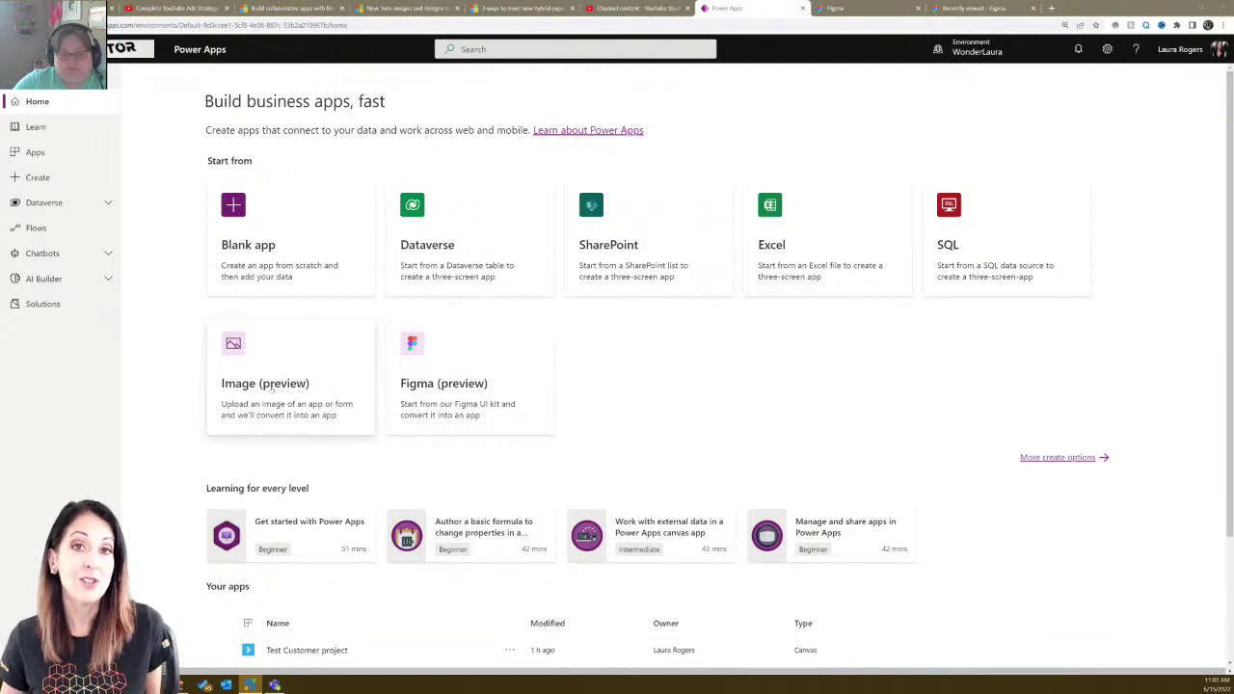
# Choose Image (preview) on the Power Apps home page and continue past the image guidelines.
pyautogui.click(271, 389)
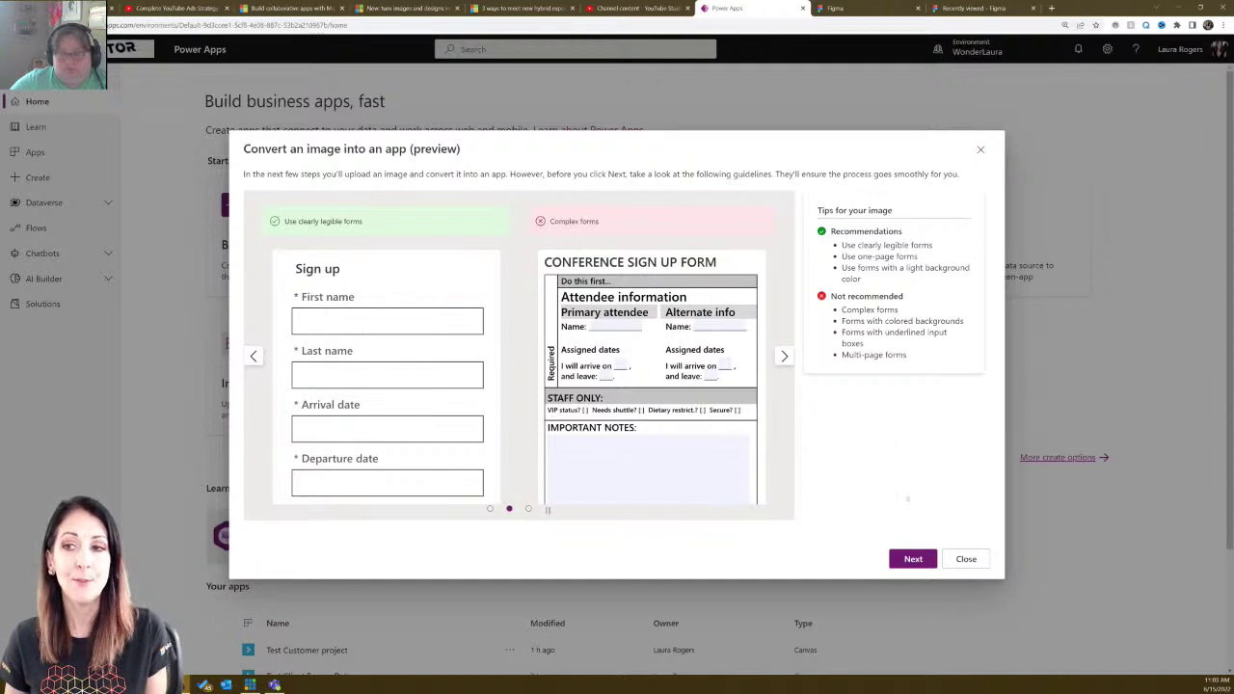
pyautogui.click(908, 563)
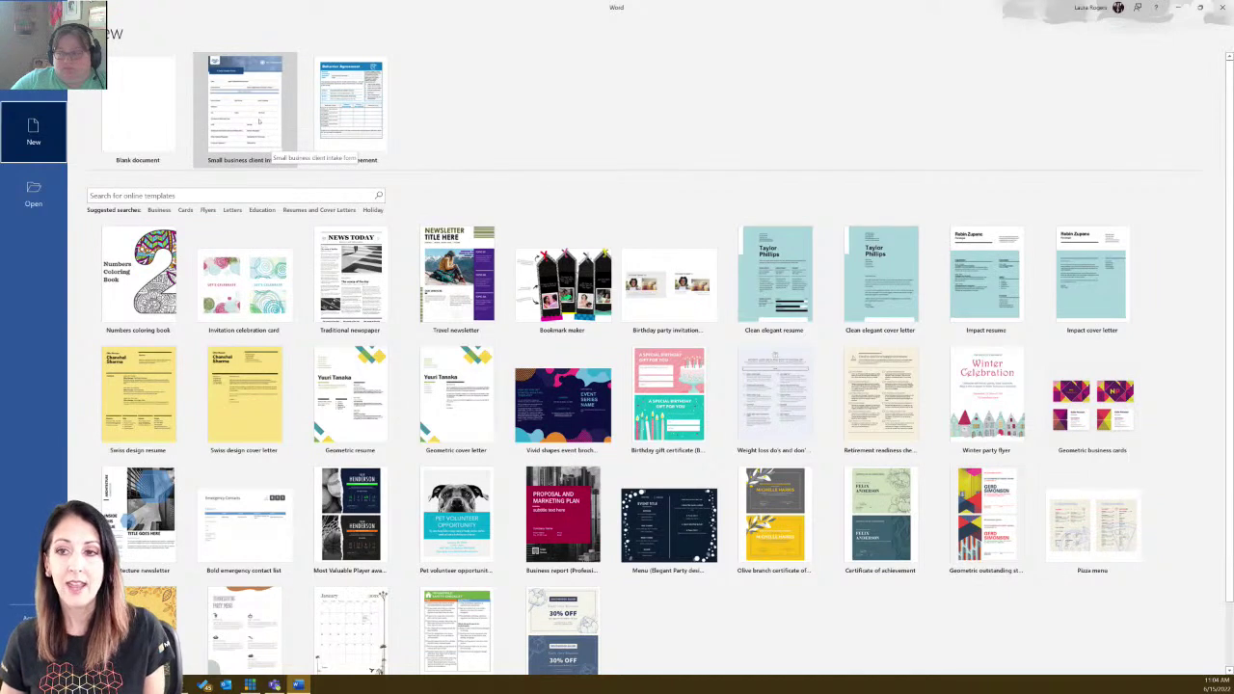
# Browse Word's template gallery, then switch to Open to find an existing document.
pyautogui.scroll(-1, 588, 318)
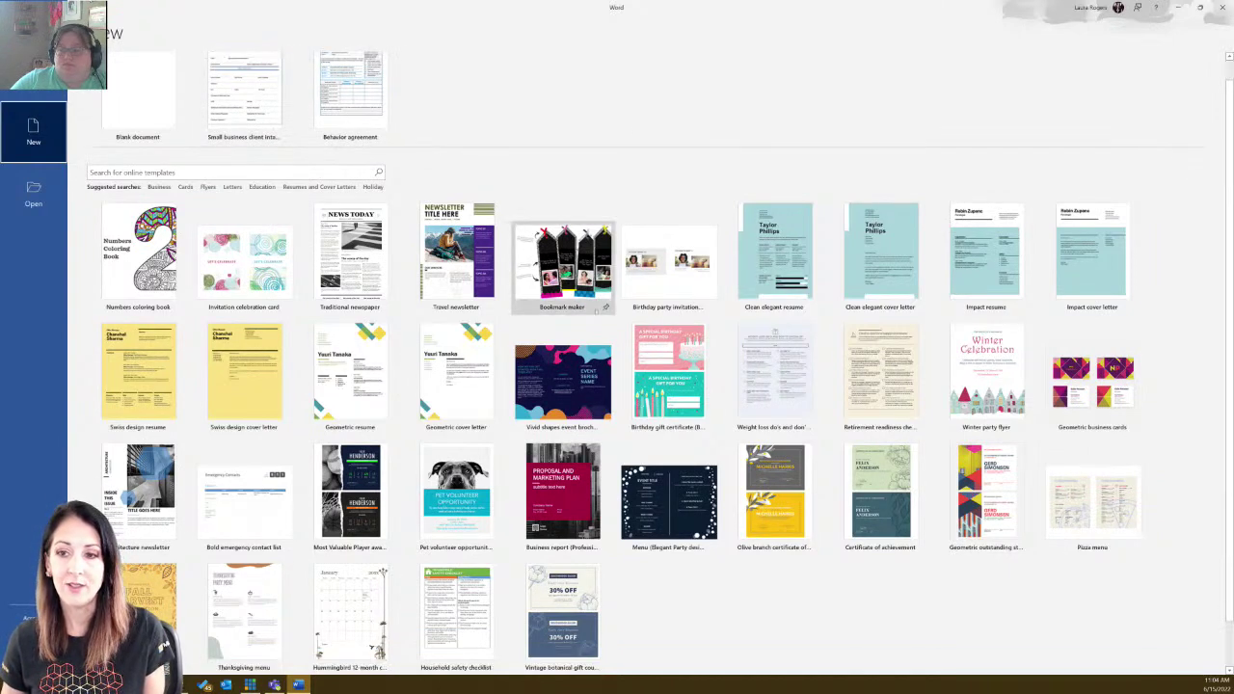
pyautogui.scroll(-2, 589, 318)
pyautogui.scroll(3, 589, 319)
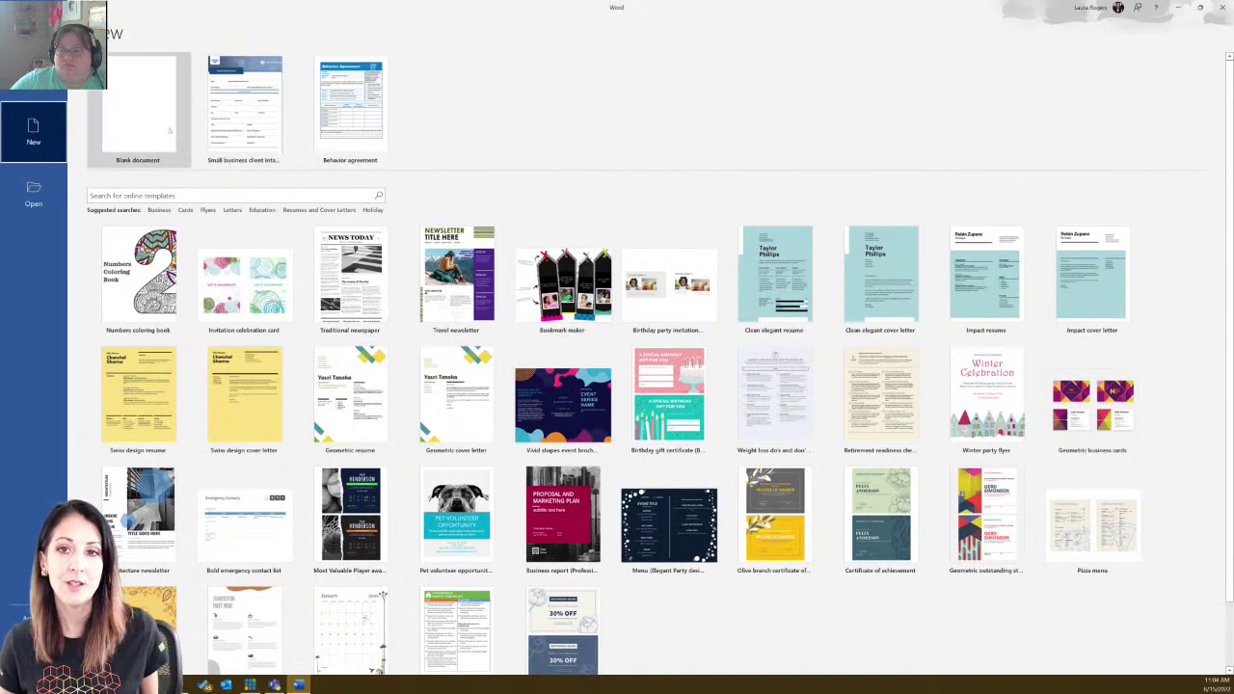
pyautogui.click(35, 196)
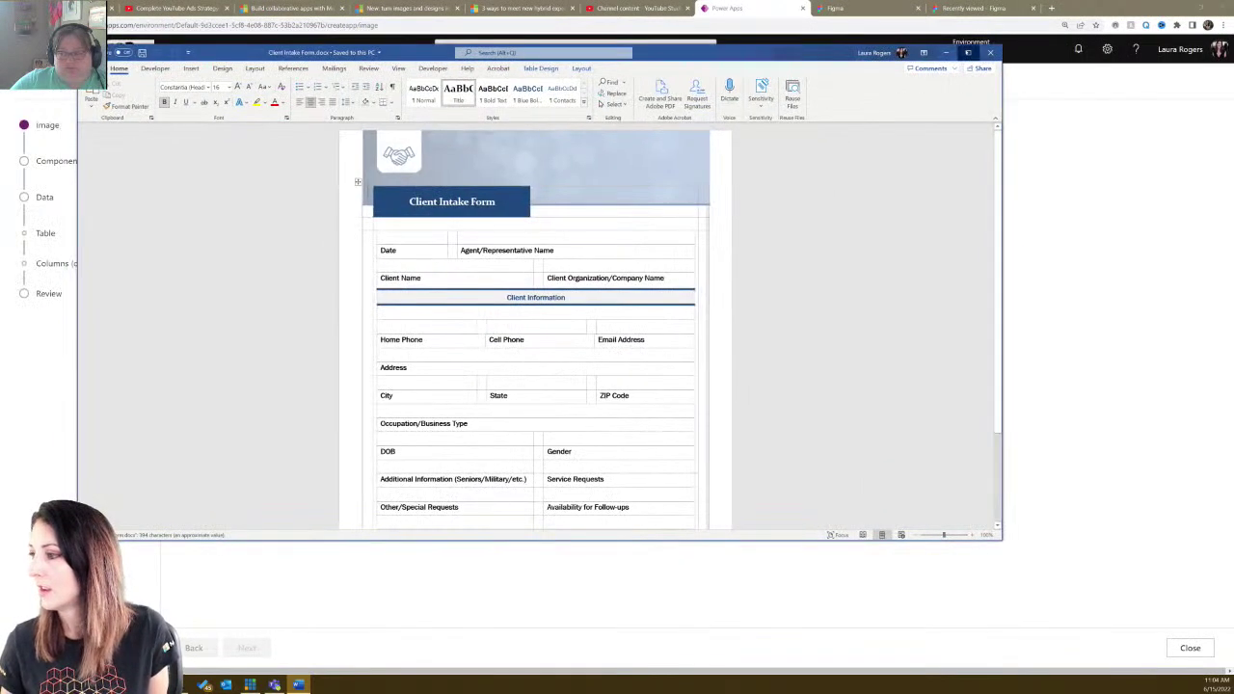
# Maximize the Word window showing Client Intake Form.docx.
pyautogui.click(968, 52)
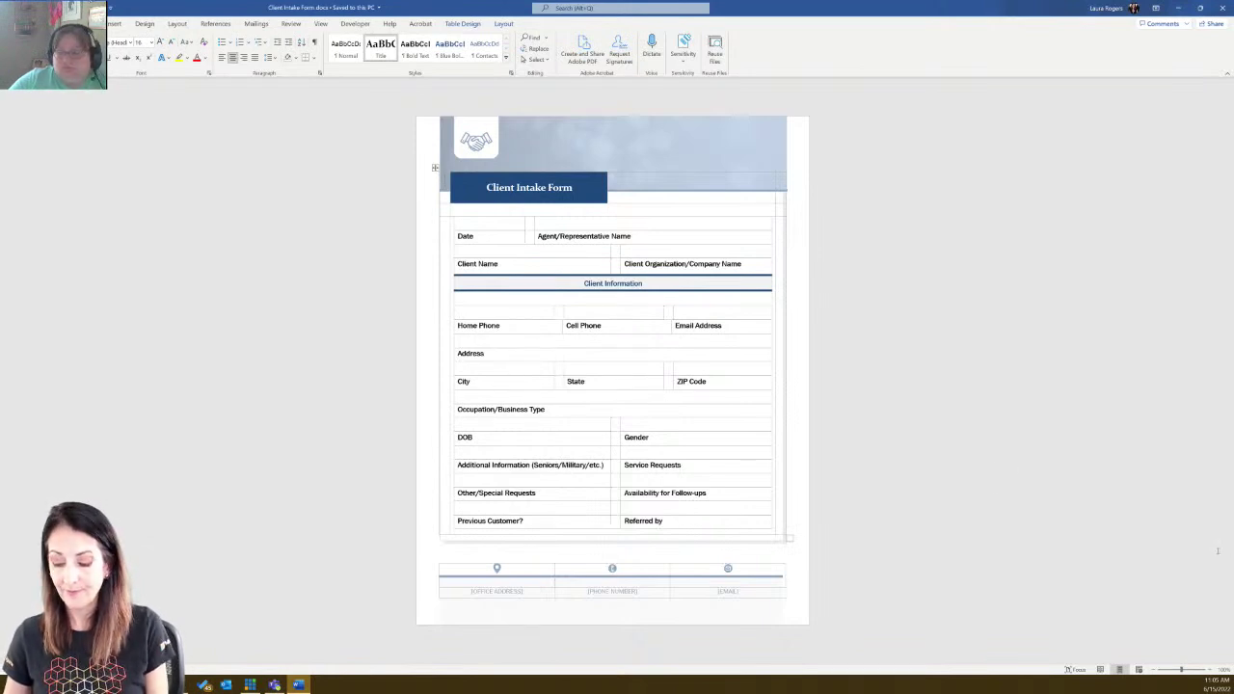
# Screenshot the Client Intake Form region in Word and return to the Power Apps upload page.
pyautogui.press('Print')
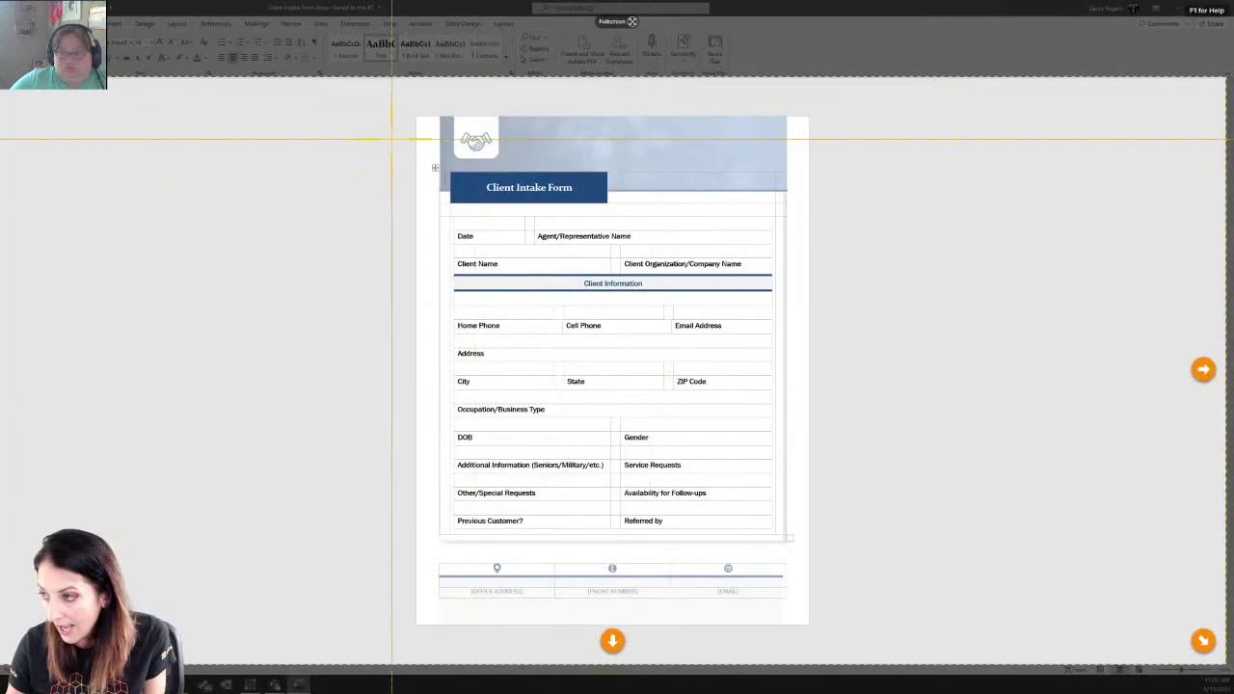
pyautogui.moveTo(411, 113); pyautogui.dragTo(801, 546)
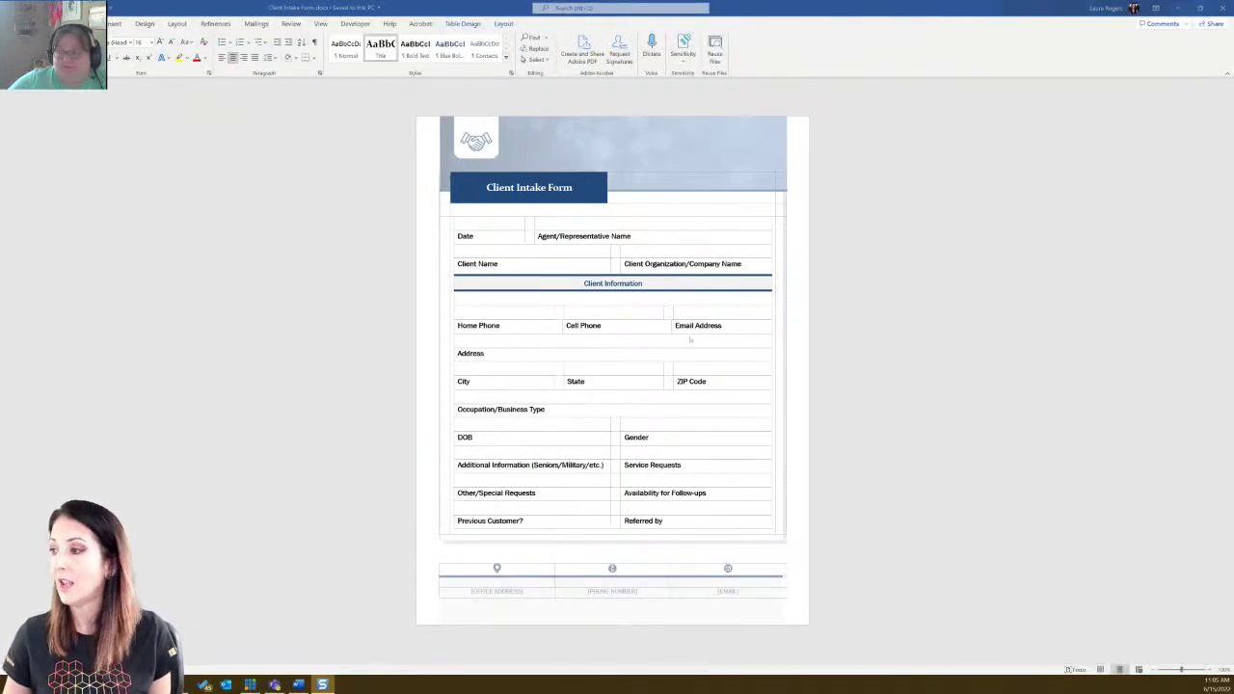
pyautogui.hotkey('alt', 'Tab')
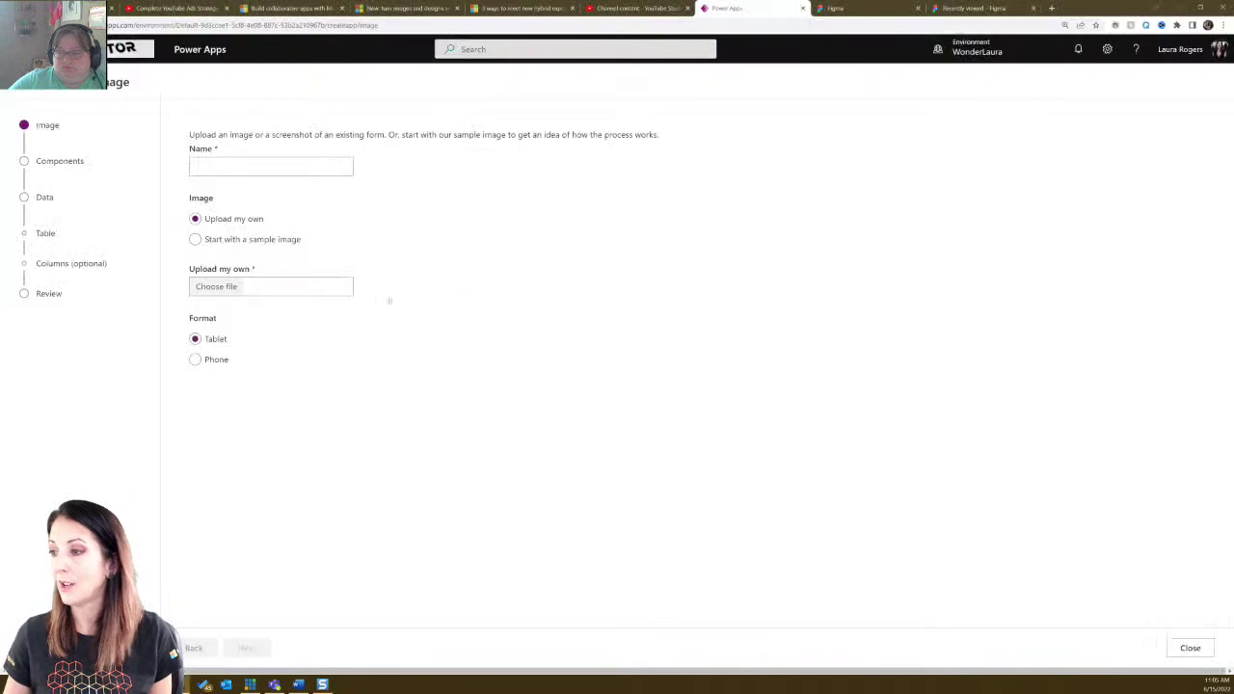
# Name the app 'Client Intake Test' and bring up the image file picker.
pyautogui.click(228, 164)
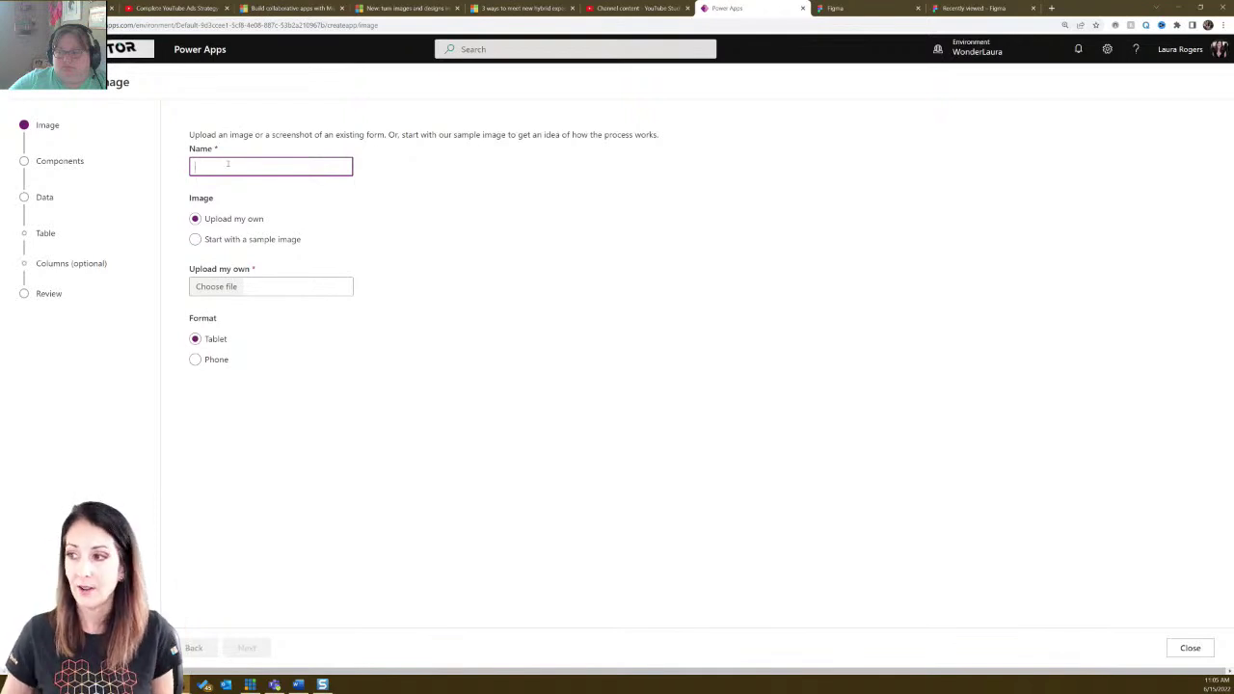
pyautogui.write('Client')
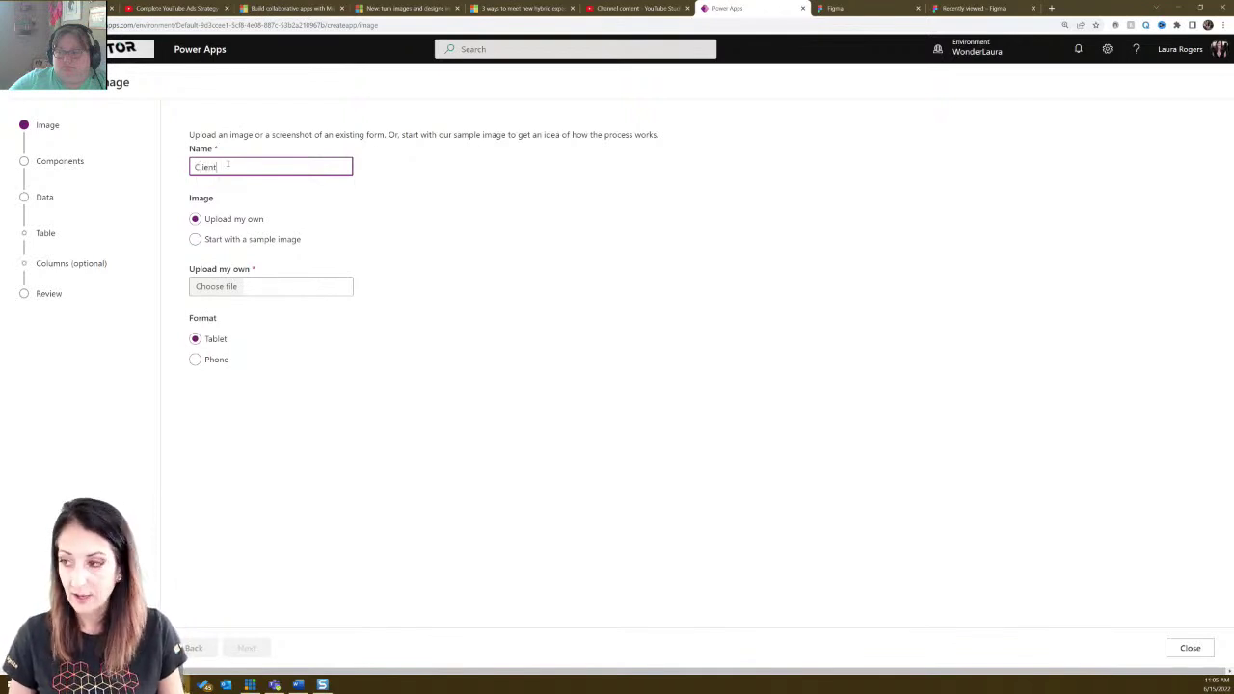
pyautogui.write(' Inta')
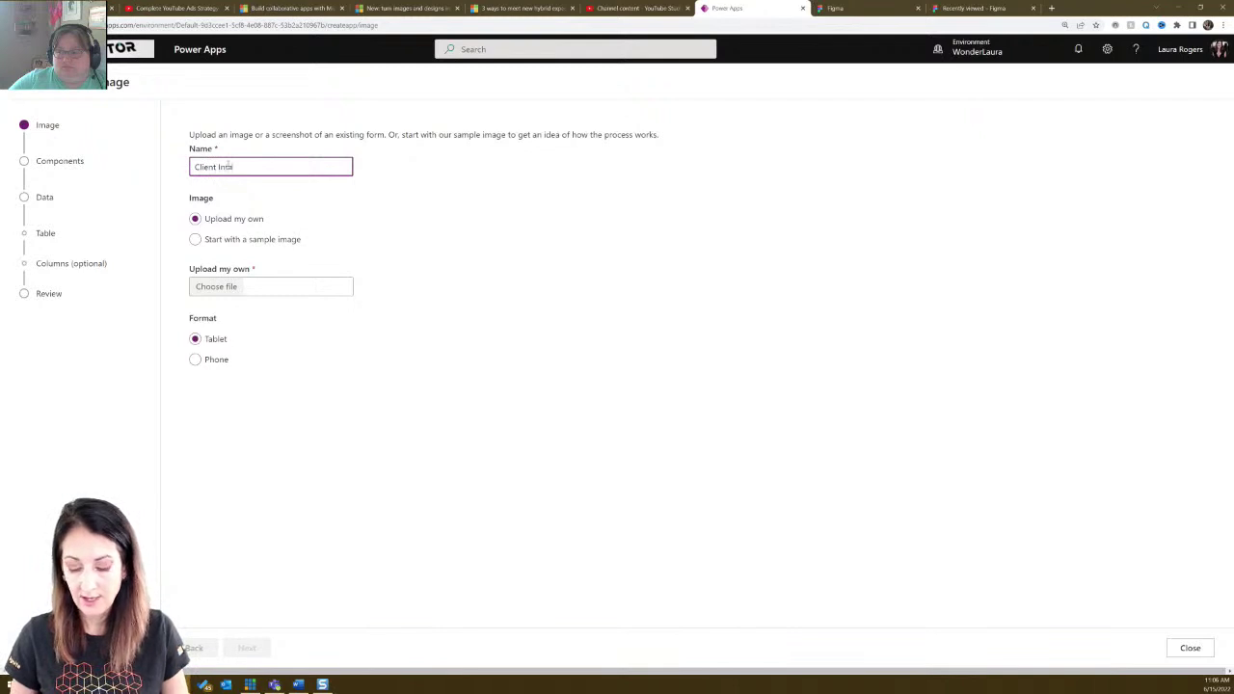
pyautogui.write('ke Test')
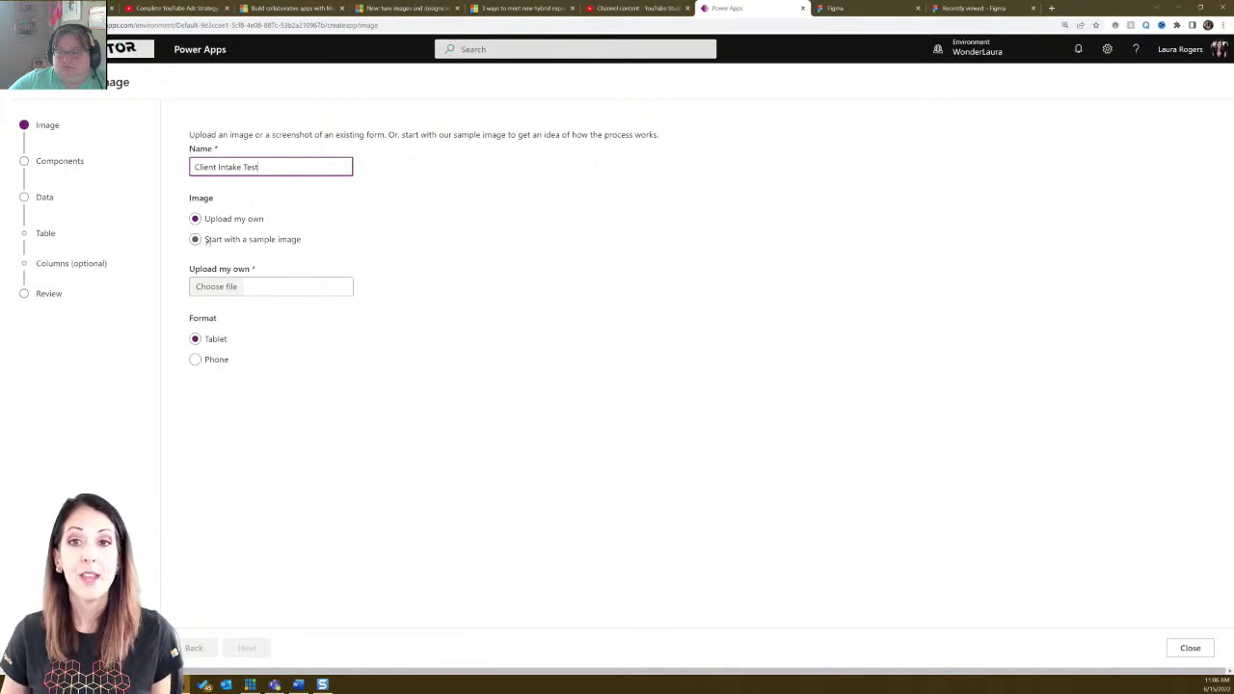
pyautogui.click(264, 287)
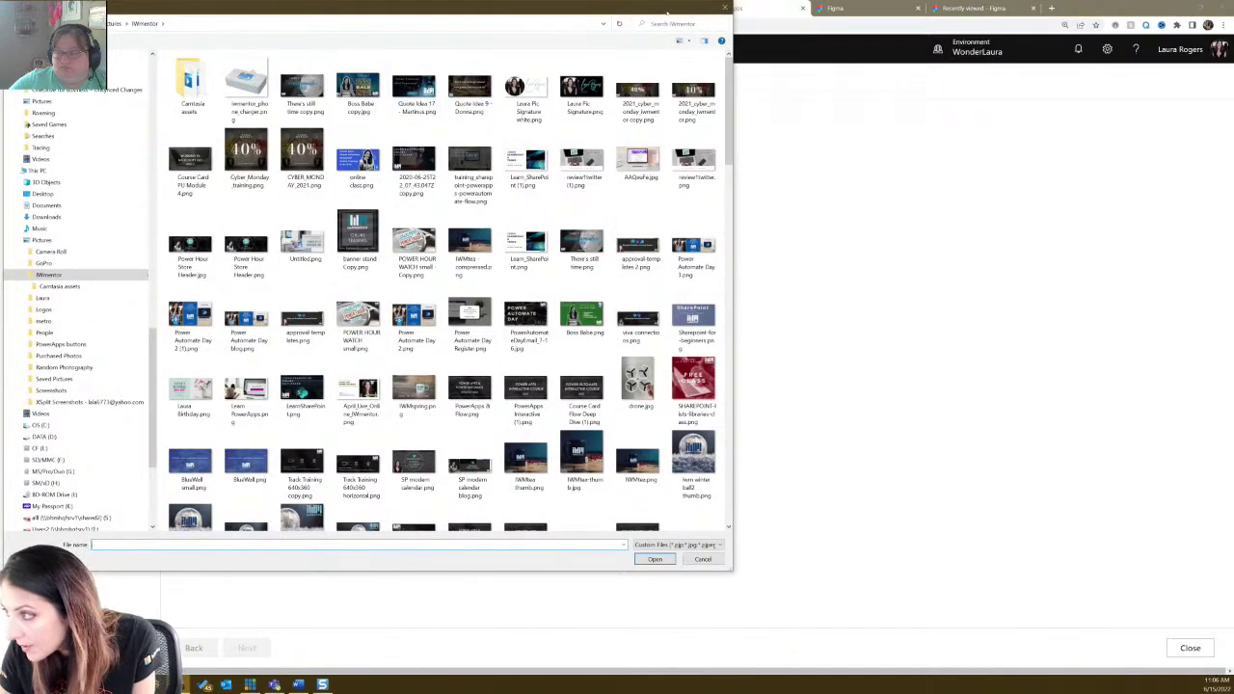
# Attach clientIntake.png as the form image, pick Tablet format, and continue to components.
pyautogui.click(724, 8)
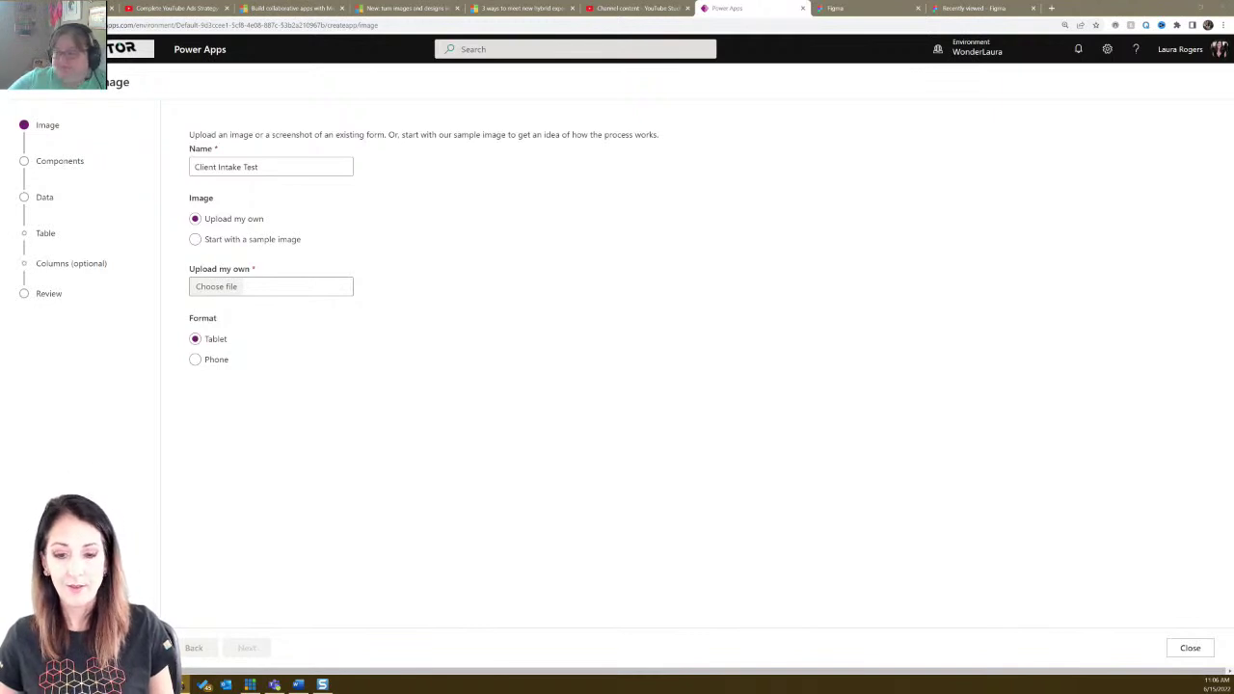
pyautogui.hotkey('alt', 'Tab')
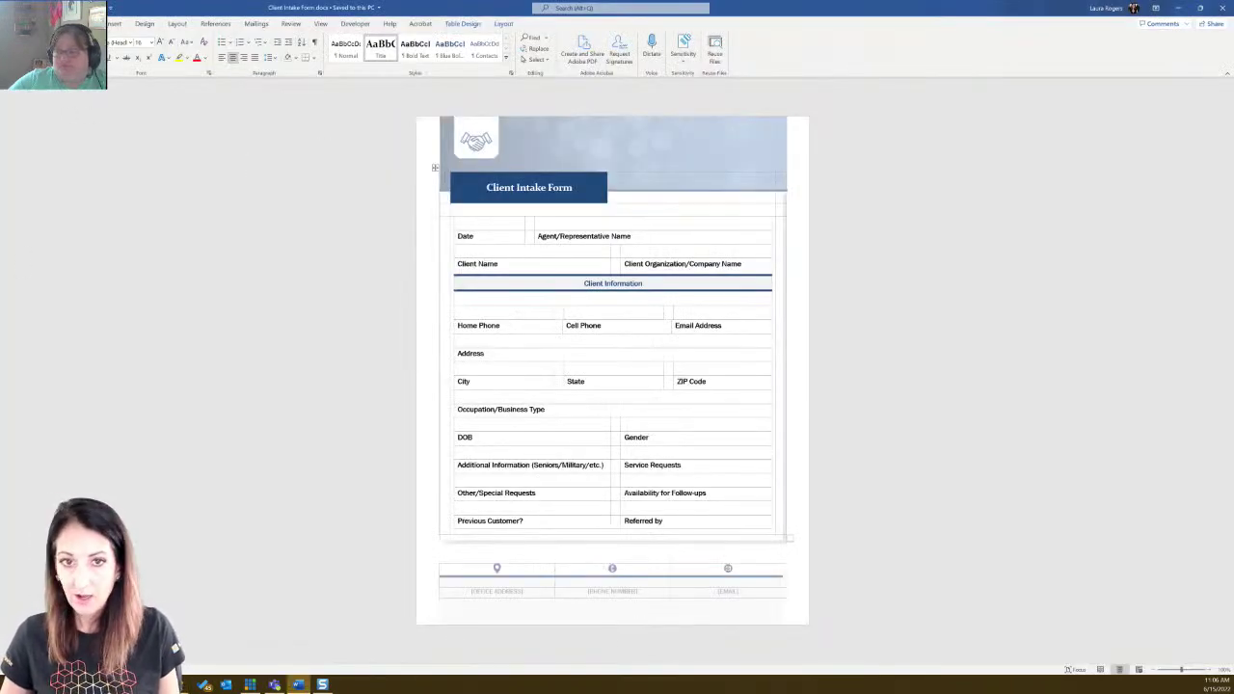
pyautogui.hotkey('alt', 'Tab')
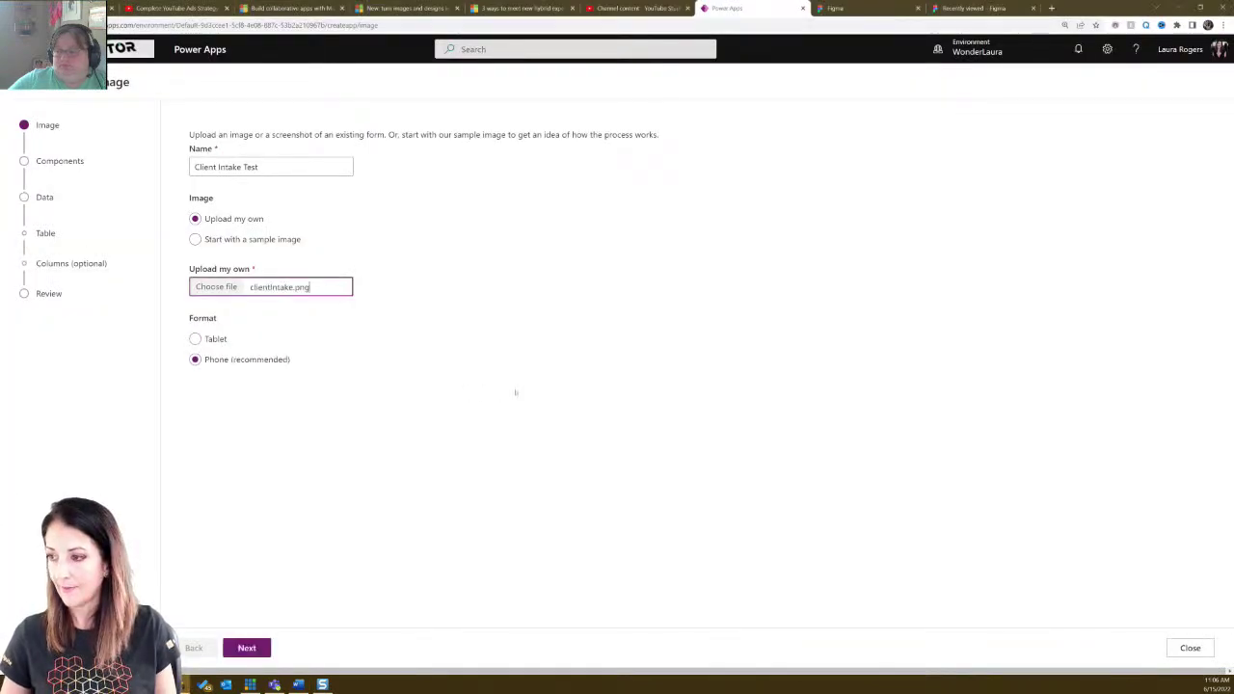
pyautogui.click(196, 339)
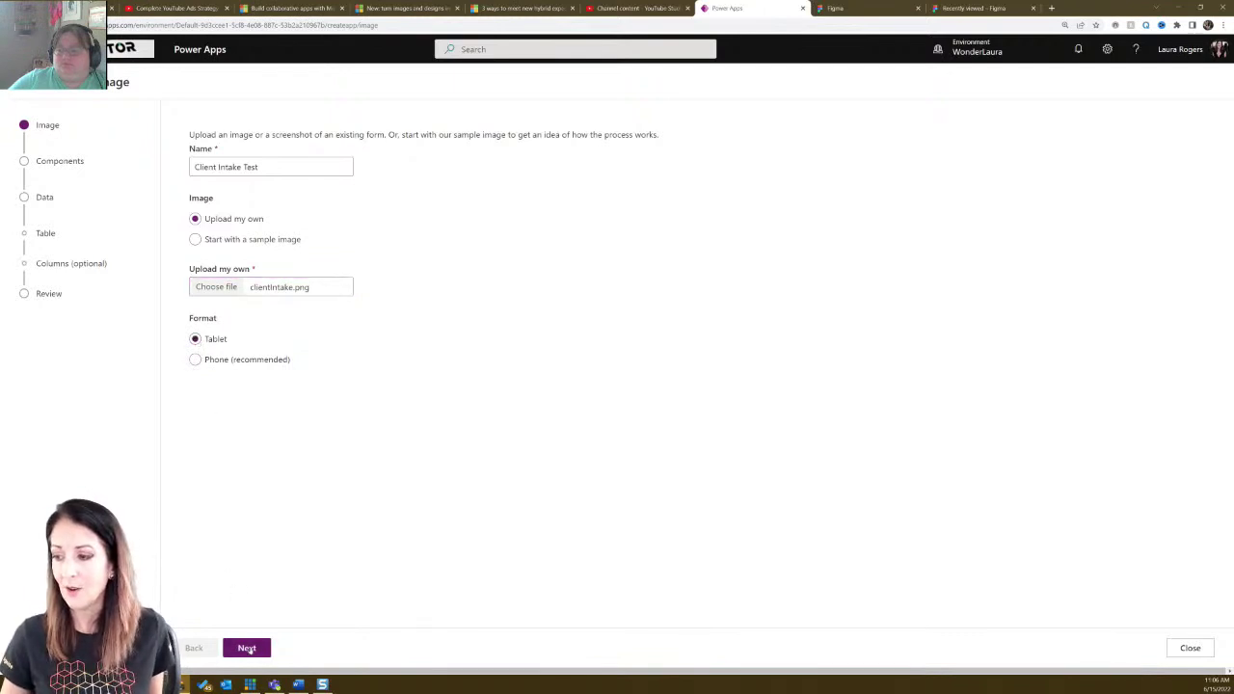
pyautogui.click(248, 648)
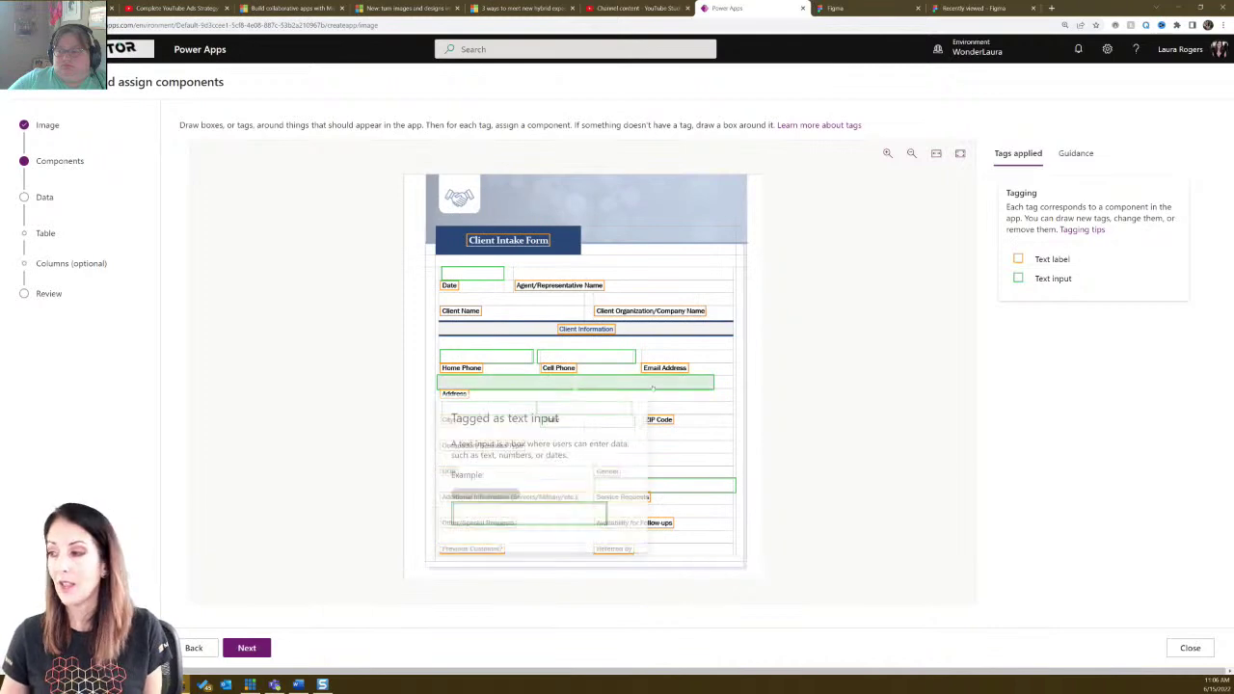
pyautogui.moveTo(491, 278)
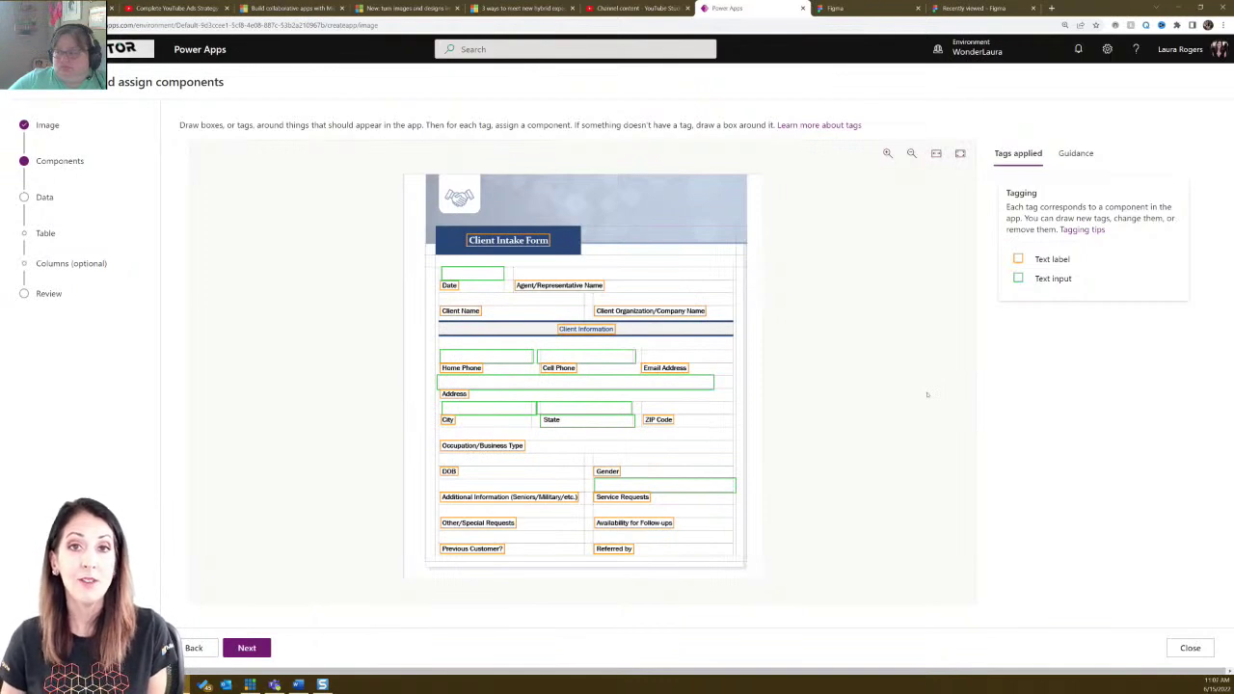
pyautogui.click(521, 246)
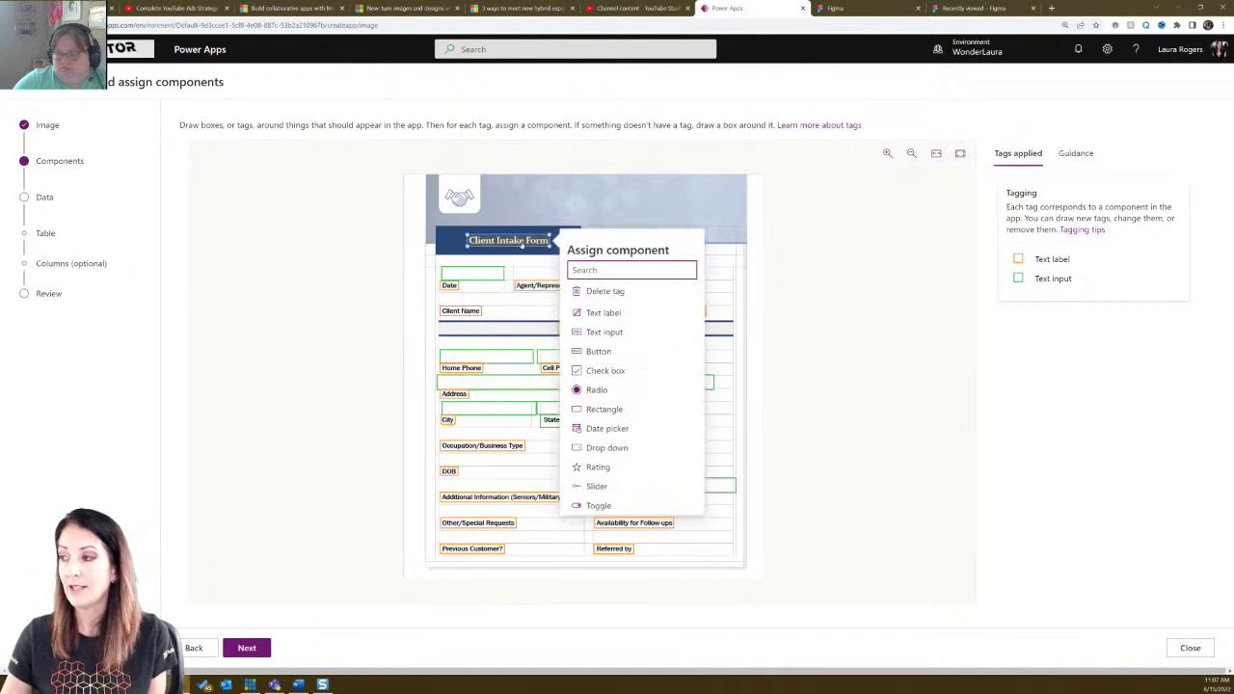
pyautogui.click(783, 200)
pyautogui.moveTo(518, 243)
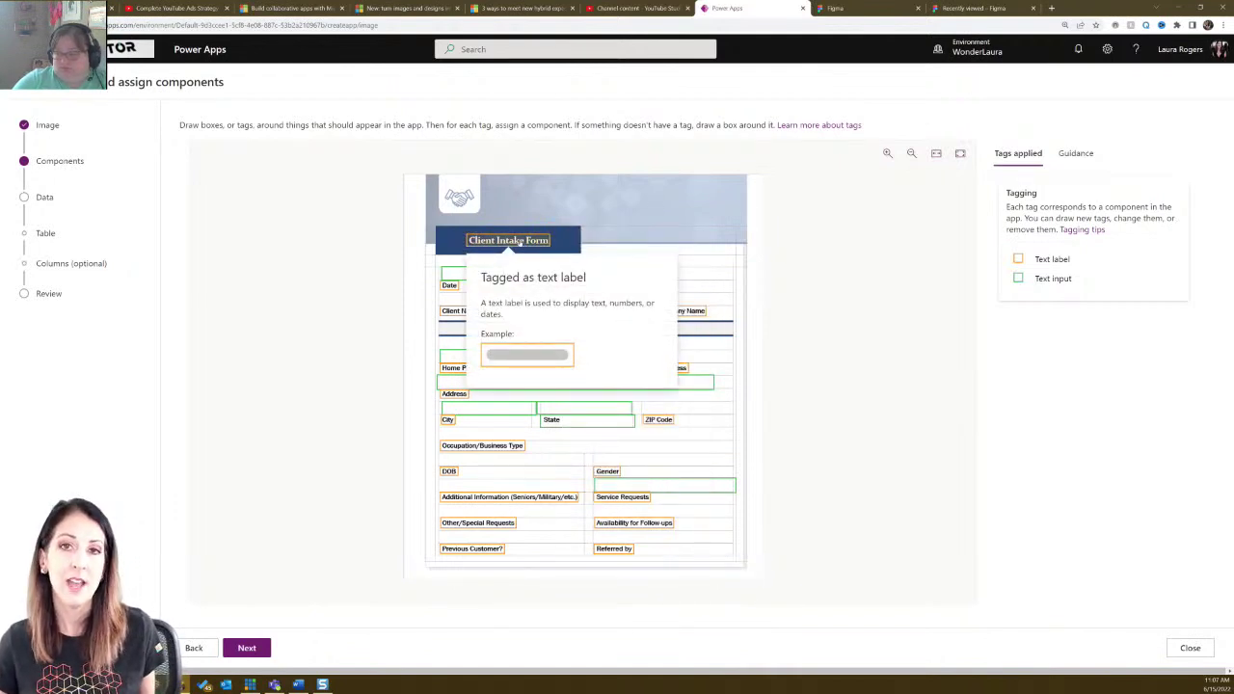
pyautogui.click(521, 243)
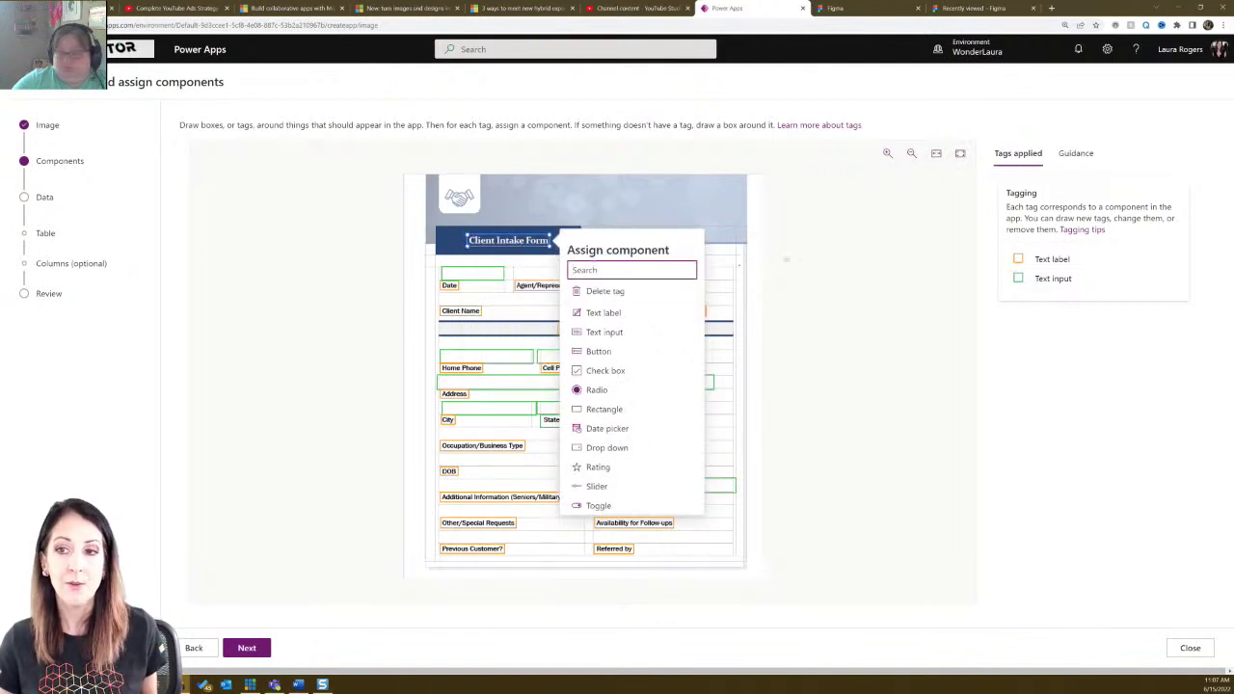
pyautogui.click(762, 261)
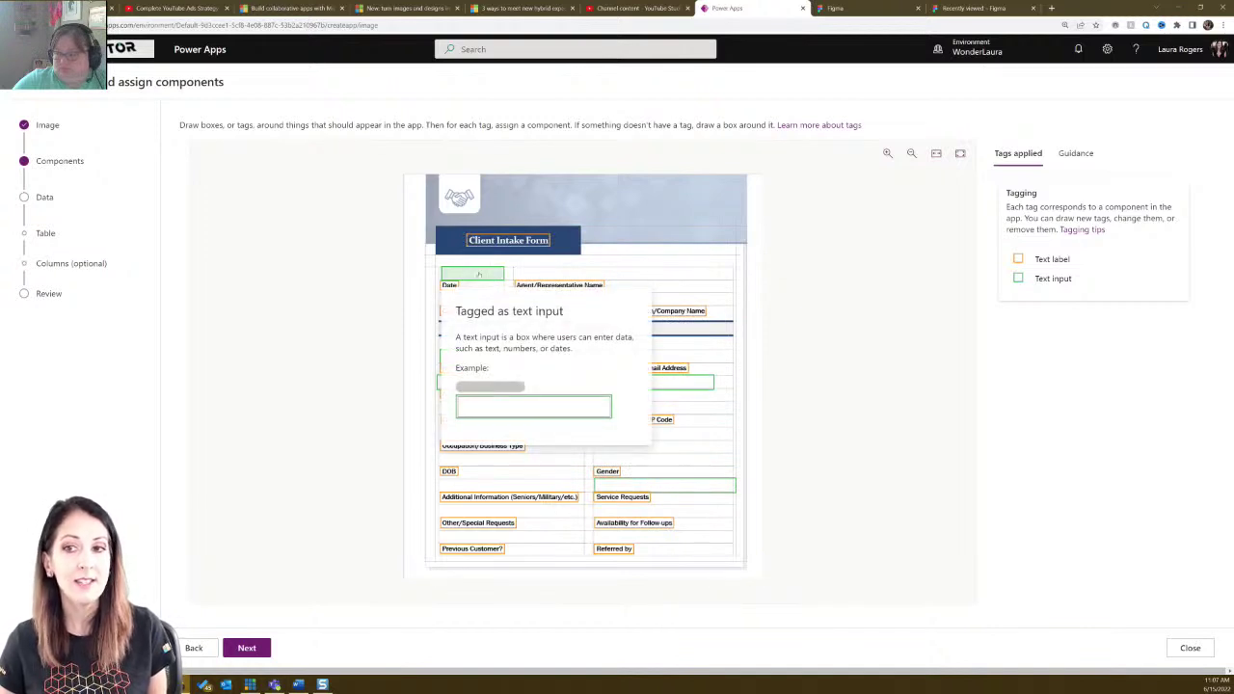
pyautogui.click(479, 275)
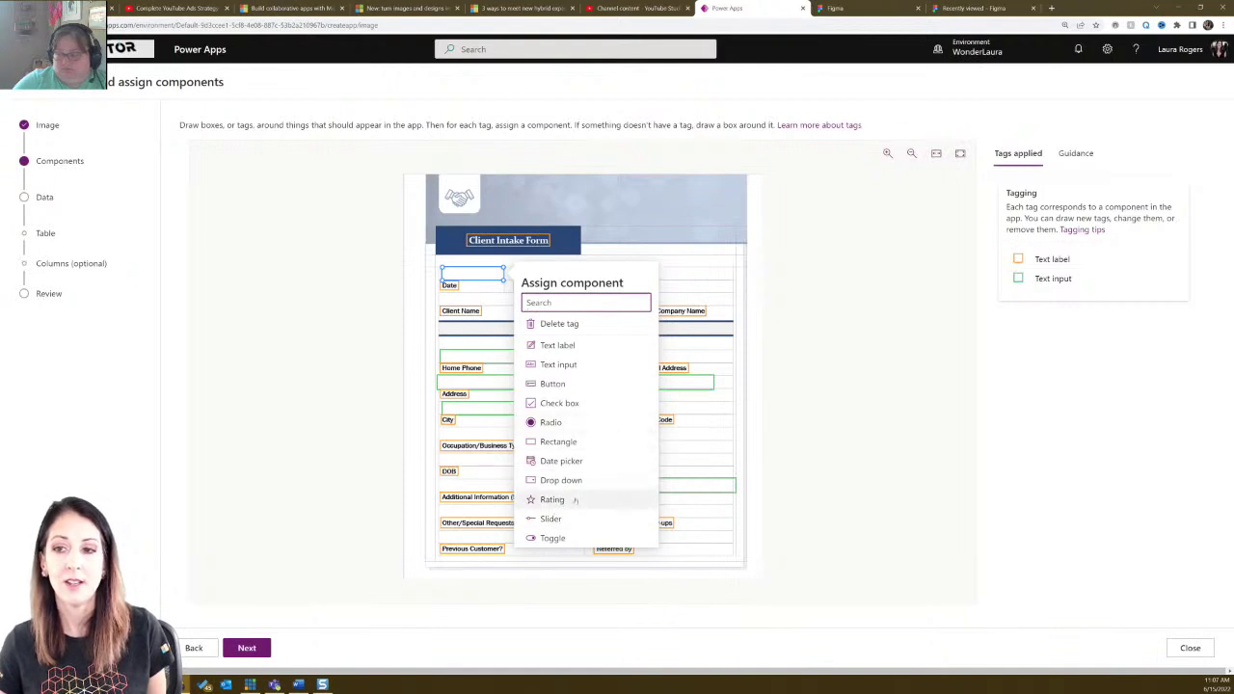
pyautogui.click(567, 461)
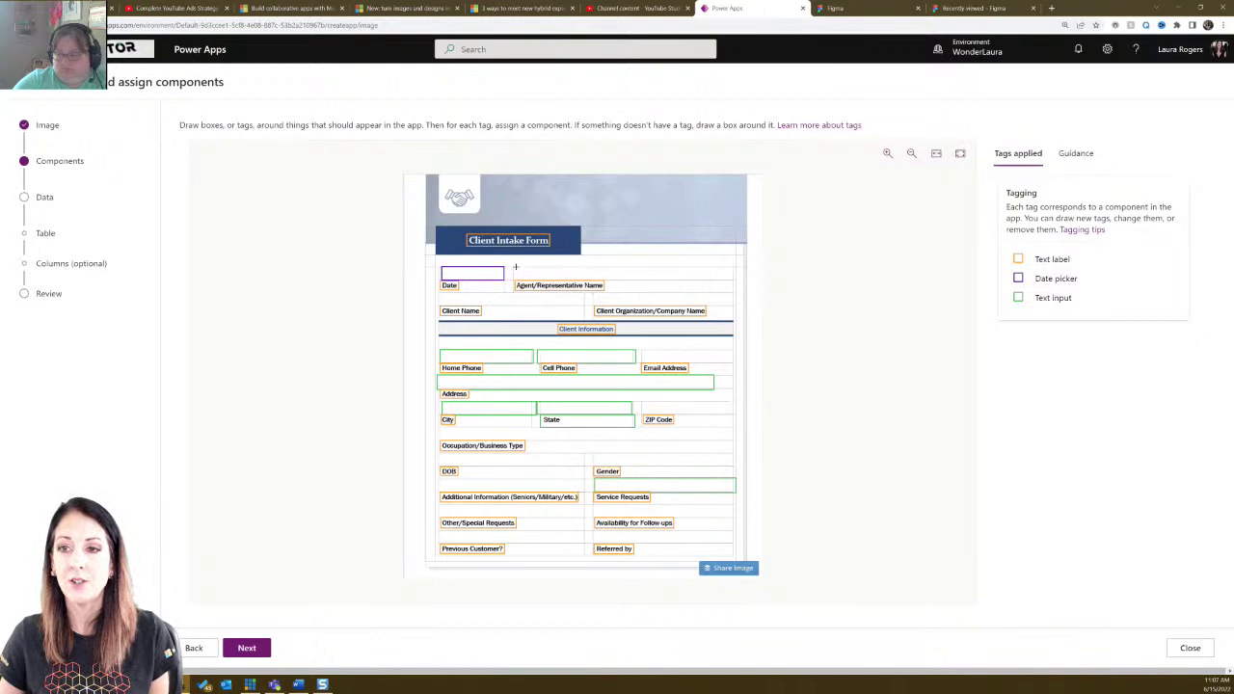
pyautogui.moveTo(513, 265); pyautogui.dragTo(726, 277)
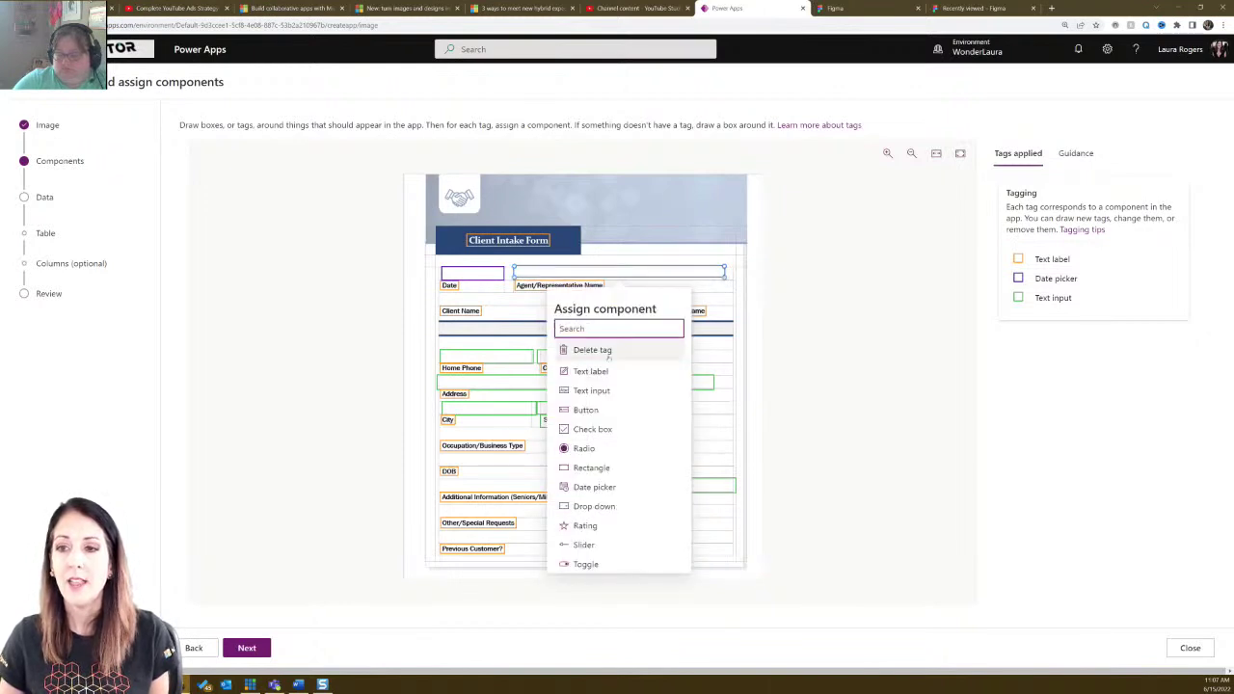
pyautogui.click(604, 389)
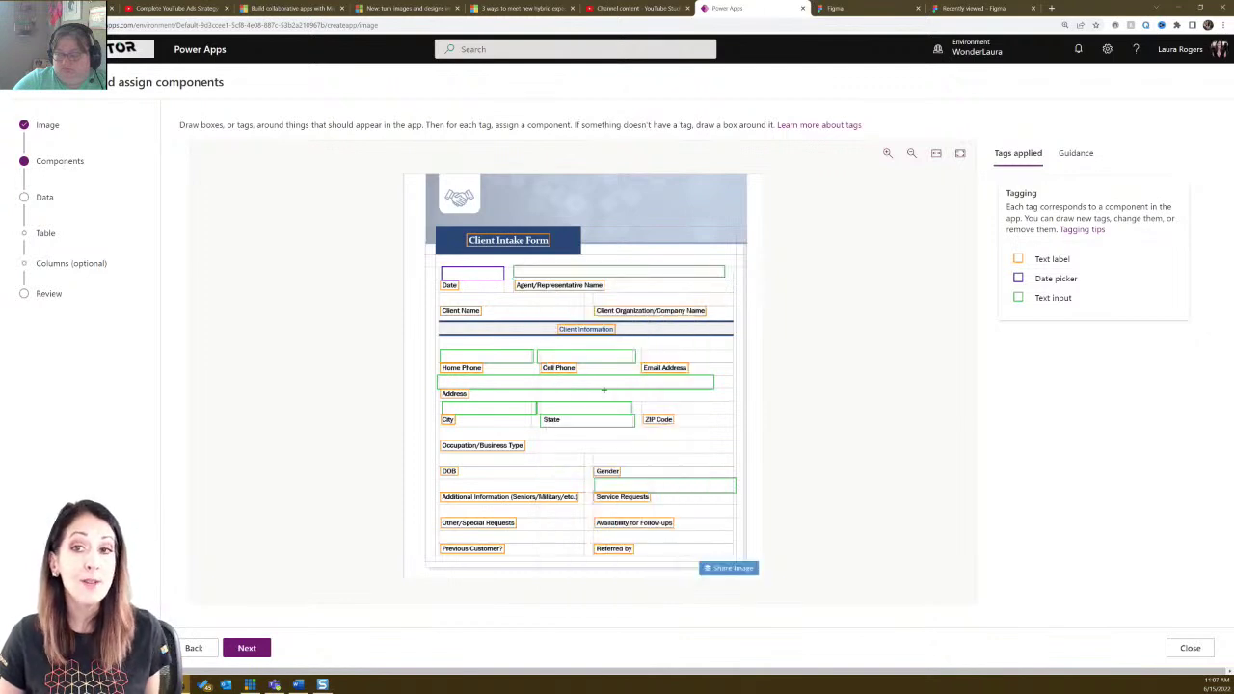
pyautogui.moveTo(565, 292)
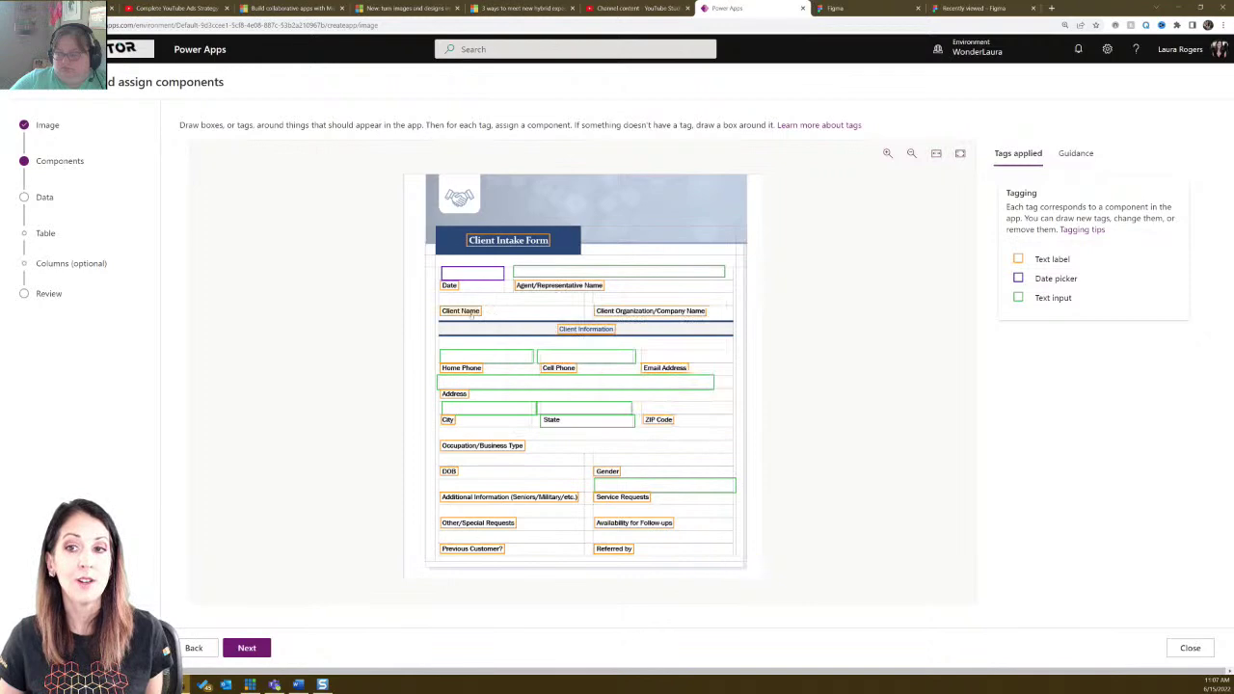
pyautogui.moveTo(614, 316)
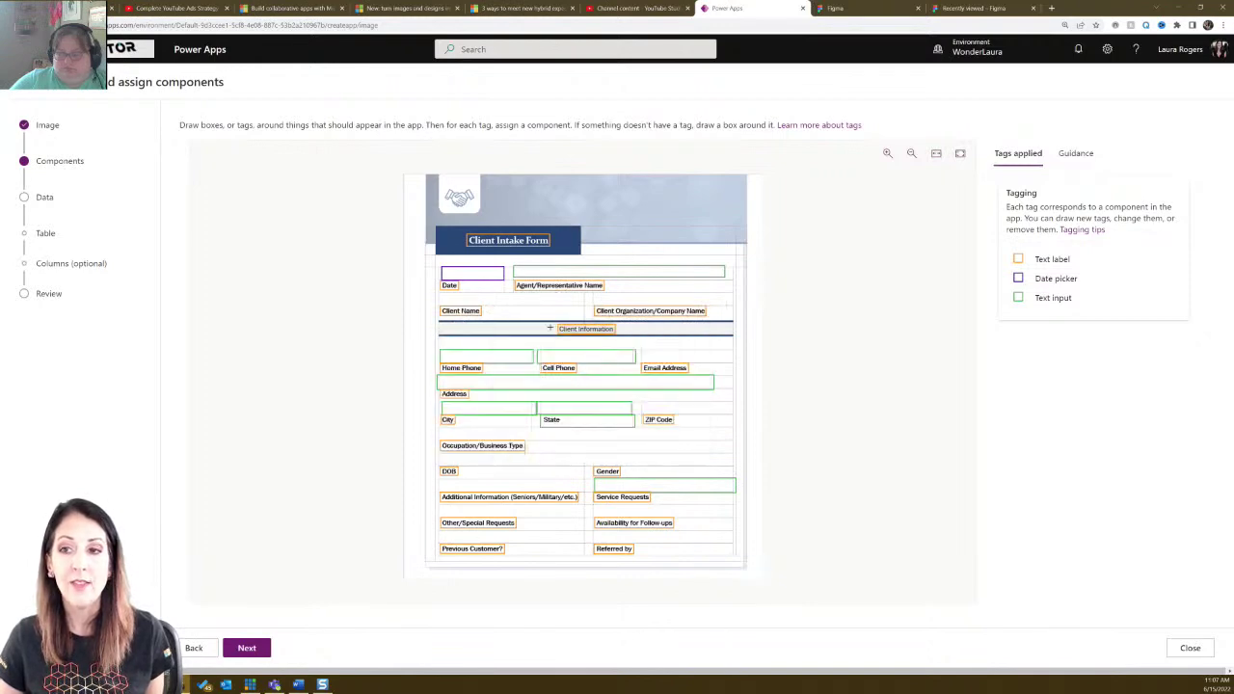
pyautogui.moveTo(482, 358)
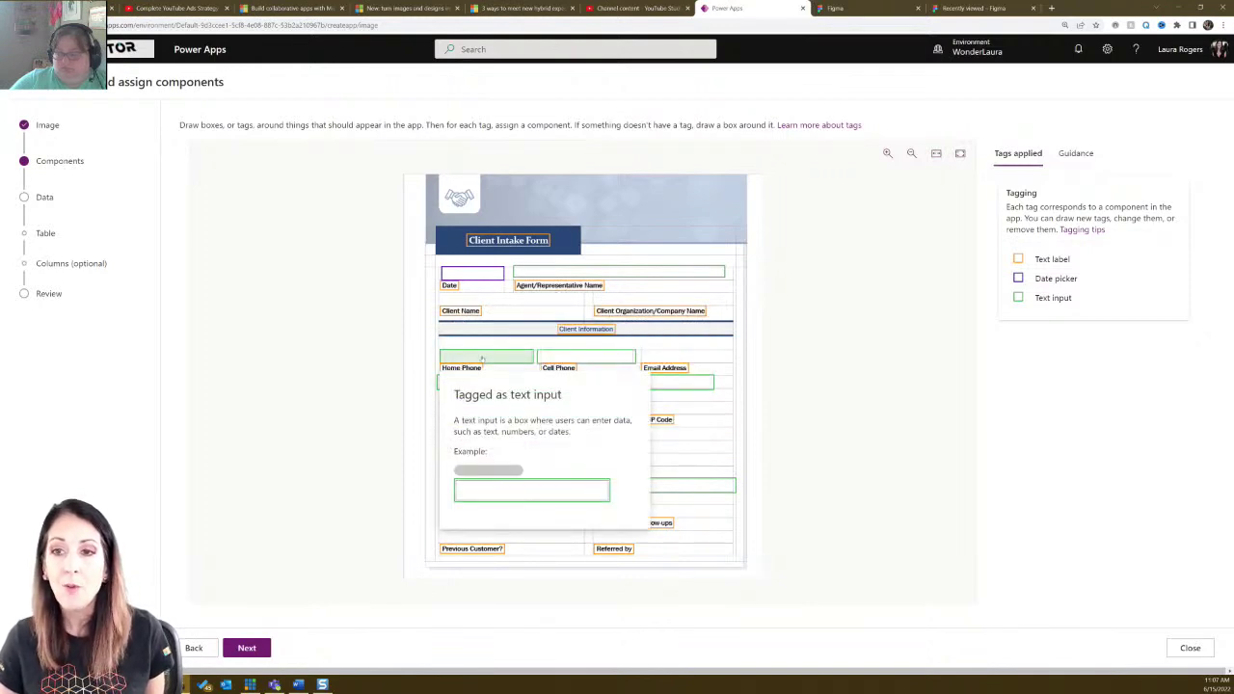
# Tag the Email Address and ZIP Code boxes as text inputs.
pyautogui.click(483, 357)
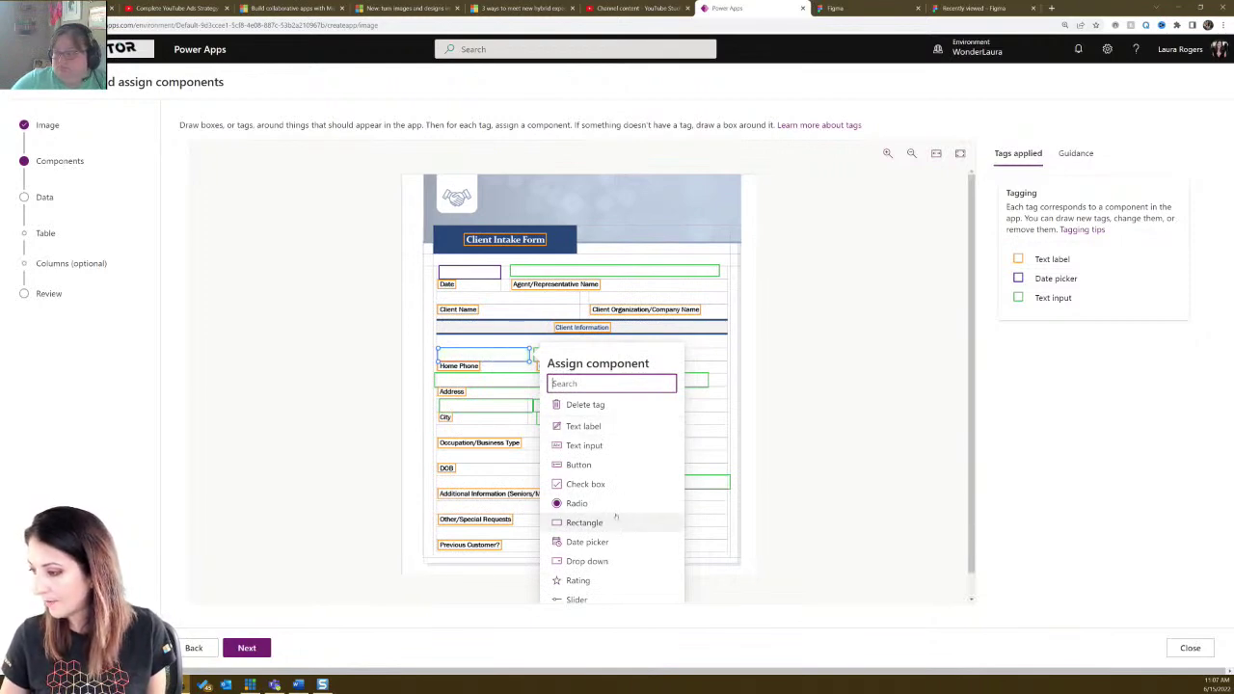
pyautogui.scroll(-1, 612, 517)
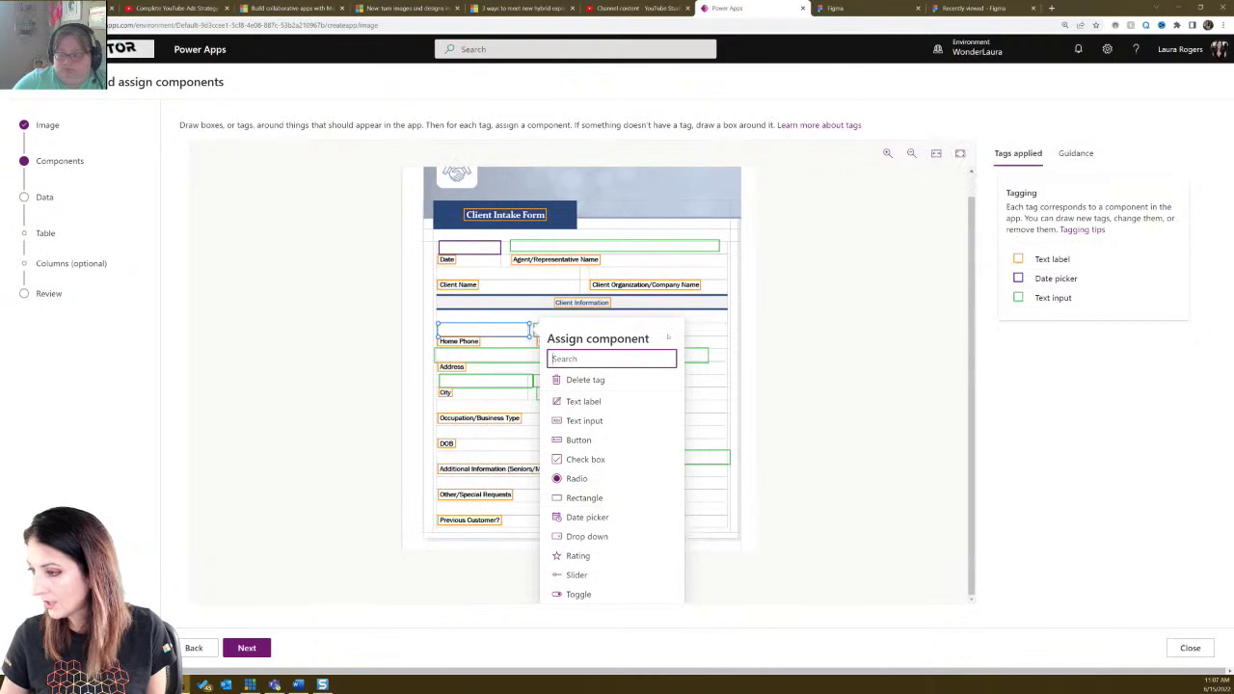
pyautogui.click(746, 347)
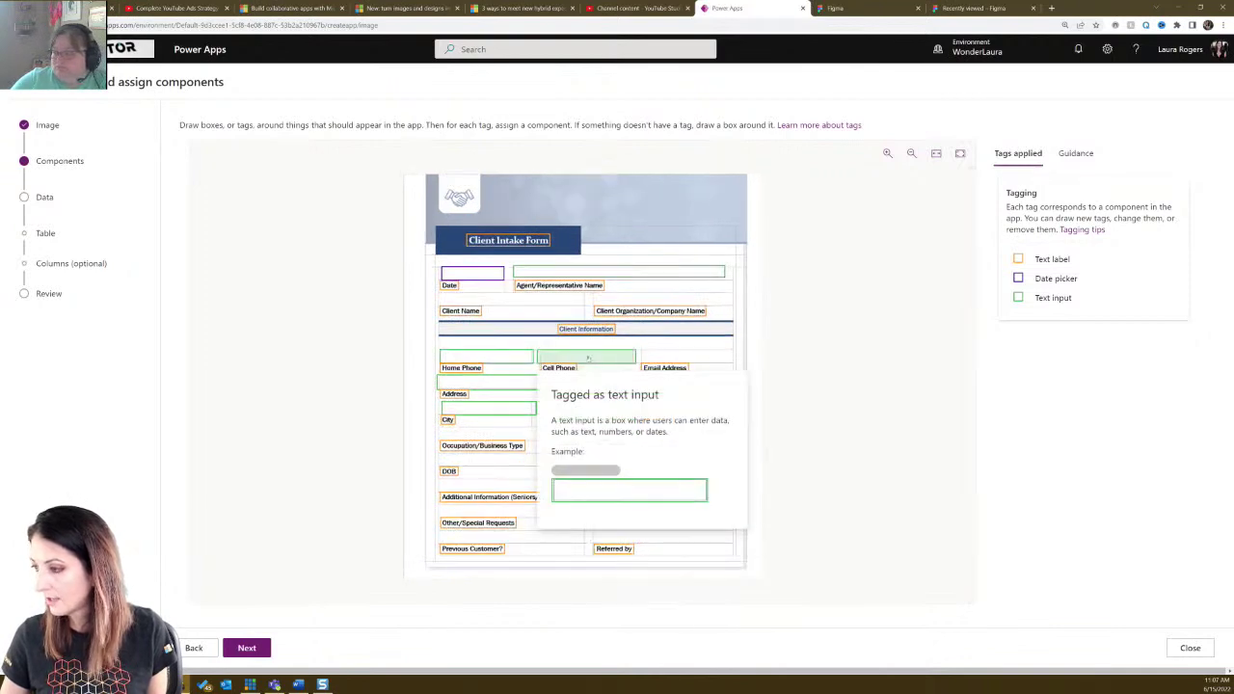
pyautogui.moveTo(643, 351); pyautogui.dragTo(731, 360)
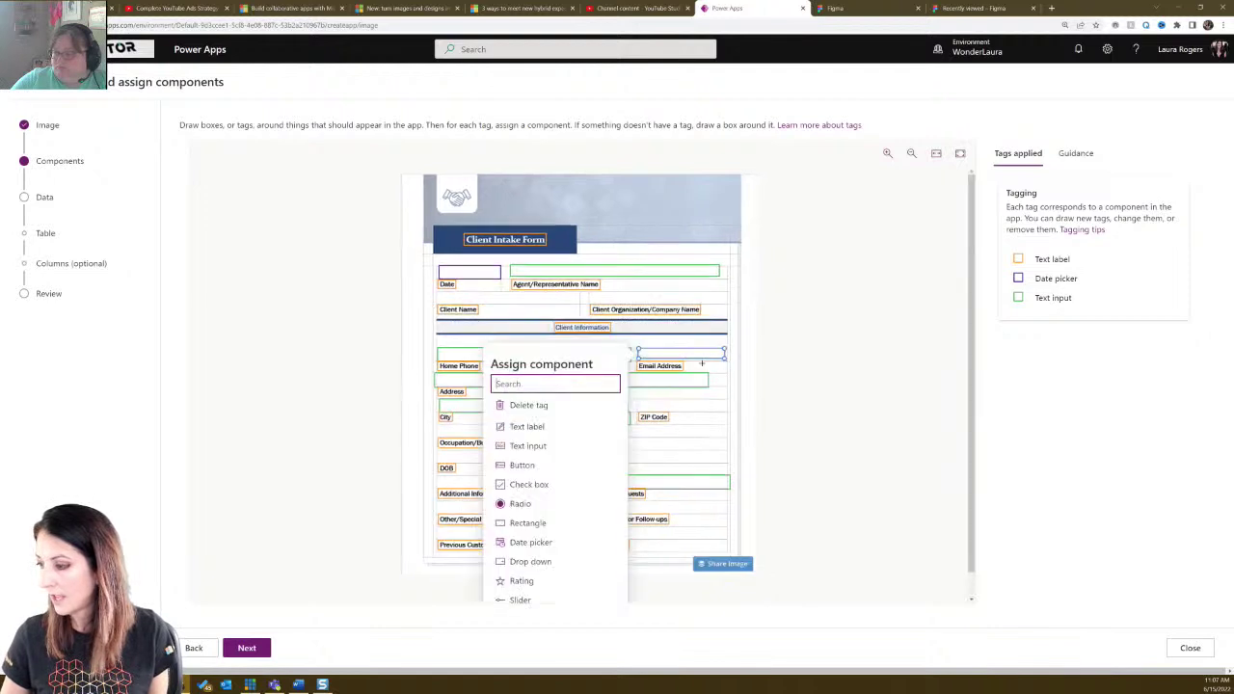
pyautogui.click(549, 445)
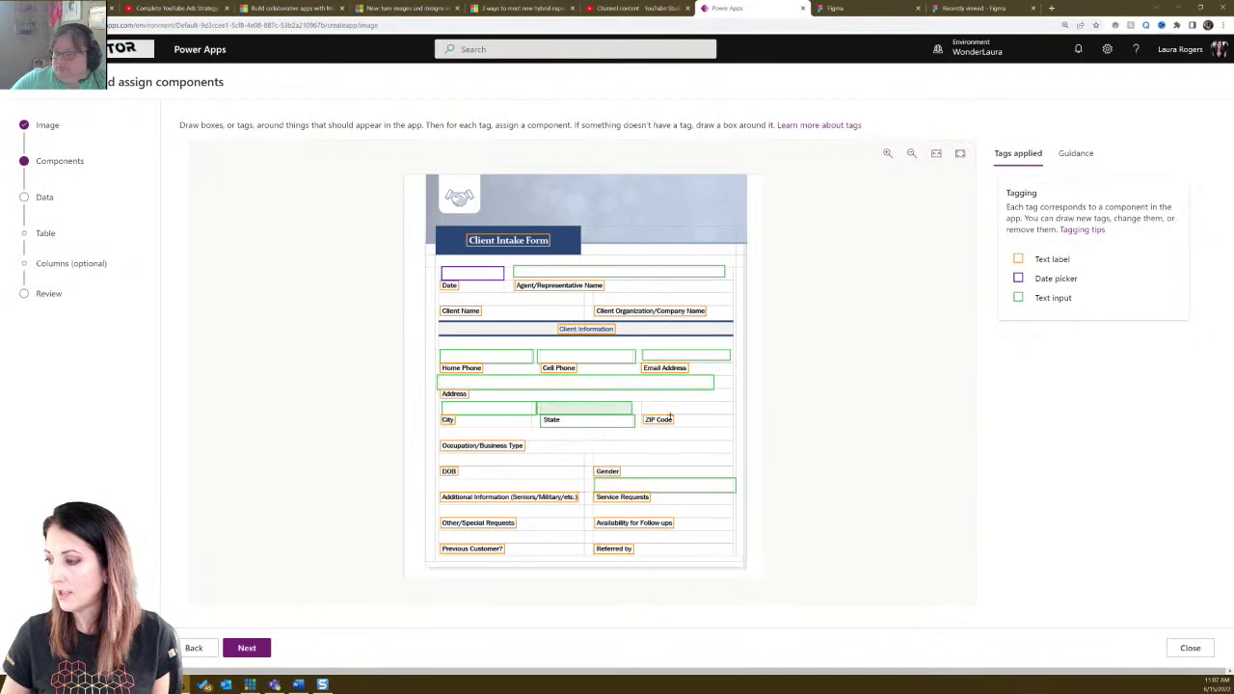
pyautogui.moveTo(584, 423)
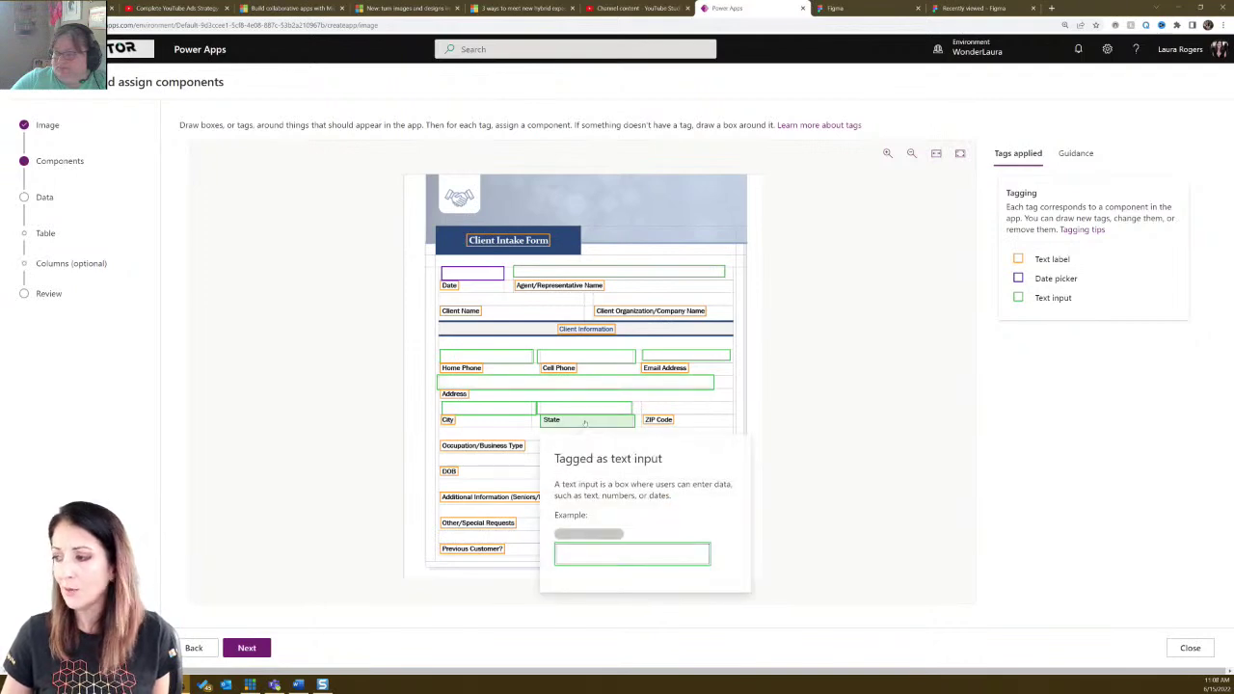
pyautogui.click(584, 422)
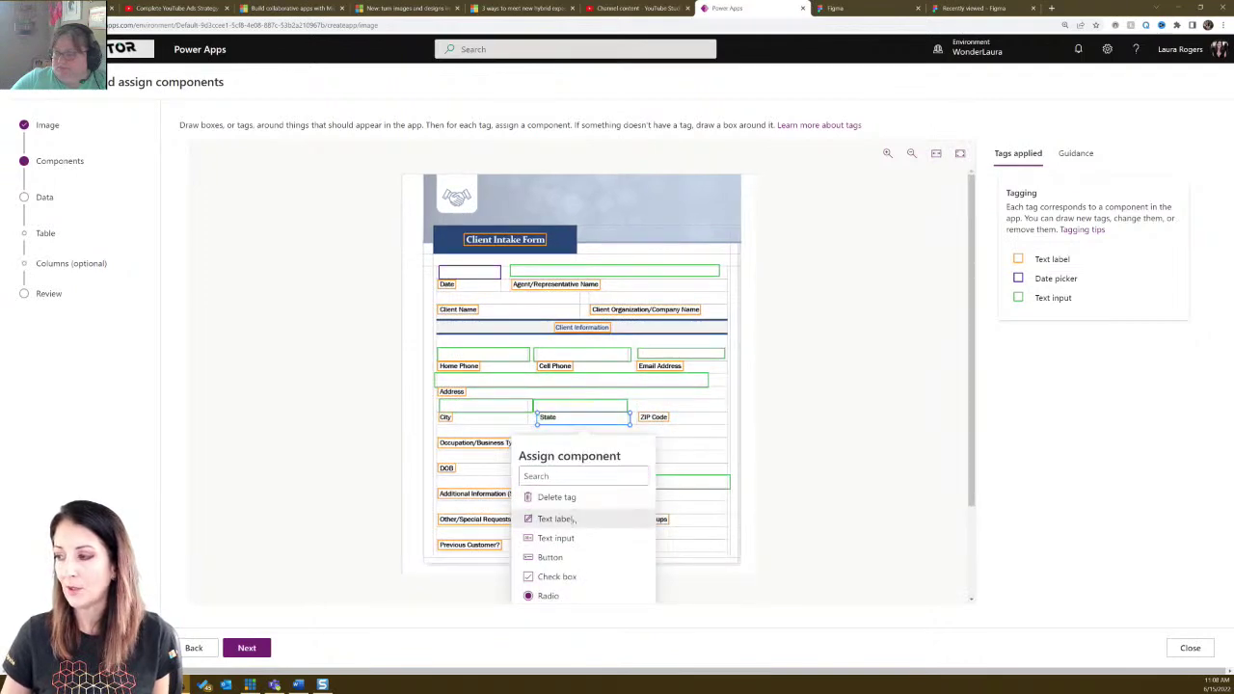
pyautogui.click(638, 445)
pyautogui.moveTo(642, 403); pyautogui.dragTo(729, 411)
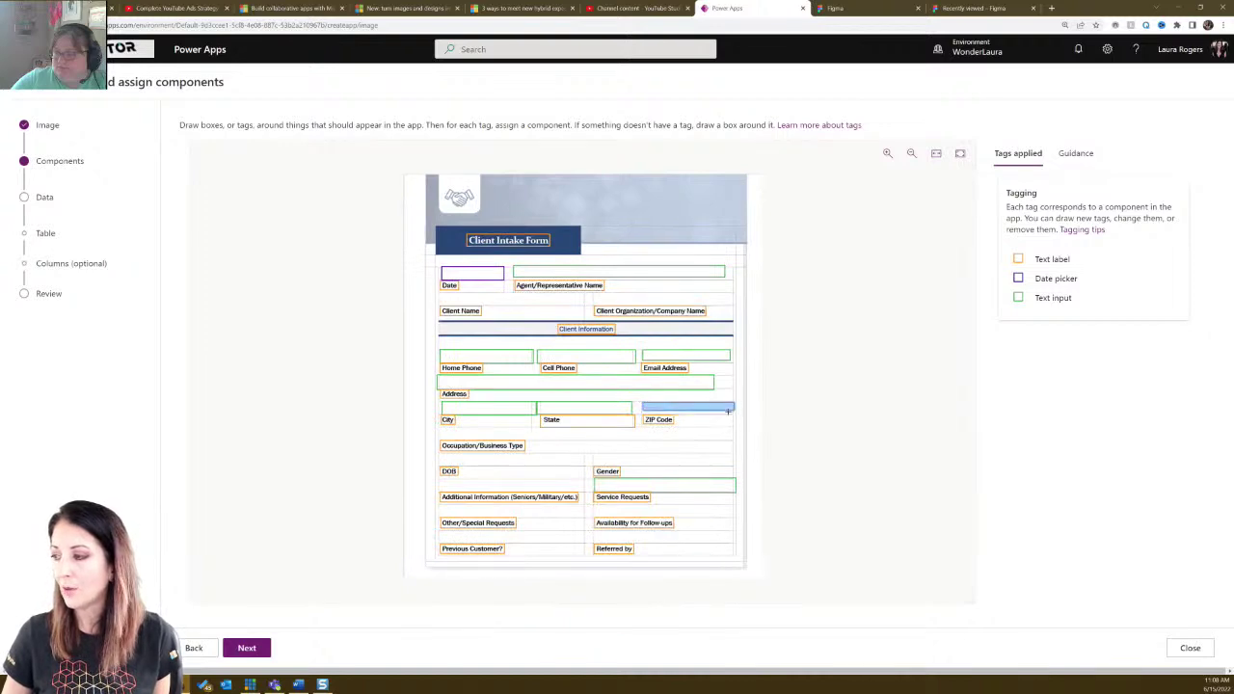
pyautogui.click(565, 240)
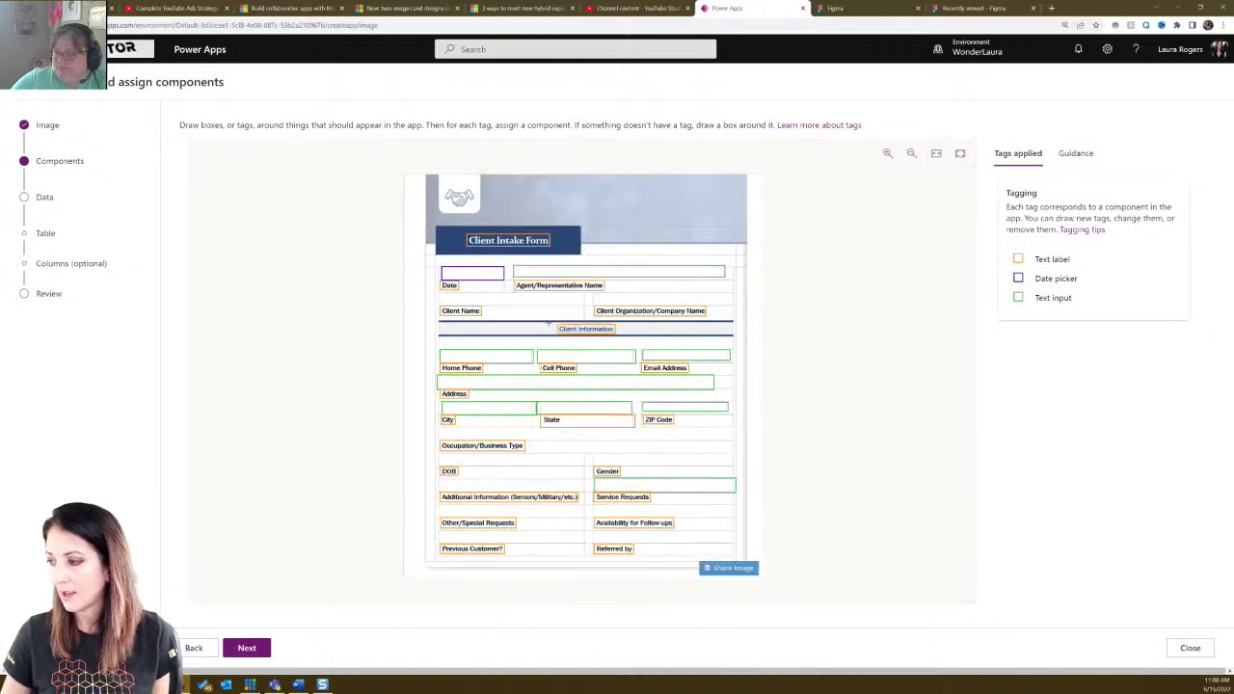
# Tag Occupation/Business Type as a drop down, DOB as a date picker, Gender as a radio.
pyautogui.moveTo(442, 427); pyautogui.dragTo(725, 435)
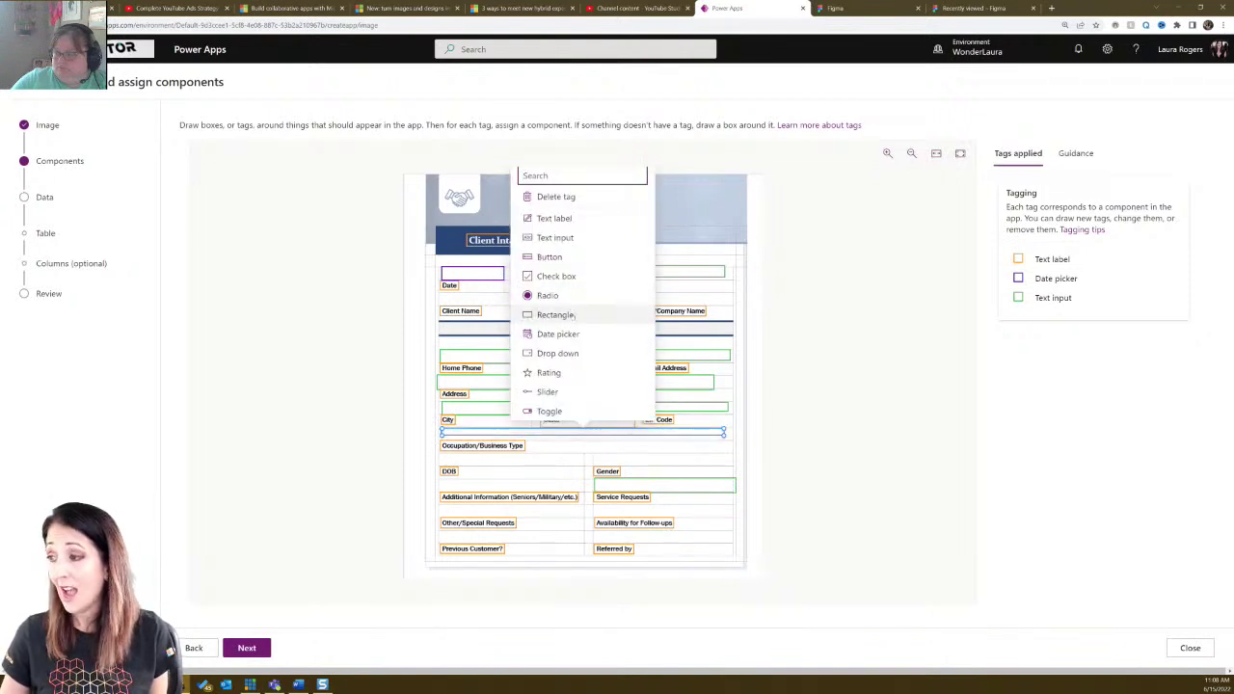
pyautogui.click(557, 353)
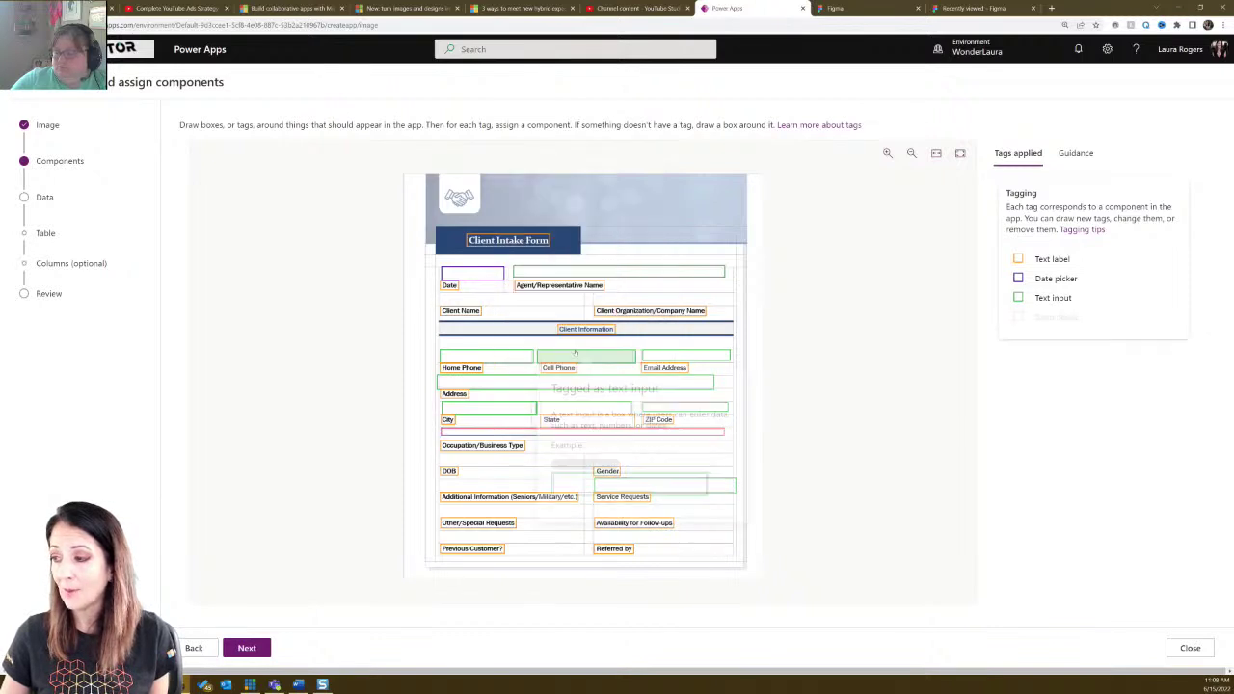
pyautogui.click(569, 432)
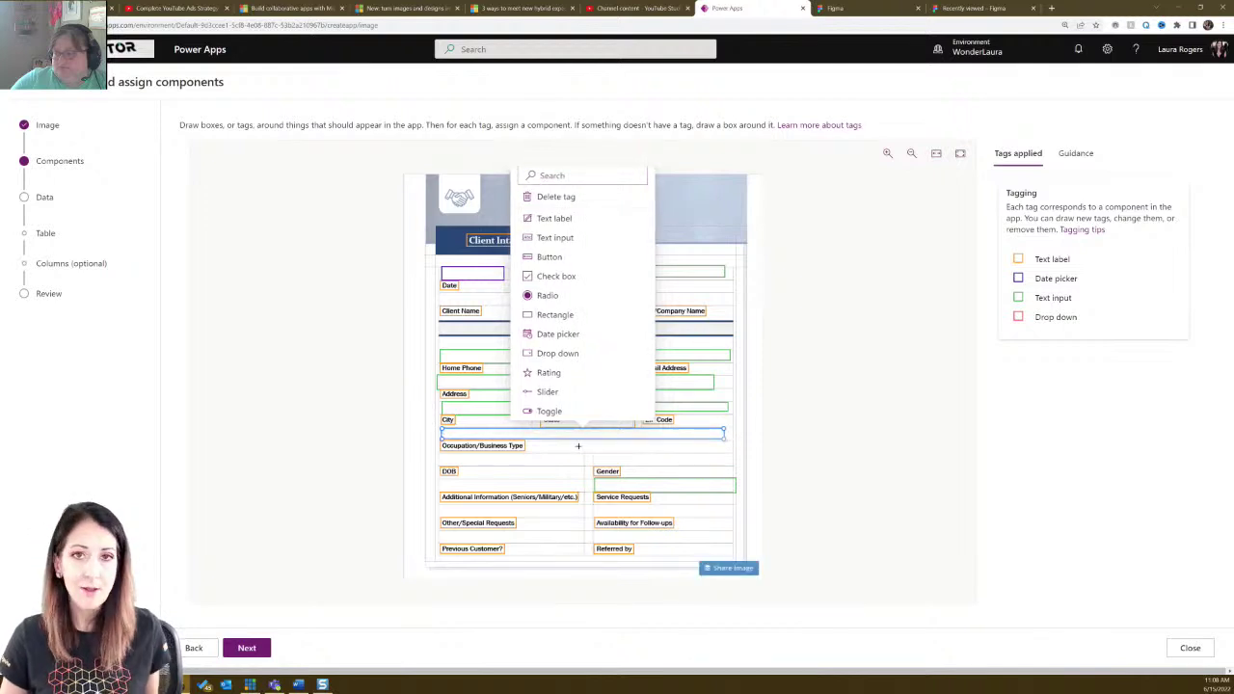
pyautogui.moveTo(439, 449); pyautogui.dragTo(578, 459)
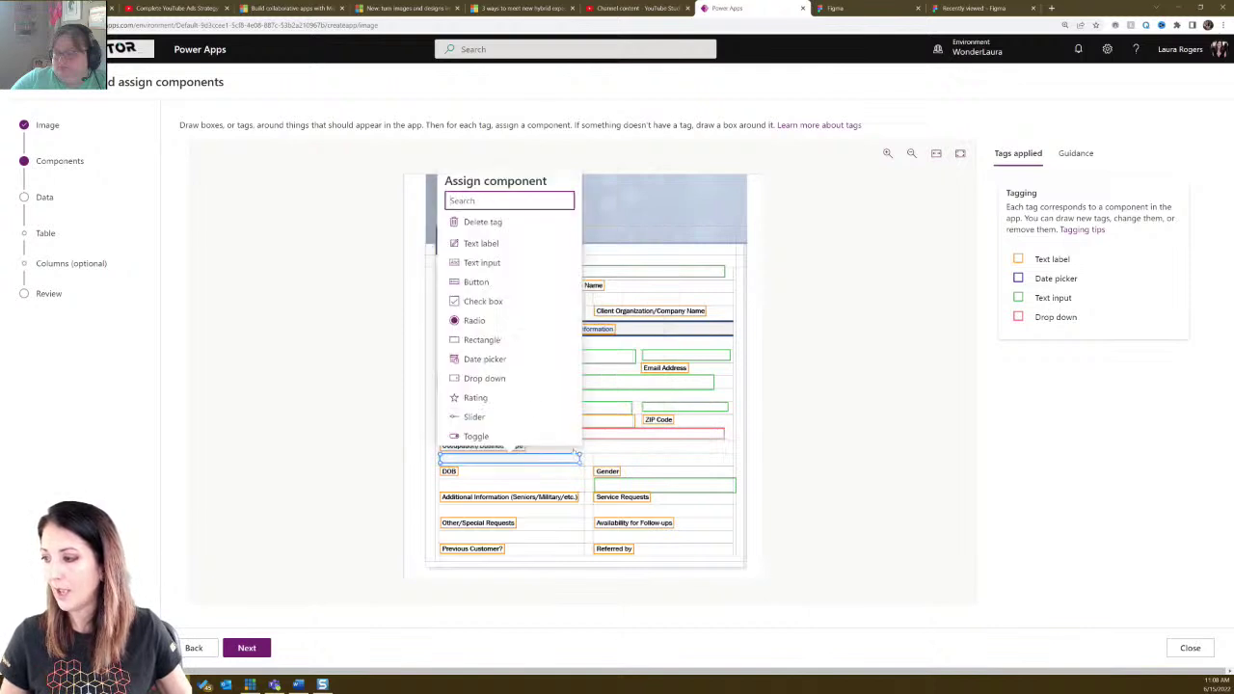
pyautogui.click(516, 359)
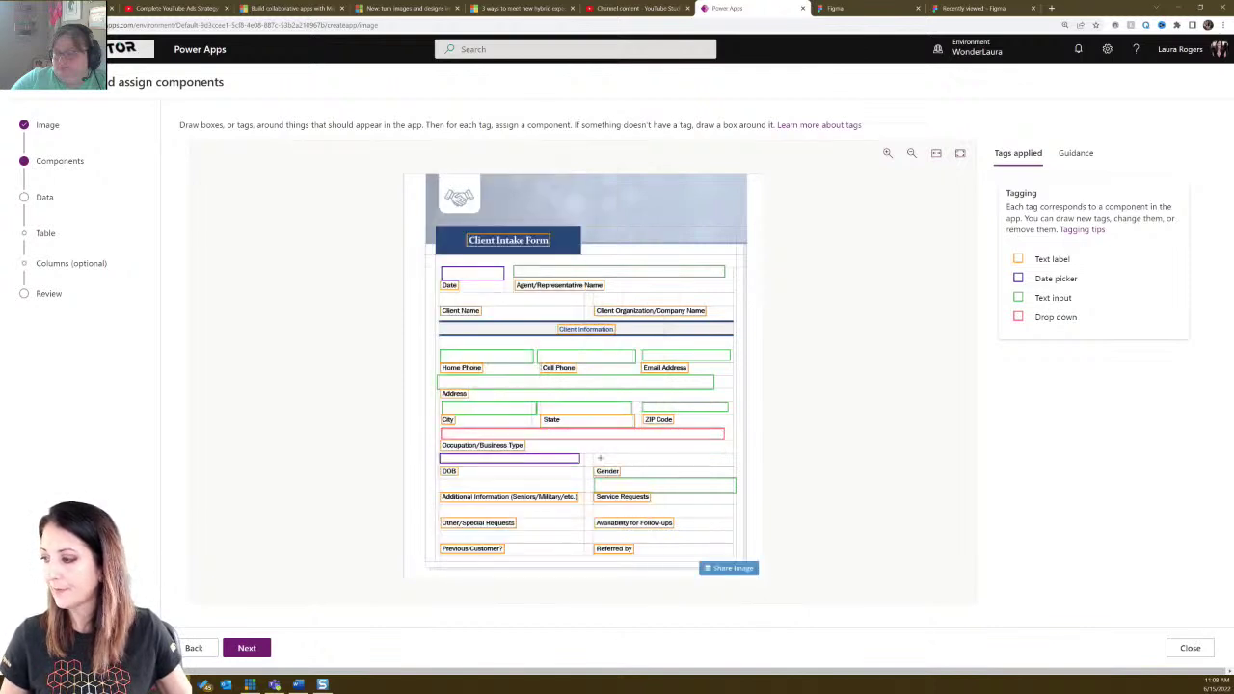
pyautogui.moveTo(592, 453); pyautogui.dragTo(728, 464)
pyautogui.click(636, 321)
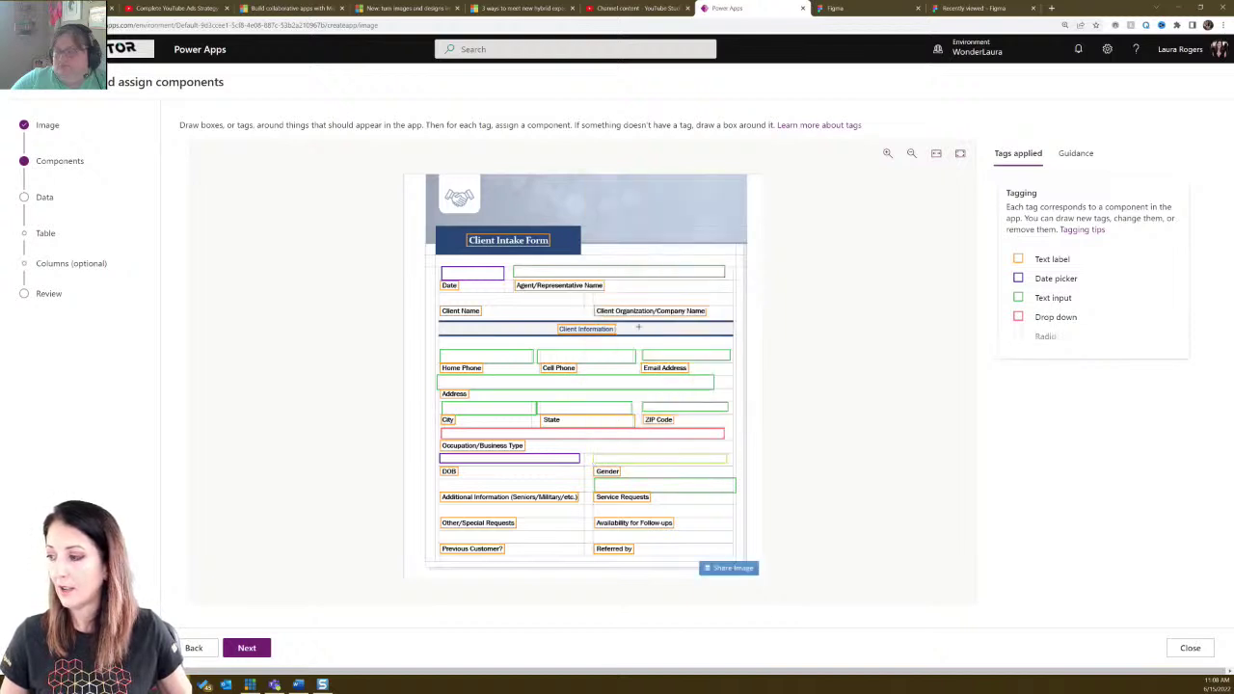
# Tag Additional Information and Other/Special Requests as text inputs, Availability as drop down, Previous Customer? as check box.
pyautogui.moveTo(614, 431)
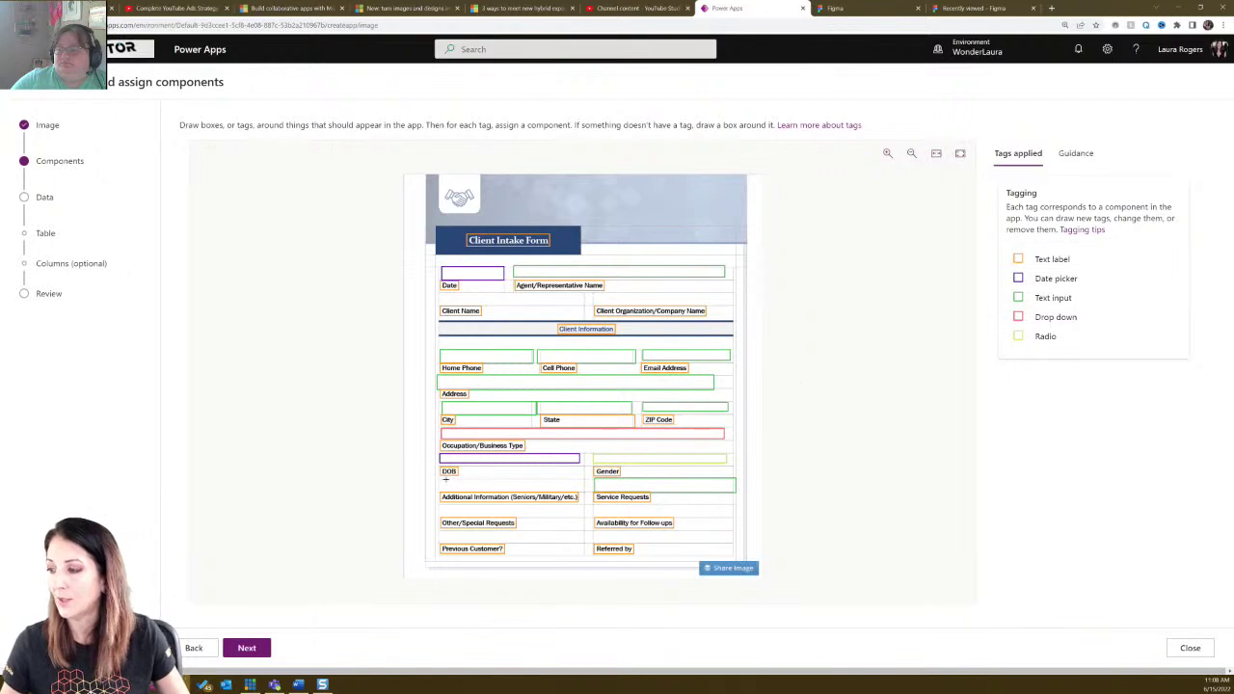
pyautogui.moveTo(442, 479); pyautogui.dragTo(578, 490)
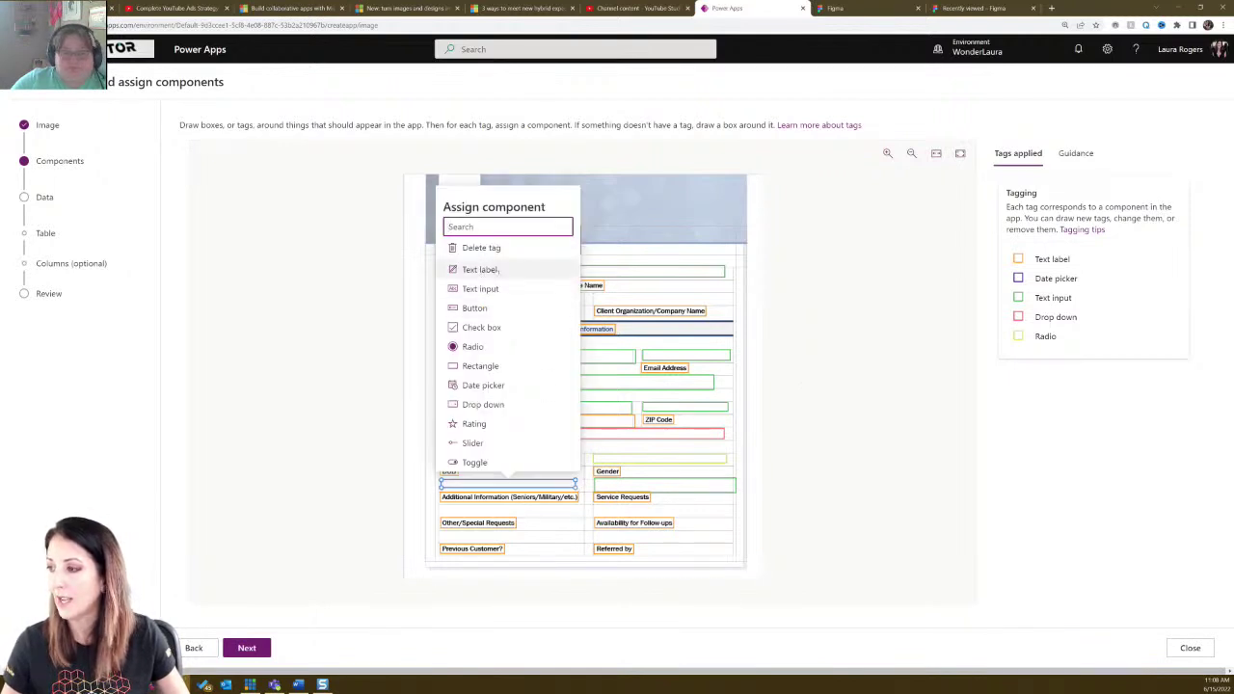
pyautogui.click(496, 293)
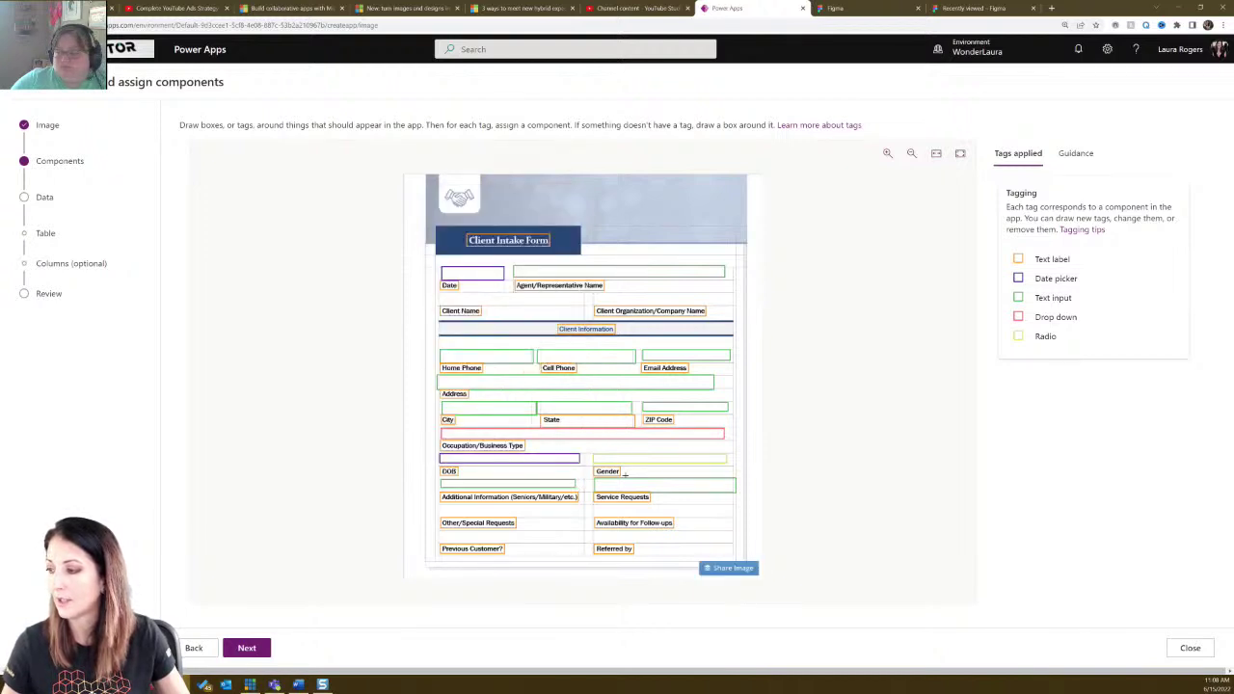
pyautogui.moveTo(441, 506); pyautogui.dragTo(578, 518)
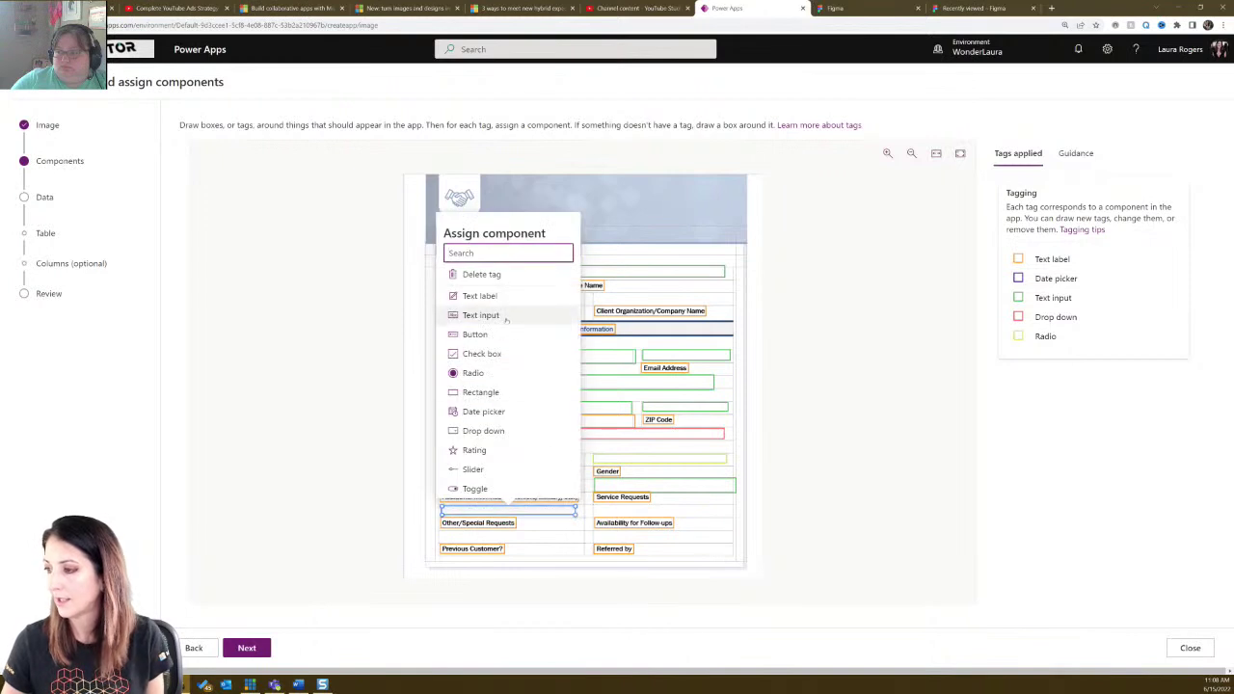
pyautogui.click(505, 319)
pyautogui.moveTo(655, 515); pyautogui.dragTo(727, 513)
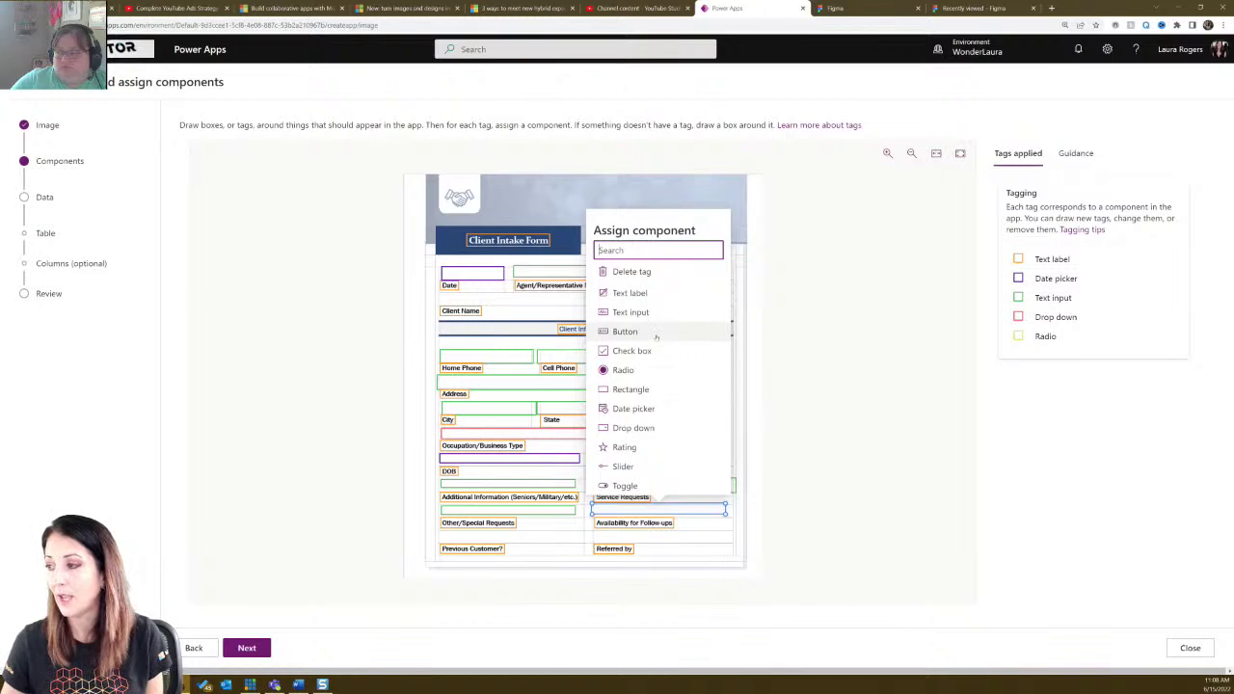
pyautogui.click(654, 428)
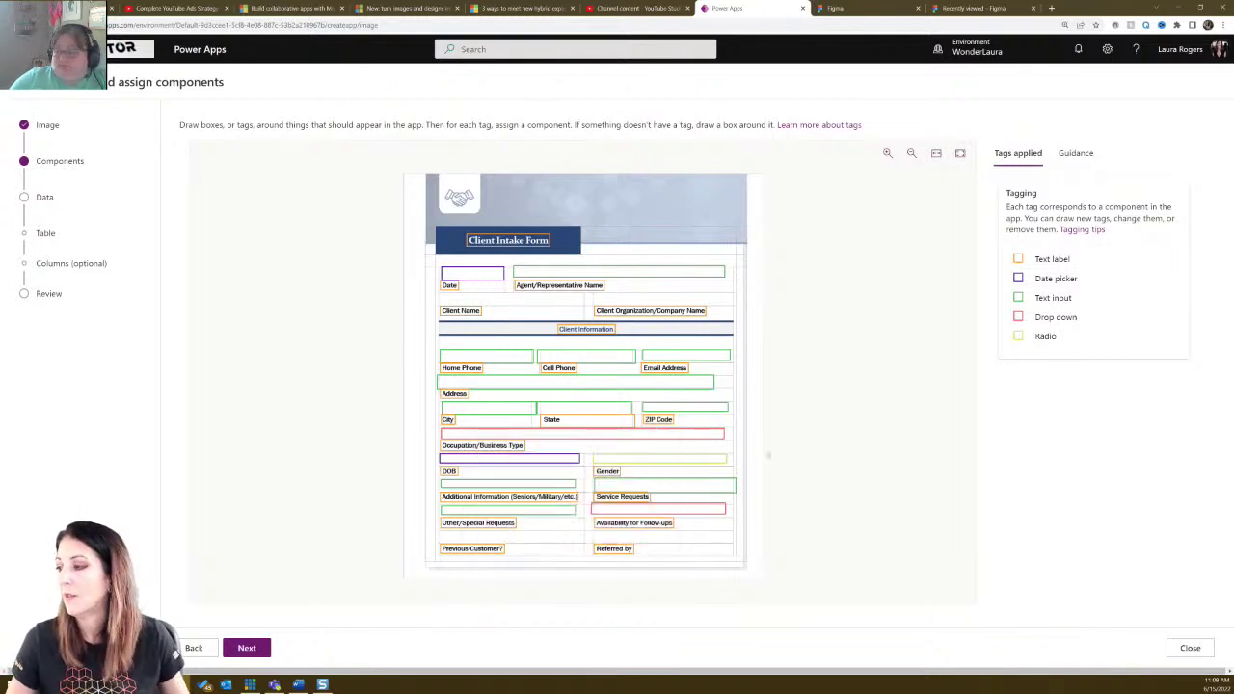
pyautogui.moveTo(441, 528); pyautogui.dragTo(589, 546)
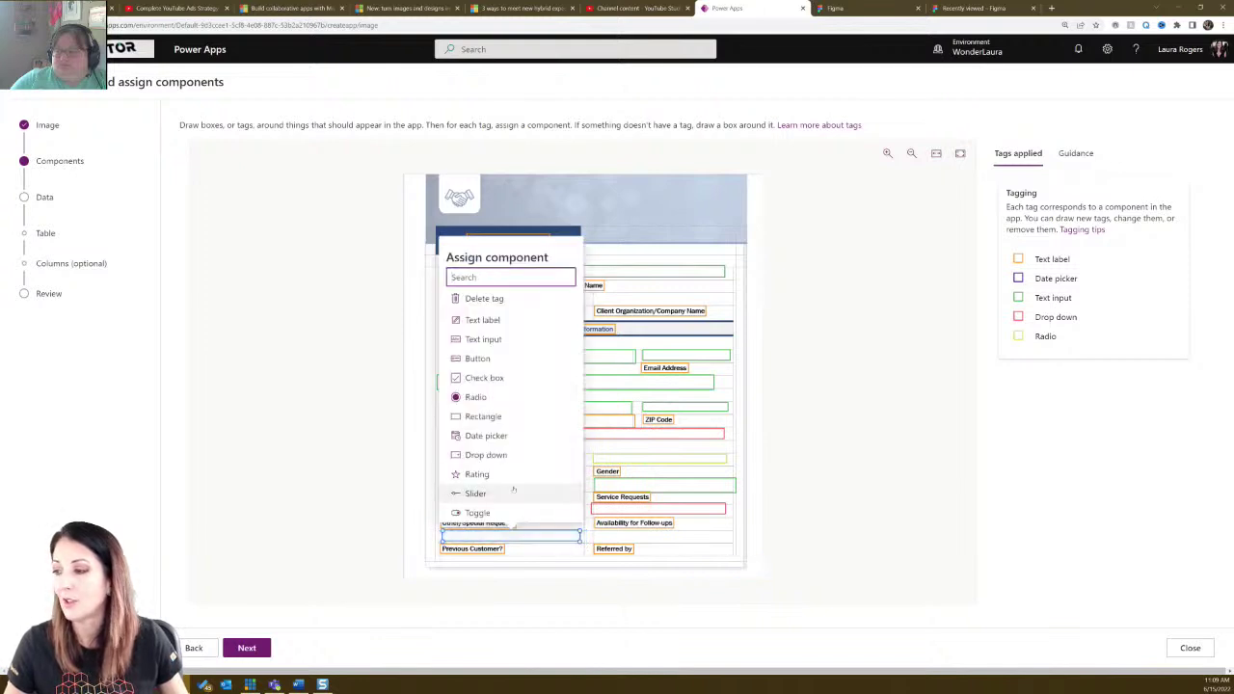
pyautogui.click(477, 378)
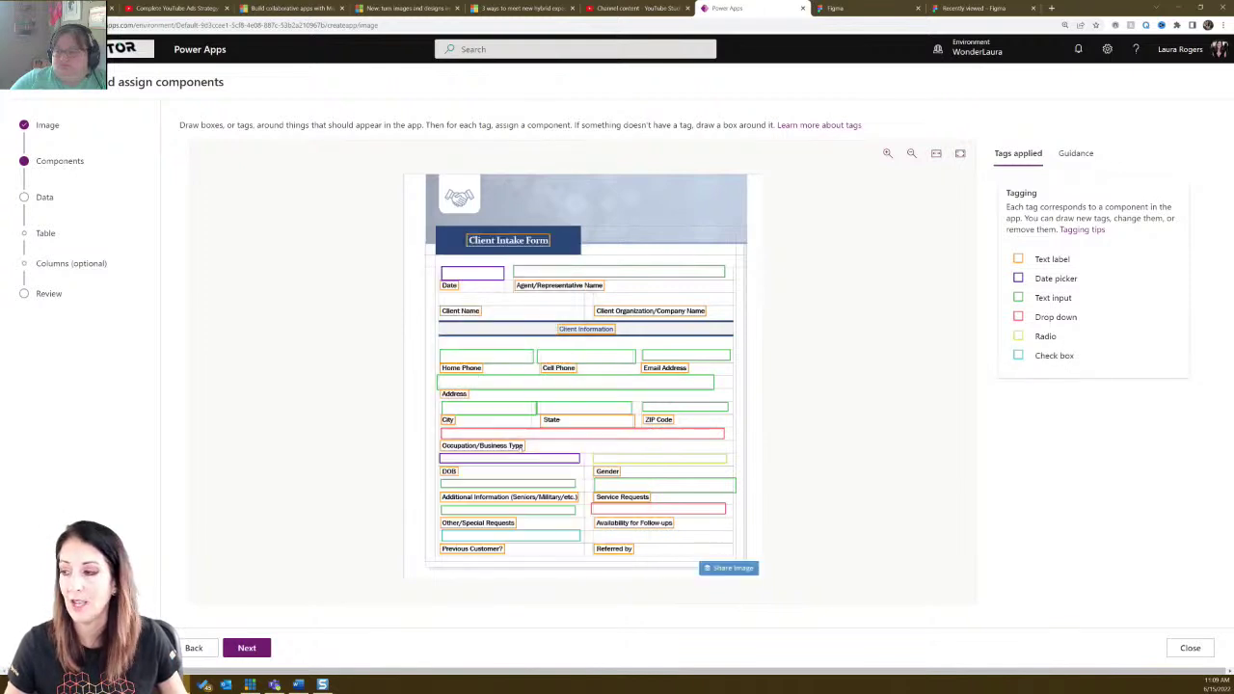
# Tag Referred by, Client Name and Client Organization/Company Name as text inputs, then continue to Data.
pyautogui.moveTo(597, 530); pyautogui.dragTo(733, 540)
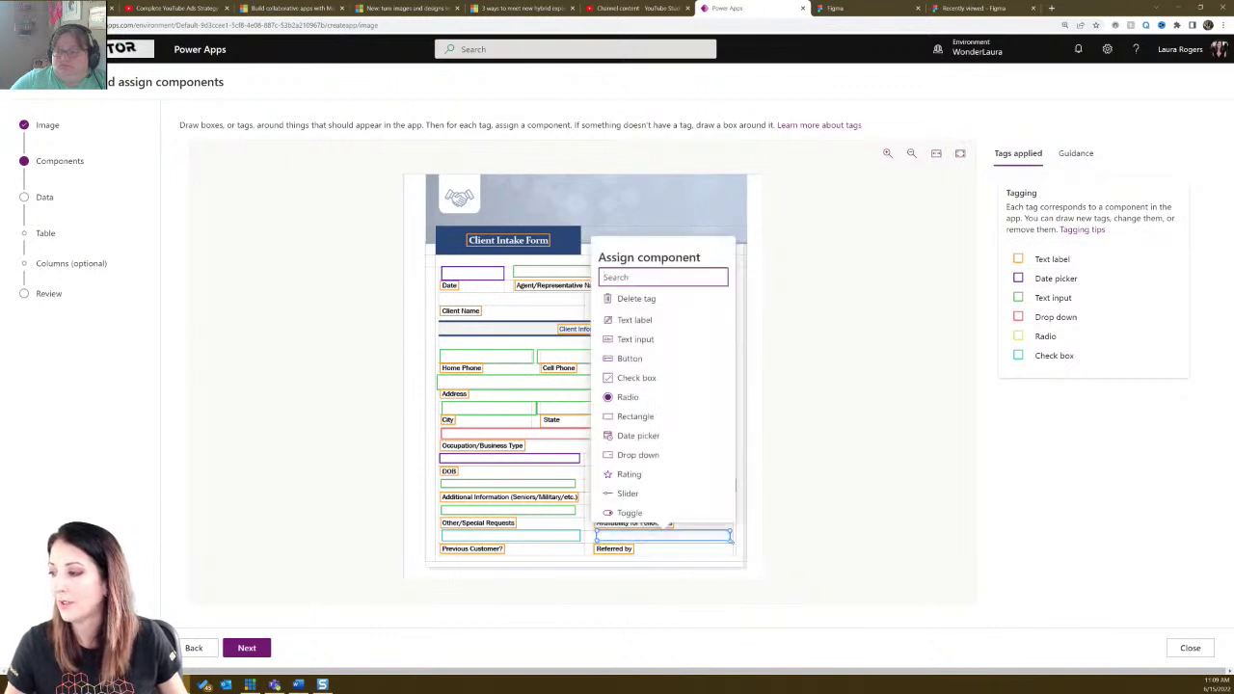
pyautogui.click(661, 338)
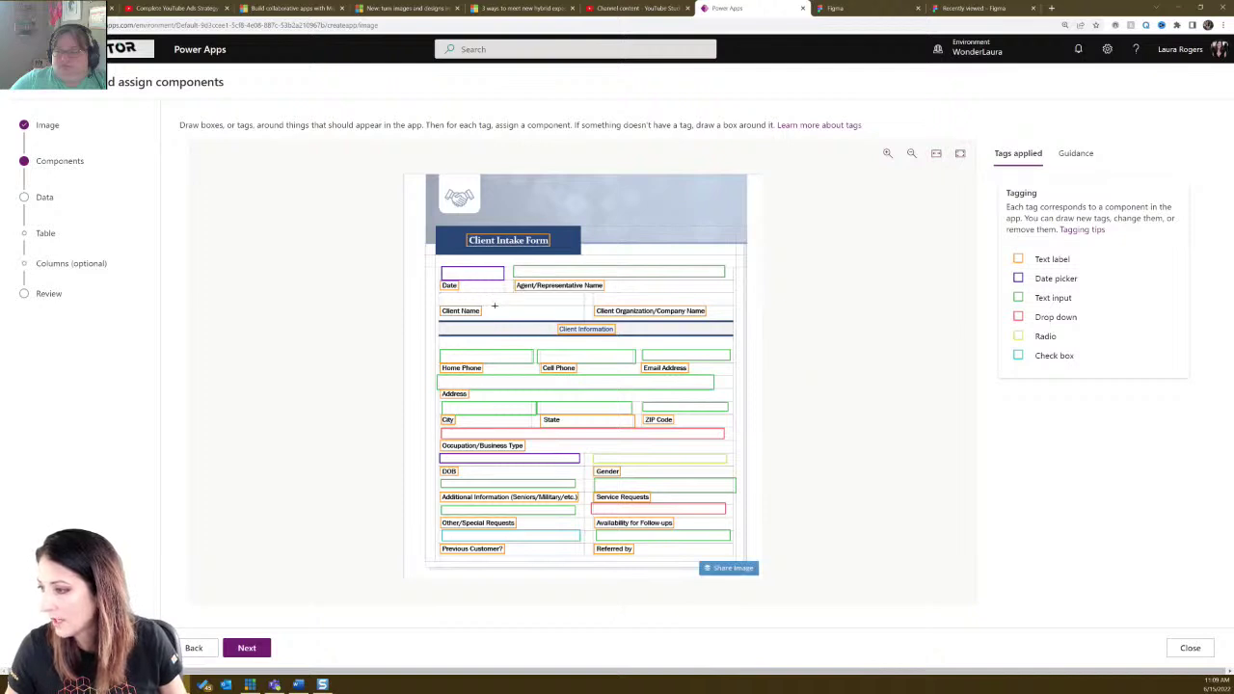
pyautogui.moveTo(439, 292); pyautogui.dragTo(581, 303)
pyautogui.click(482, 416)
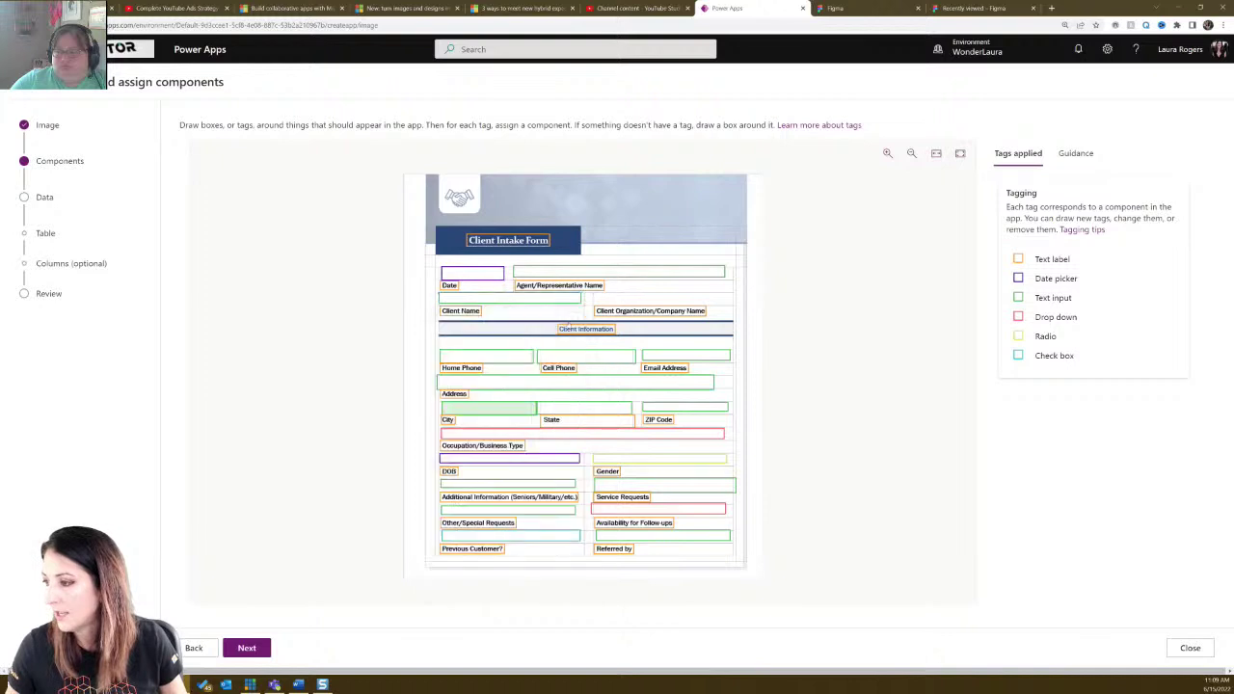
pyautogui.moveTo(594, 293); pyautogui.dragTo(733, 303)
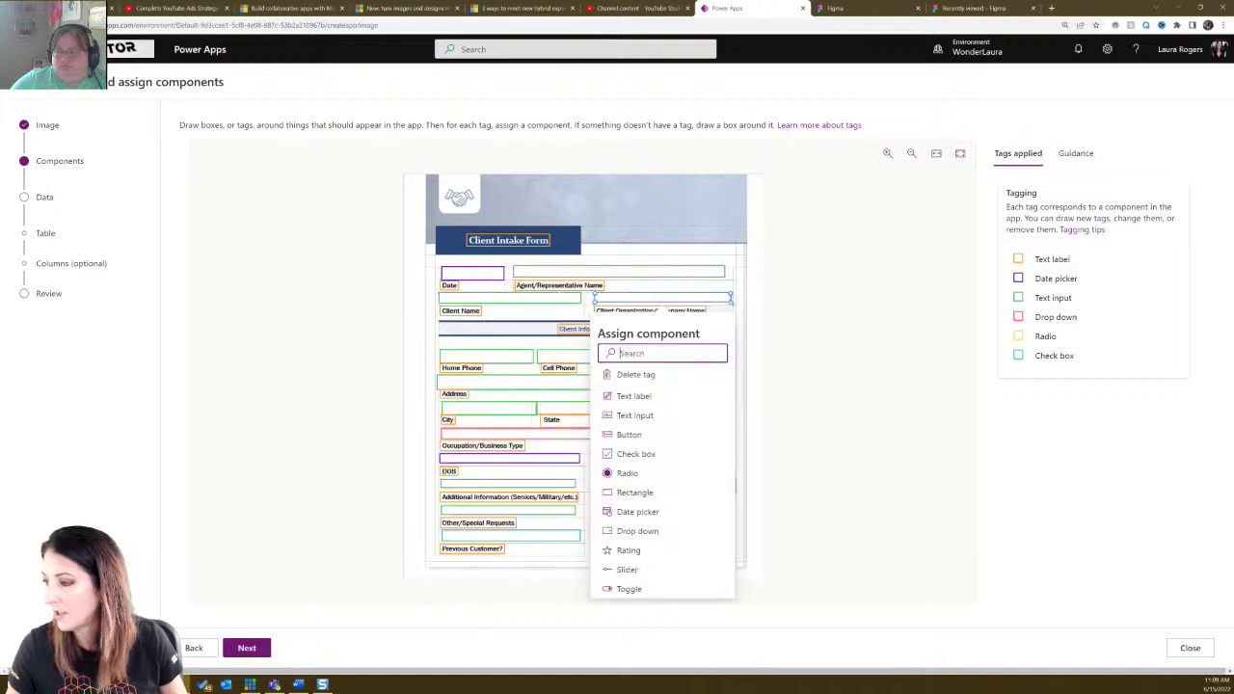
pyautogui.click(635, 414)
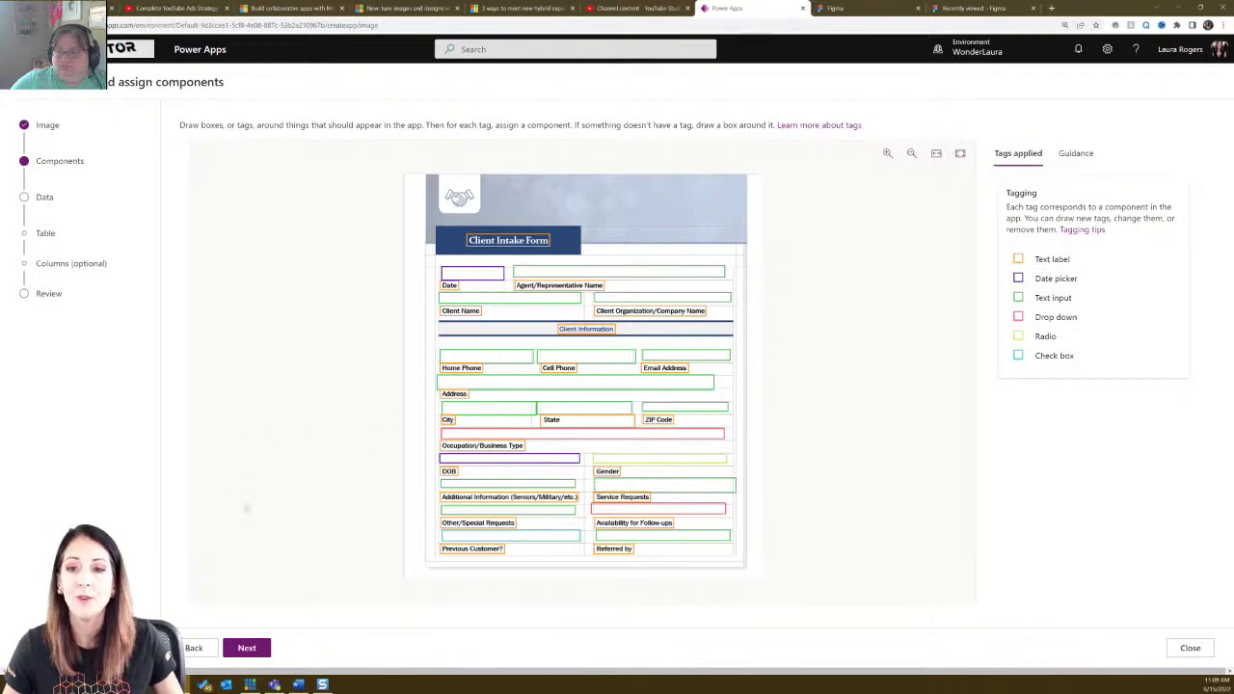
pyautogui.click(248, 648)
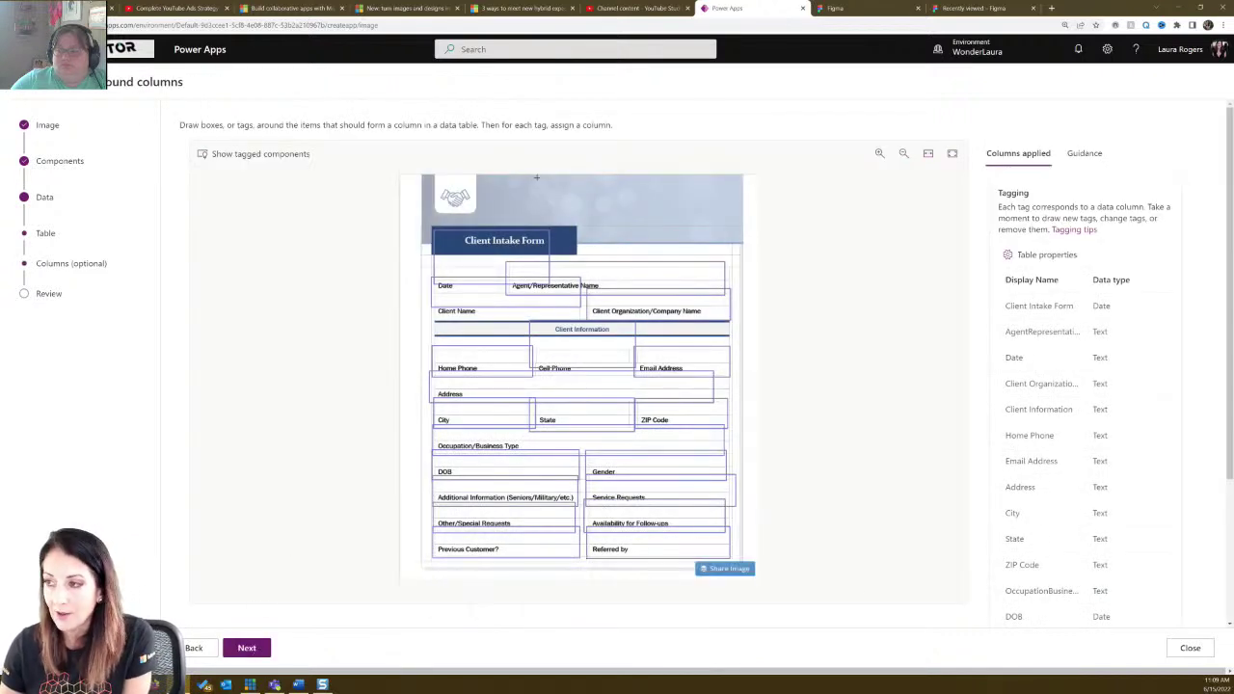
# Delete the column for the Client Intake Form title tag.
pyautogui.moveTo(460, 261)
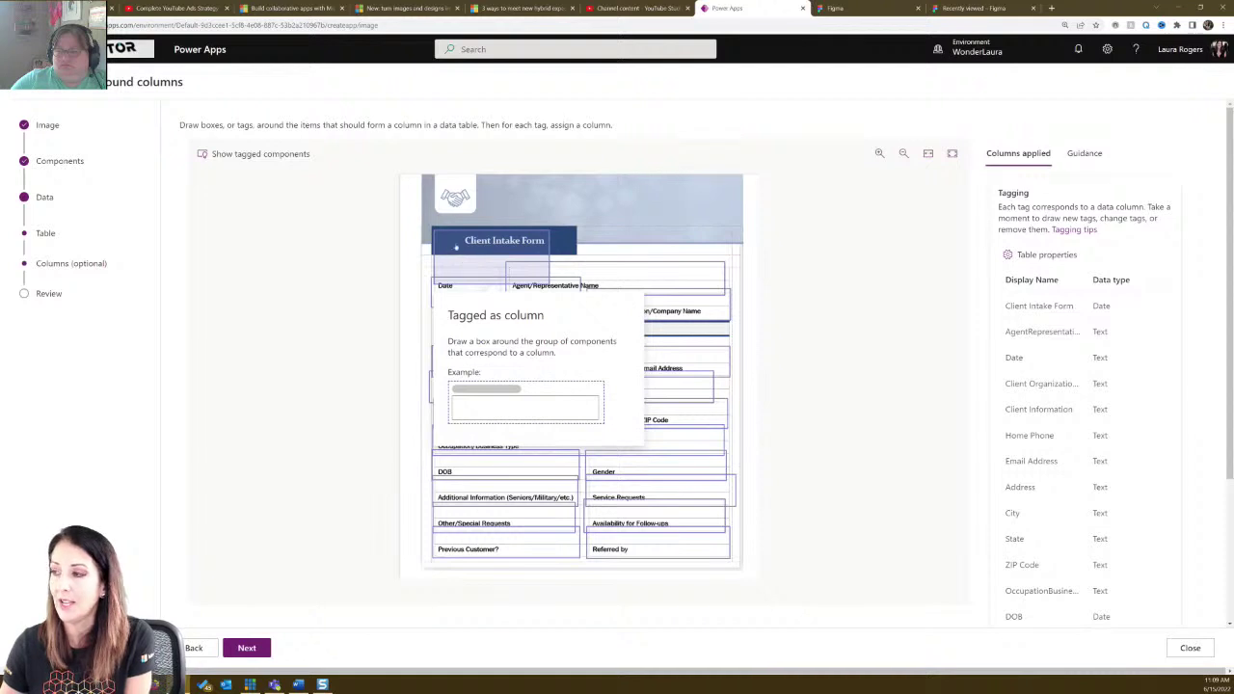
pyautogui.click(455, 243)
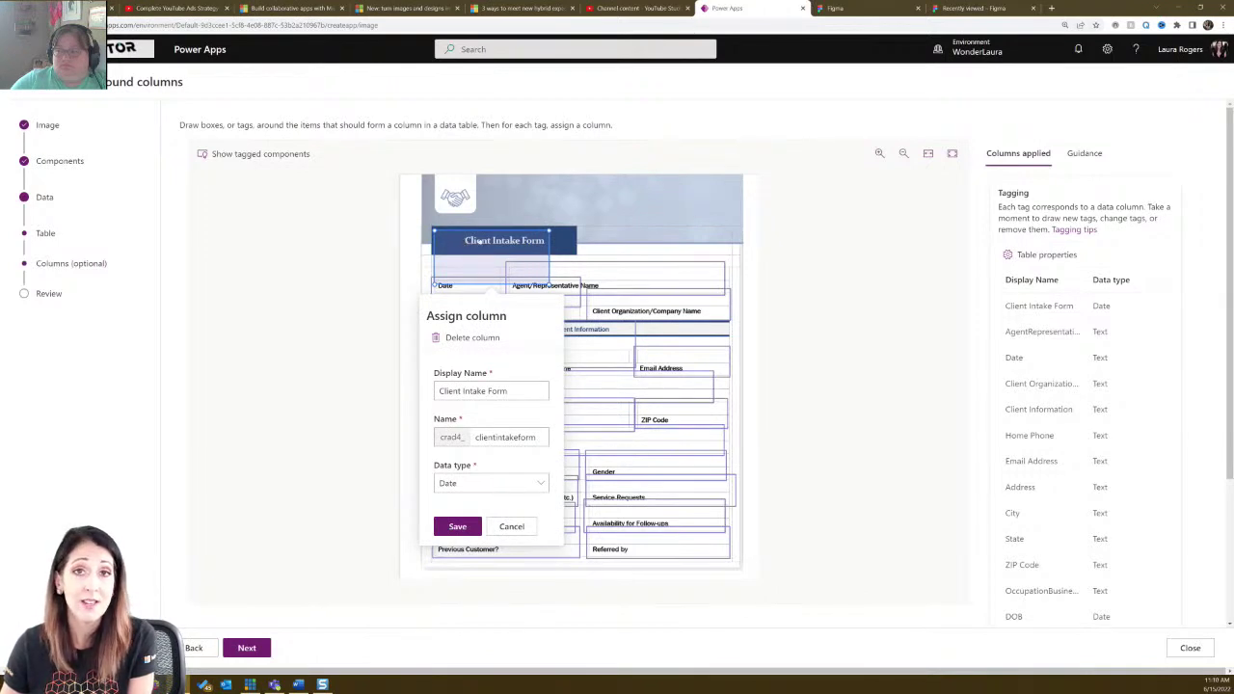
pyautogui.click(481, 337)
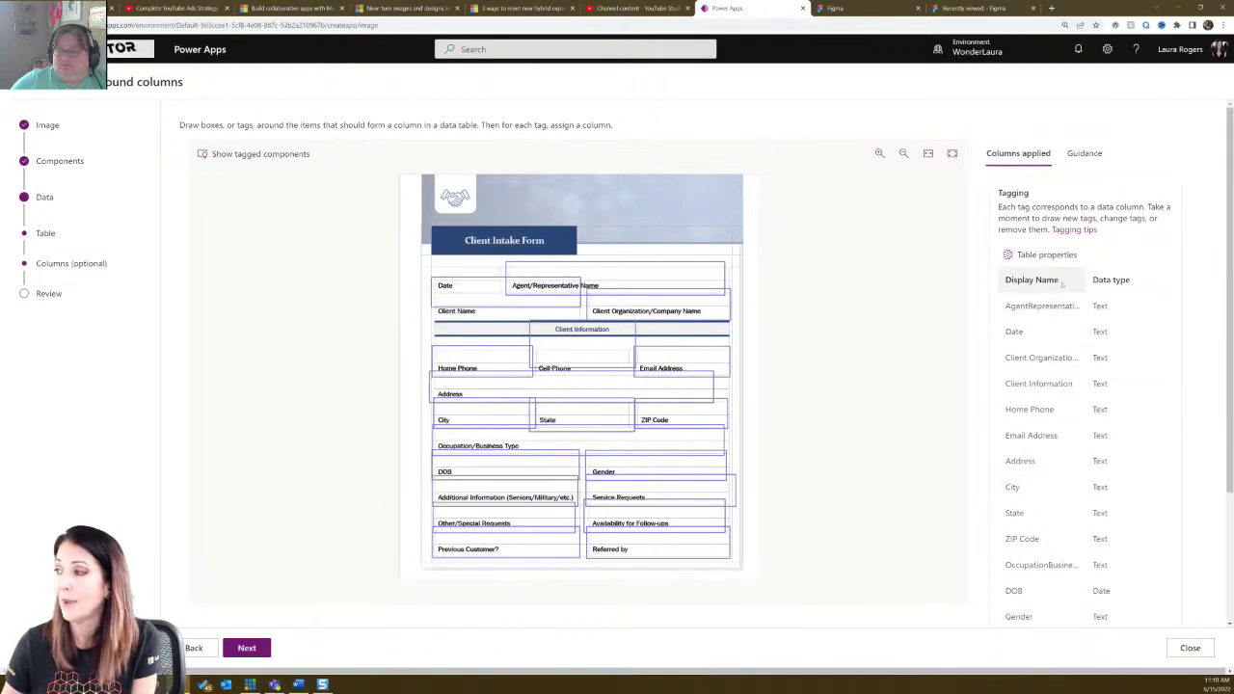
pyautogui.scroll(-3, 1063, 283)
pyautogui.scroll(3, 1061, 361)
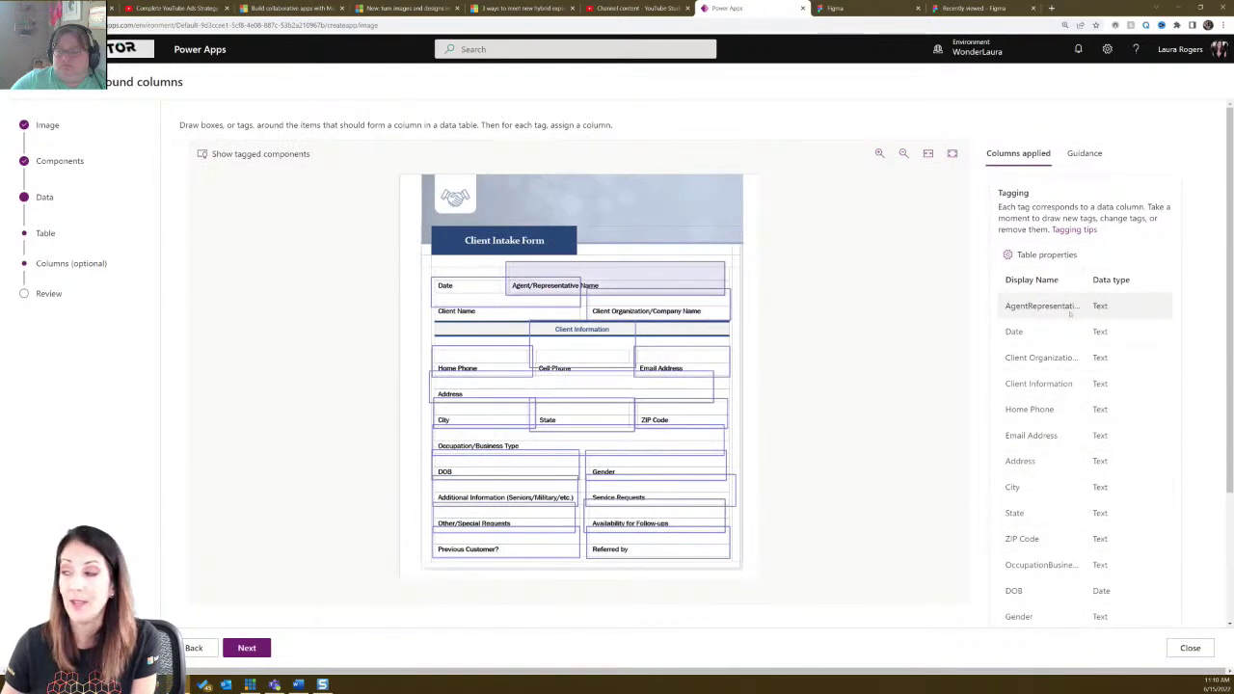
pyautogui.moveTo(611, 278)
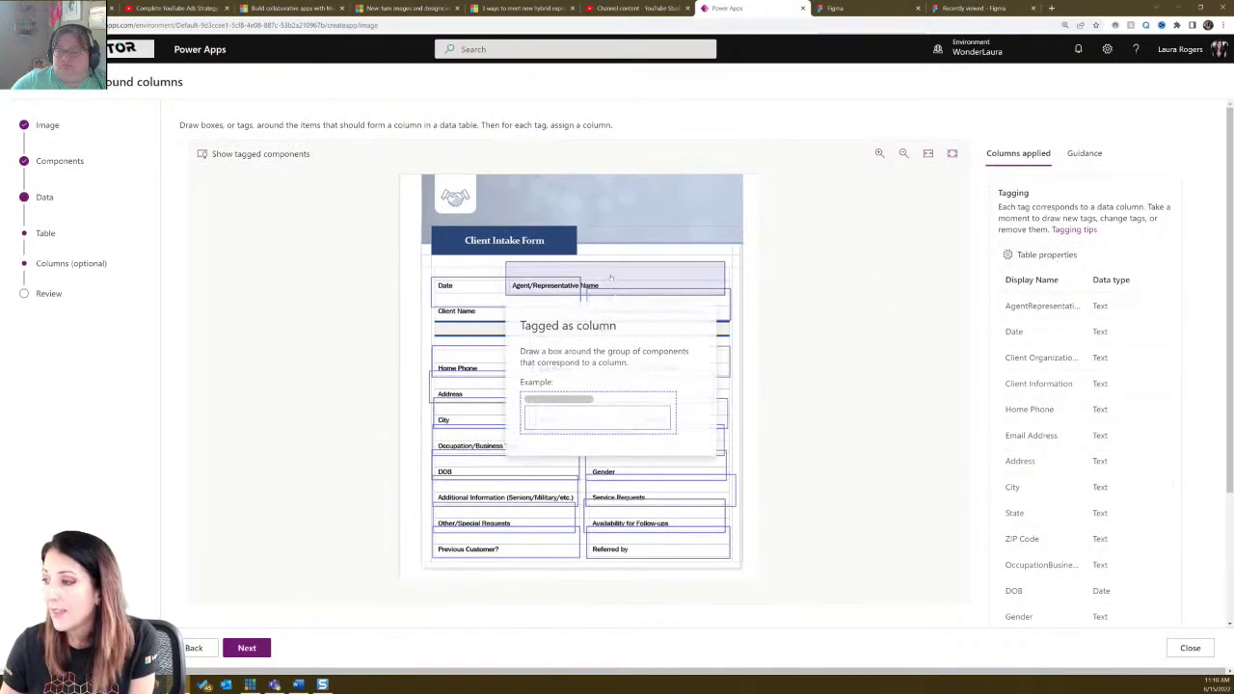
pyautogui.moveTo(459, 286)
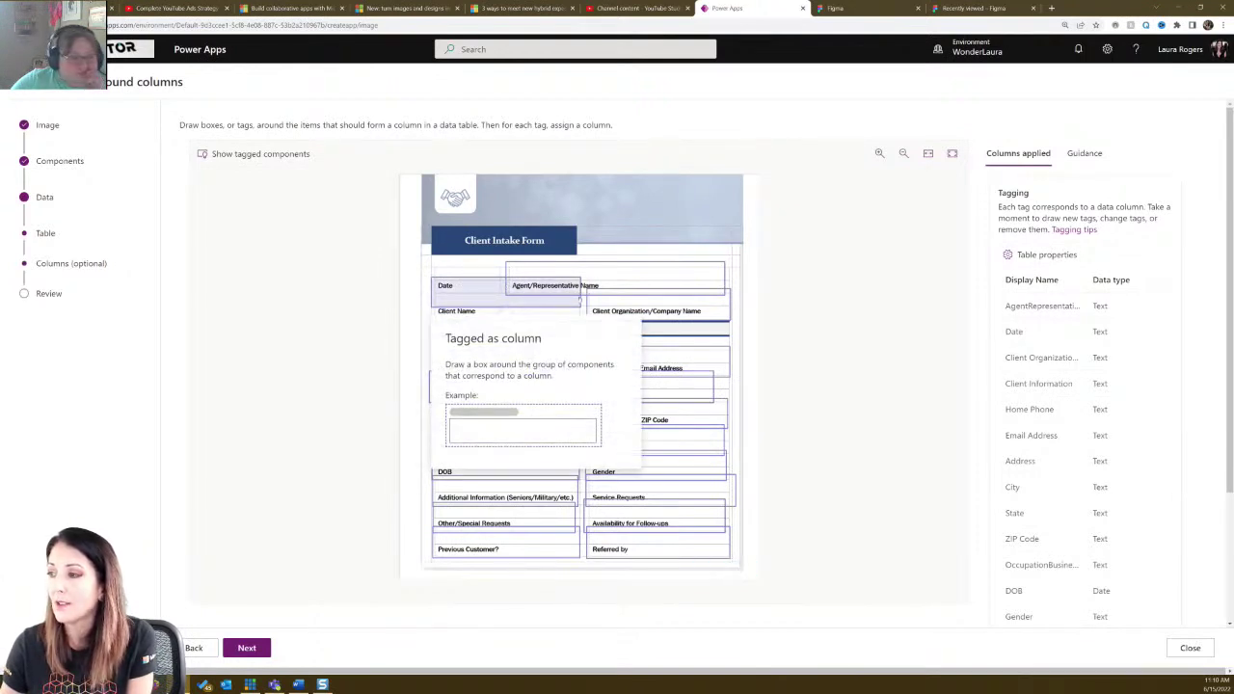
# Resize the Date tag box so it fits snugly around the Date field.
pyautogui.moveTo(575, 302); pyautogui.dragTo(538, 310)
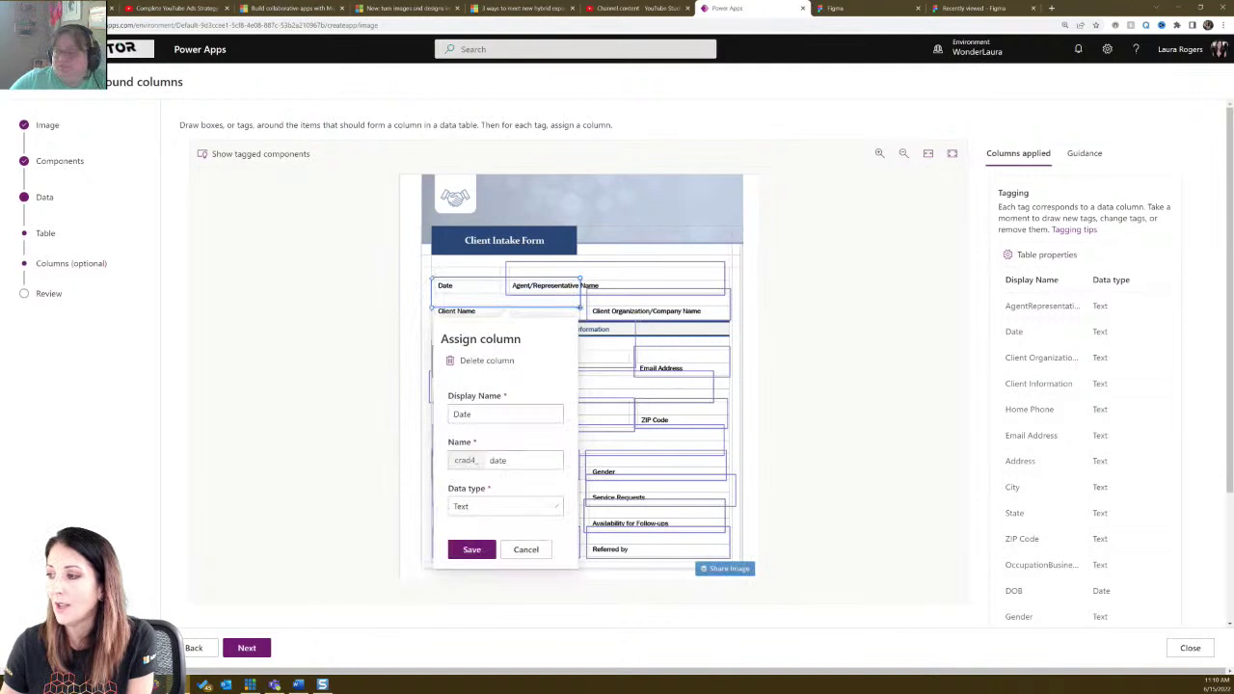
pyautogui.click(529, 306)
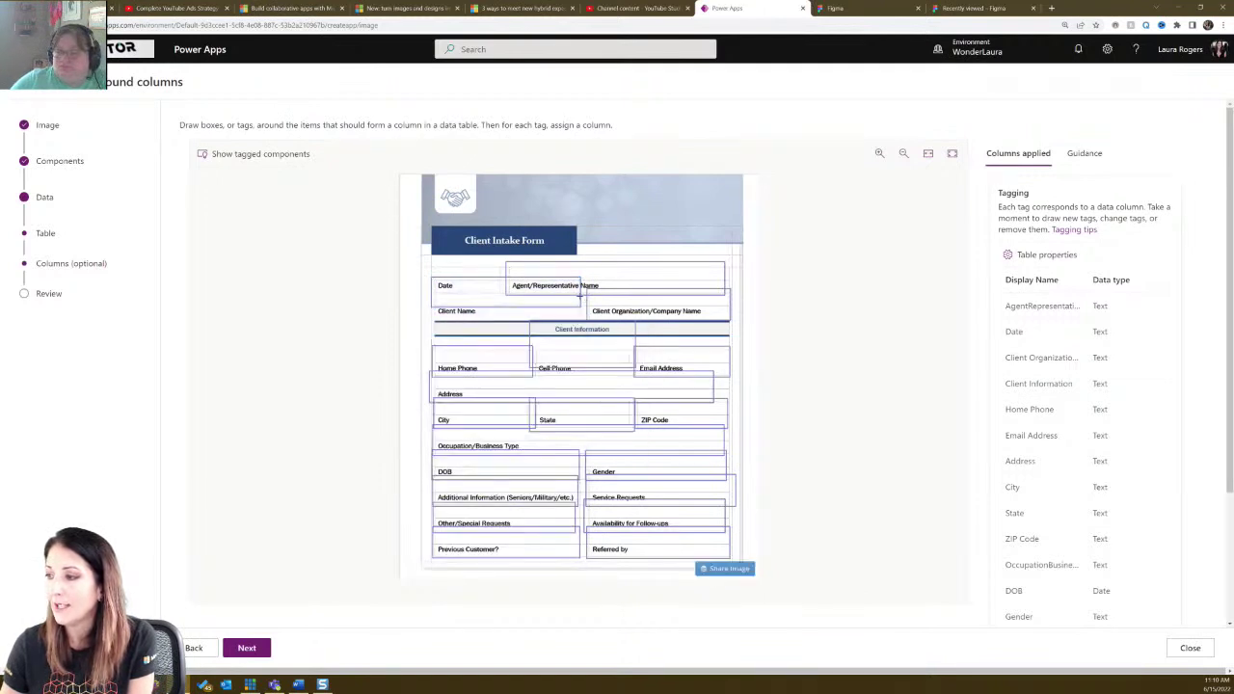
pyautogui.click(582, 300)
pyautogui.moveTo(582, 300); pyautogui.dragTo(502, 304)
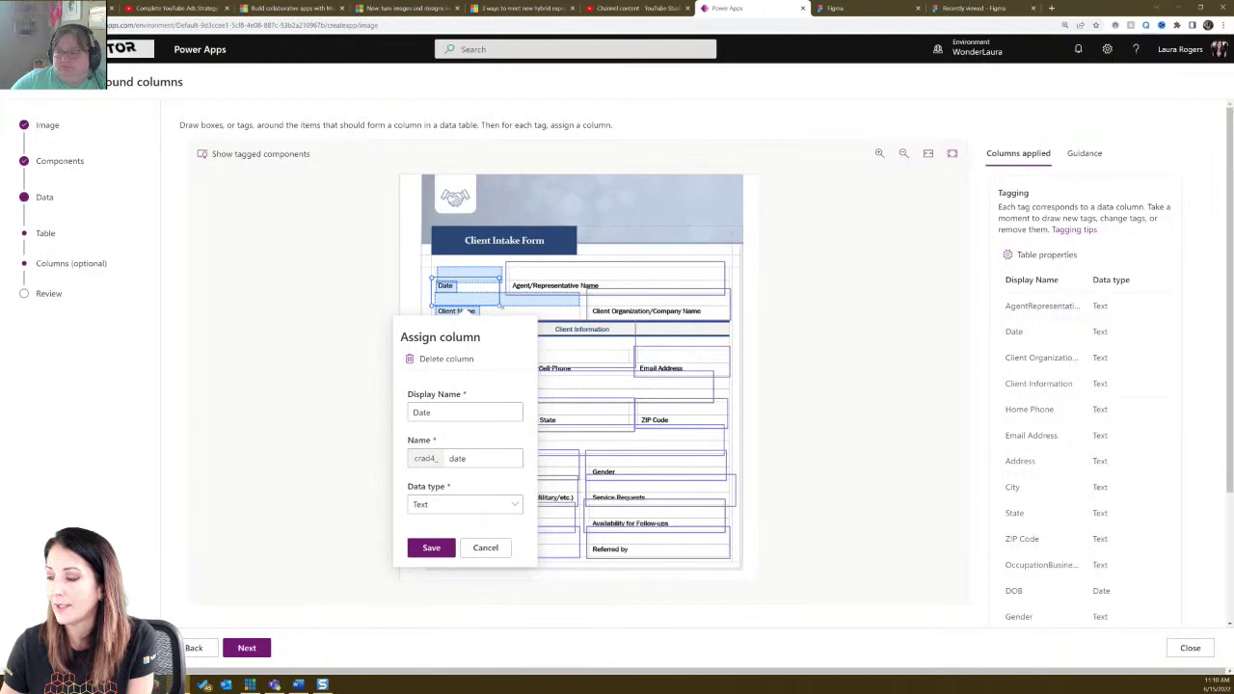
pyautogui.click(488, 285)
pyautogui.click(488, 281)
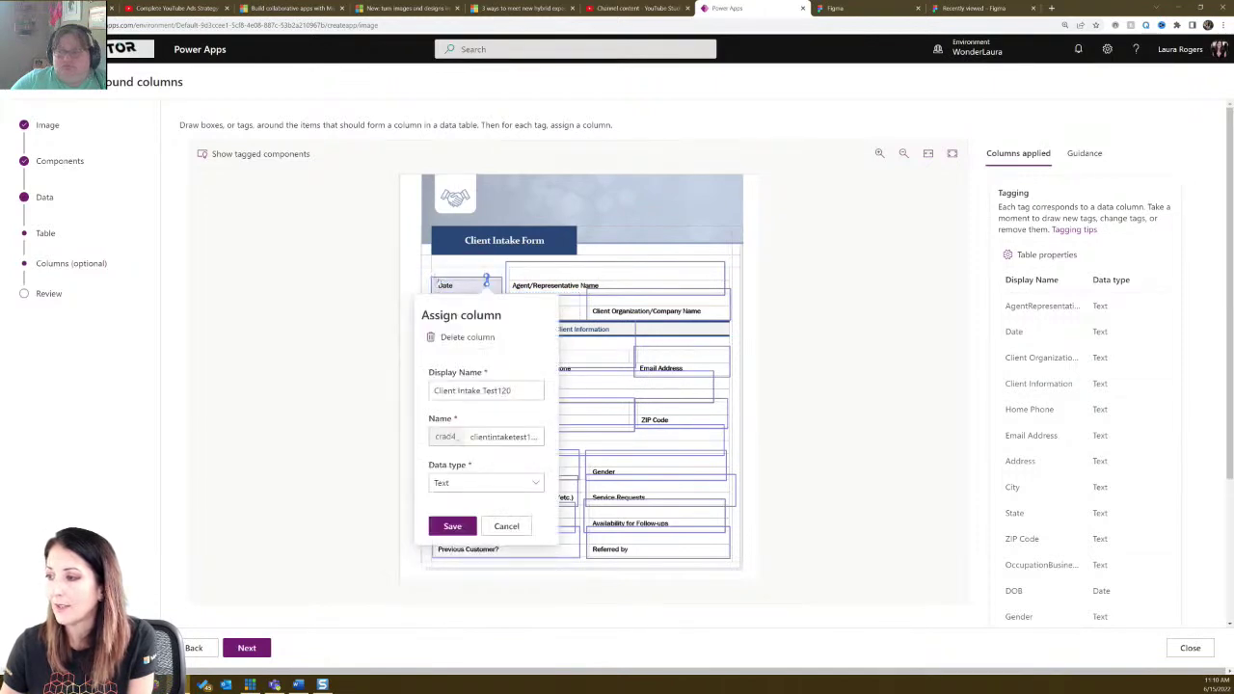
pyautogui.moveTo(439, 282); pyautogui.dragTo(444, 276)
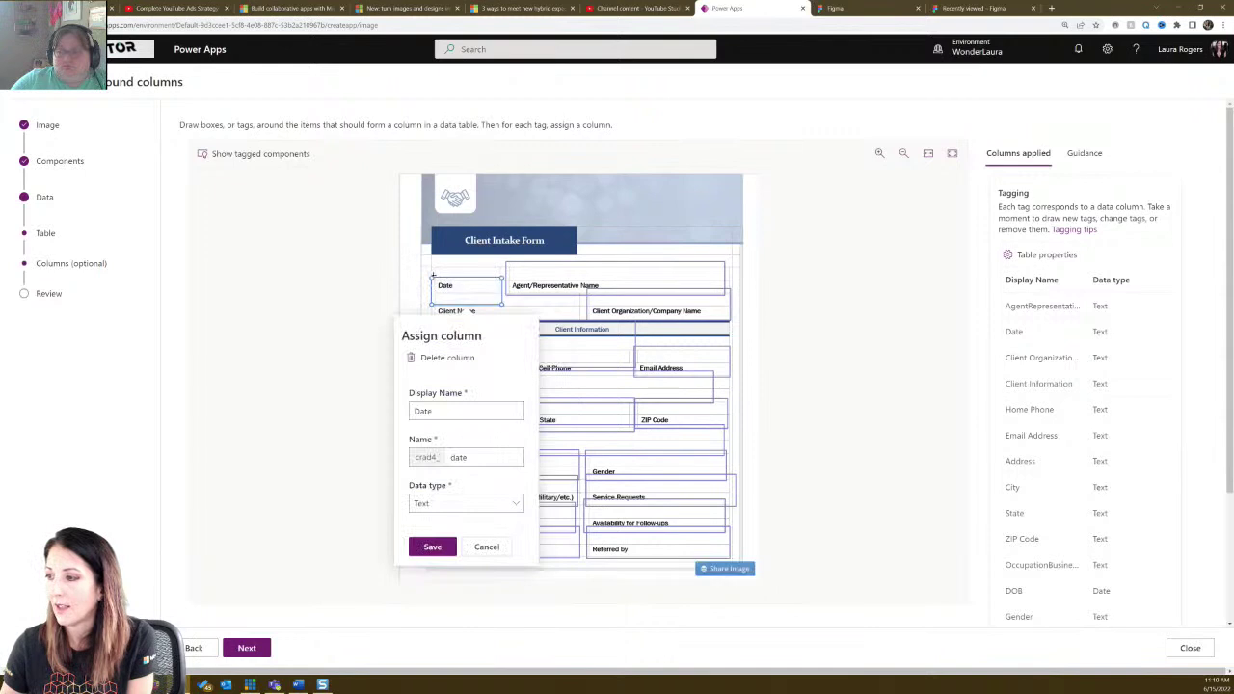
pyautogui.moveTo(432, 276); pyautogui.dragTo(433, 266)
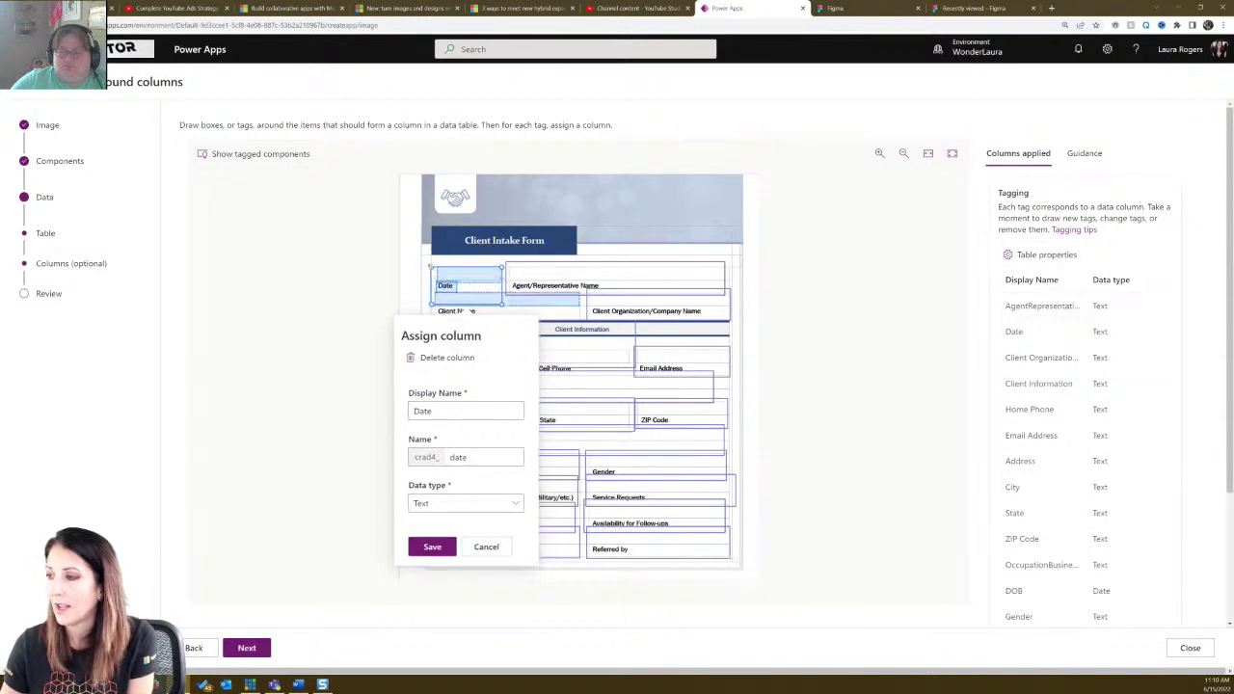
pyautogui.moveTo(500, 304); pyautogui.dragTo(502, 291)
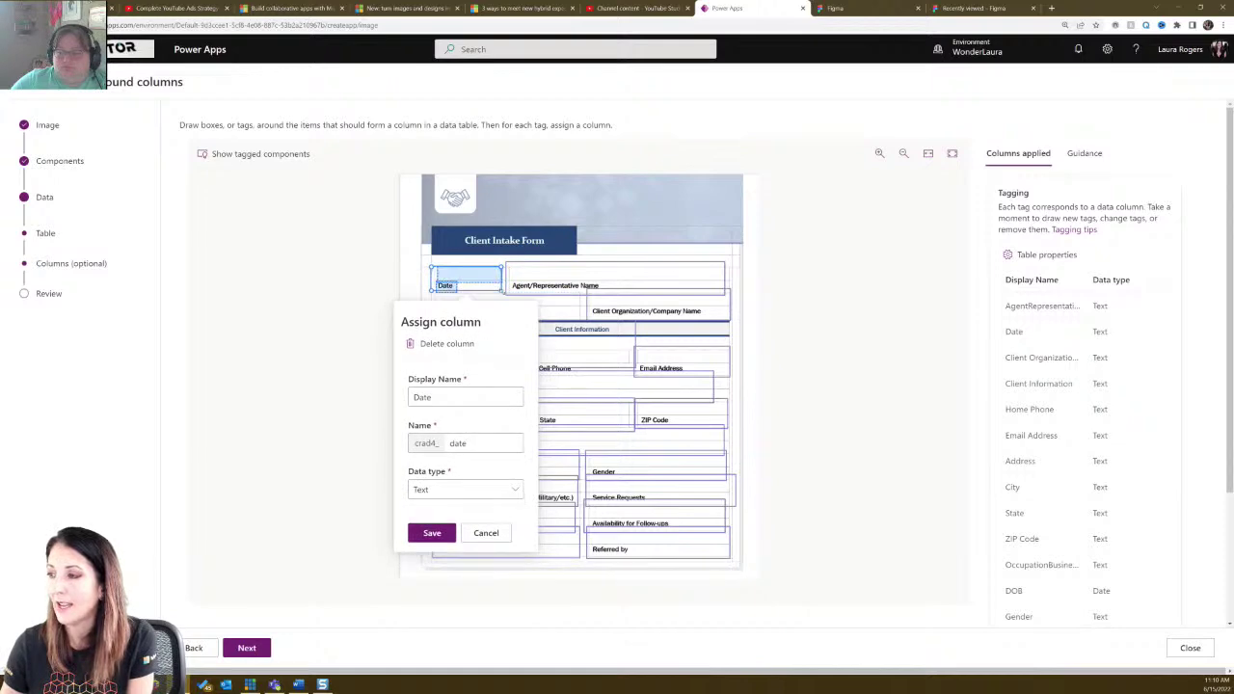
# Trim the Agent/Representative Name tag and draw a new tag around Client Name.
pyautogui.click(552, 275)
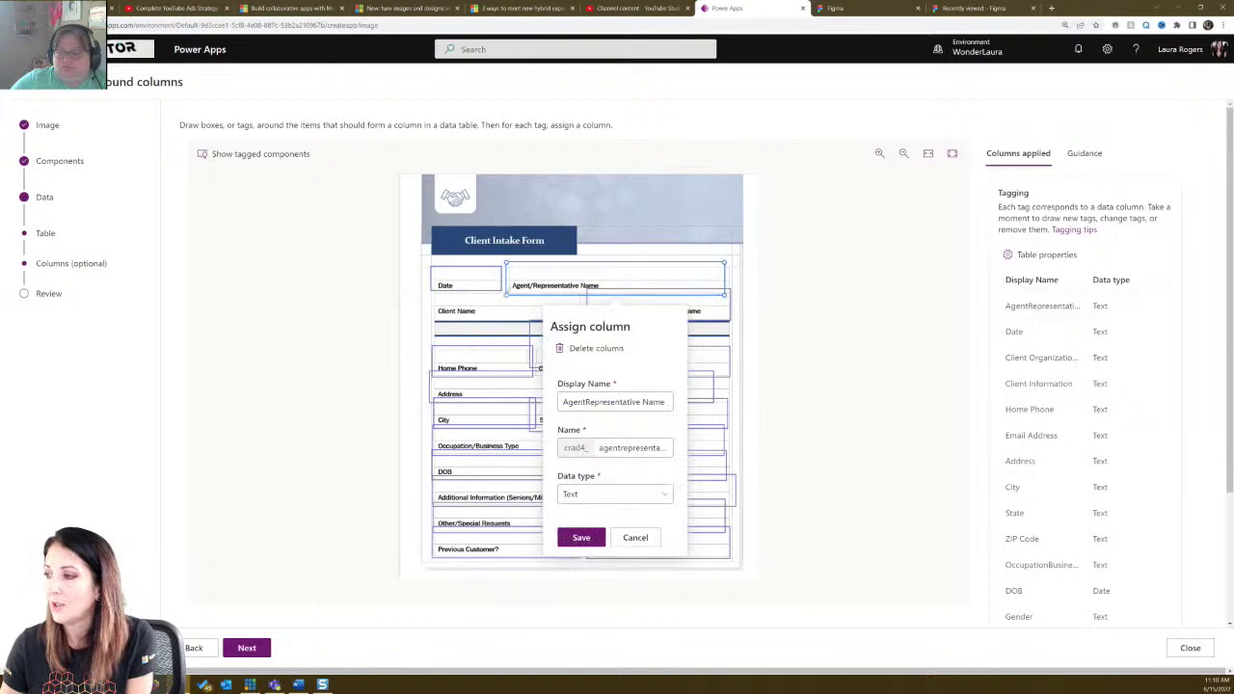
pyautogui.moveTo(586, 296); pyautogui.dragTo(587, 291)
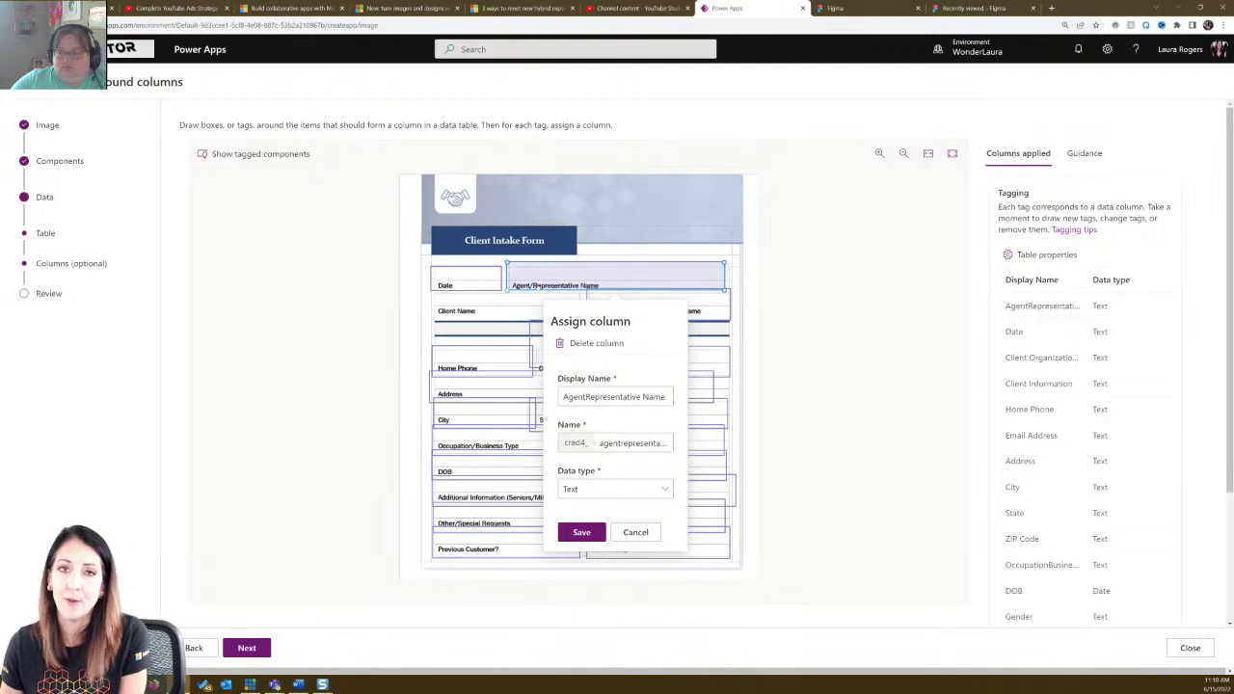
pyautogui.click(516, 327)
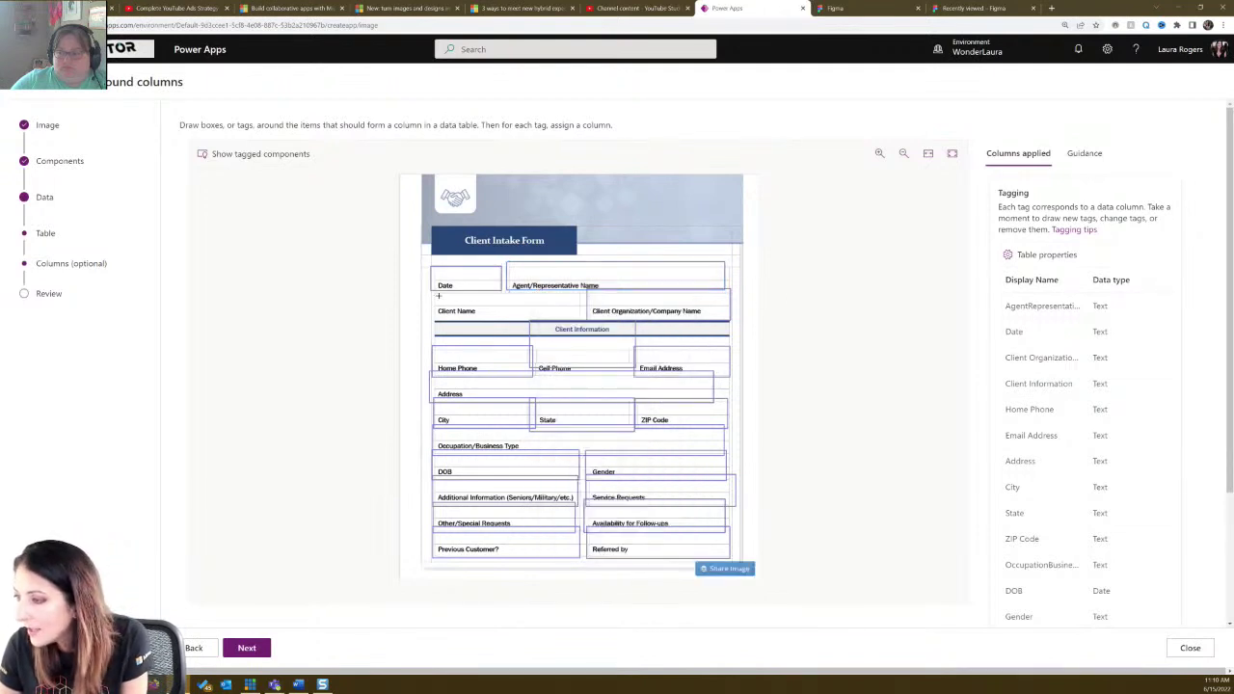
pyautogui.moveTo(434, 293); pyautogui.dragTo(580, 317)
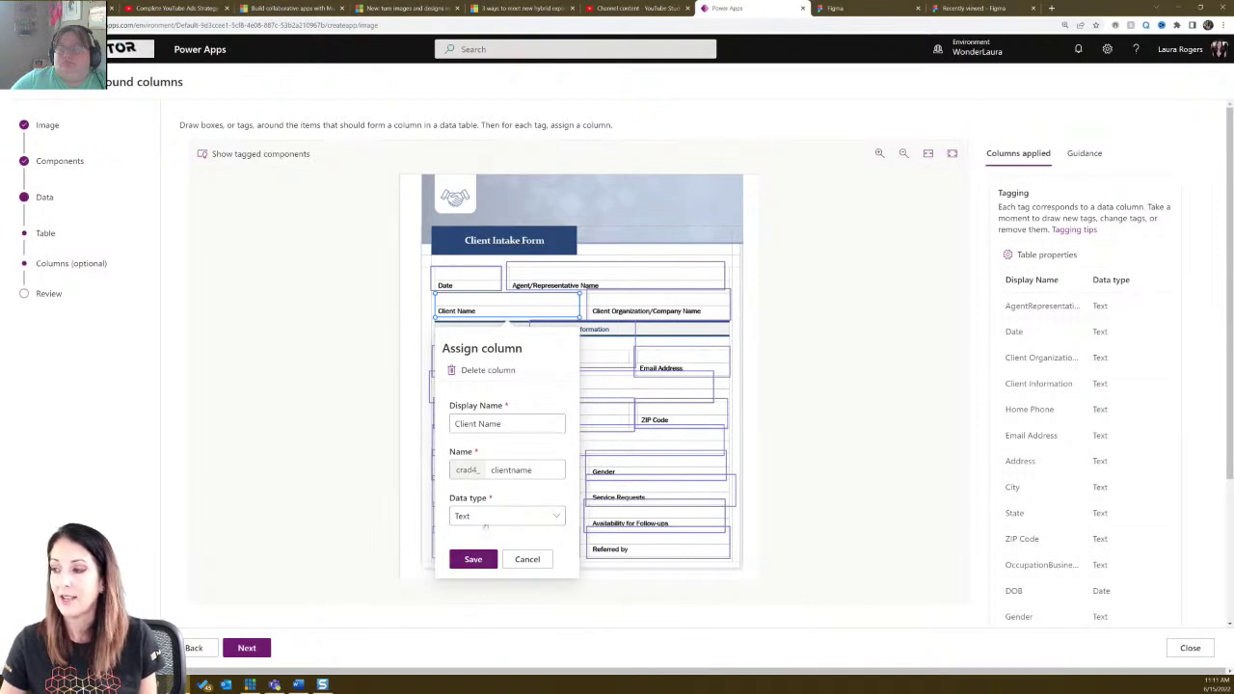
# Save the Client Name column, change the Date column's type to Date, and select the Cell Phone tag.
pyautogui.click(473, 560)
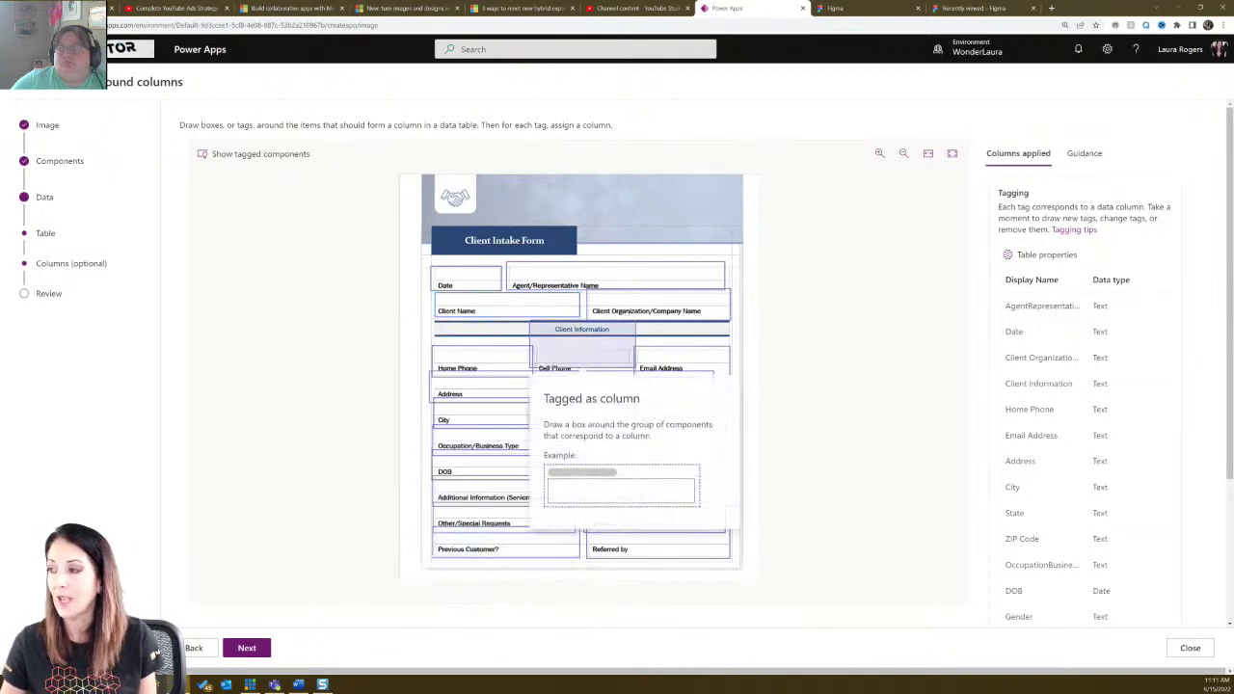
pyautogui.click(479, 274)
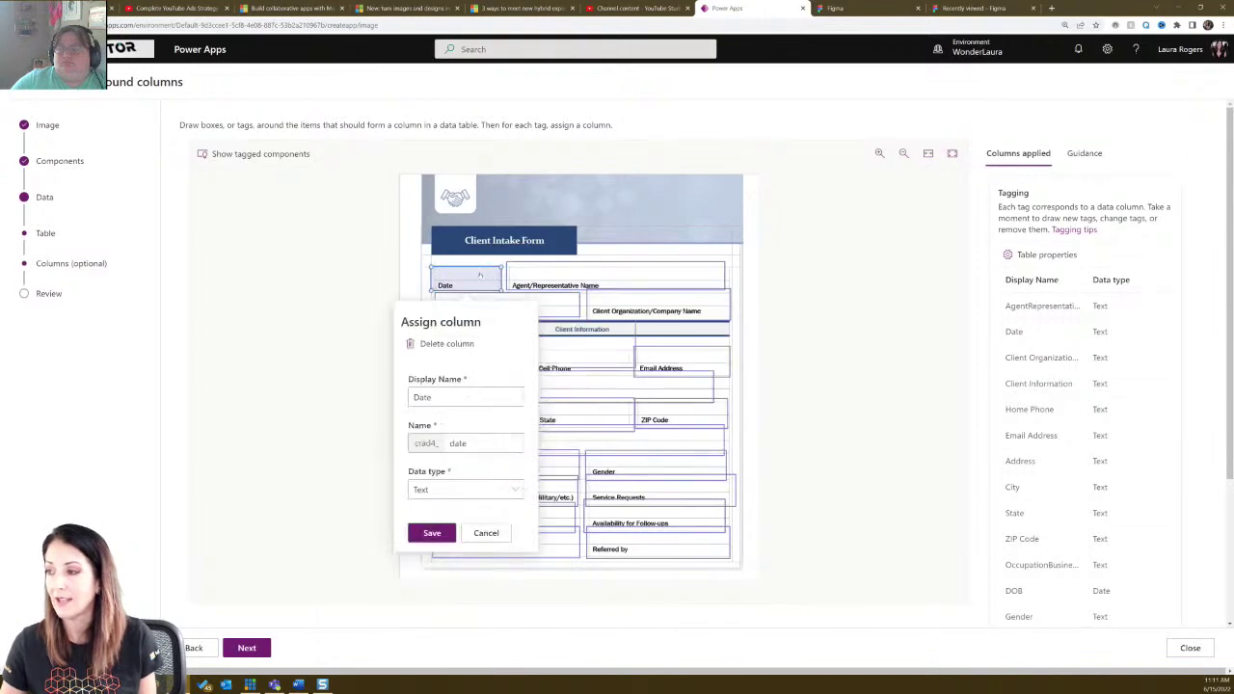
pyautogui.click(462, 492)
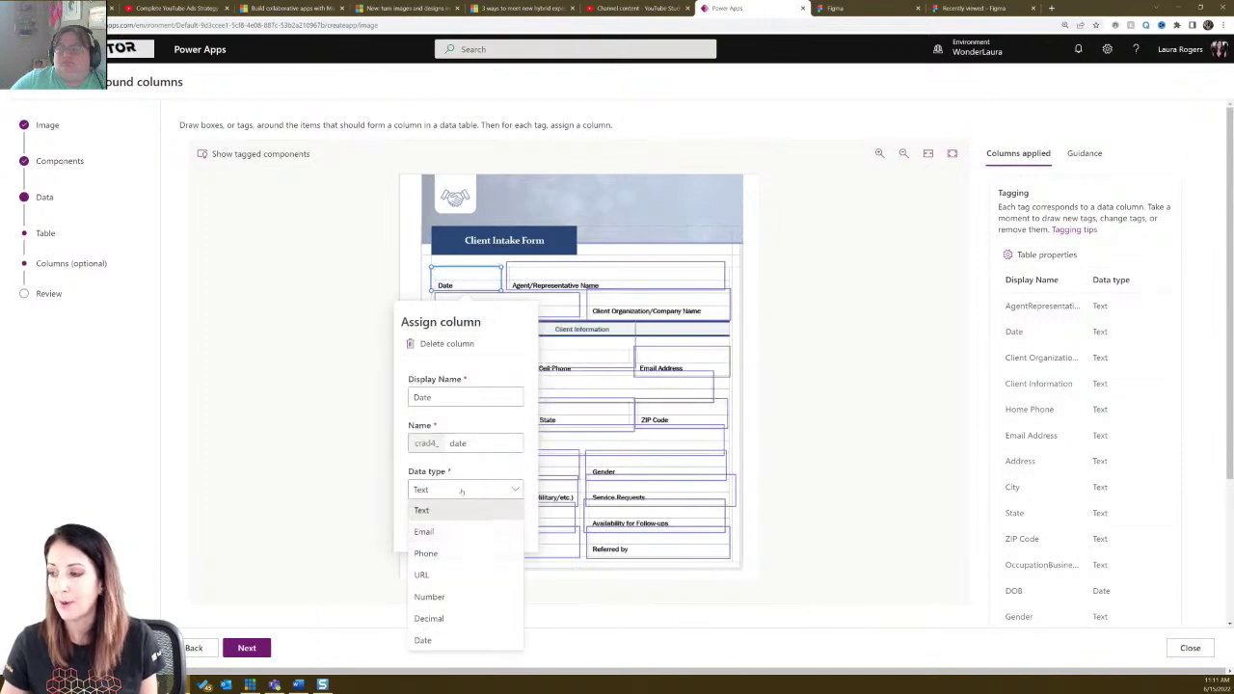
pyautogui.click(434, 639)
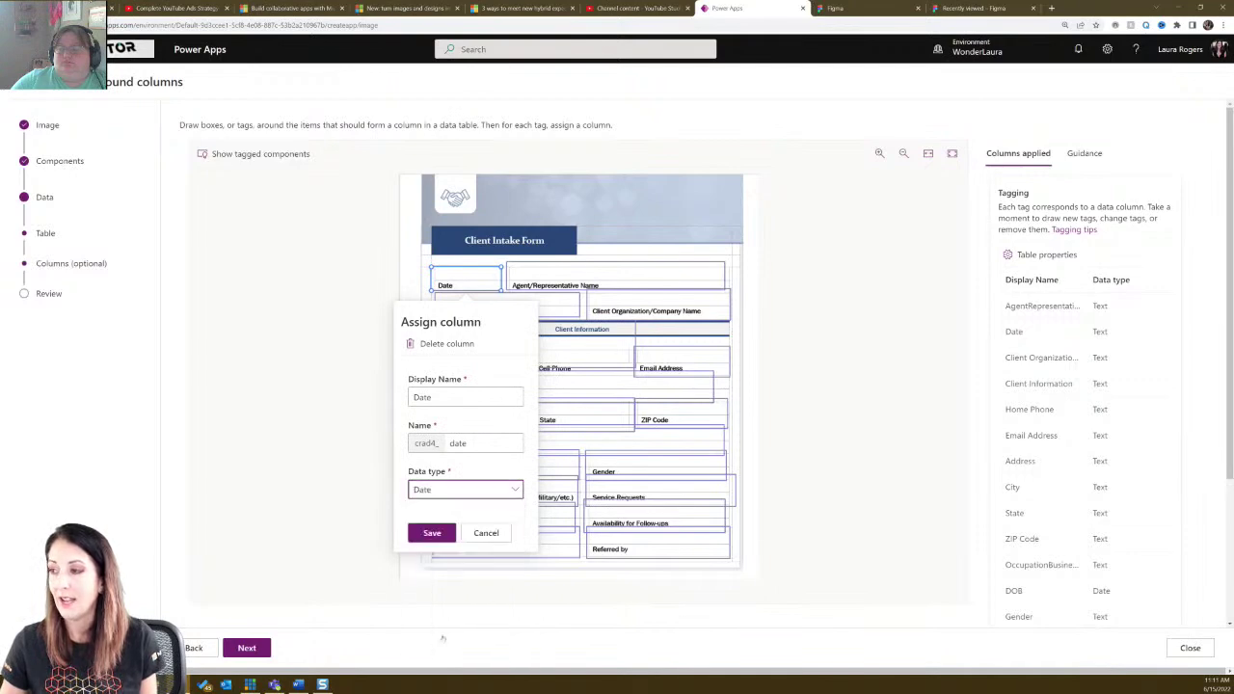
pyautogui.click(431, 534)
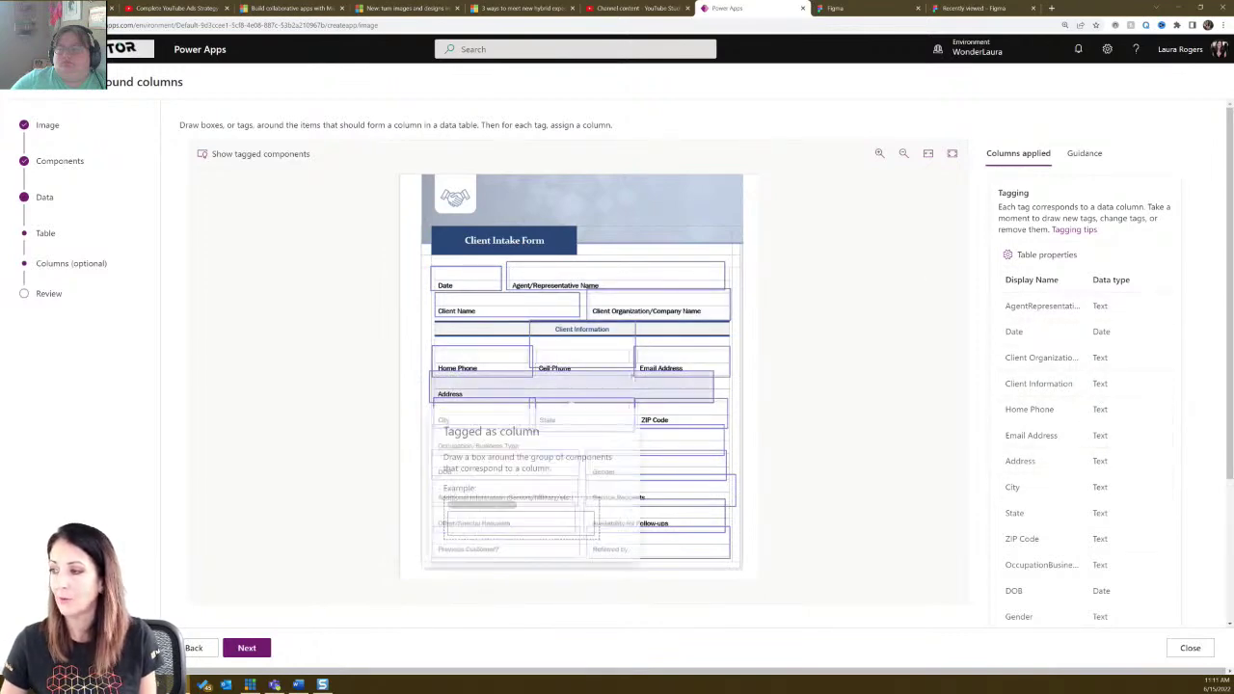
pyautogui.click(584, 347)
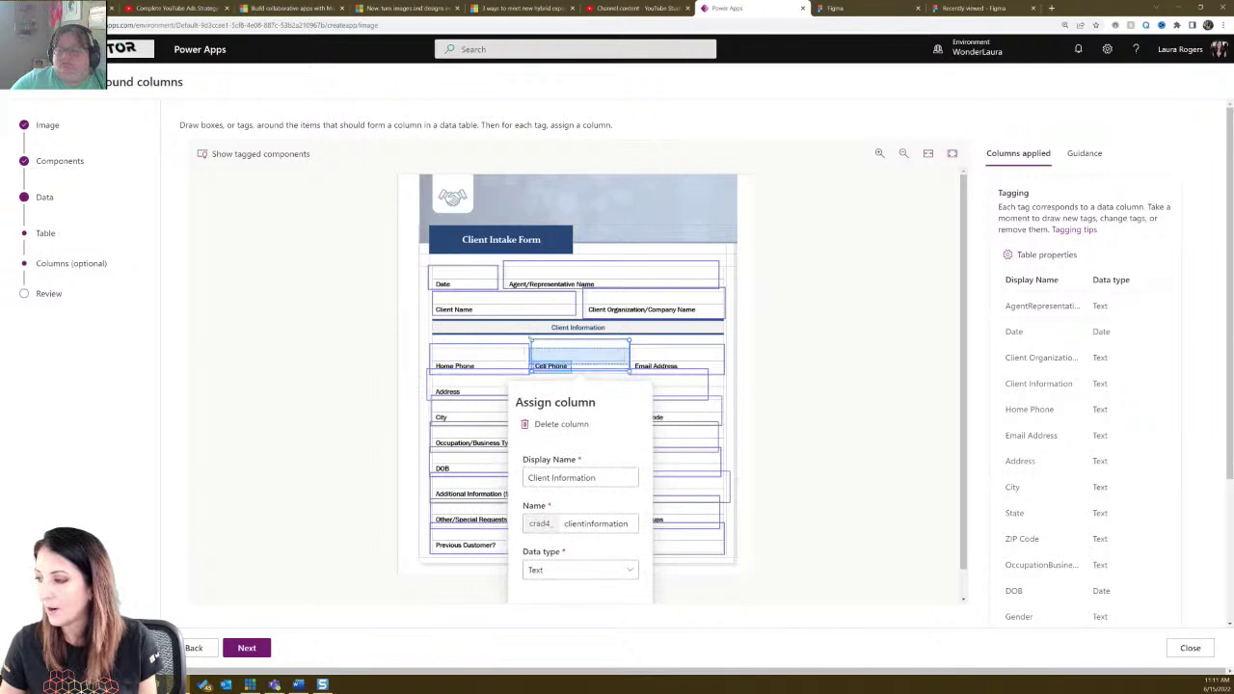
# Set the Home Phone and Client Information (Cell Phone) columns to the Phone data type.
pyautogui.click(580, 570)
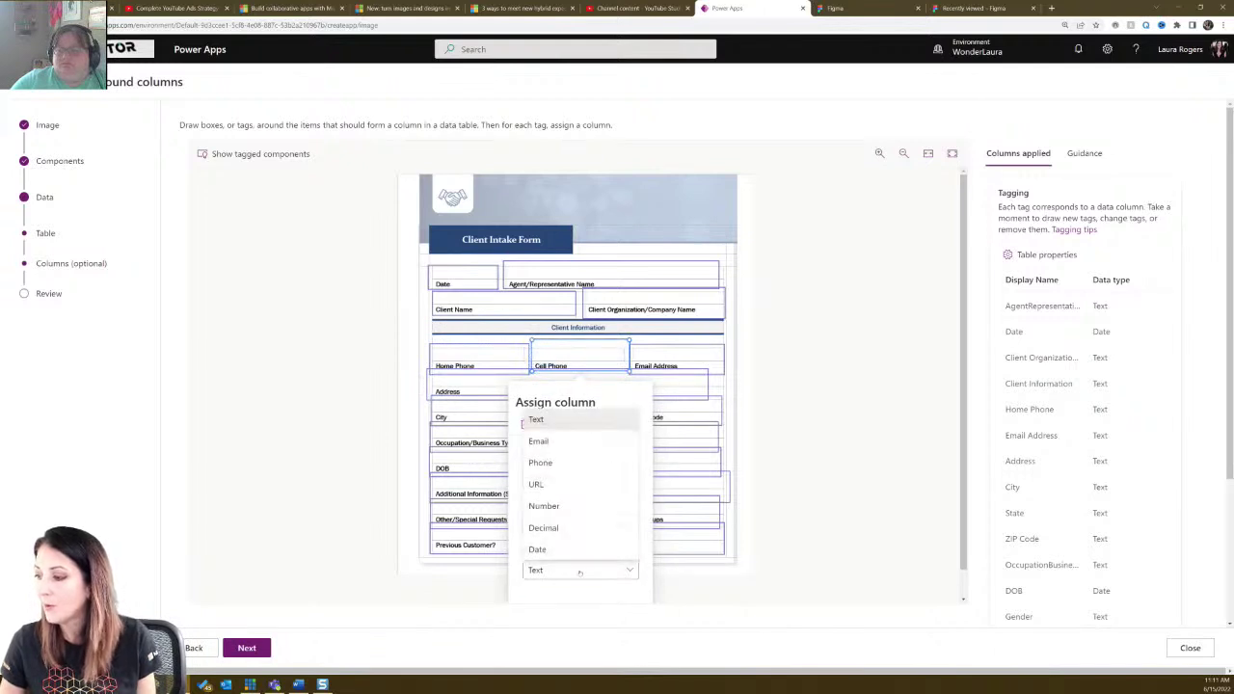
pyautogui.click(565, 464)
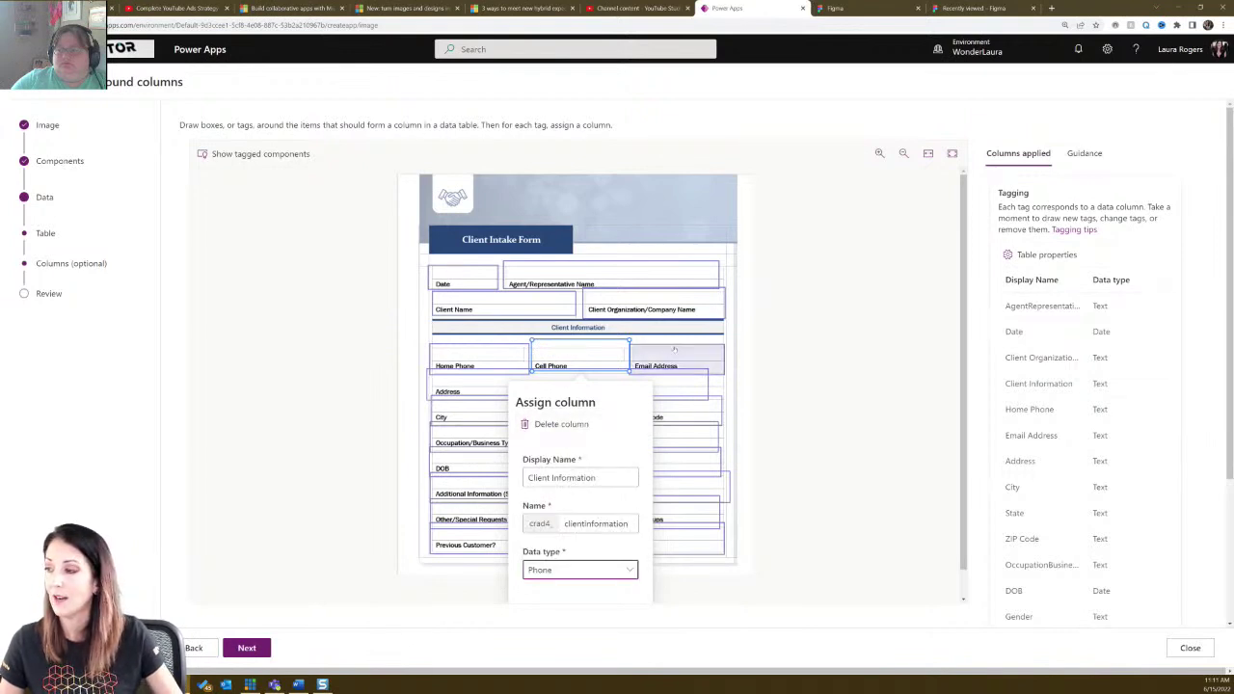
pyautogui.click(479, 358)
pyautogui.click(590, 529)
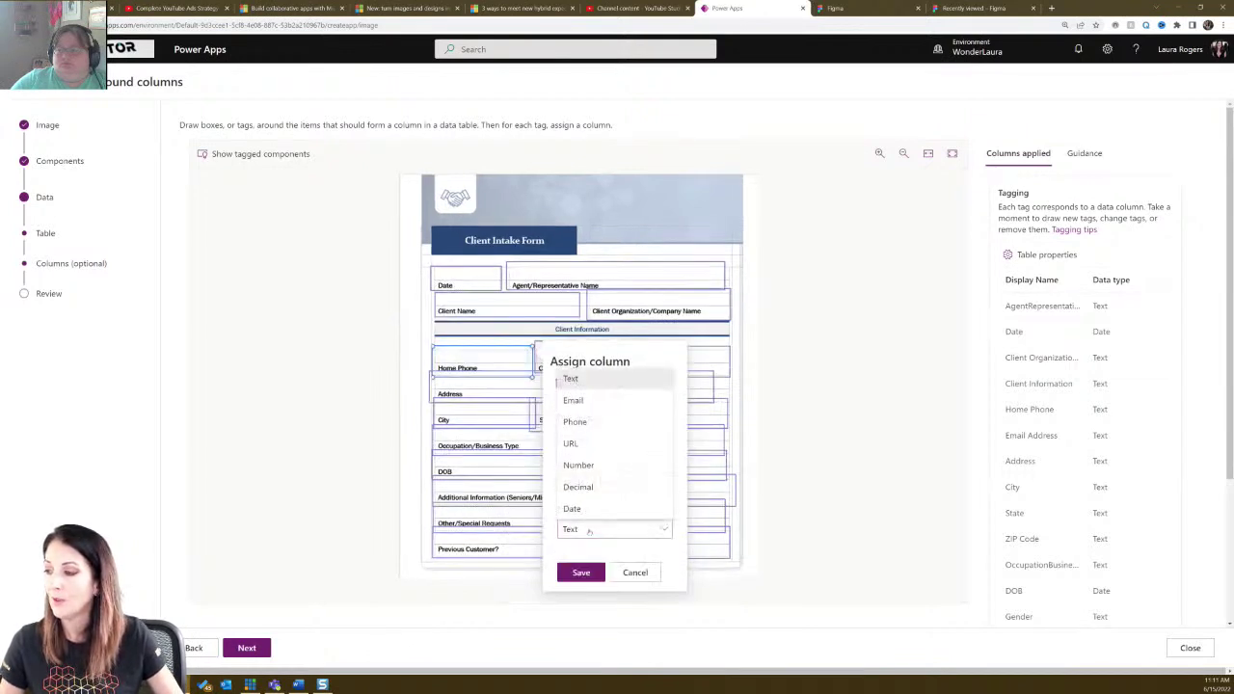
pyautogui.click(613, 424)
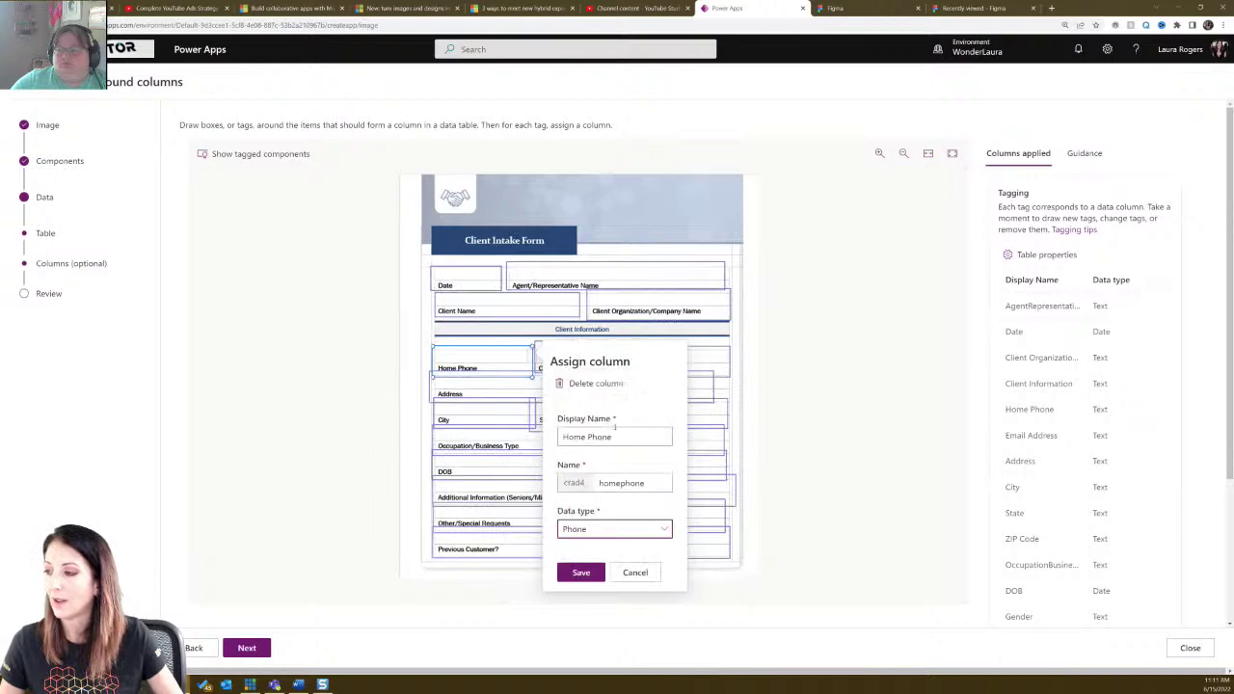
pyautogui.click(581, 572)
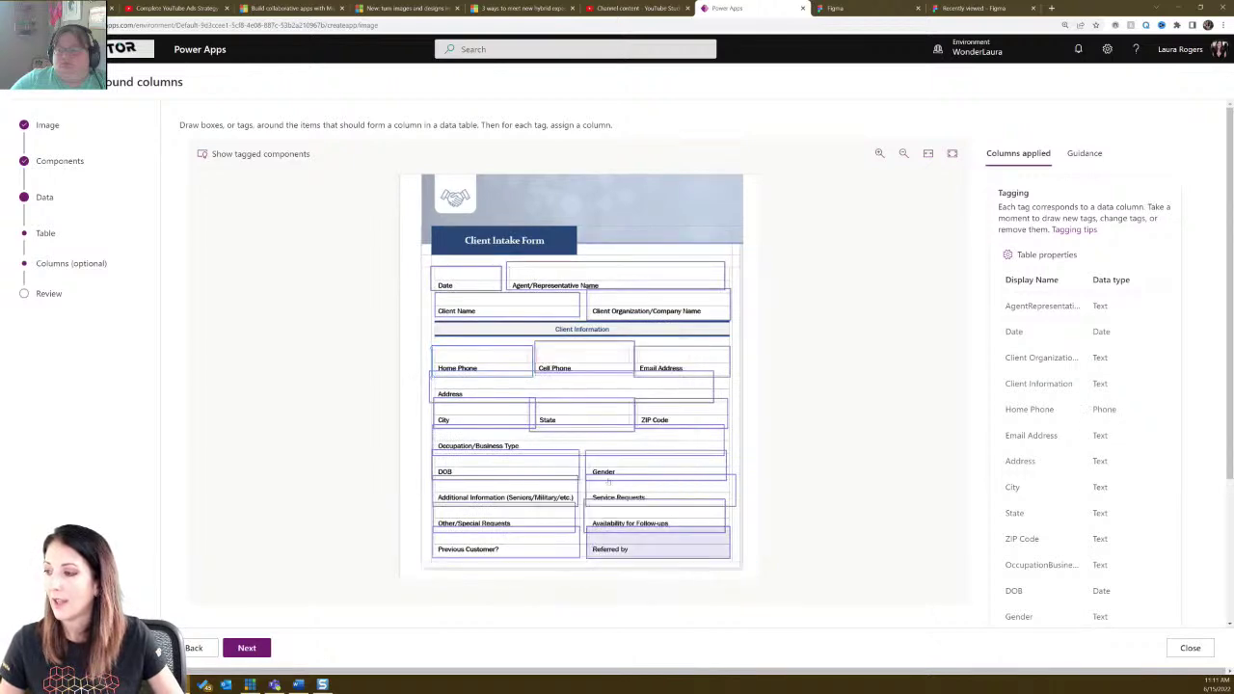
pyautogui.click(610, 362)
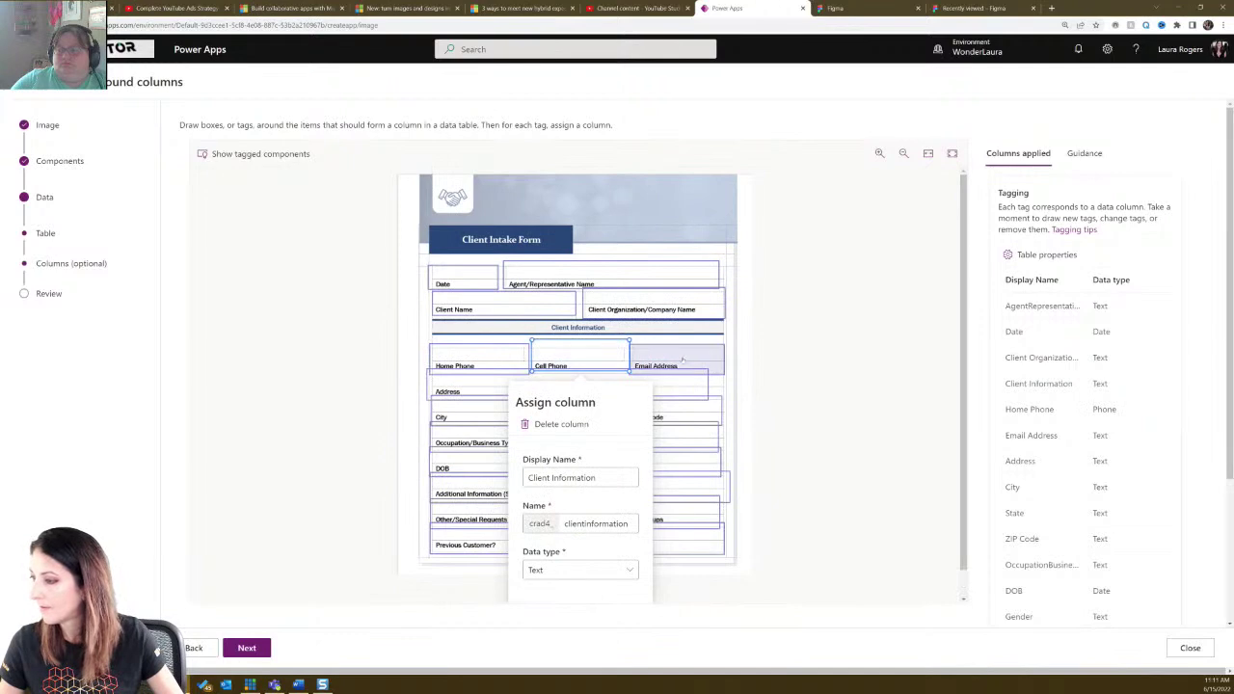
pyautogui.click(558, 570)
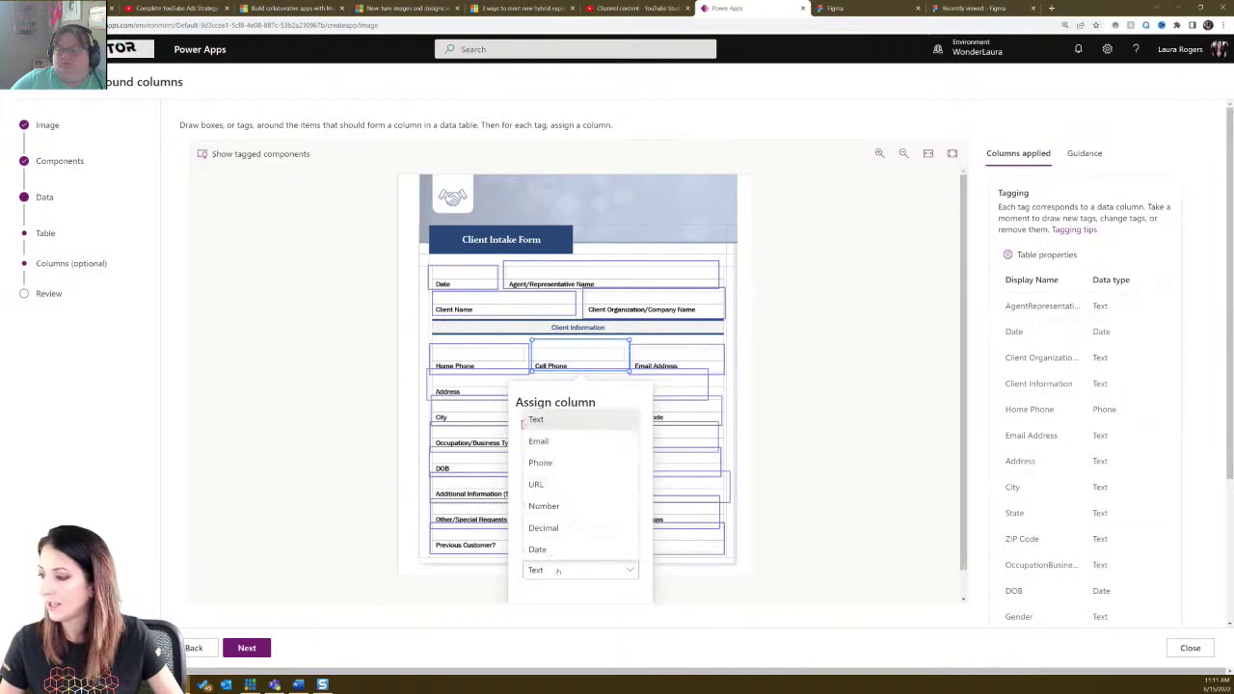
pyautogui.click(540, 463)
pyautogui.scroll(-1, 687, 545)
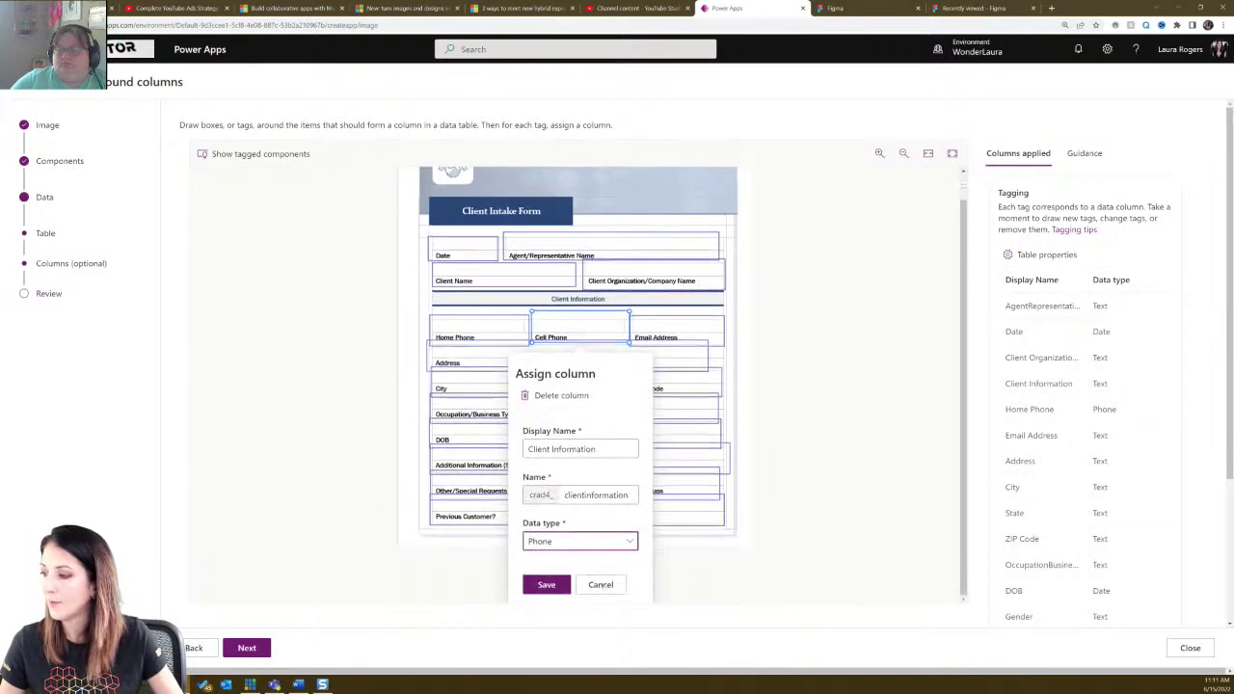
pyautogui.click(546, 586)
# Change the Email Address column's data type to Email and save it.
pyautogui.click(680, 364)
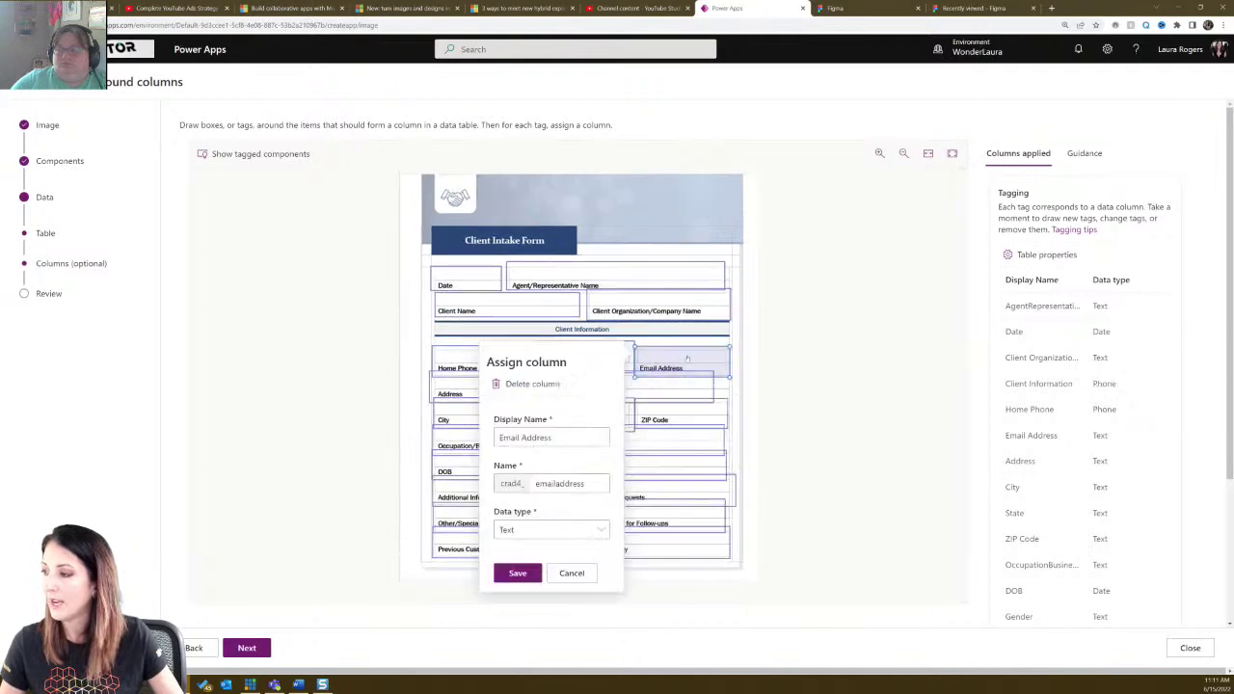
pyautogui.click(540, 529)
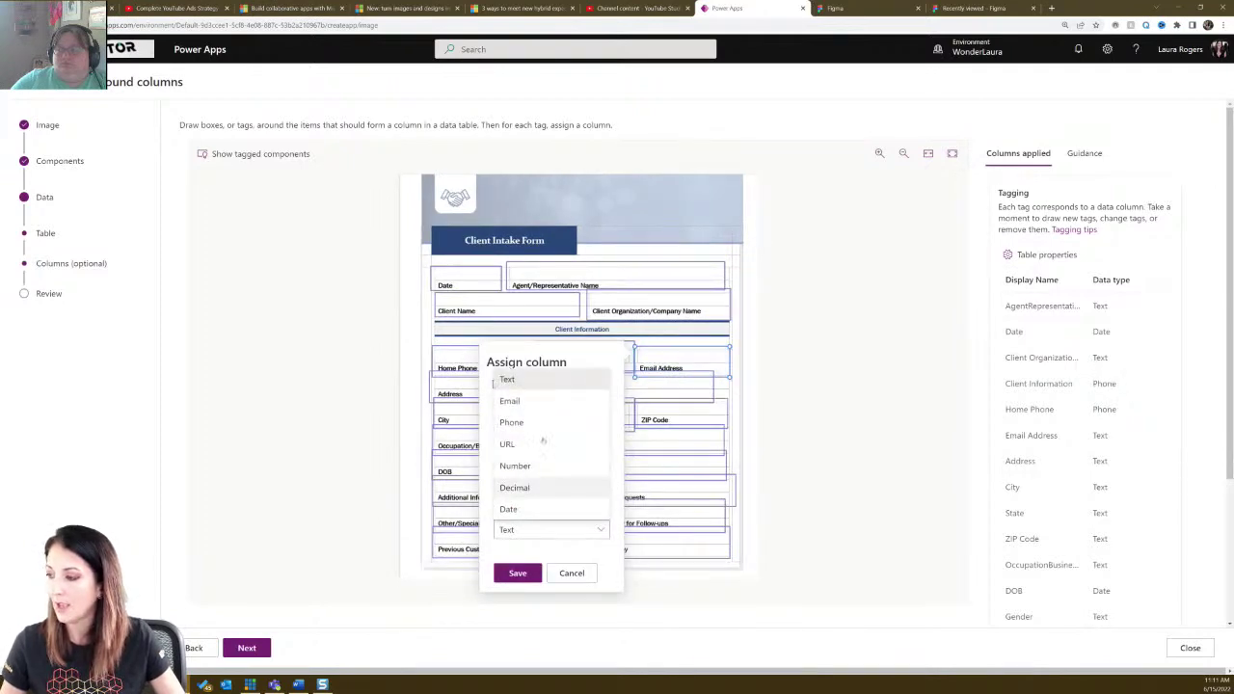
pyautogui.click(543, 401)
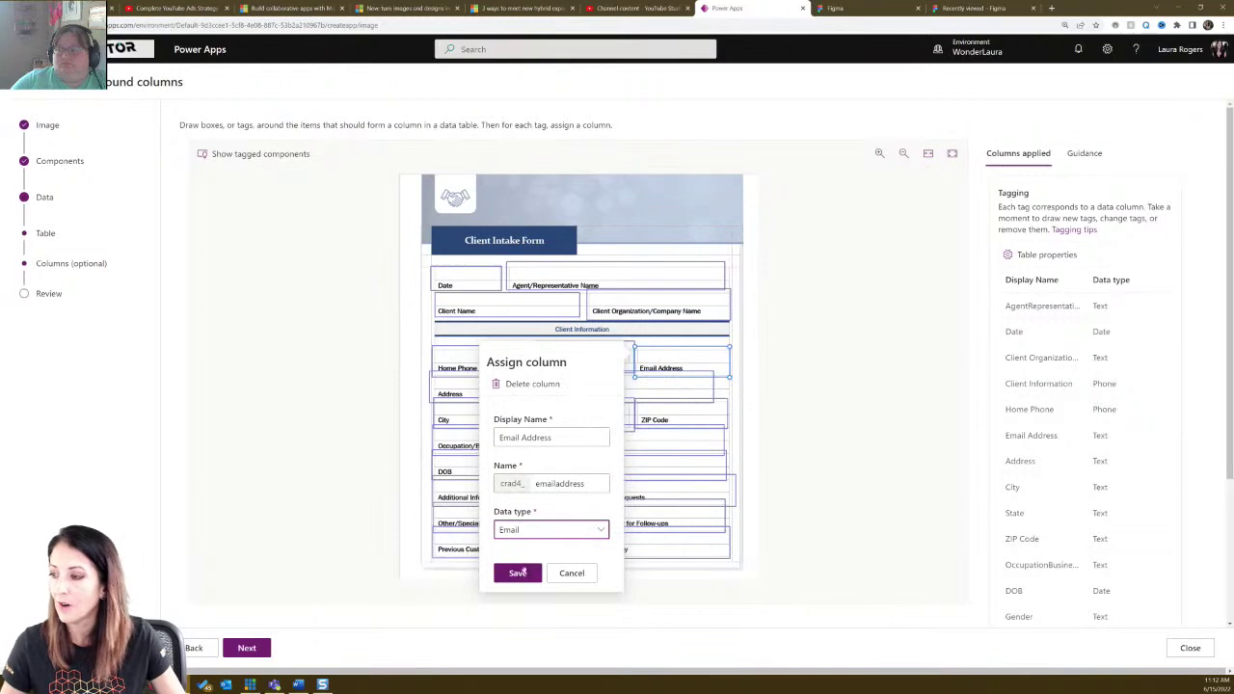
pyautogui.click(518, 574)
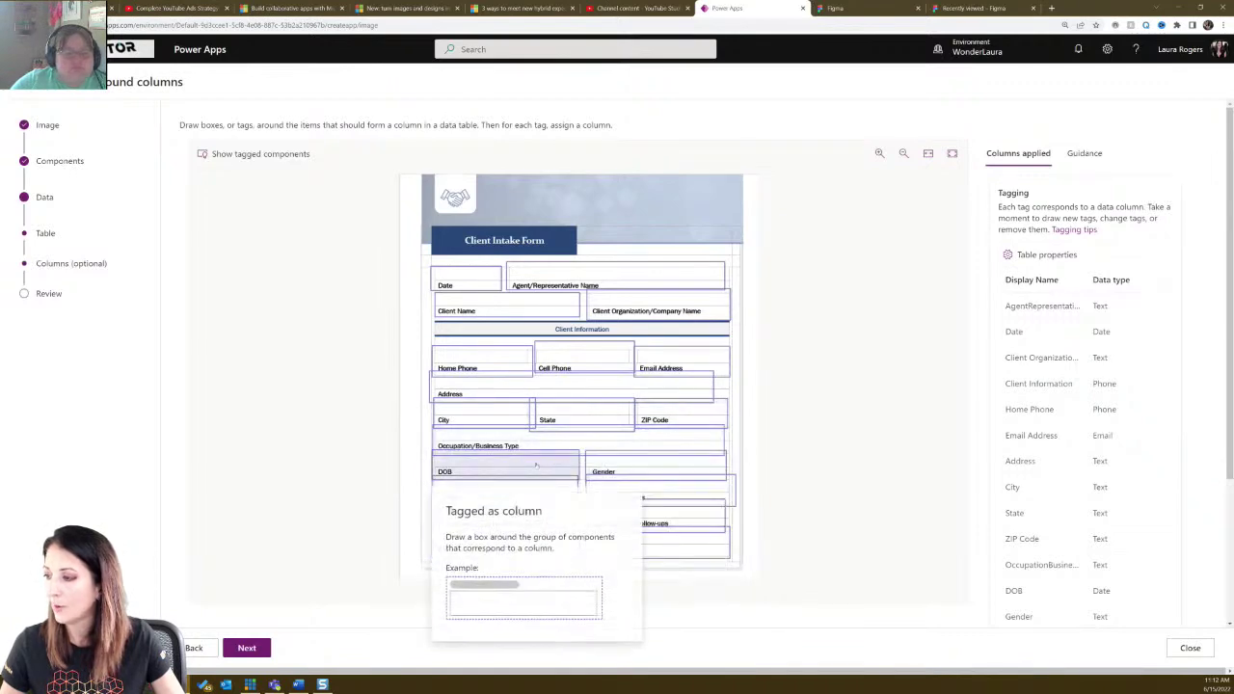
# Check the Gender column's data type options, leaving it unchanged.
pyautogui.click(625, 470)
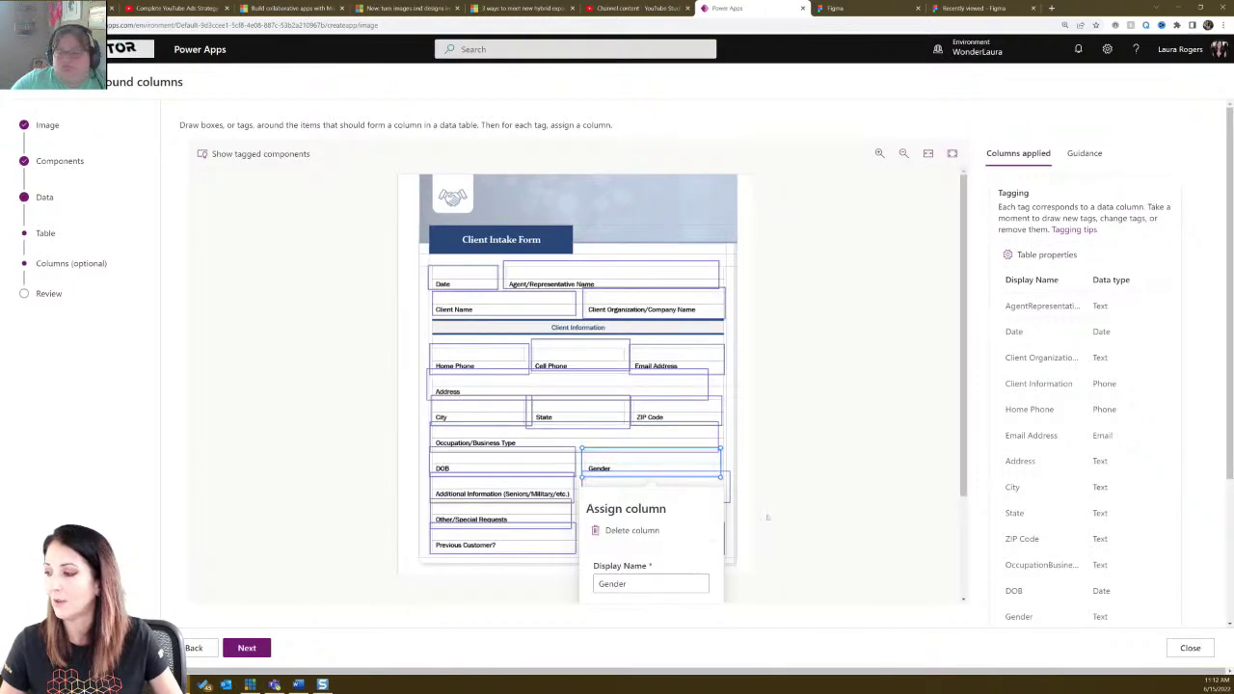
pyautogui.click(674, 541)
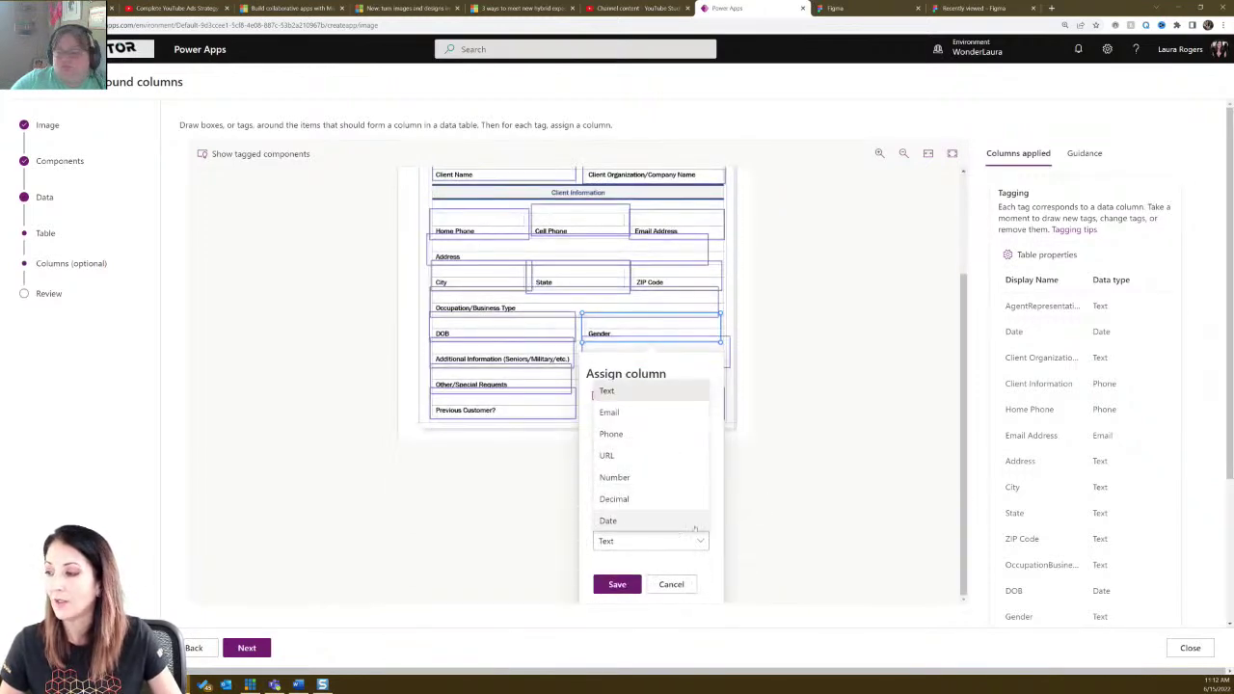
pyautogui.click(774, 477)
pyautogui.scroll(-2, 607, 374)
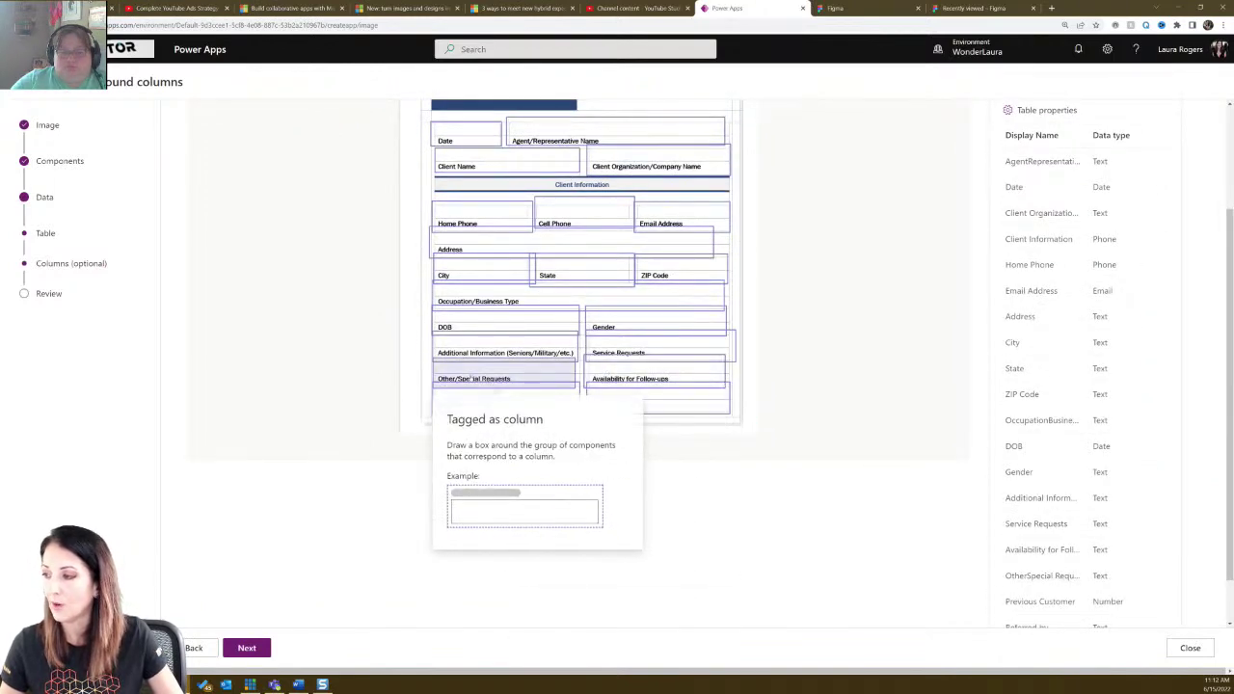
# Confirm the DOB column keeps the Date data type and save it.
pyautogui.click(496, 328)
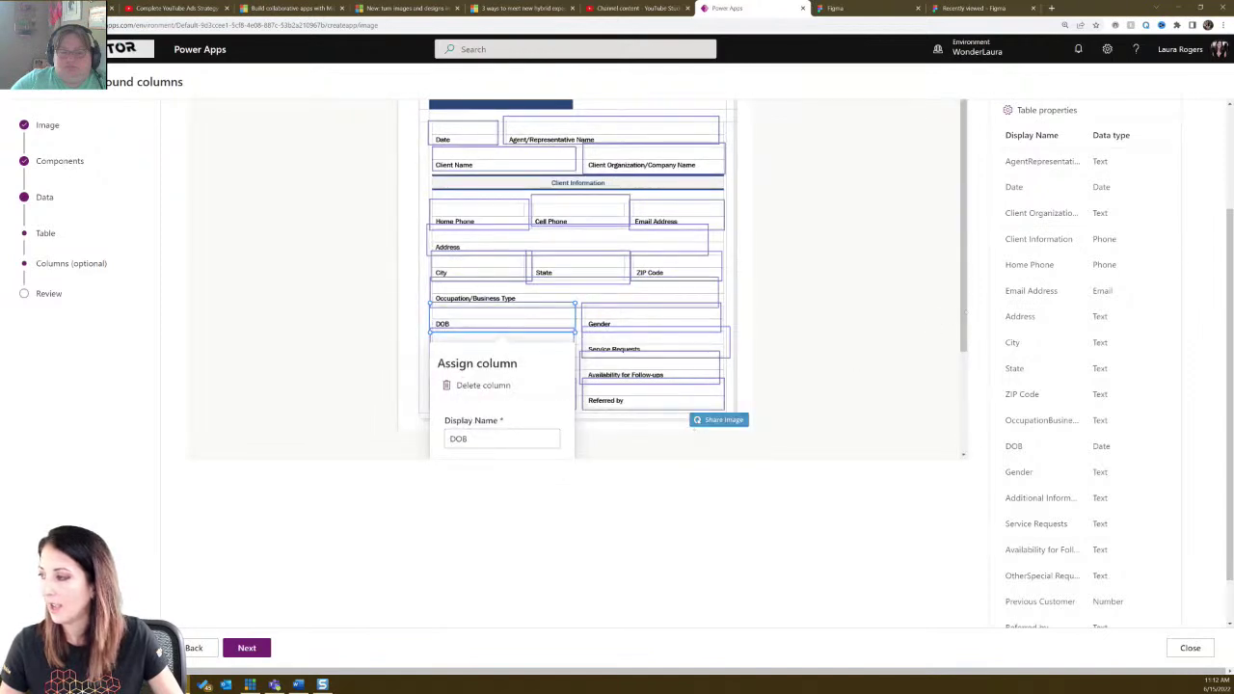
pyautogui.click(979, 376)
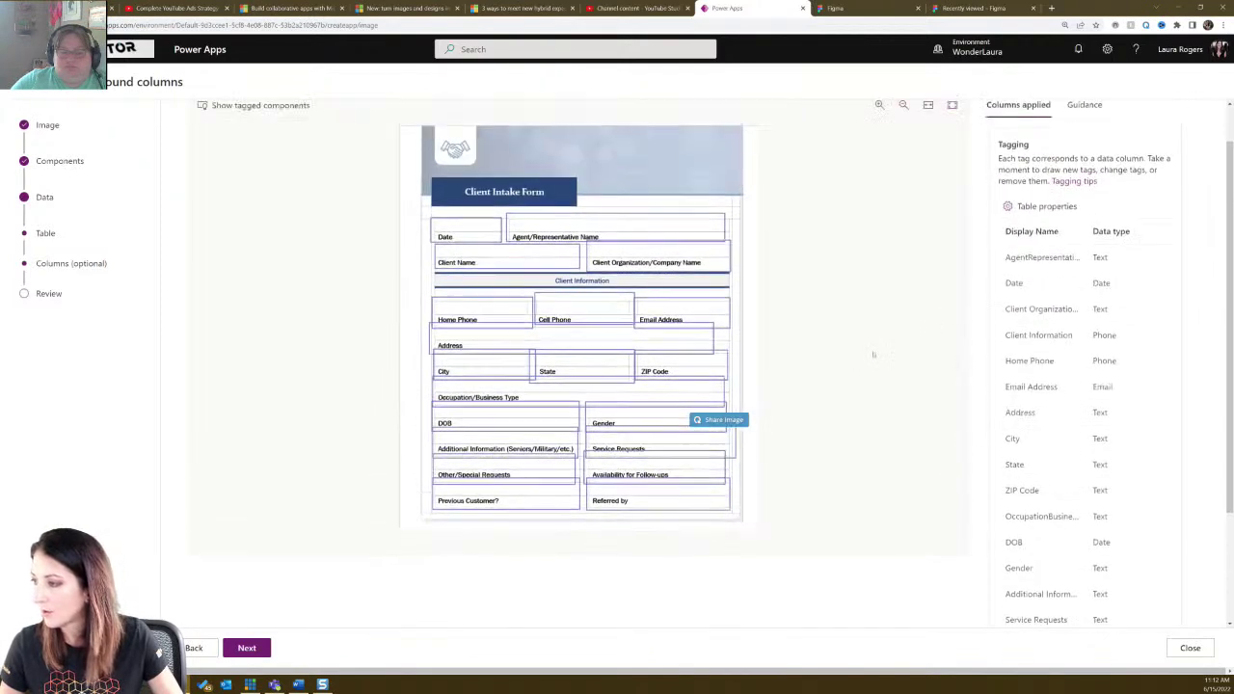
pyautogui.click(502, 416)
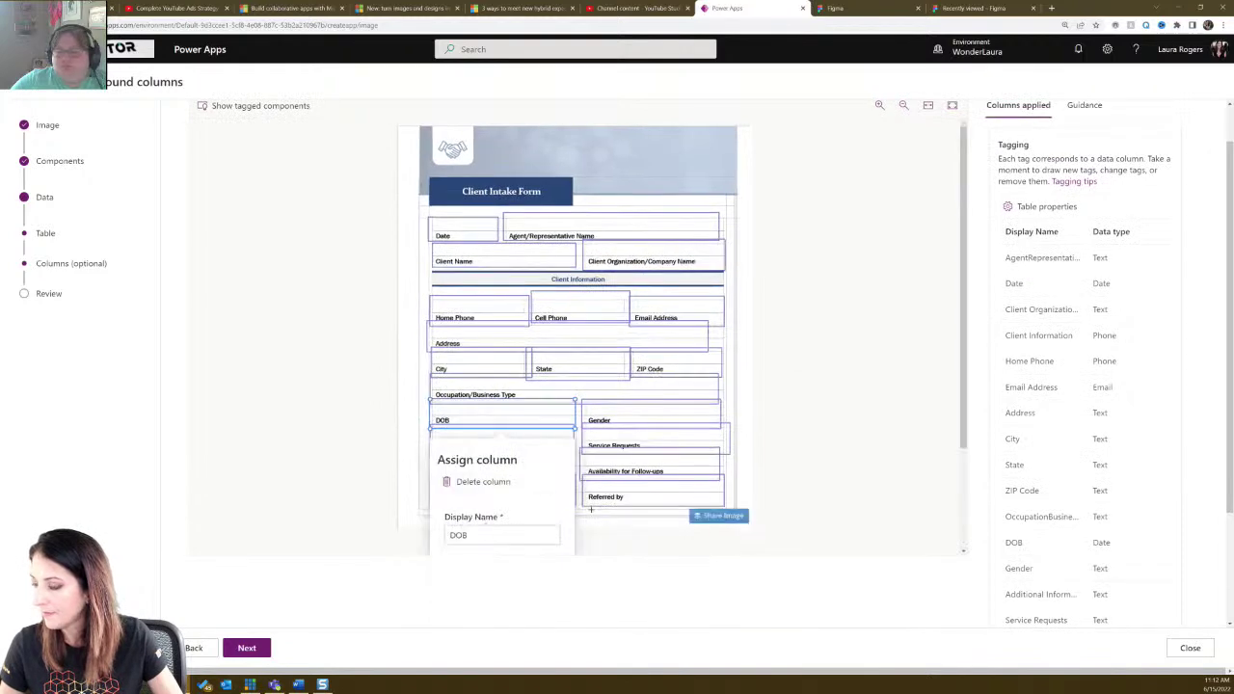
pyautogui.click(503, 493)
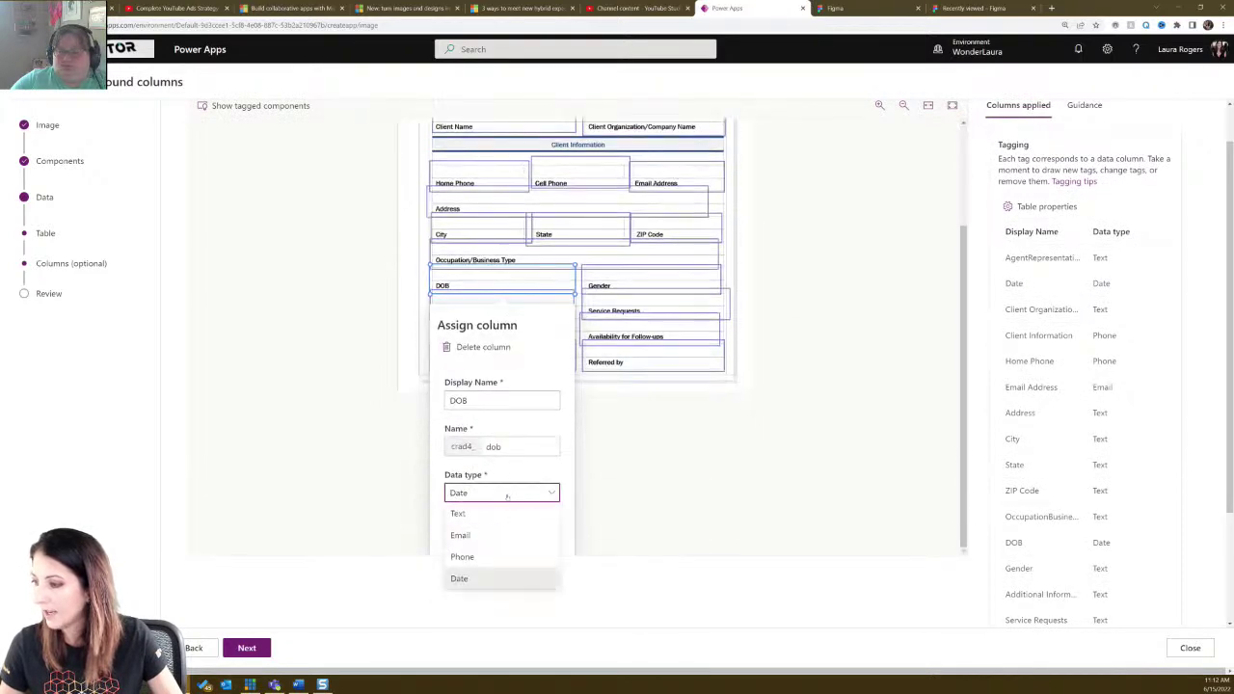
pyautogui.click(459, 577)
pyautogui.click(522, 535)
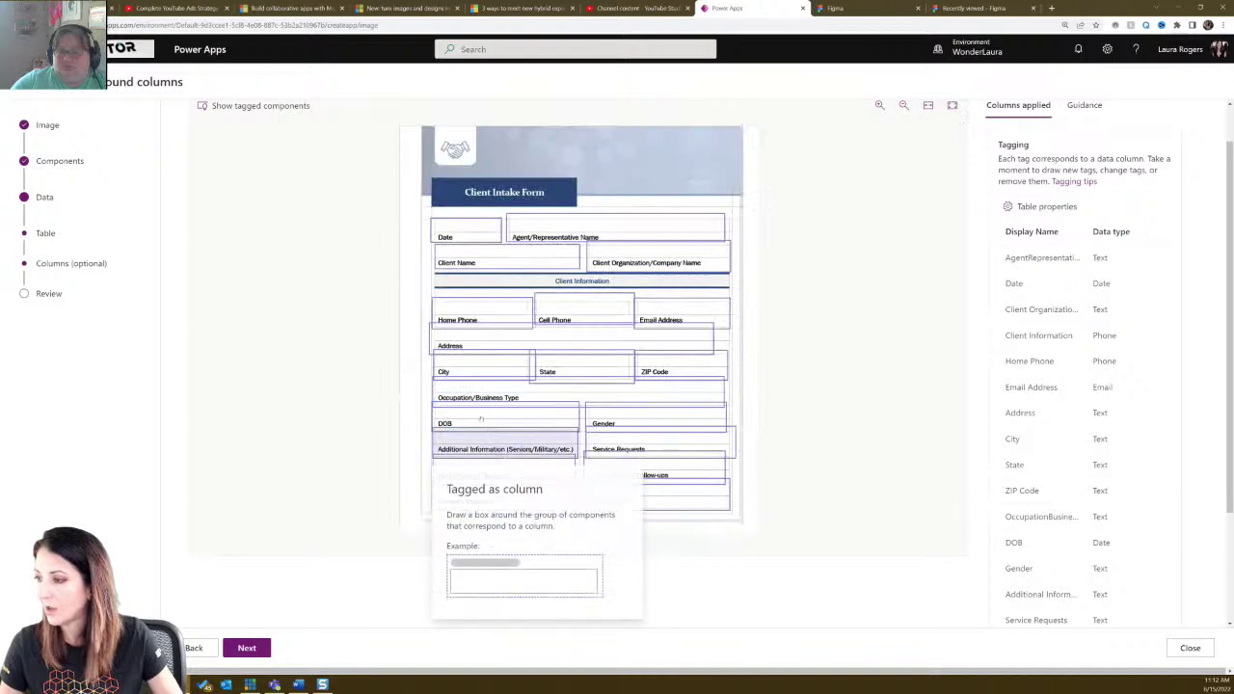
pyautogui.scroll(-2, 1057, 424)
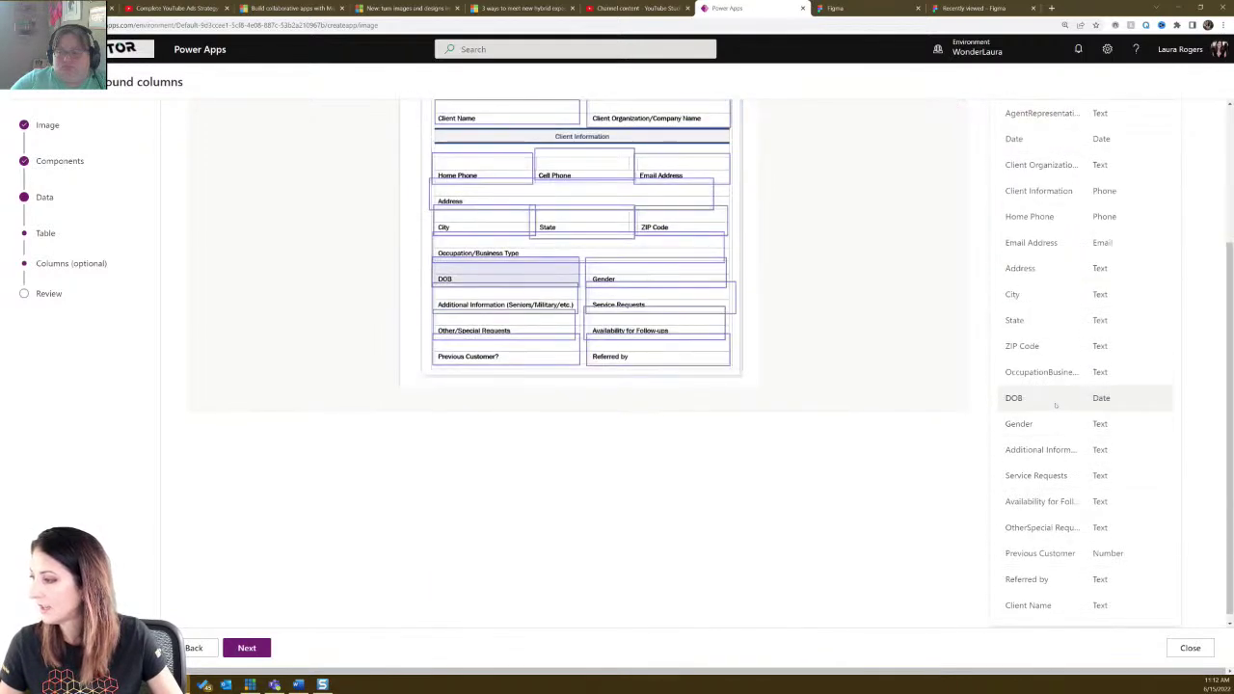
pyautogui.scroll(-1, 1061, 424)
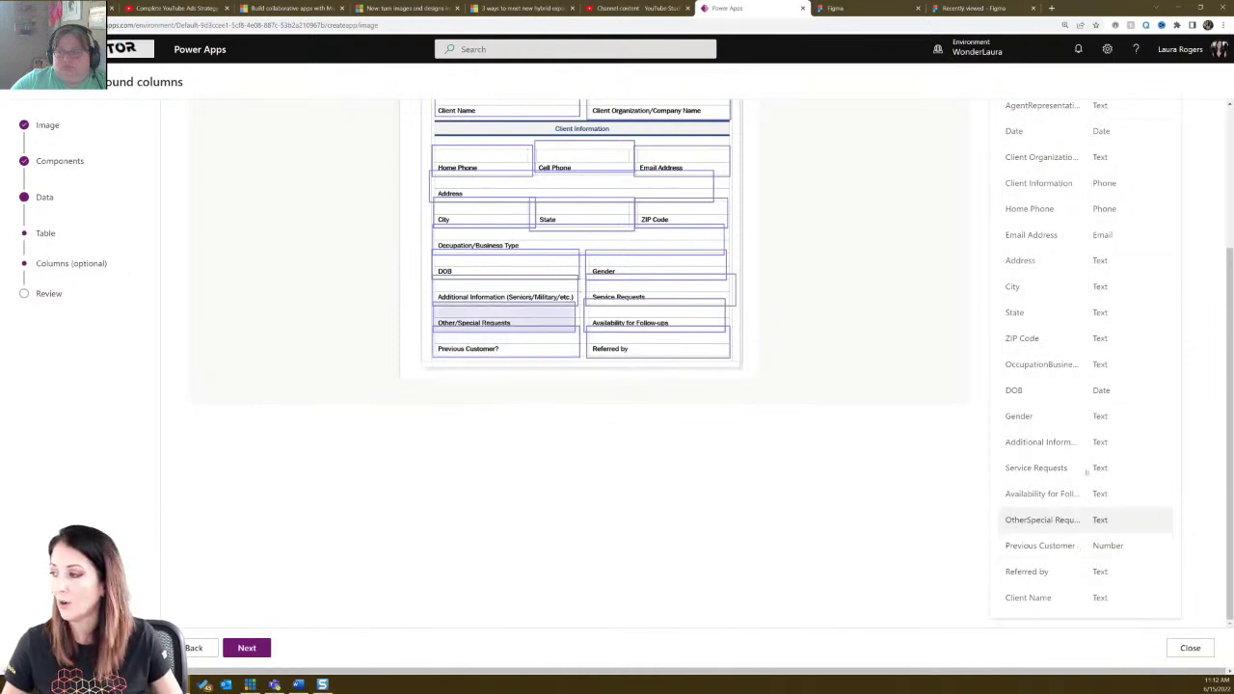
pyautogui.scroll(4, 1086, 472)
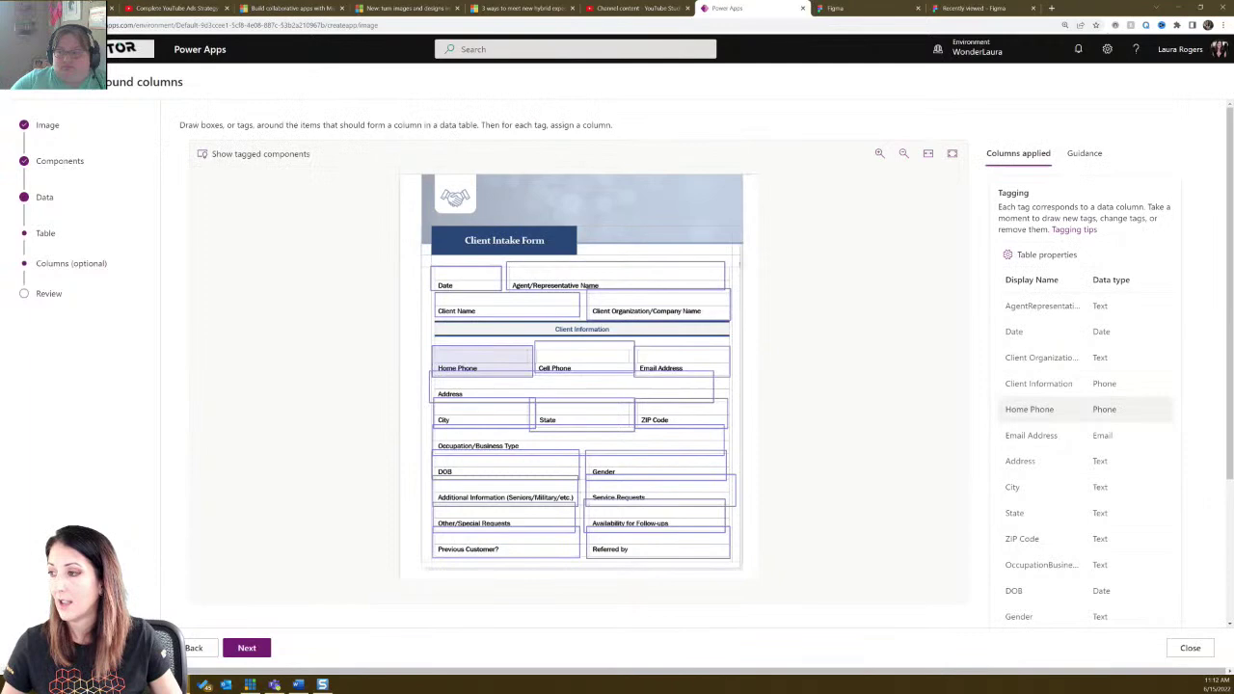
pyautogui.moveTo(446, 300)
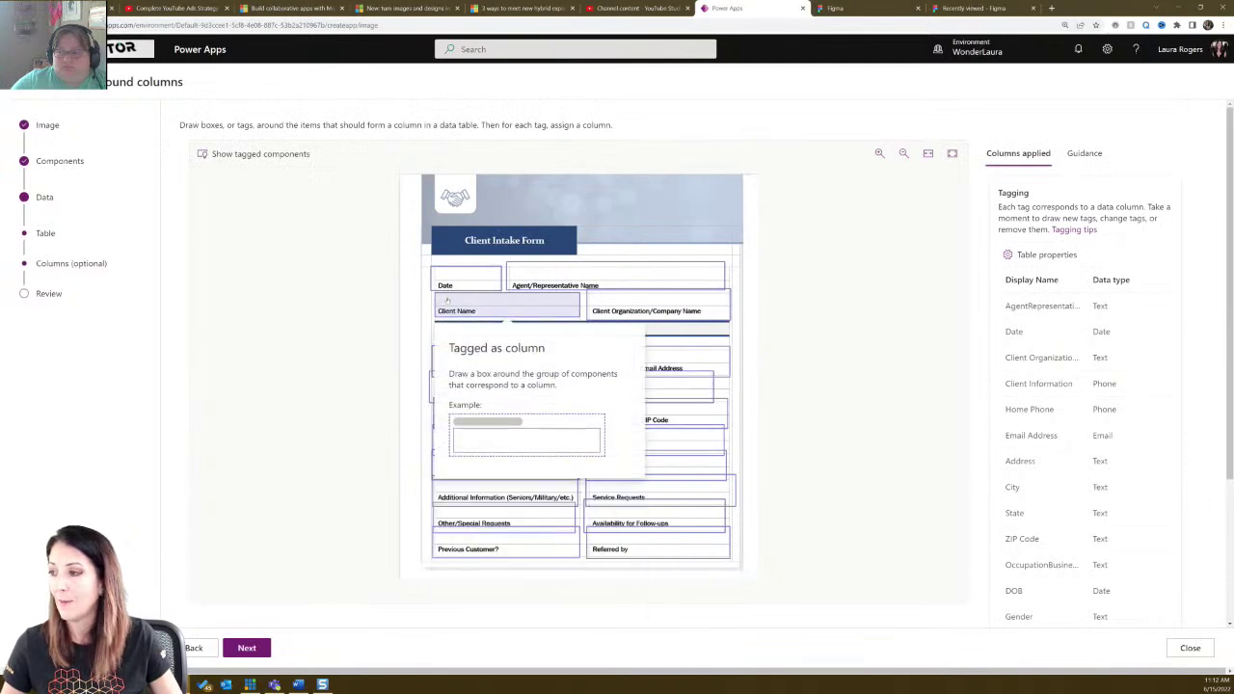
pyautogui.moveTo(572, 278)
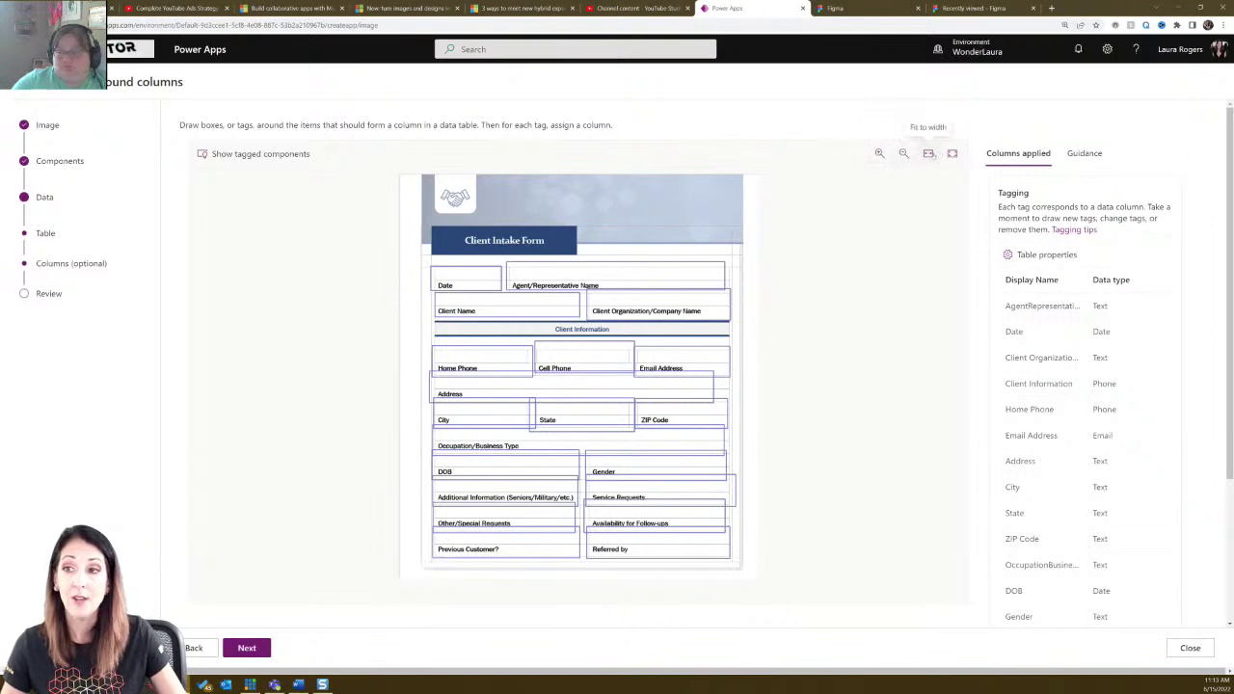
pyautogui.click(929, 154)
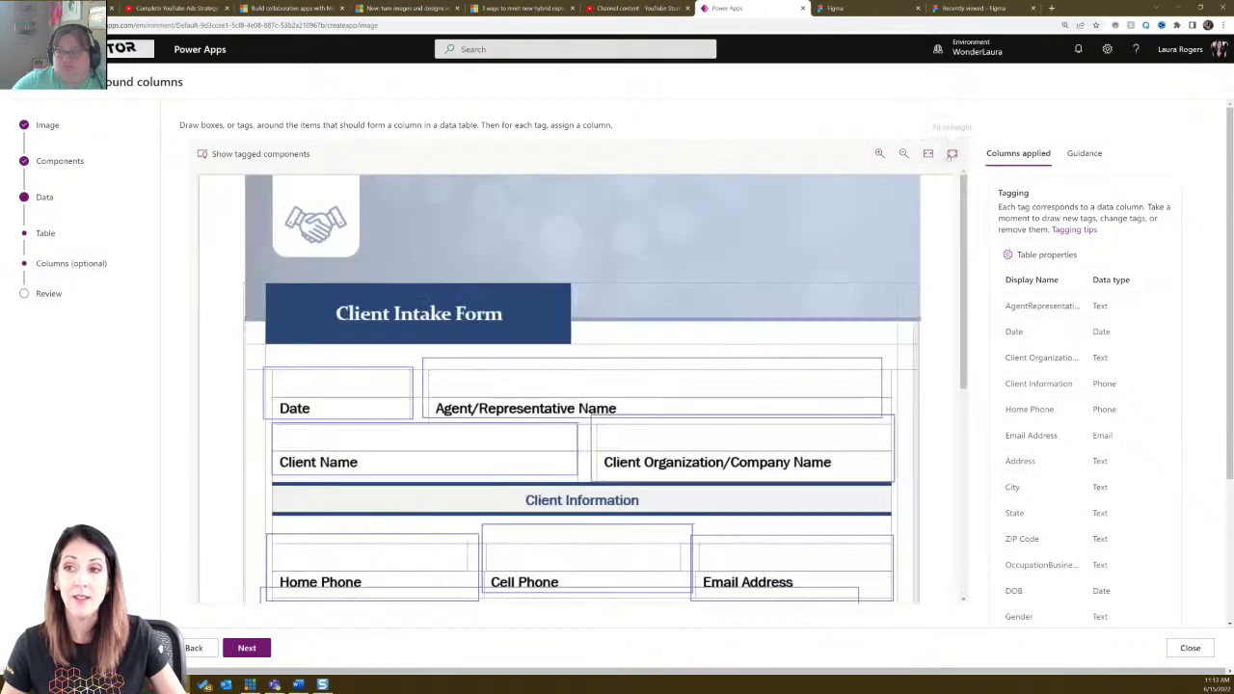
pyautogui.click(952, 154)
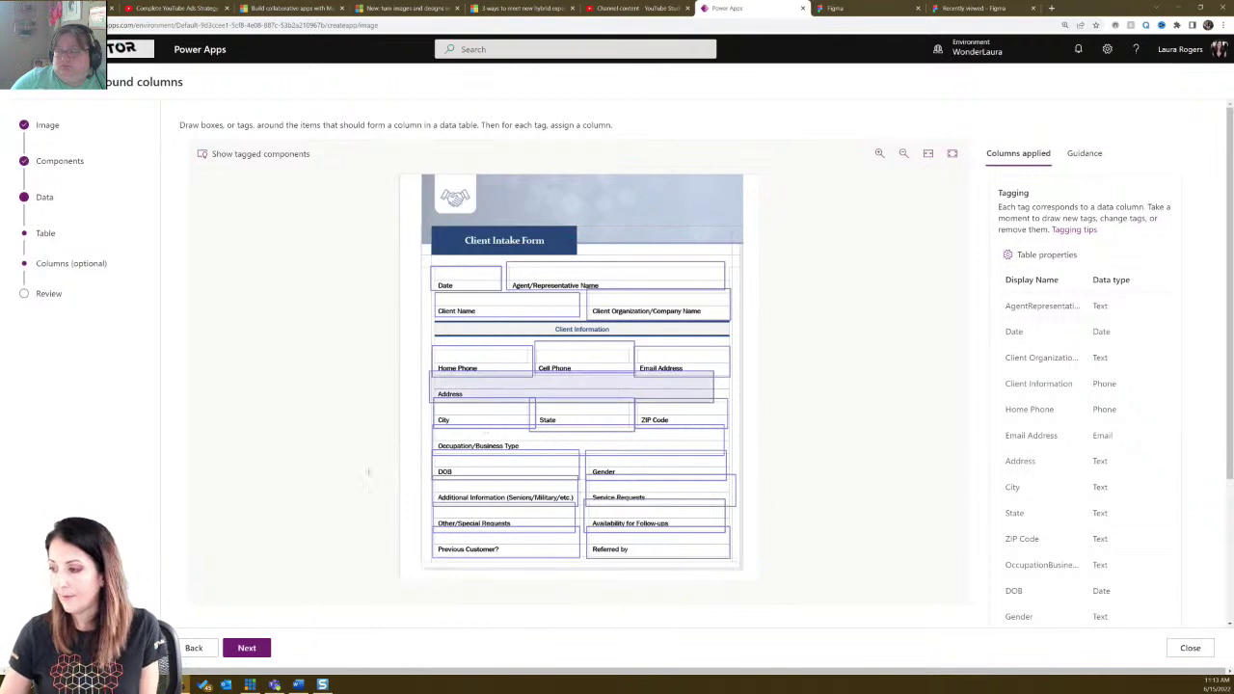
# On the Review step, set the Client Intake Test table's primary name to Client OrganizationCompany Name, then go back.
pyautogui.click(247, 648)
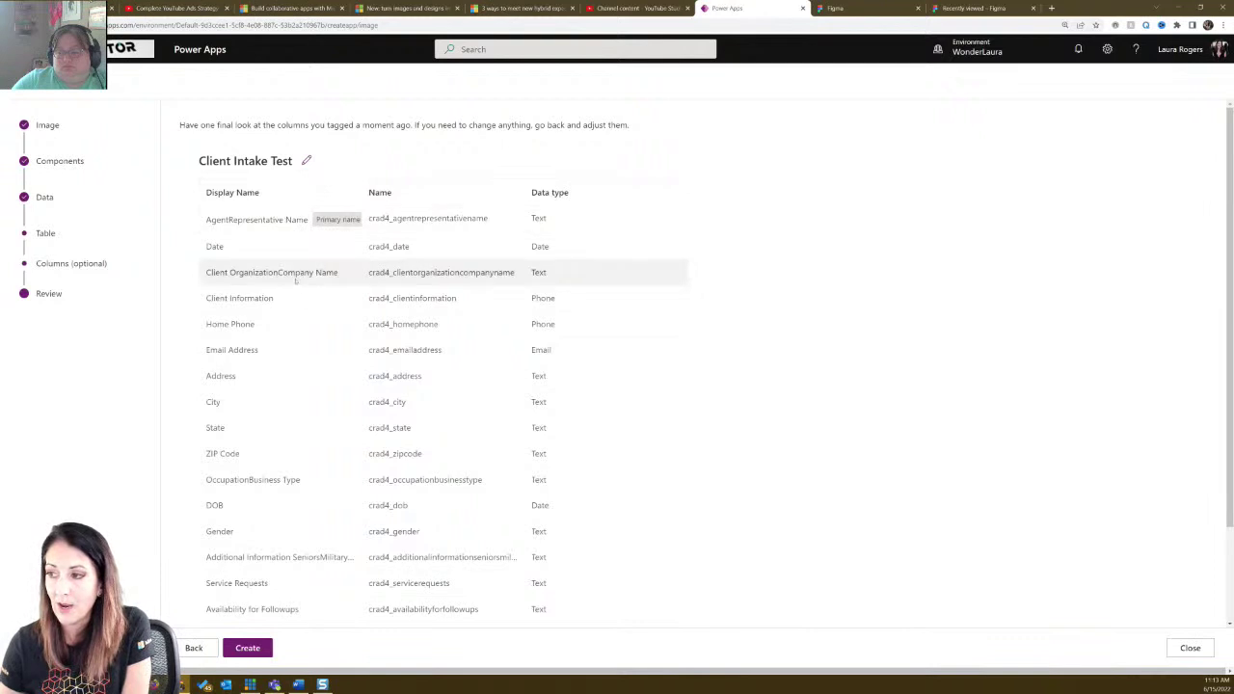
pyautogui.click(305, 160)
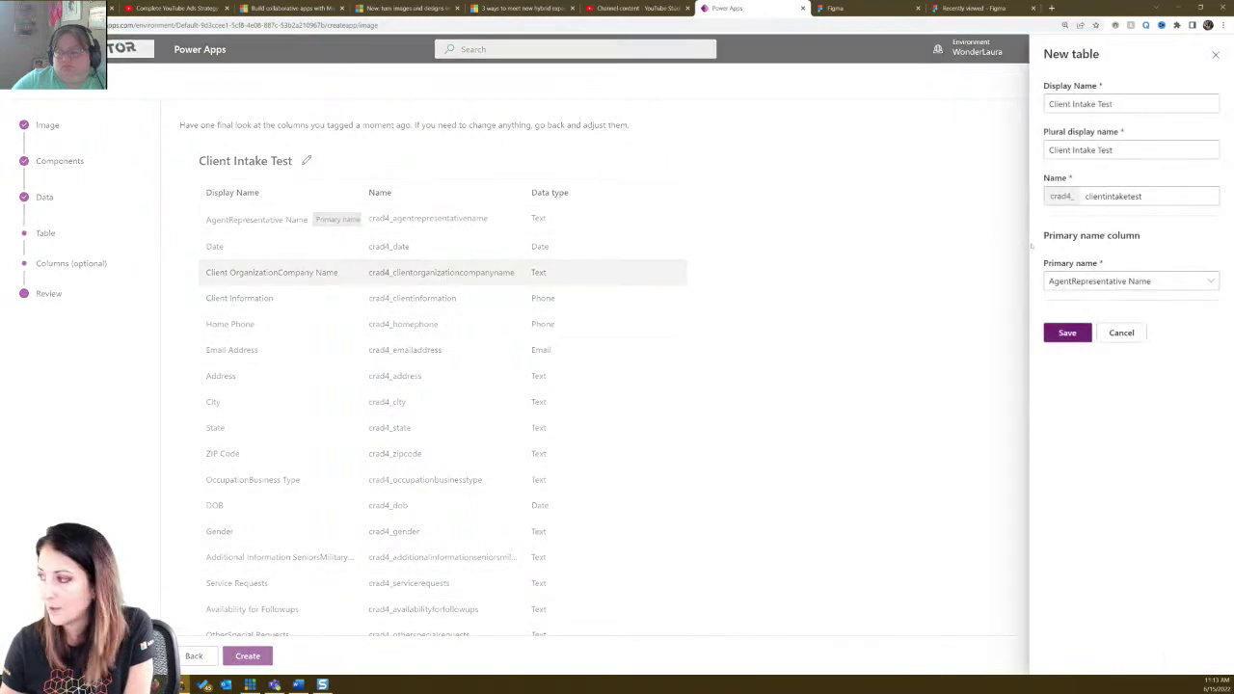
pyautogui.click(1125, 280)
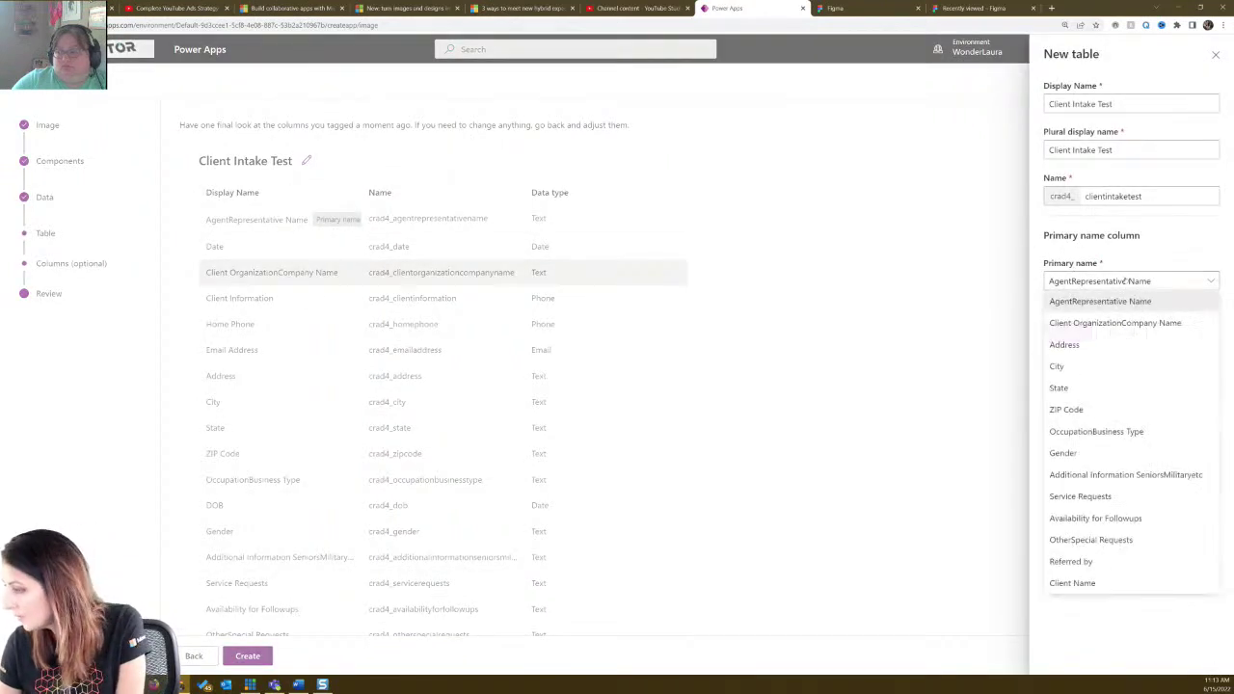
pyautogui.click(1119, 322)
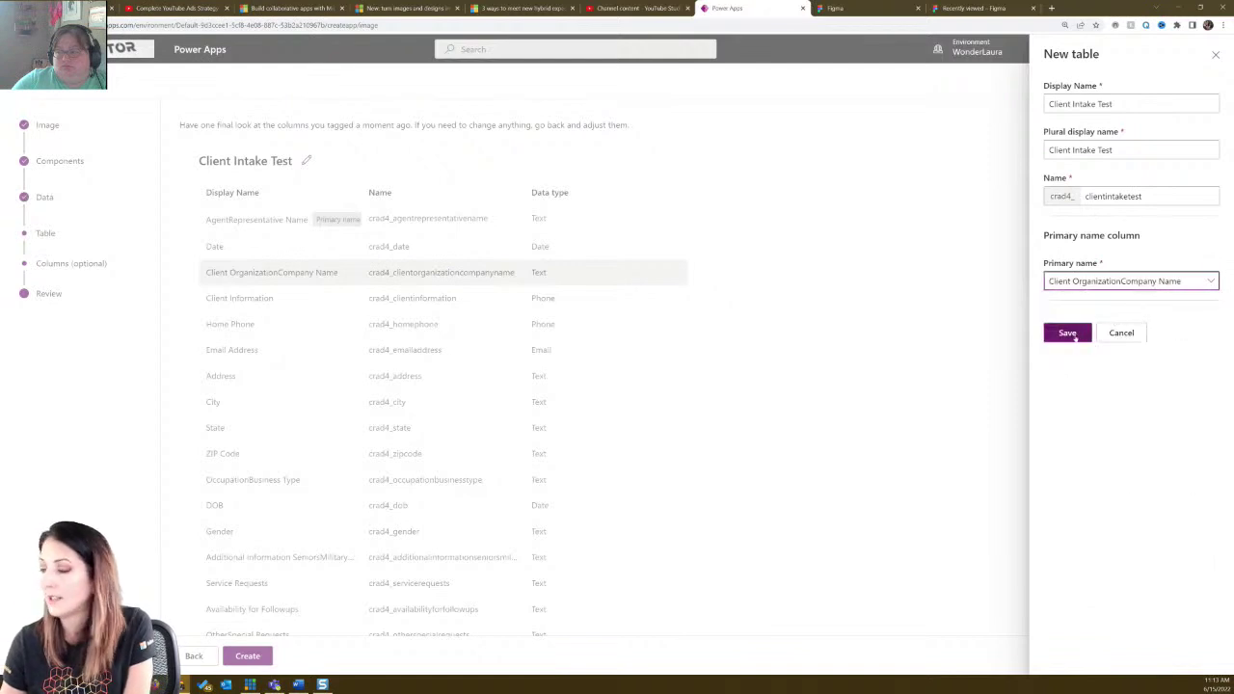
pyautogui.click(1067, 333)
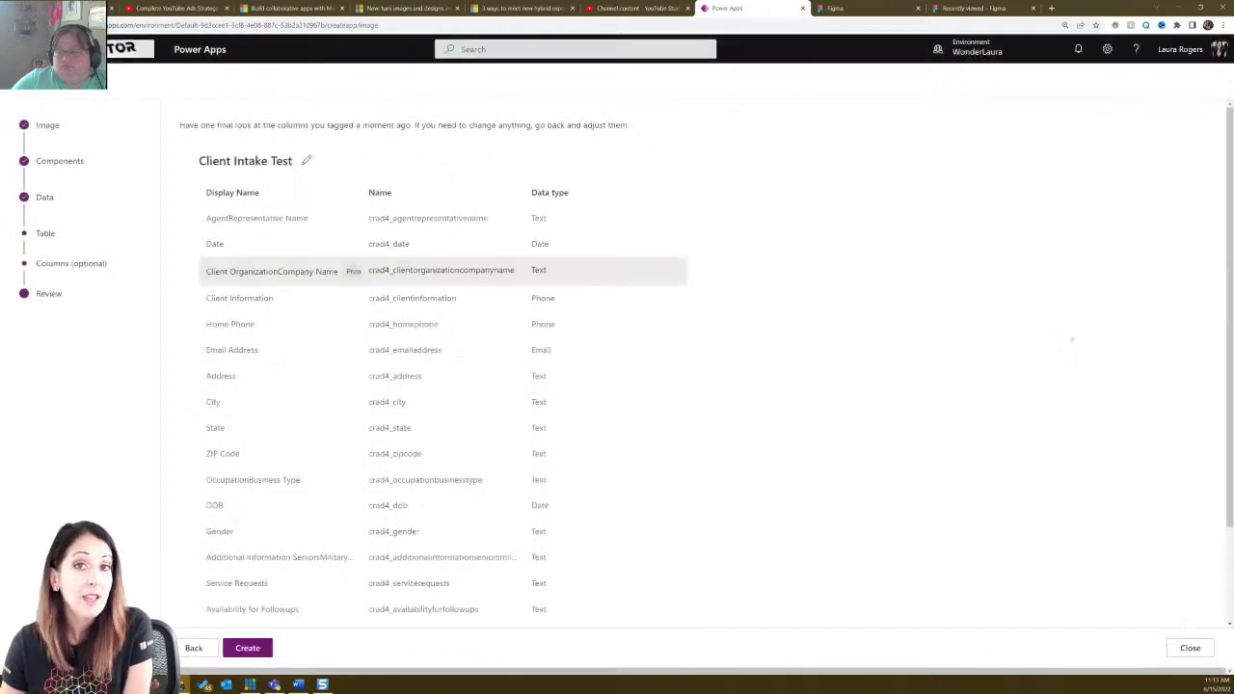
pyautogui.click(194, 648)
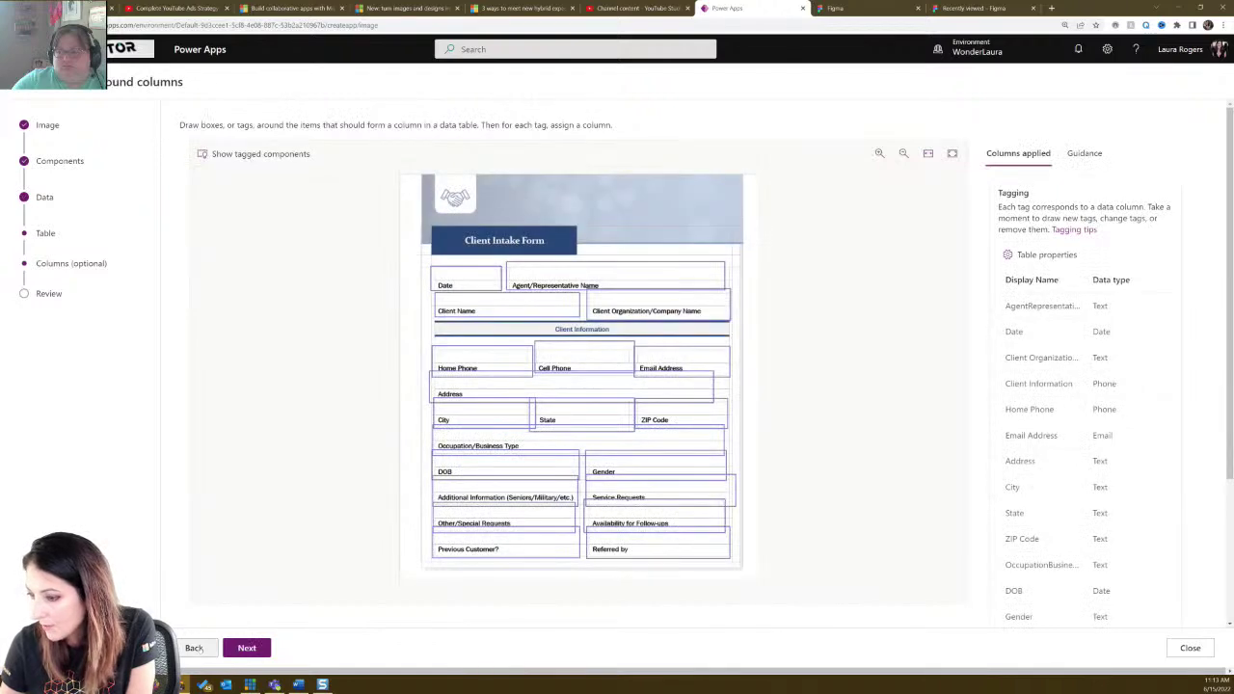
# Return to the data storage step, then advance through tagging and Review to create the app.
pyautogui.click(194, 648)
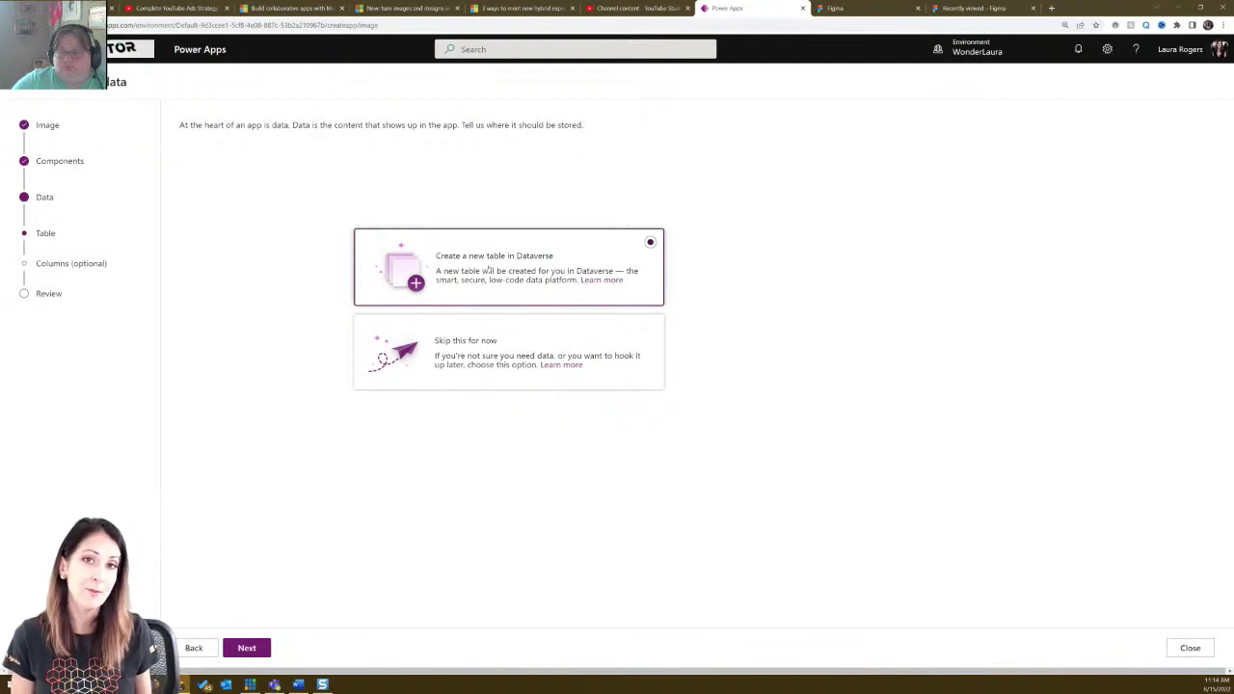
pyautogui.click(247, 648)
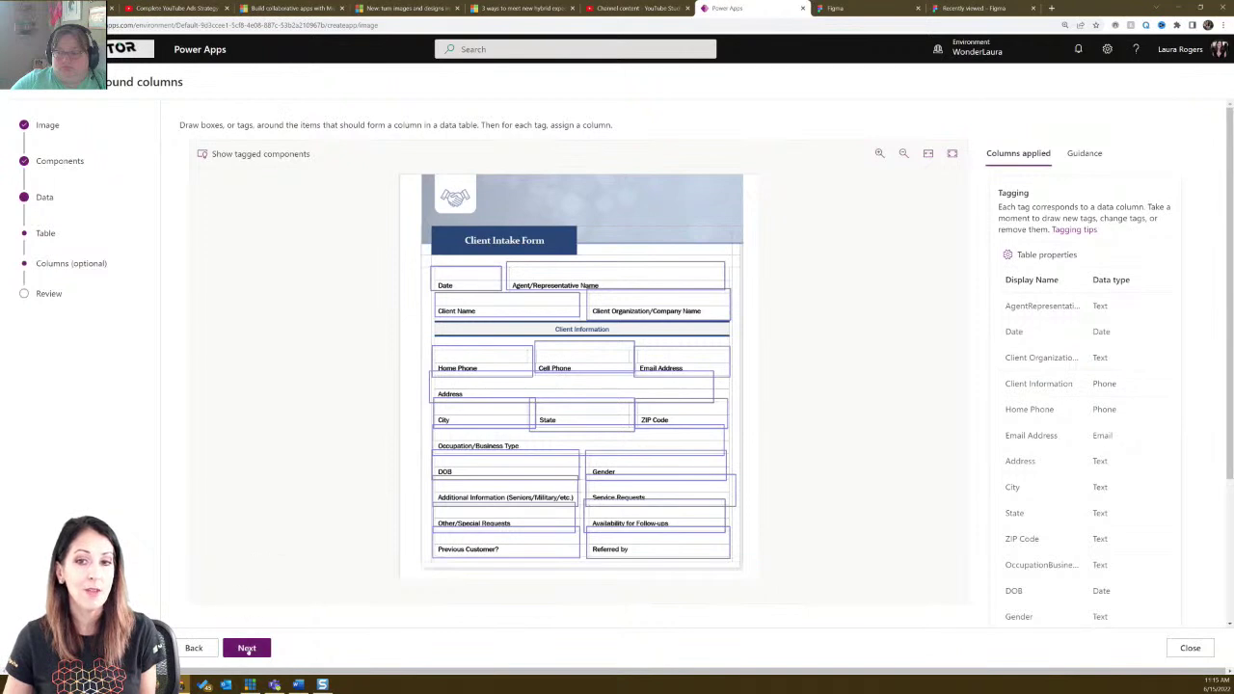
pyautogui.click(248, 648)
pyautogui.click(248, 648)
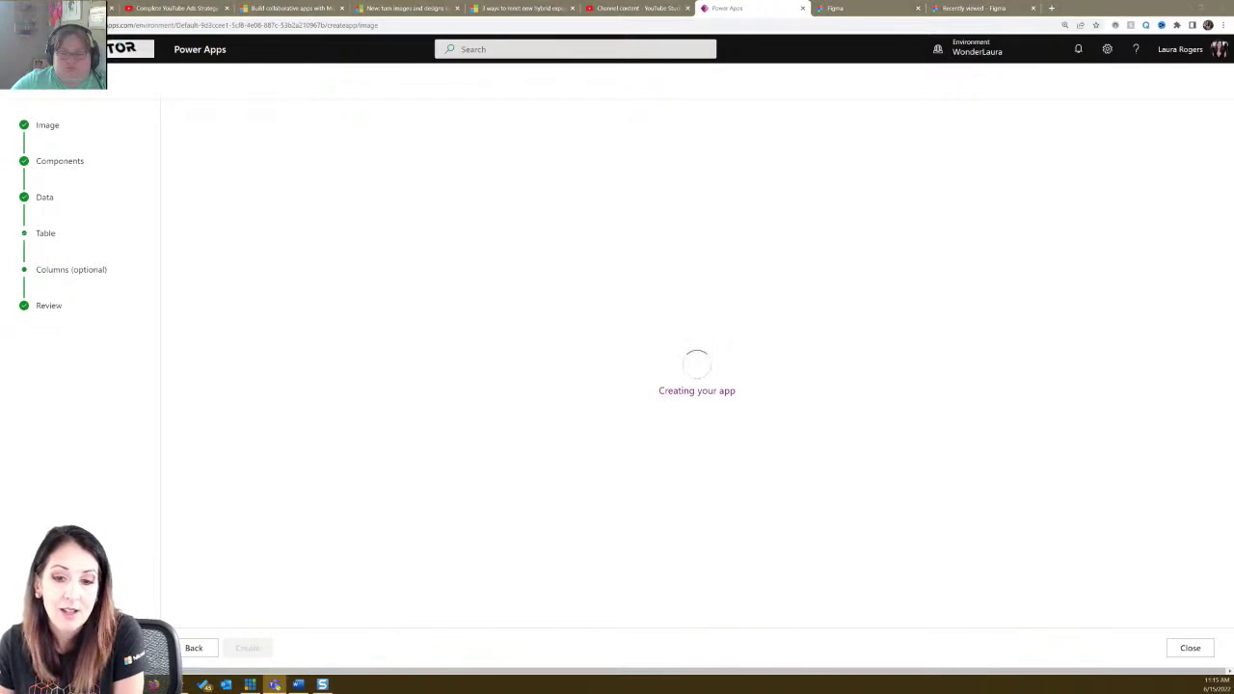
# Switch to Microsoft Teams while the app is being generated.
pyautogui.hotkey('alt', 'Tab')
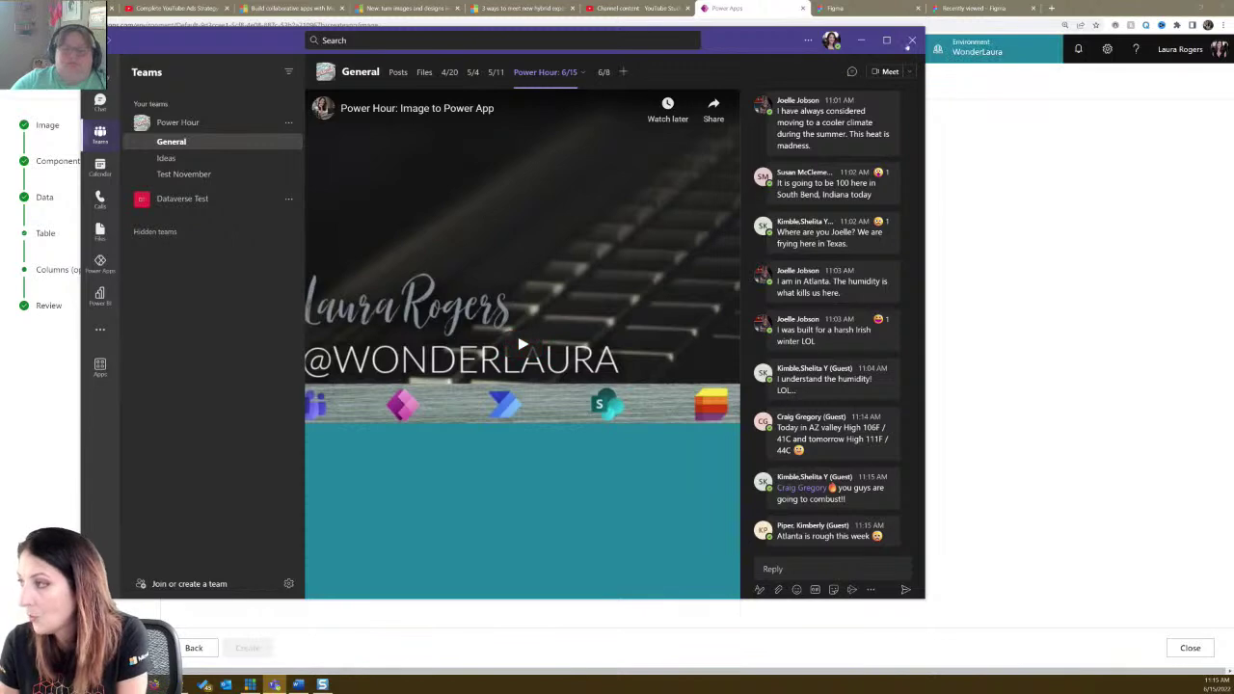
# Maximize Teams, view the Power Hour 6/15 tab in General, then return to Power Apps.
pyautogui.click(886, 40)
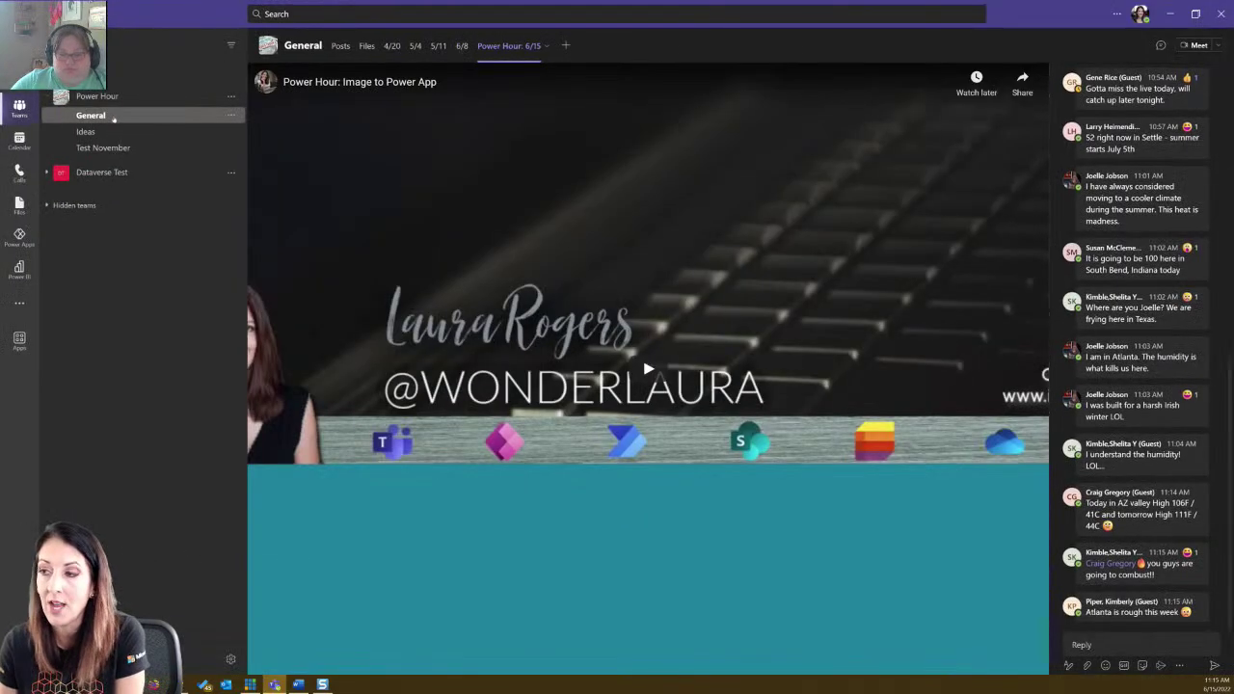
pyautogui.click(114, 117)
pyautogui.click(516, 47)
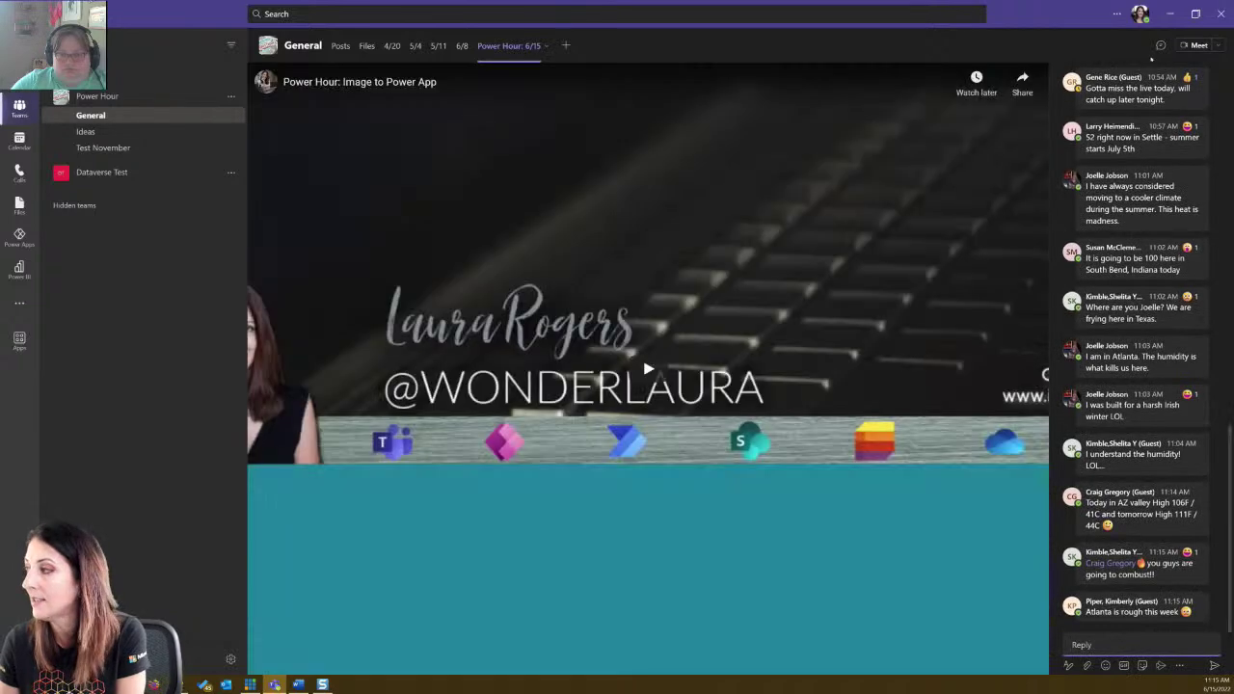
pyautogui.click(1160, 45)
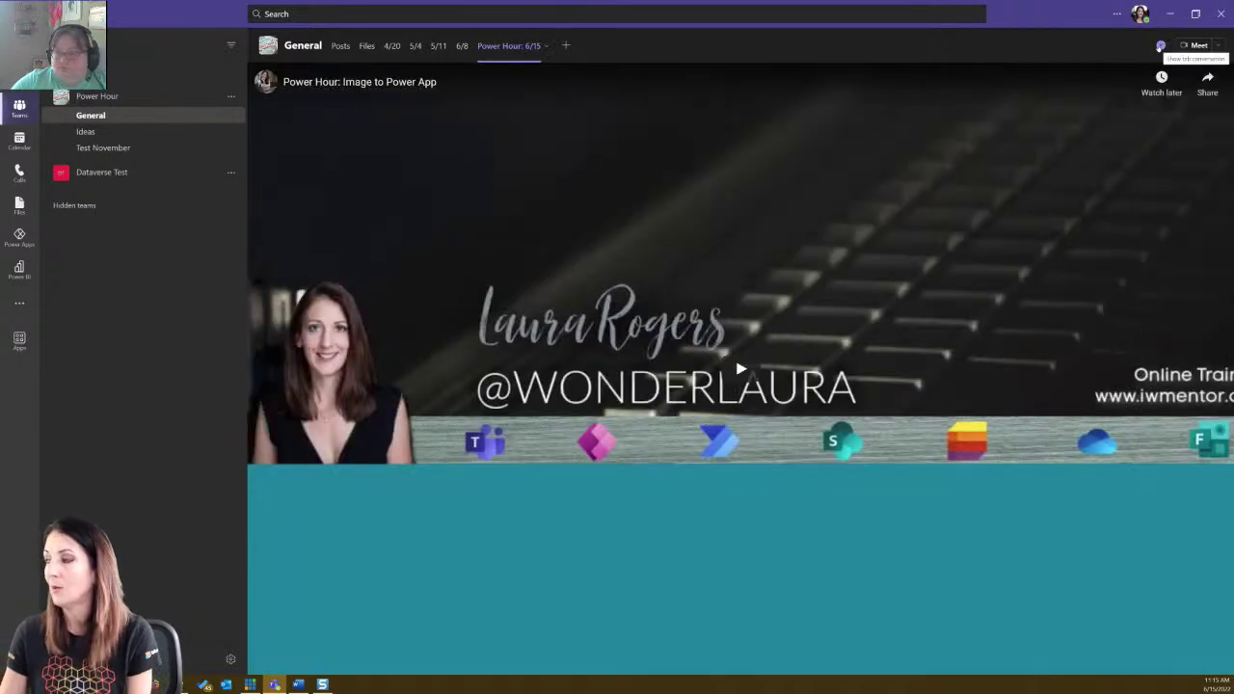
pyautogui.click(1160, 45)
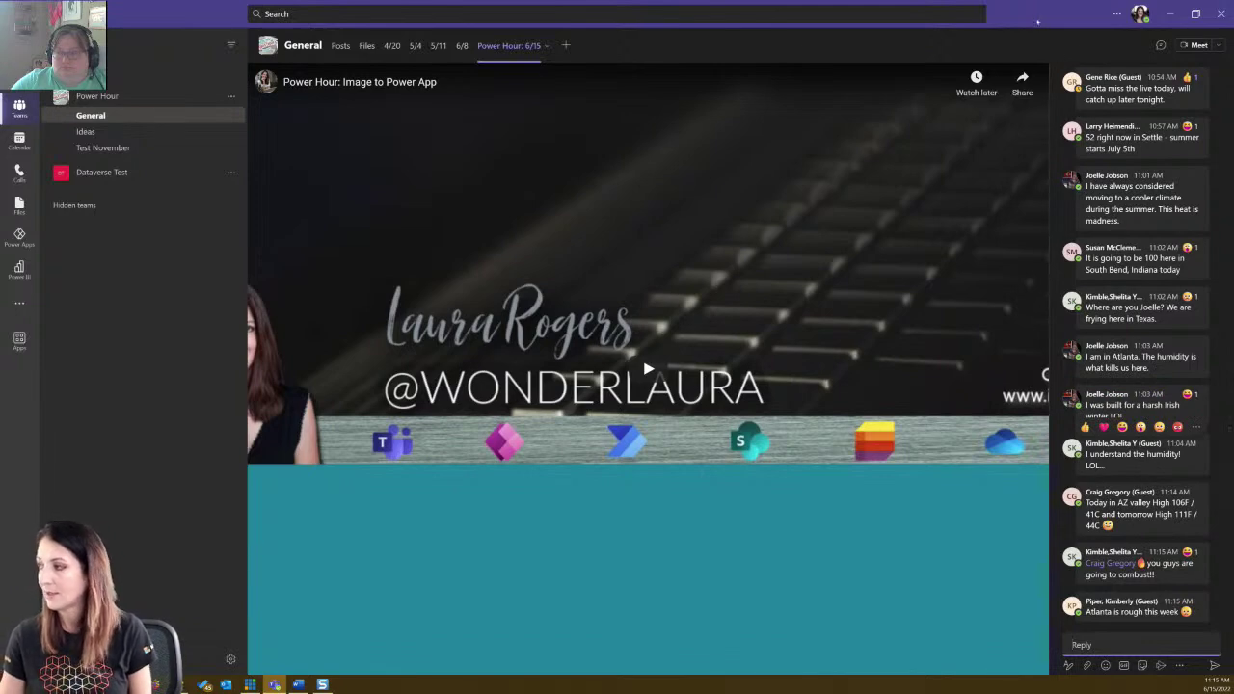
pyautogui.hotkey('alt', 'Tab')
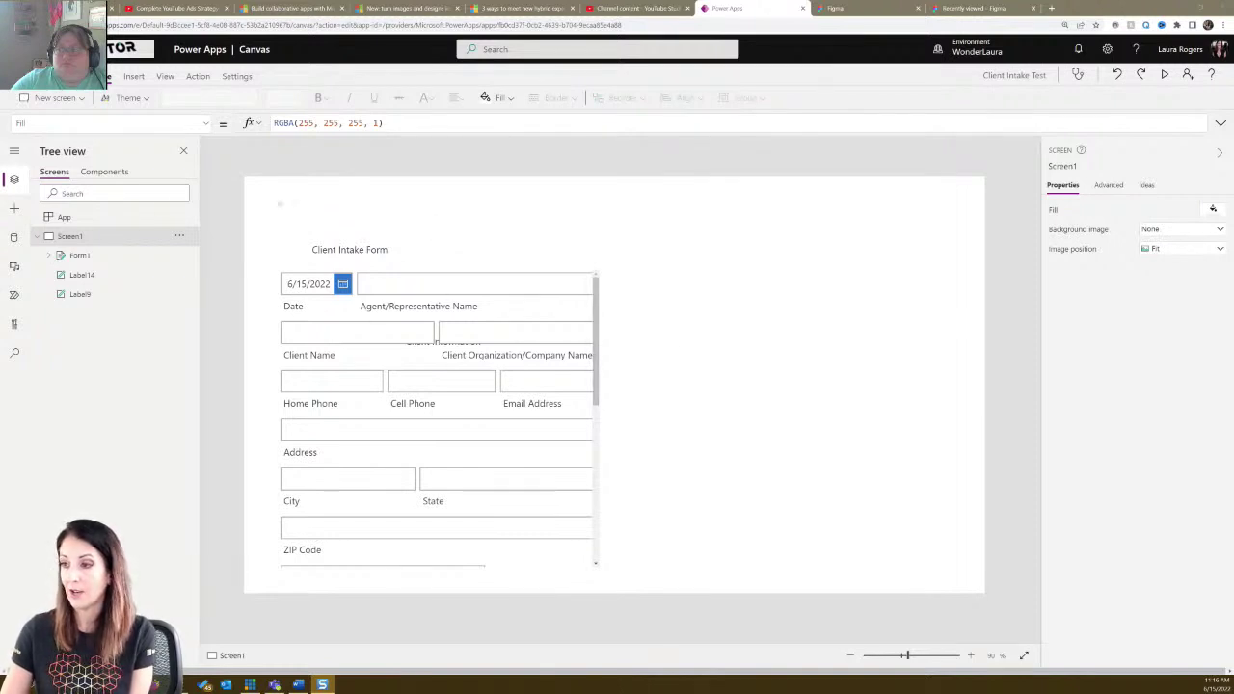
# Widen Form1 to the screen's right edge and expand the Referred by card in the tree.
pyautogui.click(116, 256)
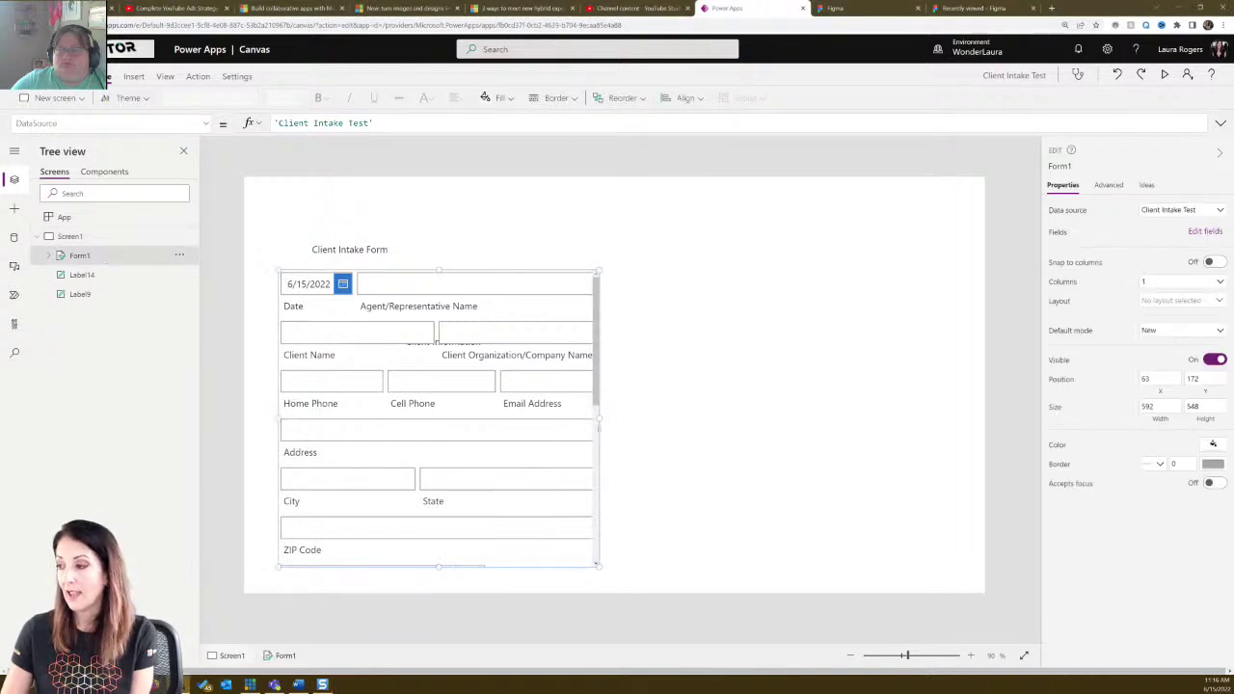
pyautogui.moveTo(599, 417); pyautogui.dragTo(965, 420)
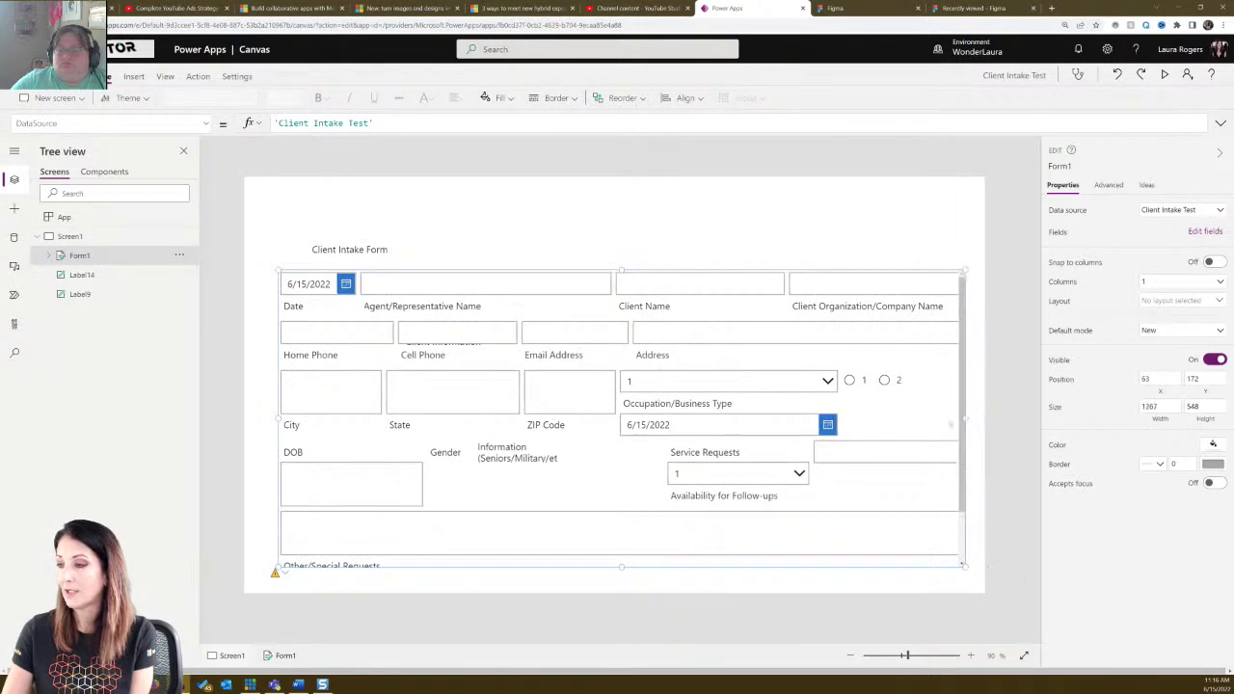
pyautogui.click(51, 255)
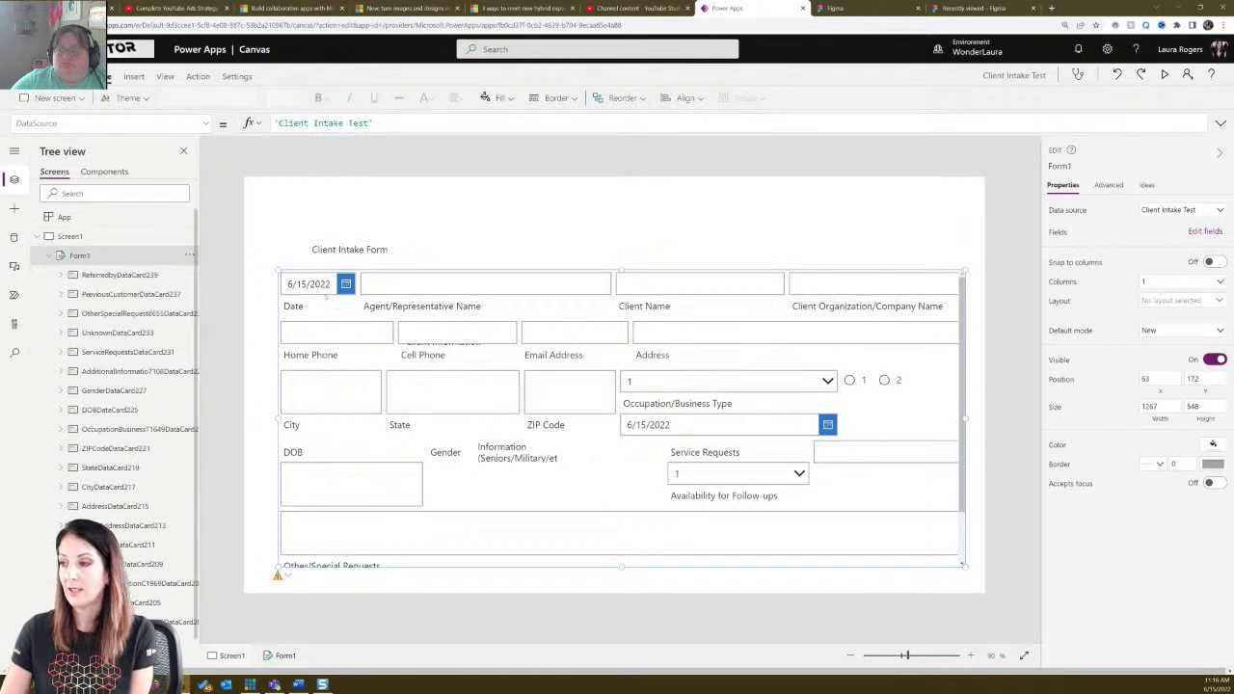
pyautogui.click(61, 275)
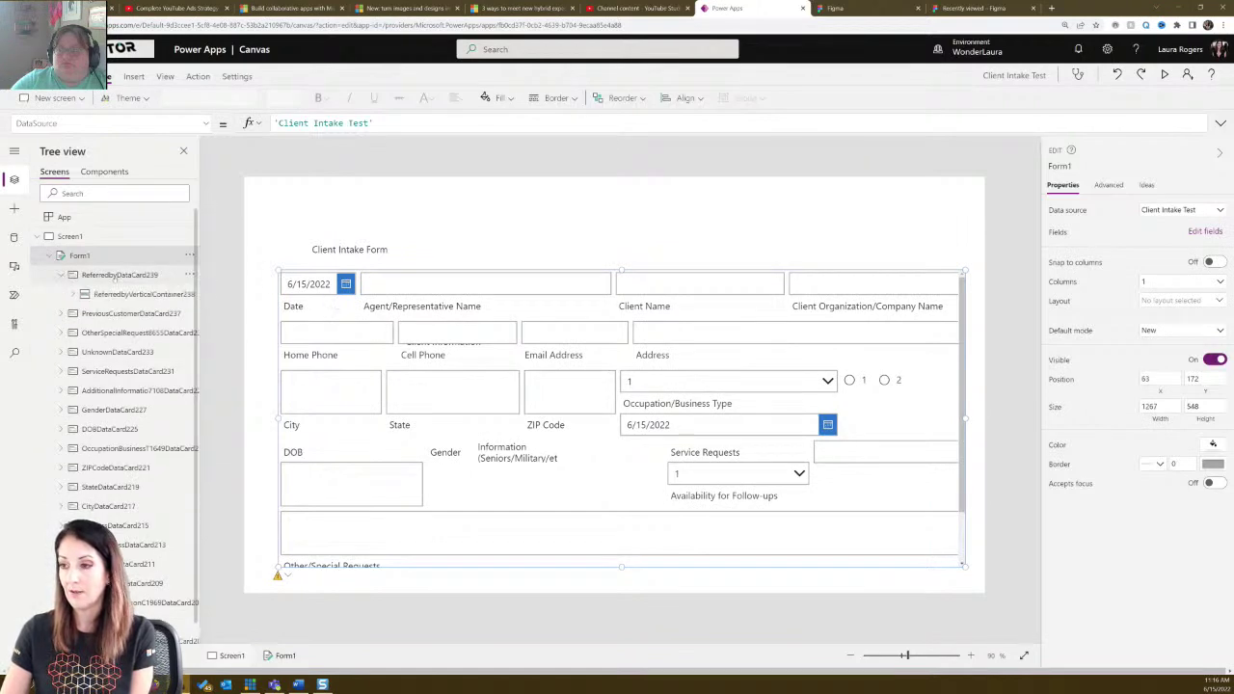
pyautogui.click(70, 294)
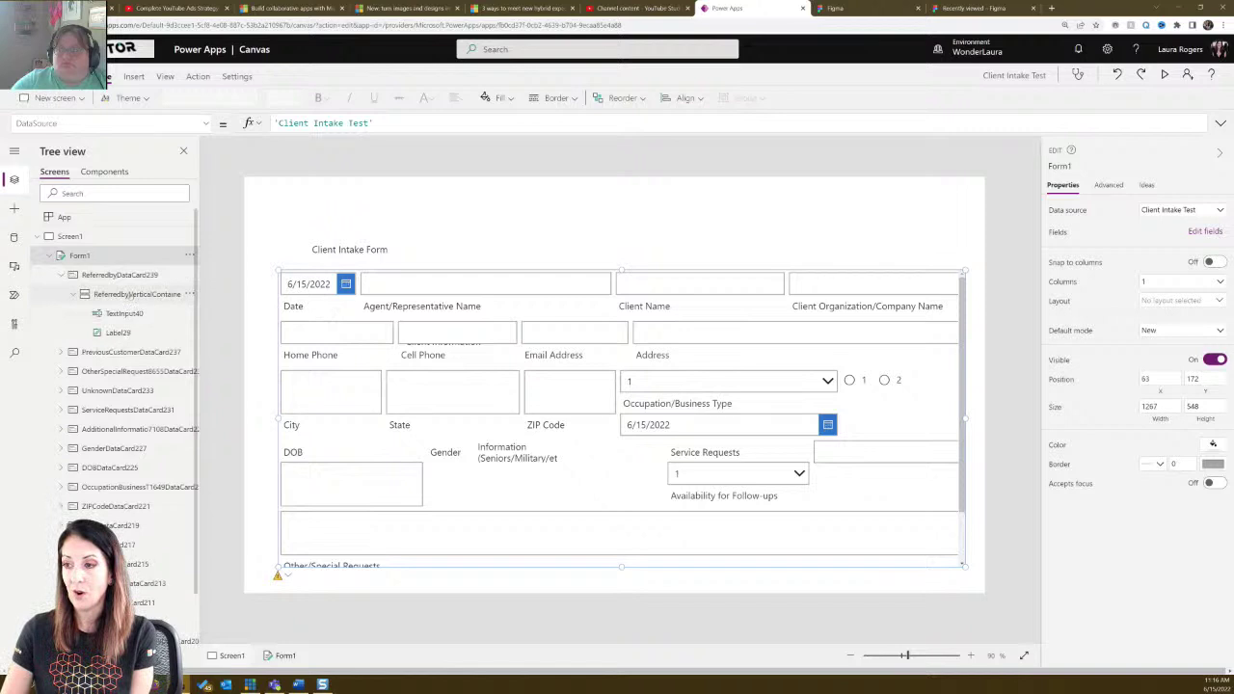
pyautogui.click(137, 294)
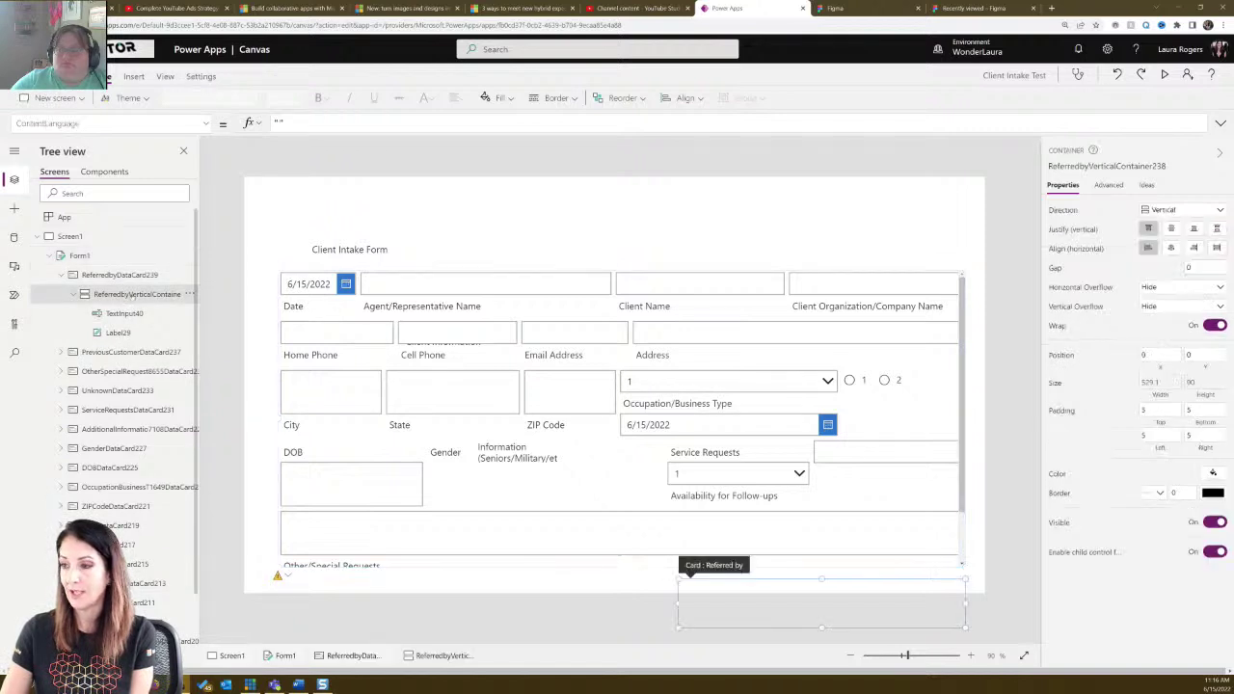
pyautogui.scroll(-2, 190, 409)
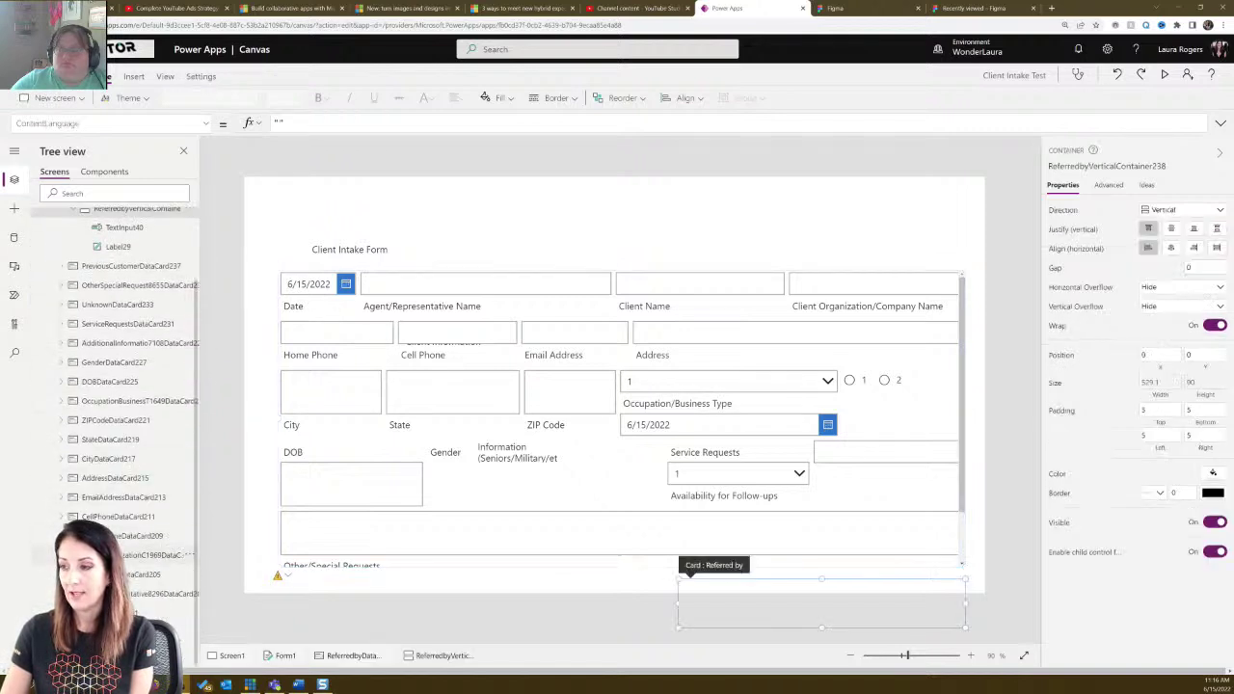
# Inspect the Client Organization, Client Name and Cell Phone cards and their controls.
pyautogui.click(144, 556)
pyautogui.click(60, 556)
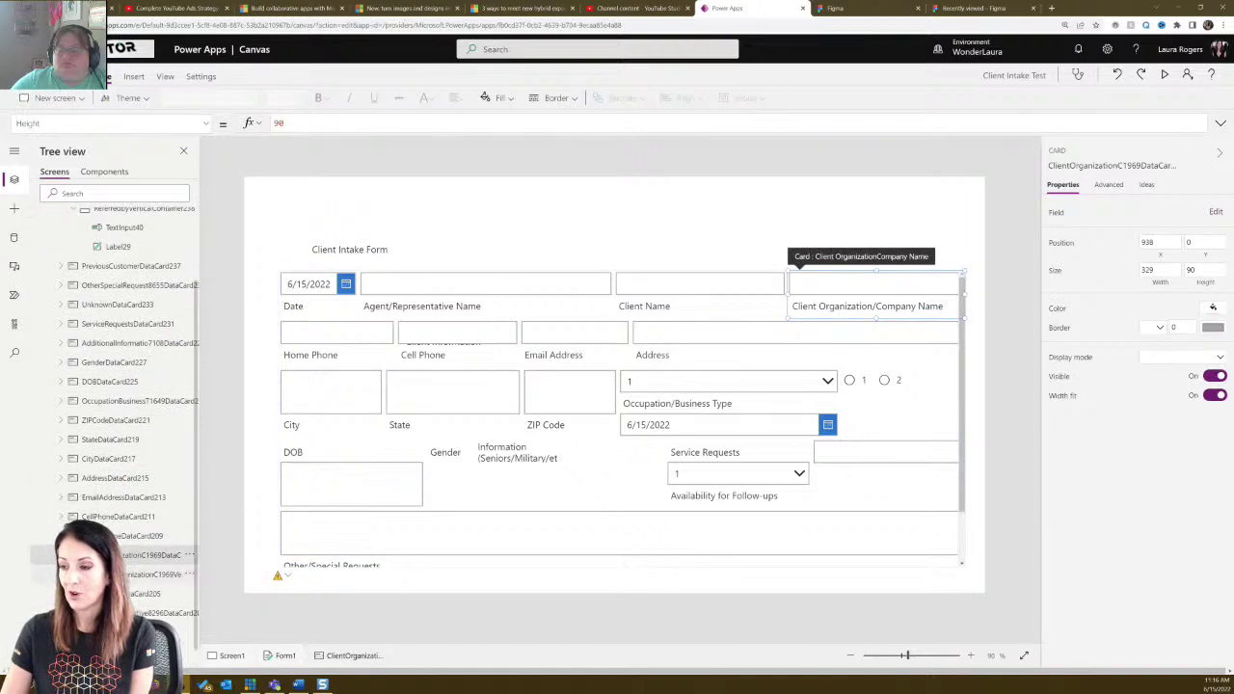
pyautogui.click(145, 574)
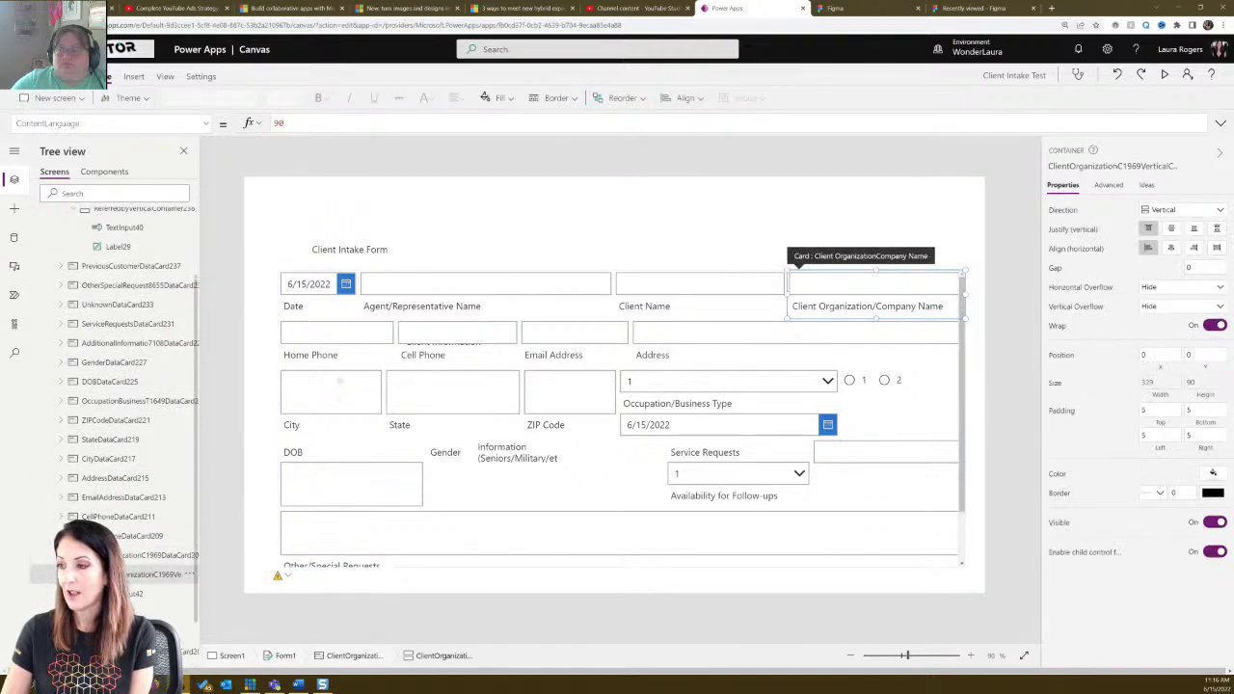
pyautogui.click(732, 305)
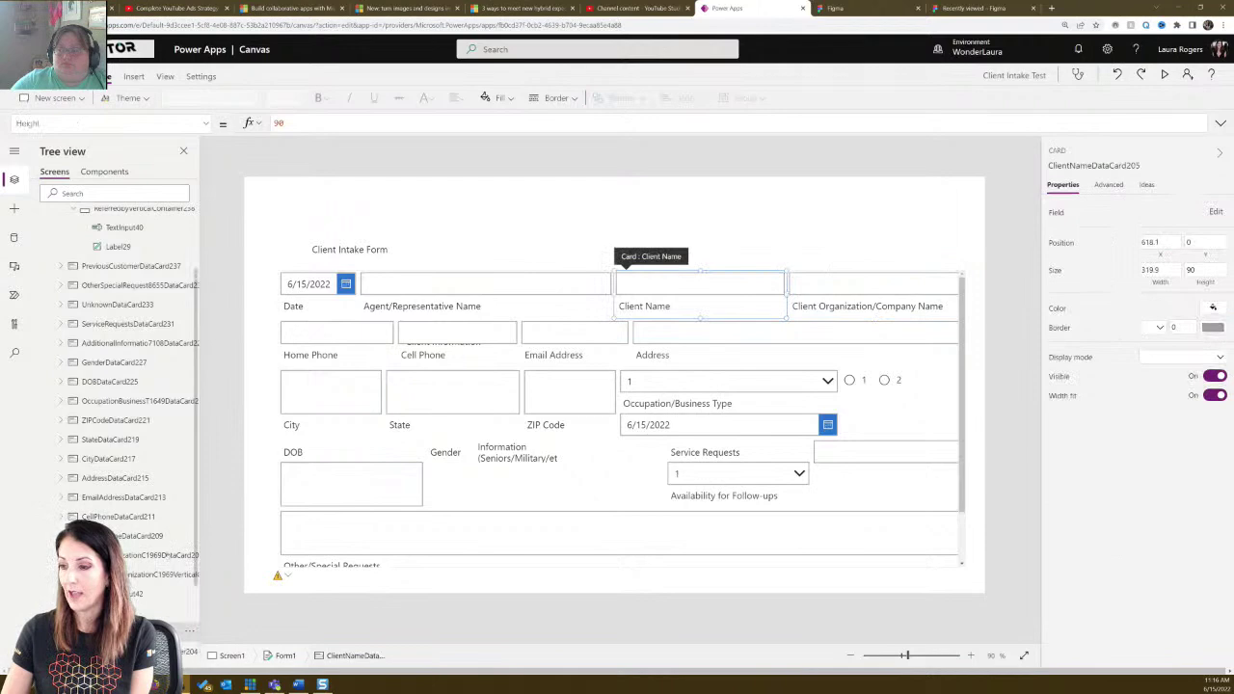
pyautogui.click(140, 481)
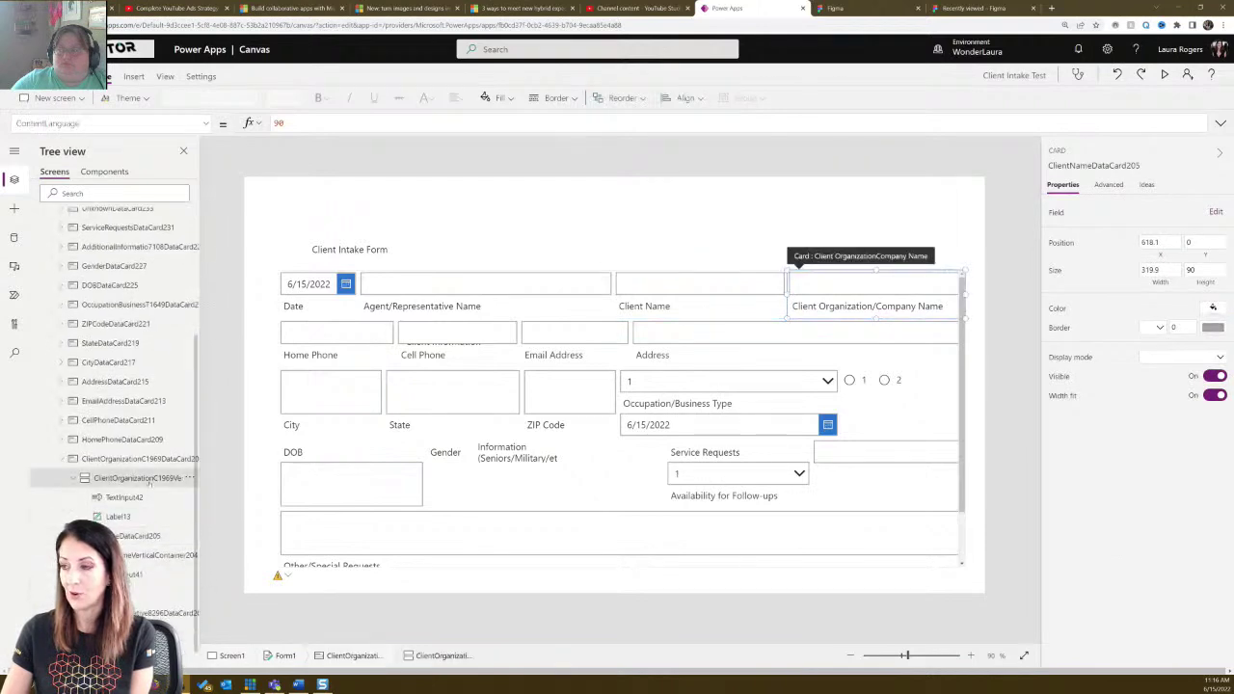
pyautogui.click(123, 498)
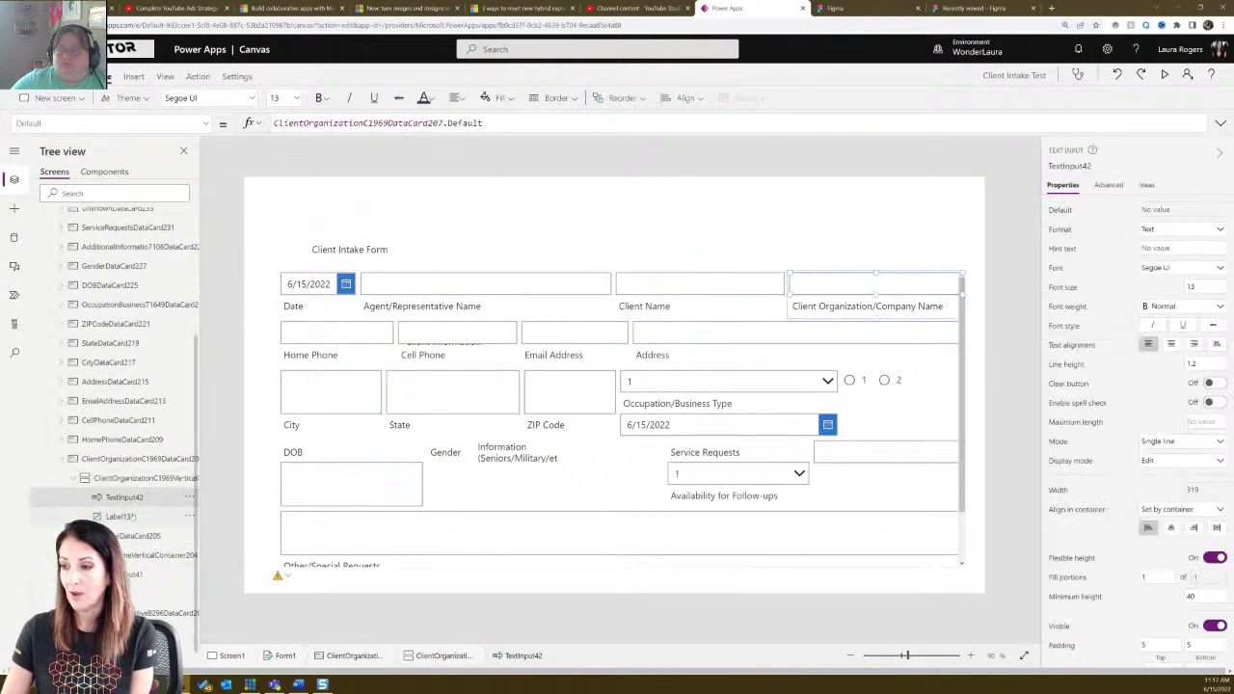
pyautogui.click(117, 517)
pyautogui.click(123, 498)
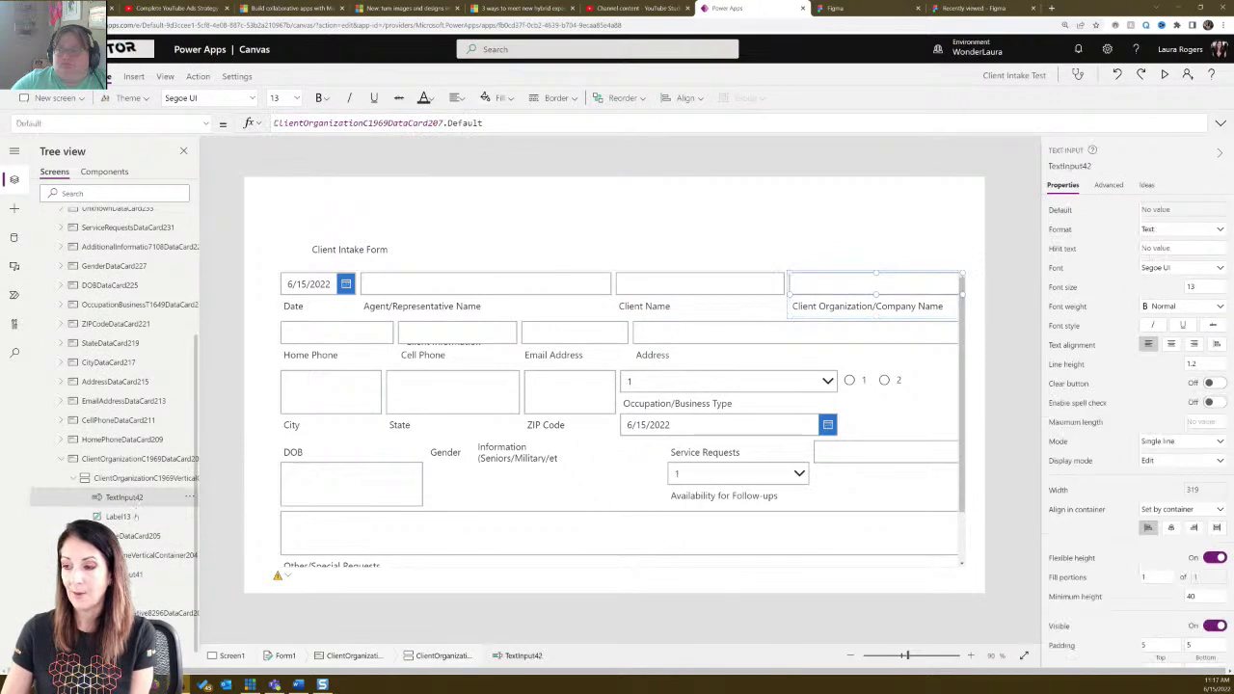
pyautogui.click(118, 517)
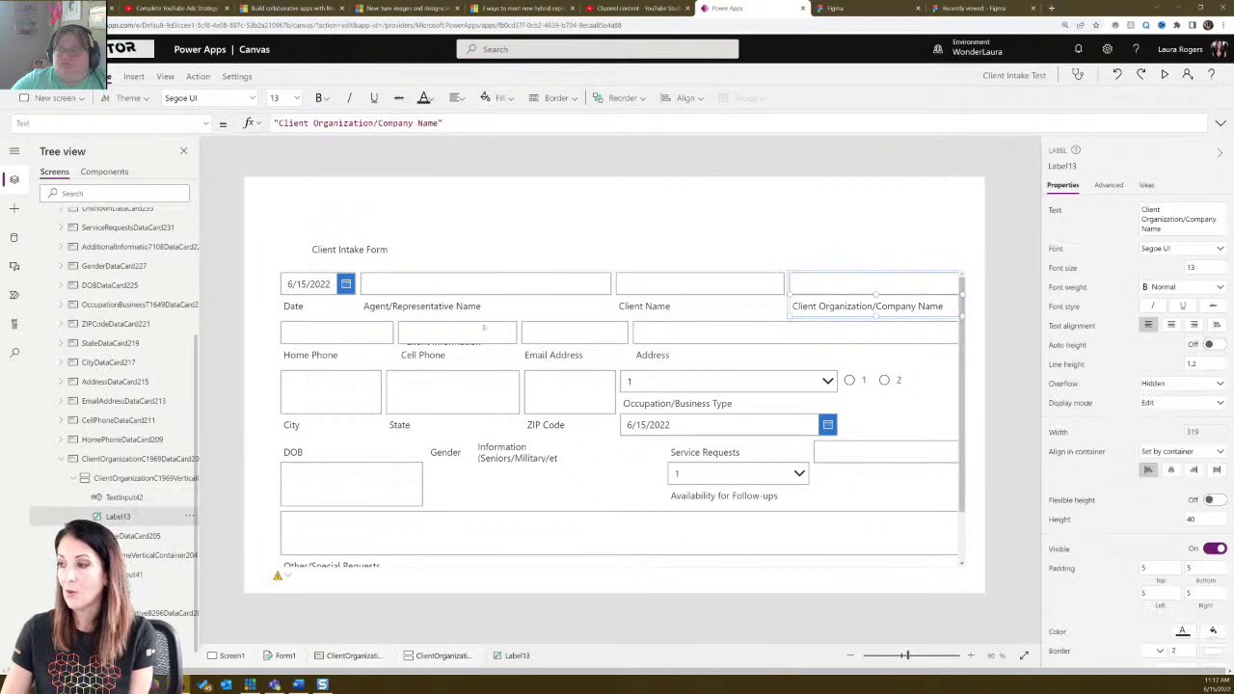
pyautogui.click(463, 349)
pyautogui.click(465, 356)
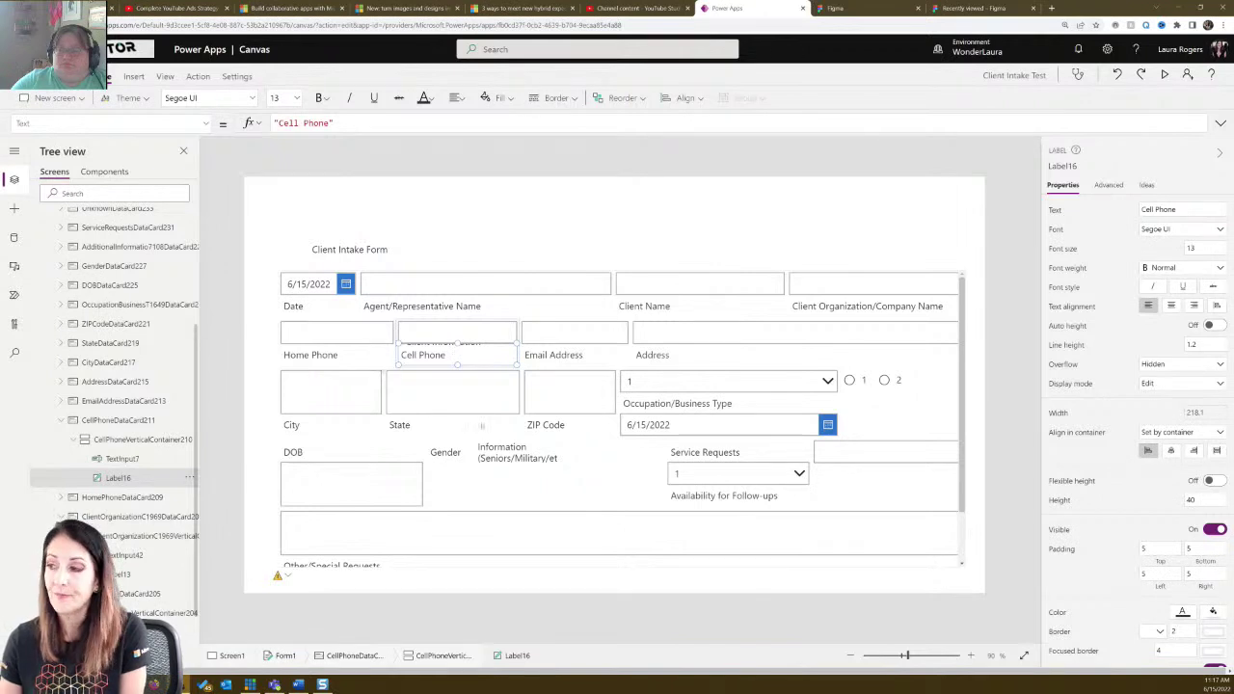
# Move the Client Intake Form title to the top-left corner and stretch Form1 upward.
pyautogui.click(349, 249)
pyautogui.moveTo(349, 249); pyautogui.dragTo(288, 197)
pyautogui.click(393, 351)
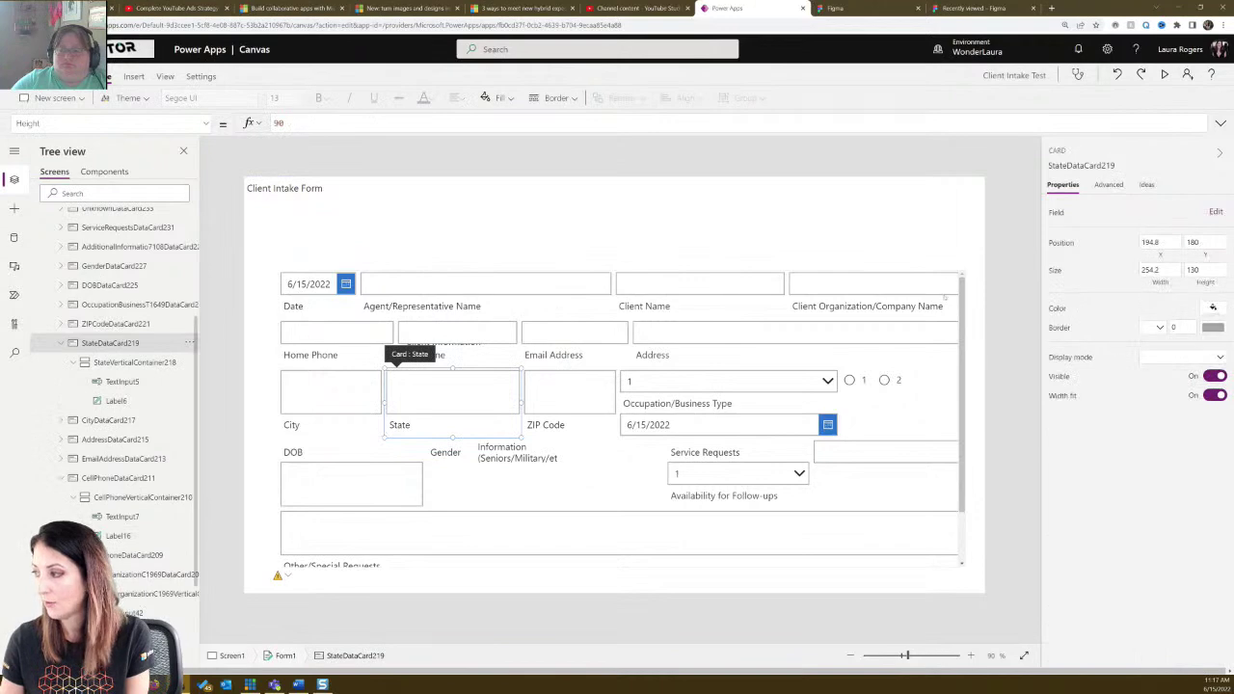
pyautogui.click(739, 282)
pyautogui.moveTo(620, 271); pyautogui.dragTo(620, 217)
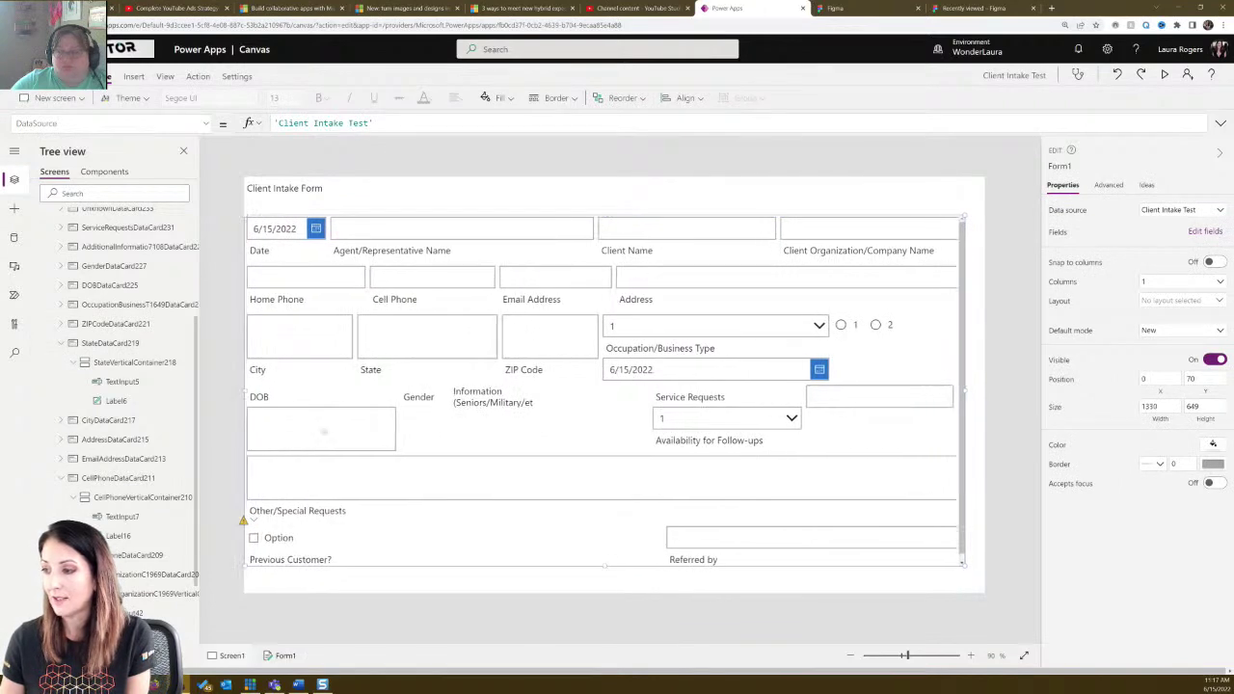
# Inspect the DOB, Gender, Service Requests and Occupation/Business Type cards and the 1/2 radio choices.
pyautogui.click(323, 432)
pyautogui.click(422, 424)
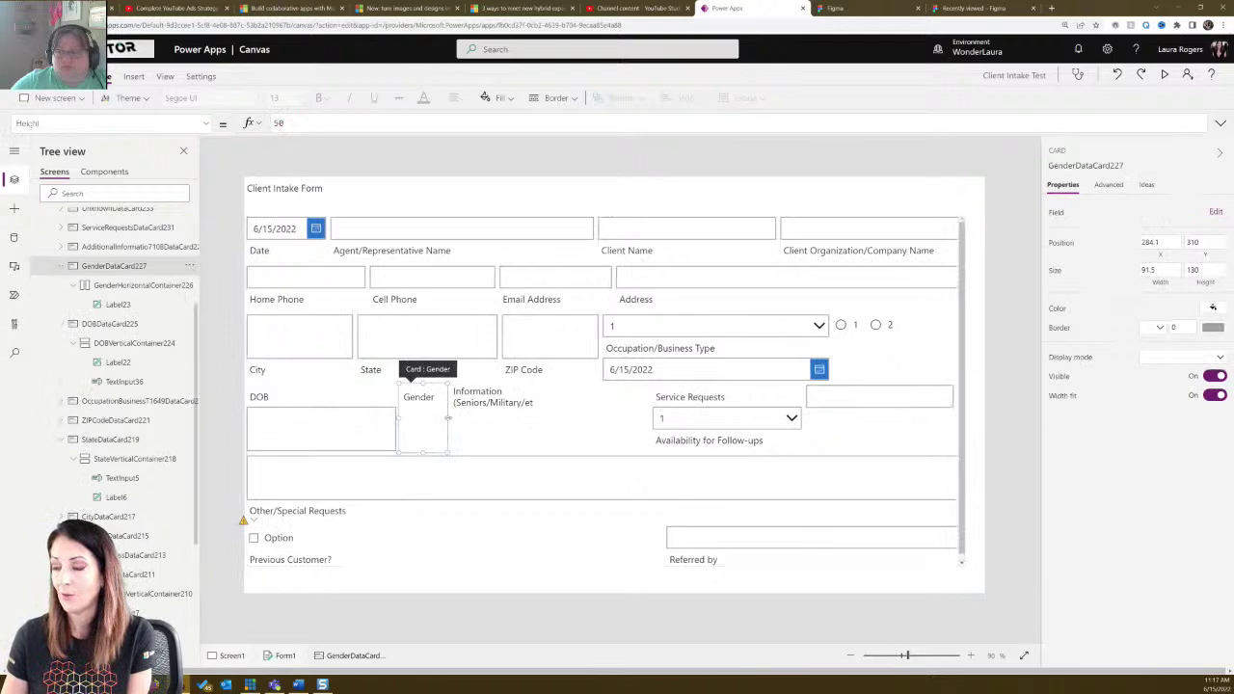
pyautogui.click(751, 409)
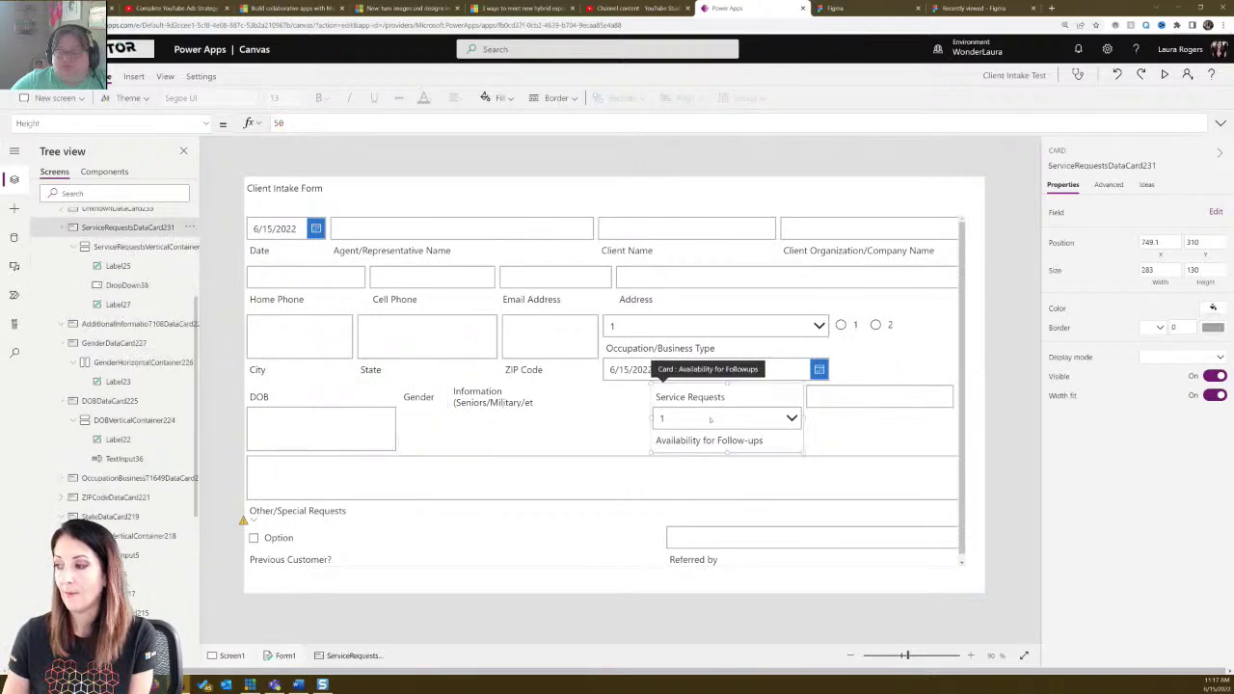
pyautogui.click(675, 348)
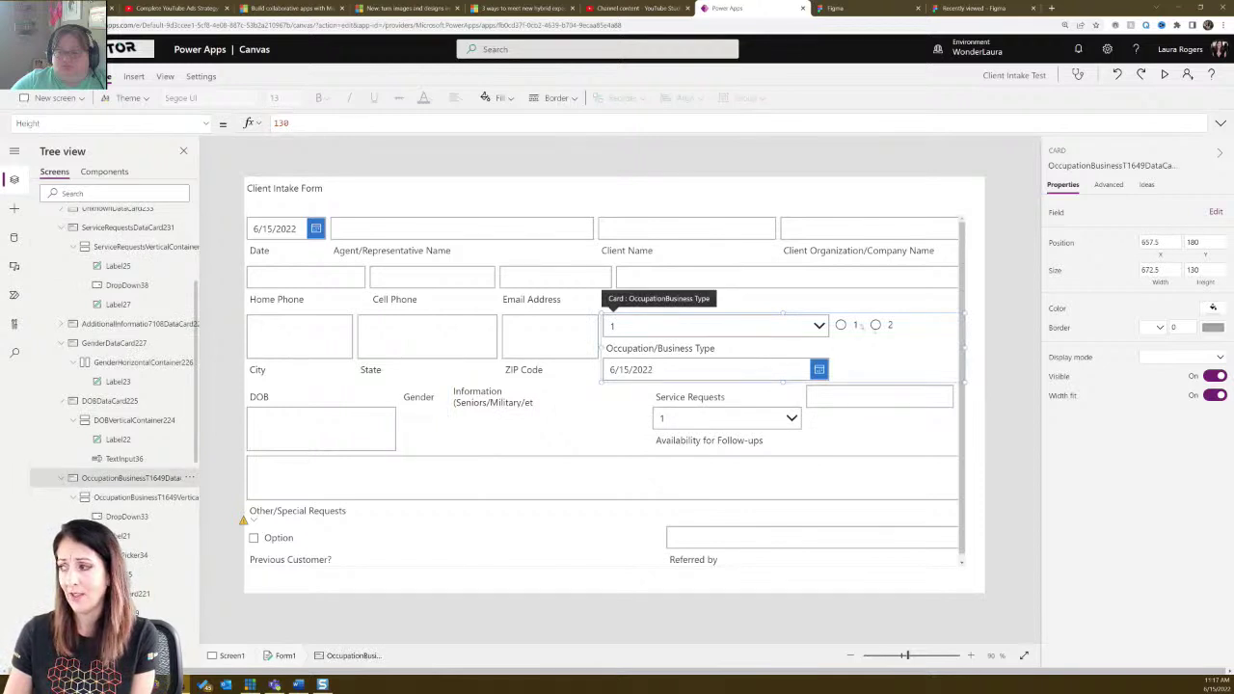
pyautogui.click(868, 325)
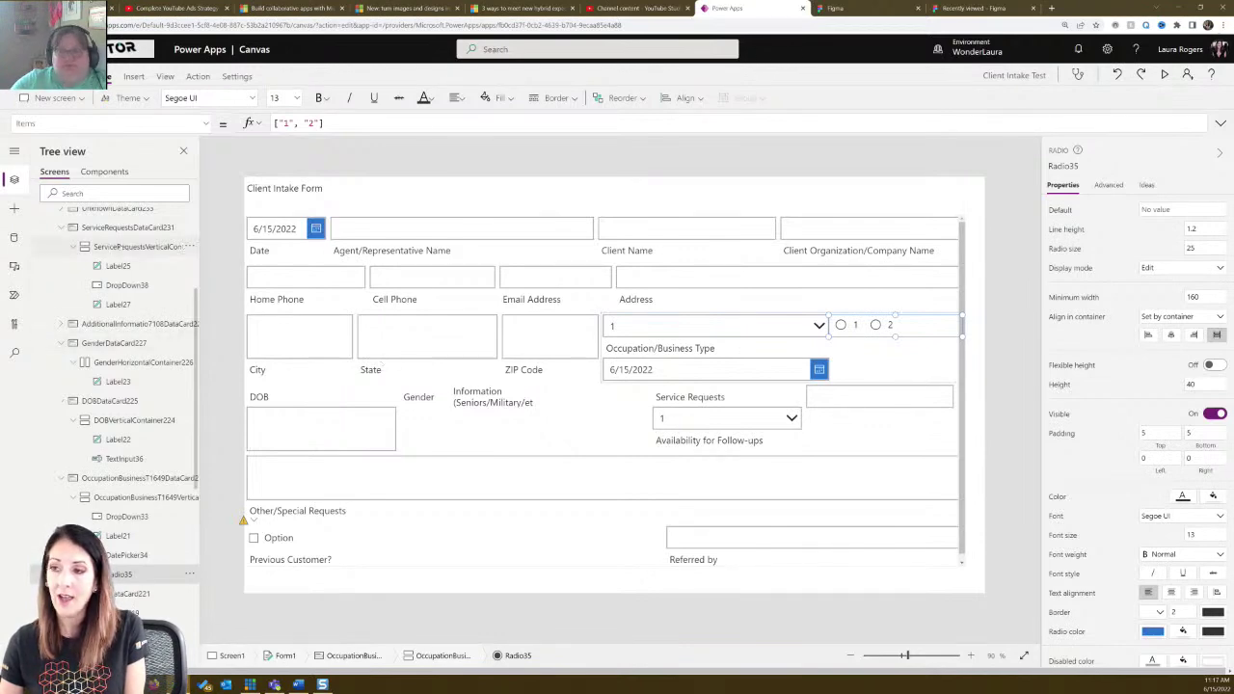
# Inspect the Cell Phone and Additional Information cards and the Service Requests dropdown items.
pyautogui.scroll(3, 145, 347)
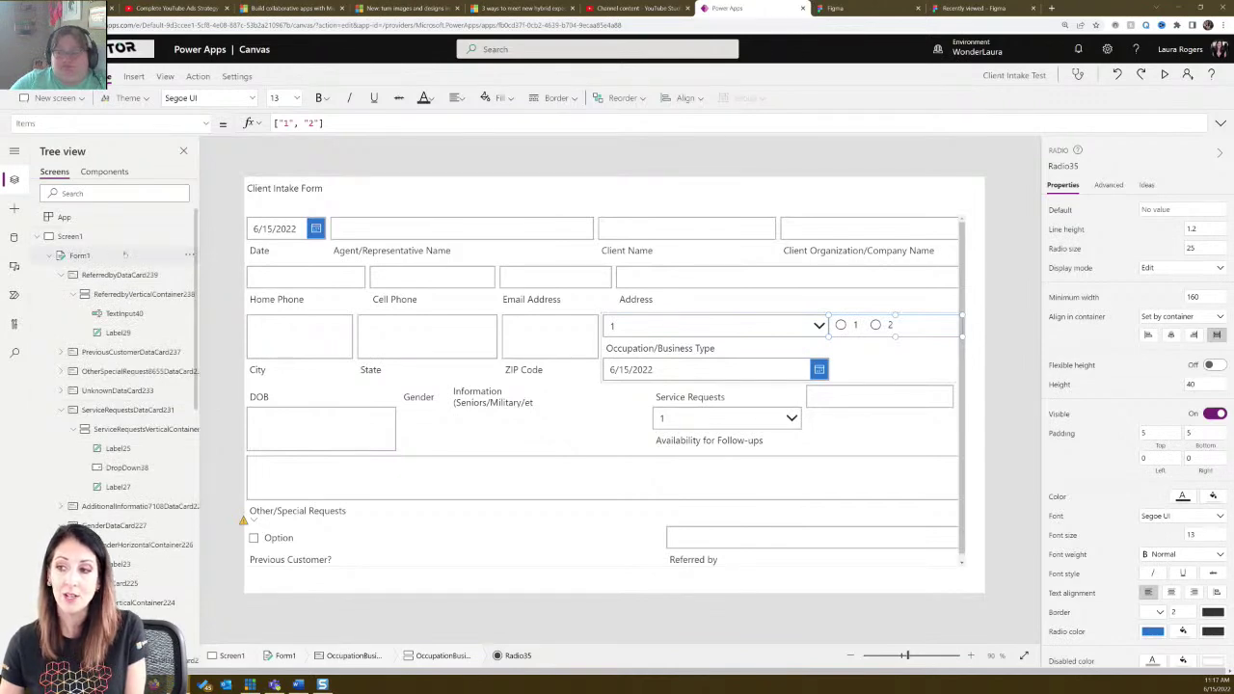
pyautogui.click(412, 302)
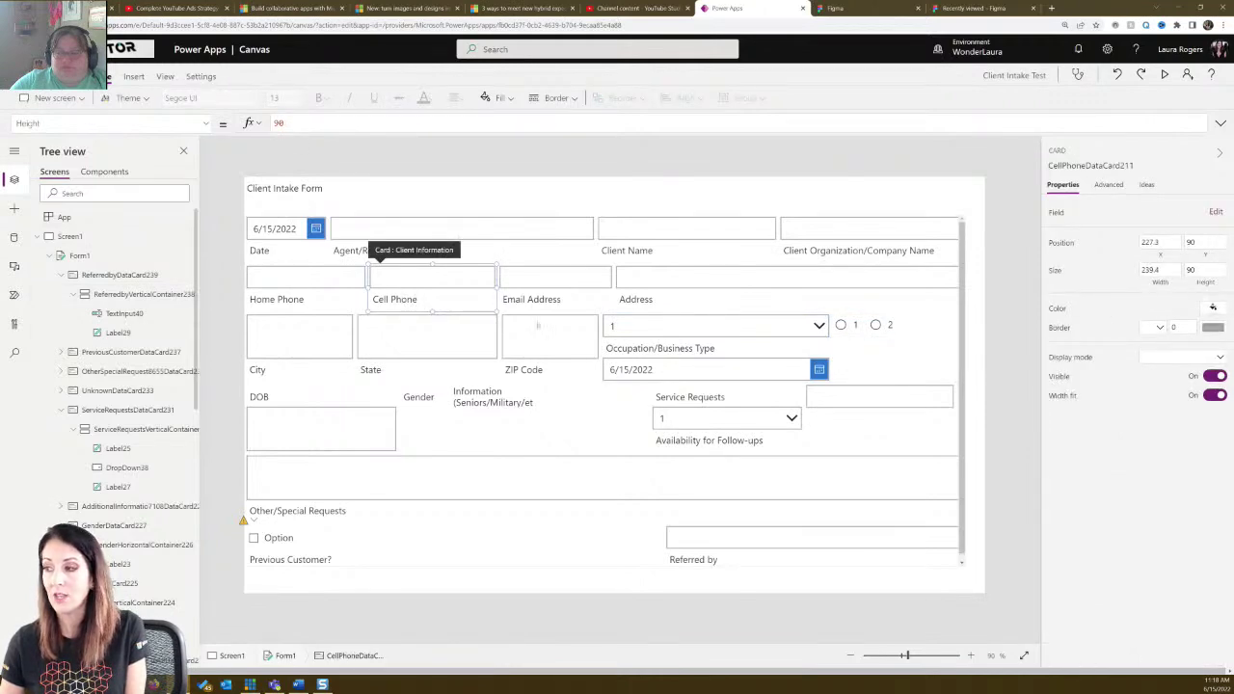
pyautogui.click(550, 429)
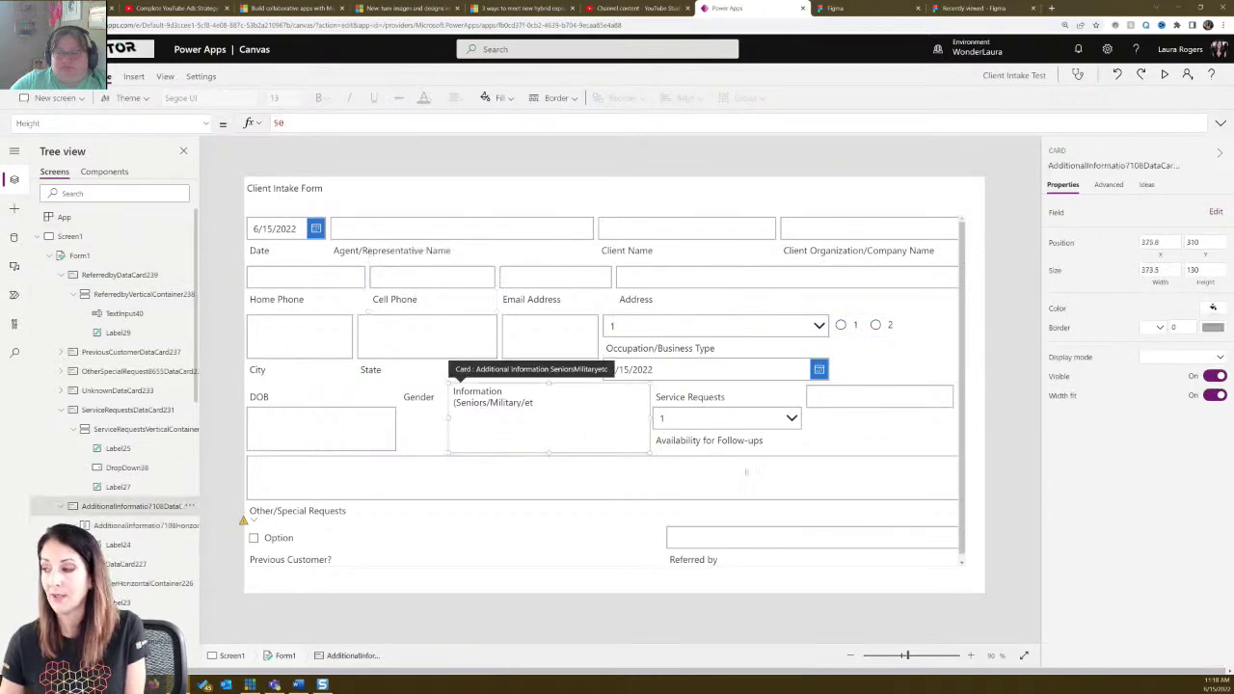
pyautogui.scroll(-1, 702, 461)
pyautogui.click(700, 420)
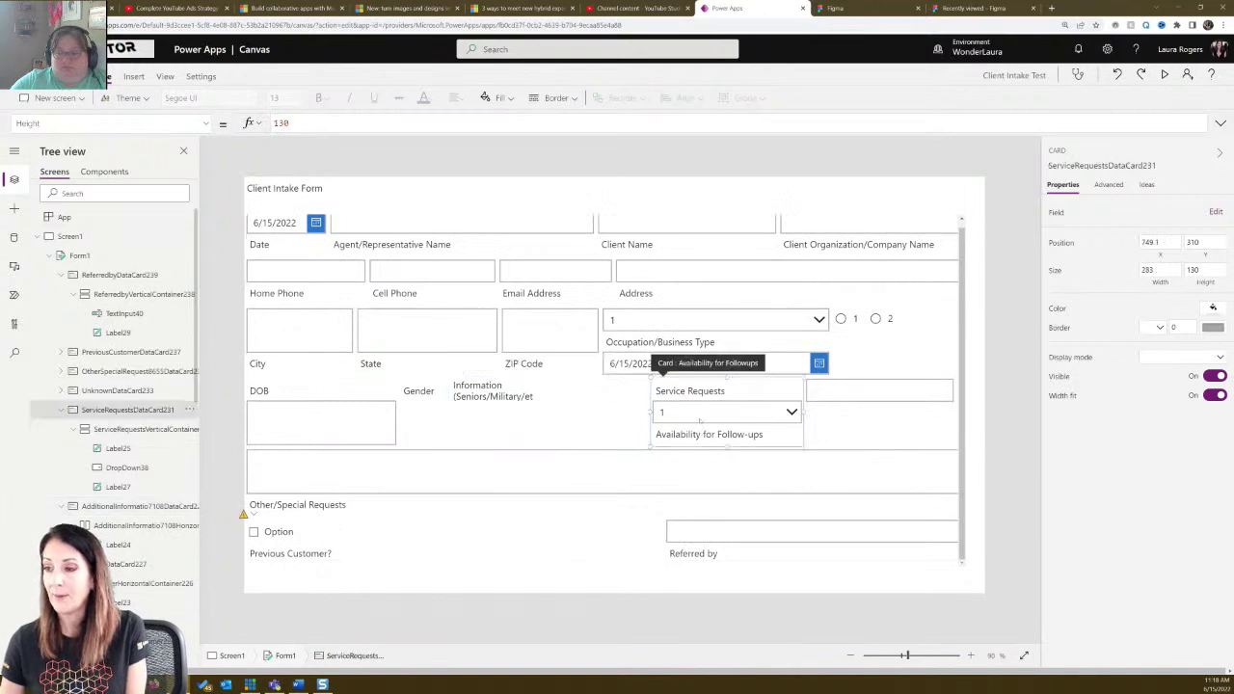
pyautogui.click(700, 420)
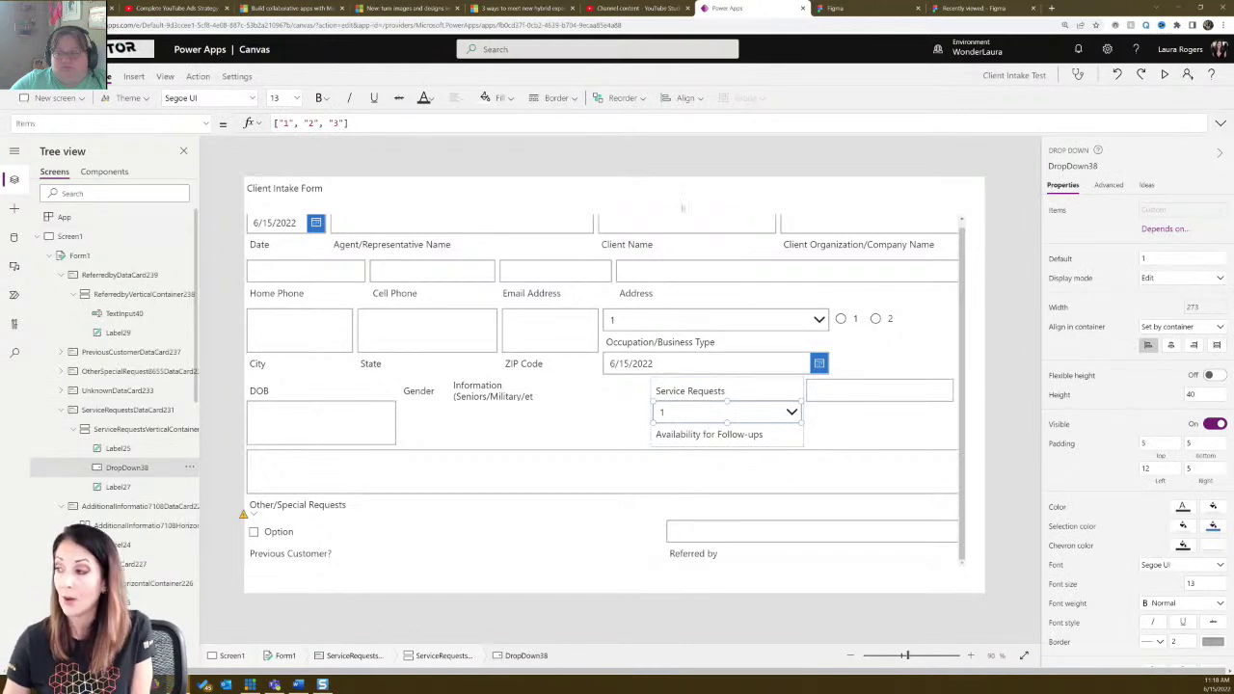
# Check the radio options and Previous Customer checkbox, then go to File > New.
pyautogui.click(921, 320)
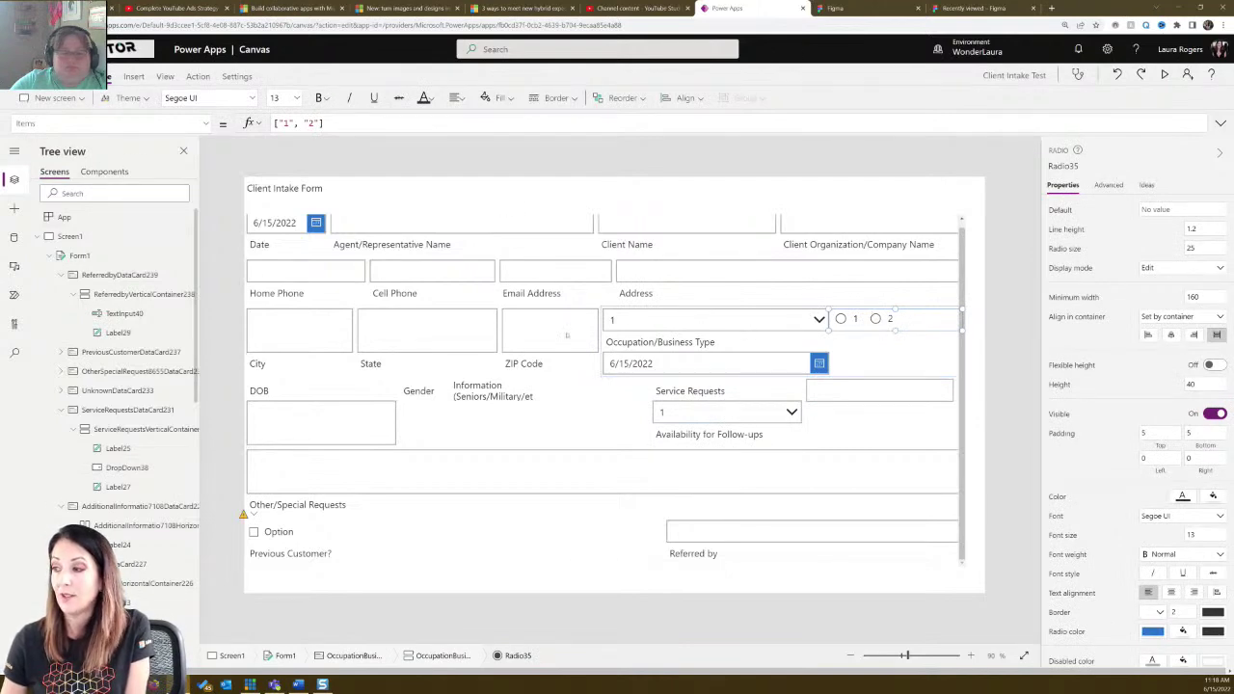
pyautogui.click(287, 517)
pyautogui.click(287, 517)
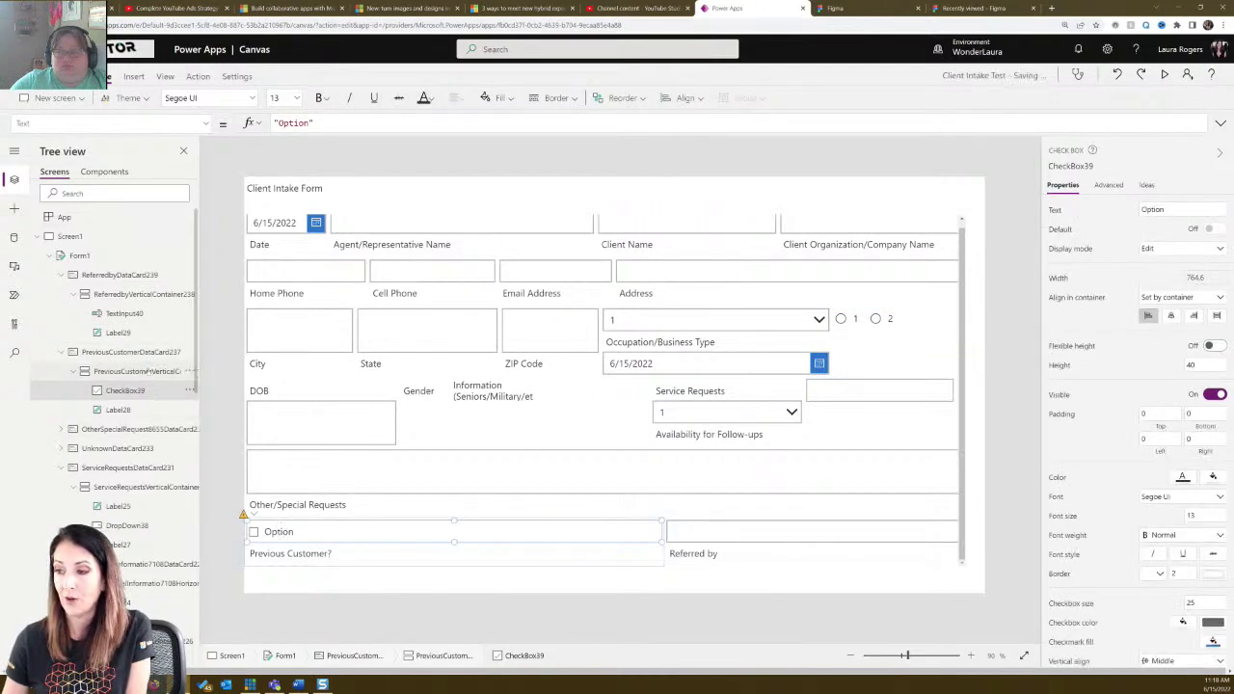
pyautogui.click(145, 371)
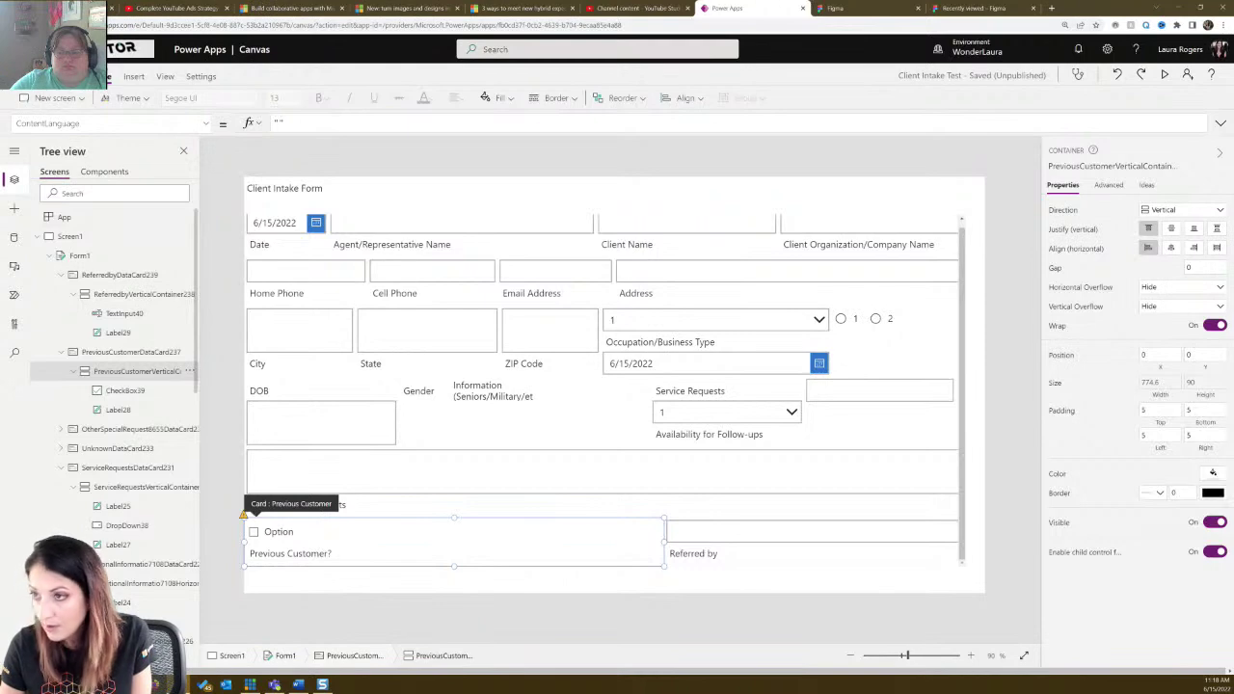
pyautogui.click(80, 76)
pyautogui.click(40, 118)
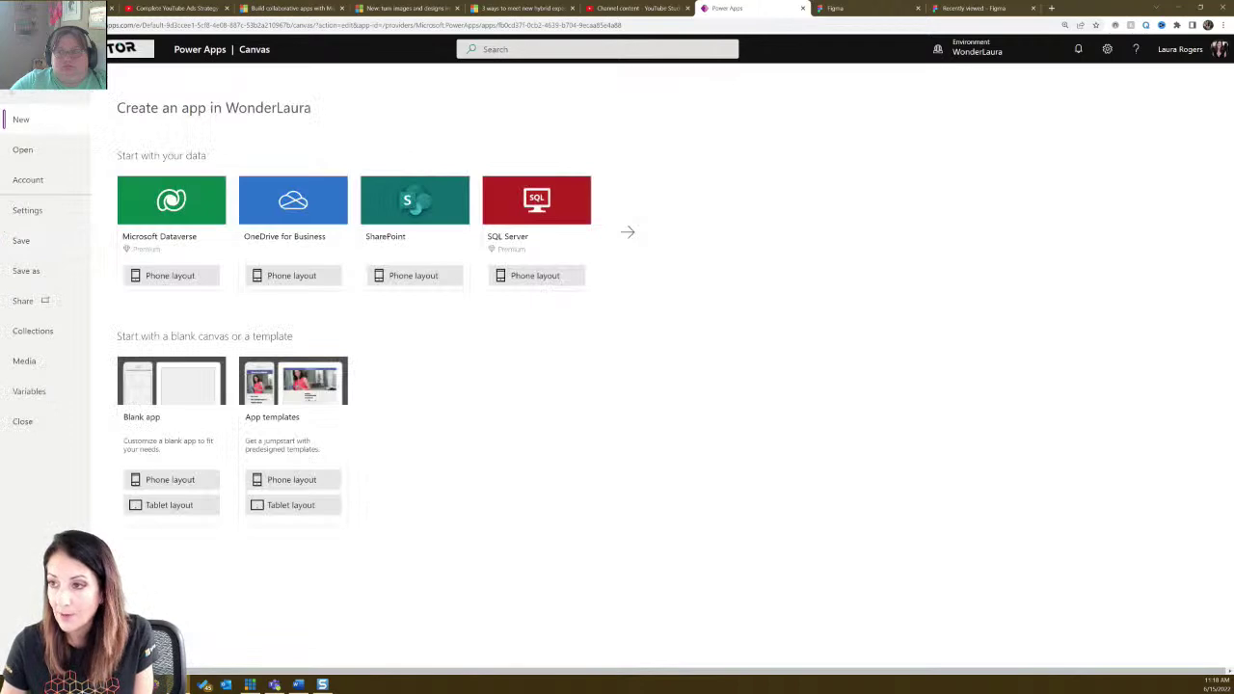
# Navigate to make.powerapps.com and confirm leaving the app editor.
pyautogui.press('Escape')
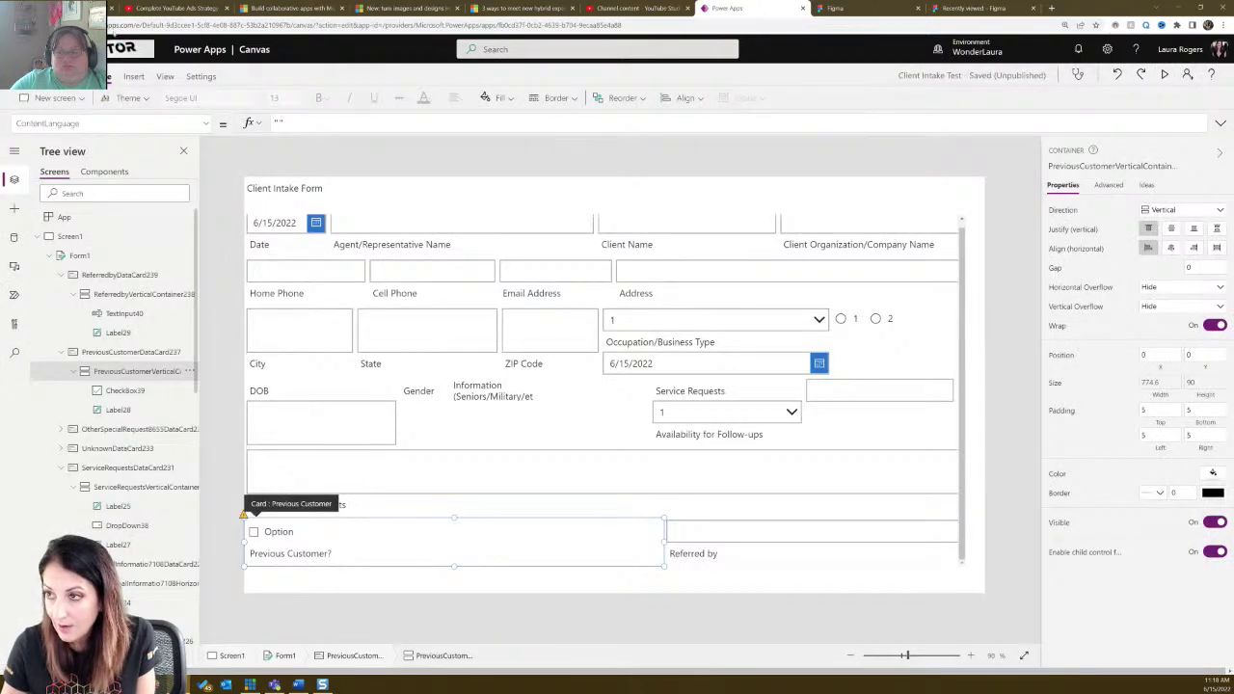
pyautogui.click(154, 25)
pyautogui.write('make.powerapps.com')
pyautogui.press('Return')
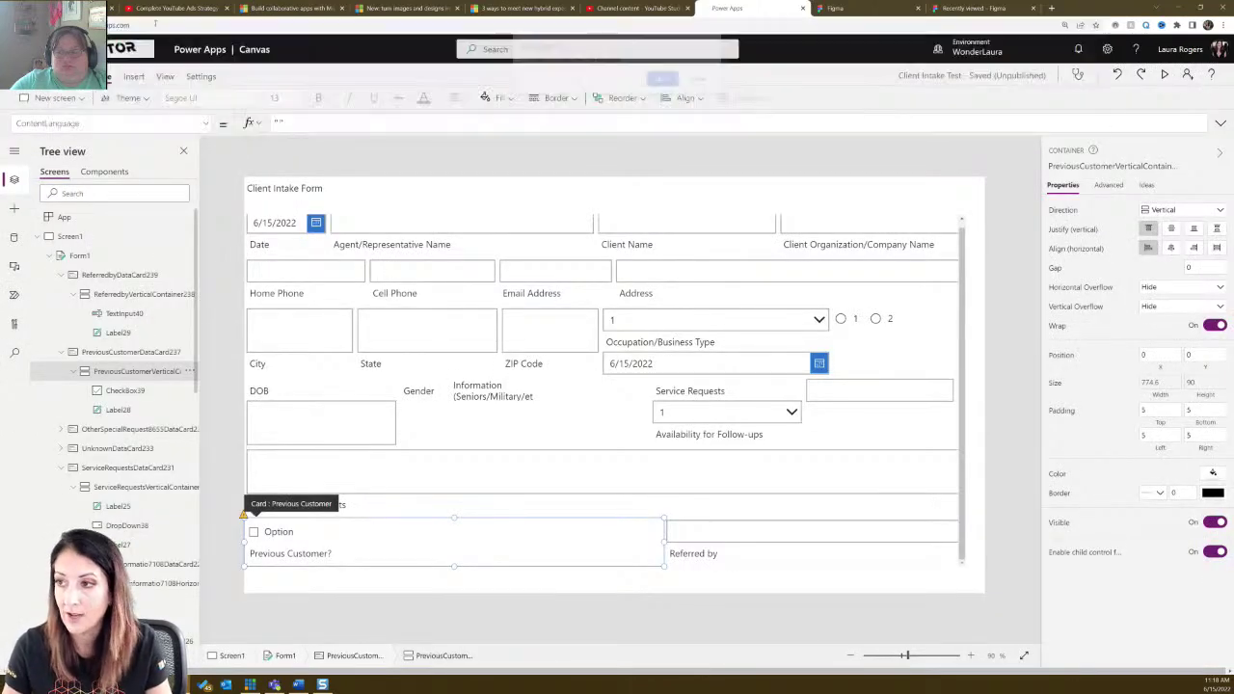
pyautogui.click(665, 79)
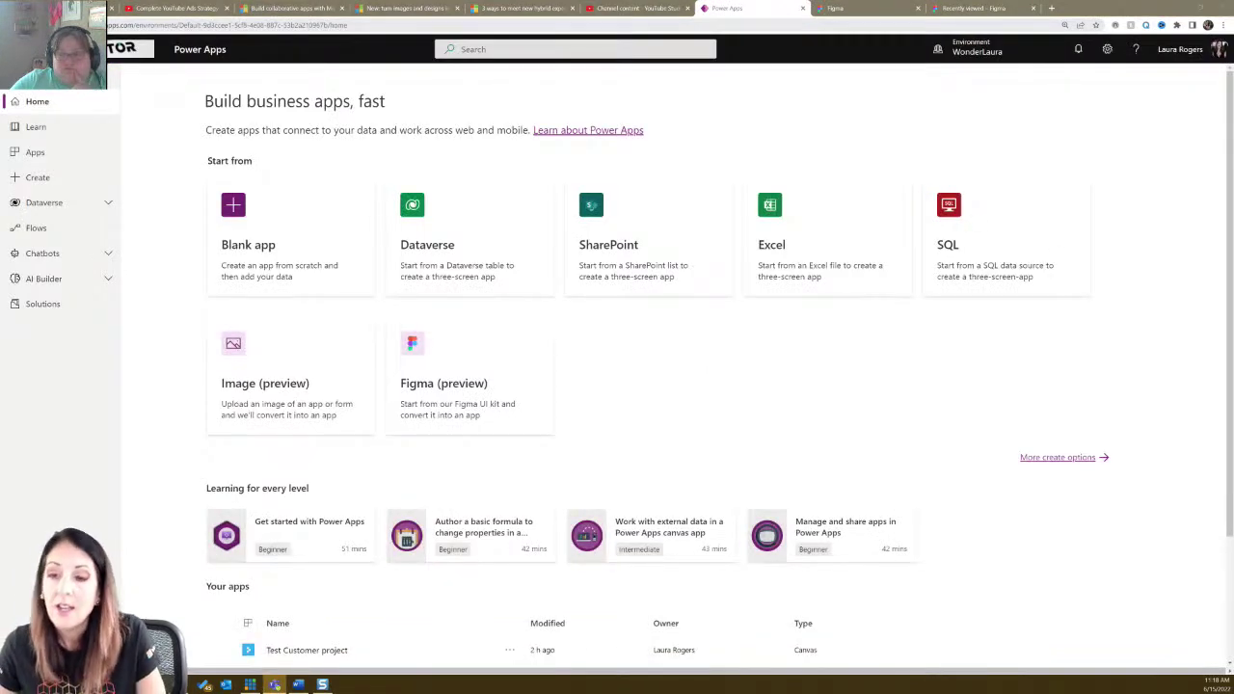
# Start an app from an image and upload clientIntake.png.
pyautogui.click(306, 368)
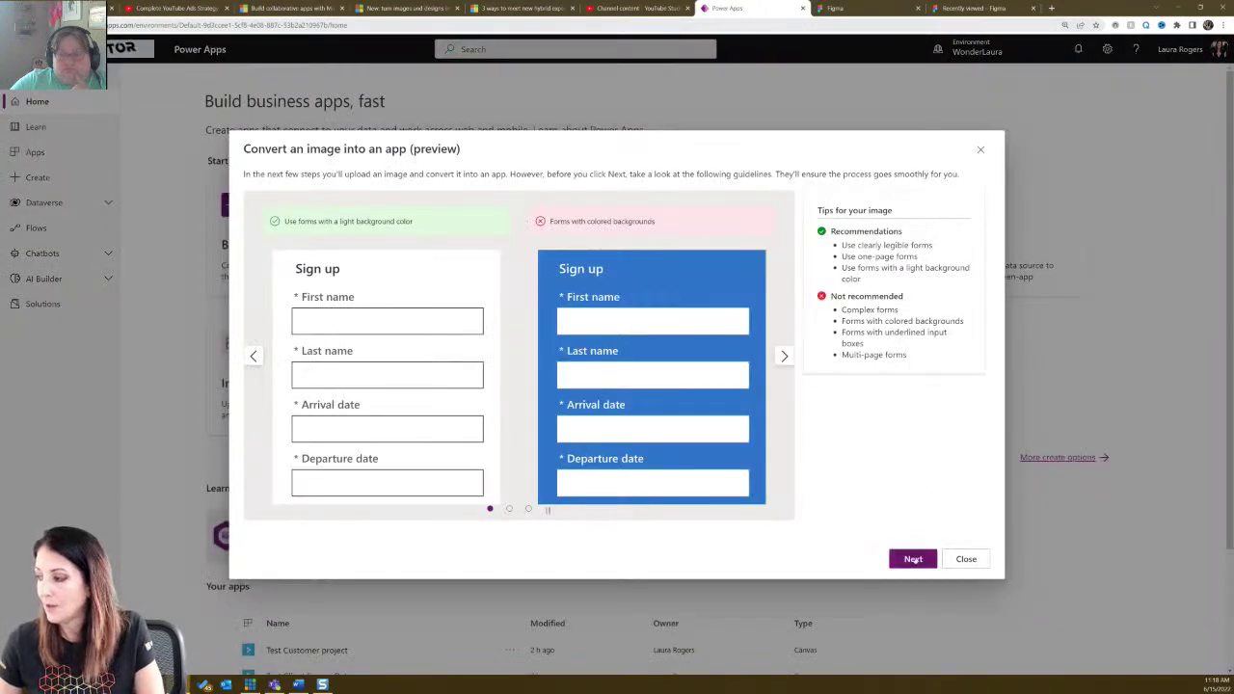
pyautogui.click(914, 560)
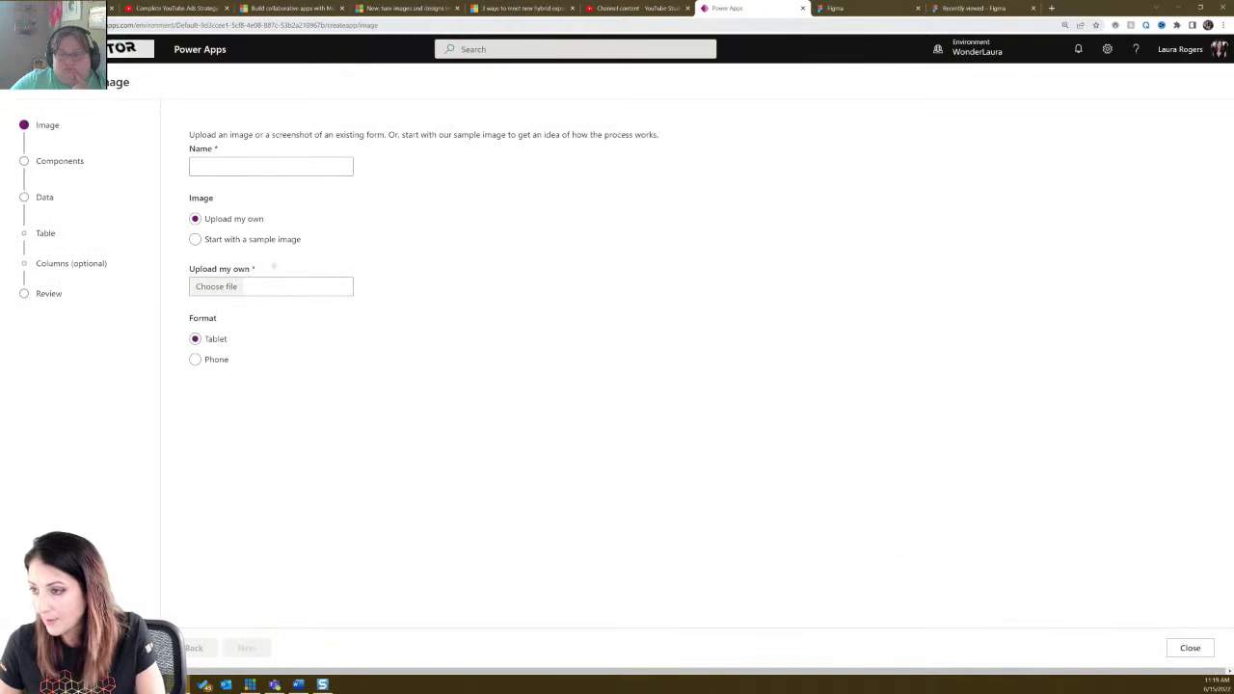
pyautogui.click(270, 286)
pyautogui.click(209, 96)
pyautogui.click(655, 559)
# Name the app 'Client Intake No Dataverse' and continue to component tagging.
pyautogui.click(280, 165)
pyautogui.write('Client')
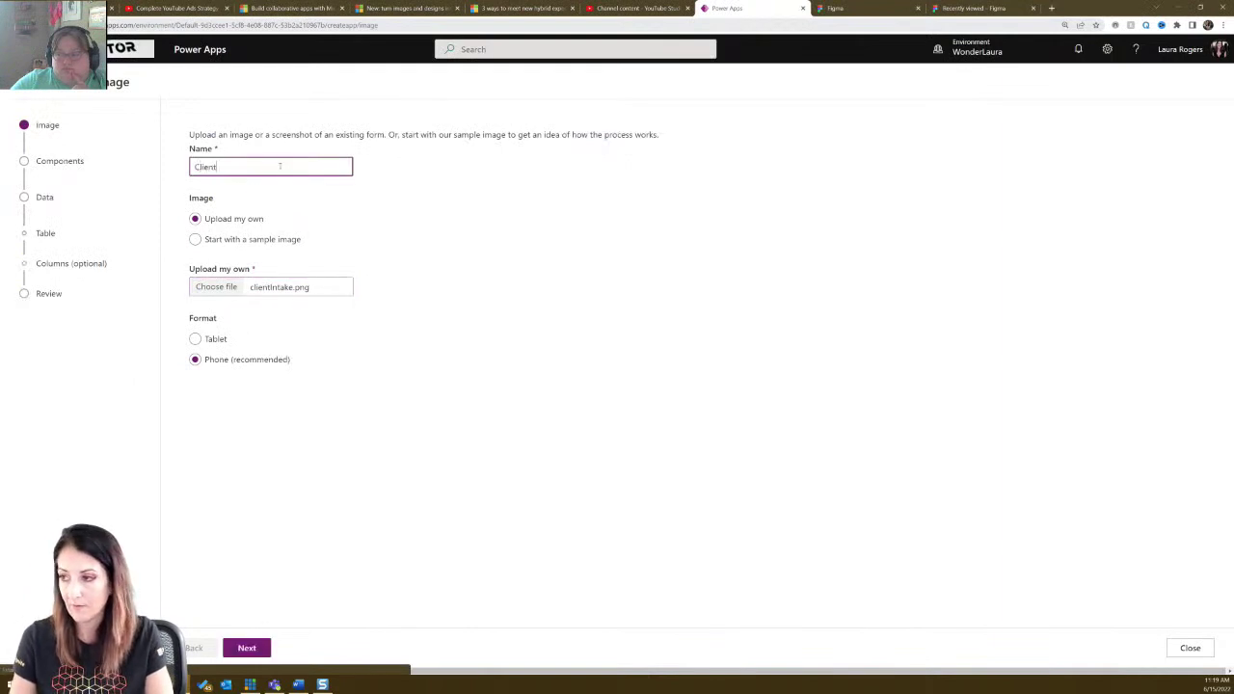
pyautogui.write(' Intake')
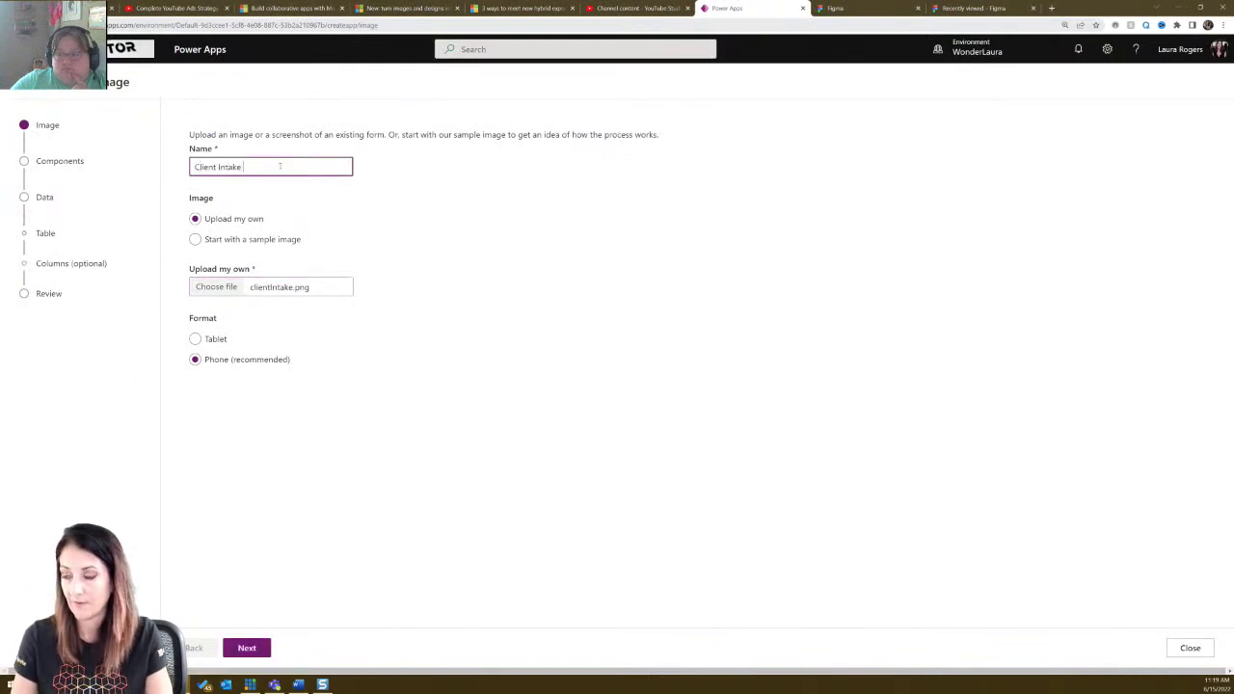
pyautogui.write(' No Dataverse')
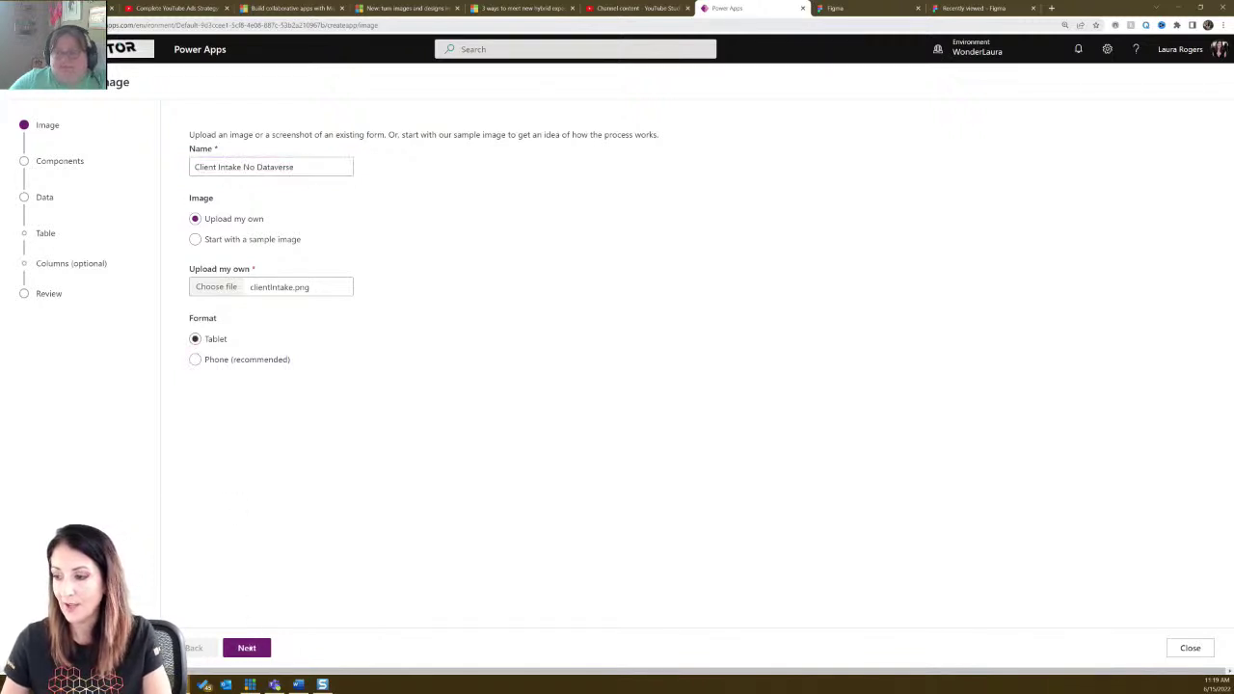
pyautogui.click(247, 648)
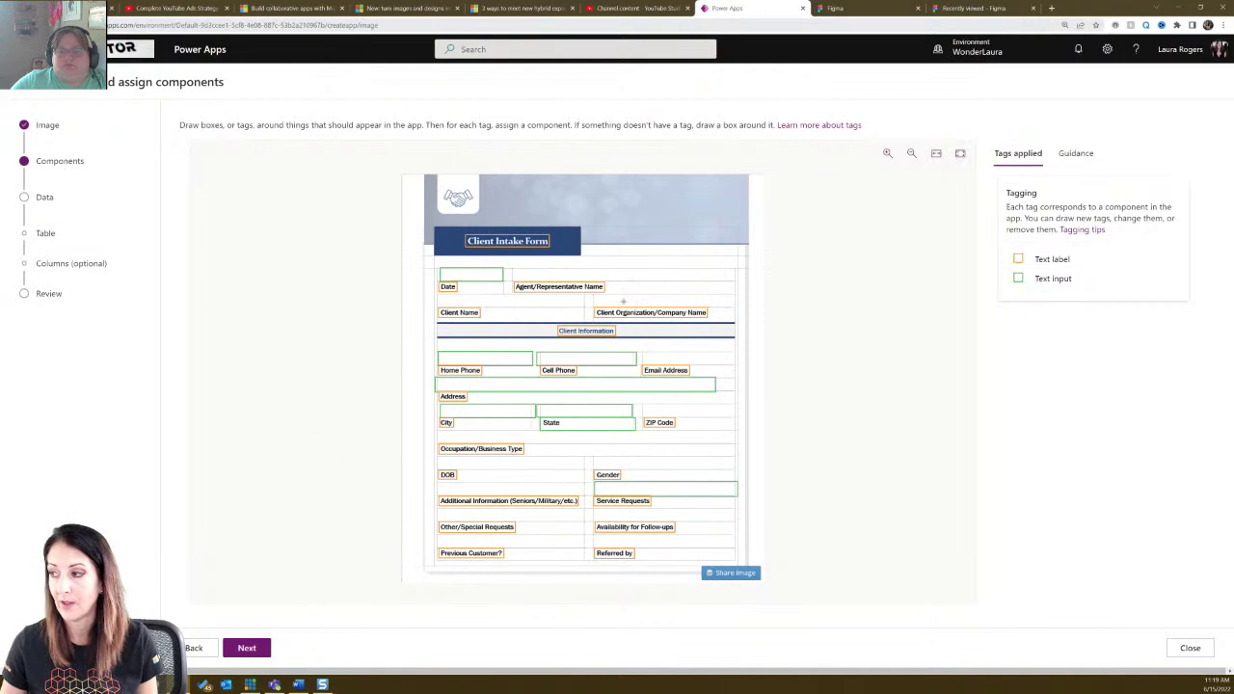
# Tag the Agent, Client Name and Client Organization input boxes as text inputs.
pyautogui.moveTo(515, 268); pyautogui.dragTo(735, 280)
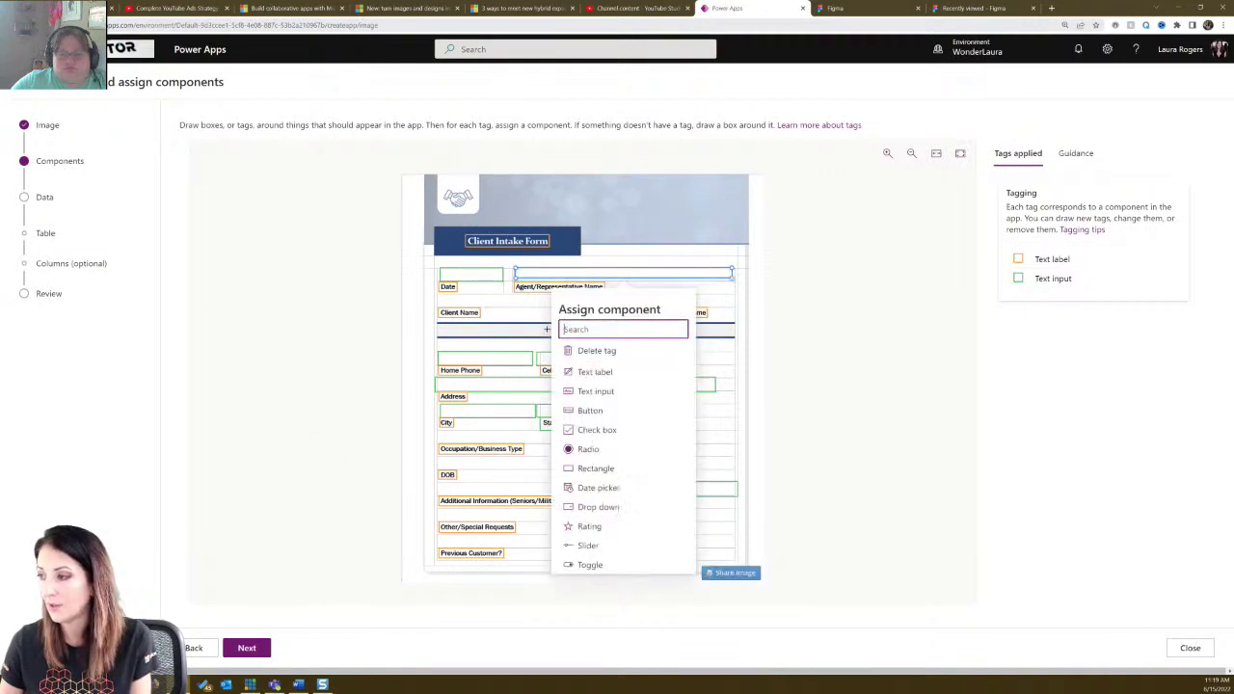
pyautogui.click(613, 391)
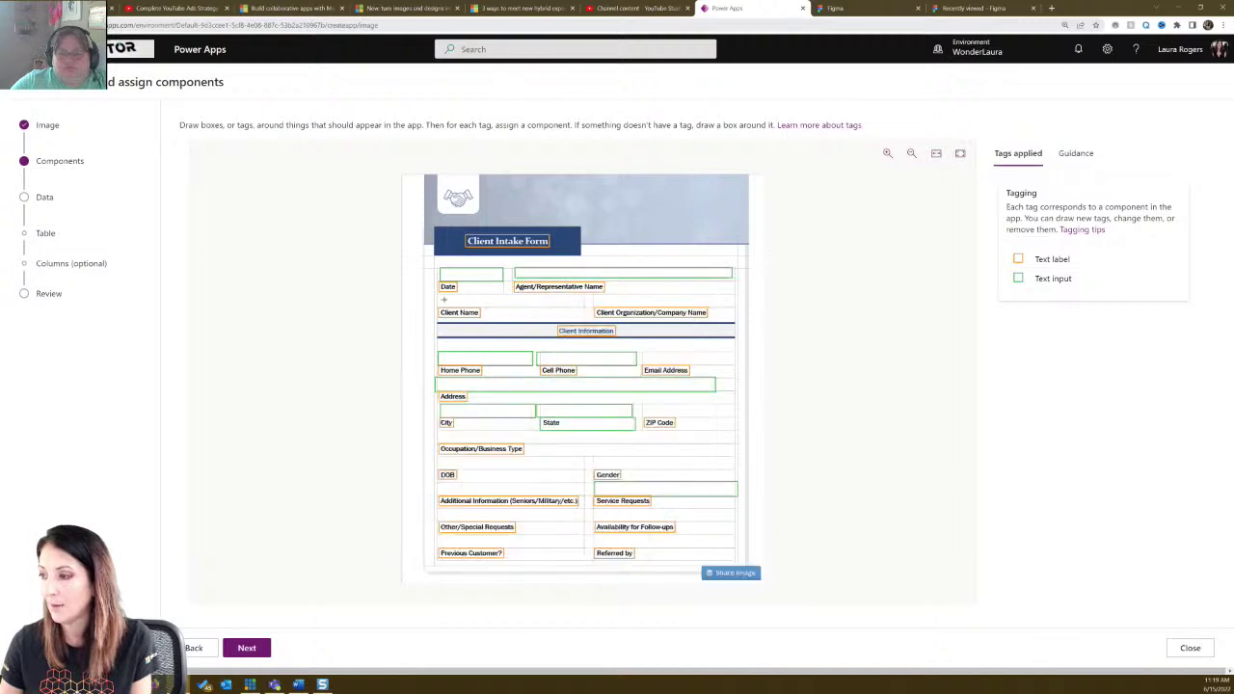
pyautogui.moveTo(436, 296); pyautogui.dragTo(579, 306)
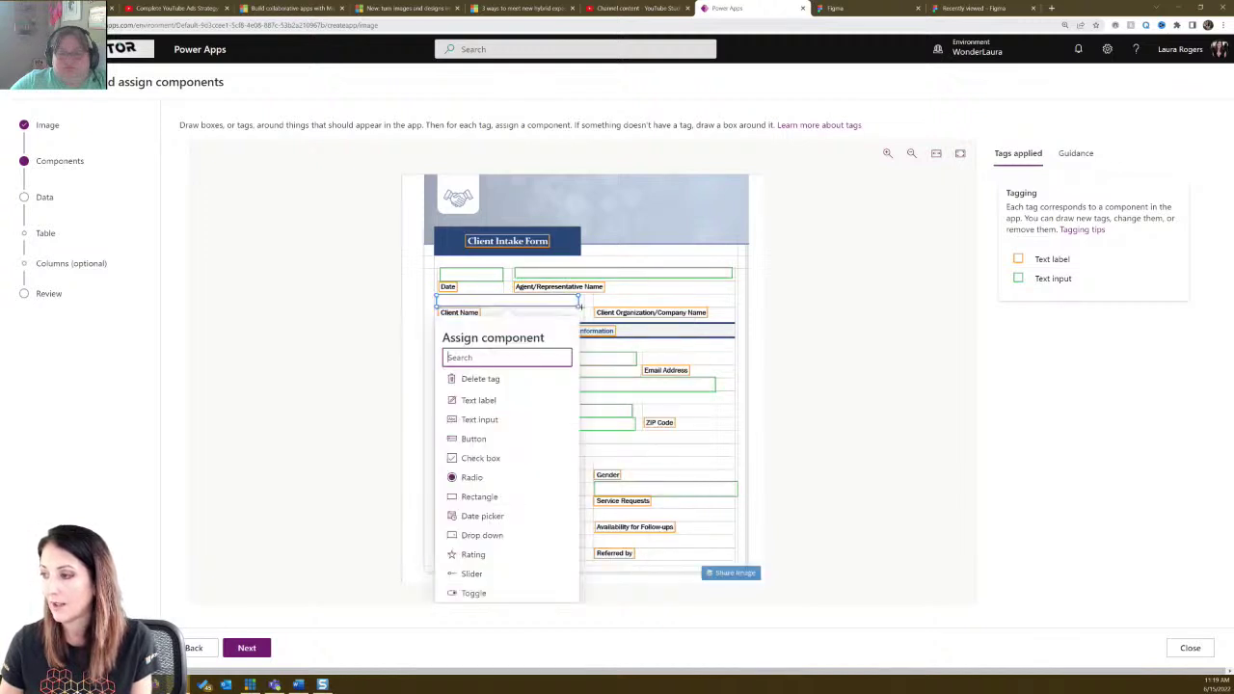
pyautogui.click(519, 423)
pyautogui.moveTo(594, 298); pyautogui.dragTo(733, 306)
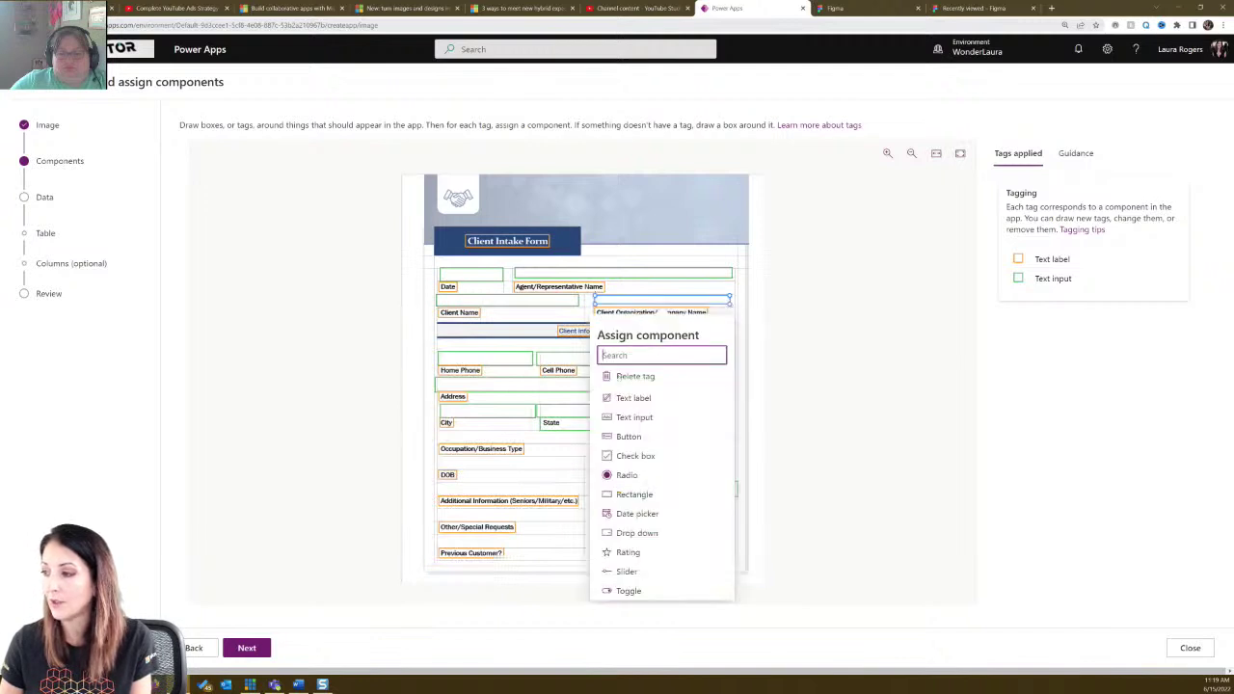
pyautogui.click(637, 416)
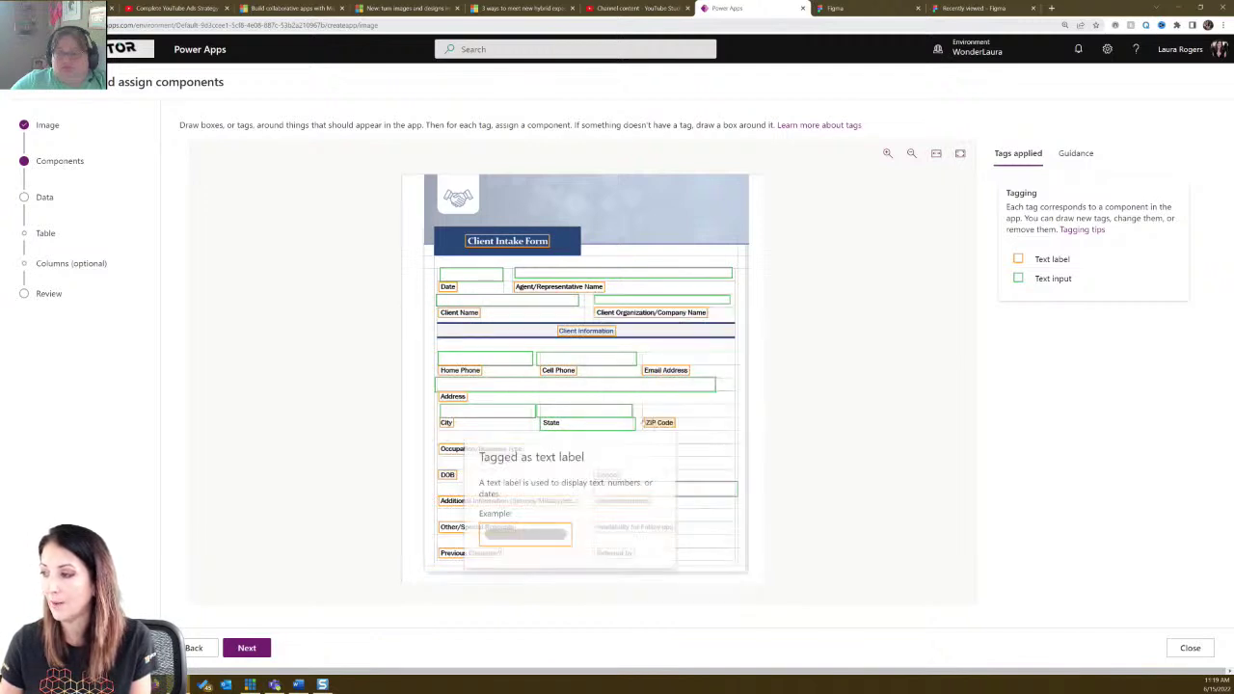
# Tag the Email Address and Occupation/Business Type fields as text inputs.
pyautogui.click(477, 358)
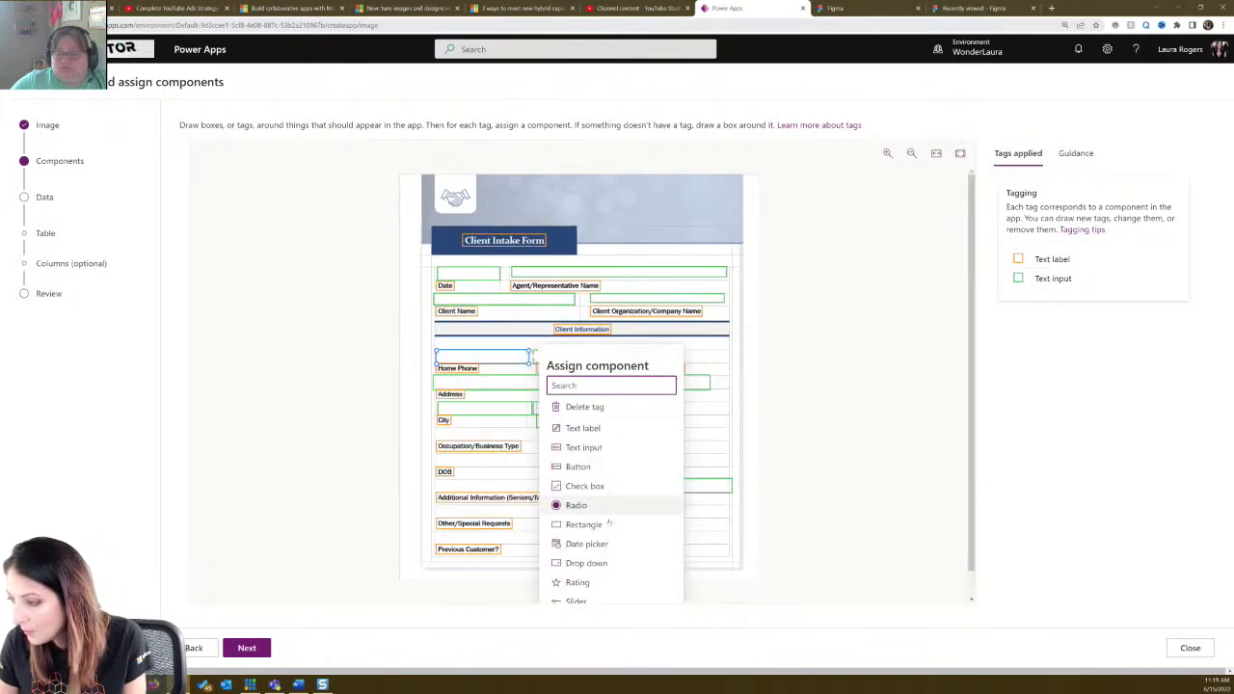
pyautogui.scroll(-1, 608, 487)
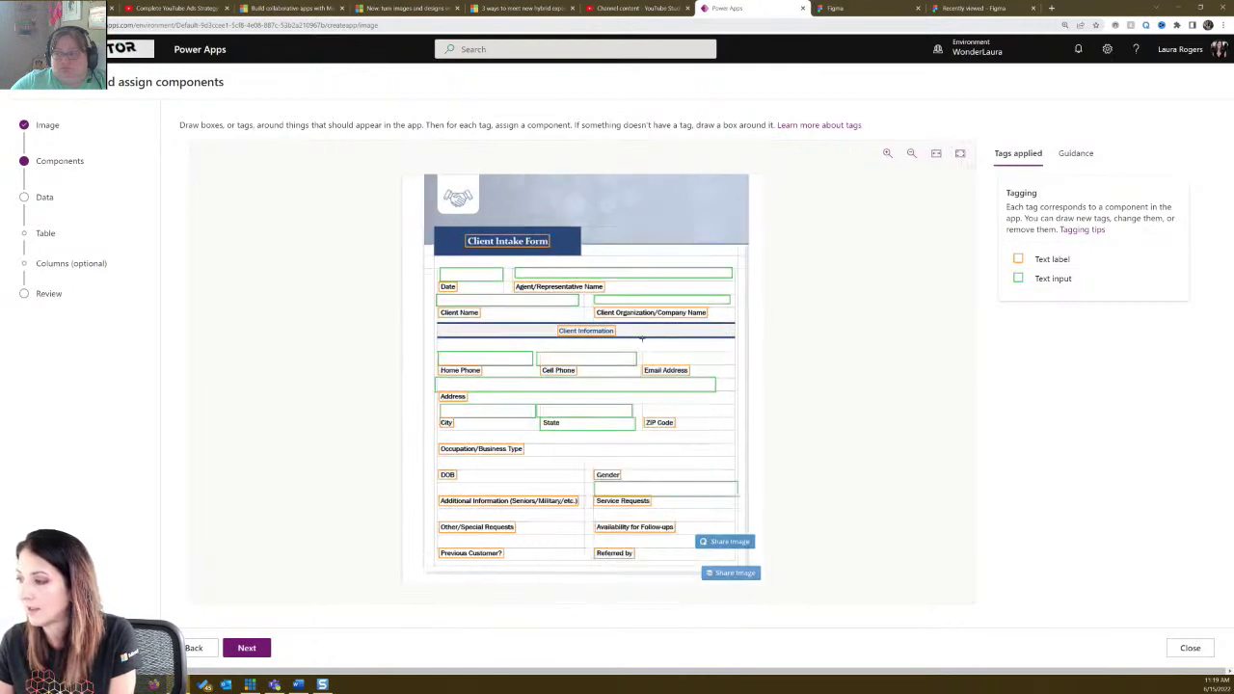
pyautogui.scroll(1, 652, 355)
pyautogui.moveTo(642, 351); pyautogui.dragTo(734, 366)
pyautogui.click(569, 448)
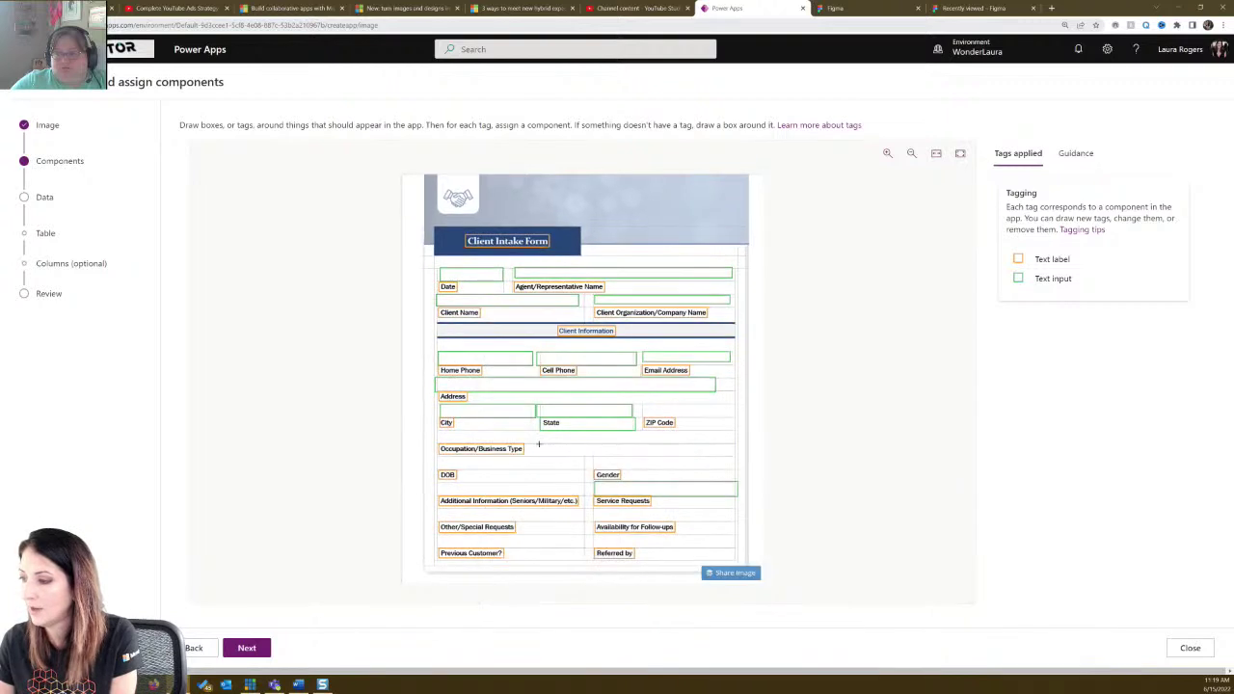
pyautogui.moveTo(439, 429); pyautogui.dragTo(660, 445)
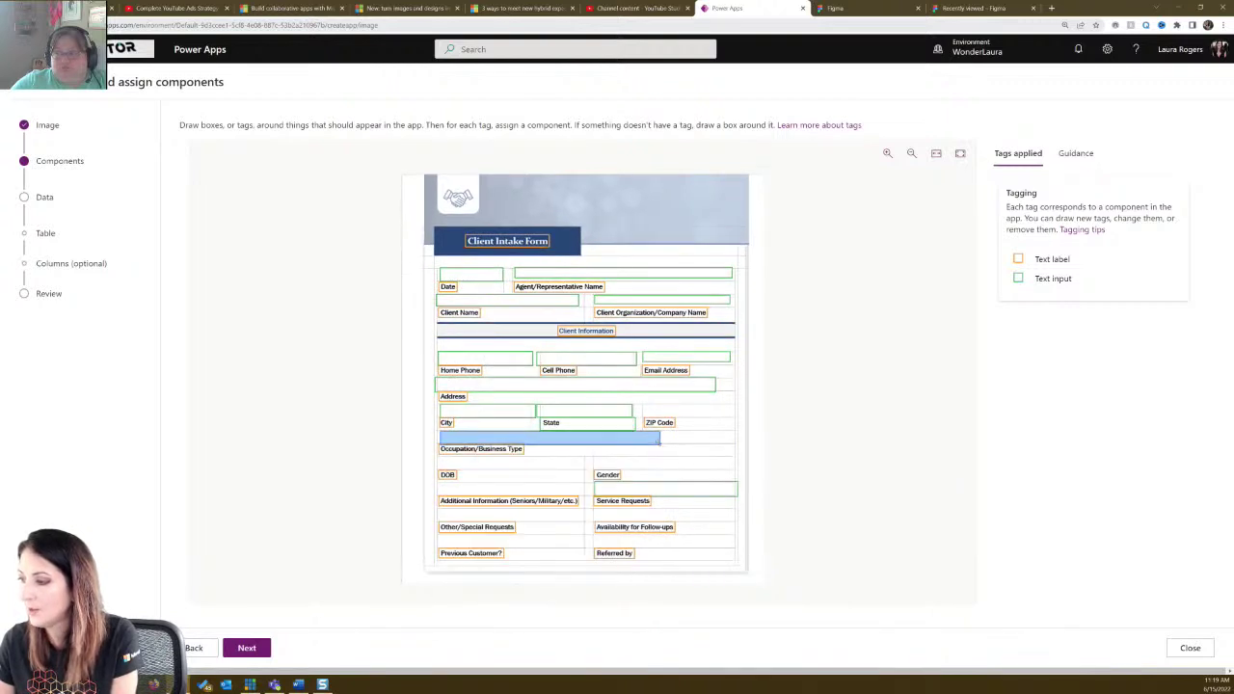
pyautogui.click(540, 241)
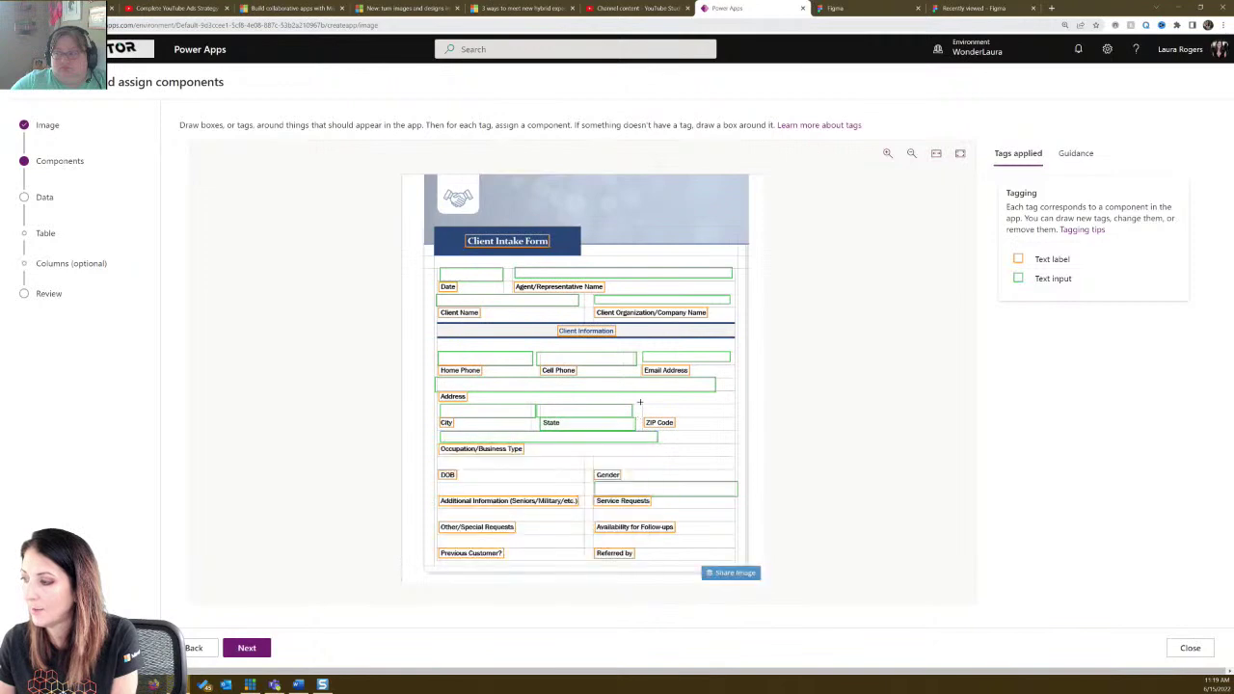
# Retag State as a text label, tag ZIP Code as a text input, and outline the DOB box.
pyautogui.click(584, 423)
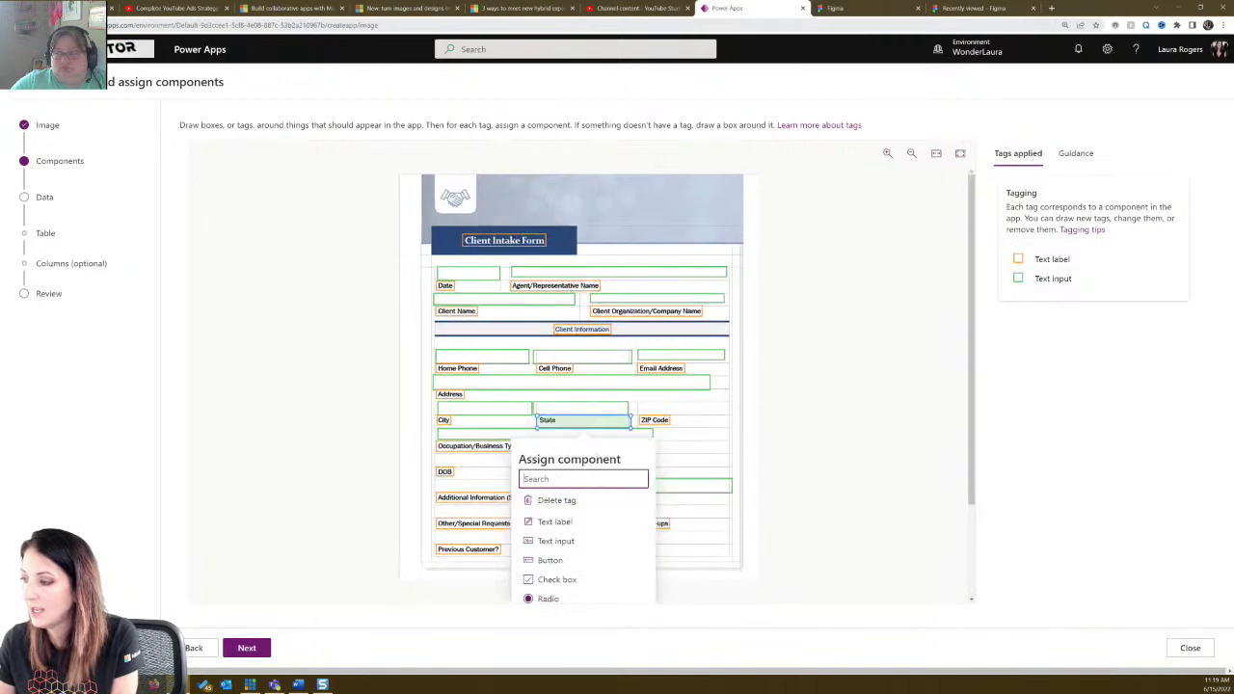
pyautogui.click(579, 523)
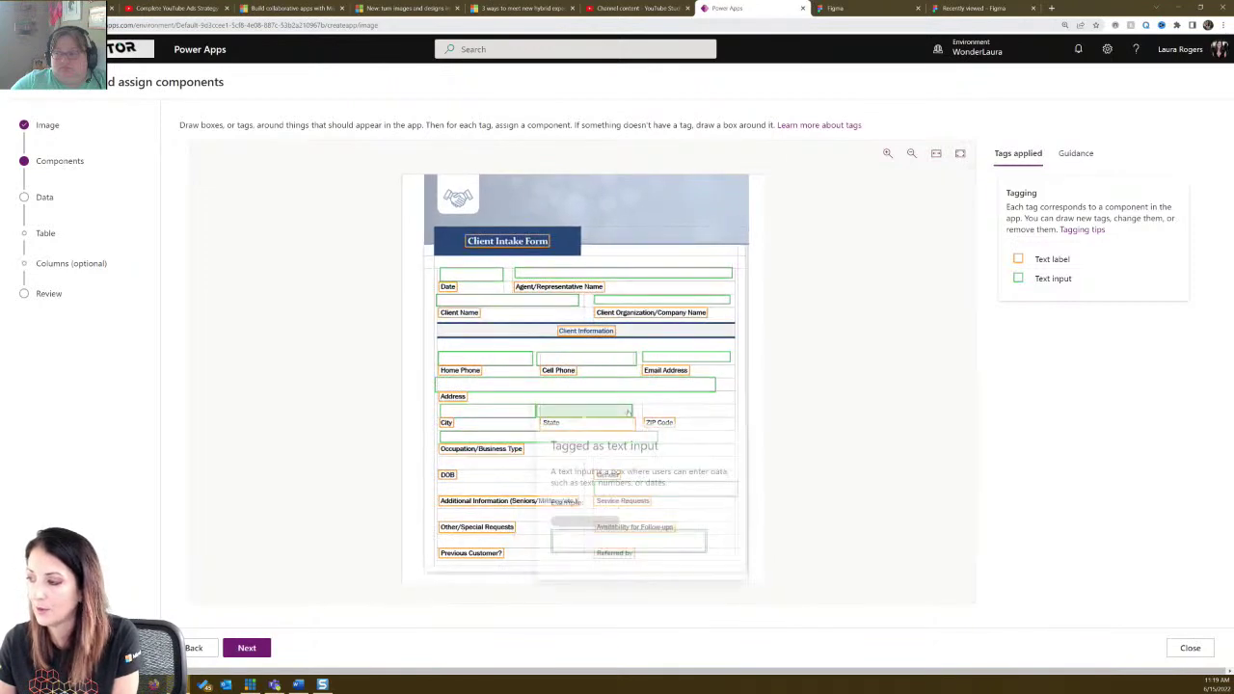
pyautogui.moveTo(645, 405); pyautogui.dragTo(734, 412)
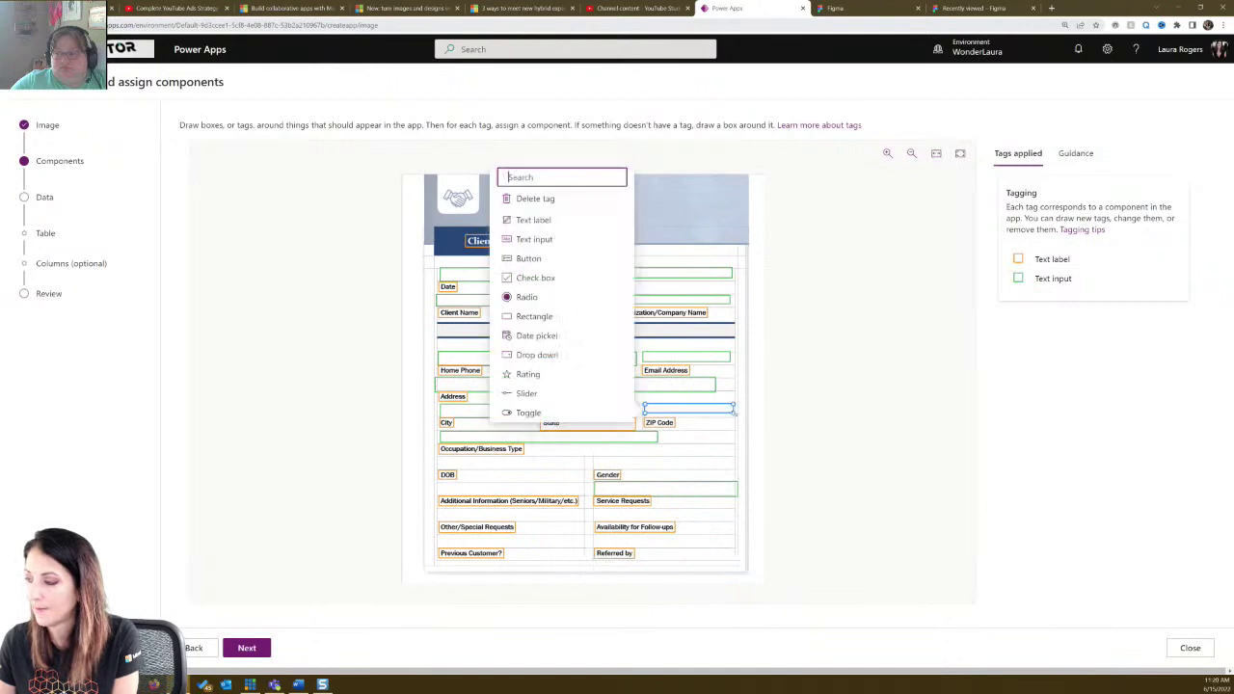
pyautogui.click(536, 239)
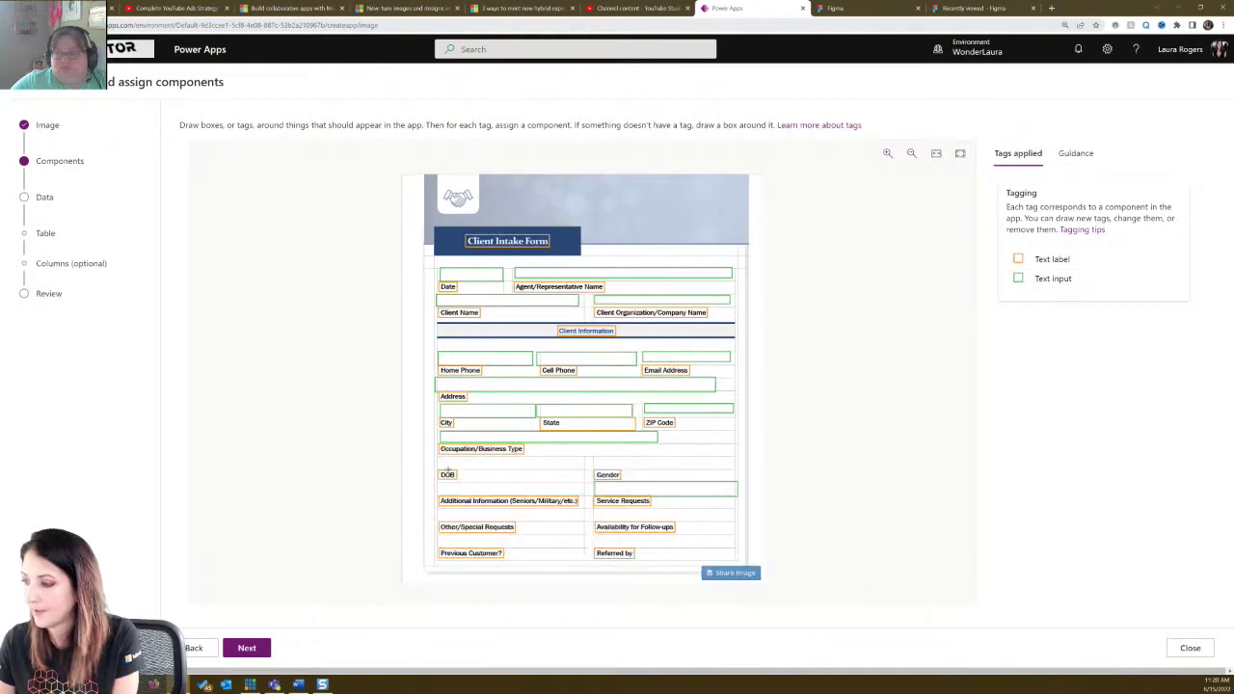
pyautogui.moveTo(568, 469); pyautogui.dragTo(578, 470)
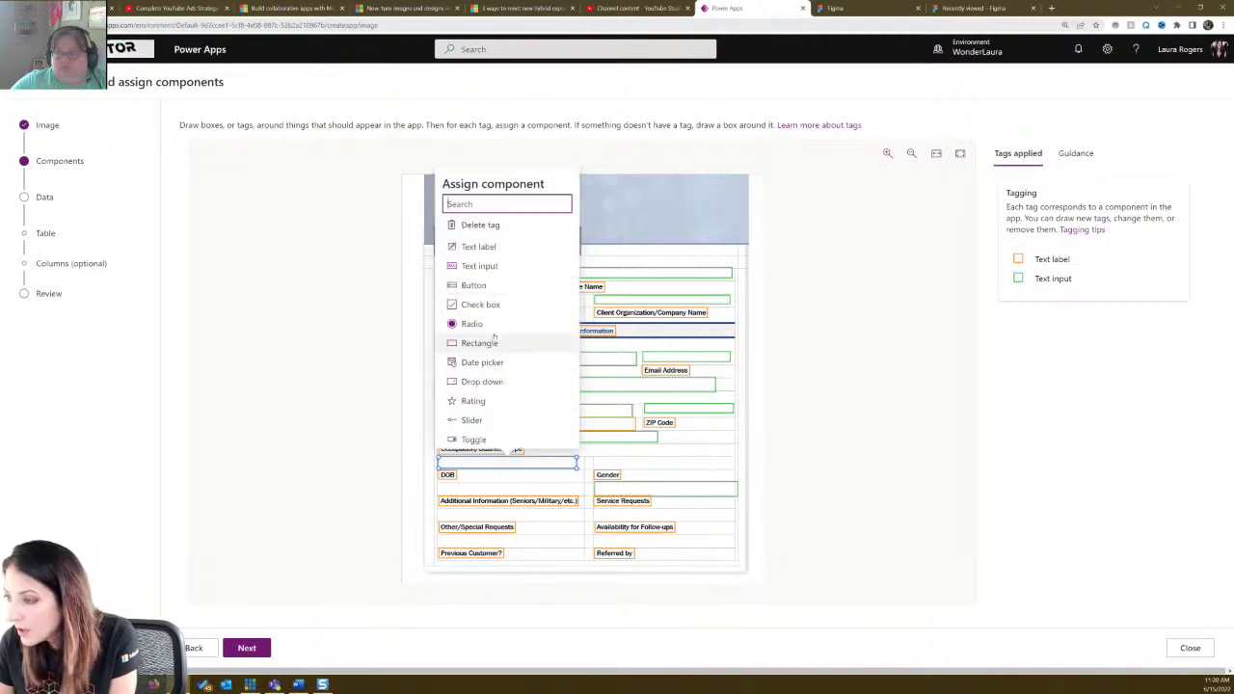
# Make DOB a date picker, Gender a radio, and Additional Information and Special Requests text inputs.
pyautogui.click(487, 361)
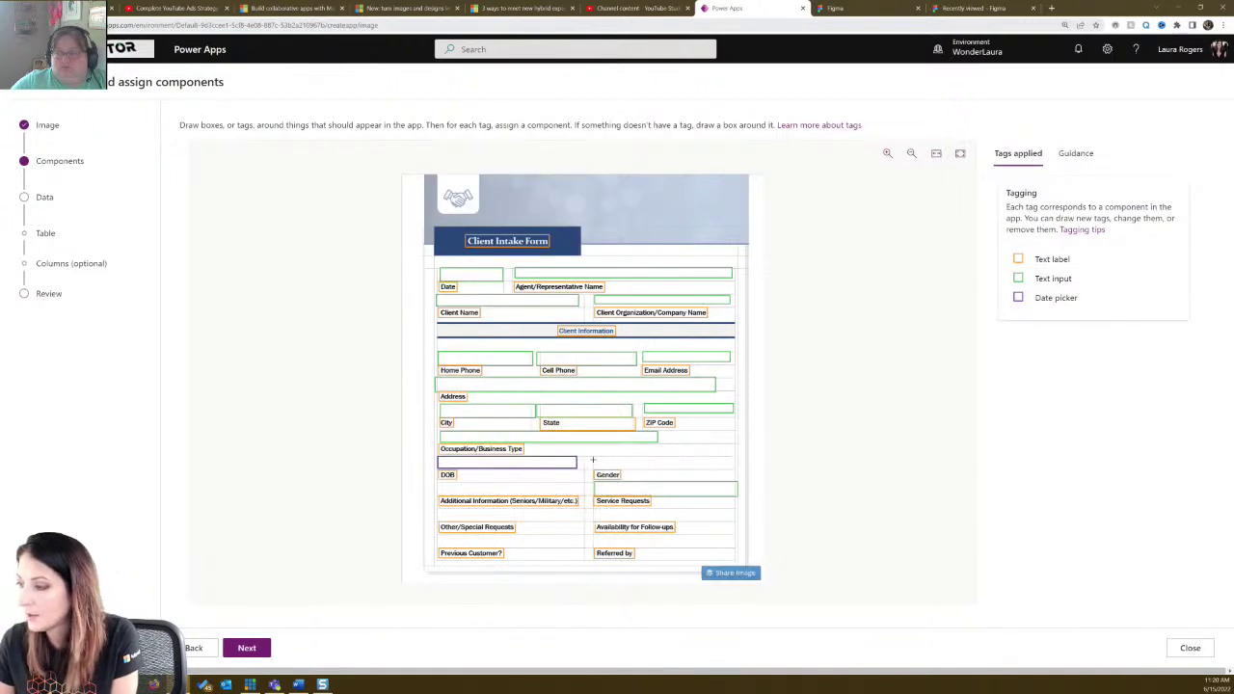
pyautogui.moveTo(592, 458); pyautogui.dragTo(734, 468)
pyautogui.click(627, 323)
pyautogui.moveTo(437, 483); pyautogui.dragTo(577, 493)
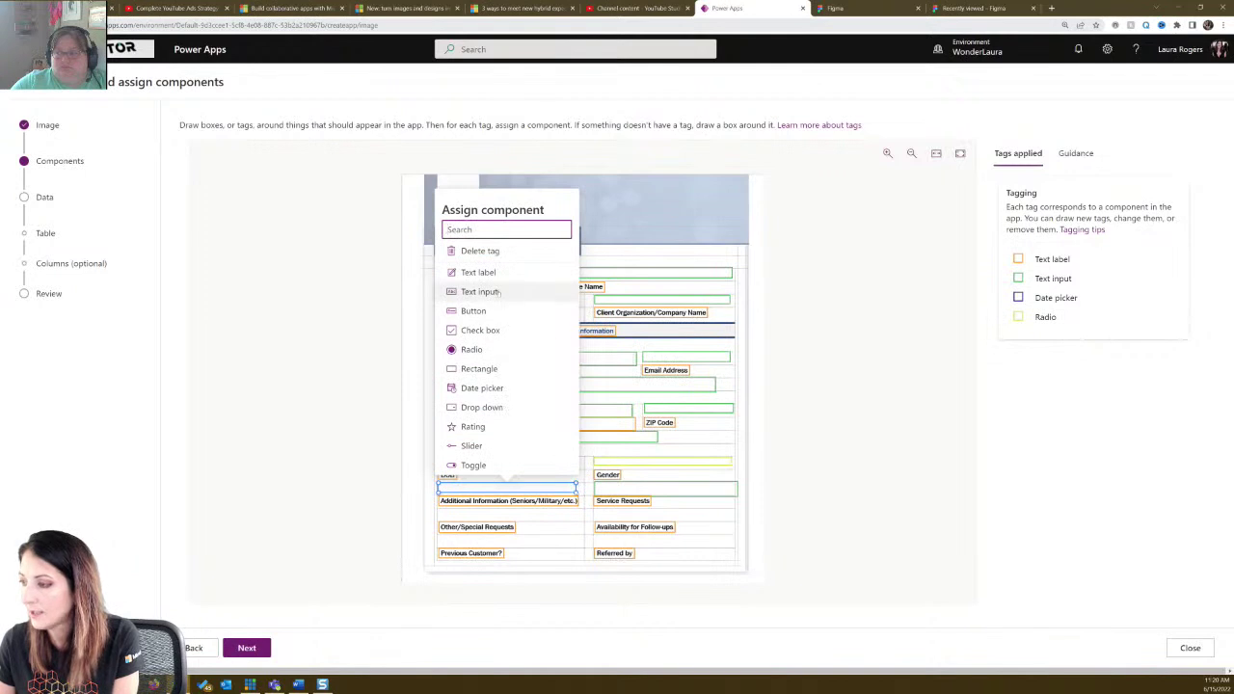
pyautogui.click(483, 388)
pyautogui.moveTo(439, 510); pyautogui.dragTo(579, 521)
pyautogui.click(480, 318)
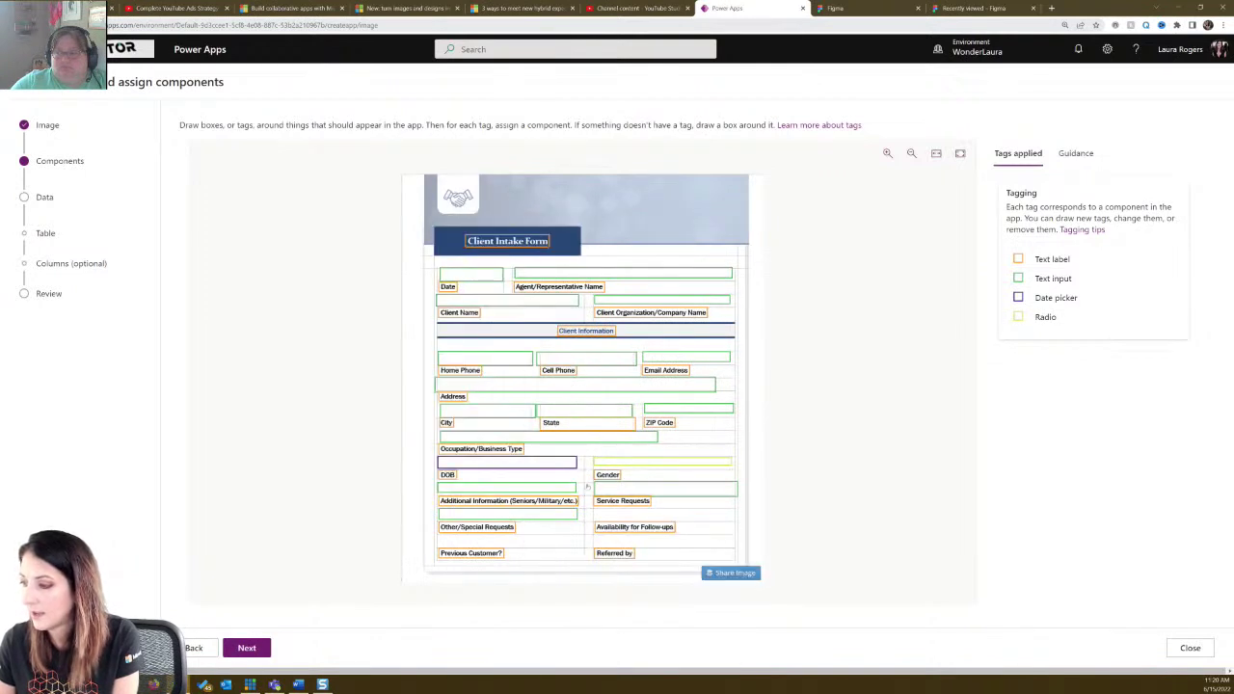
# Tag Availability as a drop down, Previous Customer as a check box, Referred by as text input.
pyautogui.moveTo(595, 508); pyautogui.dragTo(735, 521)
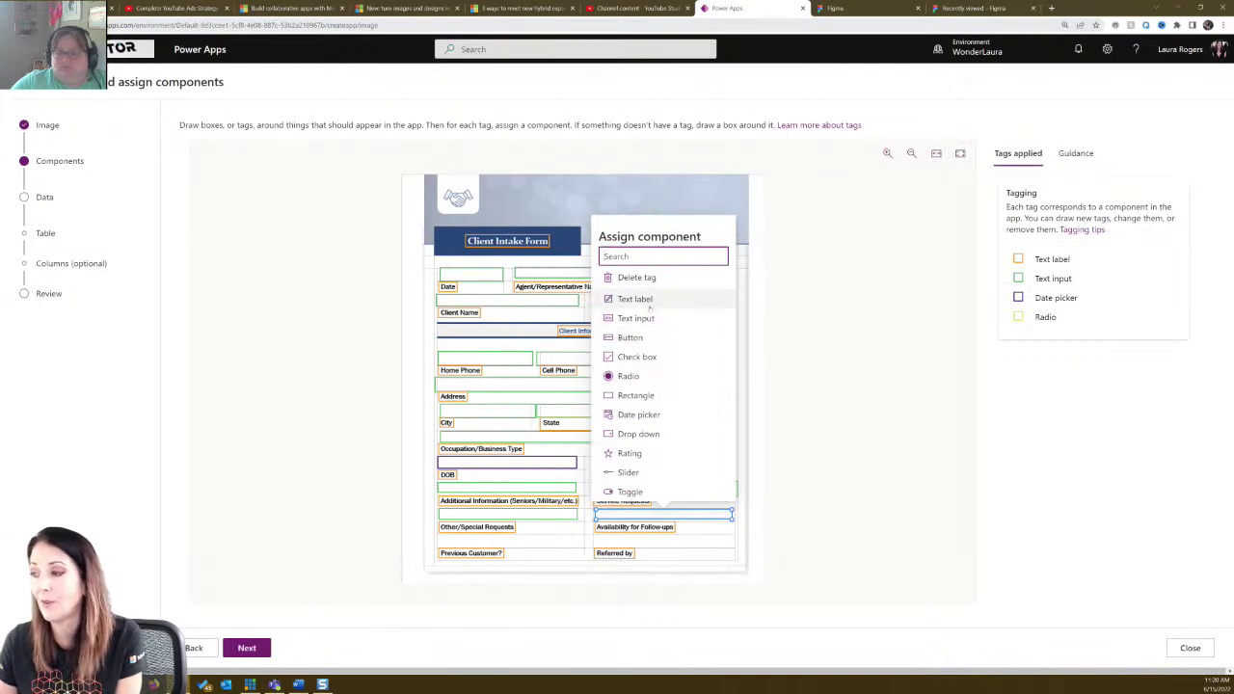
pyautogui.click(638, 434)
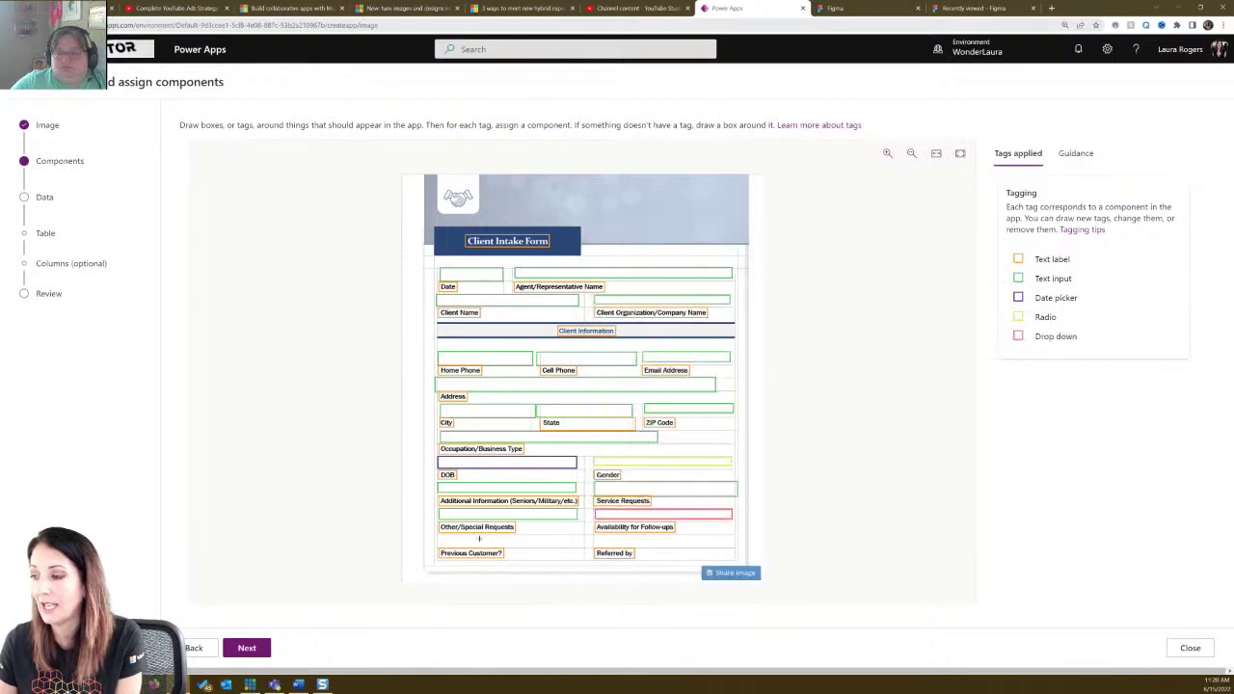
pyautogui.moveTo(441, 534); pyautogui.dragTo(576, 545)
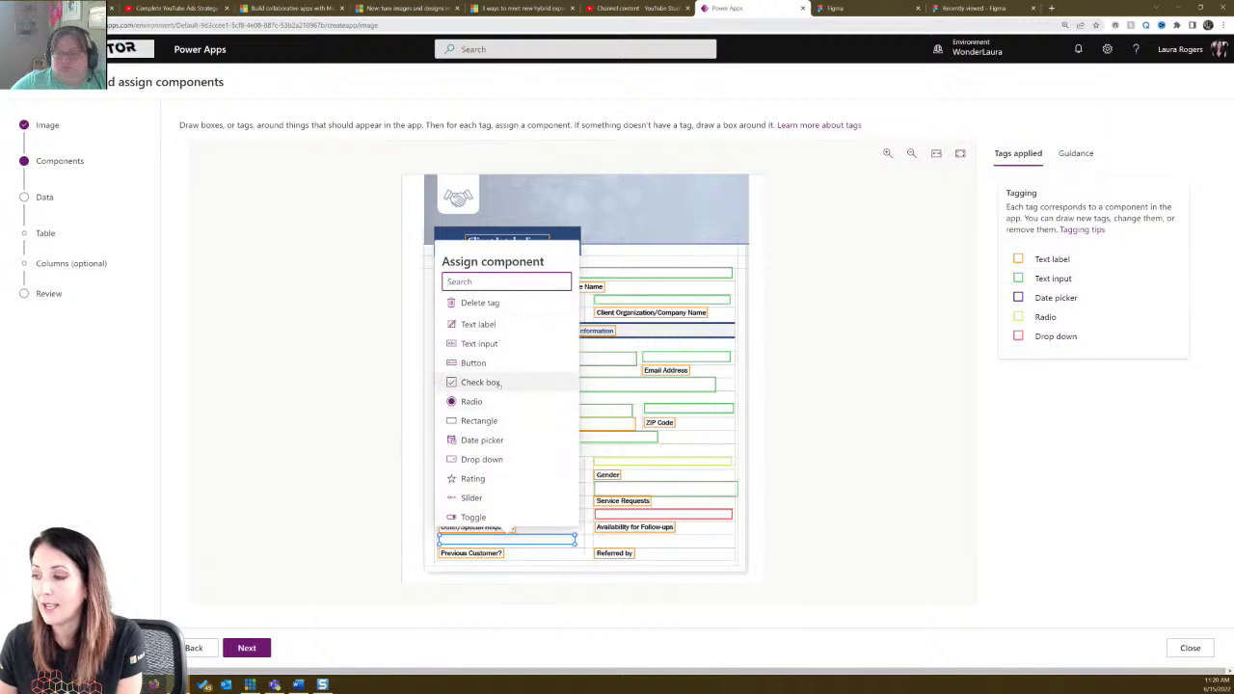
pyautogui.click(501, 382)
pyautogui.moveTo(593, 533); pyautogui.dragTo(724, 546)
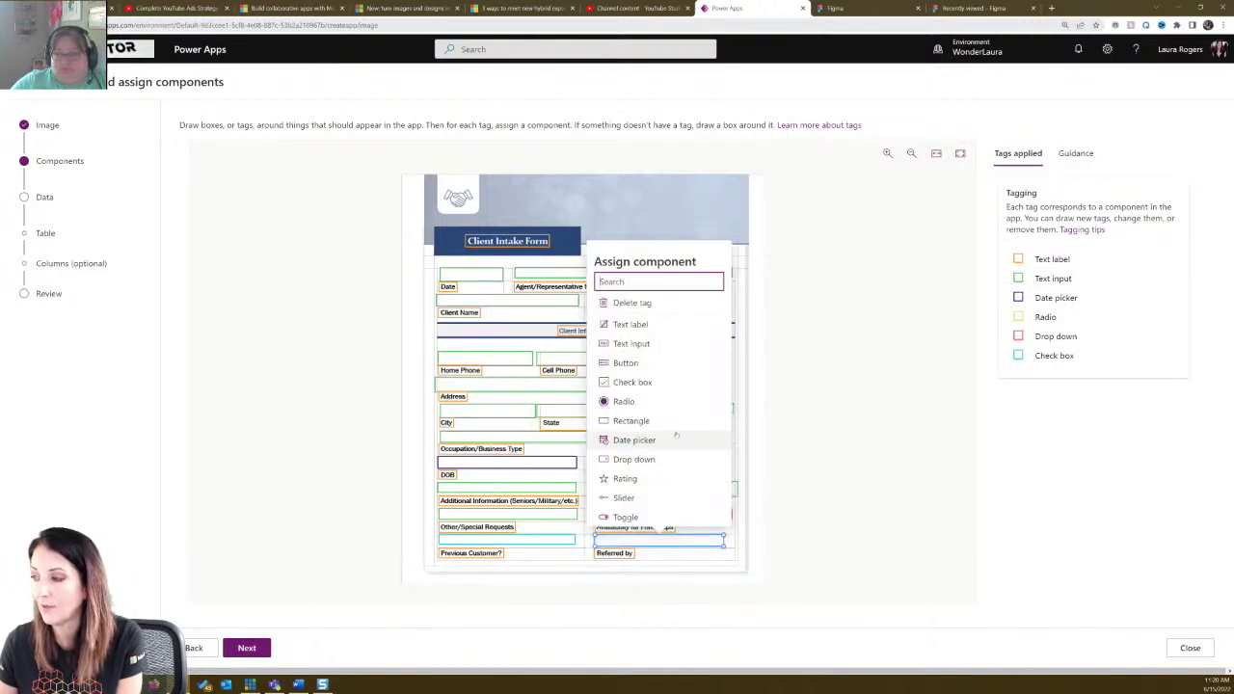
pyautogui.click(644, 344)
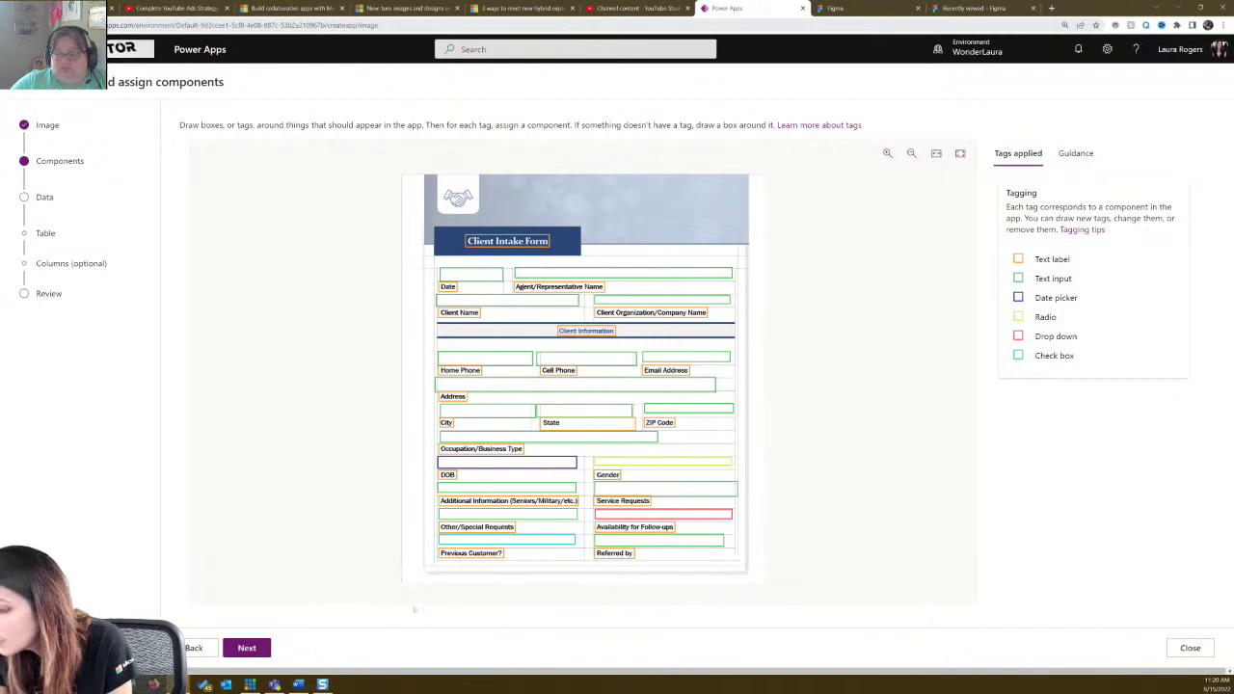
pyautogui.click(247, 649)
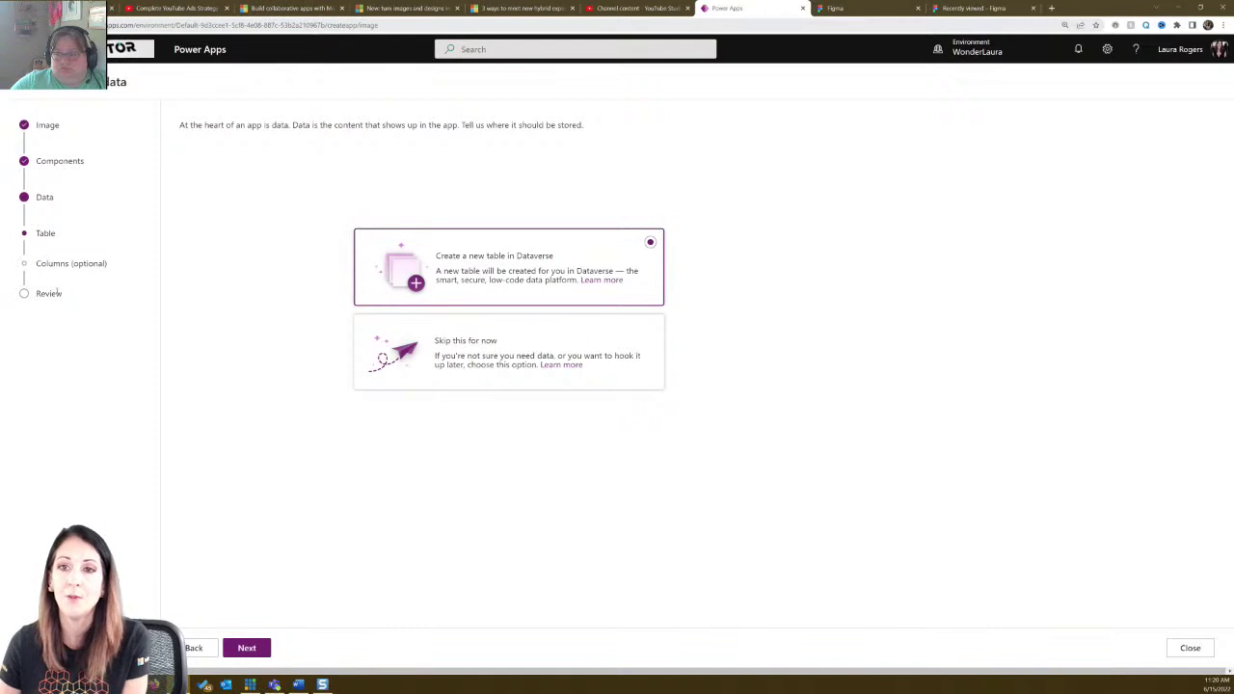
# Skip the Dataverse table and create the Client Intake No Dataverse canvas app.
pyautogui.click(497, 342)
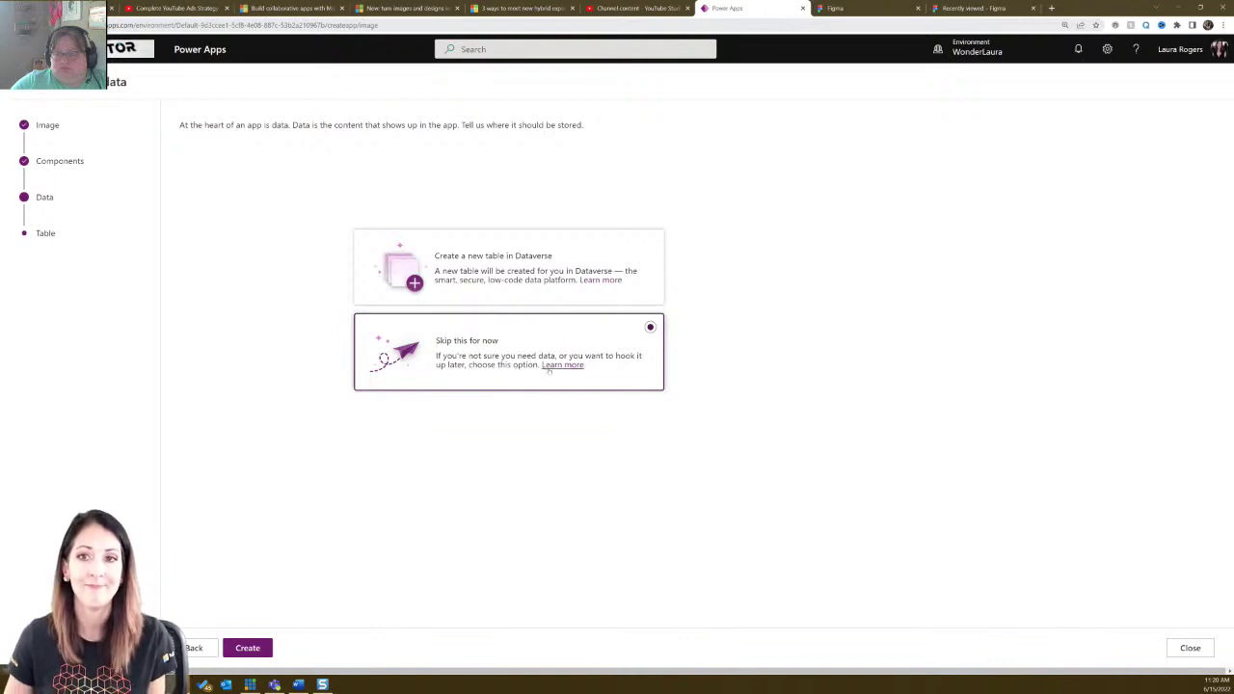
pyautogui.click(248, 648)
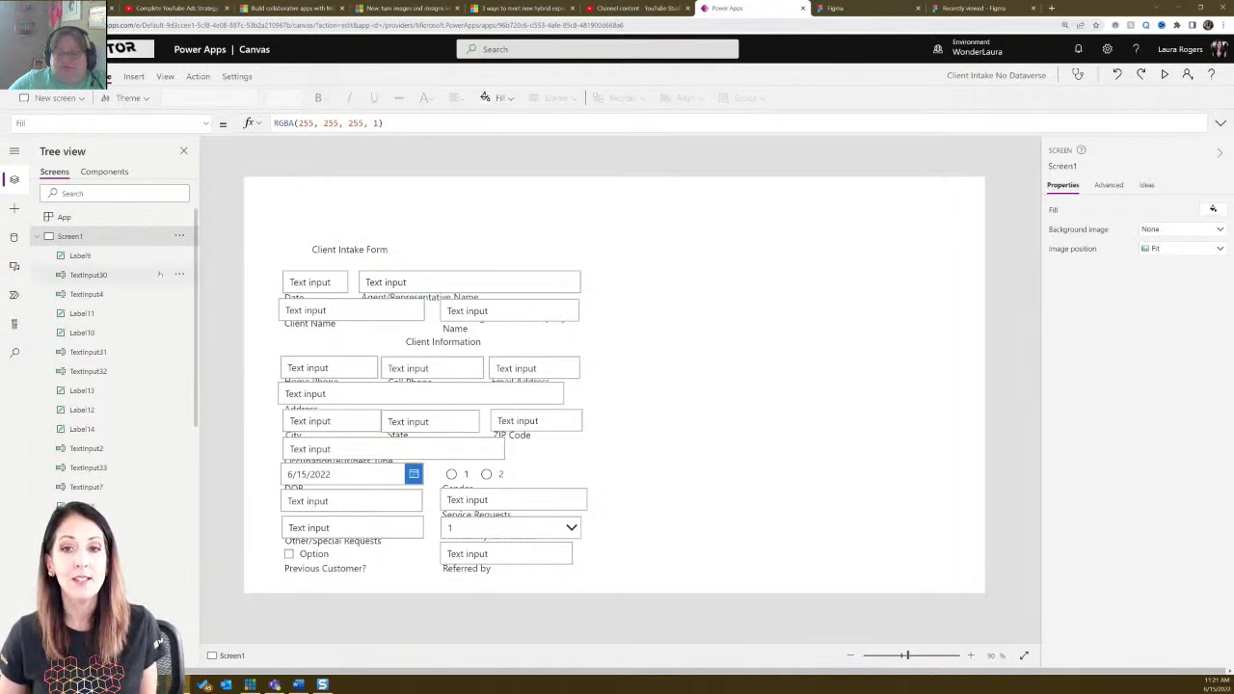
pyautogui.scroll(-3, 160, 275)
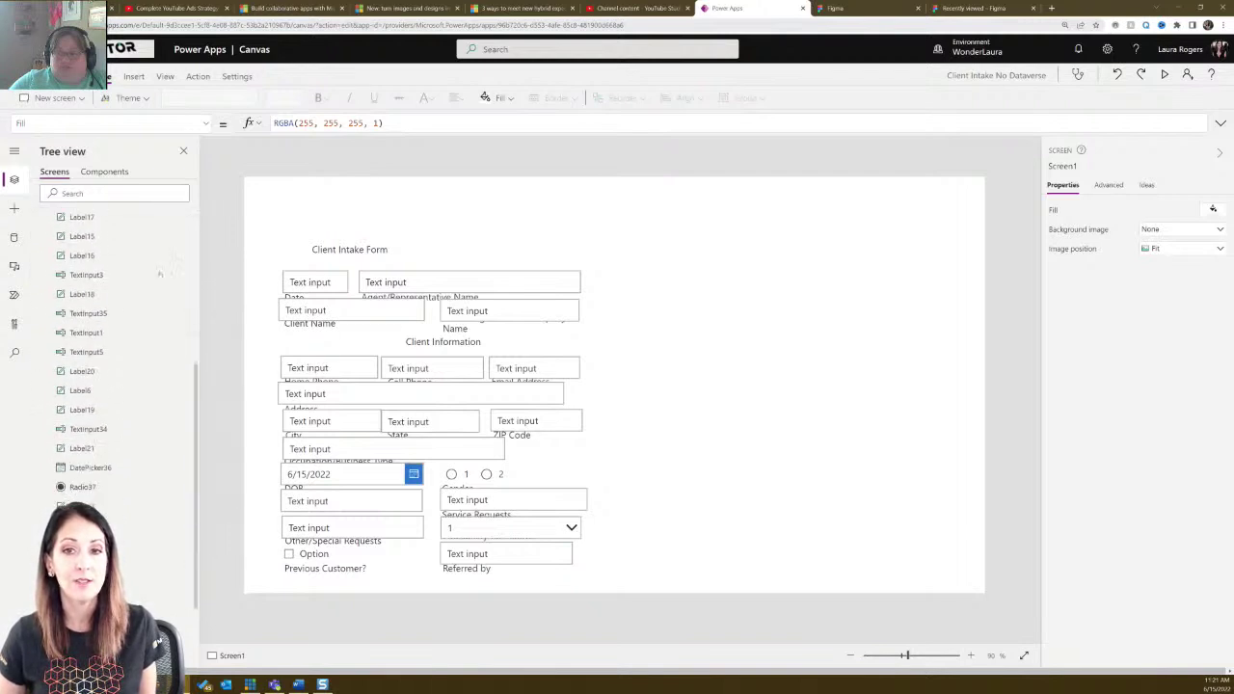
pyautogui.scroll(3, 160, 274)
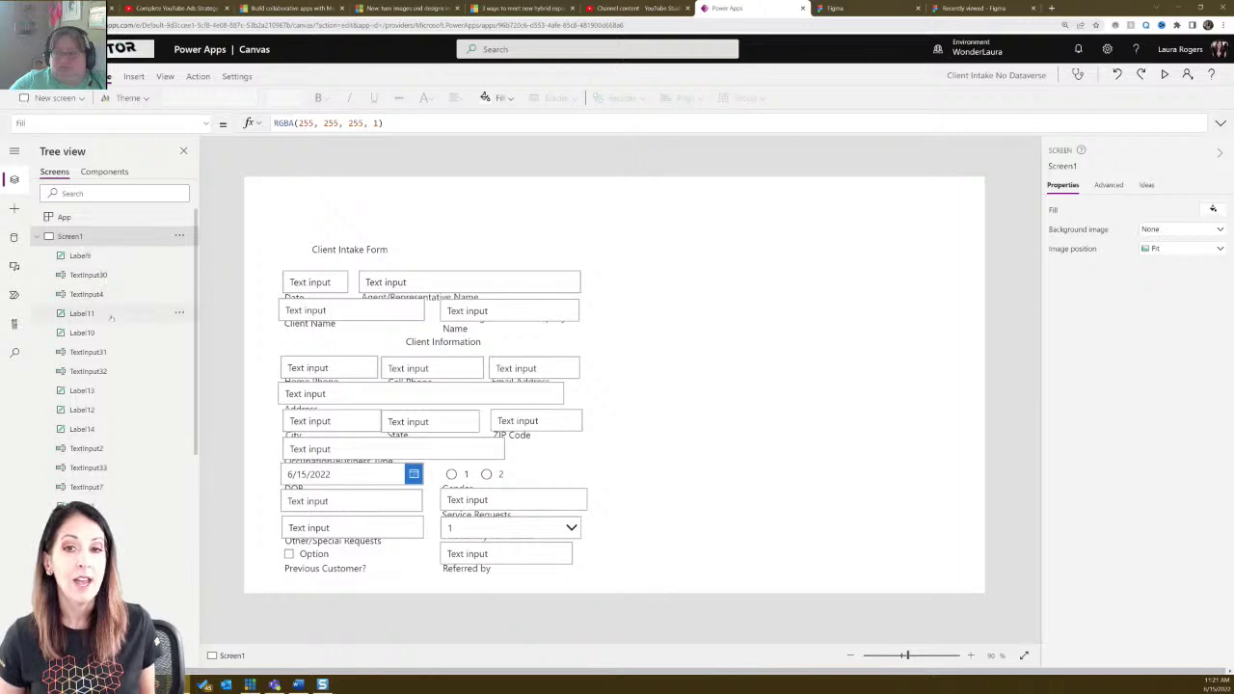
pyautogui.click(105, 258)
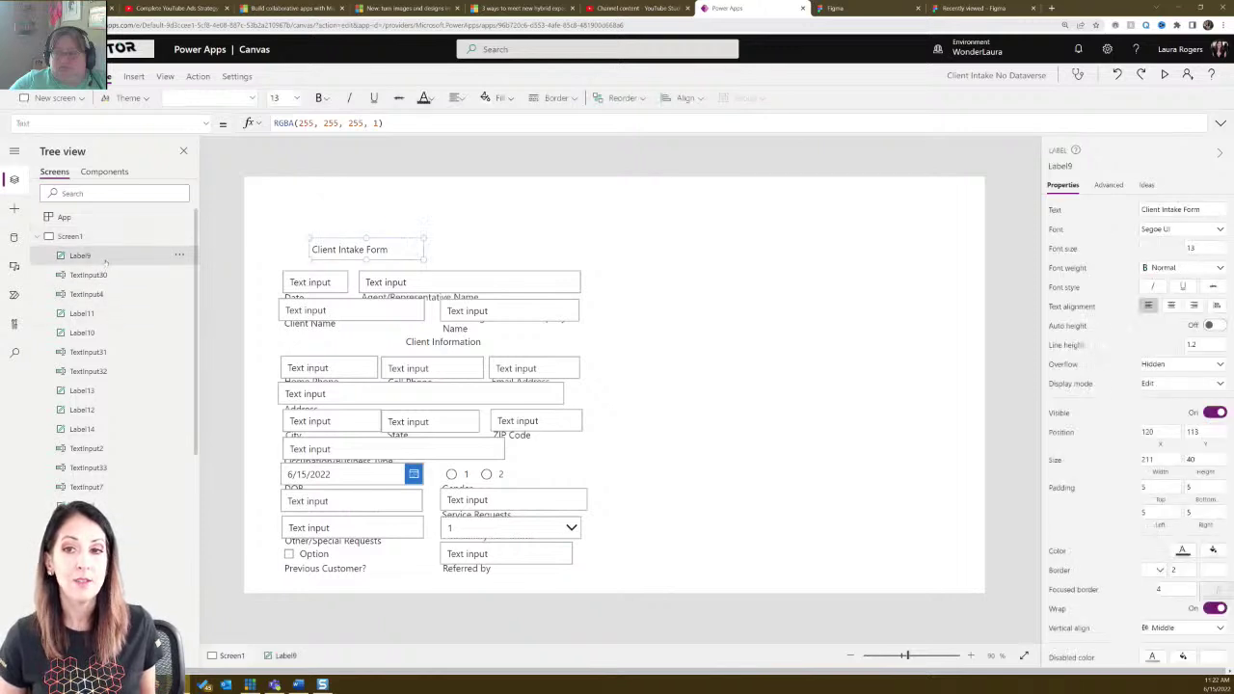
pyautogui.click(97, 275)
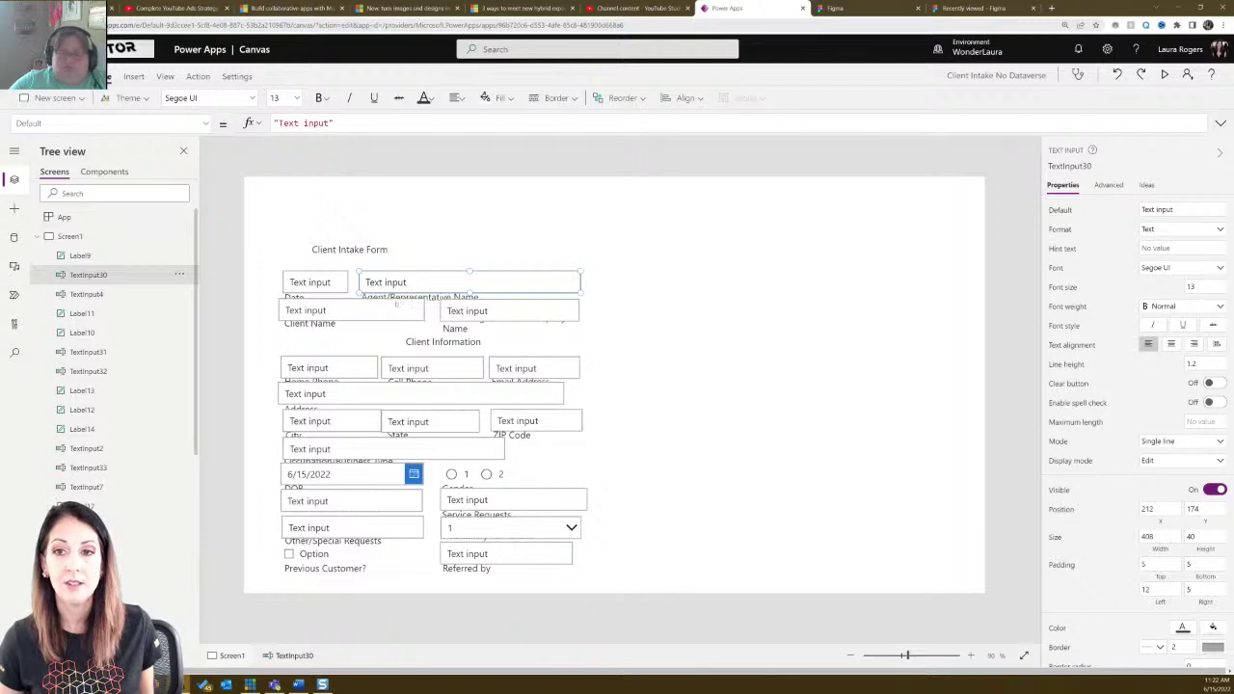
pyautogui.click(637, 320)
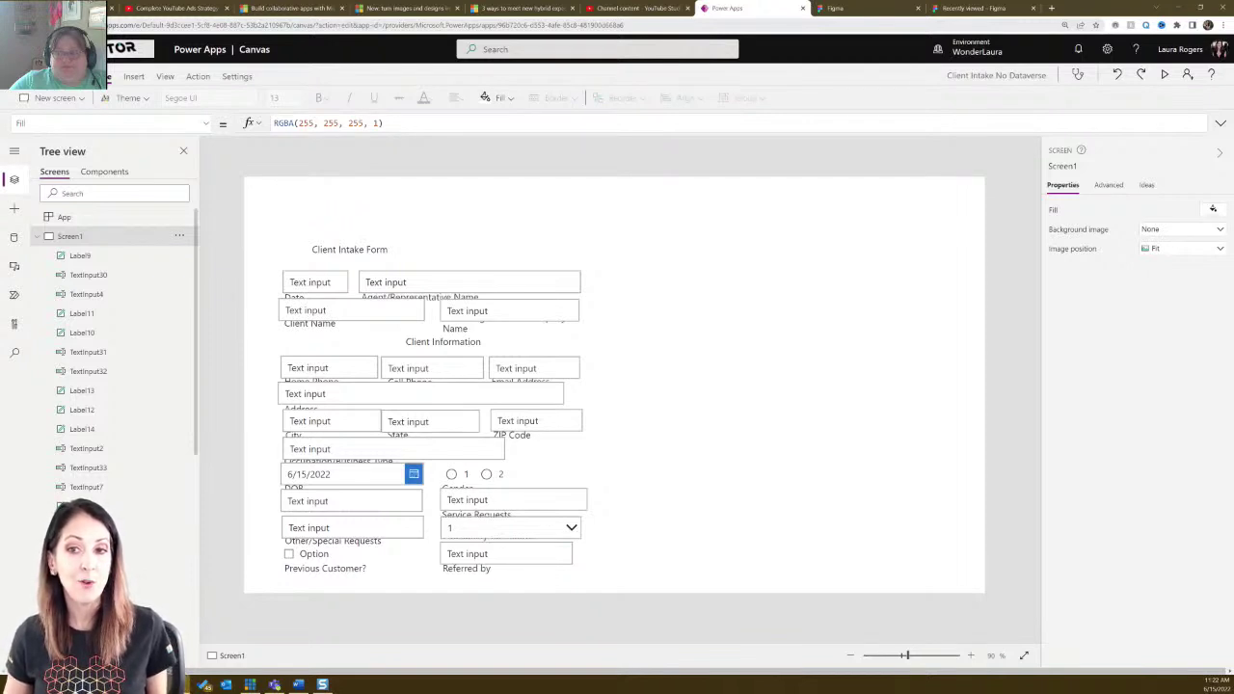
pyautogui.click(508, 476)
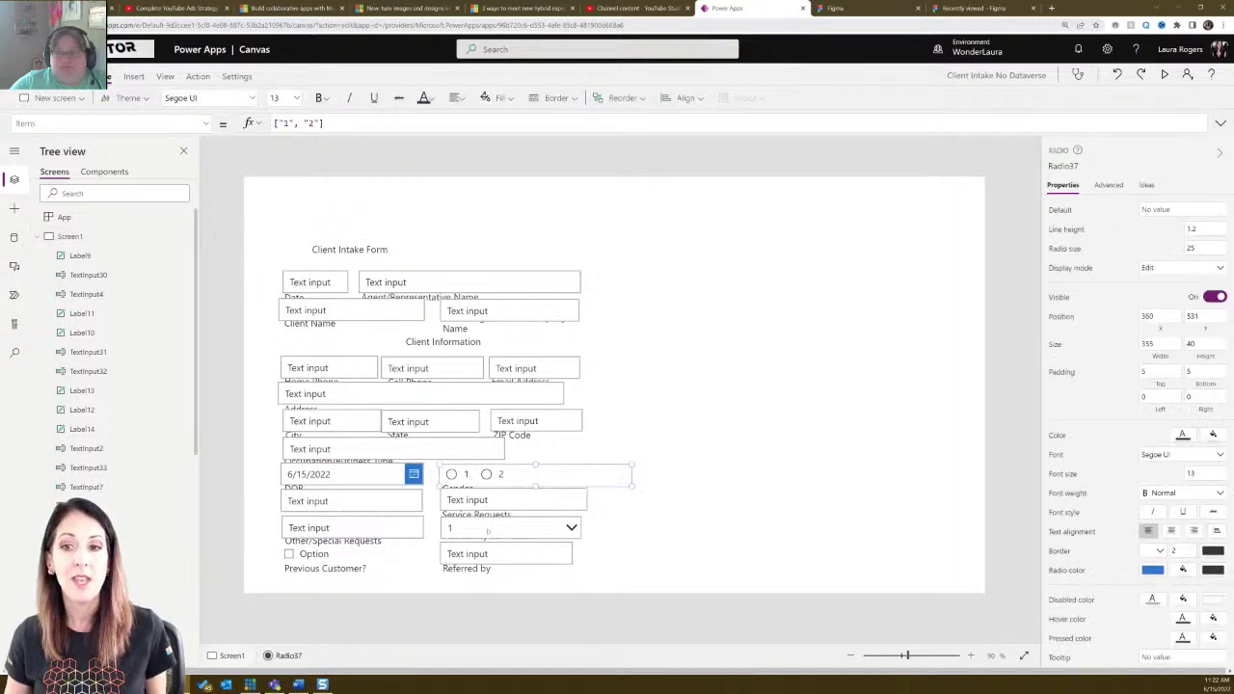
pyautogui.click(487, 531)
pyautogui.click(482, 490)
pyautogui.click(500, 474)
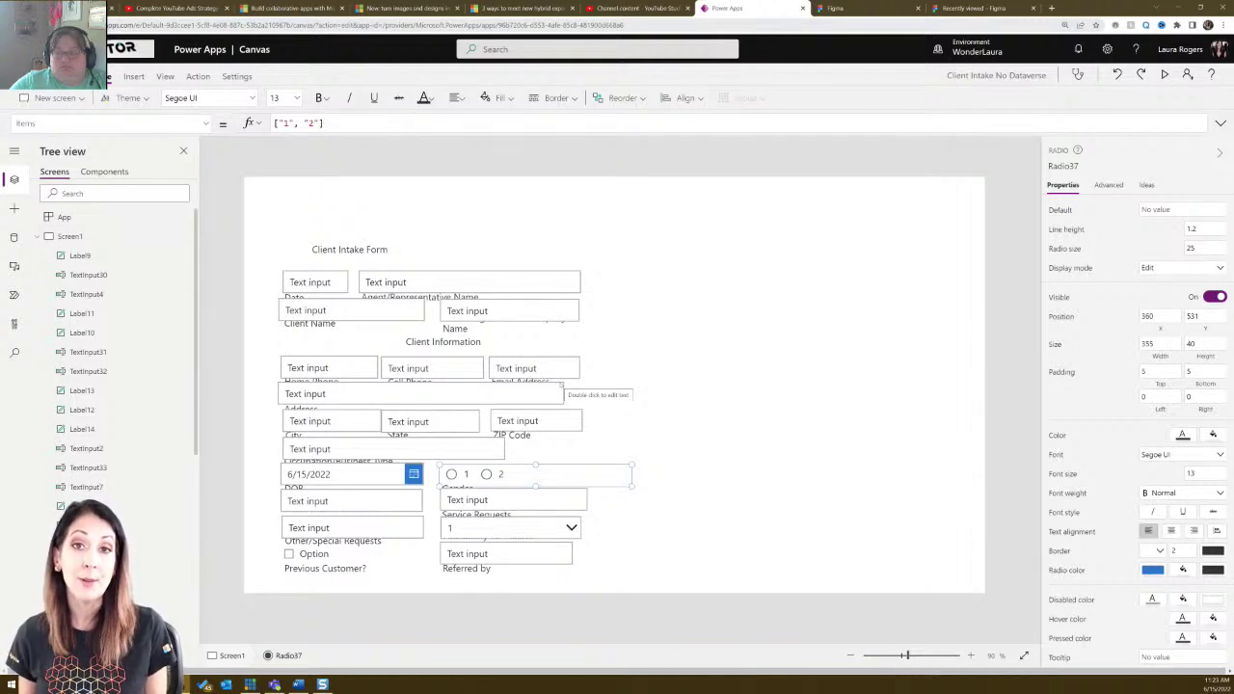
pyautogui.click(321, 284)
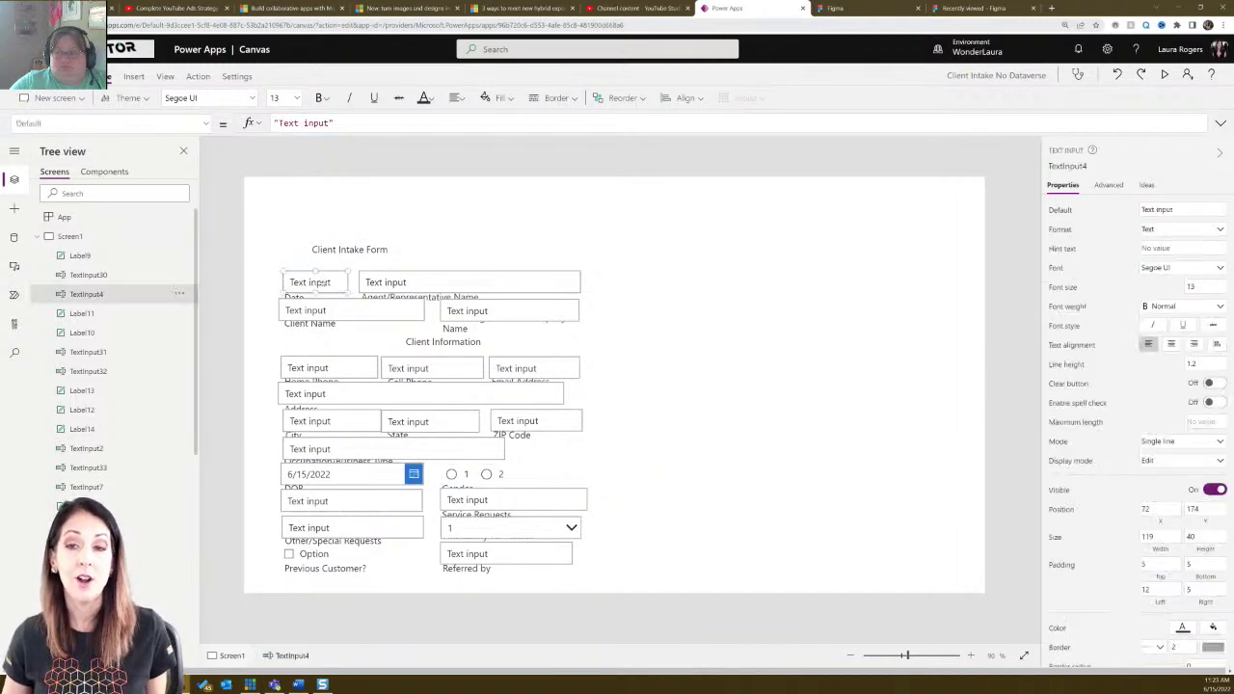
# Rename TextInput4 to txtDate and TextInput30 to txtAgent in the Tree view.
pyautogui.click(180, 296)
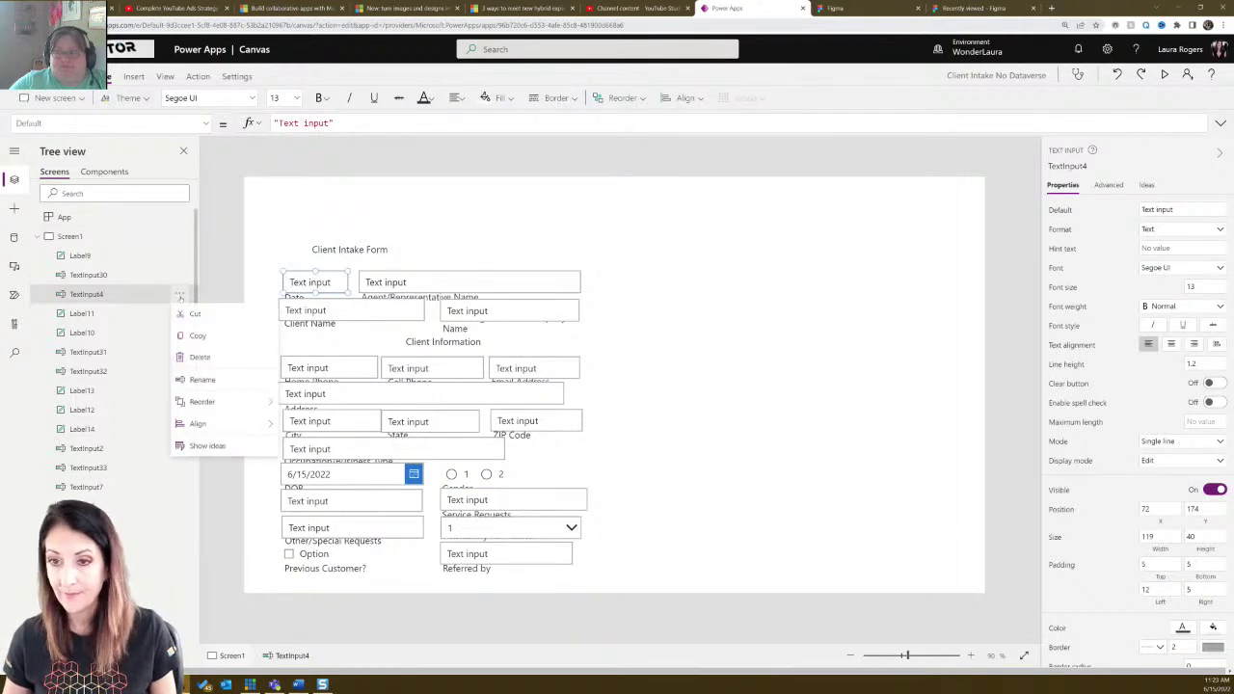
pyautogui.click(221, 379)
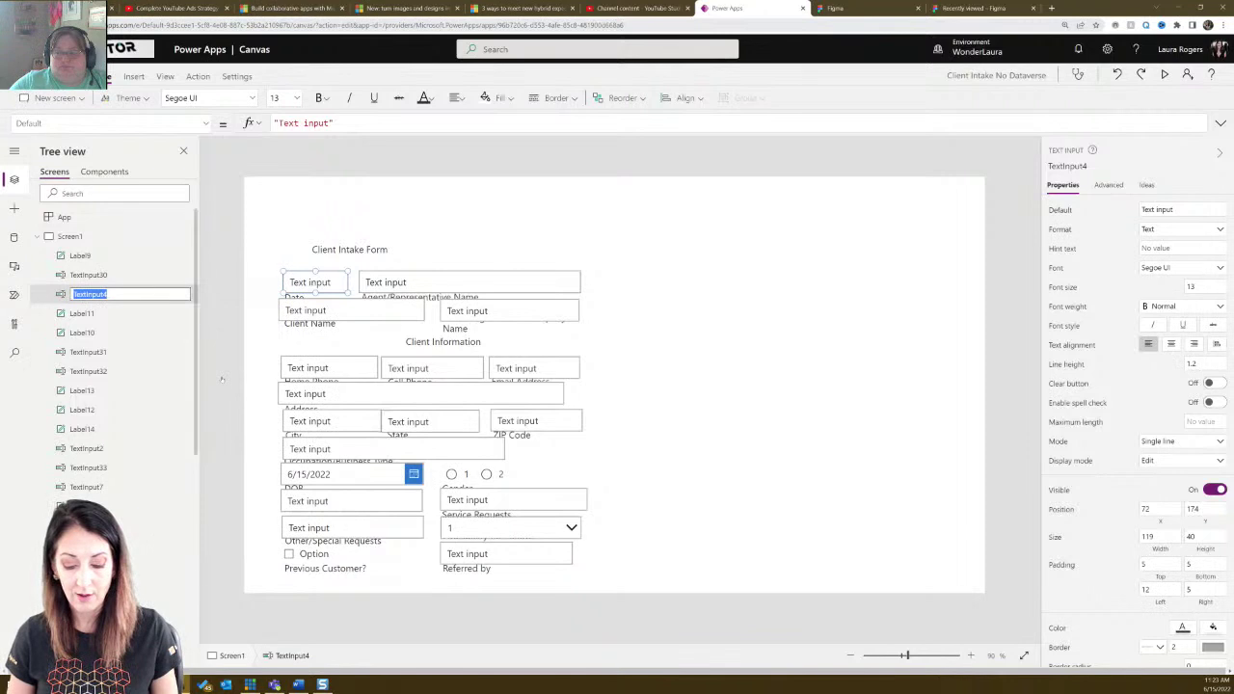
pyautogui.write('txtDate')
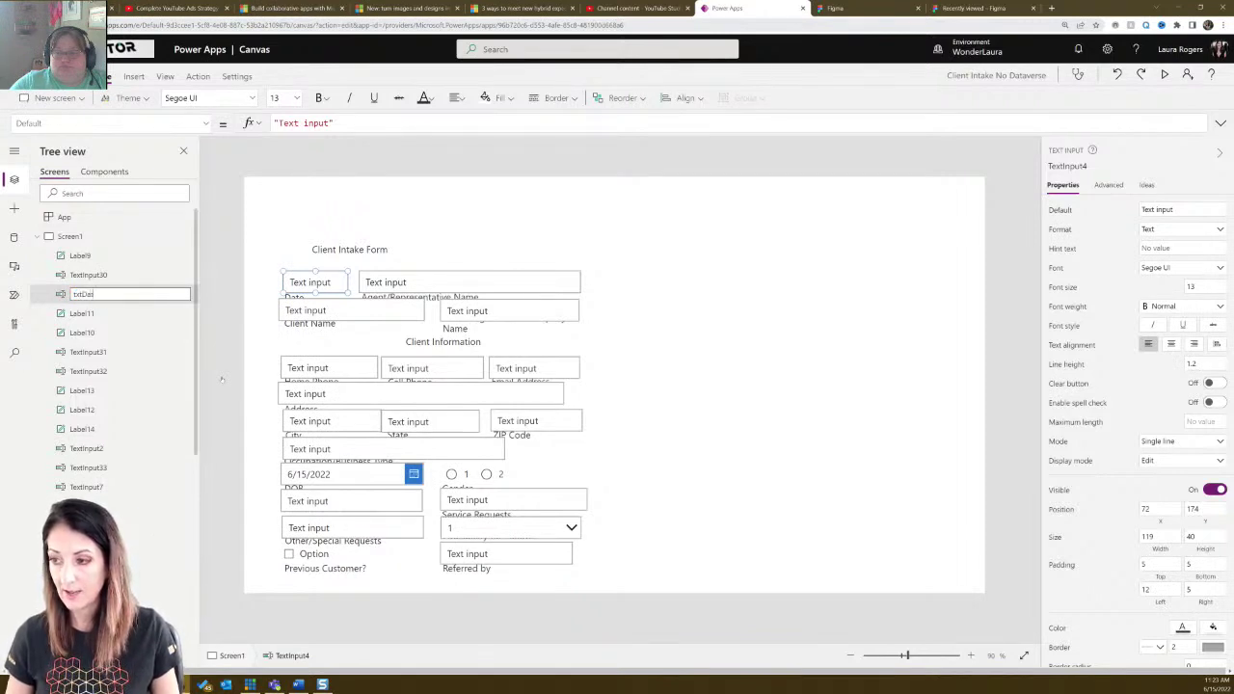
pyautogui.press('Return')
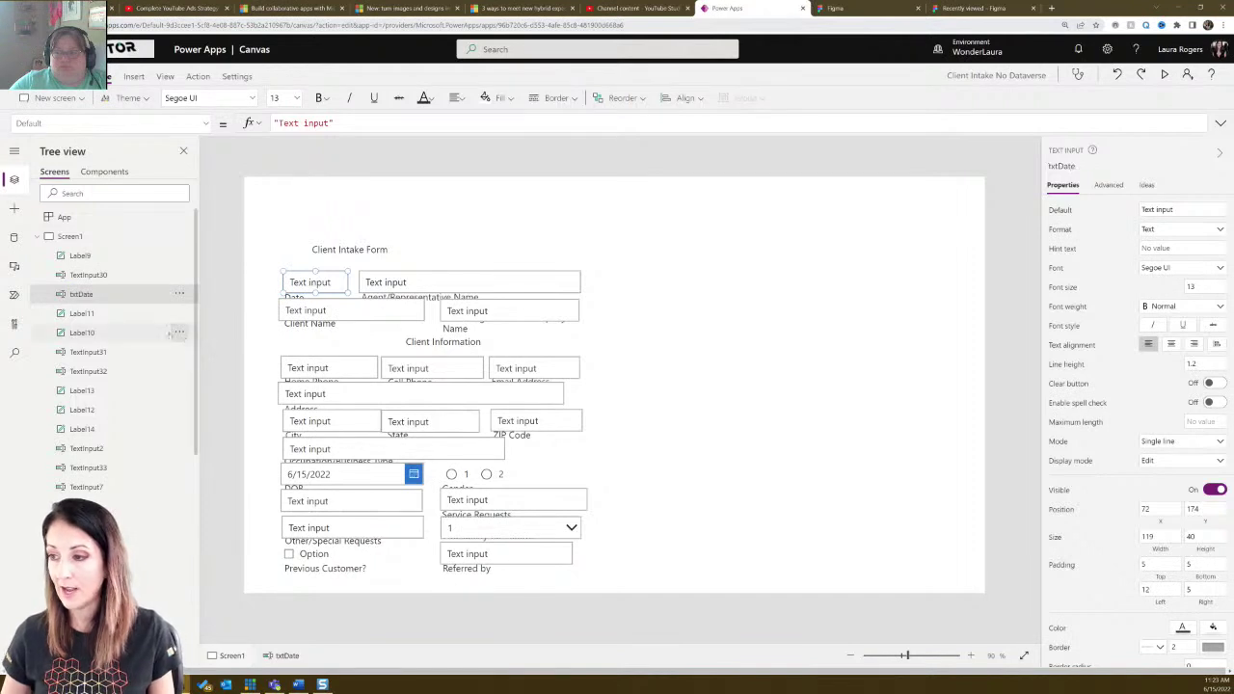
pyautogui.click(173, 313)
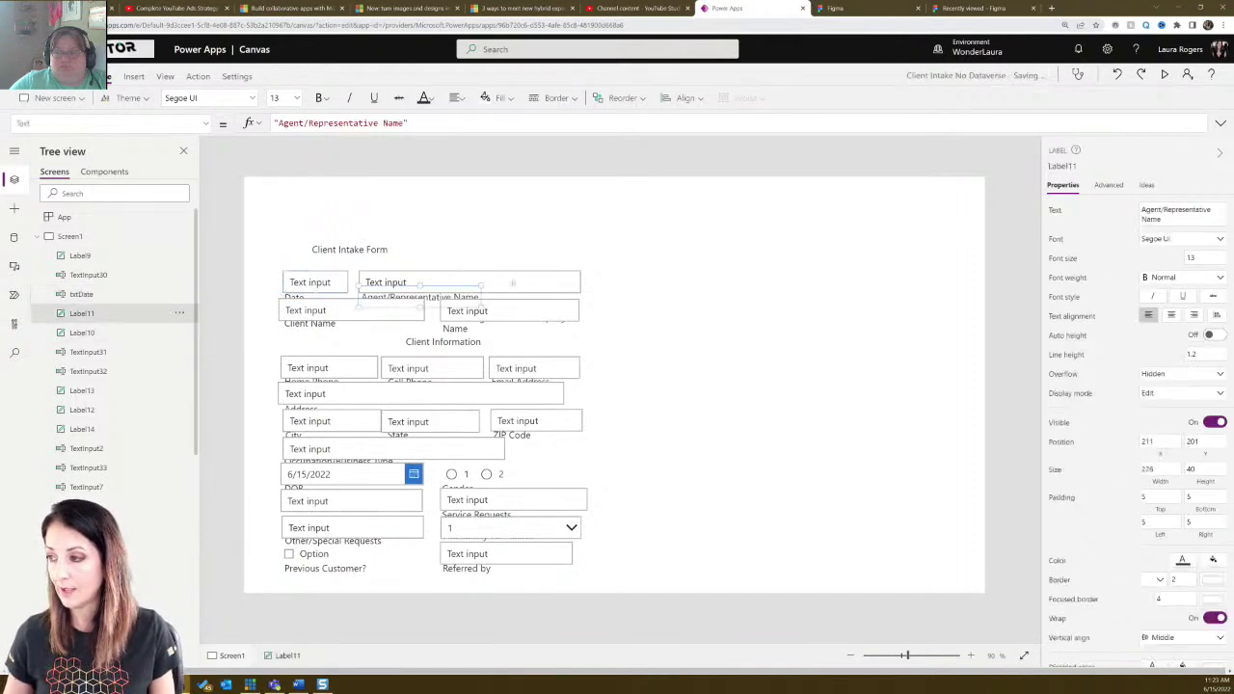
pyautogui.click(174, 275)
pyautogui.click(179, 274)
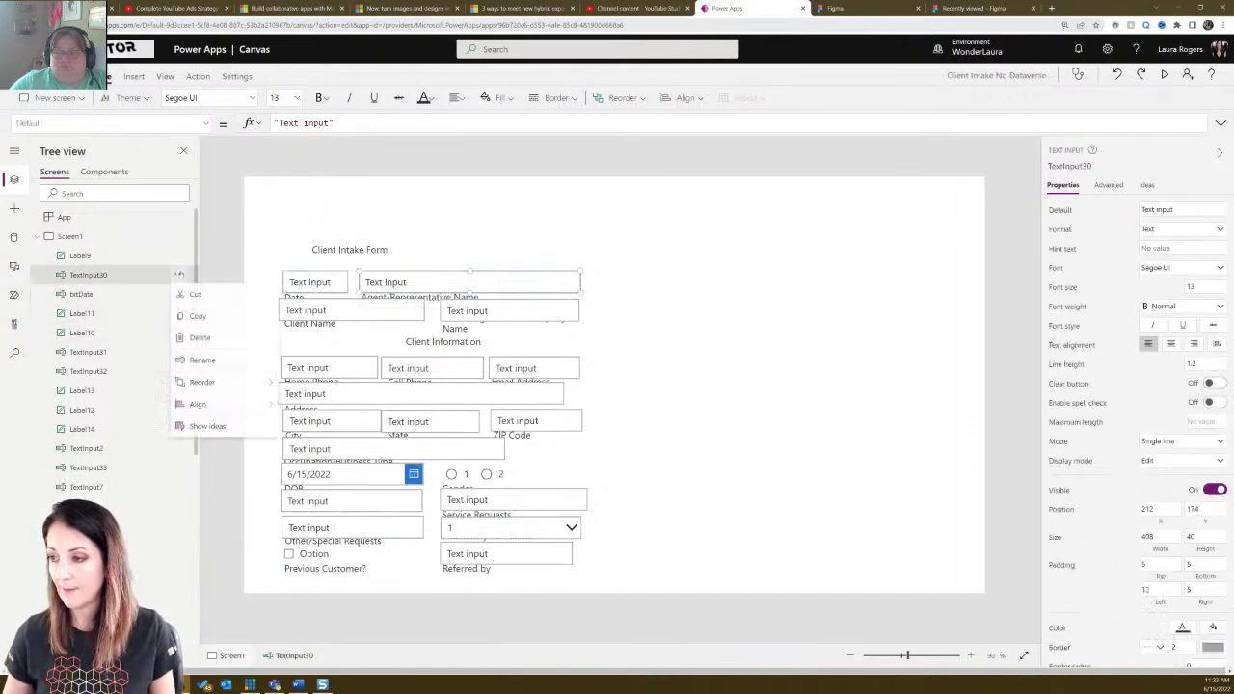
pyautogui.click(210, 361)
pyautogui.write('txtAgent')
pyautogui.press('Return')
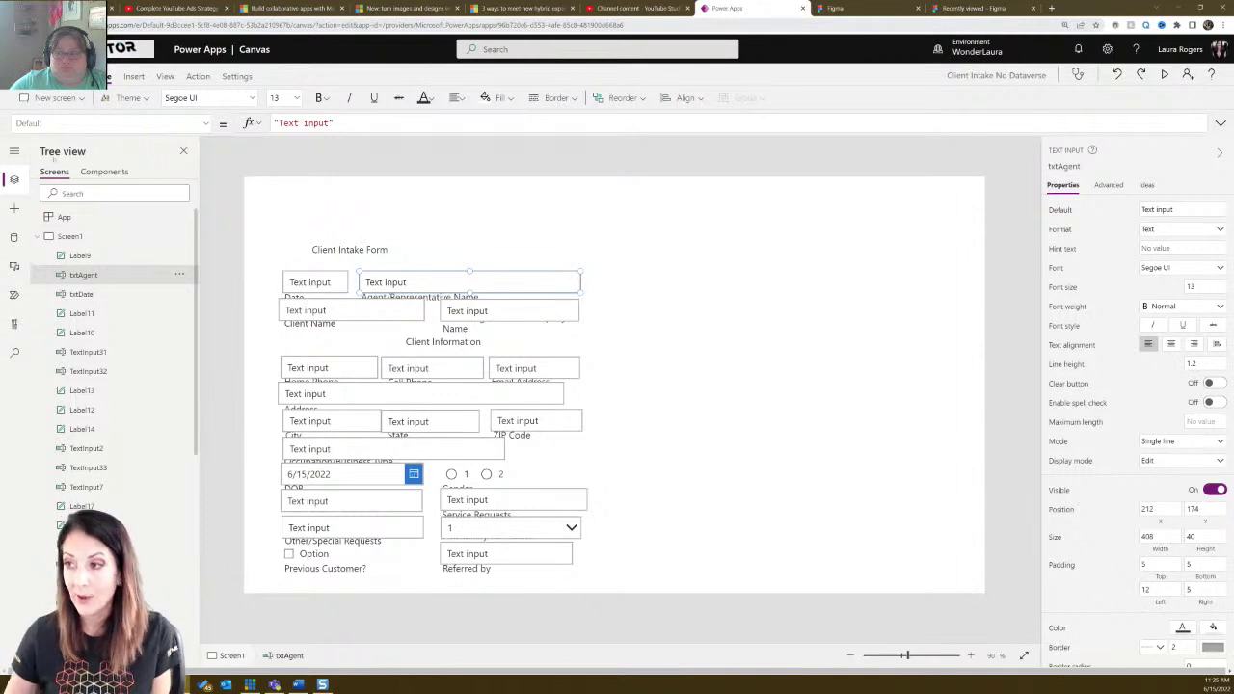
# Save the Client Intake No Dataverse app and leave the editor for web.powerapps.com.
pyautogui.click(68, 76)
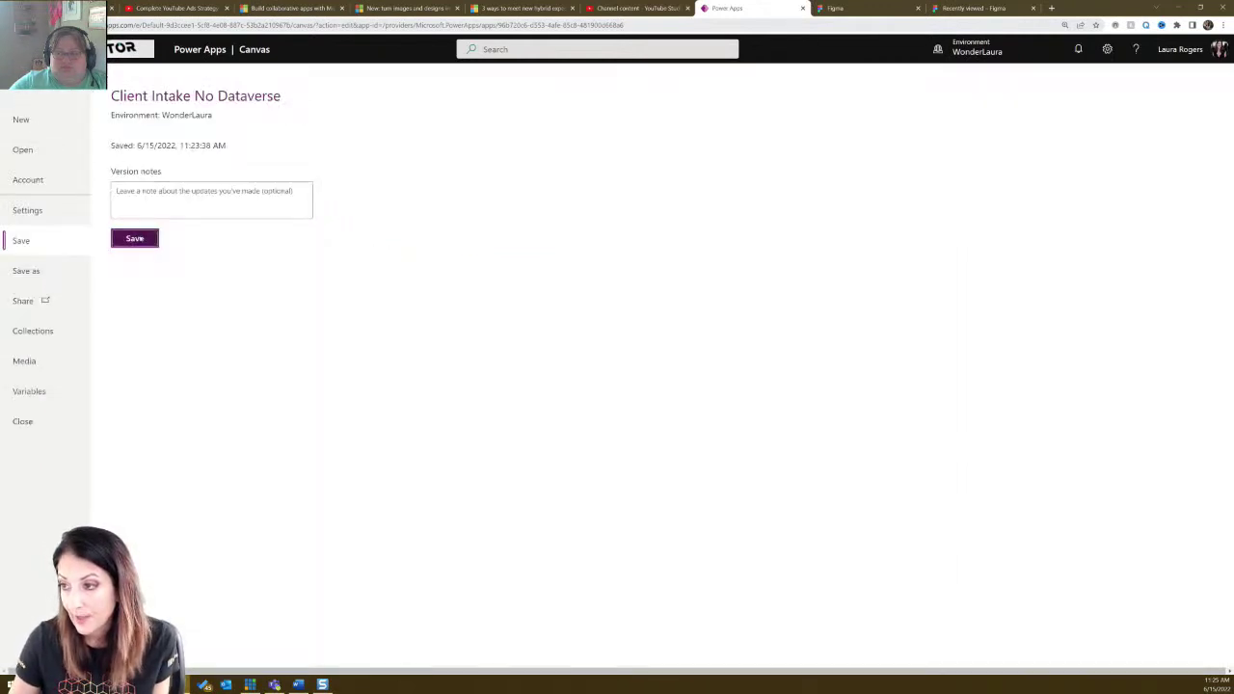
pyautogui.click(136, 238)
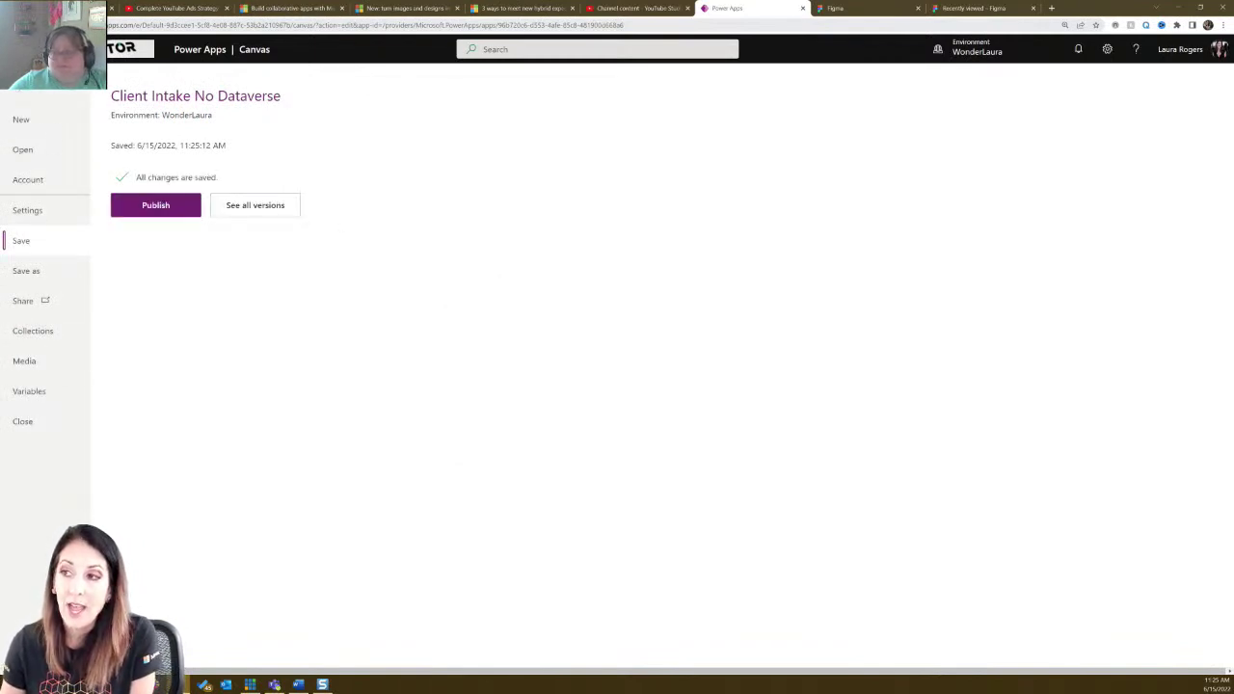
pyautogui.hotkey('ctrl', 'l')
pyautogui.write('web')
pyautogui.press('Return')
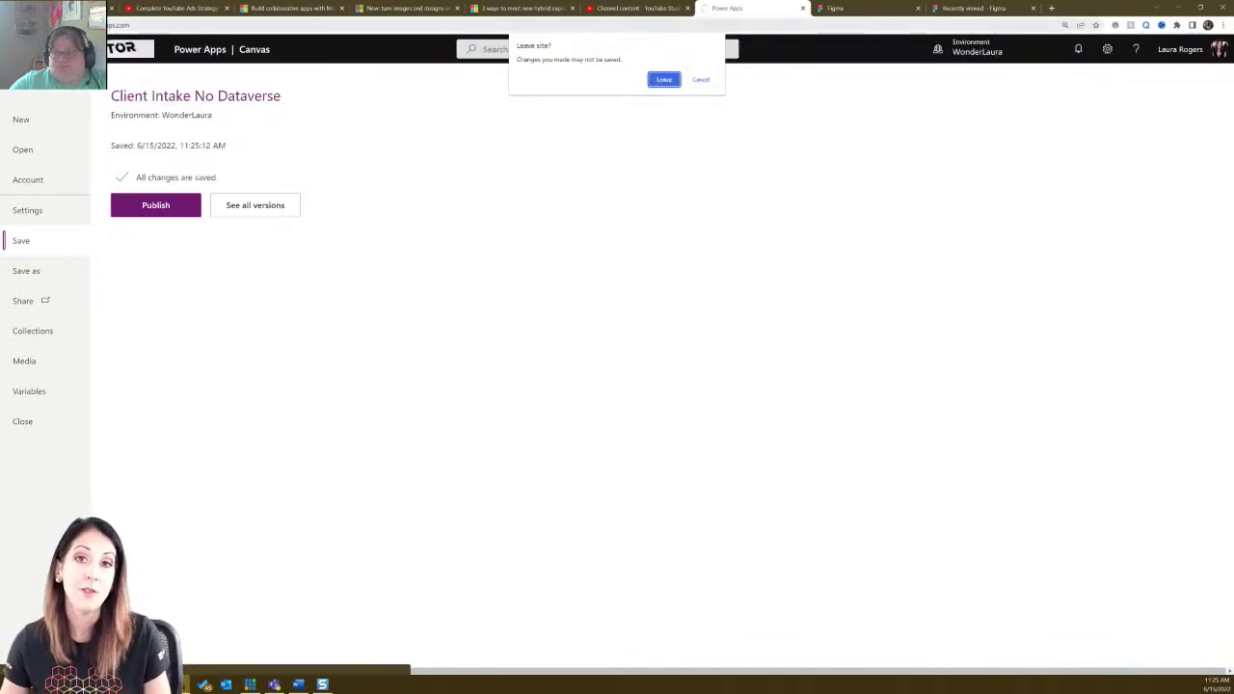
pyautogui.click(670, 83)
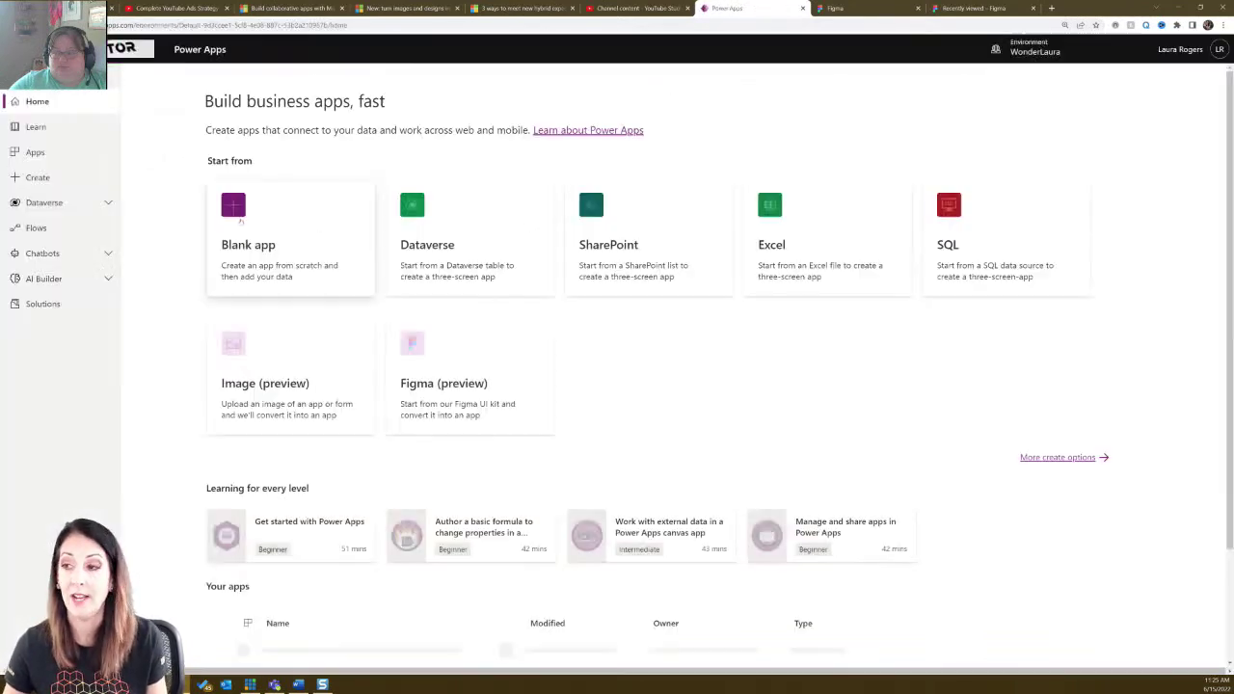
# Start an image-based app from the Membership Form sample image.
pyautogui.click(280, 362)
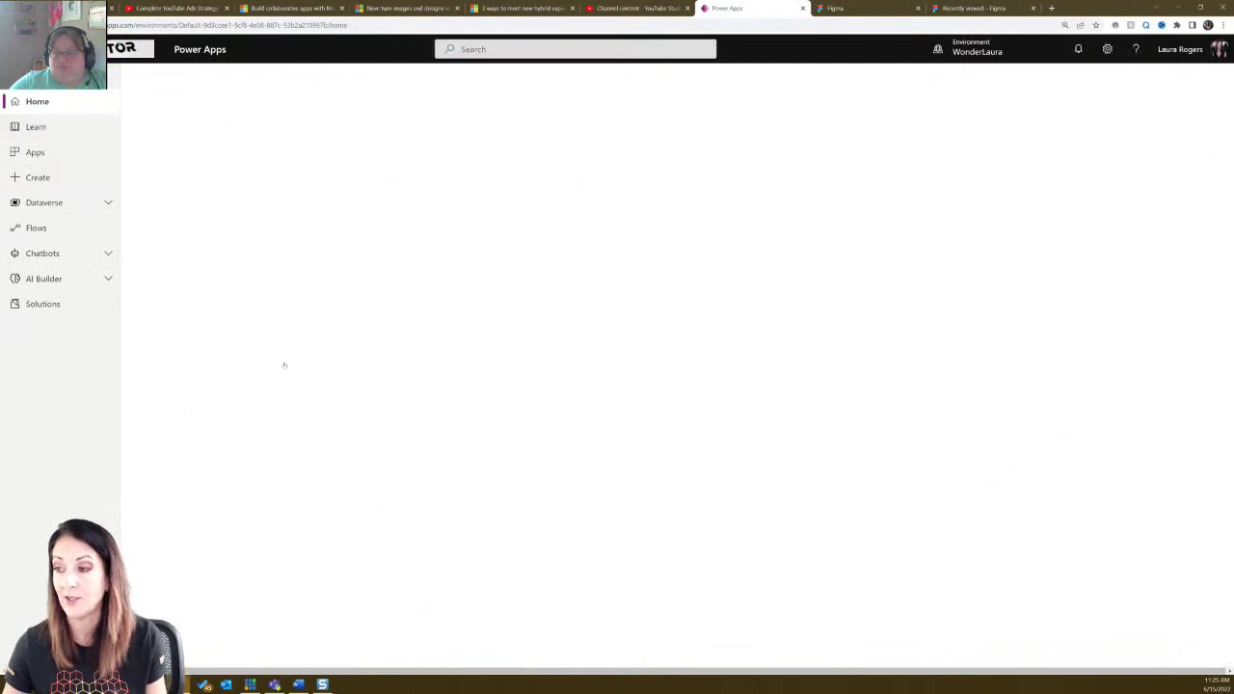
pyautogui.click(914, 560)
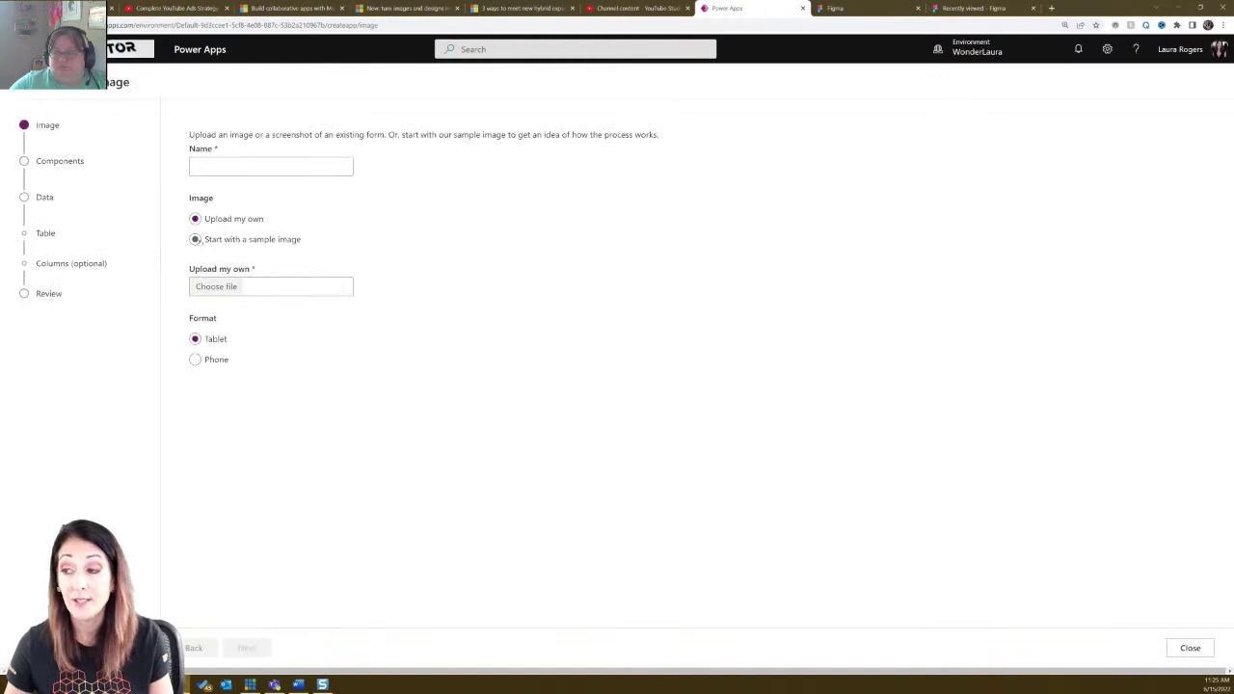
pyautogui.click(196, 239)
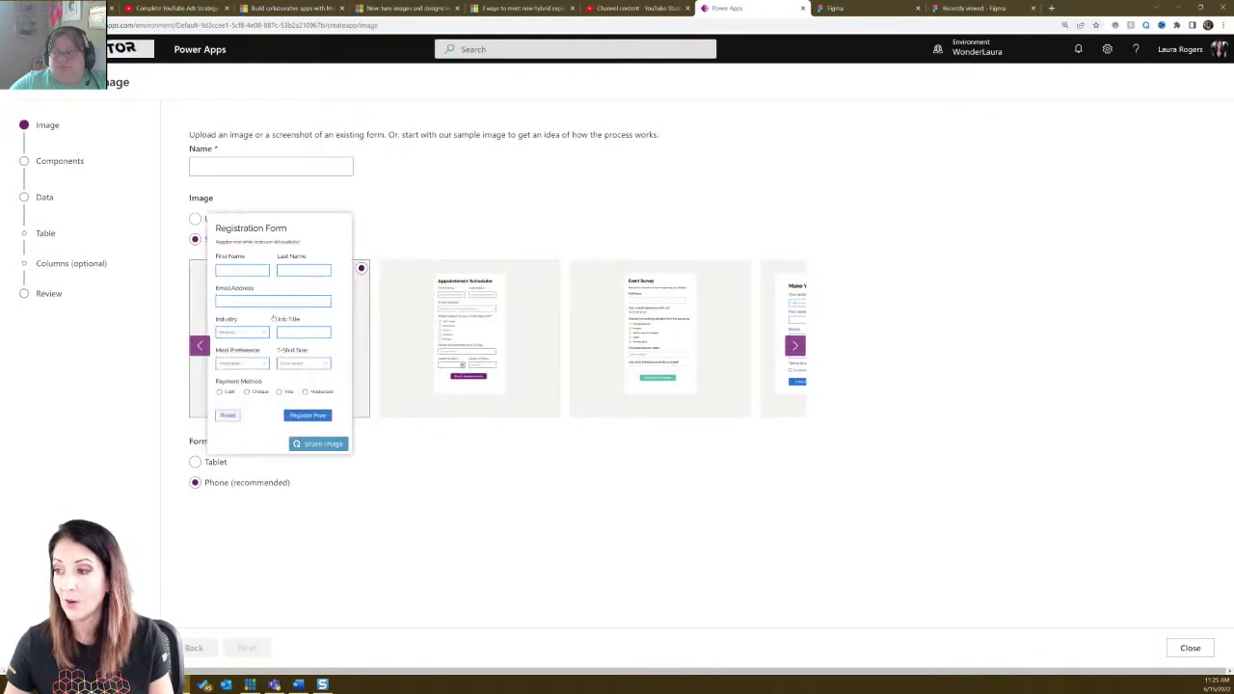
pyautogui.moveTo(454, 317)
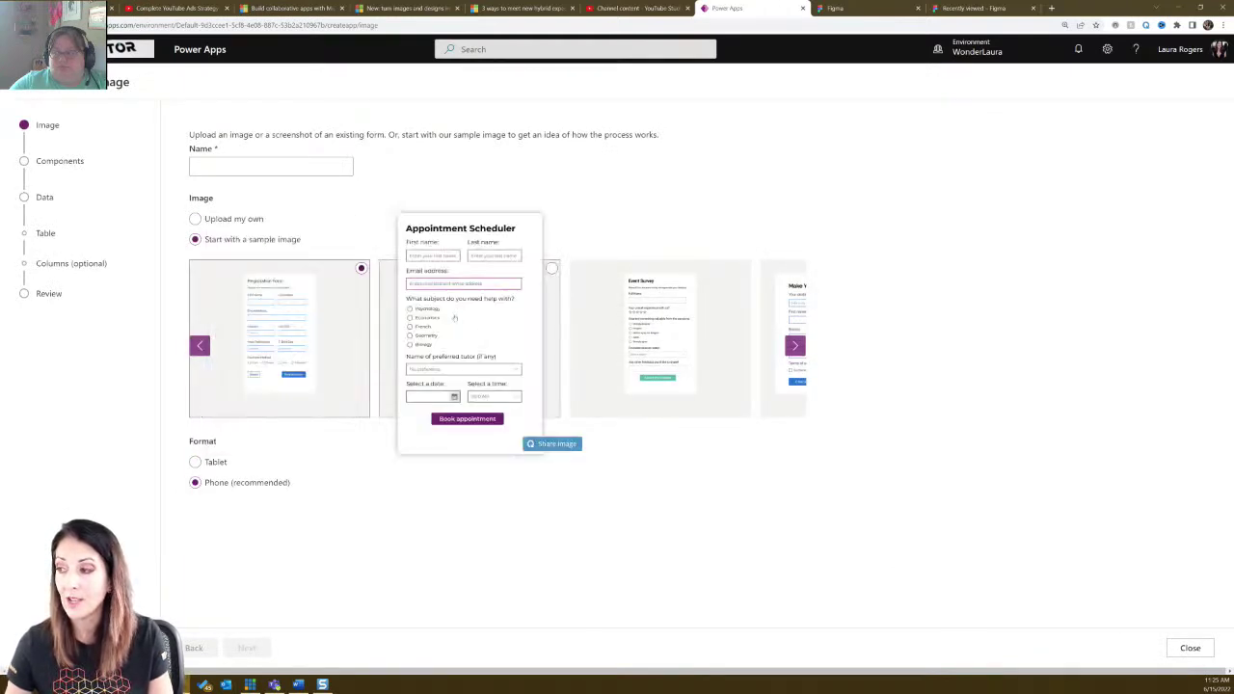
pyautogui.moveTo(774, 343)
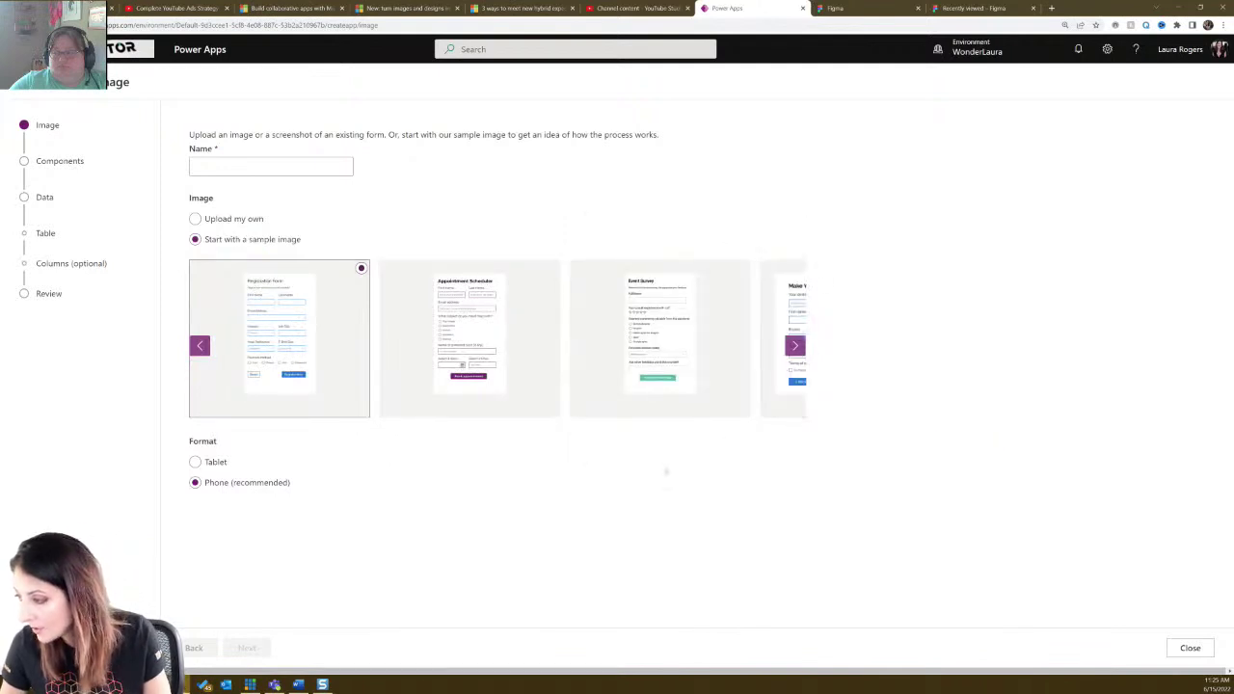
pyautogui.click(794, 345)
pyautogui.click(794, 345)
pyautogui.click(794, 345)
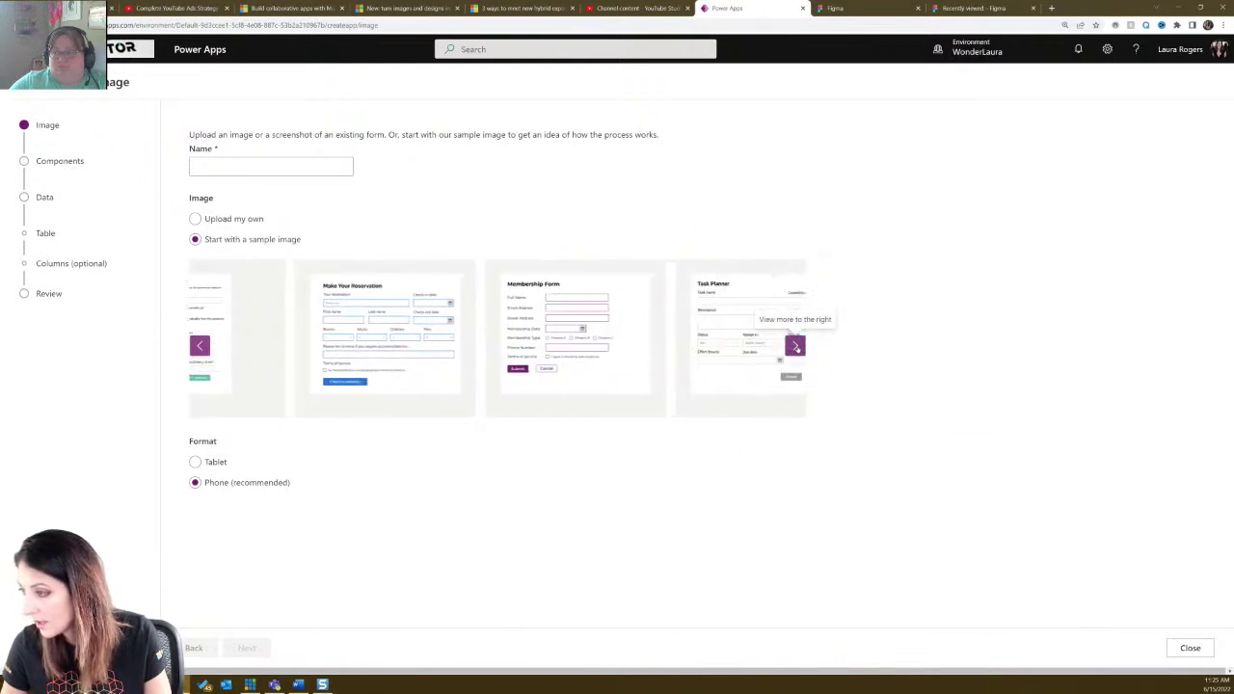
pyautogui.moveTo(573, 348)
pyautogui.moveTo(390, 351)
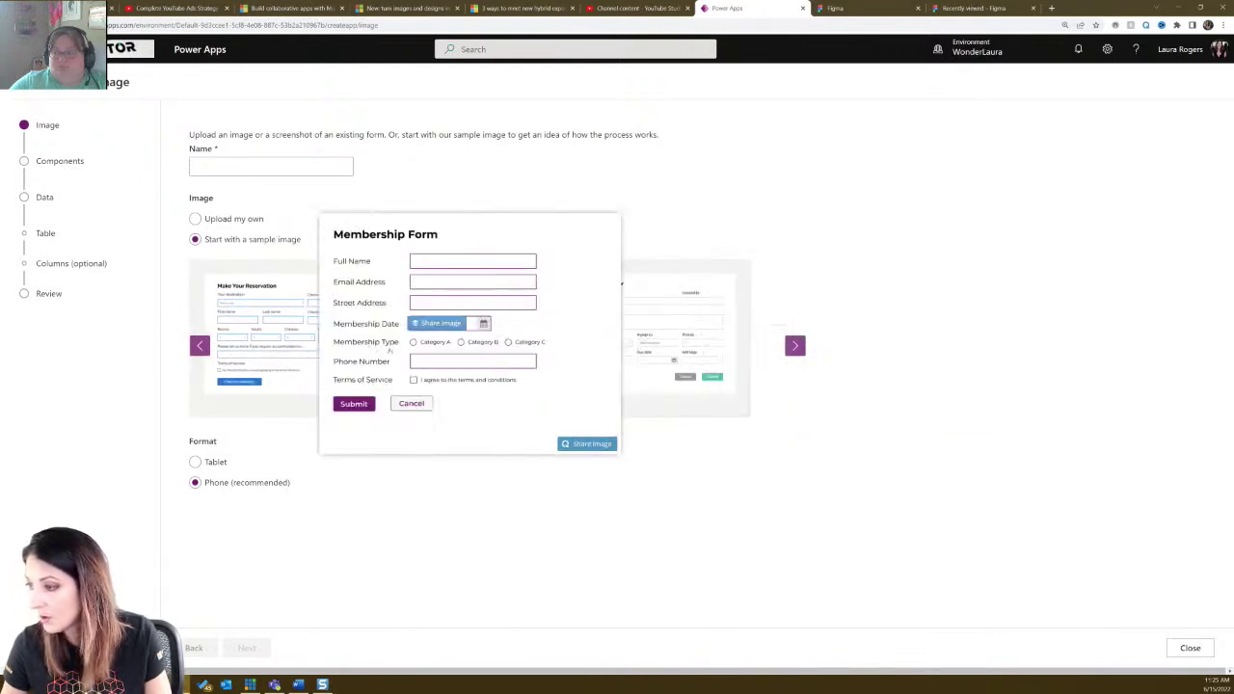
pyautogui.click(492, 416)
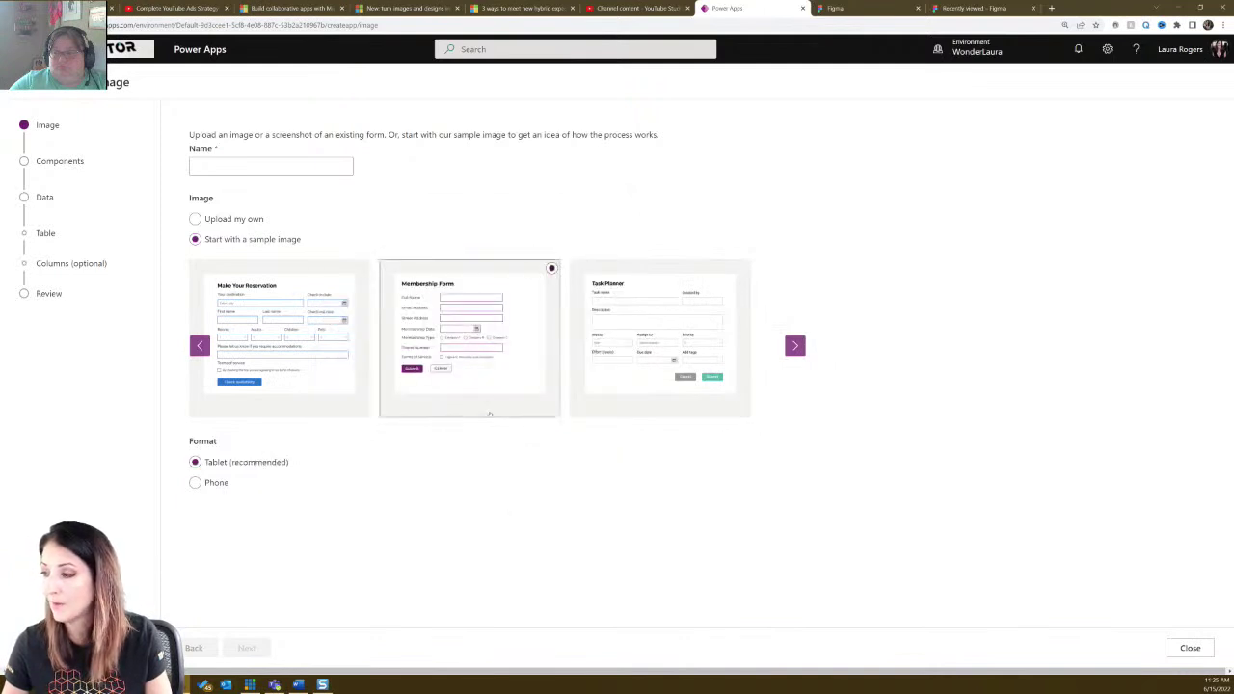
# Name the app 'Membership Form' and advance to component tagging.
pyautogui.click(240, 166)
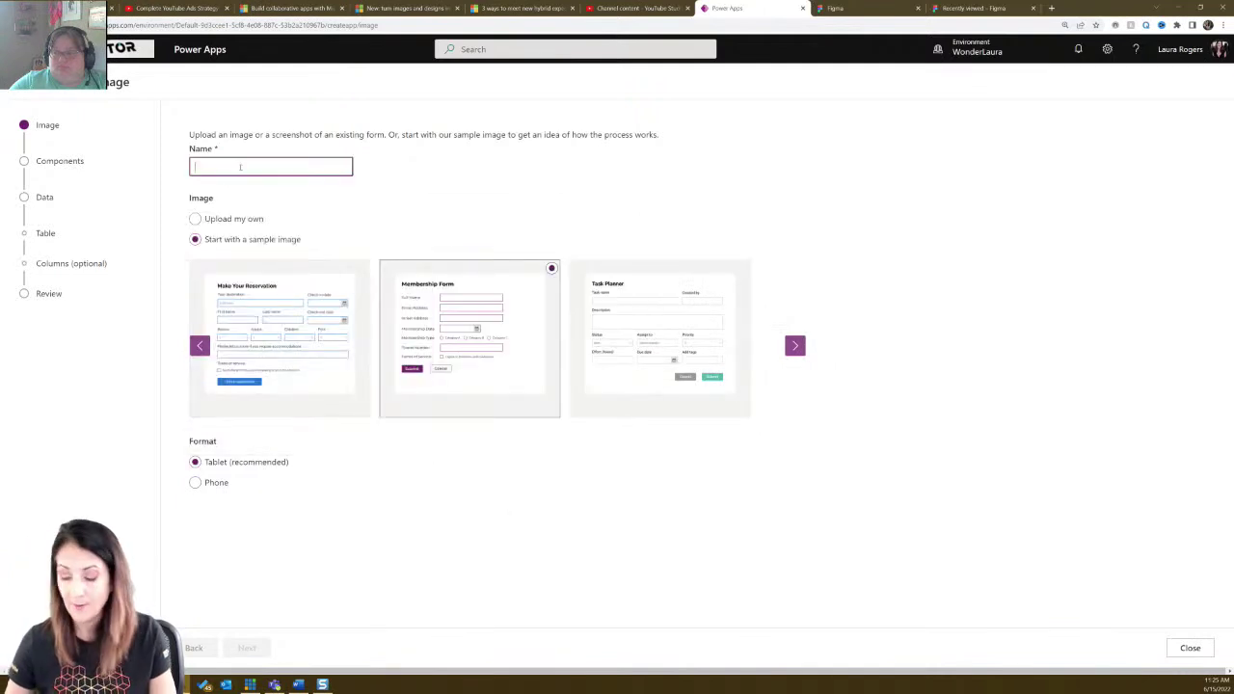
pyautogui.write('Membership')
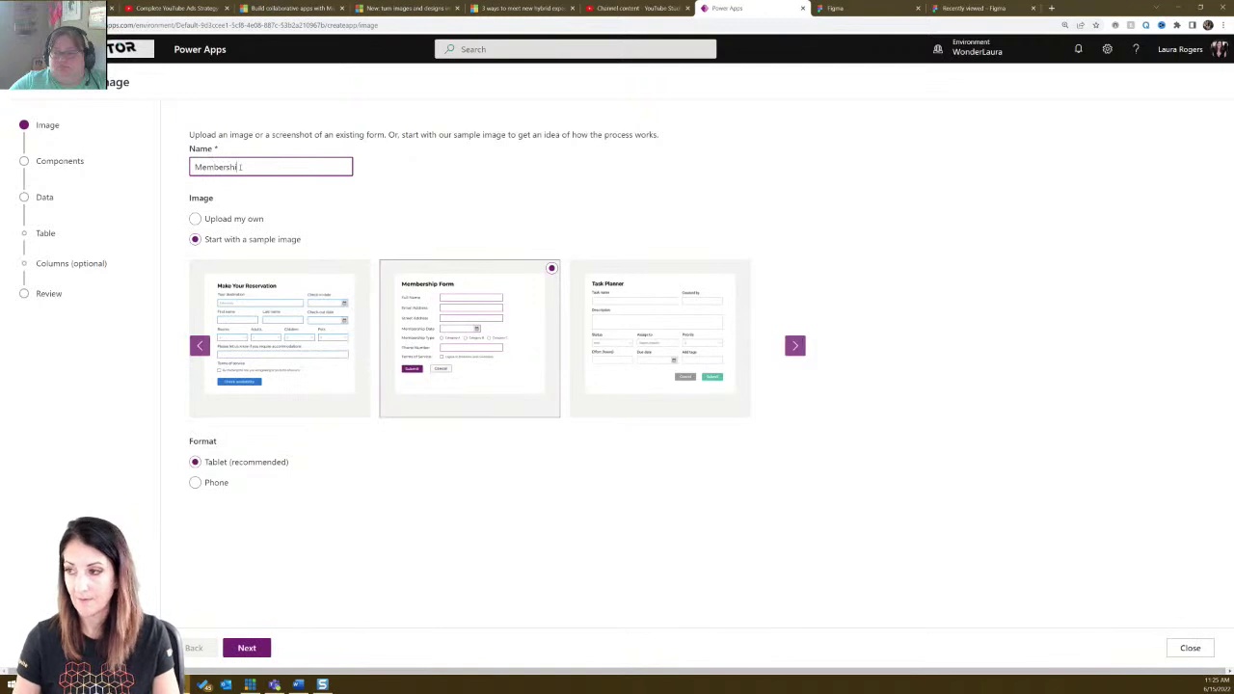
pyautogui.write(' Form')
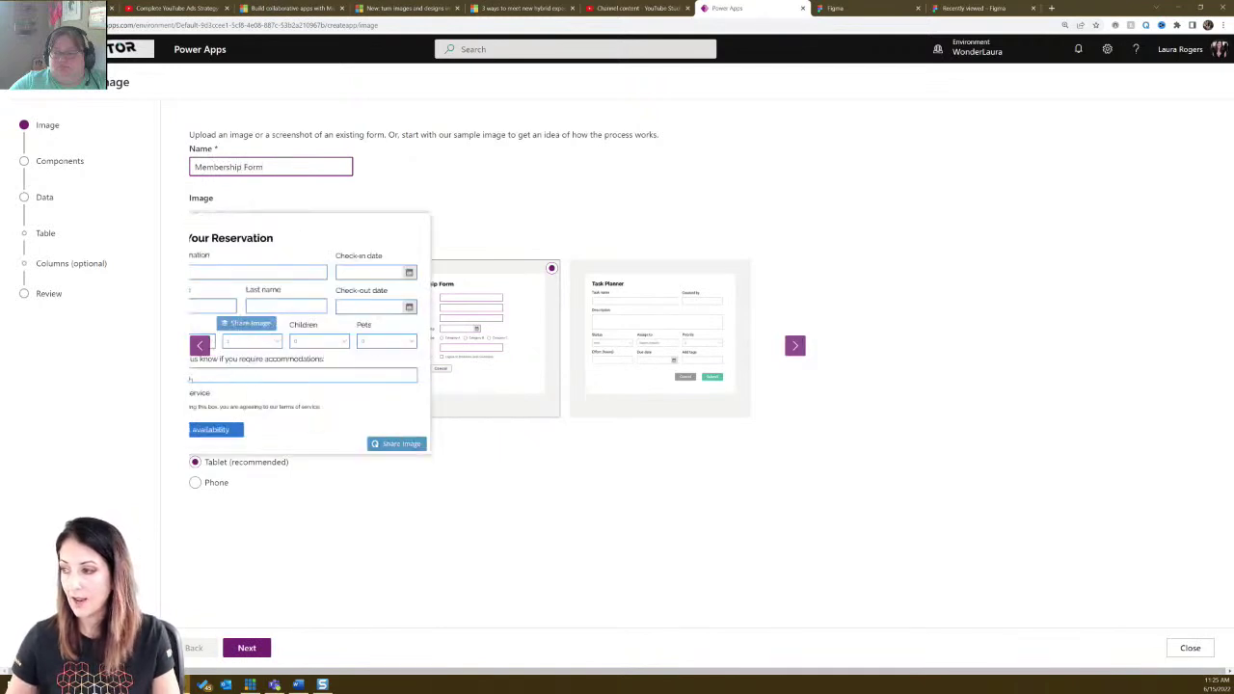
pyautogui.click(247, 648)
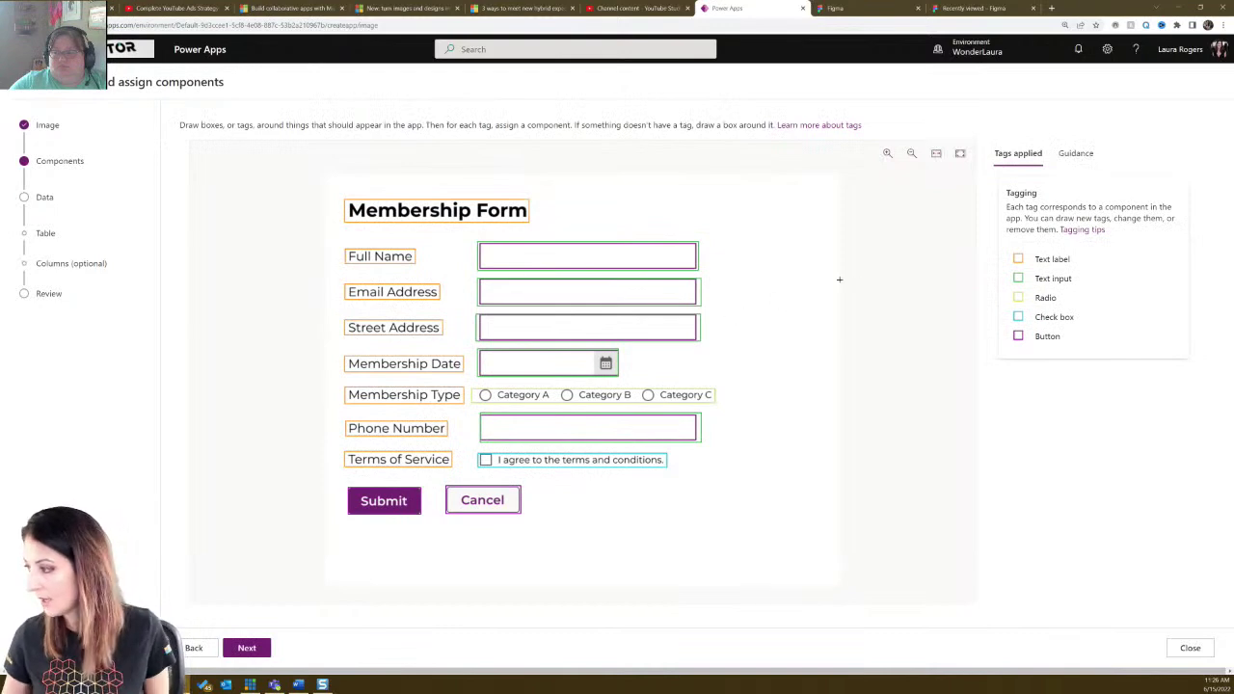
# Confirm the Membership Type options stay tagged as radio.
pyautogui.moveTo(598, 355)
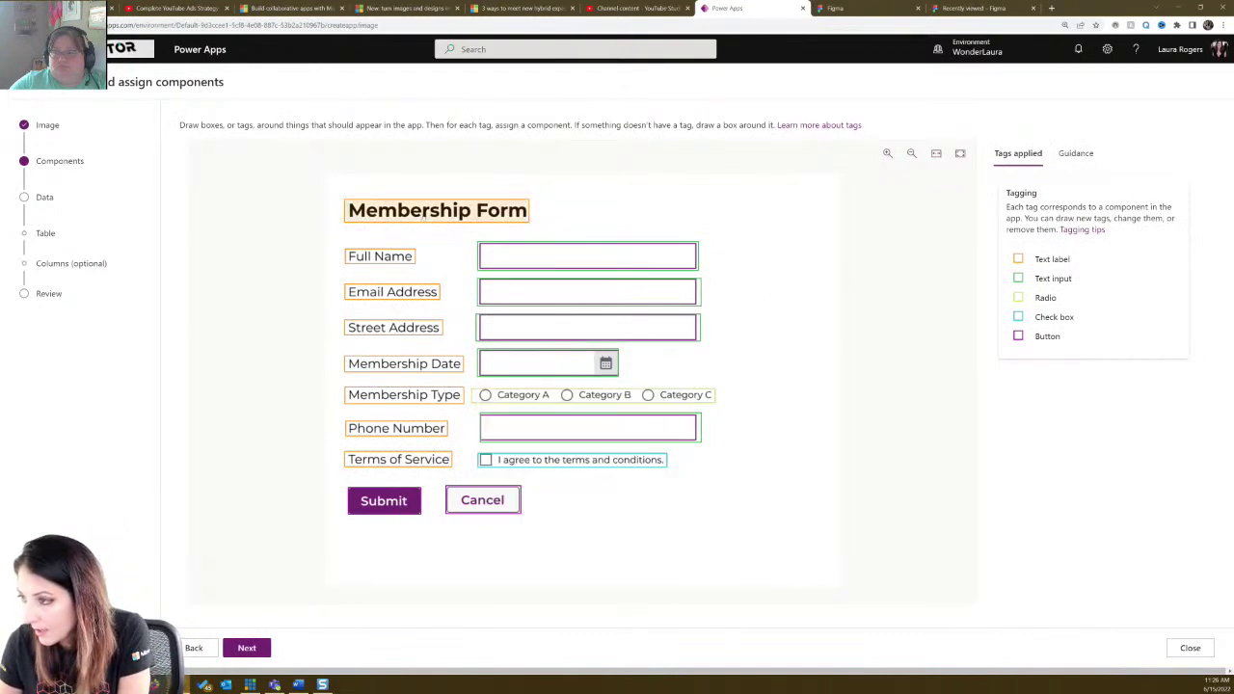
pyautogui.moveTo(582, 260)
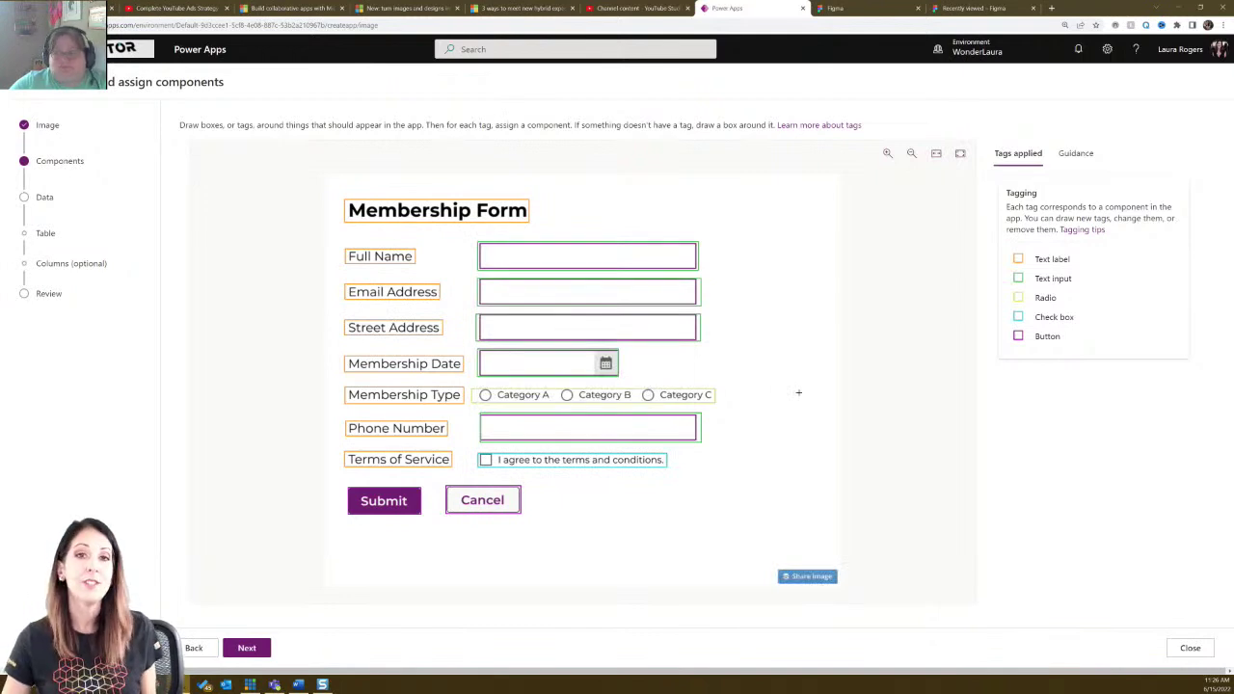
pyautogui.click(533, 395)
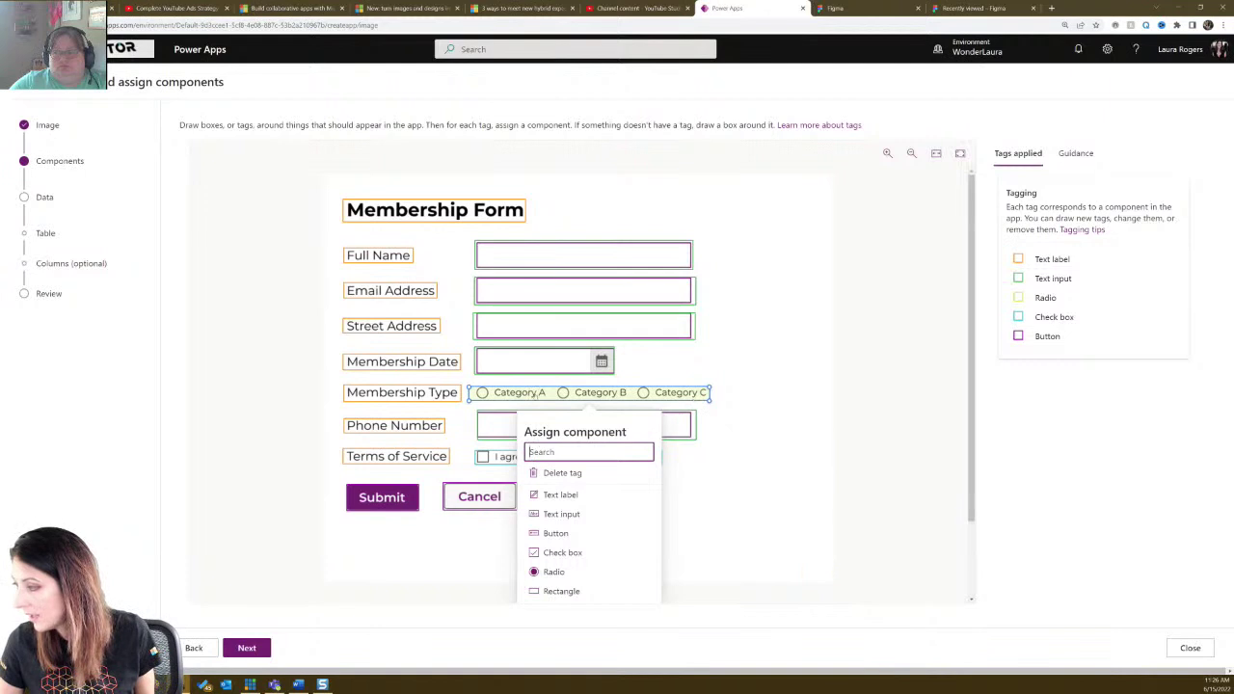
pyautogui.click(740, 385)
pyautogui.moveTo(683, 393)
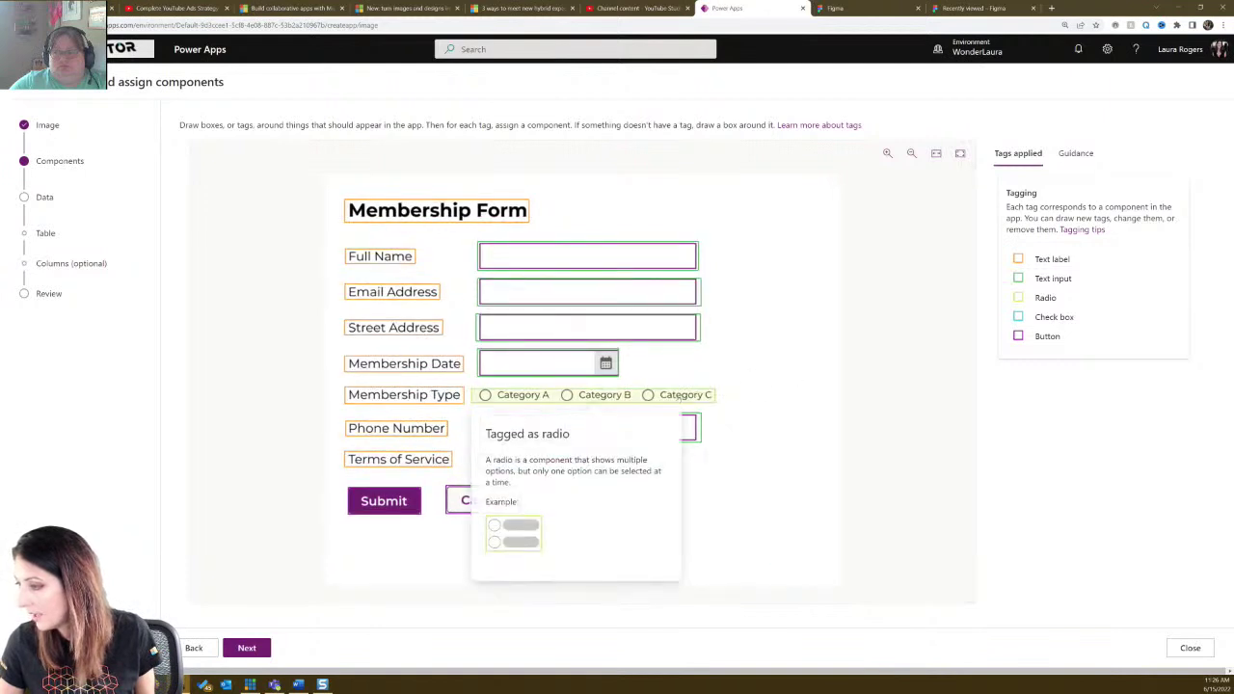
pyautogui.moveTo(556, 367)
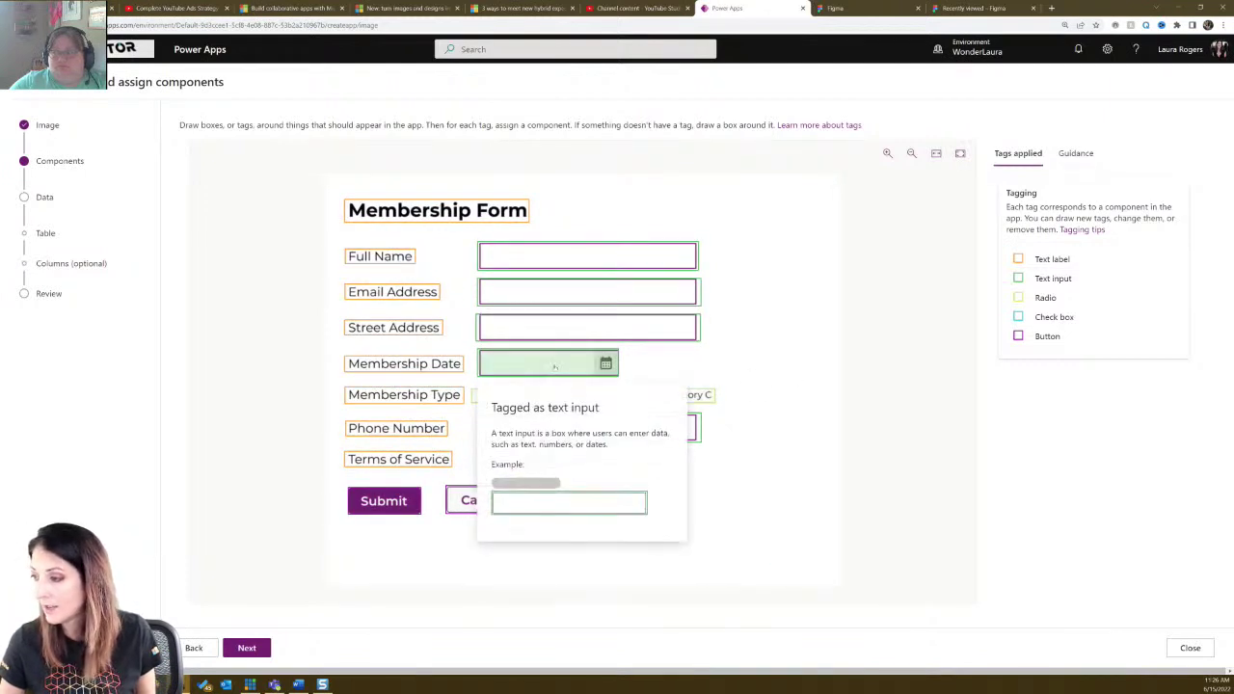
# Retag Membership Date as a date picker, keep the terms field a check box, and continue.
pyautogui.click(555, 366)
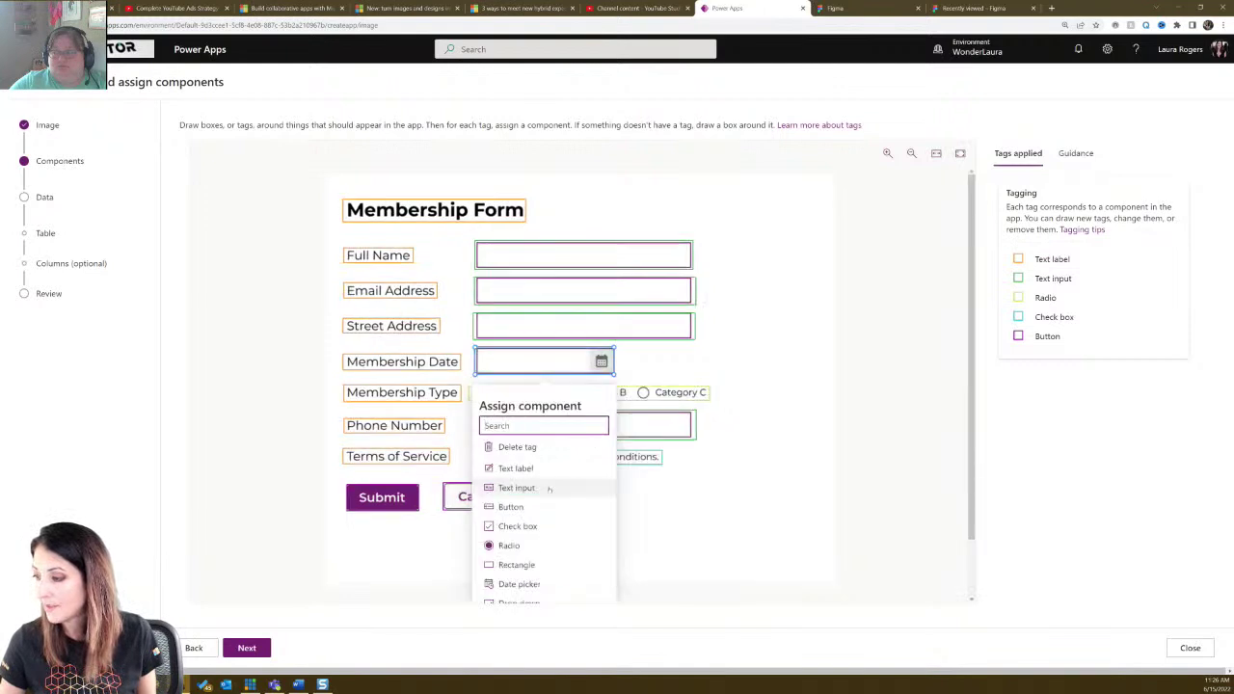
pyautogui.click(540, 582)
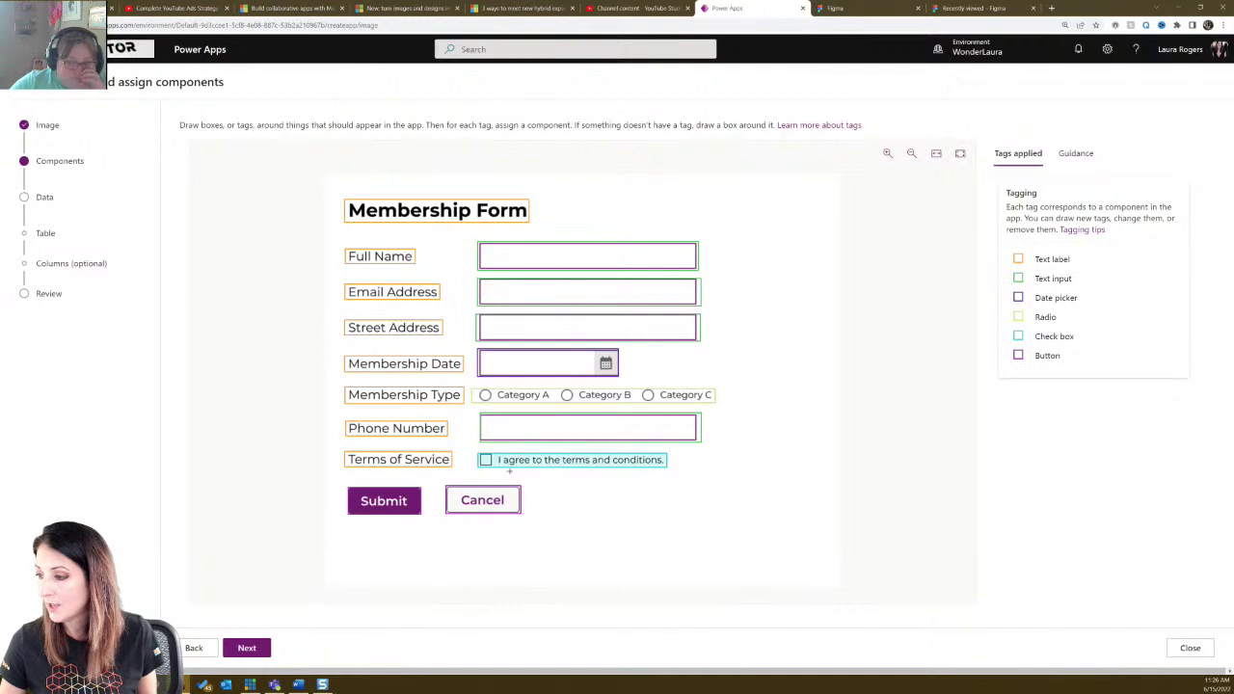
pyautogui.click(500, 461)
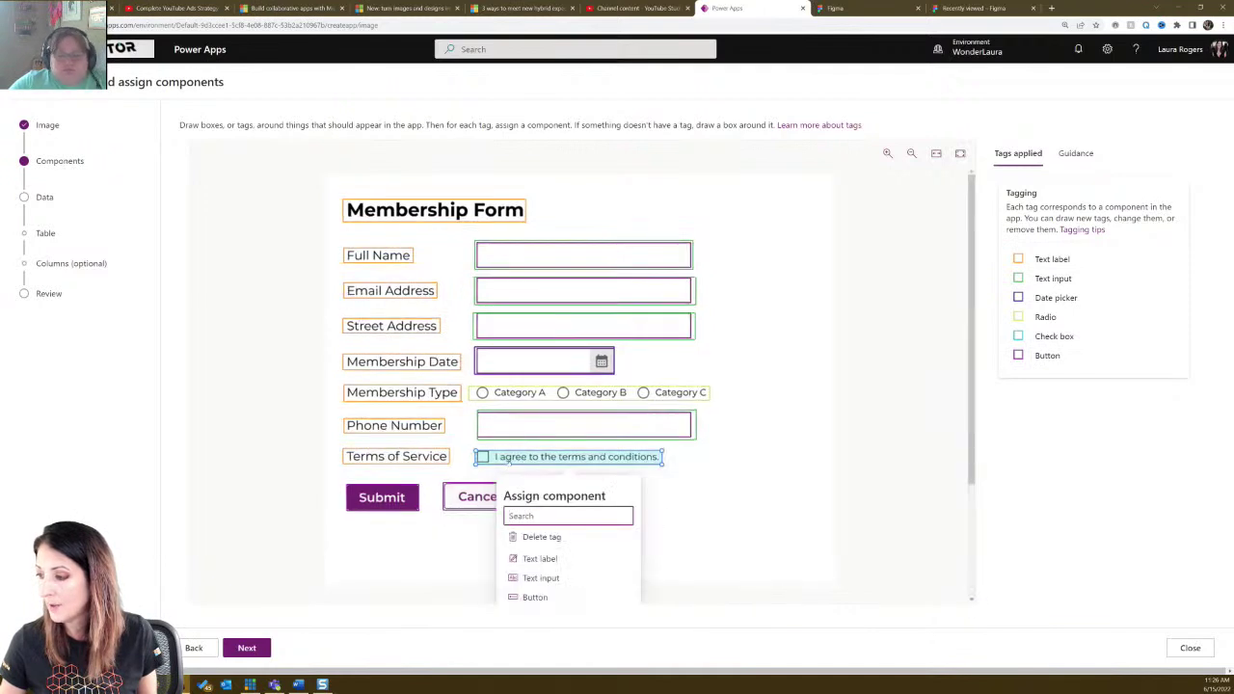
pyautogui.click(752, 473)
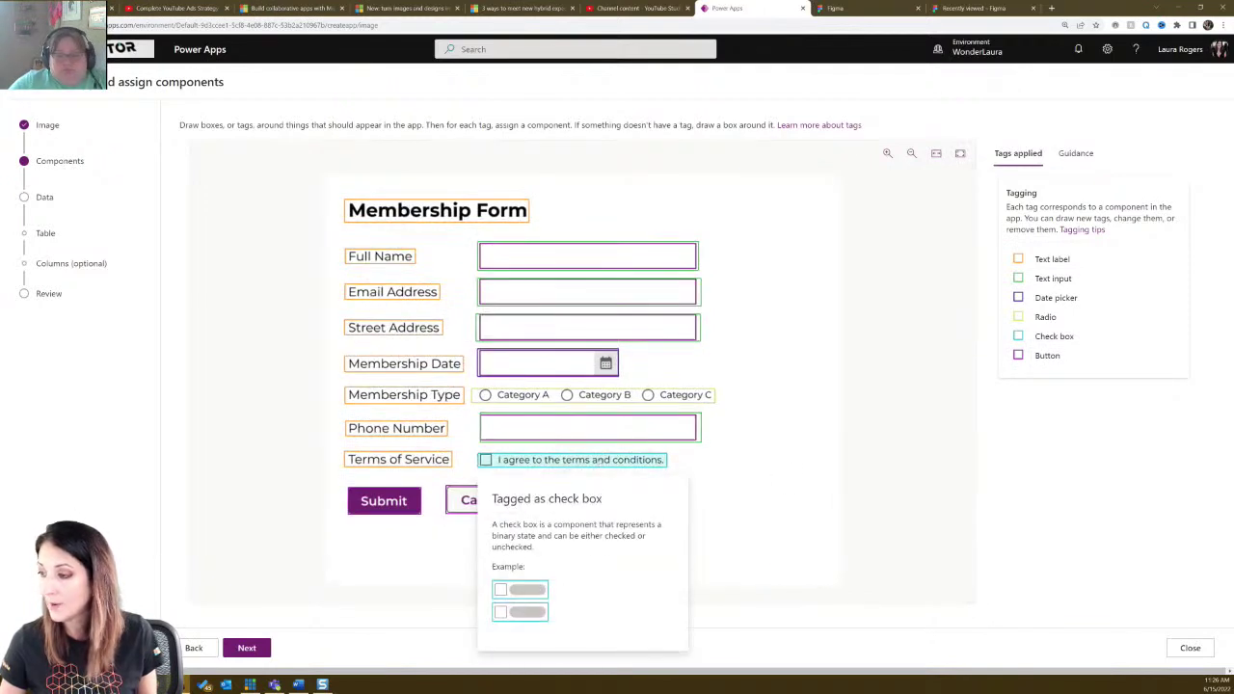
pyautogui.moveTo(549, 434)
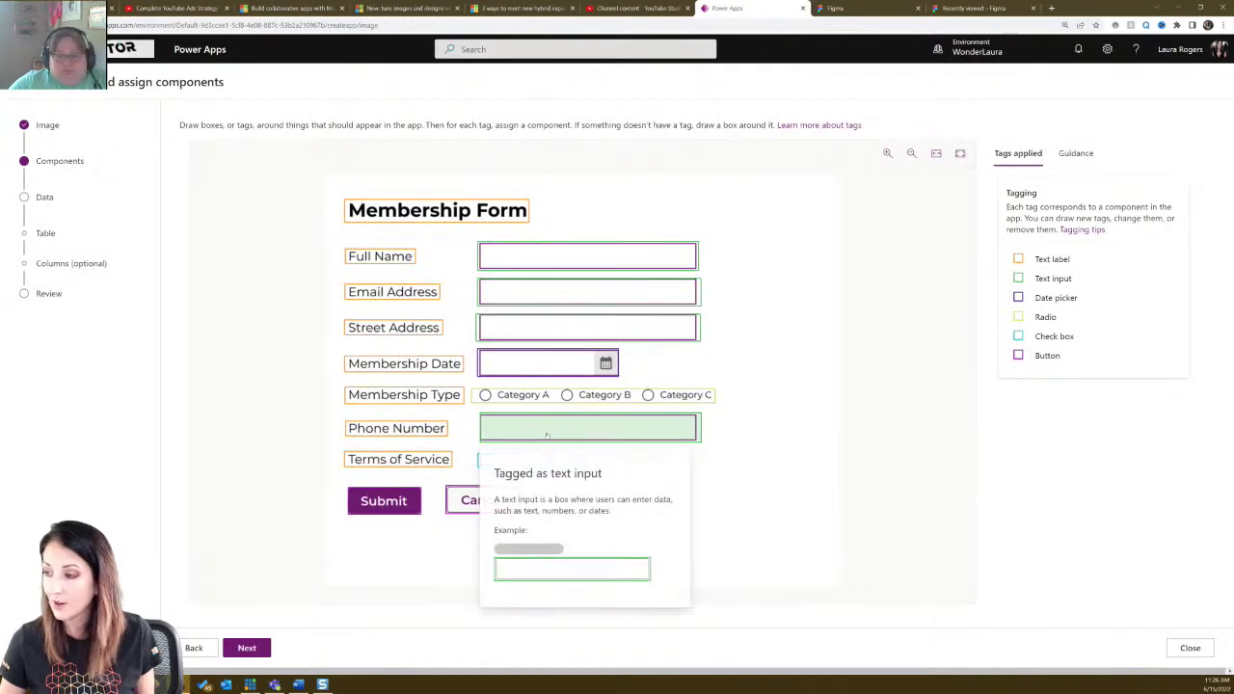
pyautogui.click(248, 649)
# Skip the Dataverse table and create the Membership Form app.
pyautogui.click(551, 356)
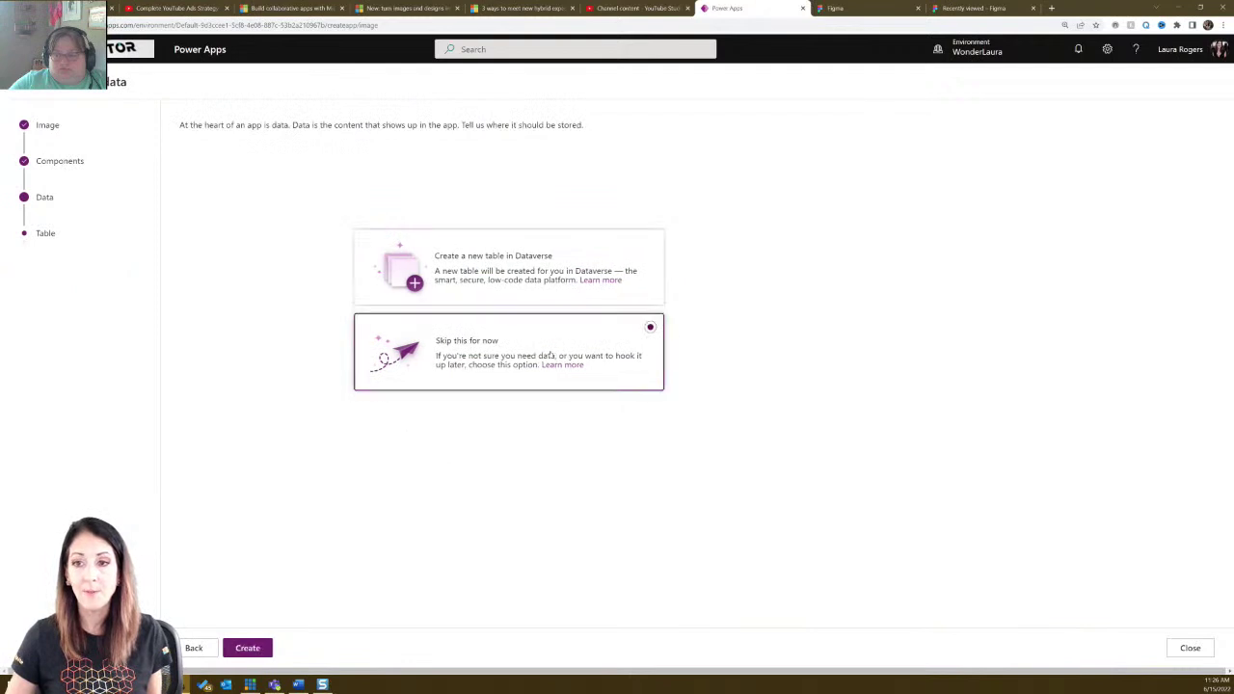
pyautogui.click(249, 649)
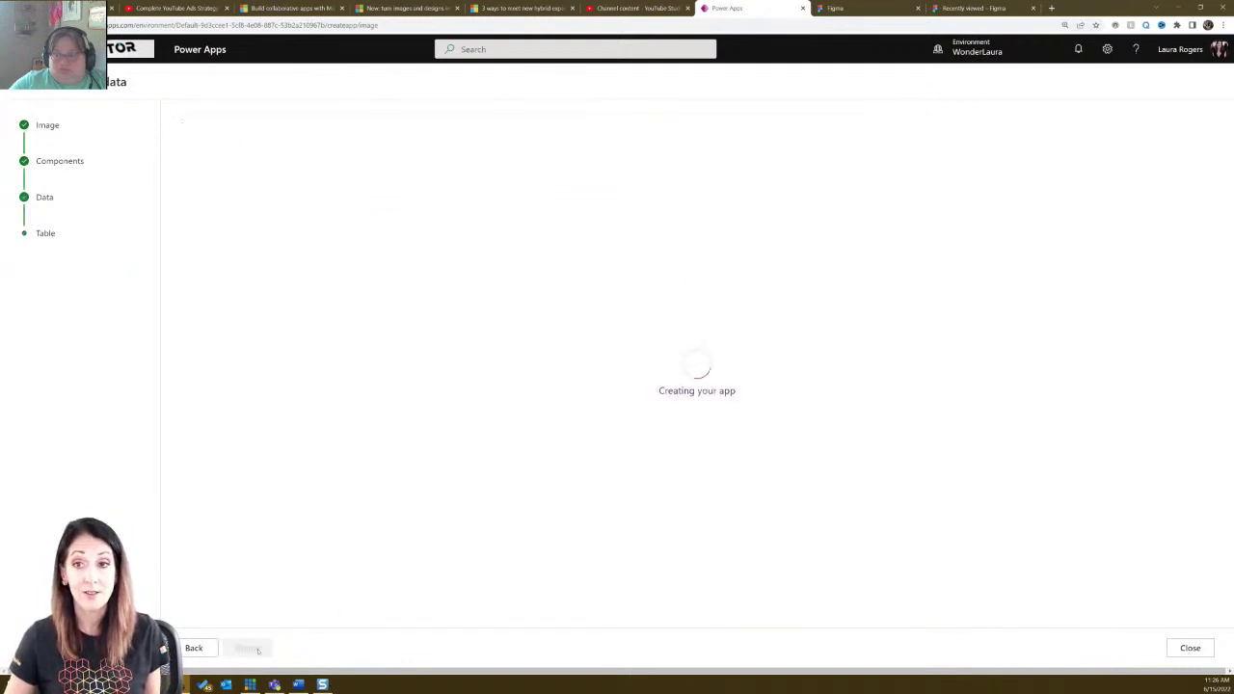
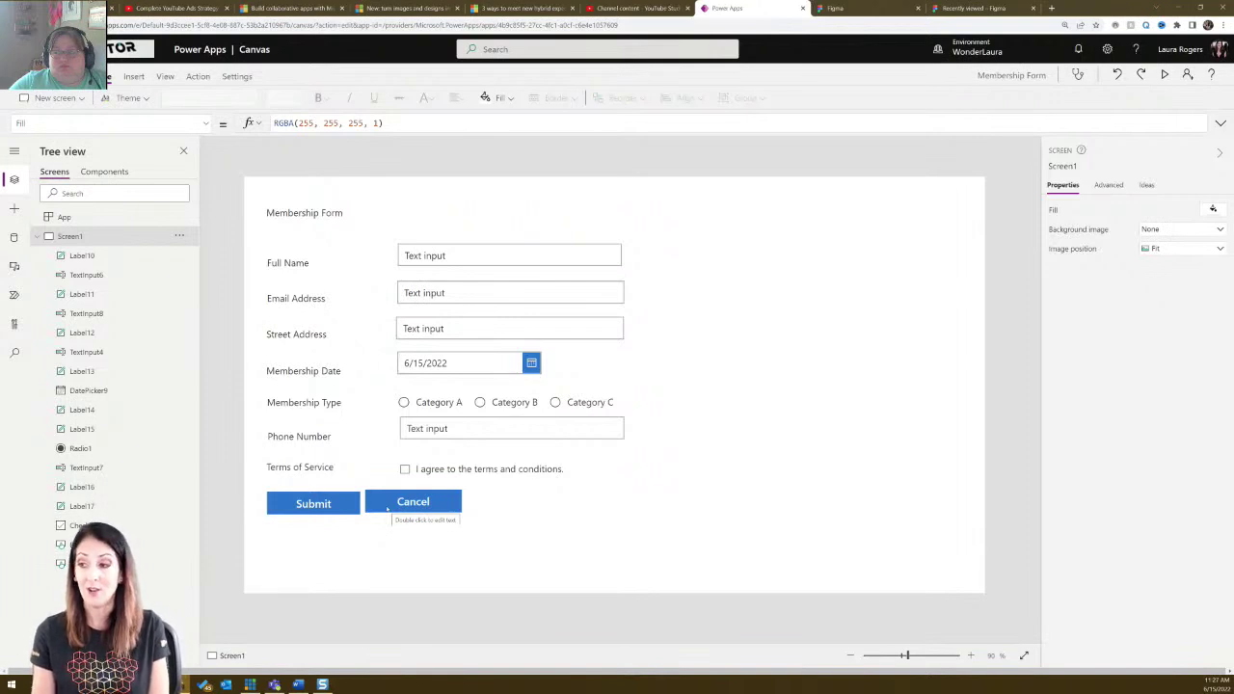
# Select the Membership Form title, Full Name, Email Address and Street Address controls, then save with Ctrl+S.
pyautogui.click(116, 257)
pyautogui.click(112, 275)
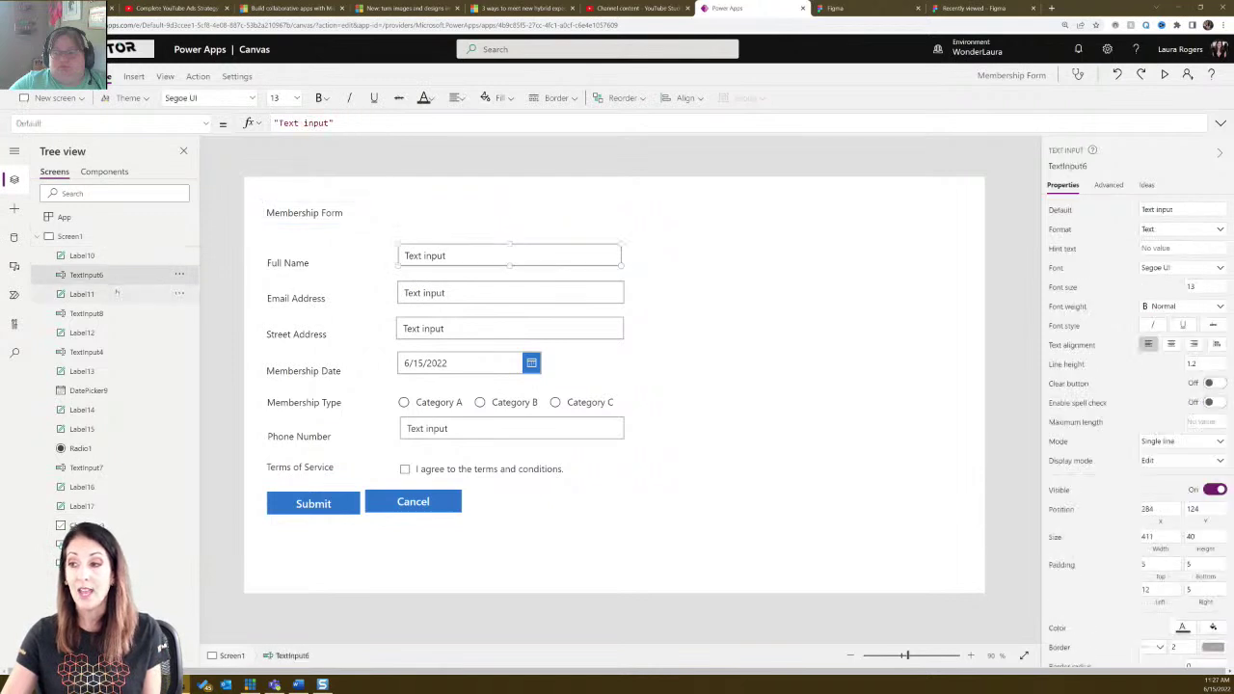
pyautogui.click(111, 294)
pyautogui.click(111, 314)
pyautogui.click(111, 352)
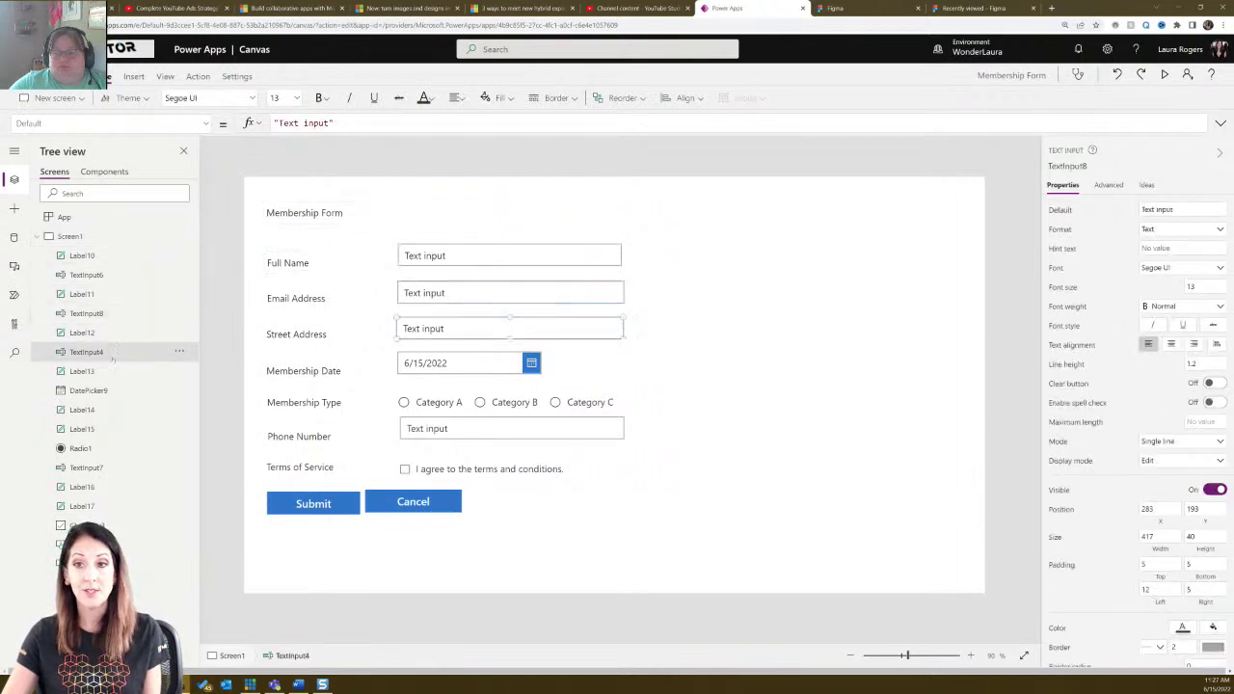
pyautogui.click(109, 371)
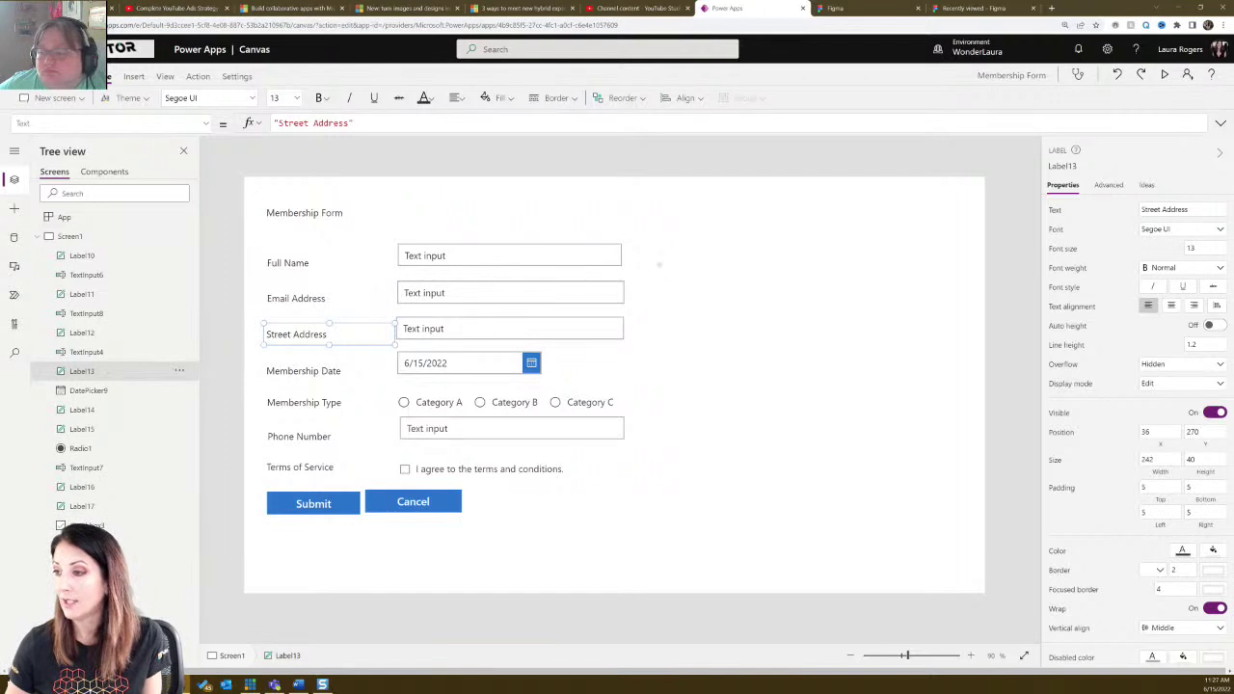
pyautogui.click(304, 212)
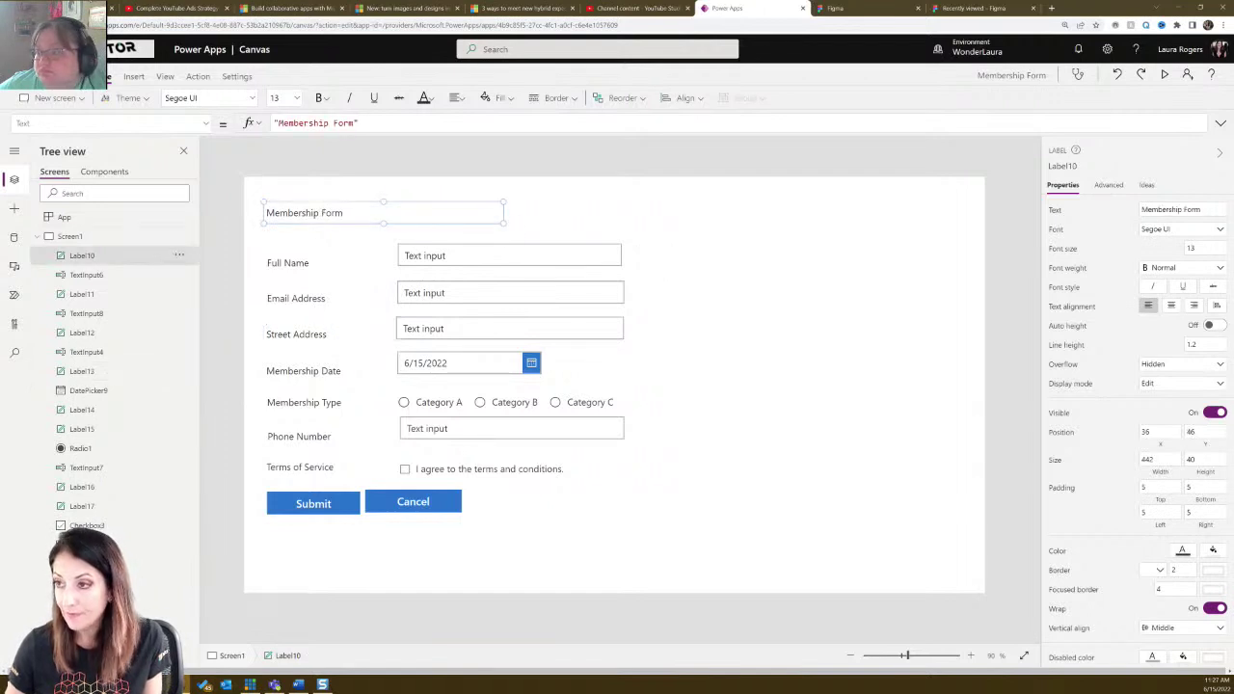
pyautogui.hotkey('ctrl', 's')
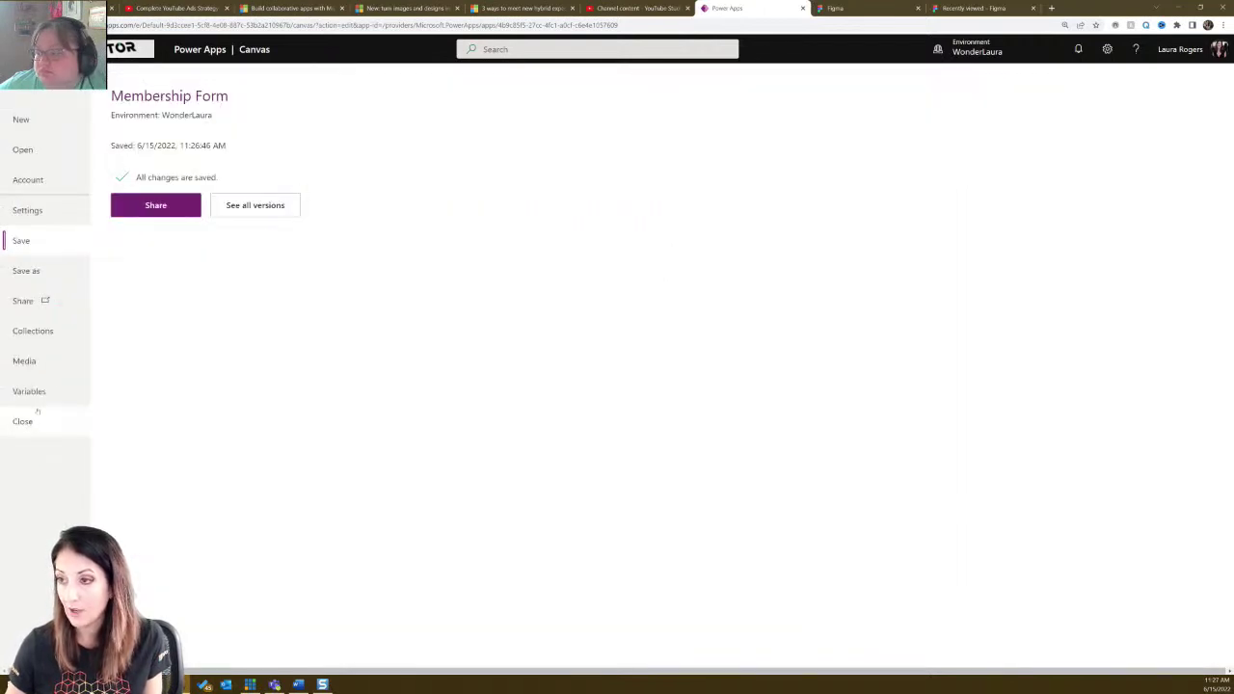
# Save a copy of the app as 'Membership Form2' after the same-name save is rejected.
pyautogui.click(29, 271)
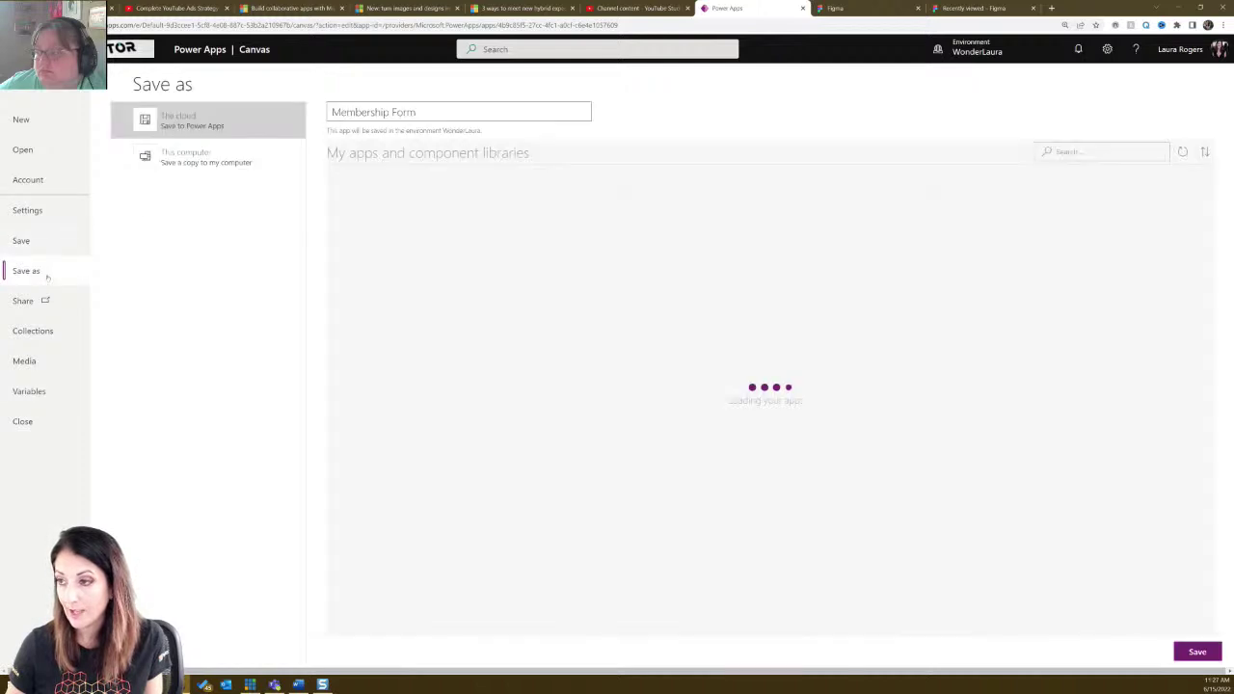
pyautogui.click(1197, 652)
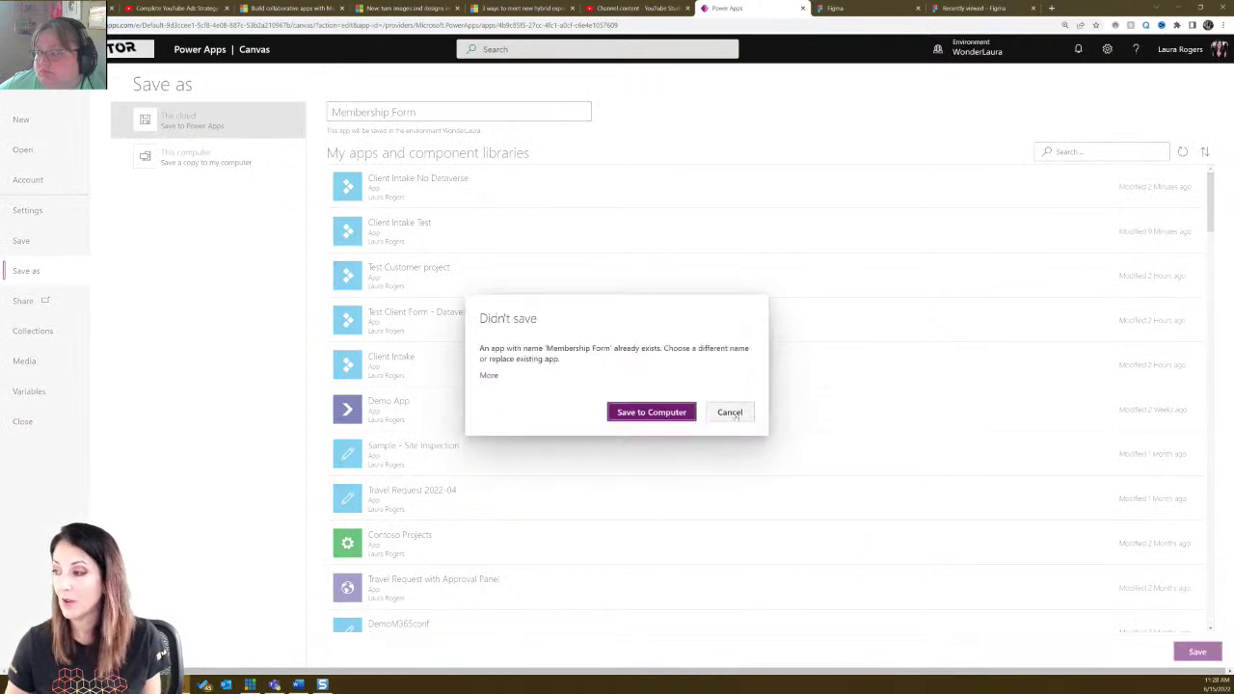
pyautogui.click(730, 412)
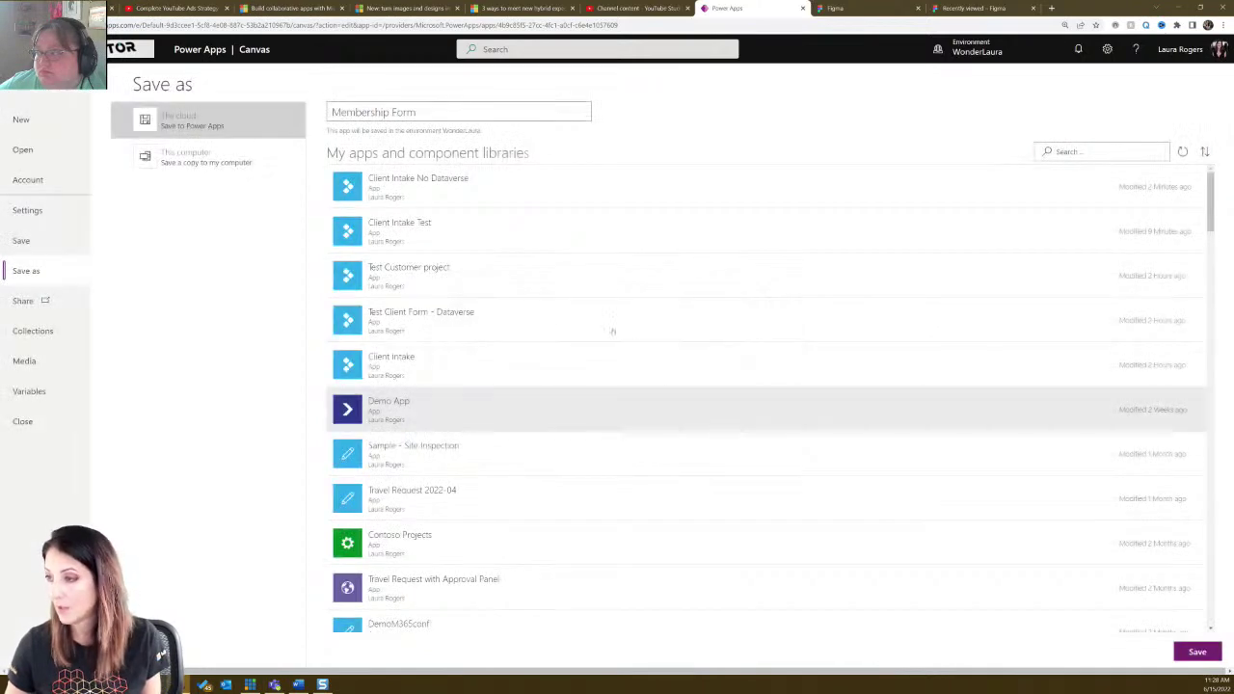
pyautogui.tripleClick(439, 114)
pyautogui.click(439, 114)
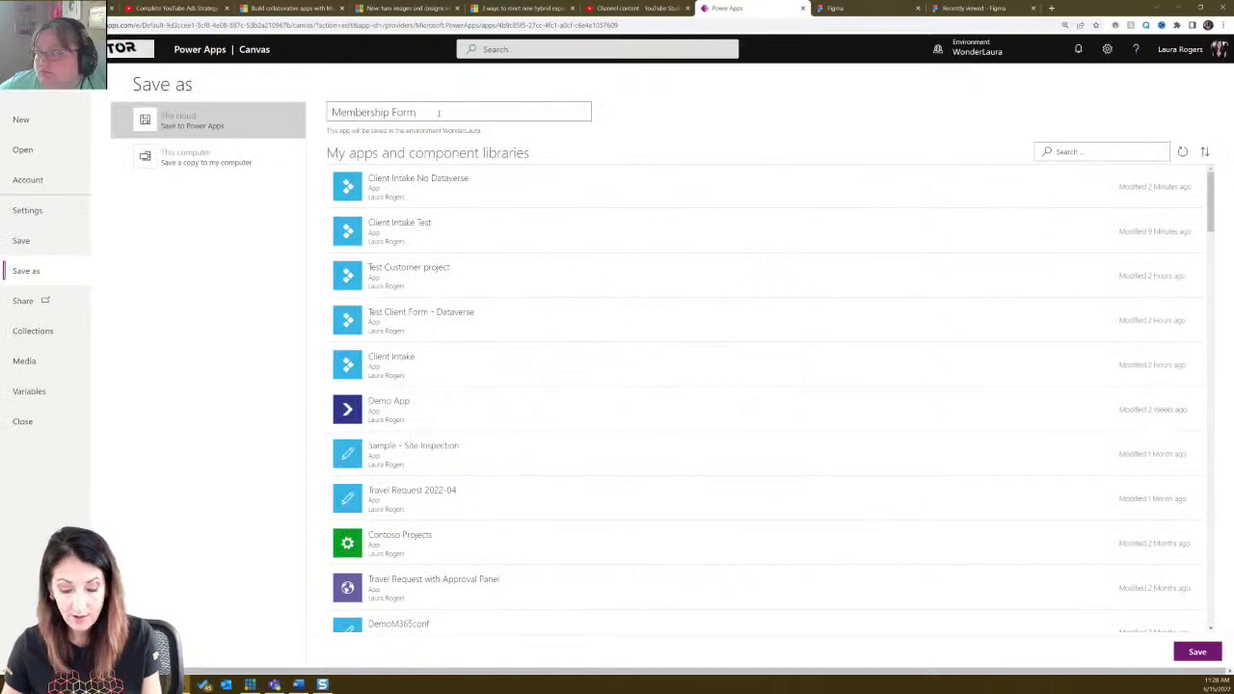
pyautogui.write('2')
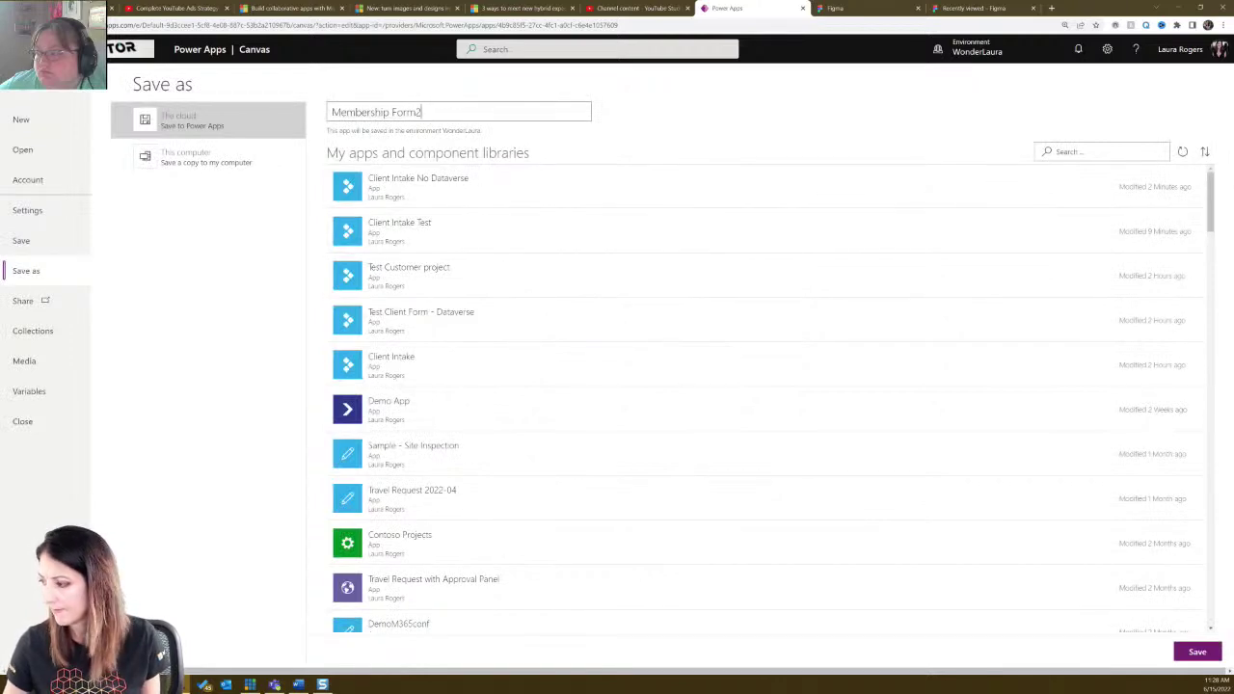
pyautogui.click(1197, 652)
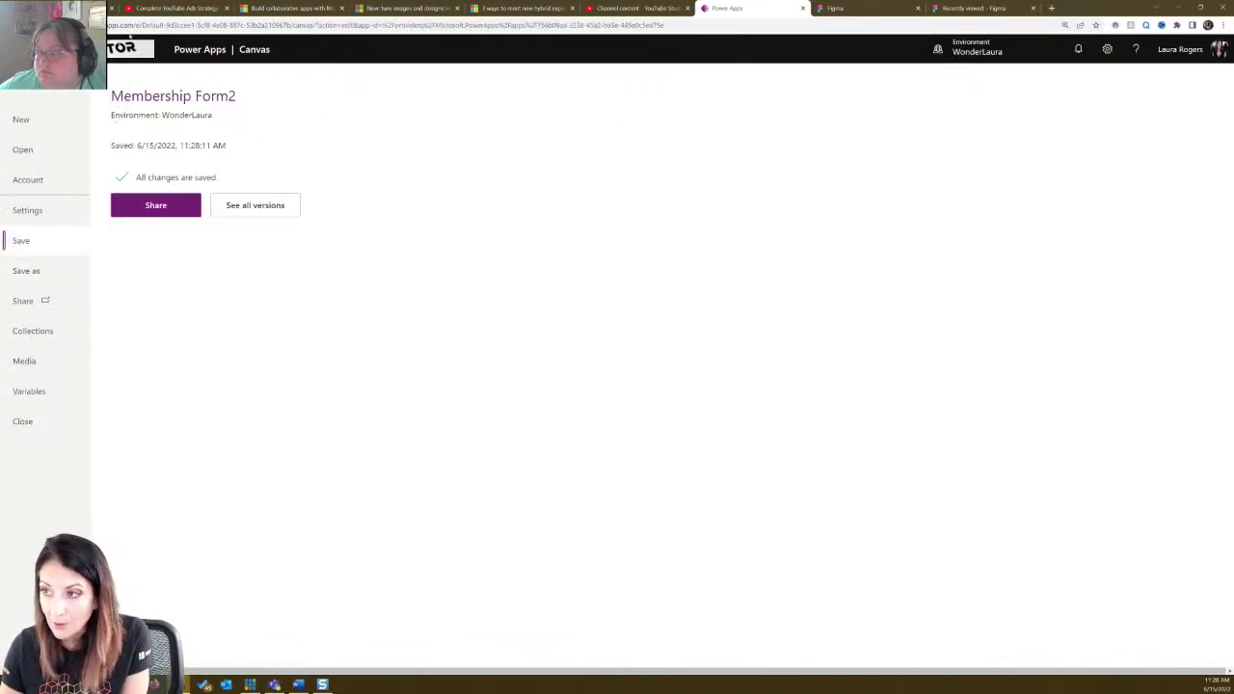
pyautogui.click(132, 25)
# Go to make.powerapps.com, start a canvas app from a Figma design, and switch to Figma's recent files.
pyautogui.write('make.powerapps.com')
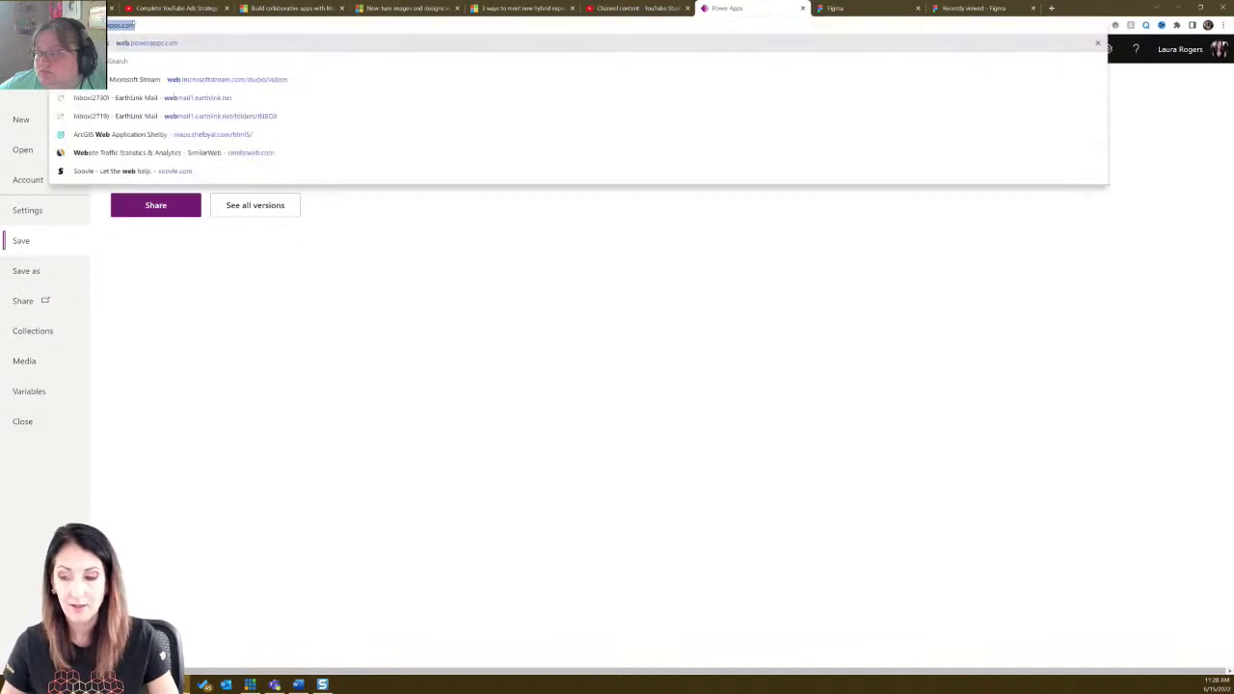
pyautogui.press('Return')
pyautogui.press('Return')
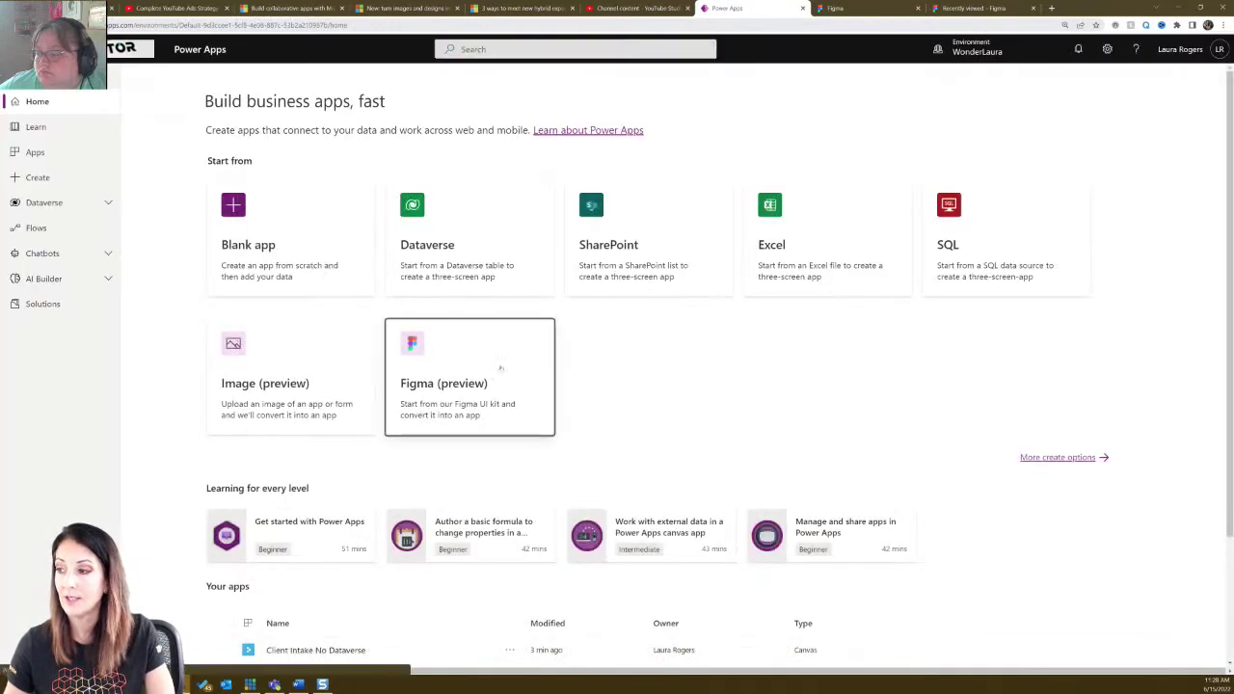
pyautogui.click(502, 379)
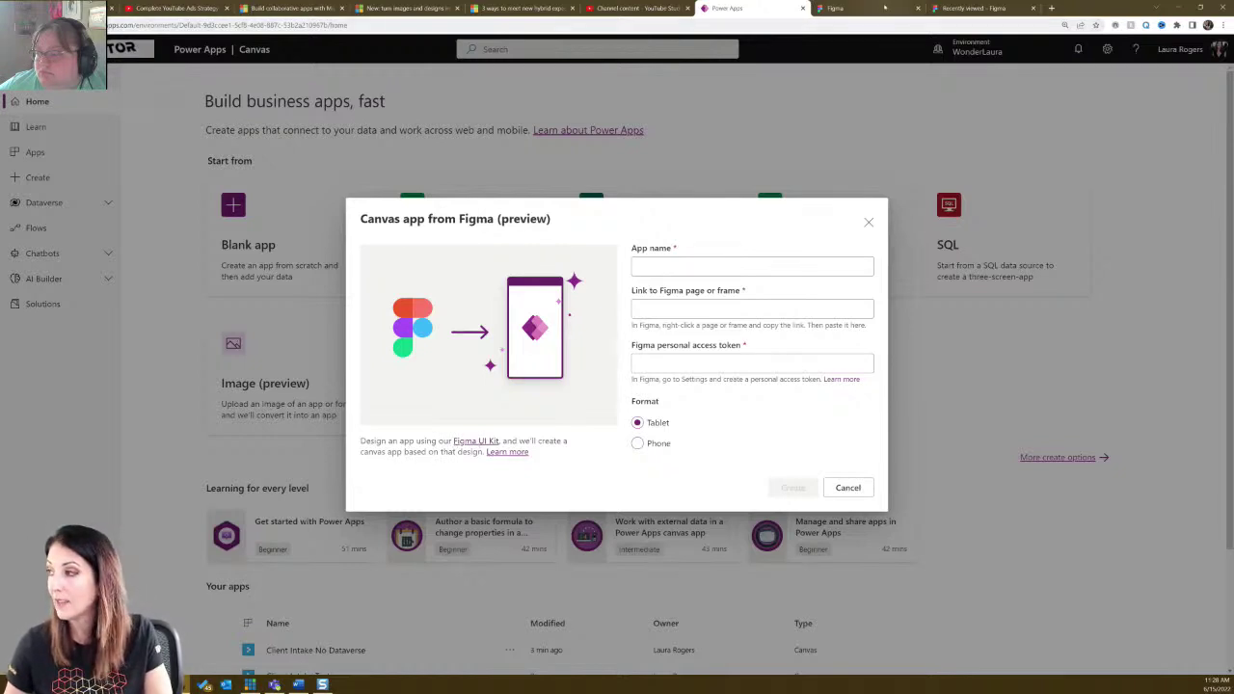
pyautogui.click(969, 8)
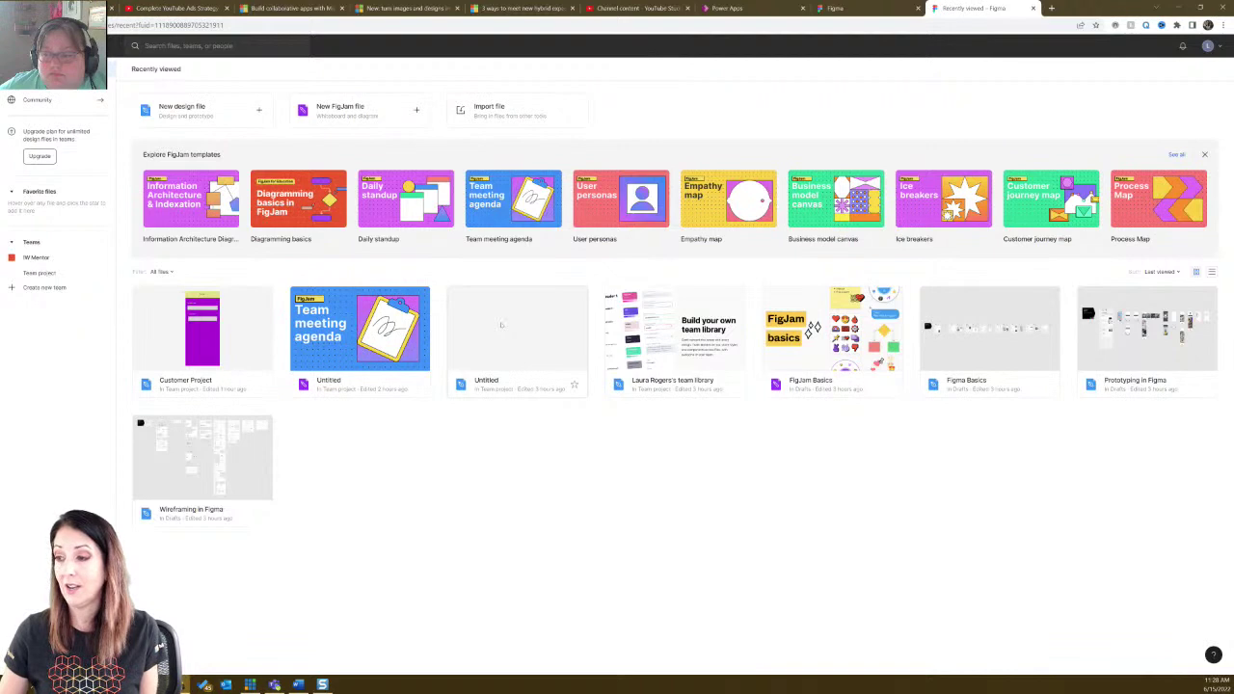
# Open the empty Untitled design file, then return to the Team project's files.
pyautogui.click(492, 336)
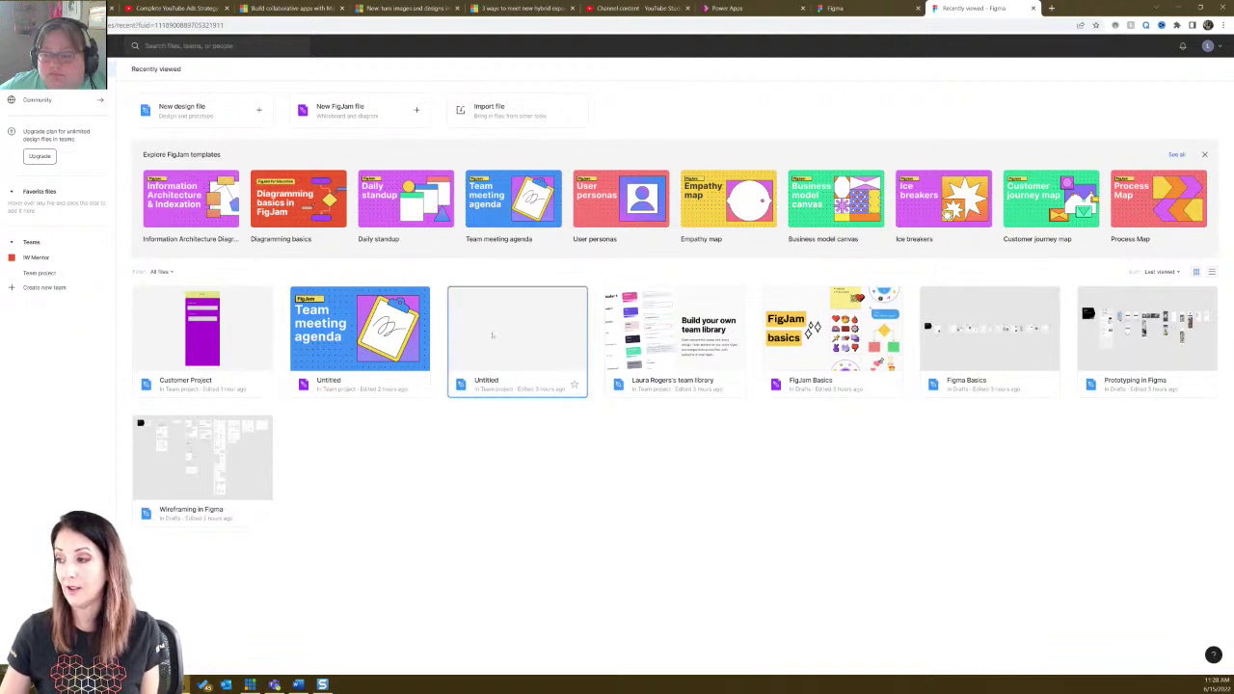
pyautogui.doubleClick(515, 328)
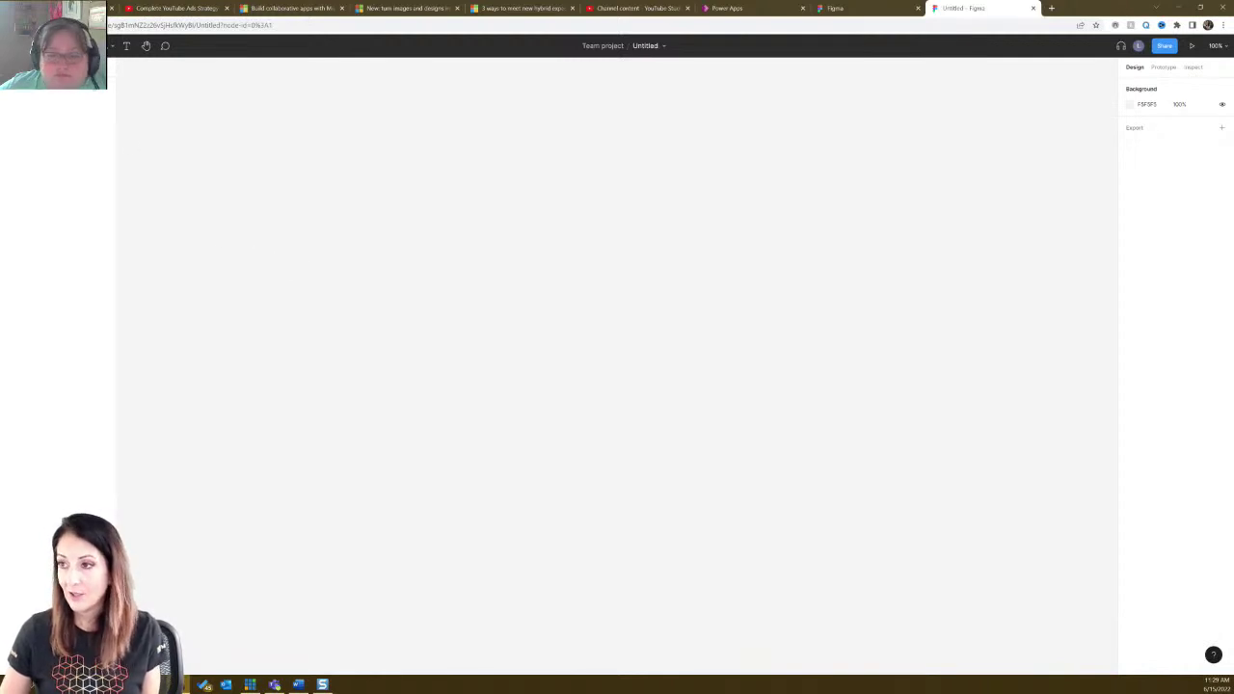
pyautogui.click(19, 45)
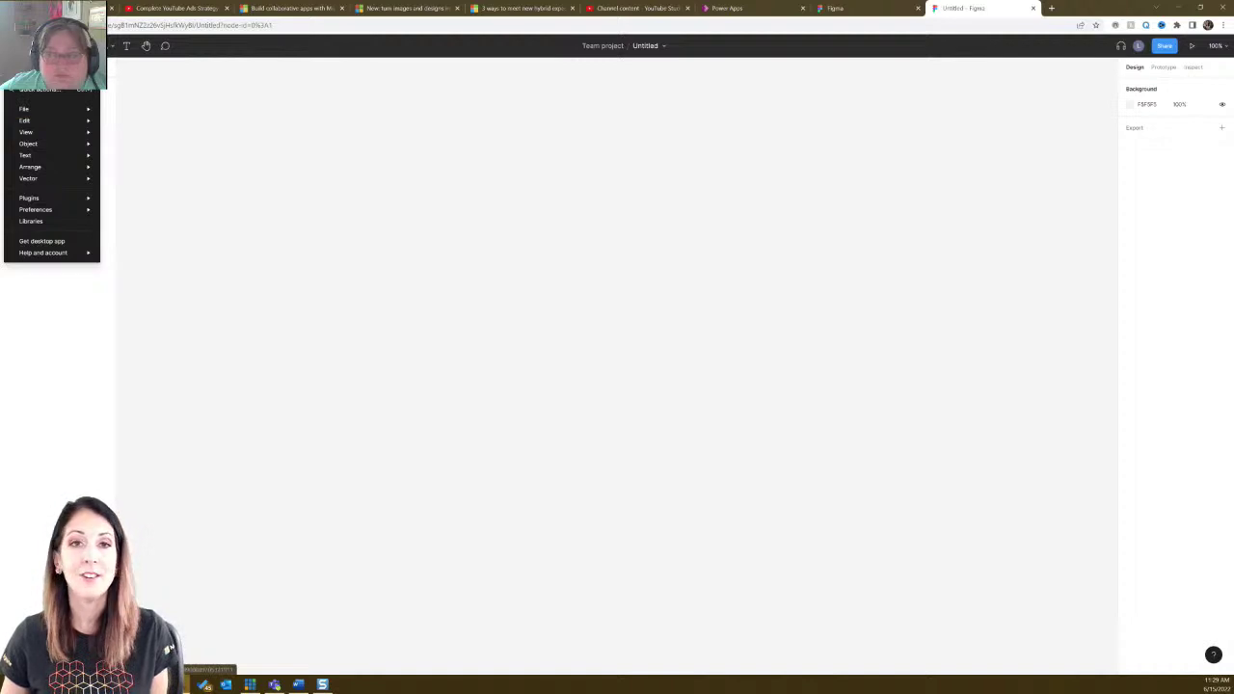
pyautogui.click(43, 77)
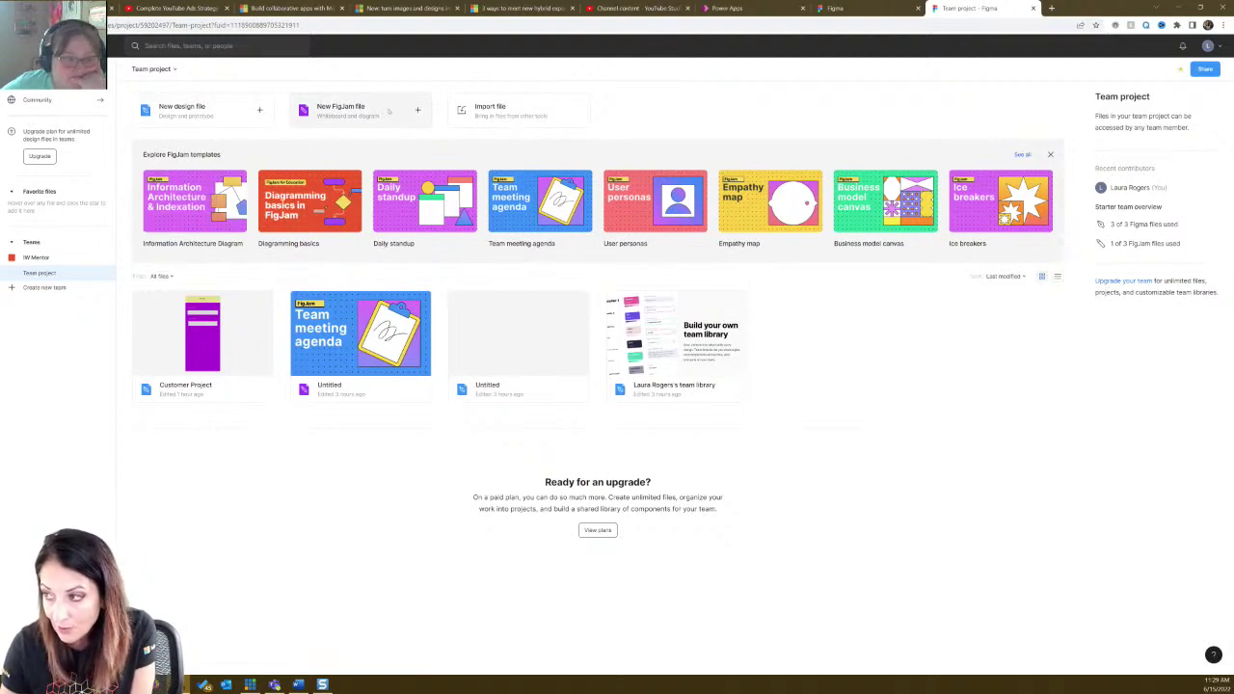
# Delete the empty Untitled file from the Team project.
pyautogui.click(551, 399)
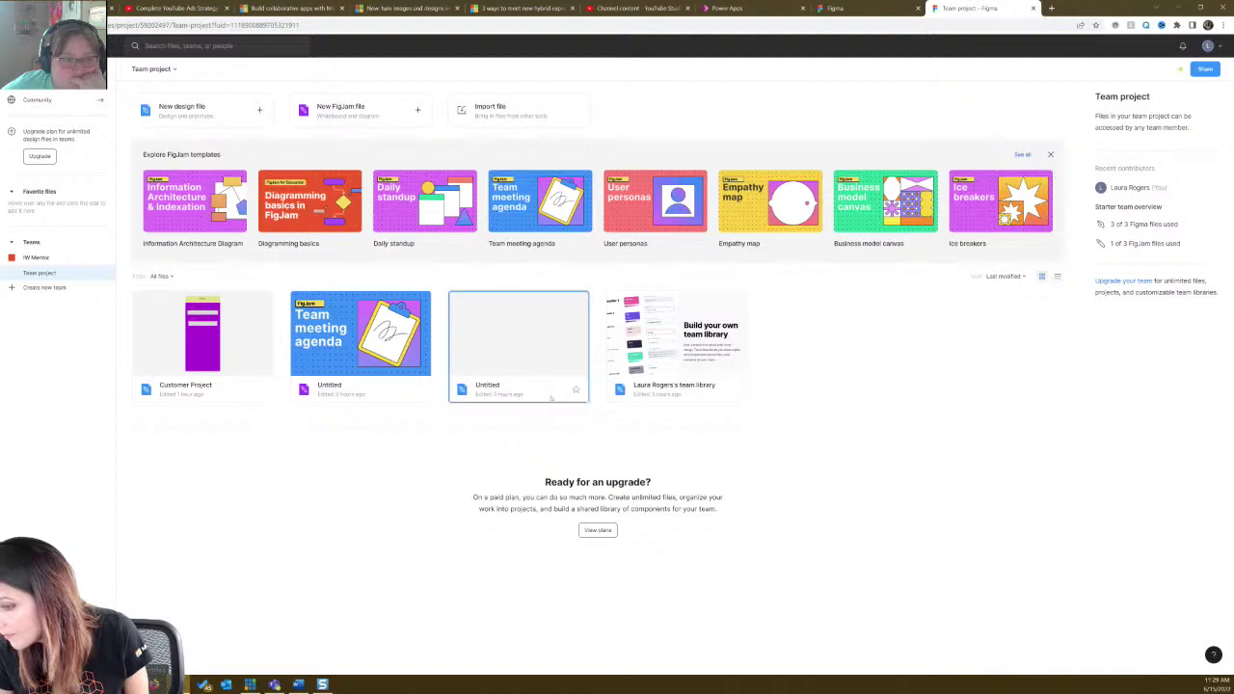
pyautogui.rightClick(543, 391)
pyautogui.click(562, 379)
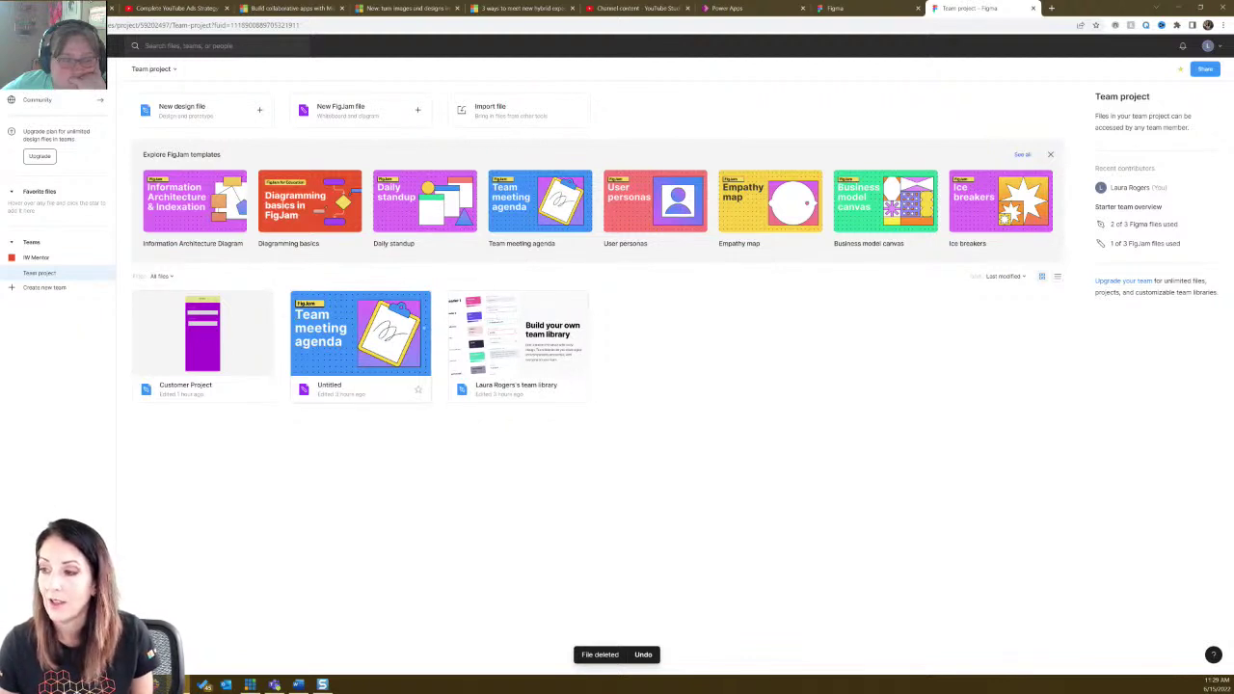
# Create a new blank design file and go back to the Team project's files.
pyautogui.click(214, 114)
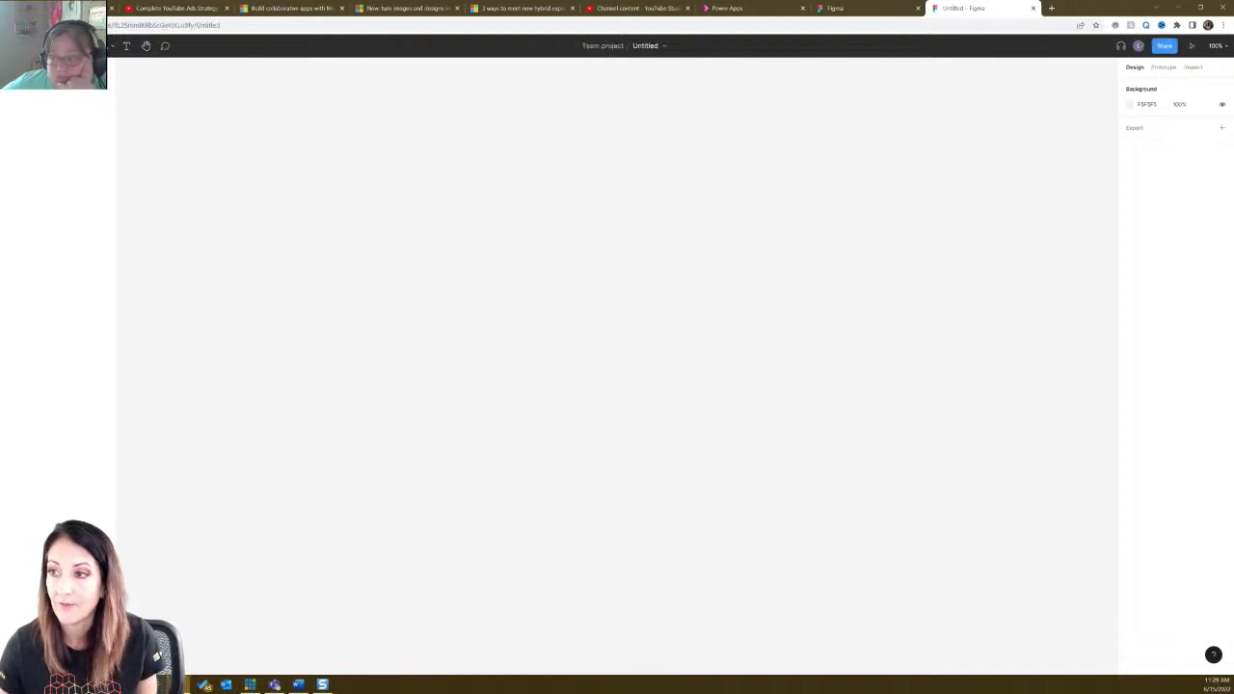
pyautogui.click(15, 45)
pyautogui.click(39, 68)
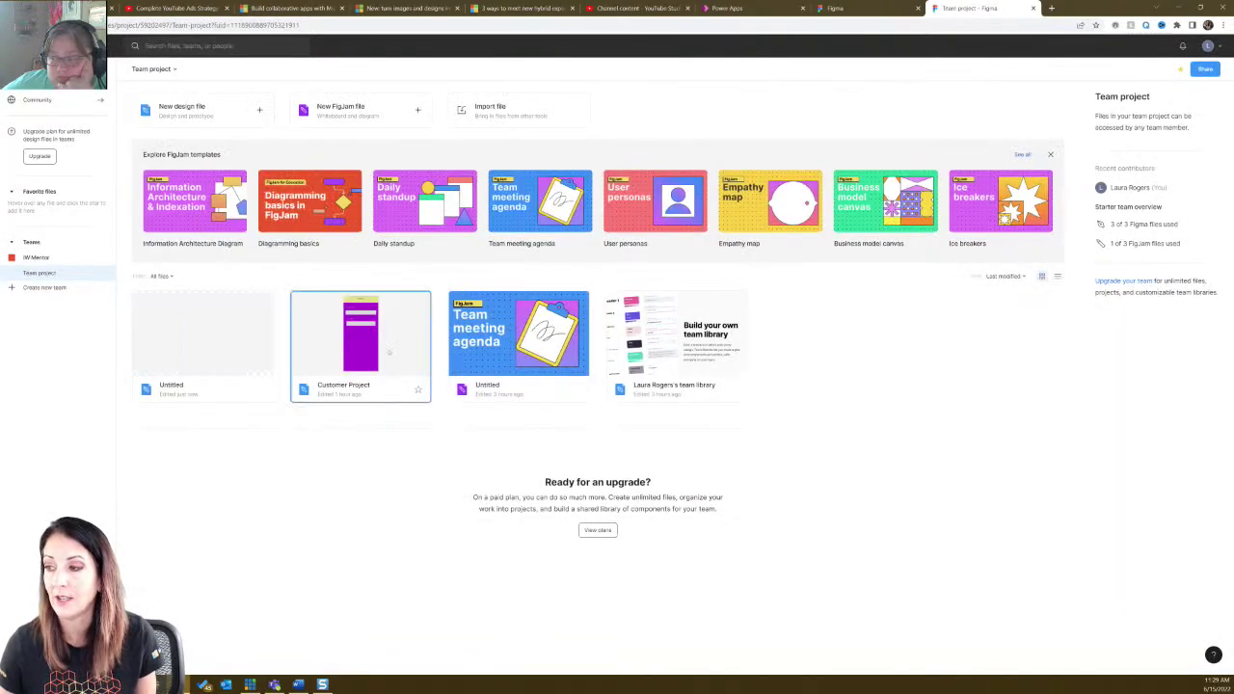
# Open the Customer Project design and inspect the Test App header, Customer Name text and phone frame.
pyautogui.doubleClick(370, 342)
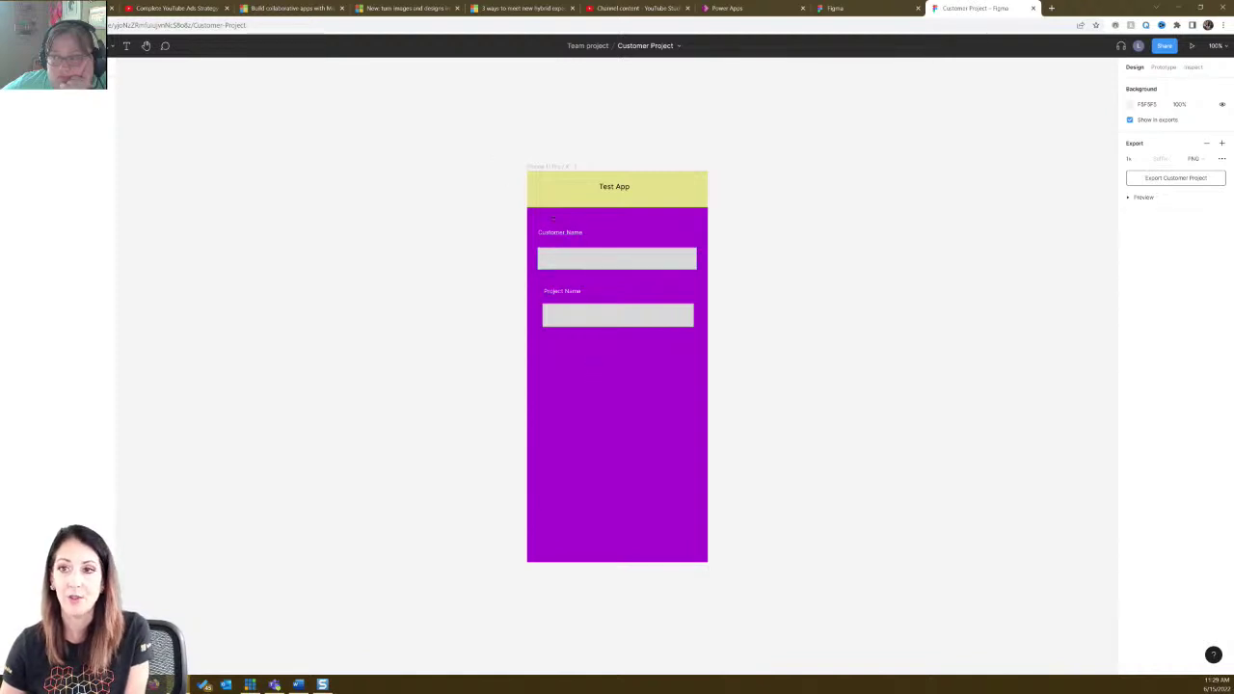
pyautogui.click(570, 202)
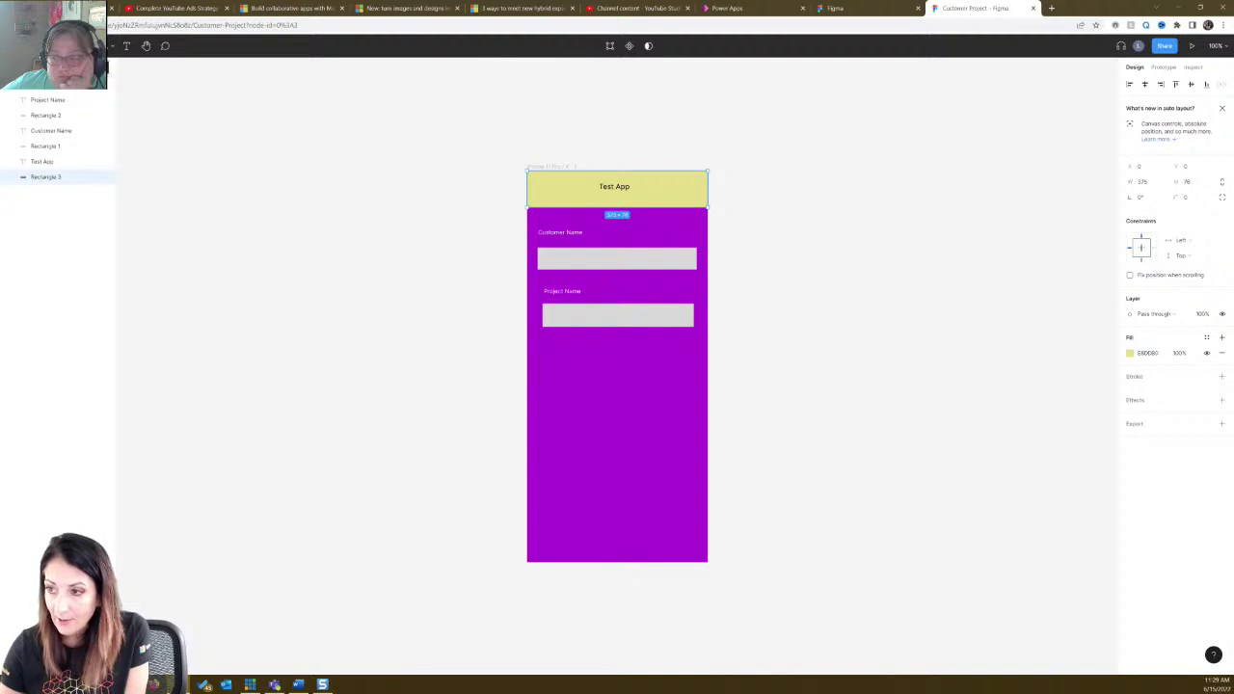
pyautogui.click(87, 45)
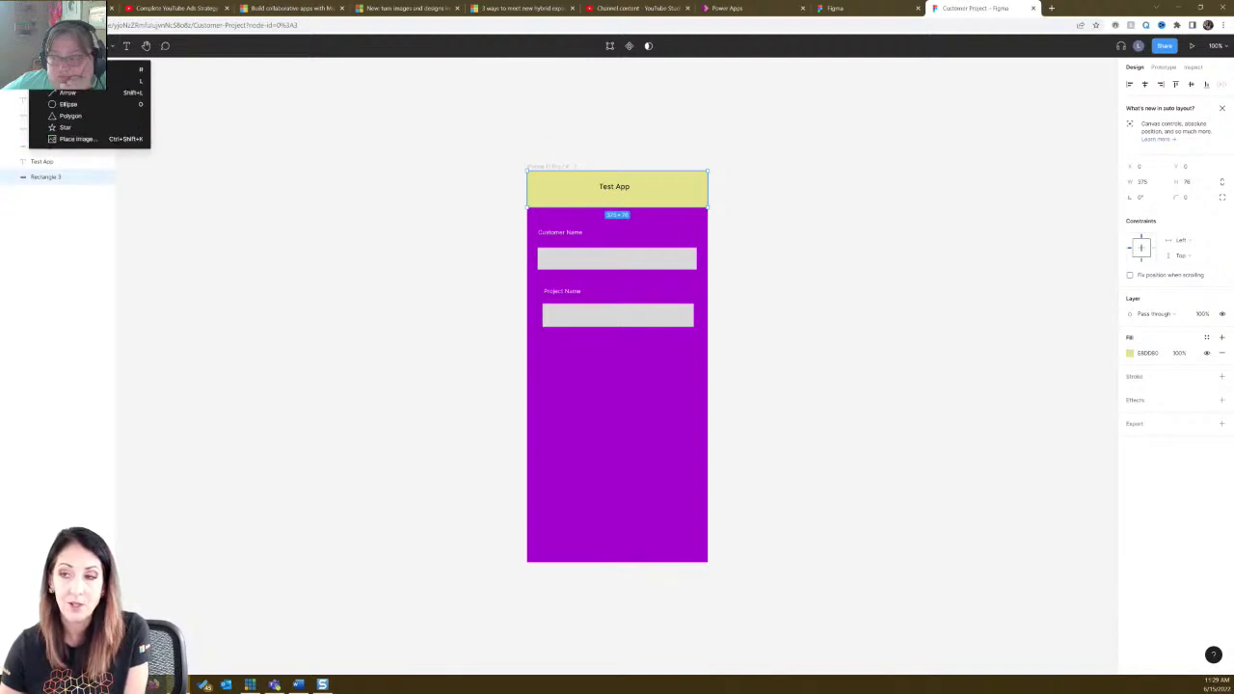
pyautogui.click(235, 157)
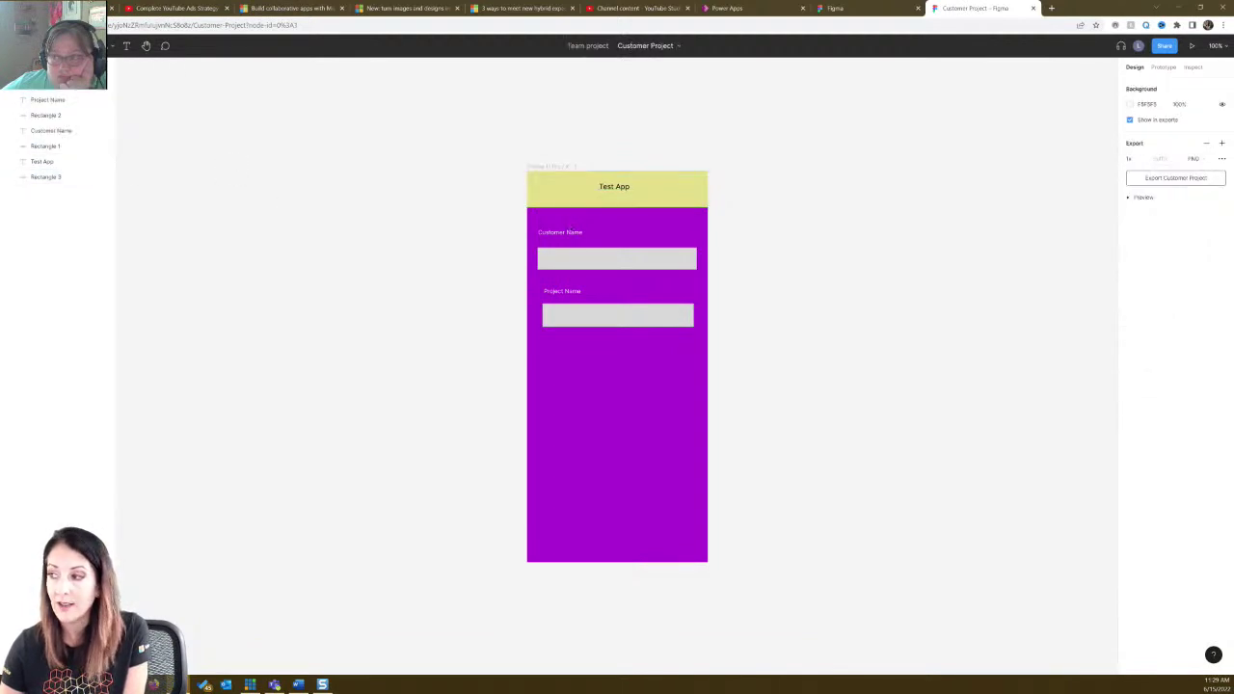
pyautogui.click(579, 238)
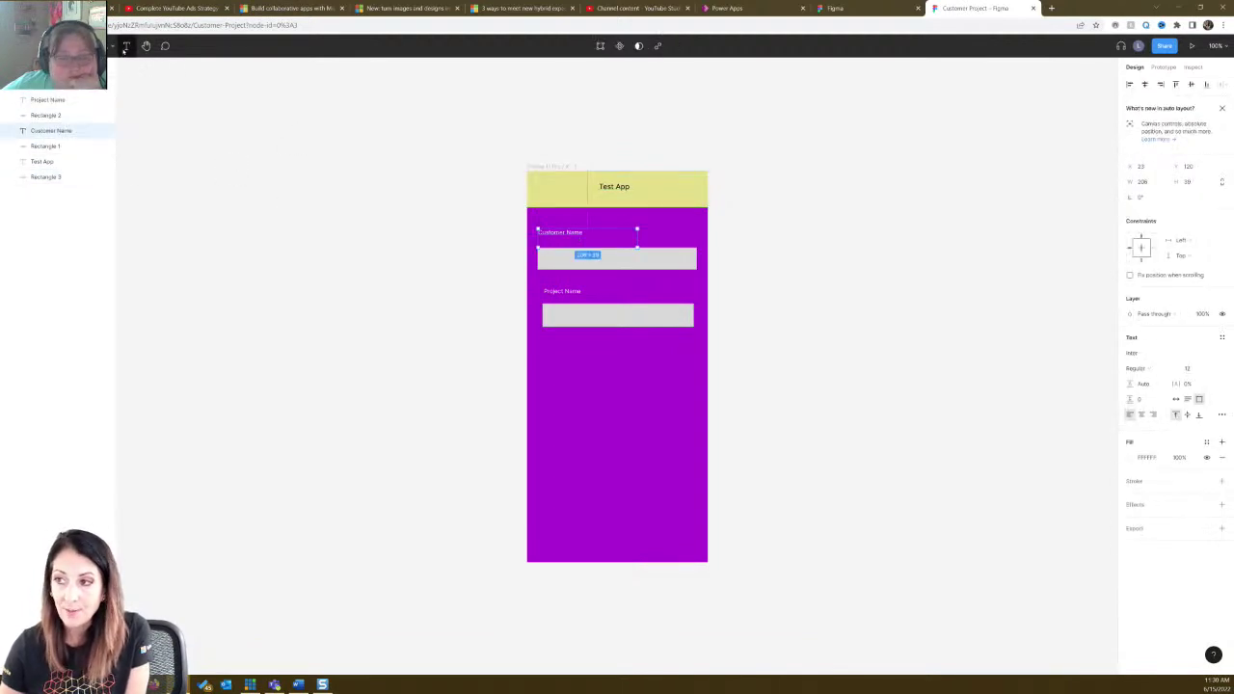
pyautogui.click(604, 469)
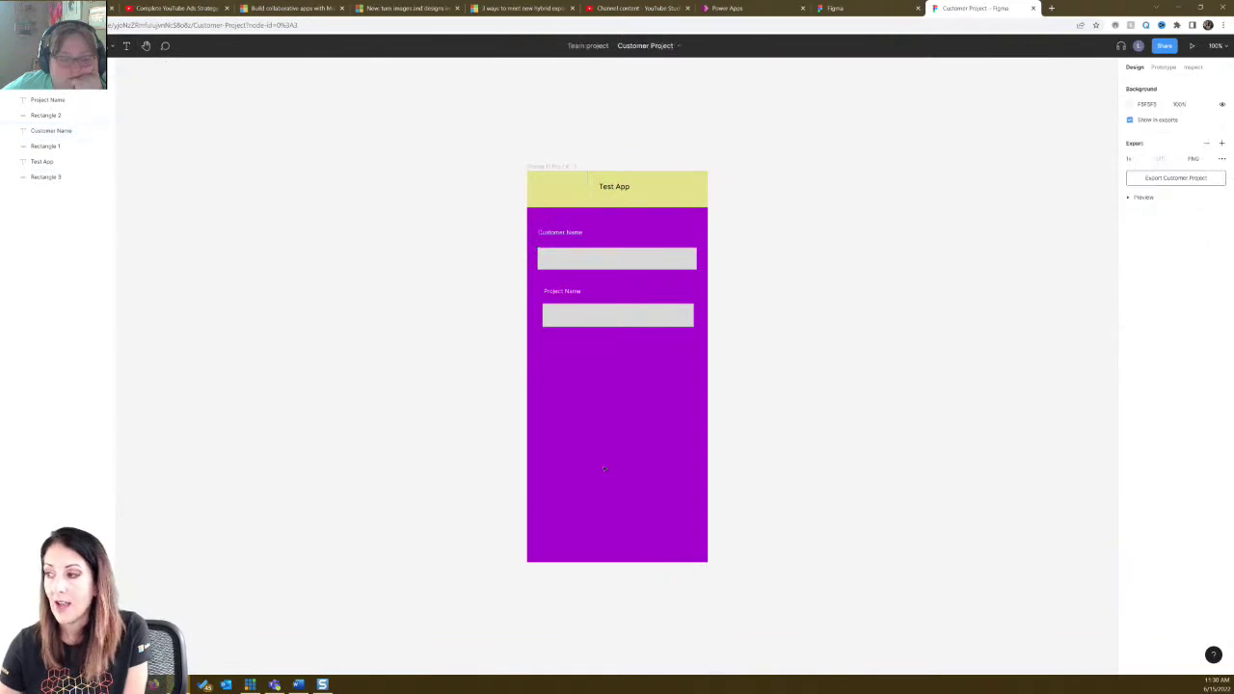
pyautogui.rightClick(604, 469)
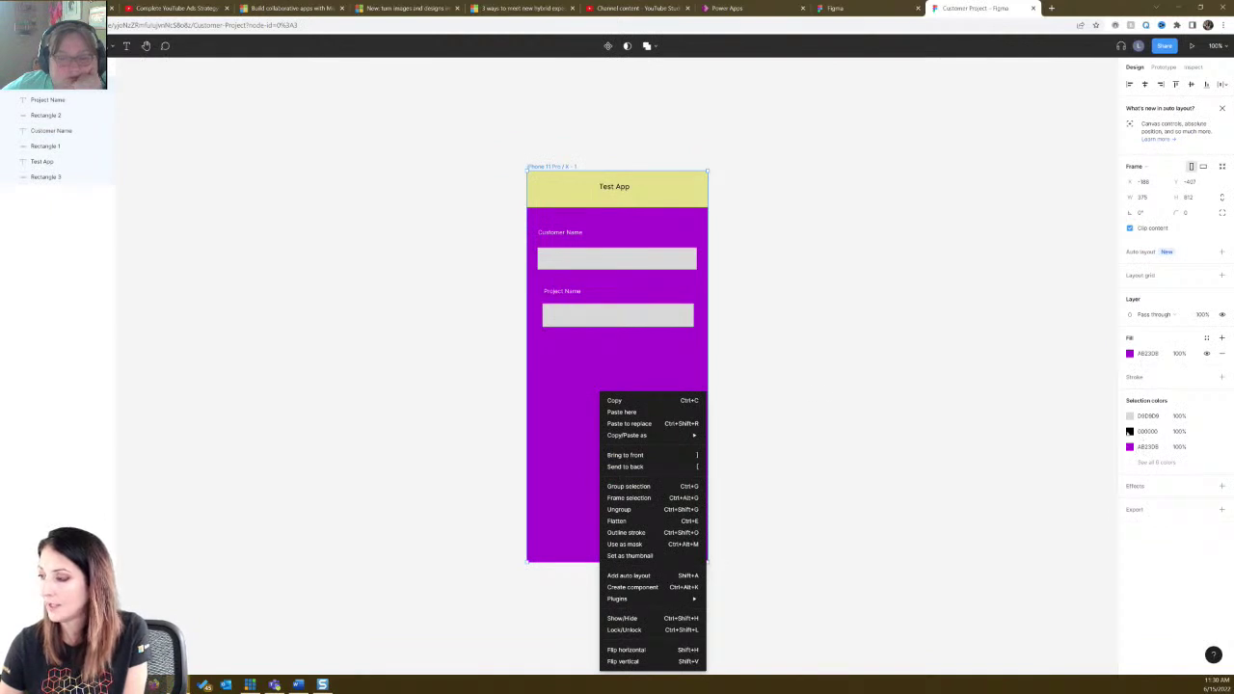
pyautogui.click(587, 257)
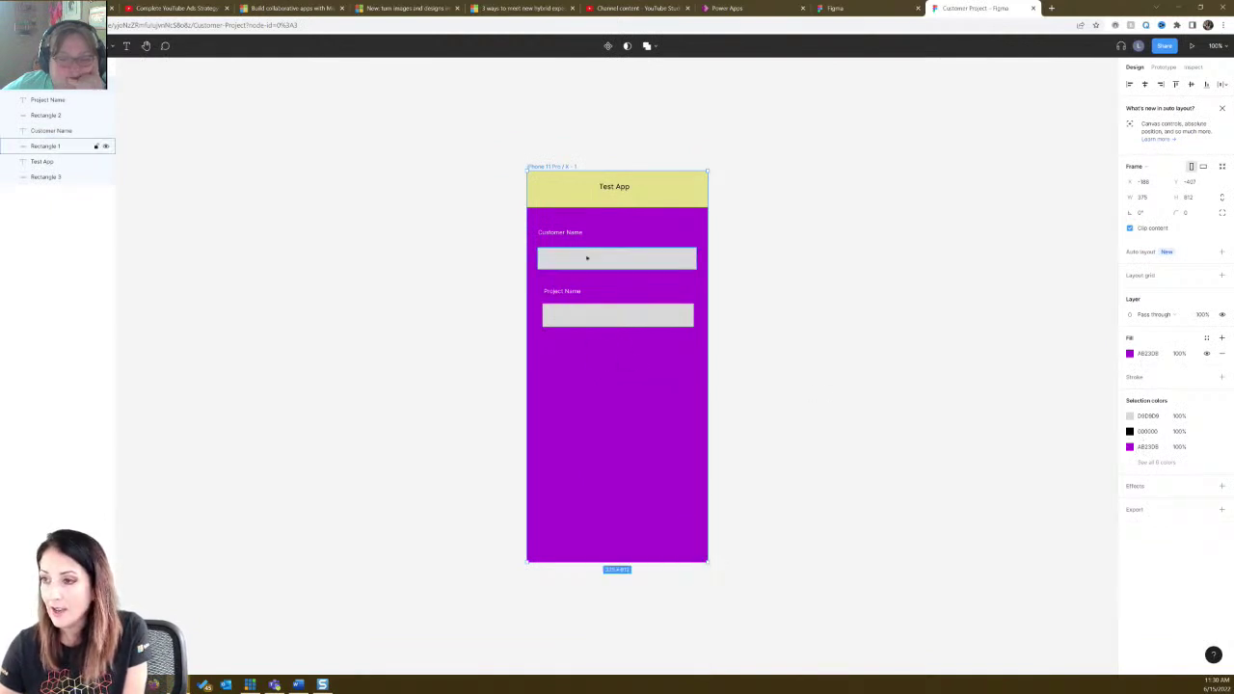
# Select the Project Name box, glance at Assets, then select the Test App header from Layers.
pyautogui.click(585, 319)
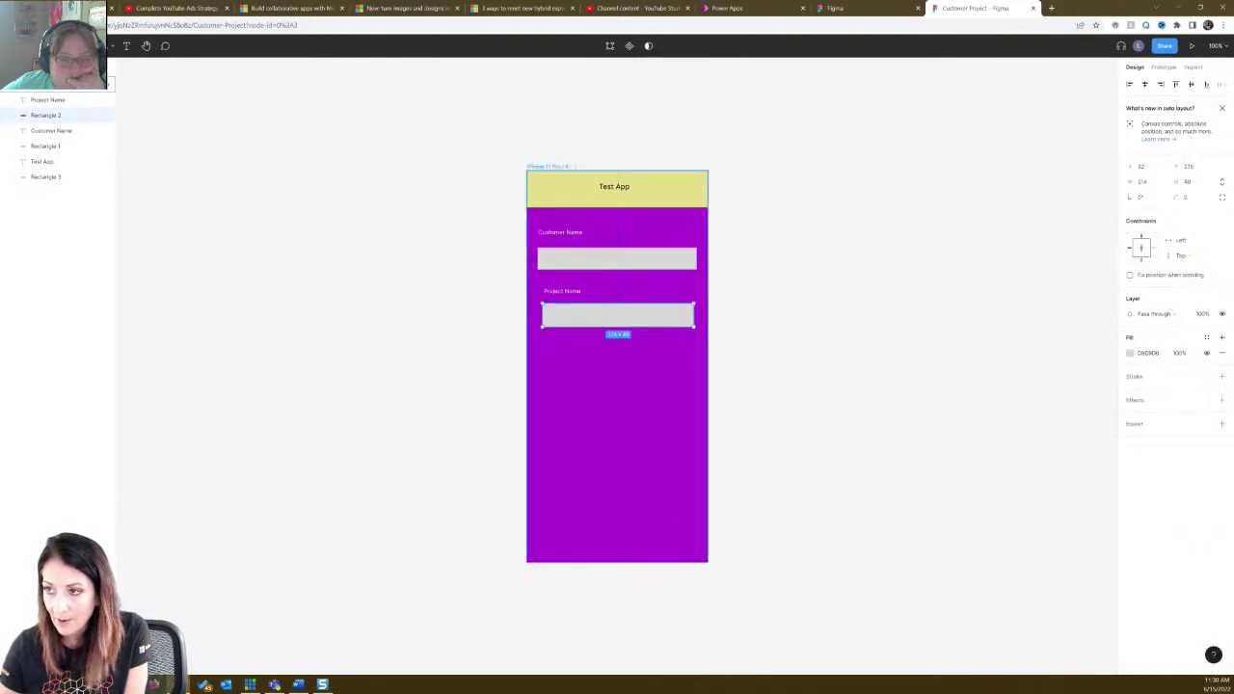
pyautogui.click(53, 67)
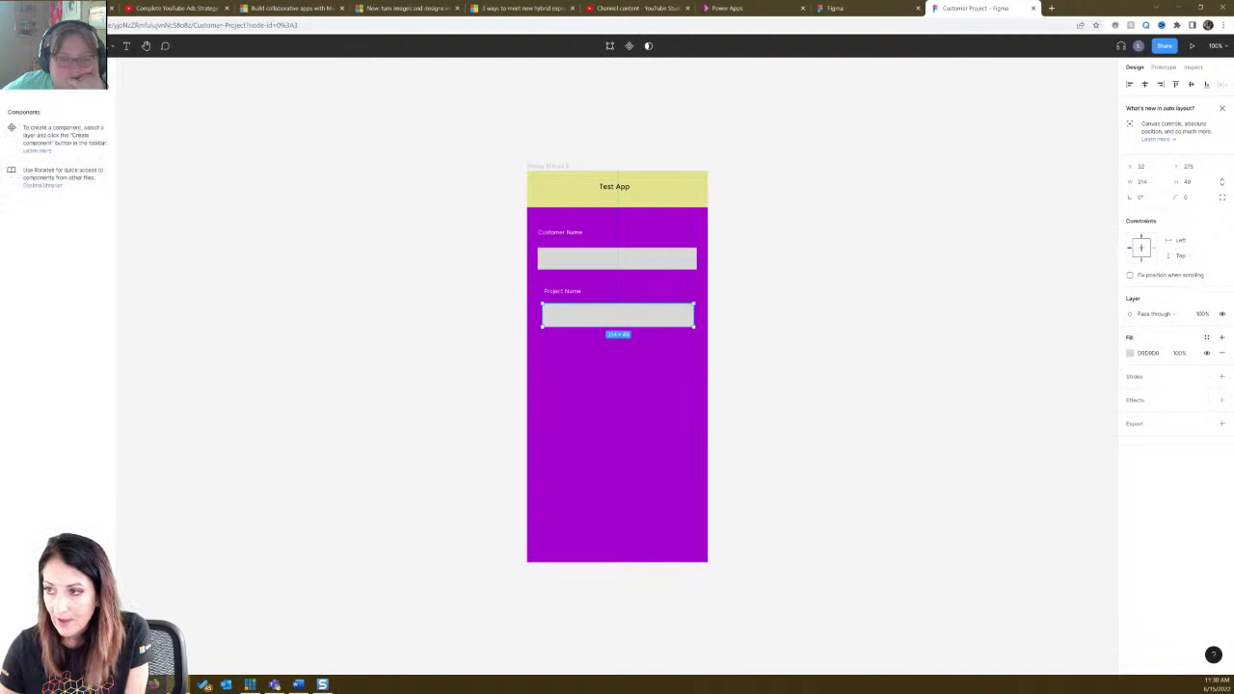
pyautogui.hotkey('alt', '1')
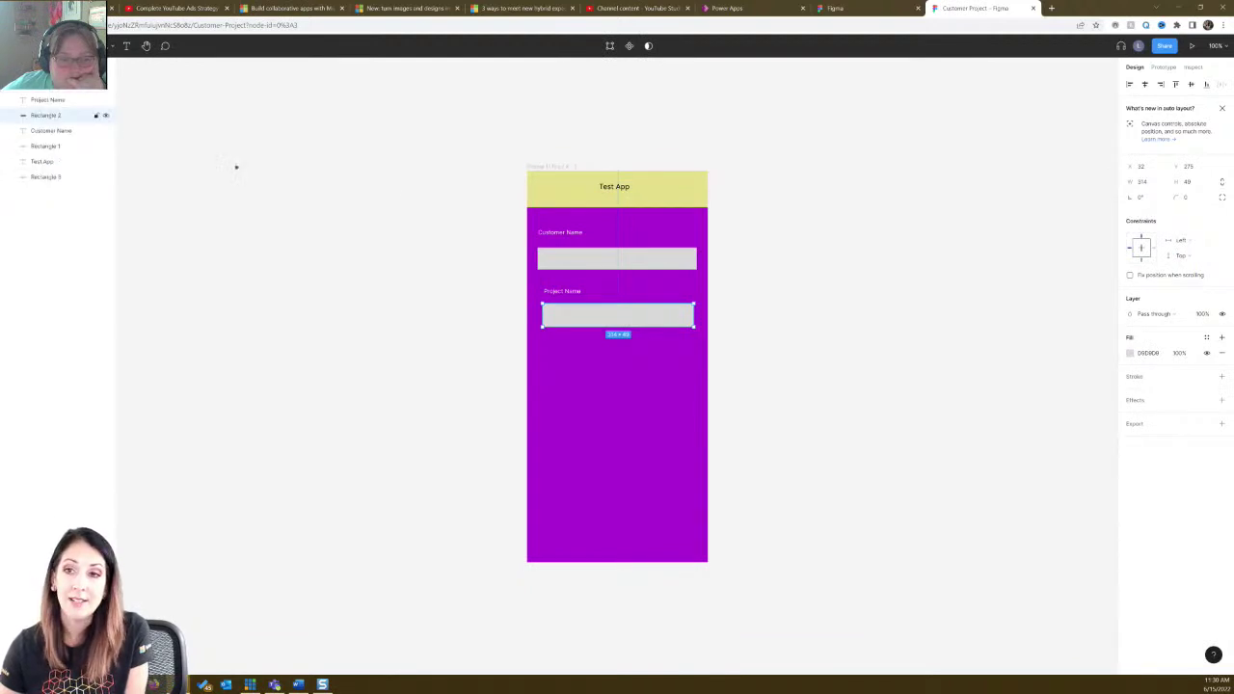
pyautogui.click(678, 204)
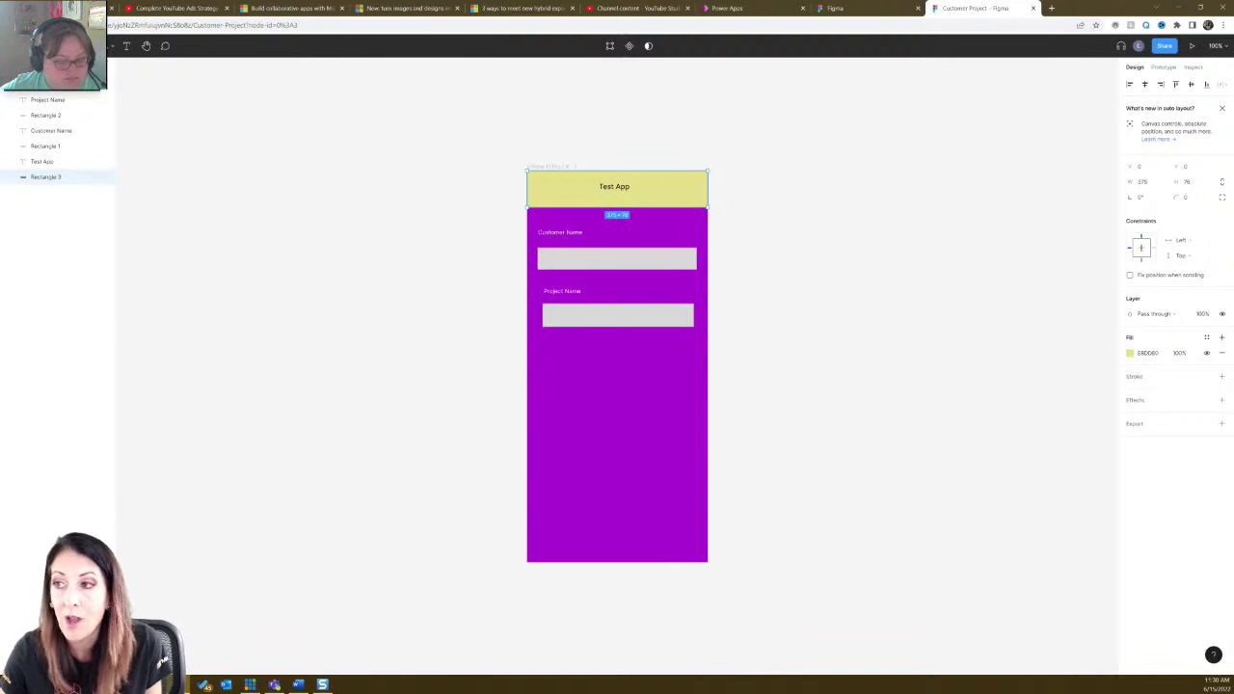
# Check the shape and pen tool options, select the Customer Name and Project Name boxes, then deselect.
pyautogui.click(110, 46)
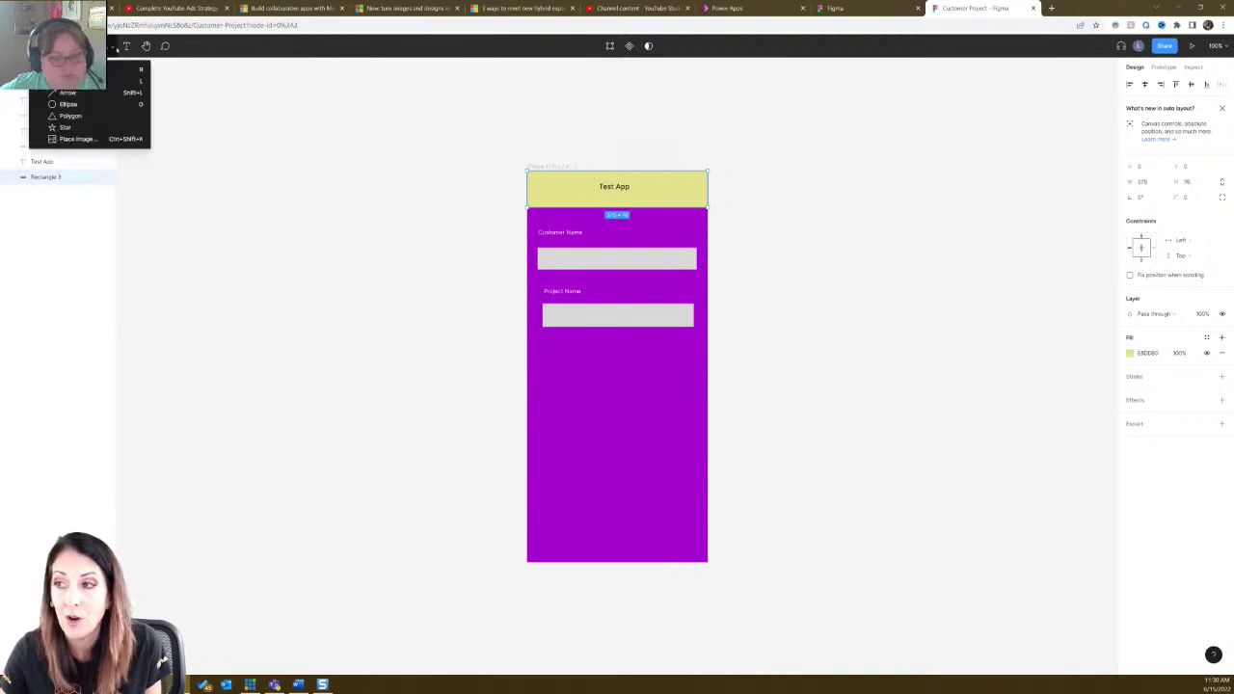
pyautogui.click(113, 48)
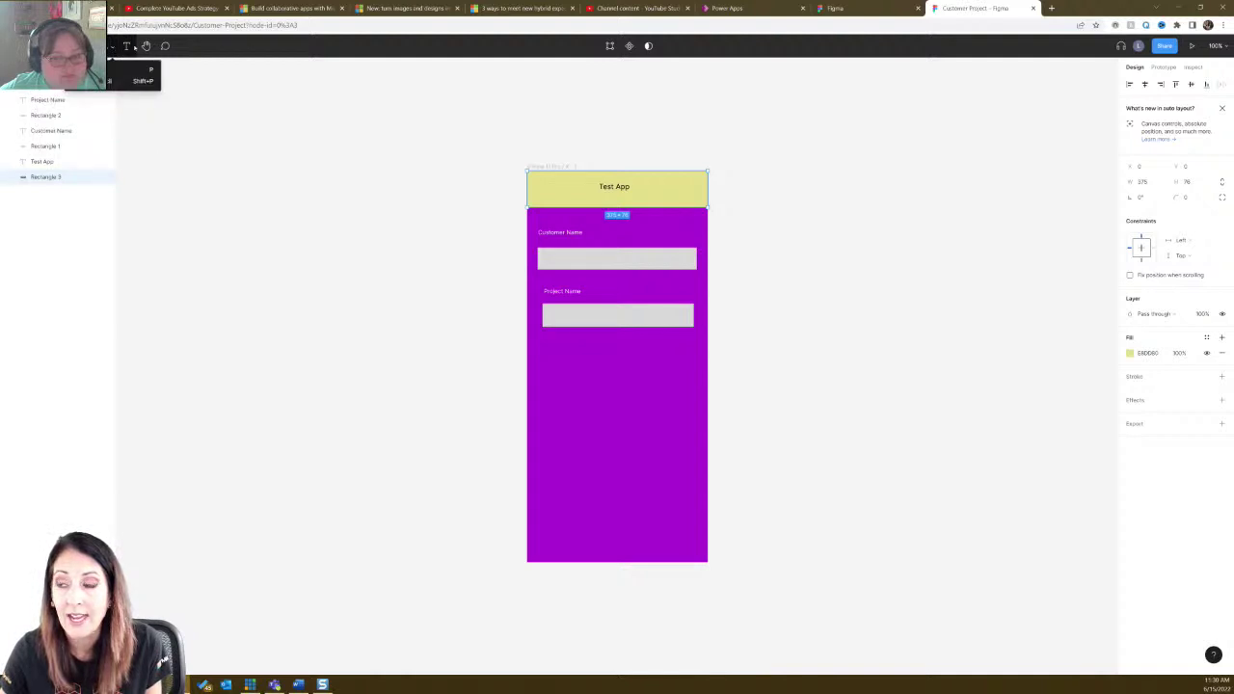
pyautogui.click(580, 259)
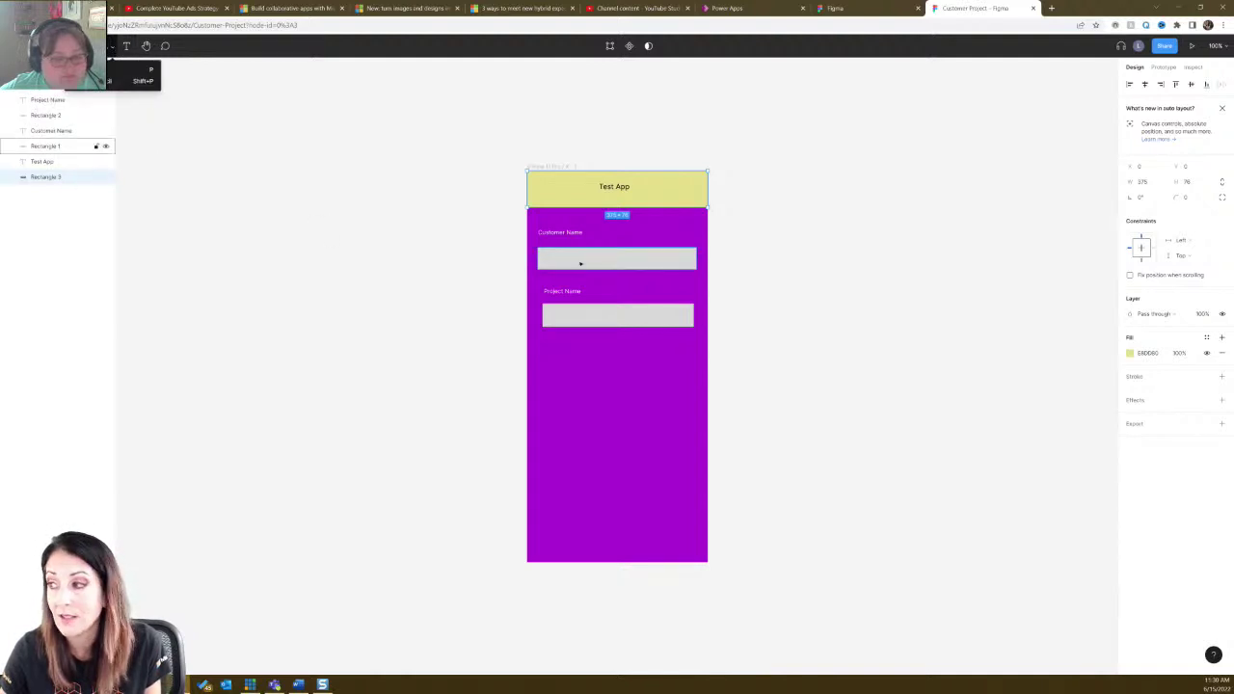
pyautogui.click(600, 319)
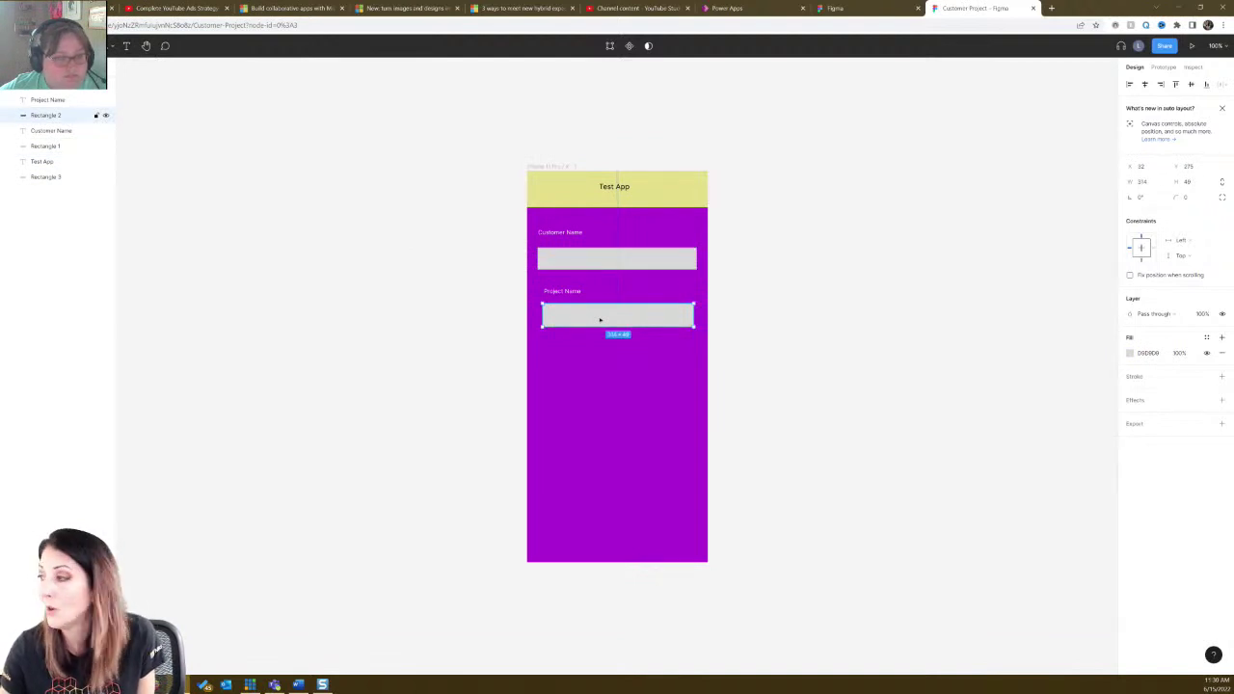
pyautogui.click(856, 279)
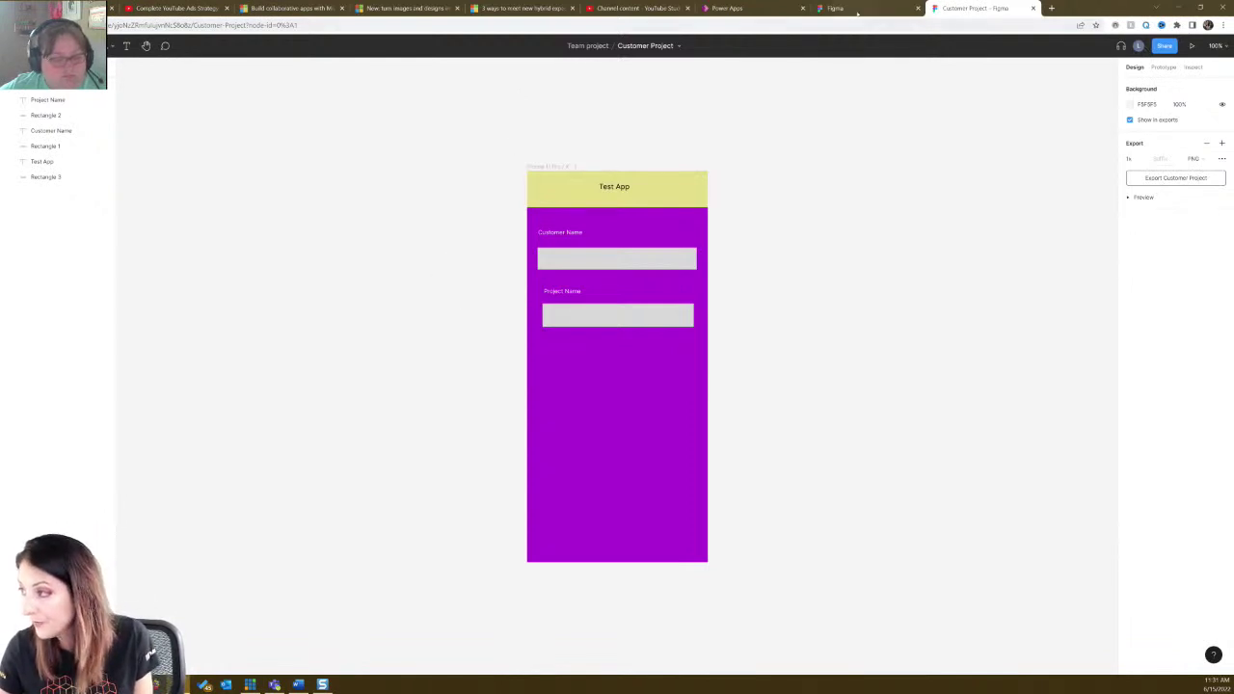
pyautogui.click(733, 8)
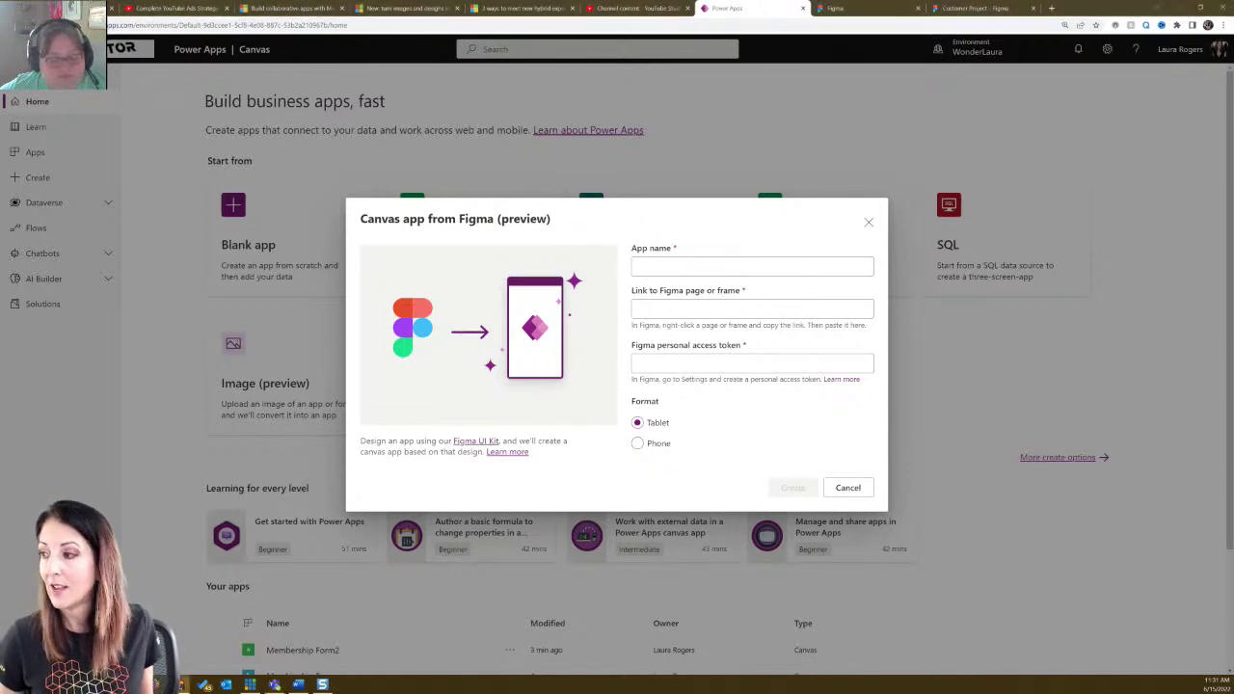
# Name the new Figma-based app 'test' and go back to the Customer Project design.
pyautogui.click(717, 266)
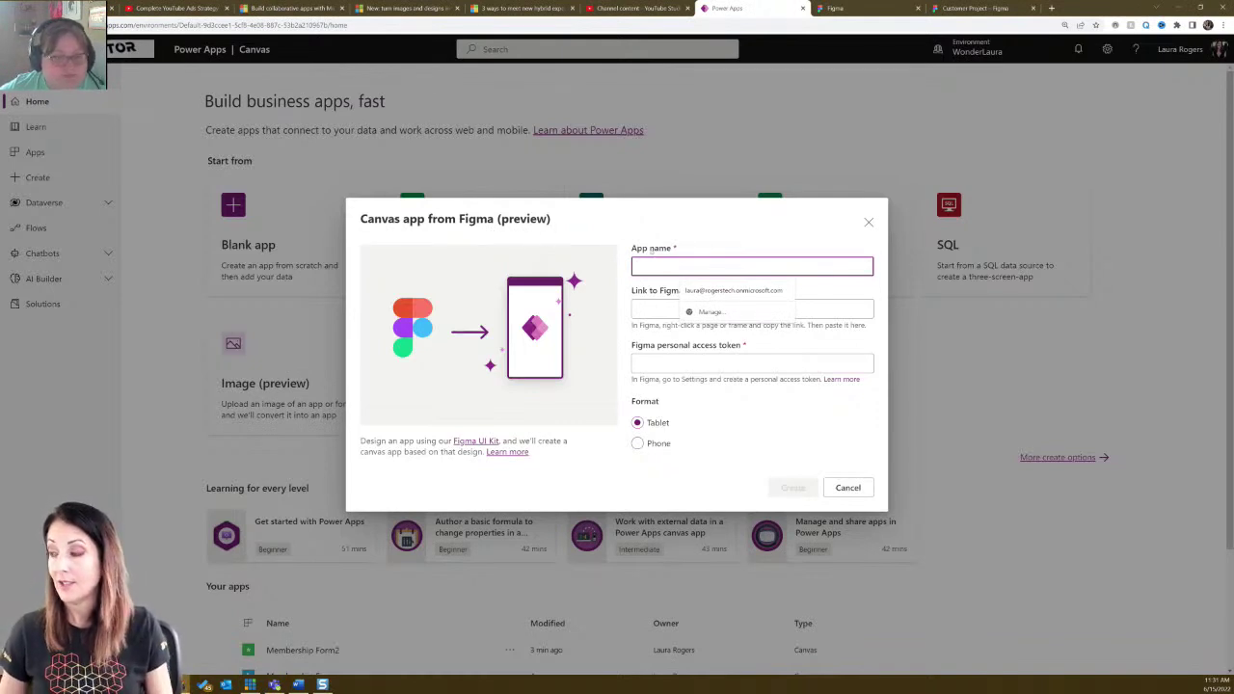
pyautogui.write('test')
pyautogui.click(664, 308)
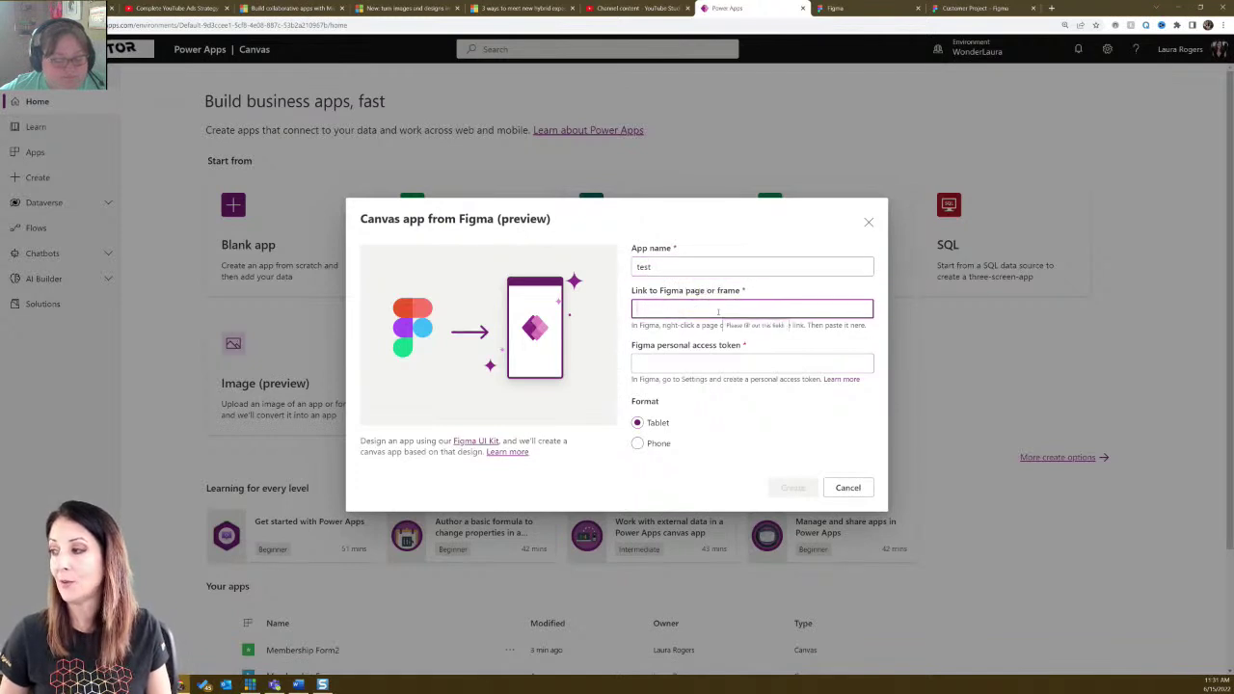
pyautogui.click(971, 8)
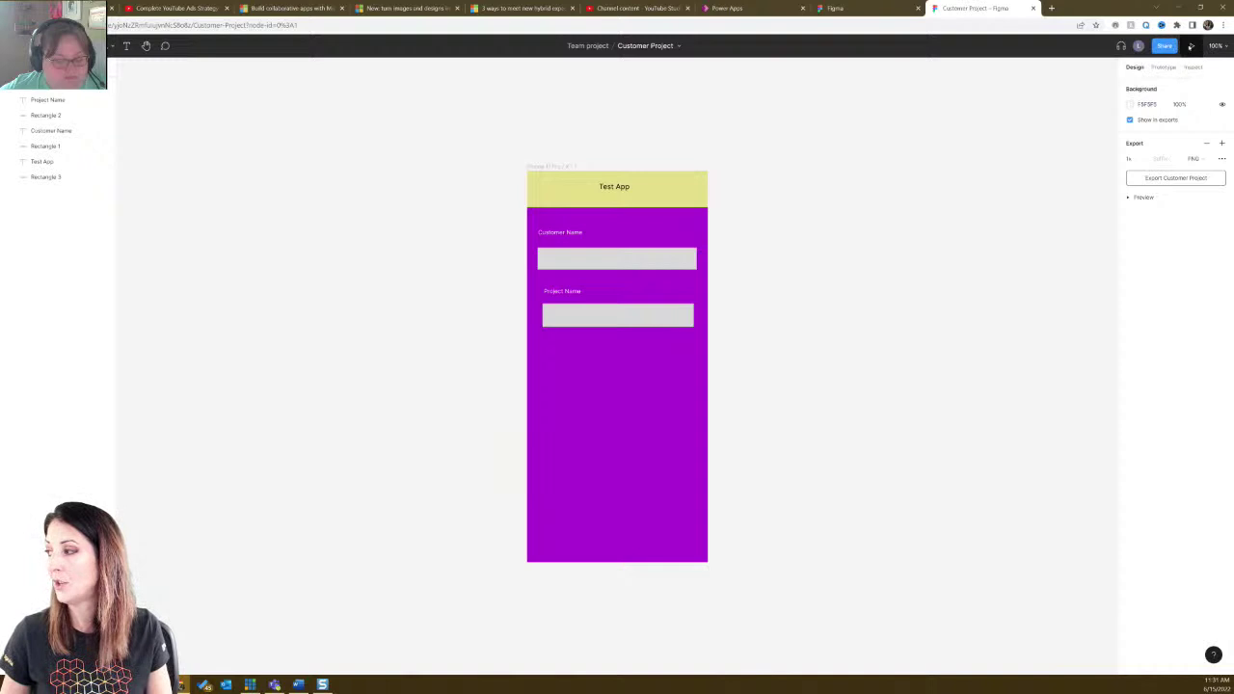
# Try the Present prototype view and the Share options, closing each.
pyautogui.click(1191, 46)
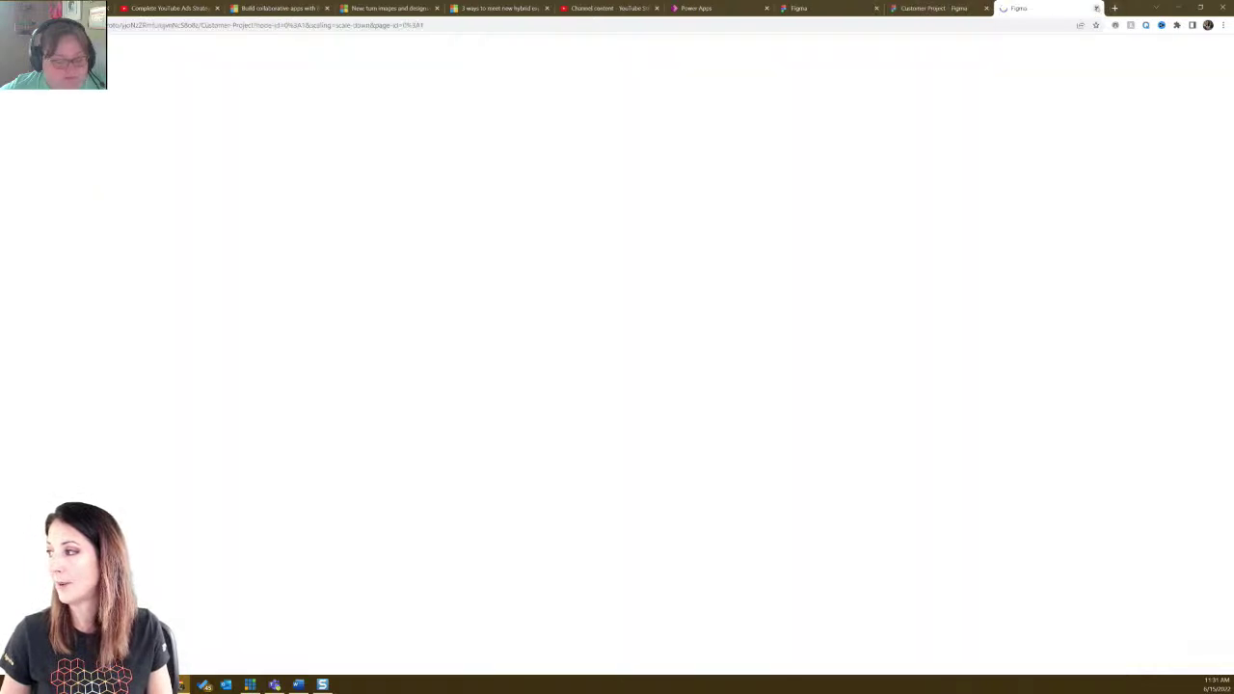
pyautogui.click(1096, 8)
pyautogui.click(1163, 46)
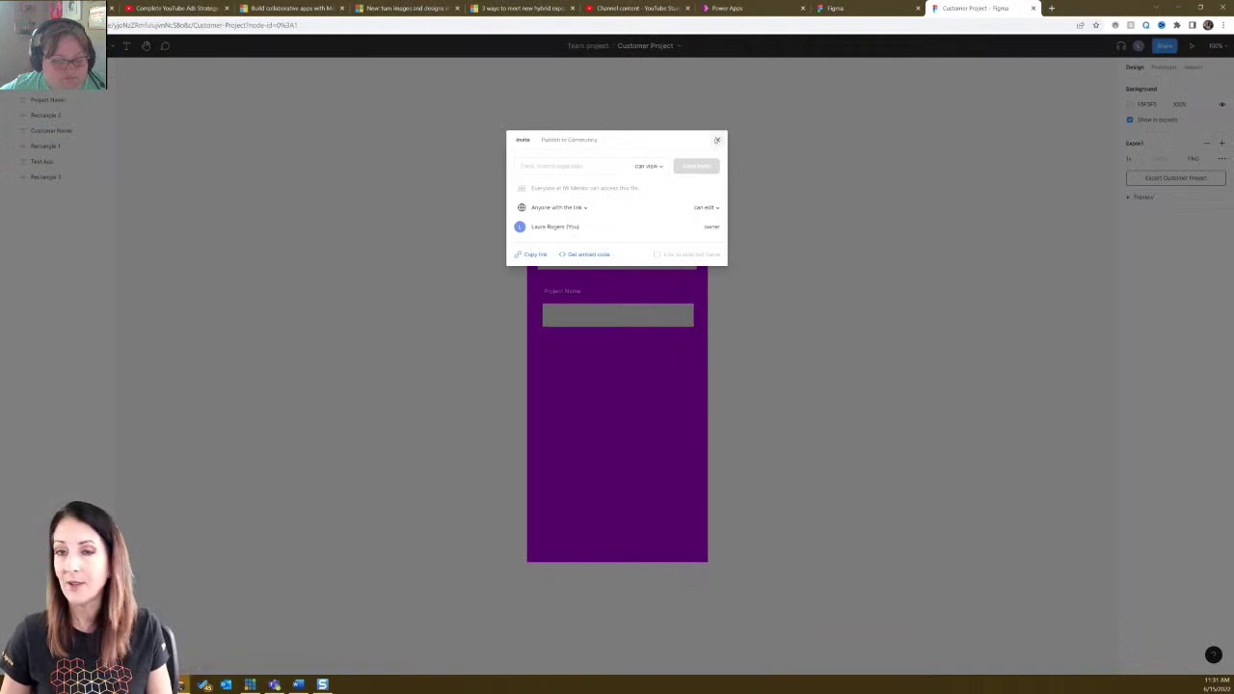
pyautogui.click(717, 140)
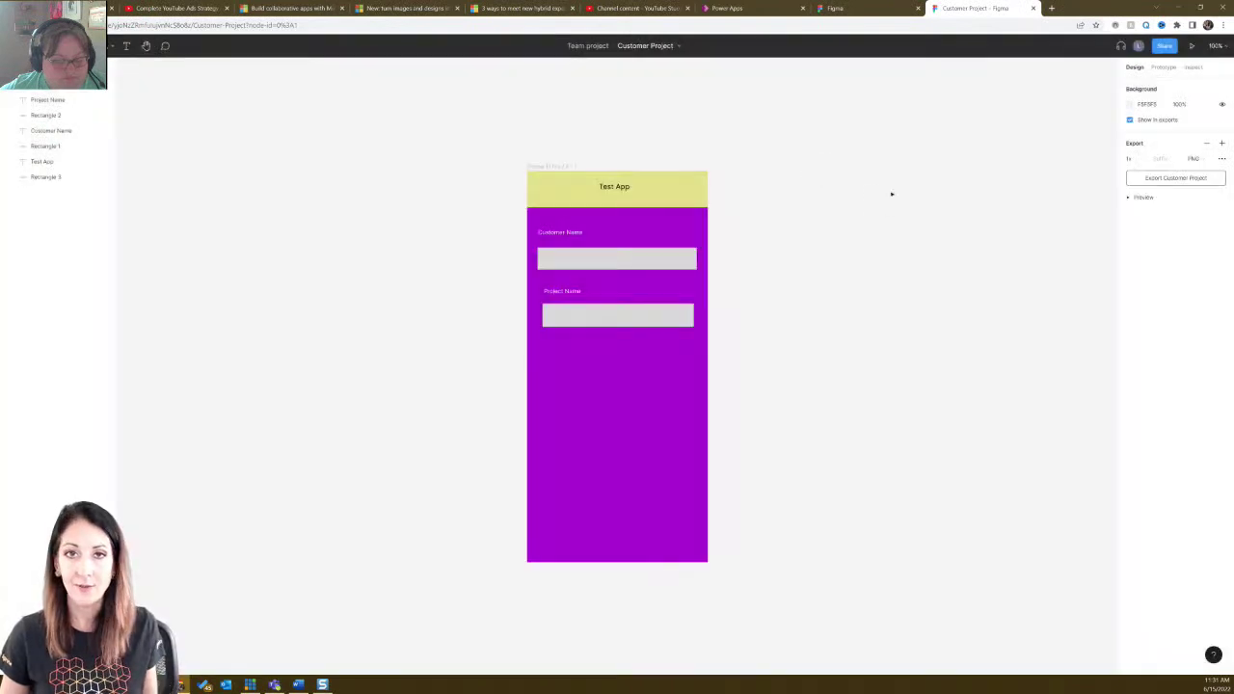
# Browse the phone frame's and canvas's right-click menus, then open the Figma API Access tokens docs.
pyautogui.rightClick(593, 396)
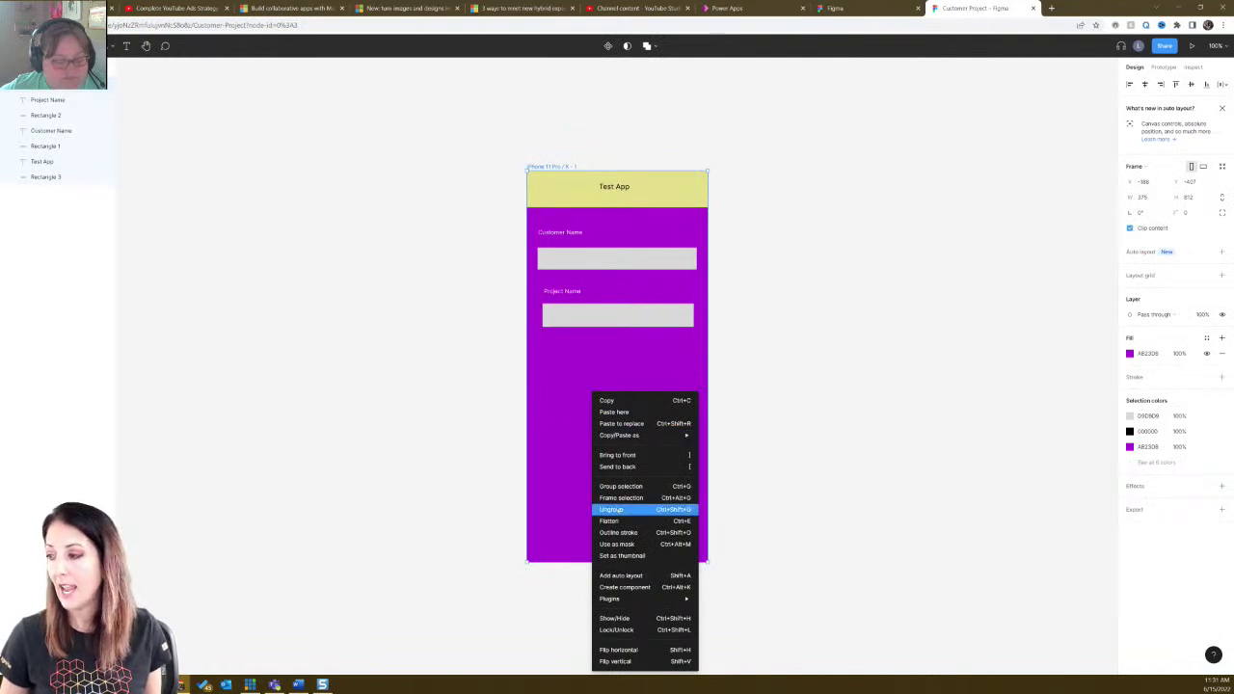
pyautogui.moveTo(622, 436)
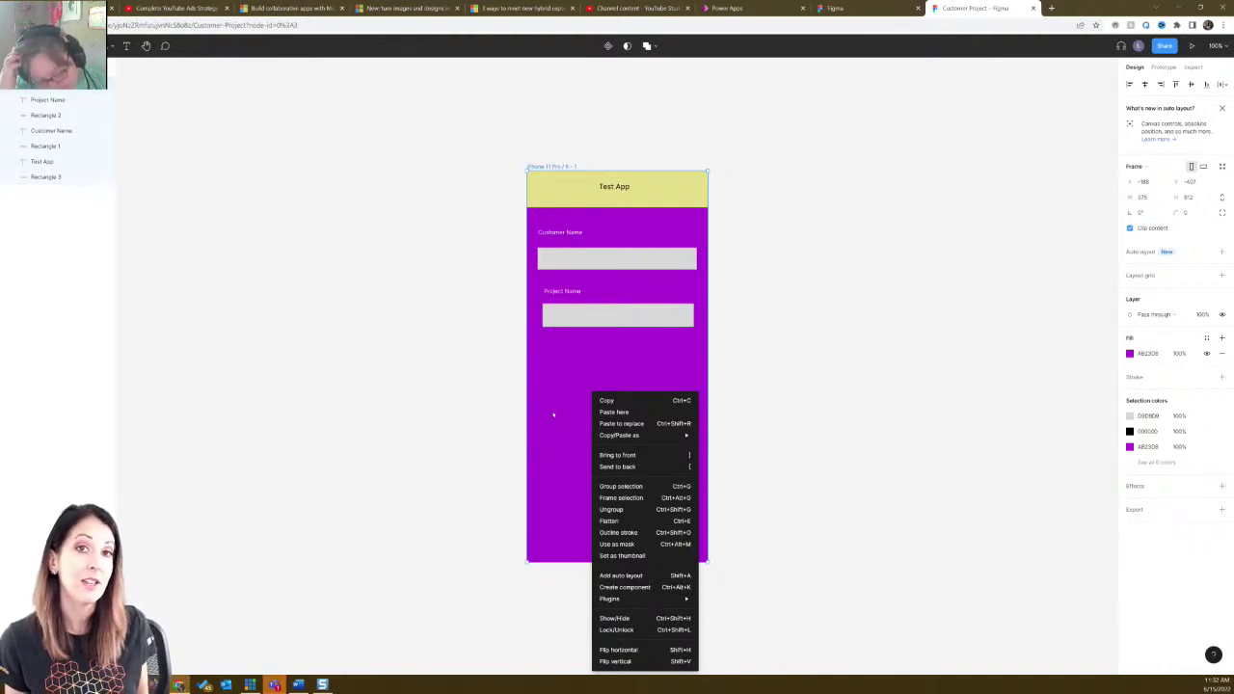
pyautogui.click(435, 391)
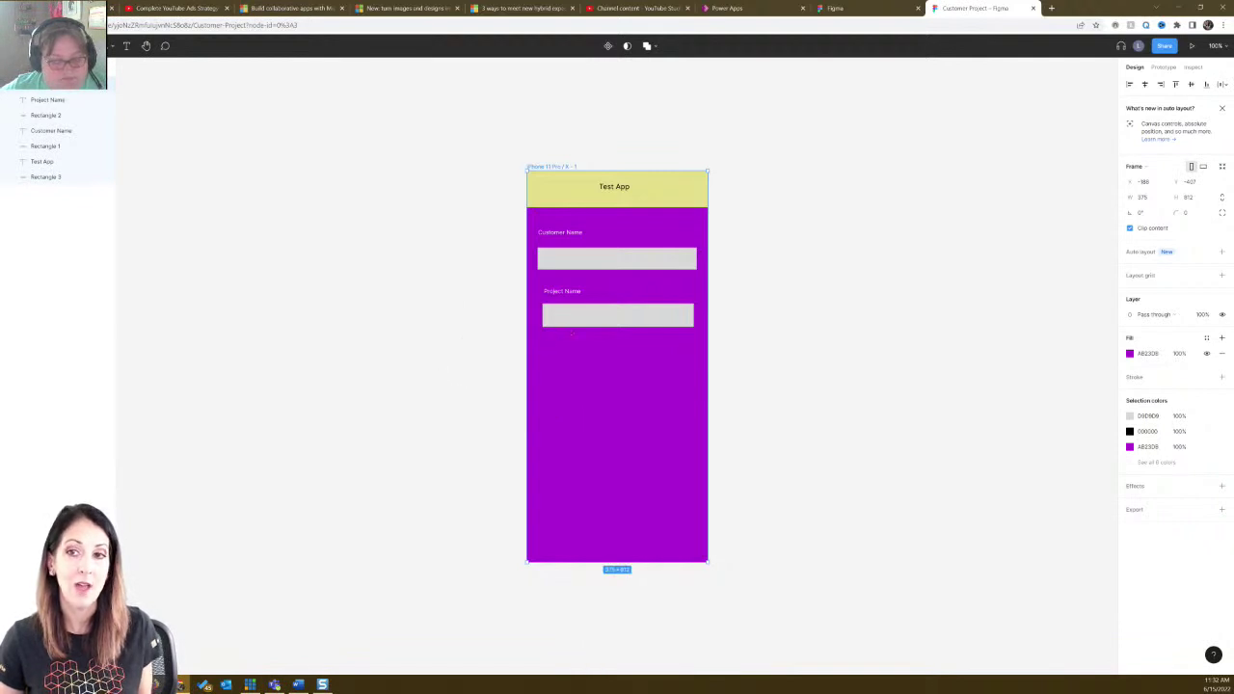
pyautogui.rightClick(601, 458)
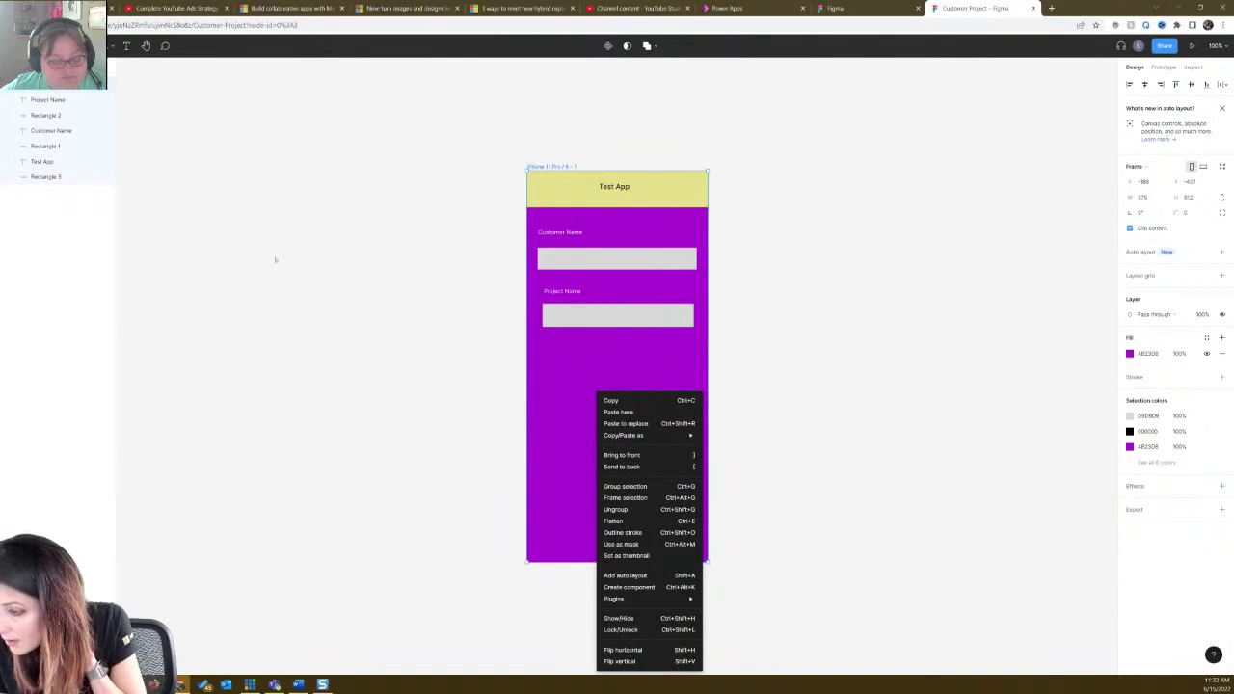
pyautogui.press('Escape')
pyautogui.rightClick(488, 362)
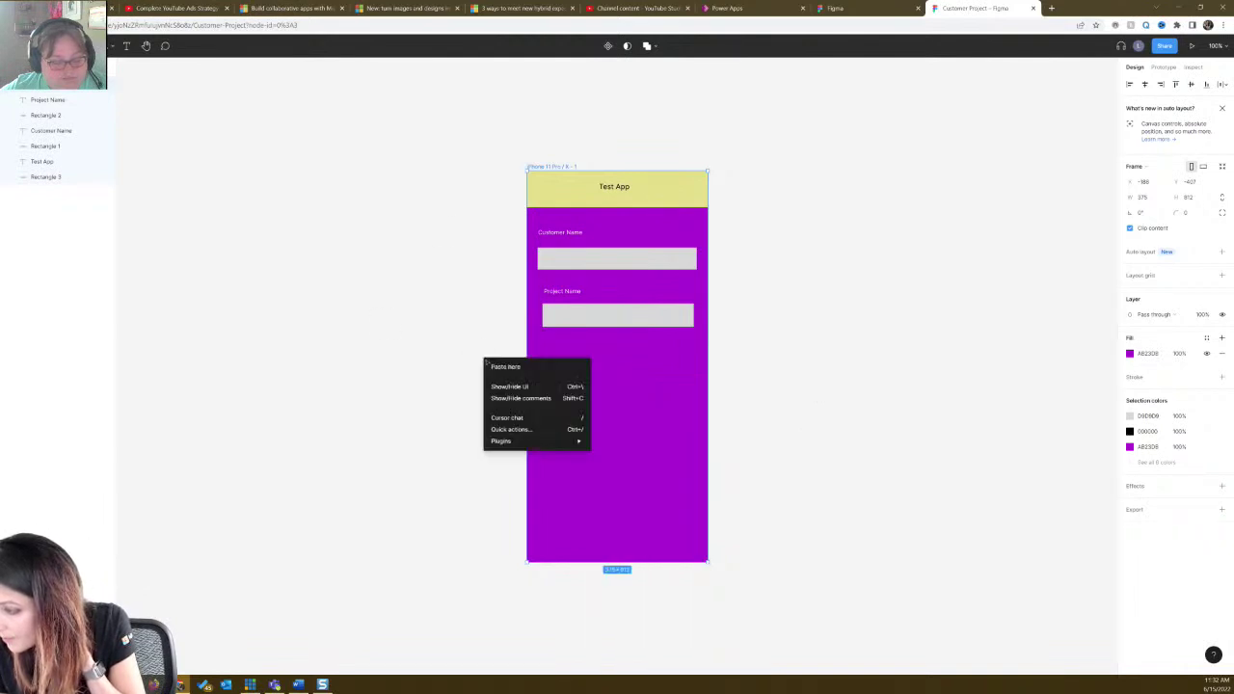
pyautogui.click(663, 441)
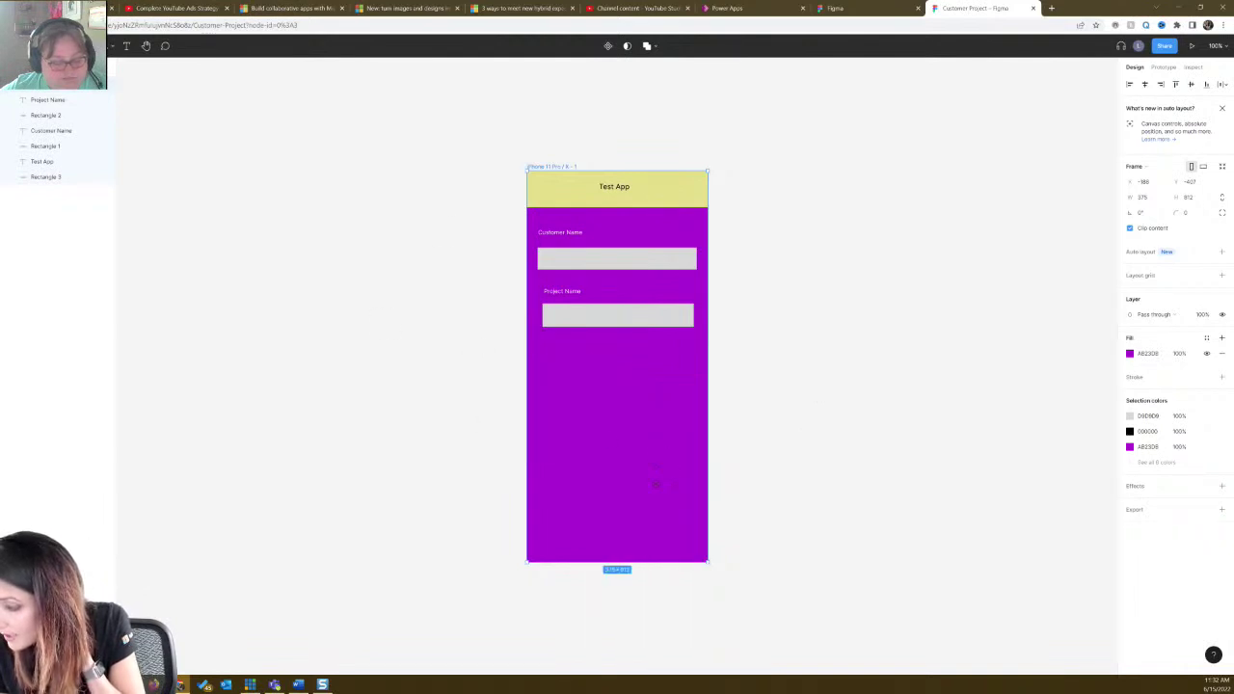
pyautogui.rightClick(655, 485)
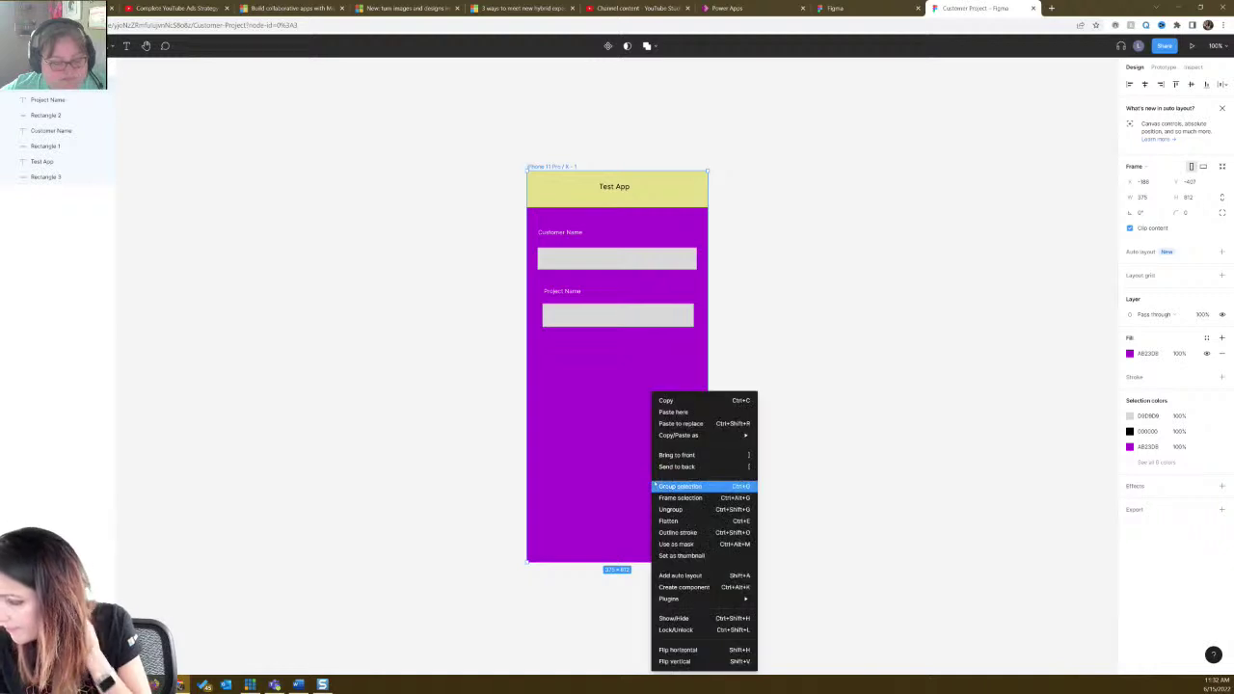
pyautogui.moveTo(694, 599)
pyautogui.moveTo(683, 439)
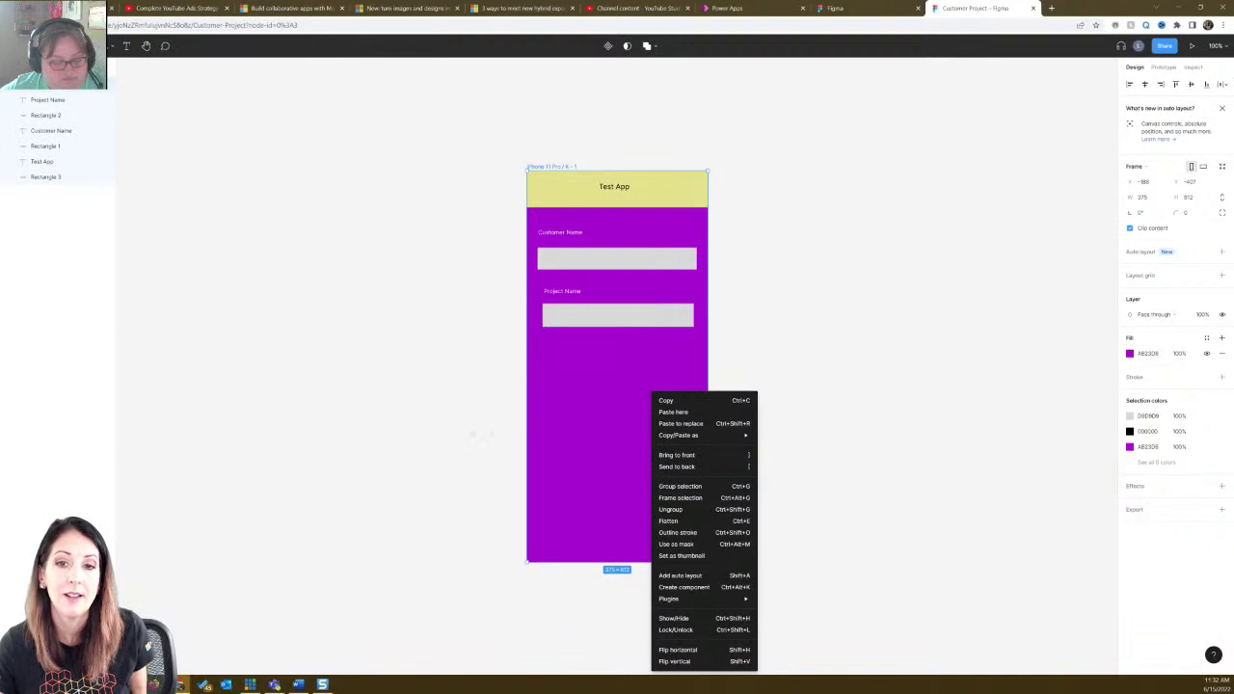
pyautogui.click(393, 369)
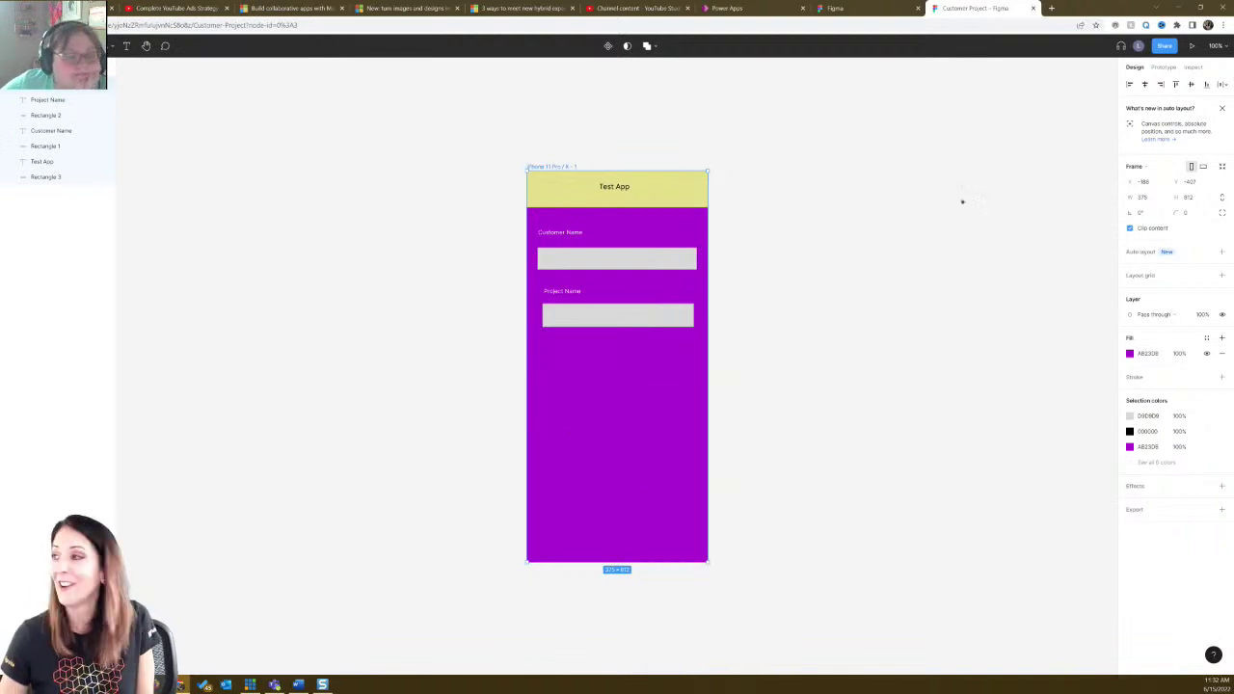
pyautogui.click(872, 10)
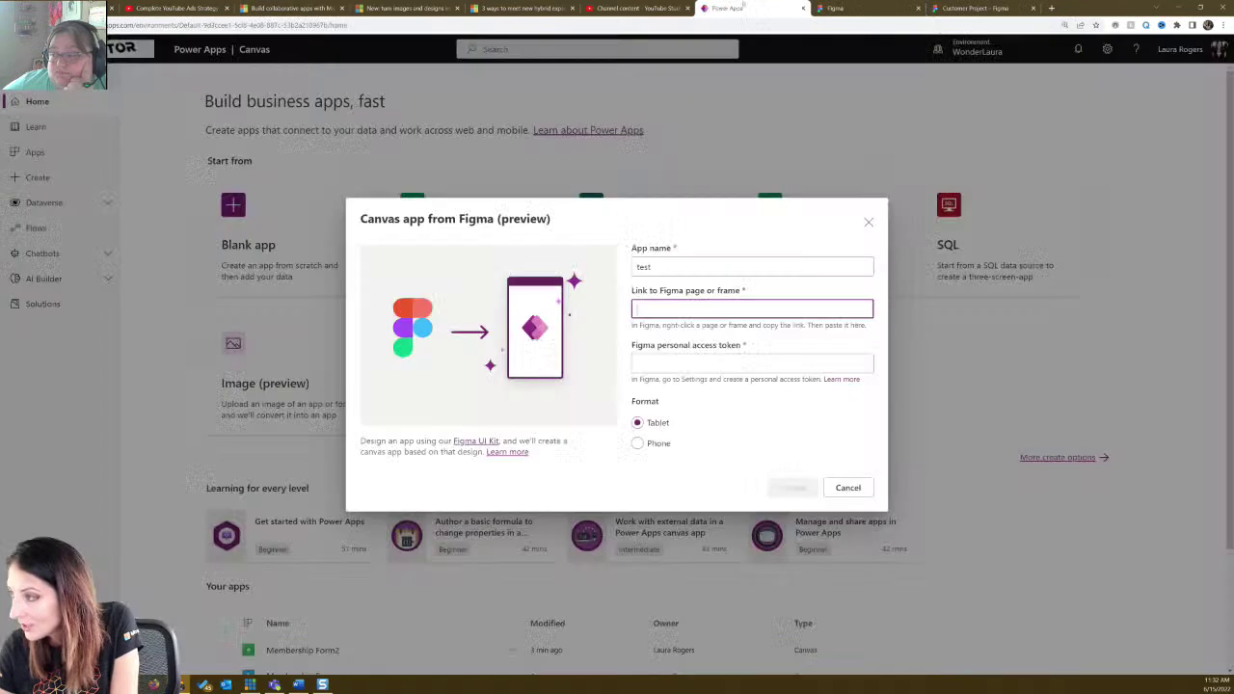
# Check the Power Apps token field, then close the Customer Project file and go to Recently viewed.
pyautogui.click(730, 9)
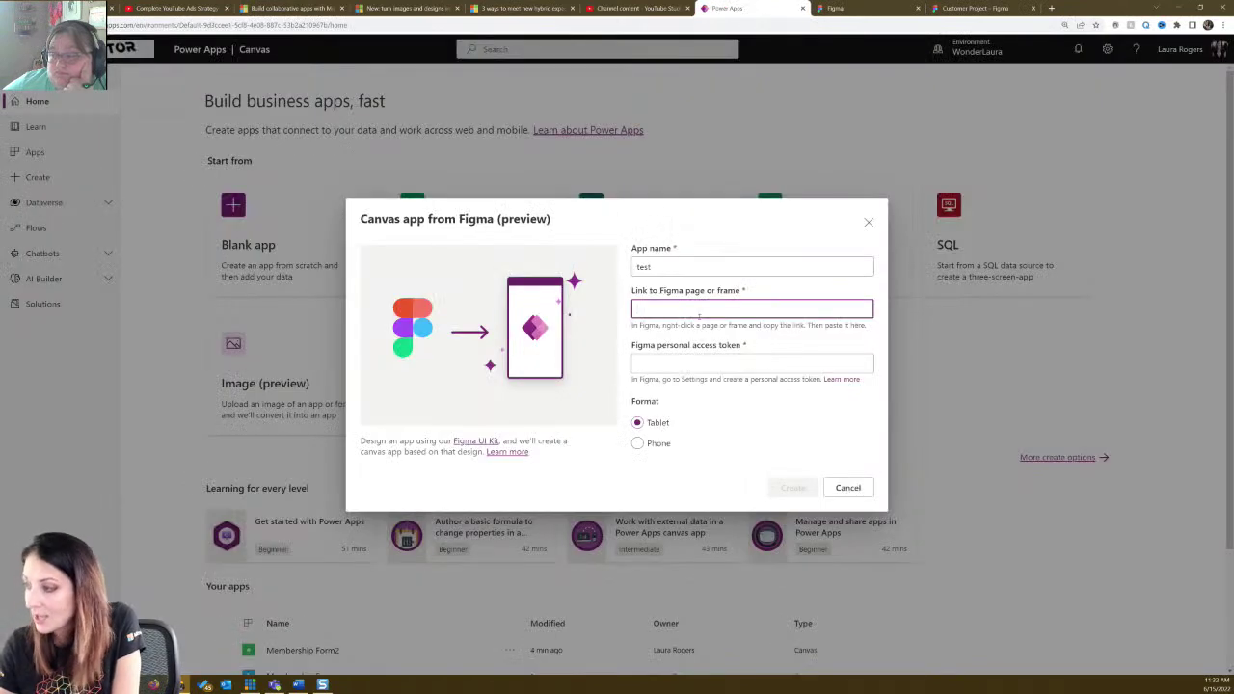
pyautogui.click(681, 365)
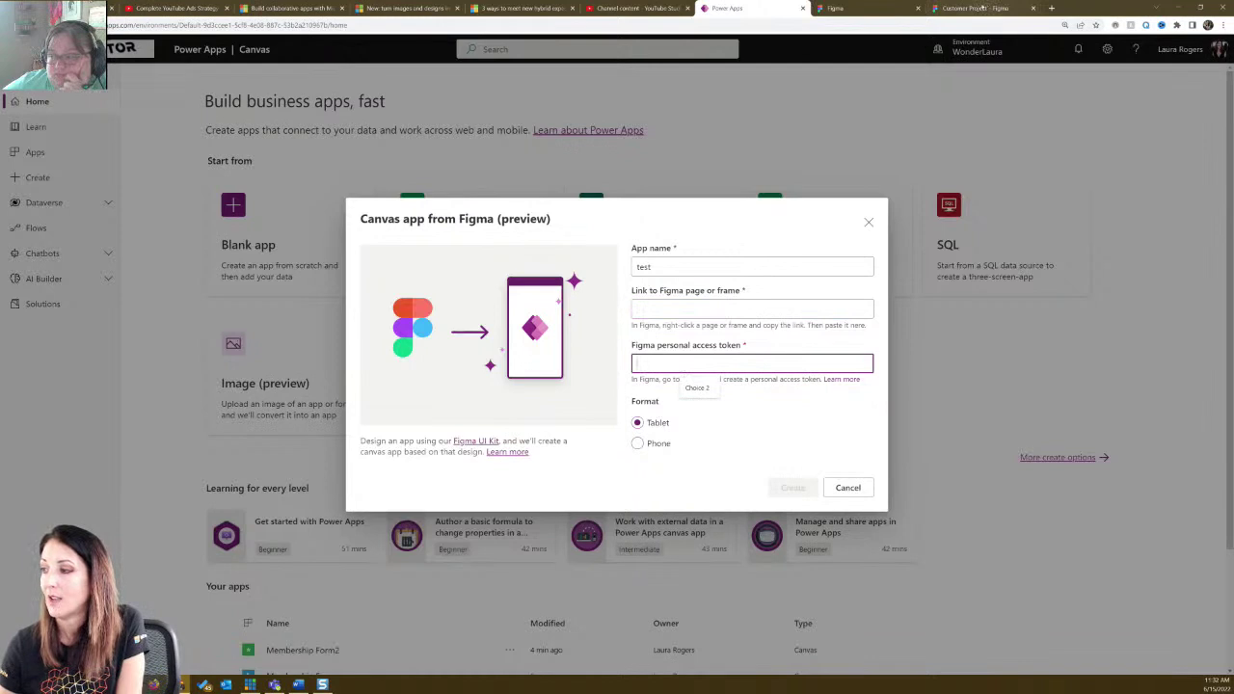
pyautogui.click(980, 8)
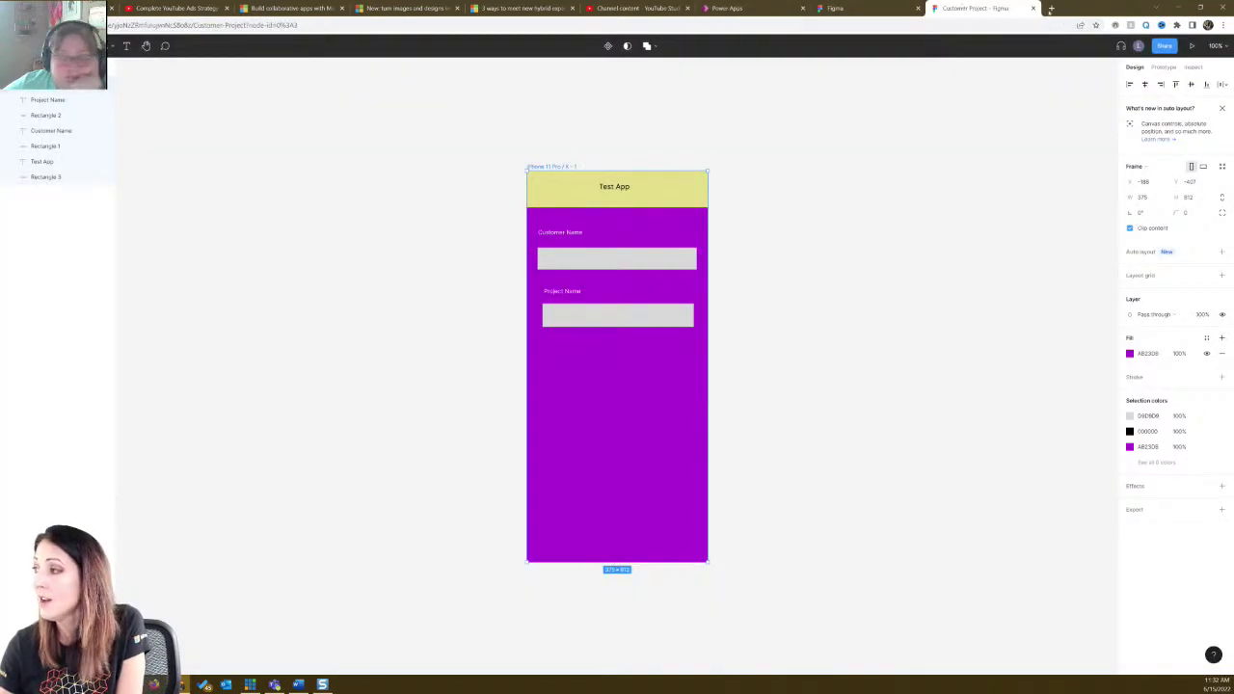
pyautogui.click(1032, 7)
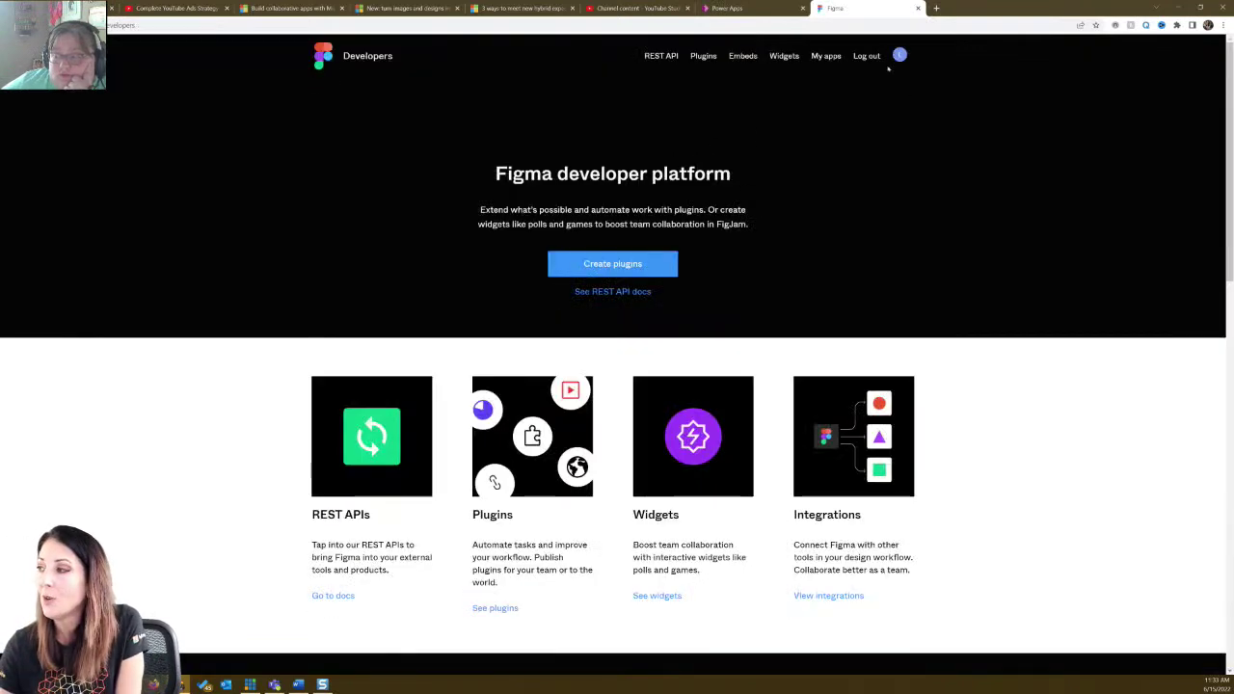
pyautogui.click(900, 56)
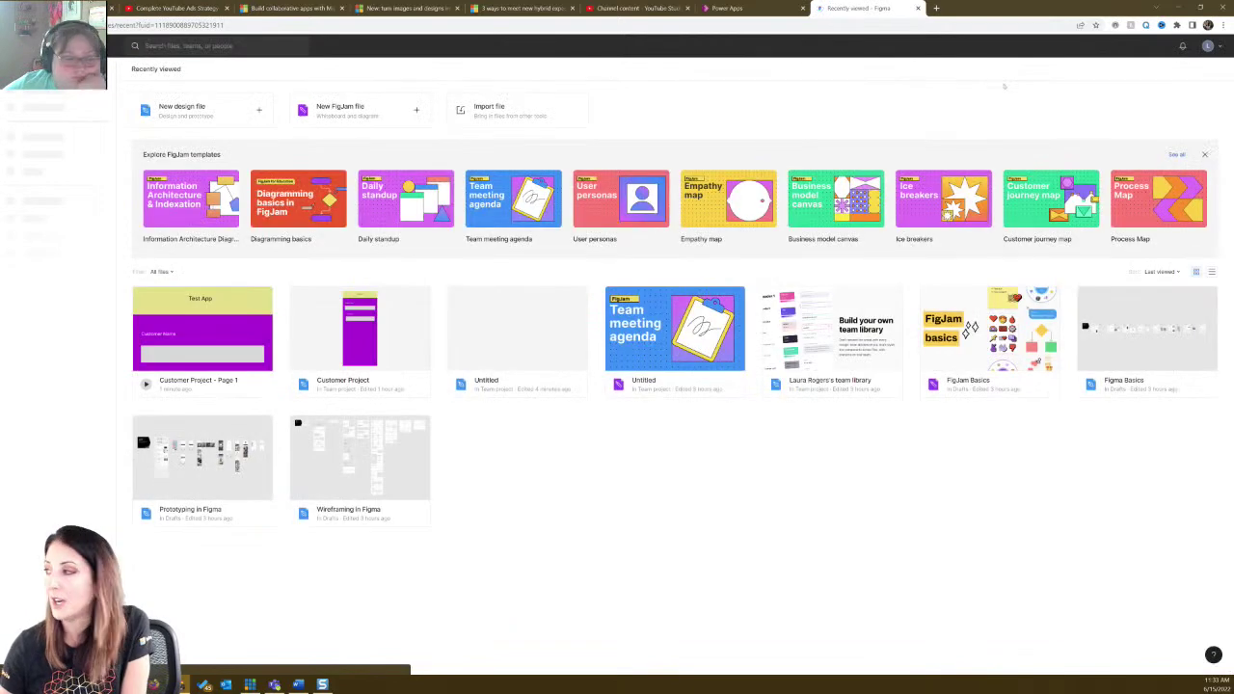
# Review the existing personal access tokens in Figma account settings, then return to Power Apps.
pyautogui.click(1209, 46)
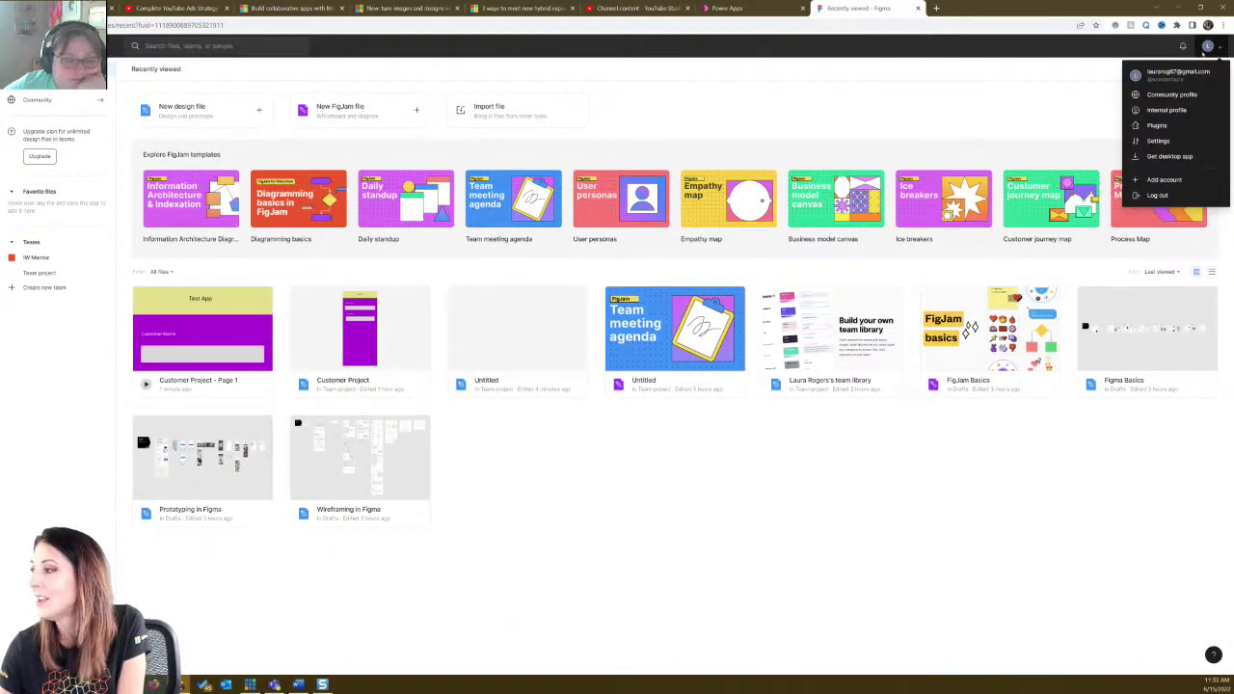
pyautogui.click(1158, 140)
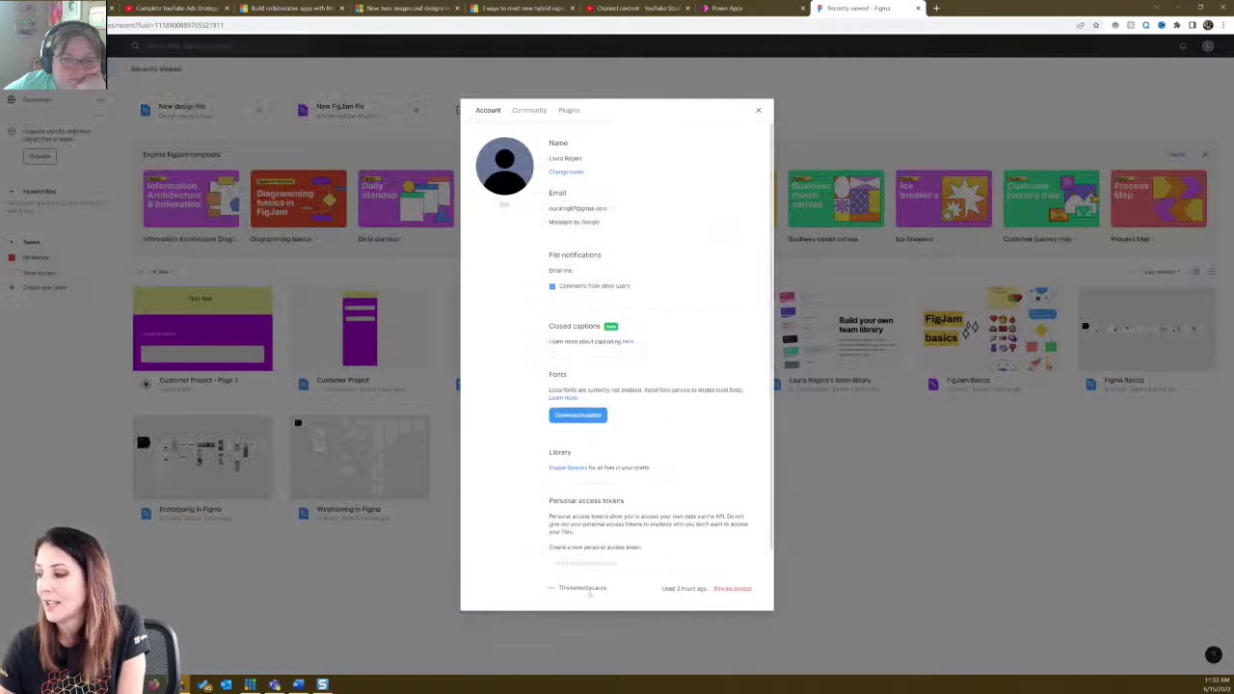
pyautogui.scroll(-3, 624, 365)
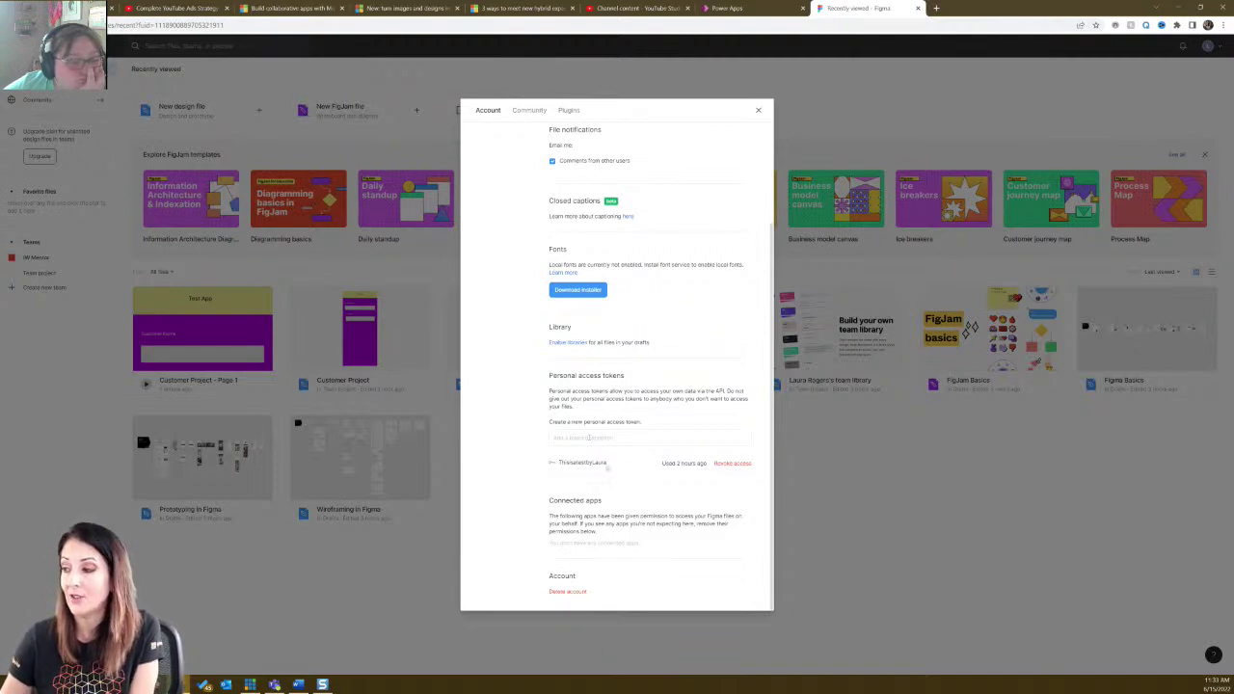
pyautogui.click(758, 110)
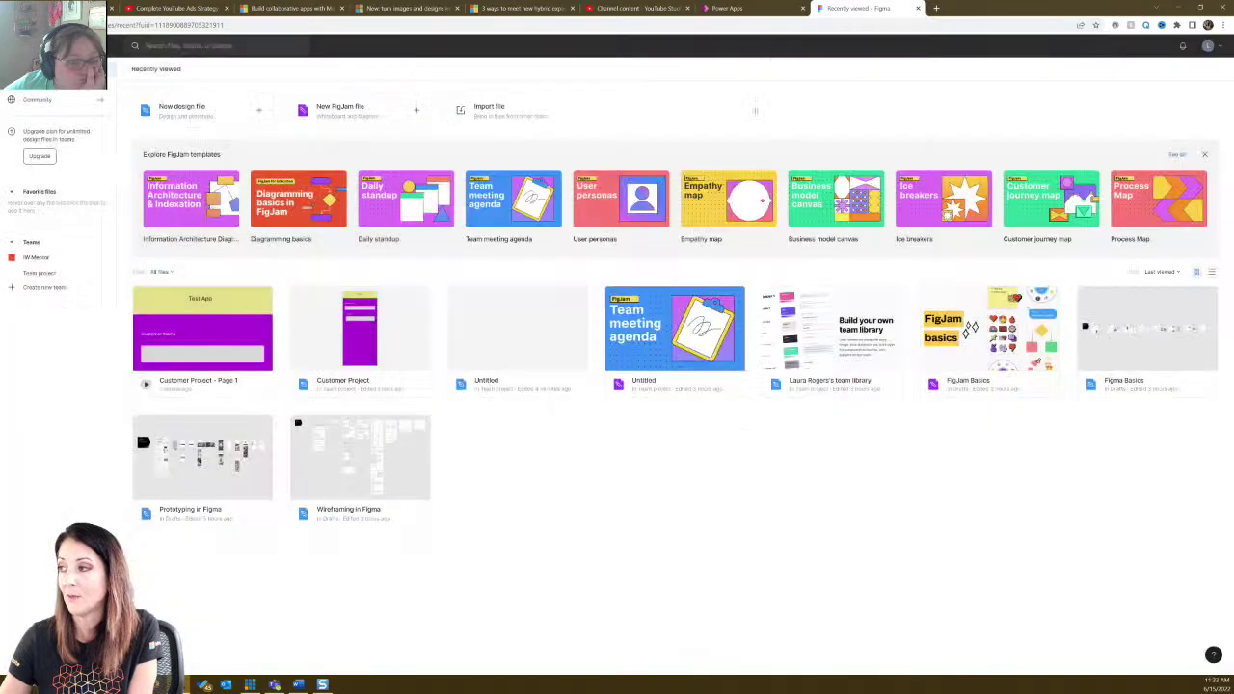
pyautogui.click(767, 10)
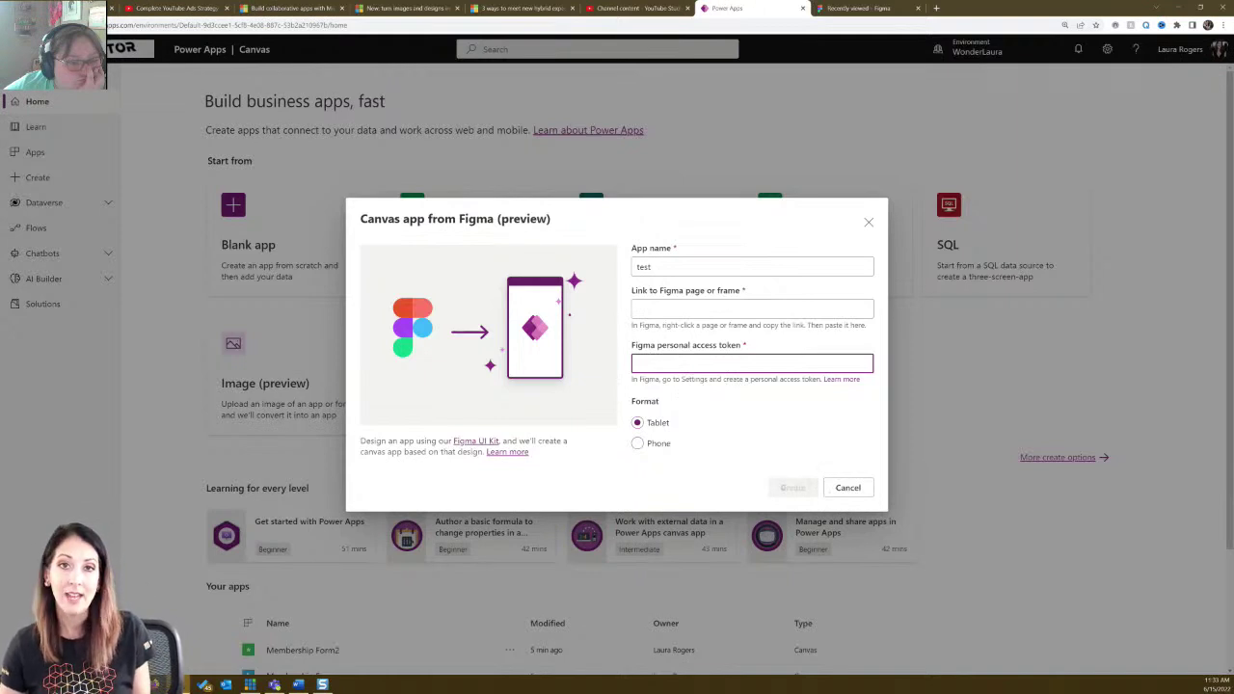
# Reopen the canvas-app-from-Figma dialog, name the app 'Test Figma', and go to Figma for a token.
pyautogui.click(842, 489)
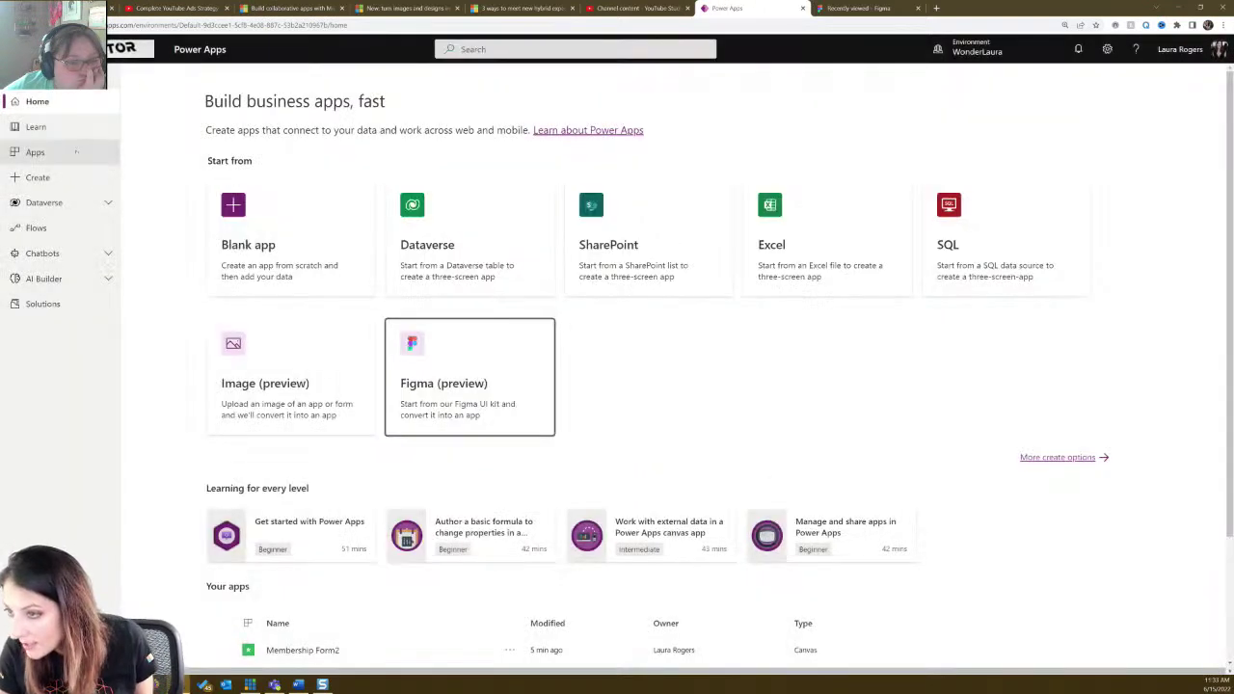
pyautogui.scroll(-3, 358, 569)
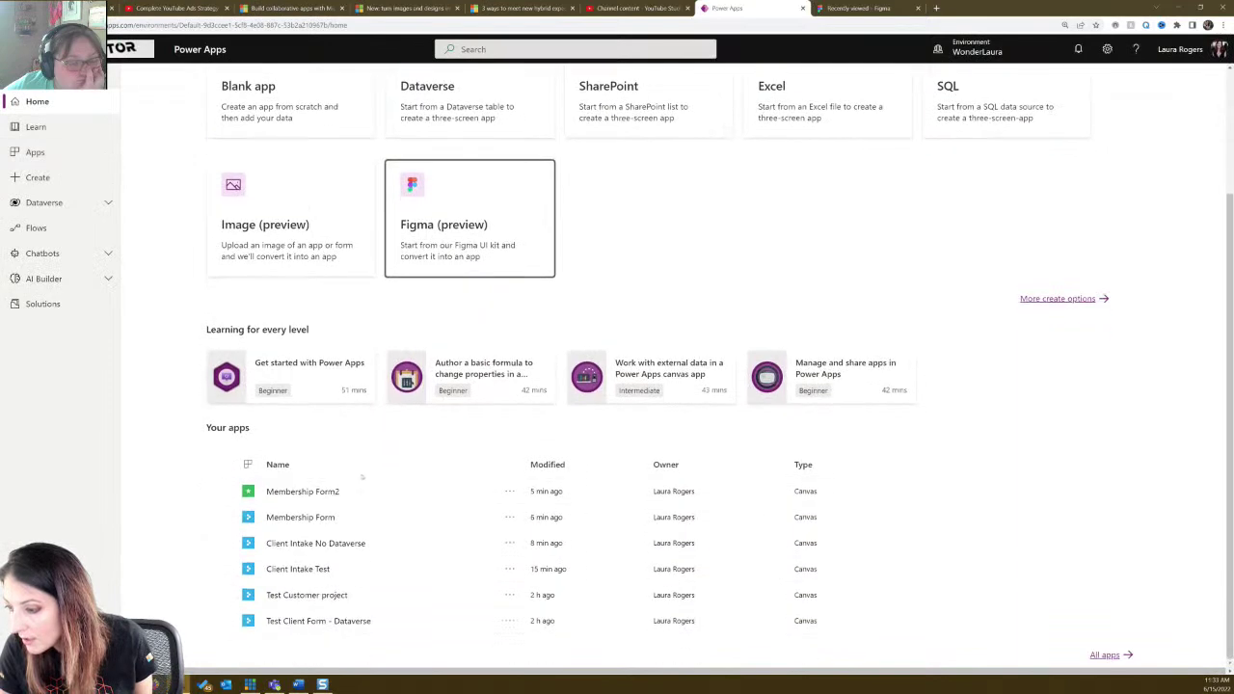
pyautogui.scroll(3, 389, 583)
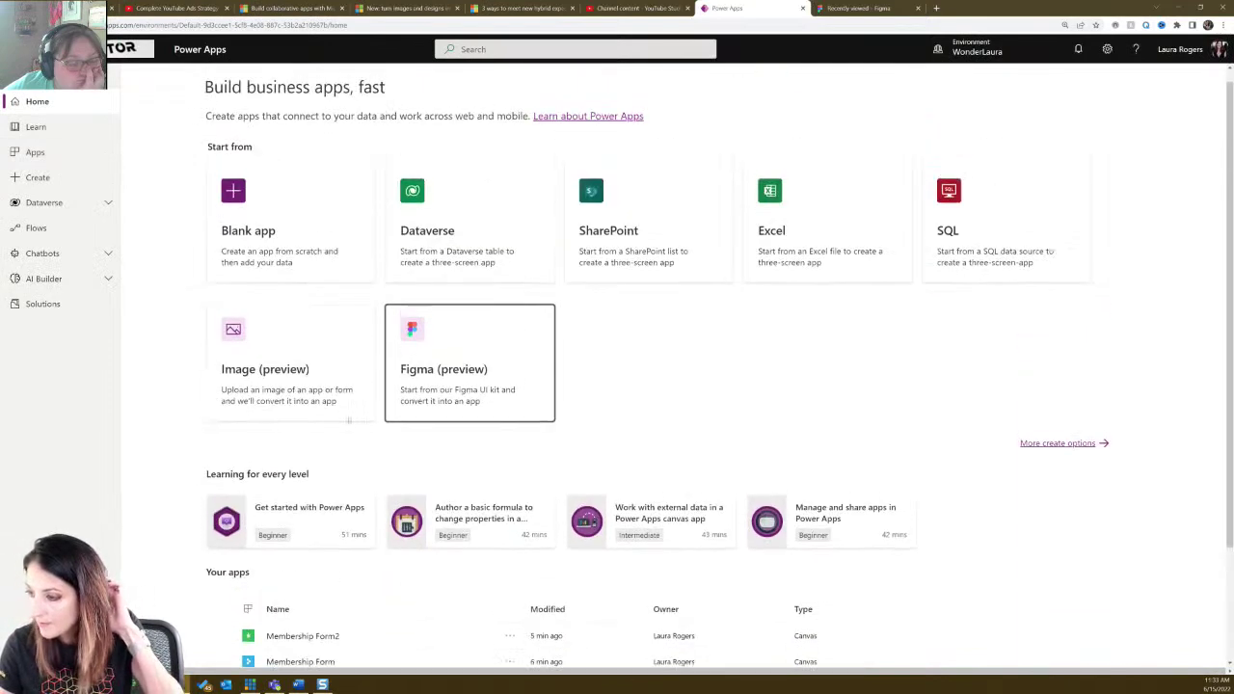
pyautogui.click(463, 367)
pyautogui.click(728, 267)
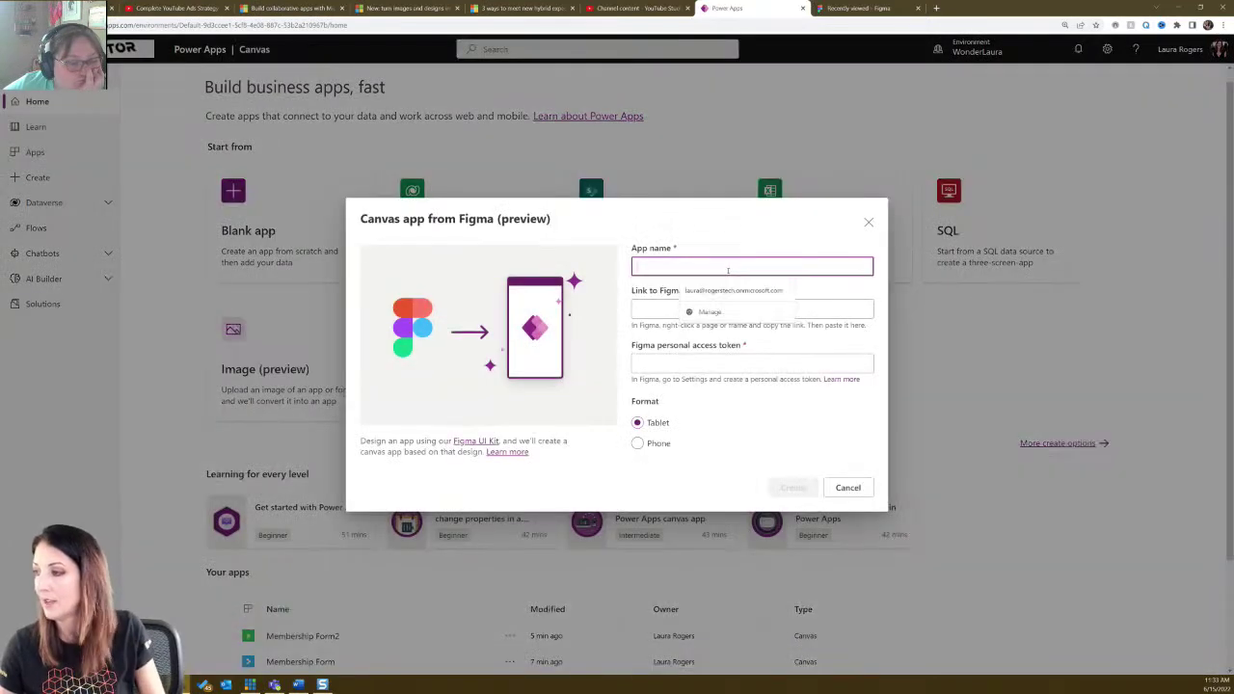
pyautogui.write('T')
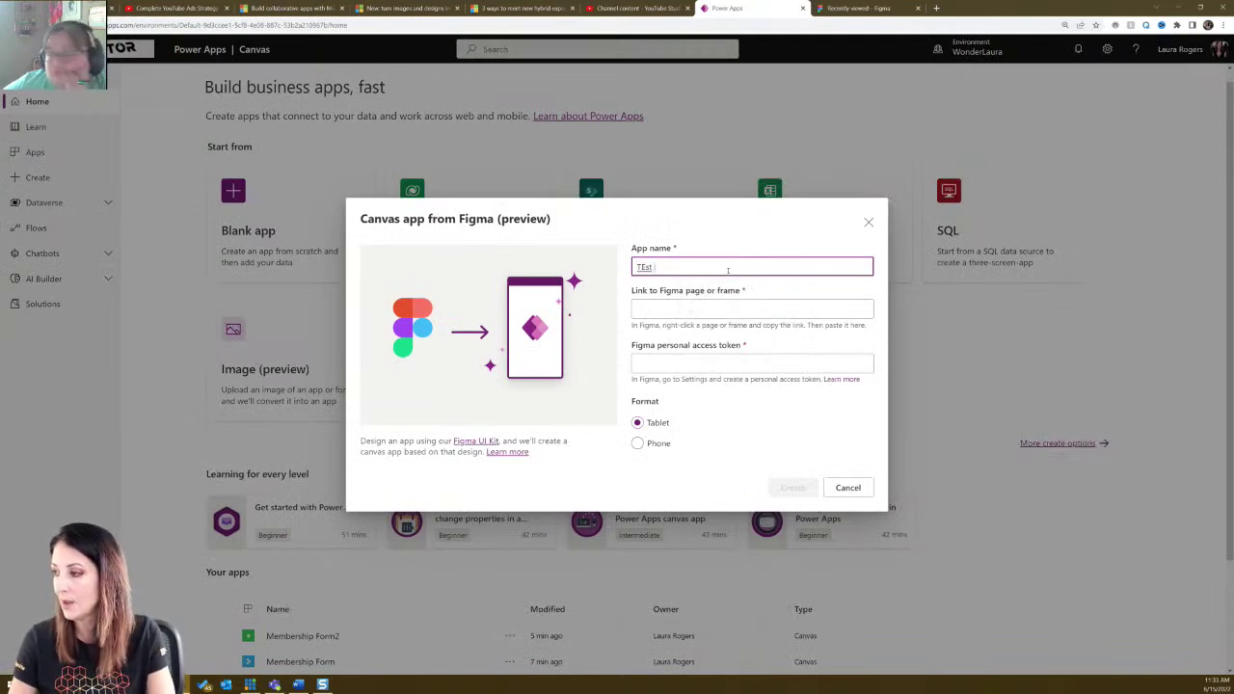
pyautogui.write('est Figma')
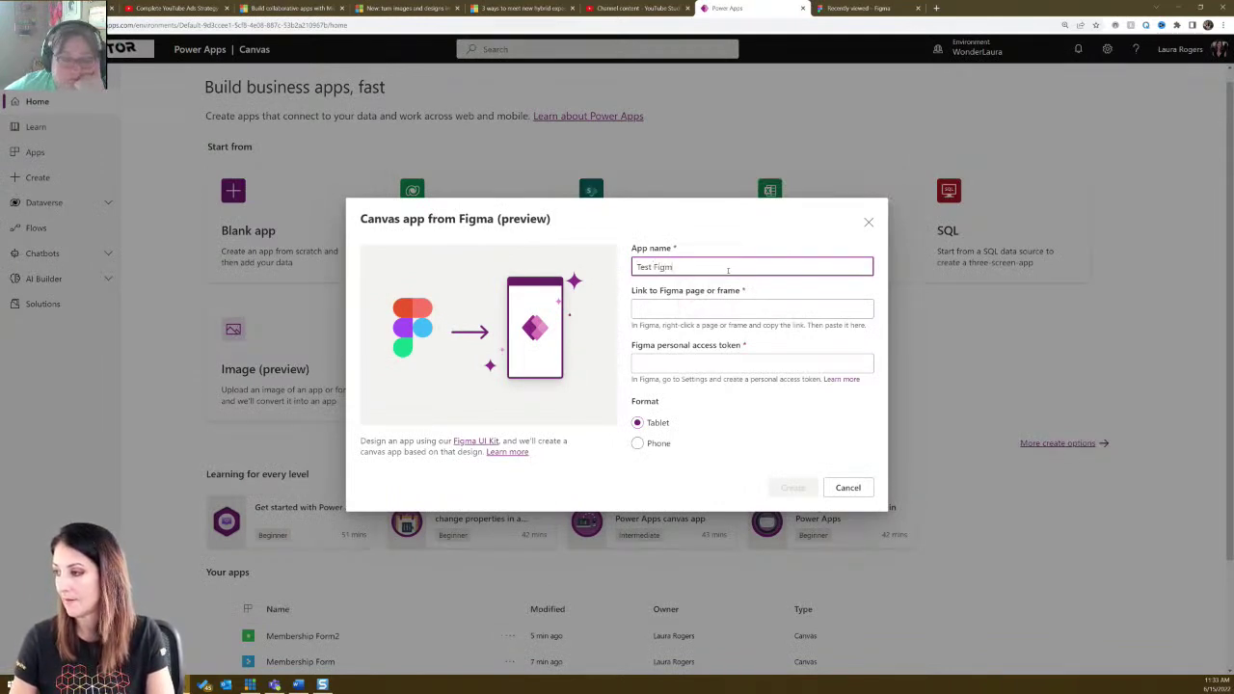
pyautogui.click(704, 364)
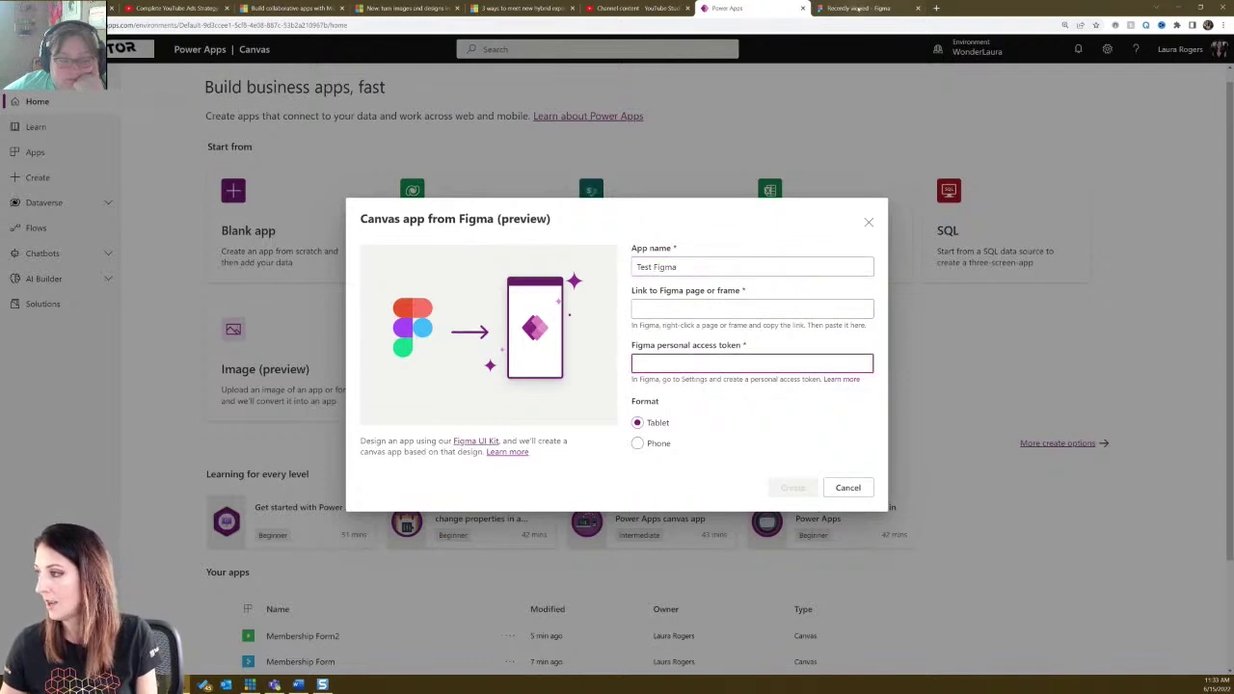
pyautogui.click(858, 9)
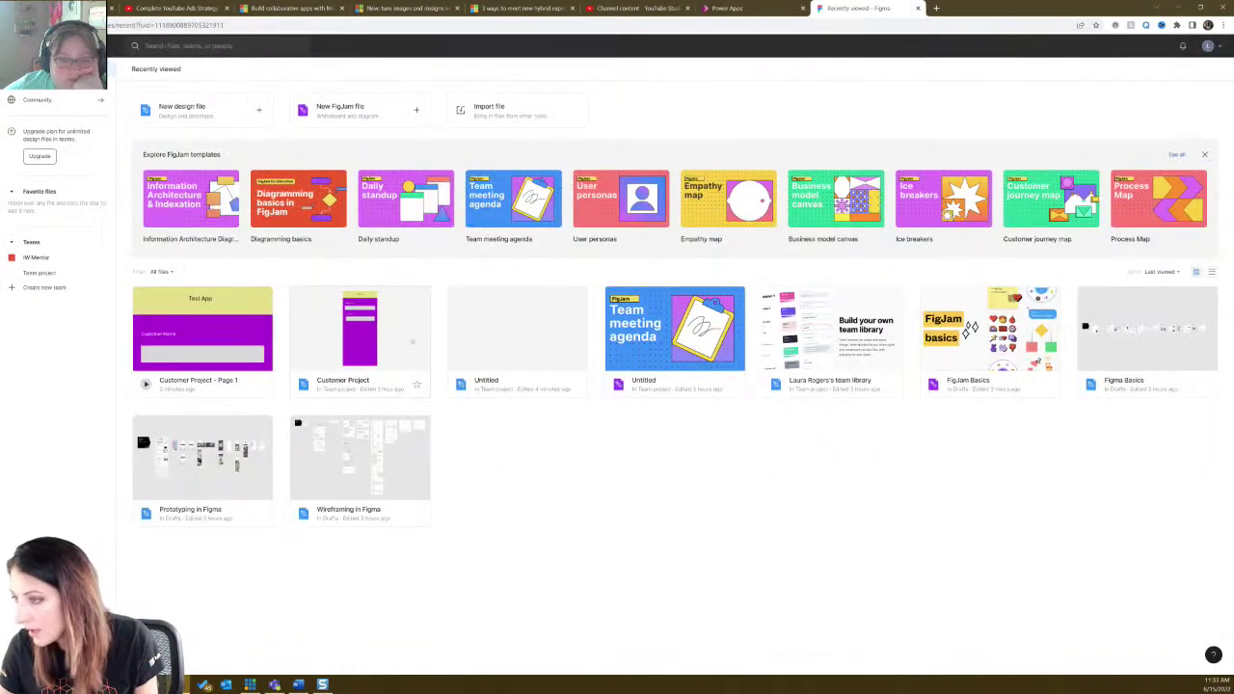
# Generate a new Figma personal access token named 'test' and copy it.
pyautogui.click(1209, 45)
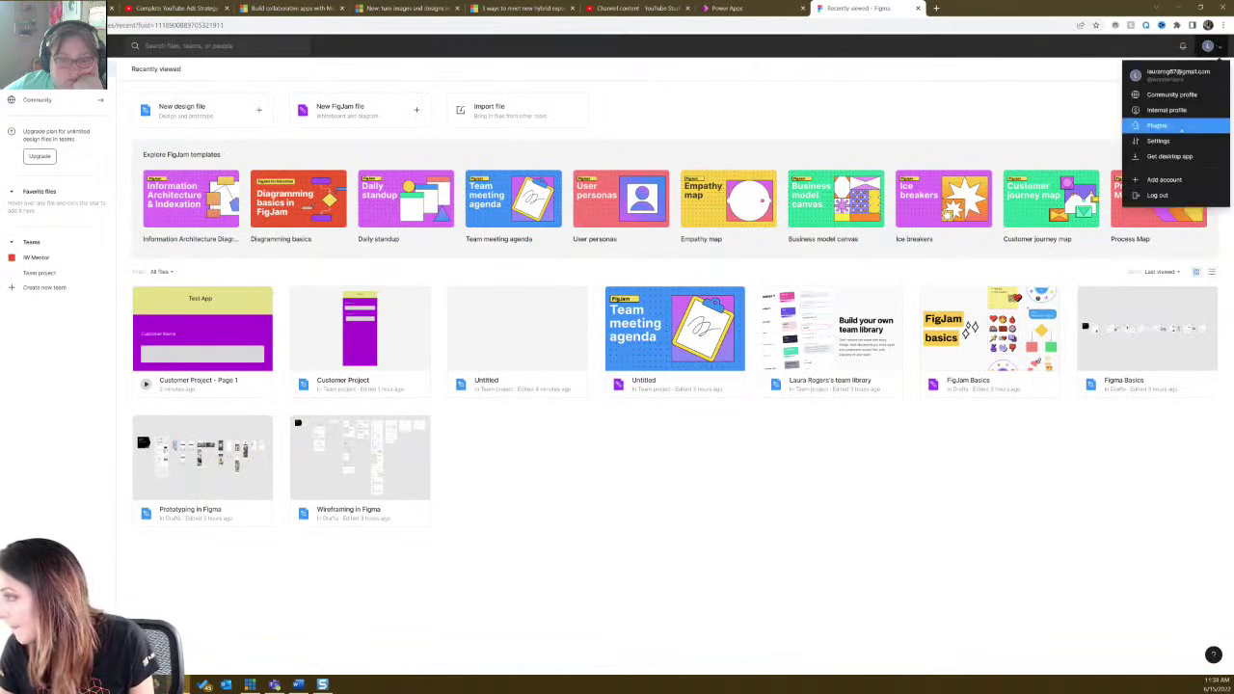
pyautogui.click(1160, 141)
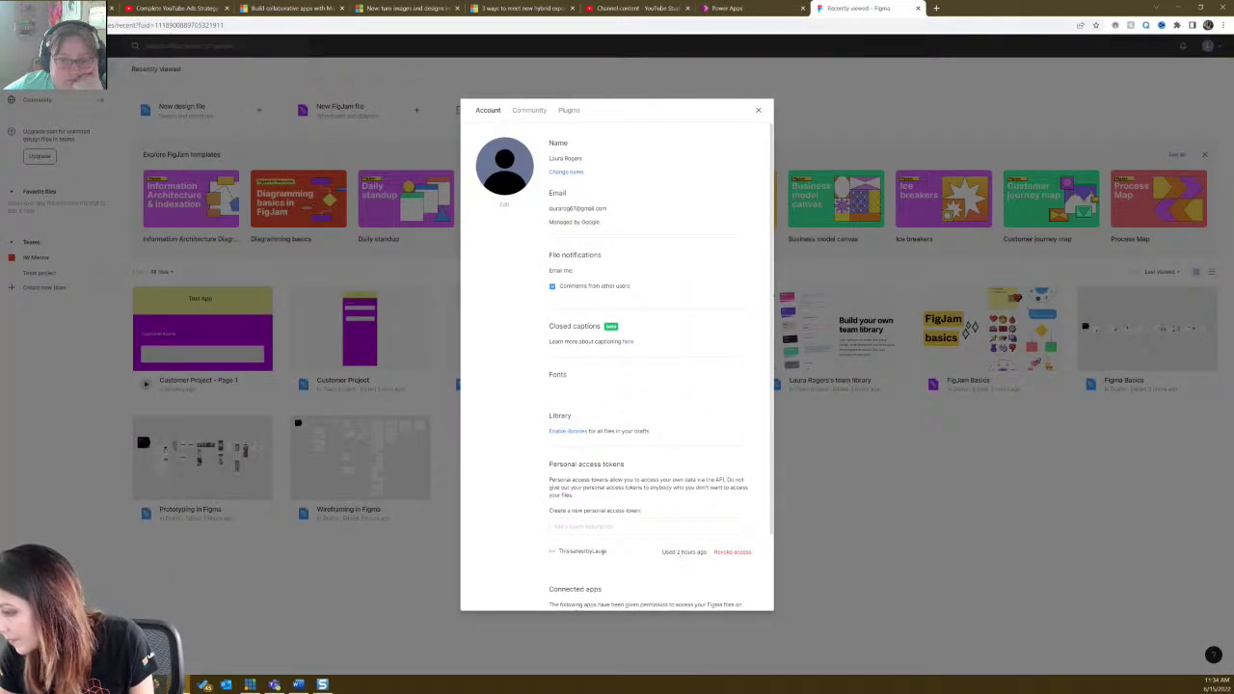
pyautogui.scroll(-3, 689, 517)
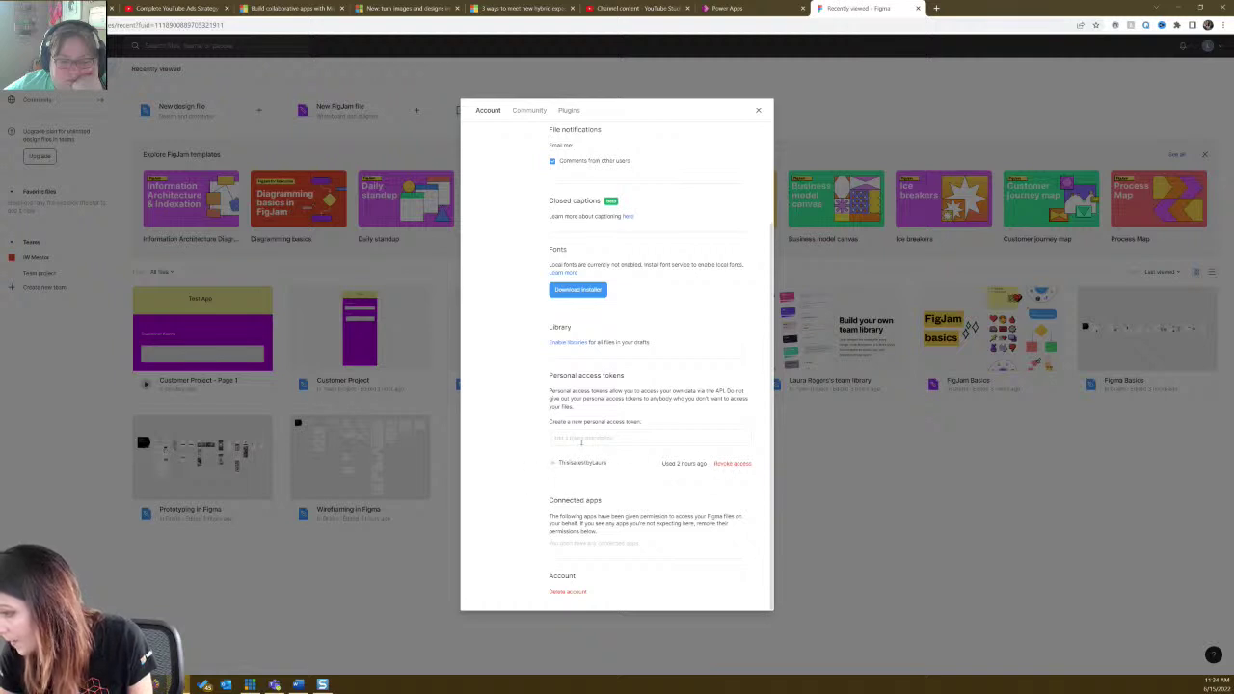
pyautogui.write('test2')
pyautogui.press('Return')
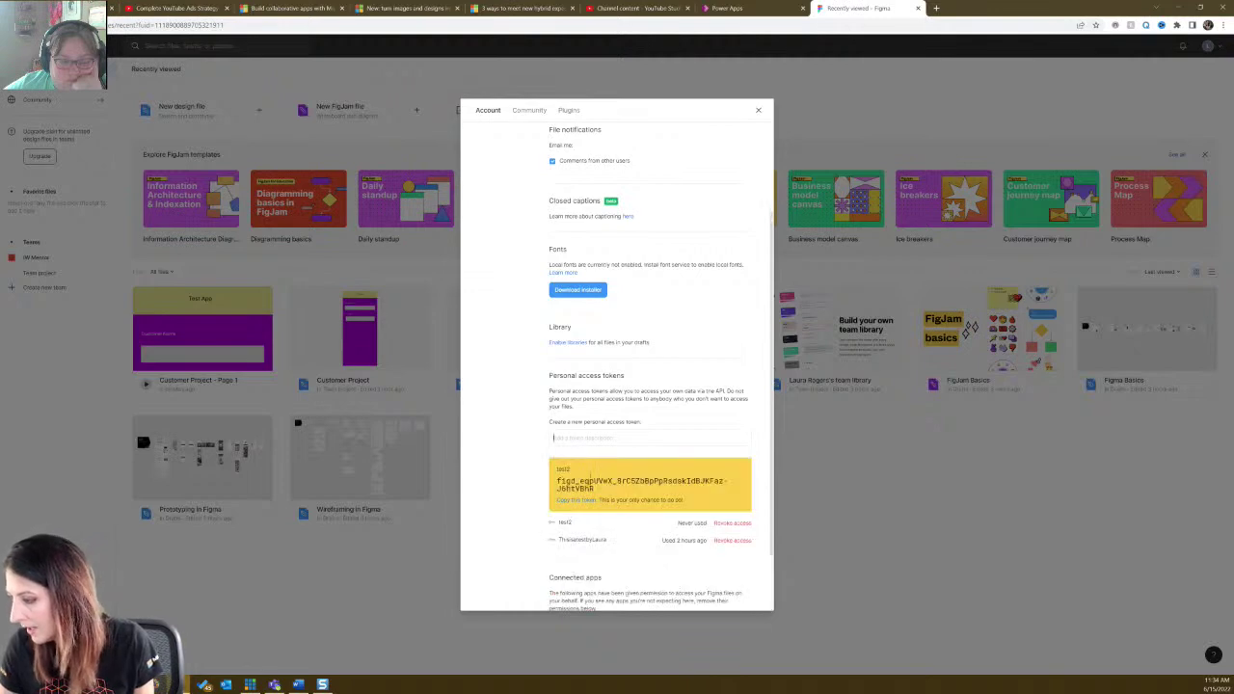
pyautogui.click(577, 500)
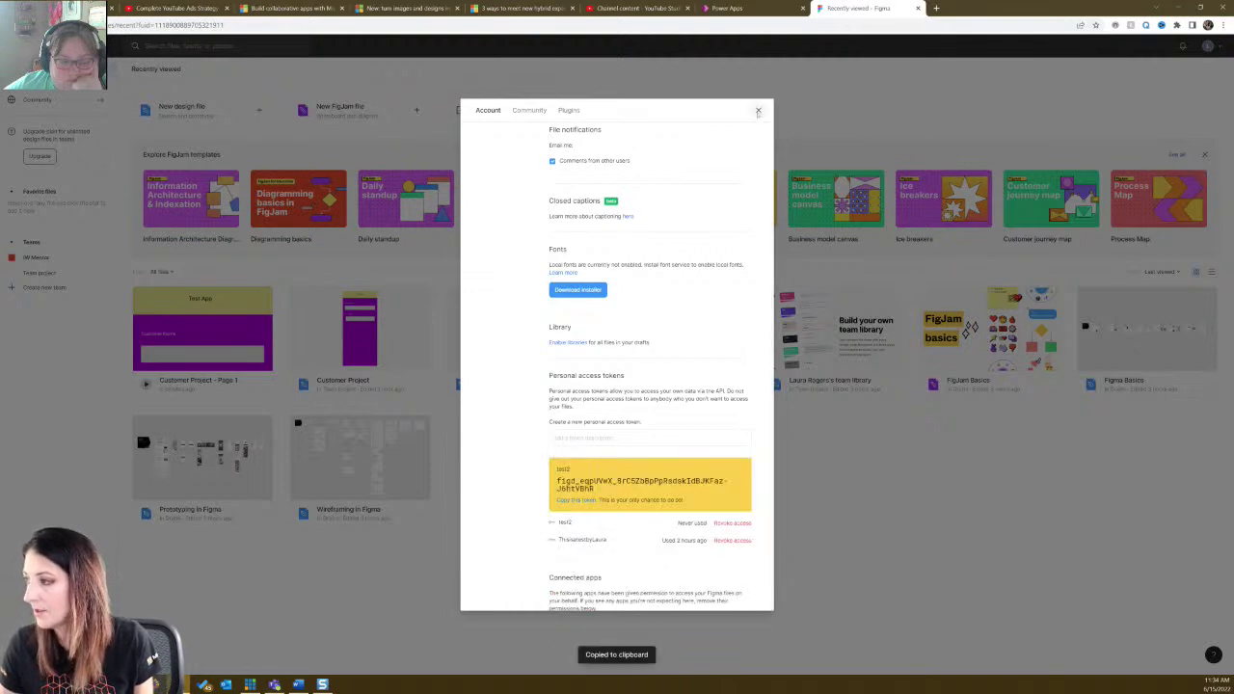
# Paste the copied token into the Power Apps access token field.
pyautogui.click(758, 110)
pyautogui.click(733, 7)
pyautogui.hotkey('ctrl', 'v')
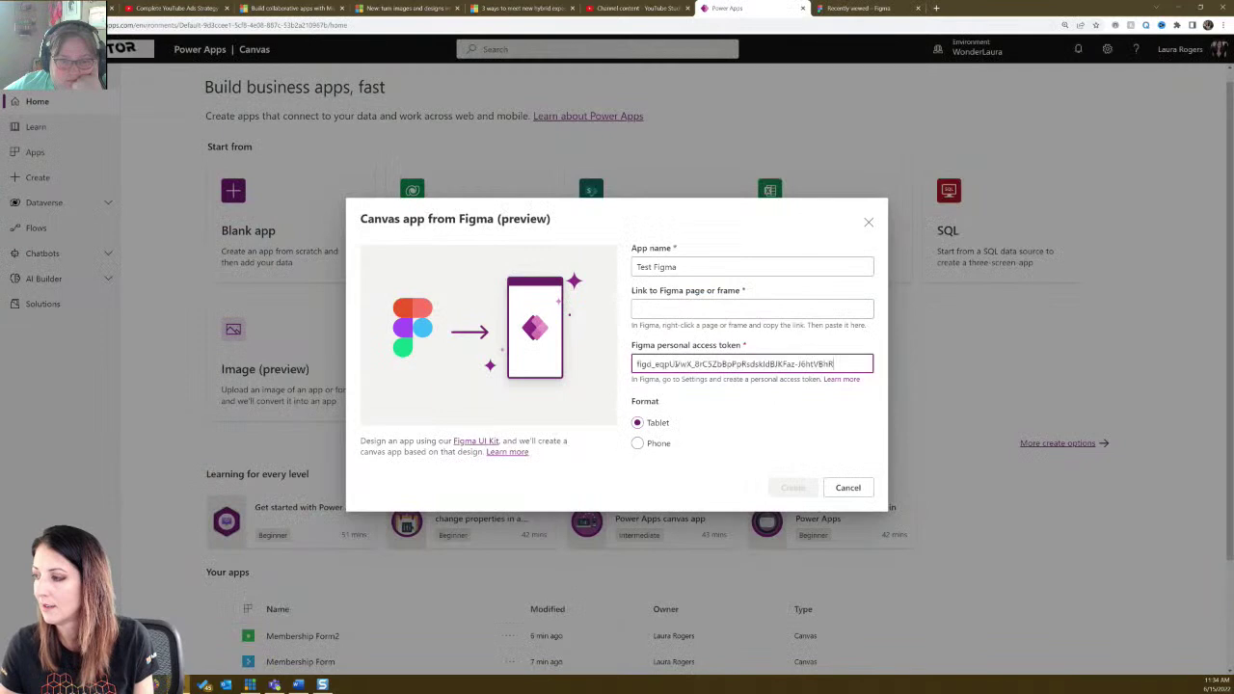
# Start the Figma link field, then open the Customer Project design file in Figma.
pyautogui.click(709, 311)
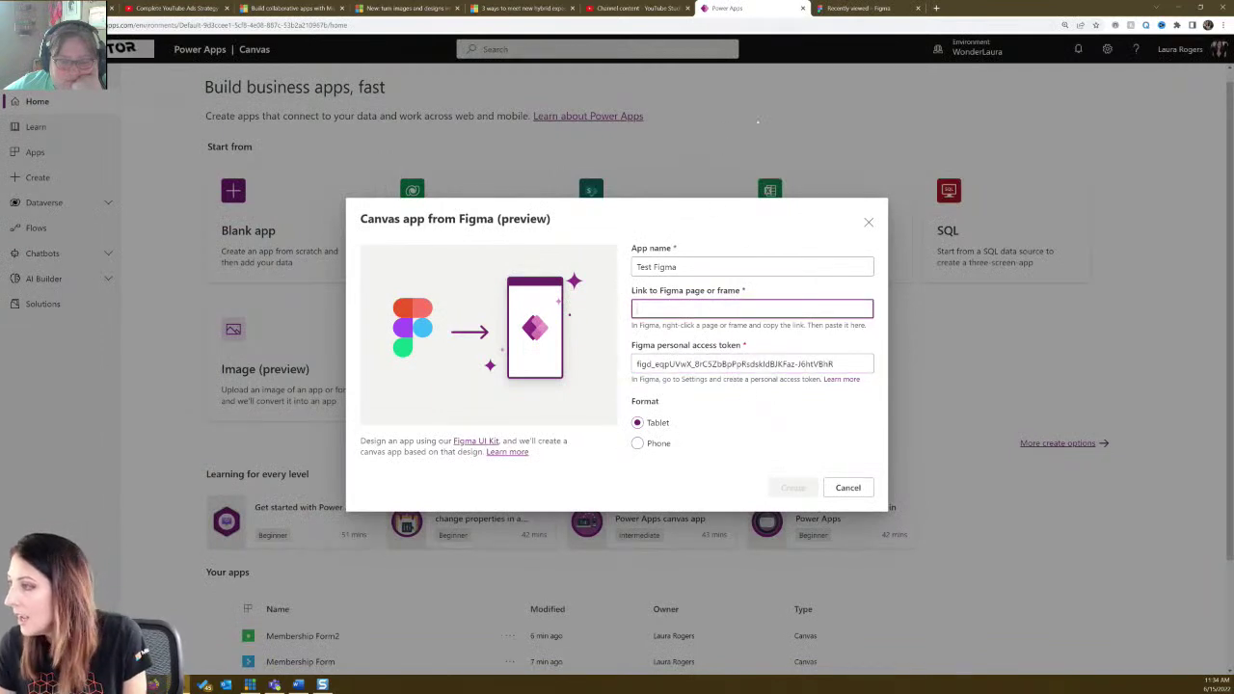
pyautogui.click(858, 7)
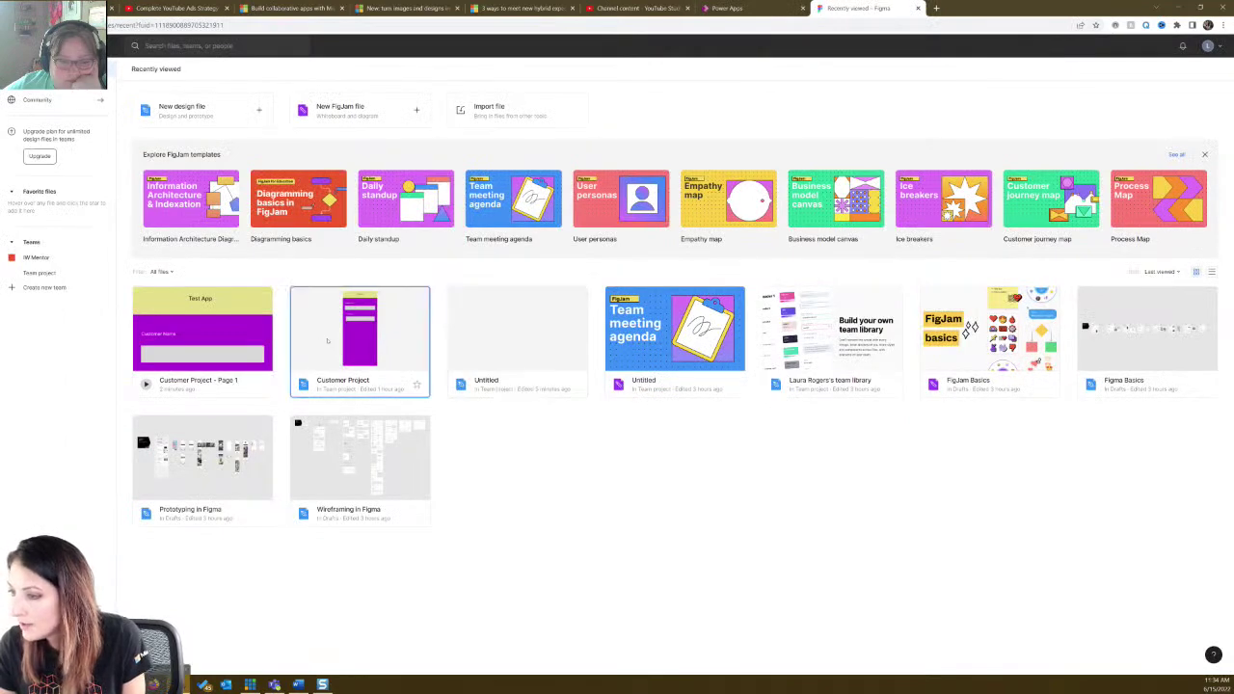
pyautogui.click(394, 345)
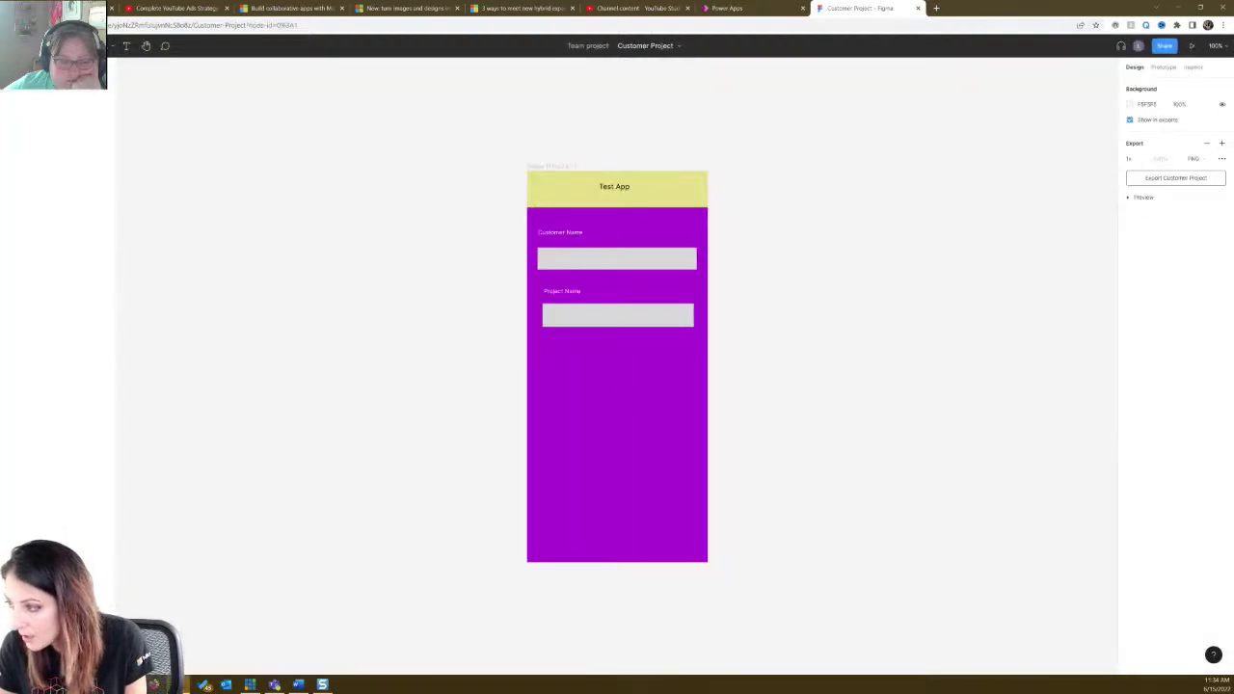
# Check the frame's options for a link, then open the Learn more article on Figma apps.
pyautogui.rightClick(611, 396)
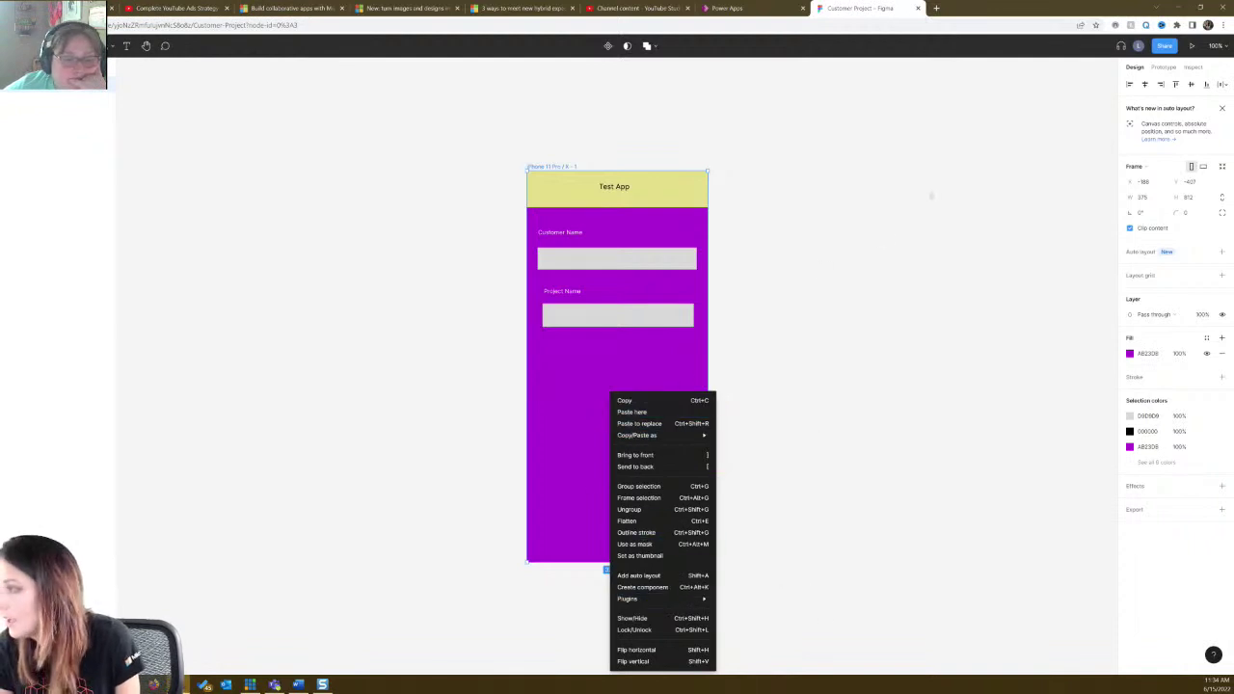
pyautogui.click(933, 193)
pyautogui.click(767, 8)
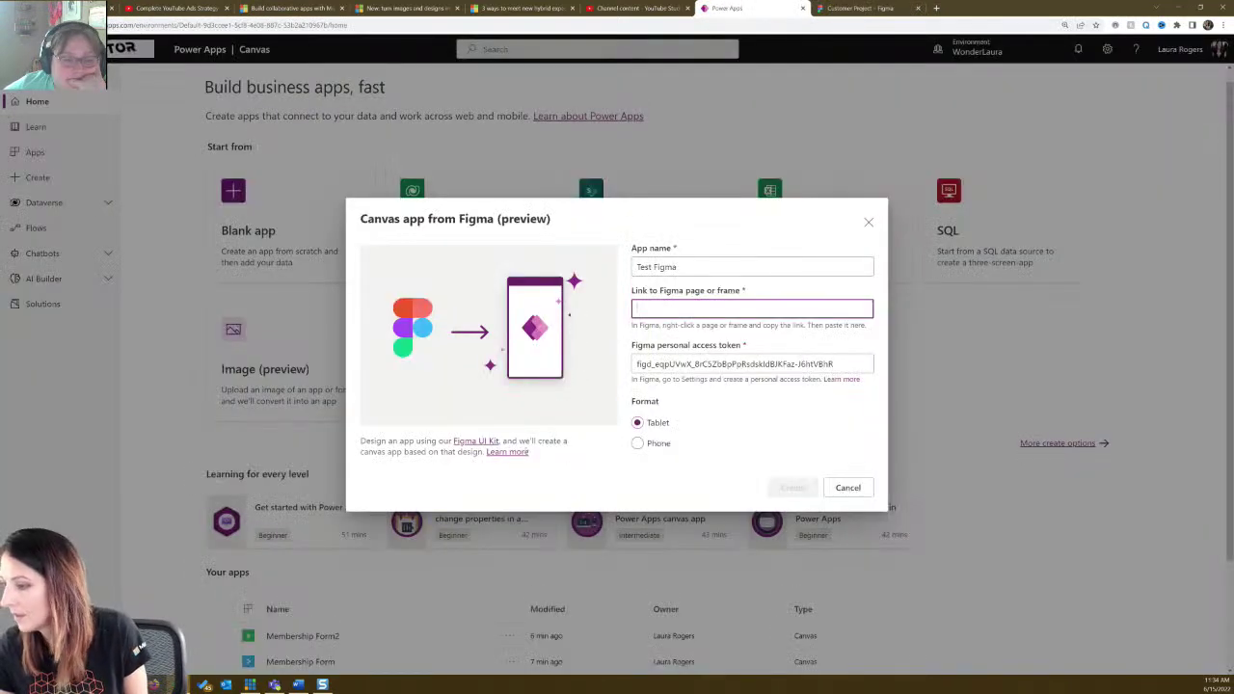
pyautogui.click(509, 452)
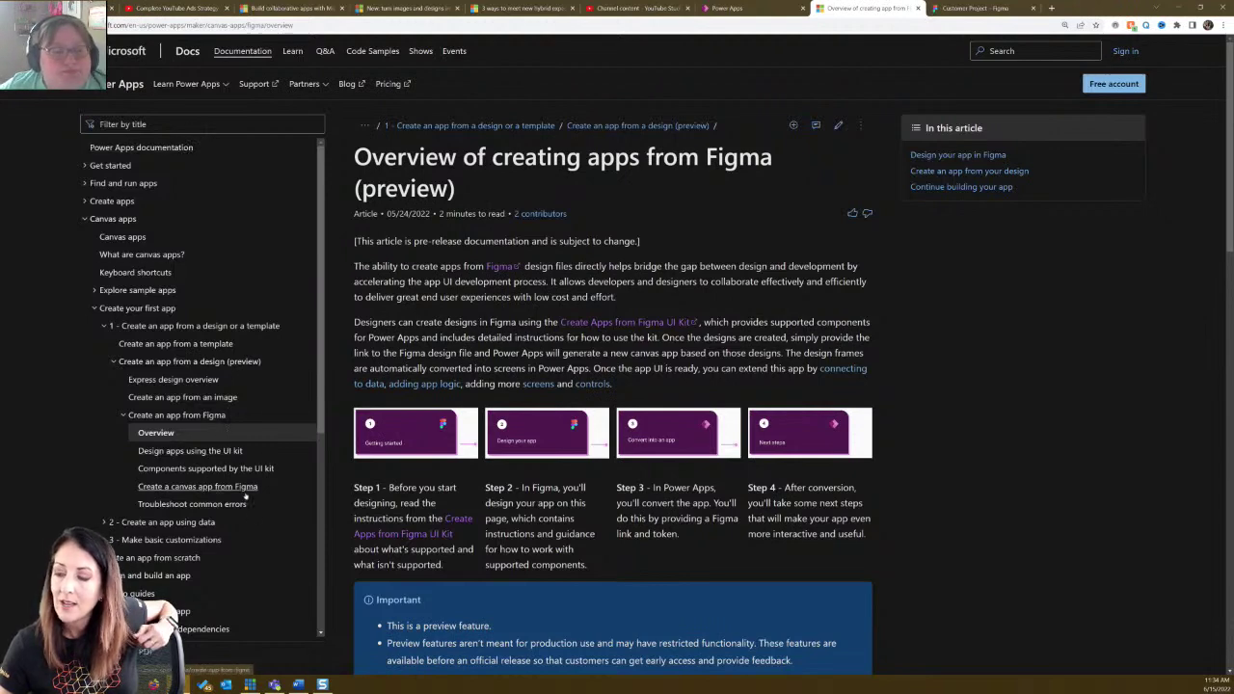
# Read the 'Troubleshoot common errors' article down to the Invalid link section.
pyautogui.click(193, 505)
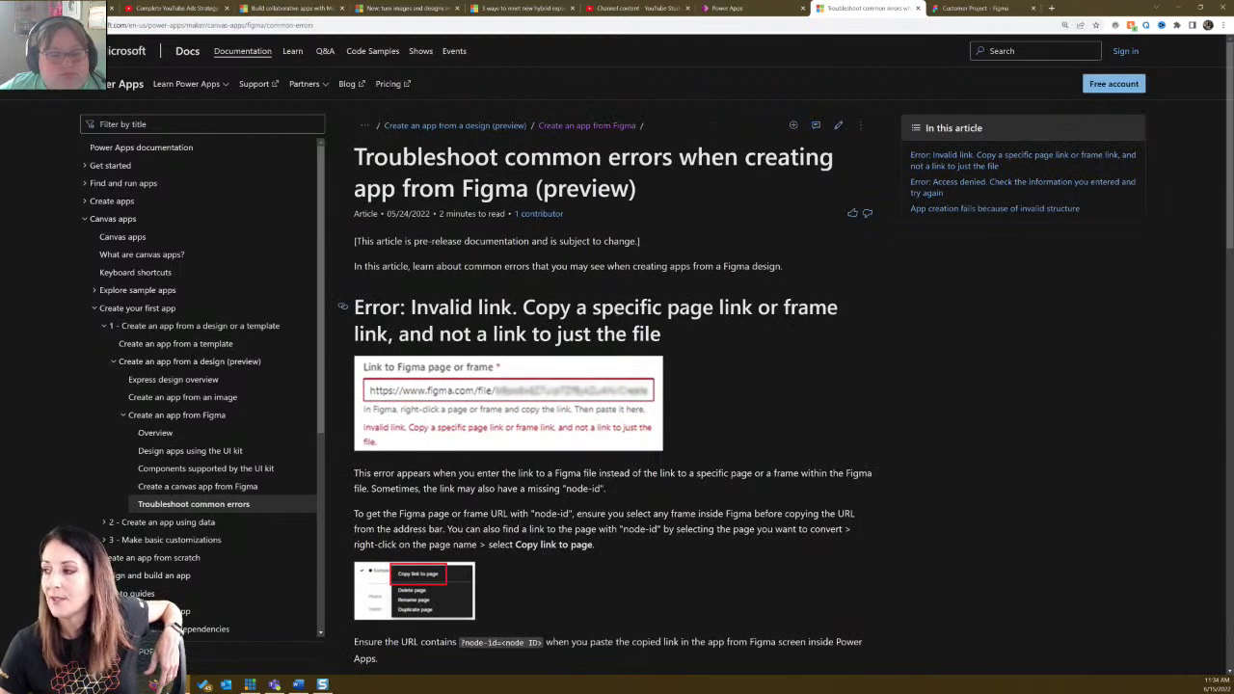
pyautogui.scroll(-1, 523, 340)
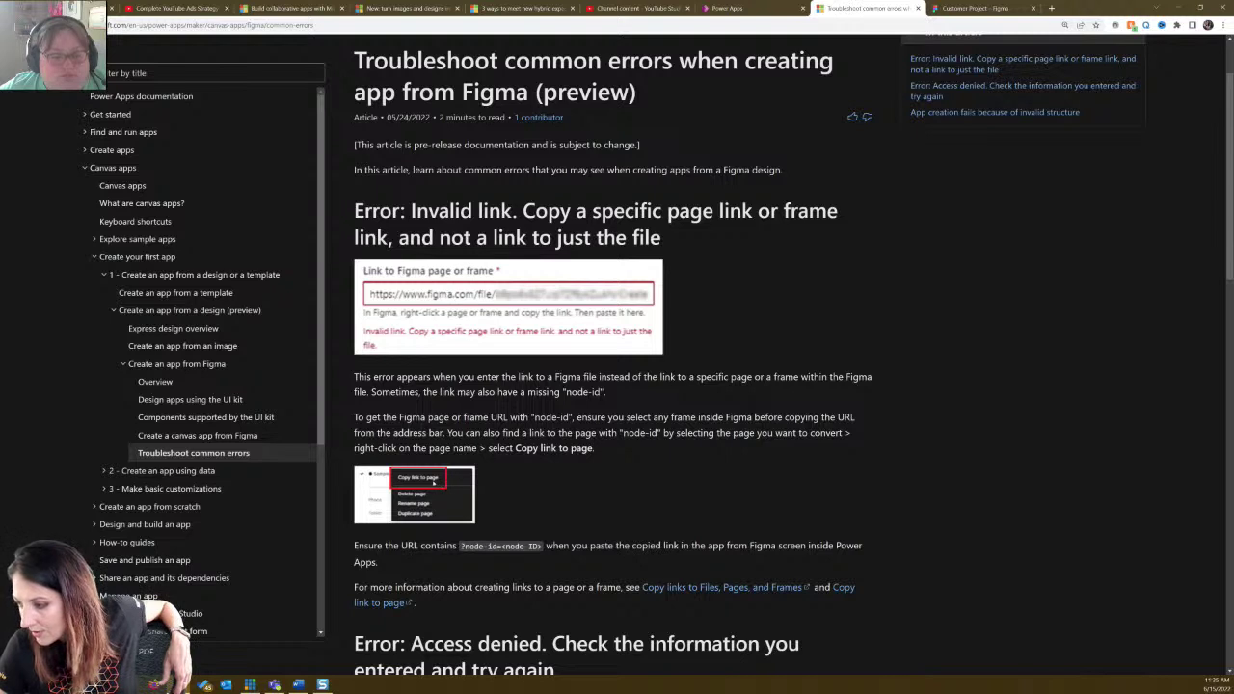
pyautogui.click(968, 8)
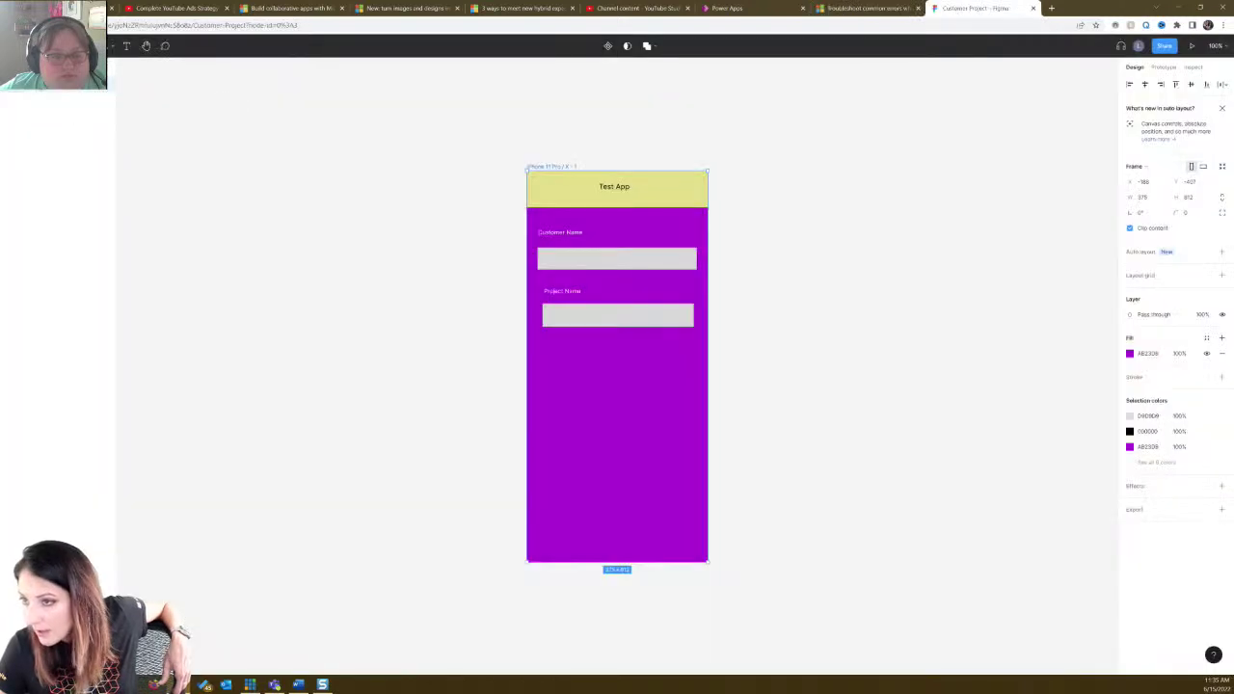
# Check the app frame and Project Name layer options, then go Back to files in Figma.
pyautogui.rightClick(38, 85)
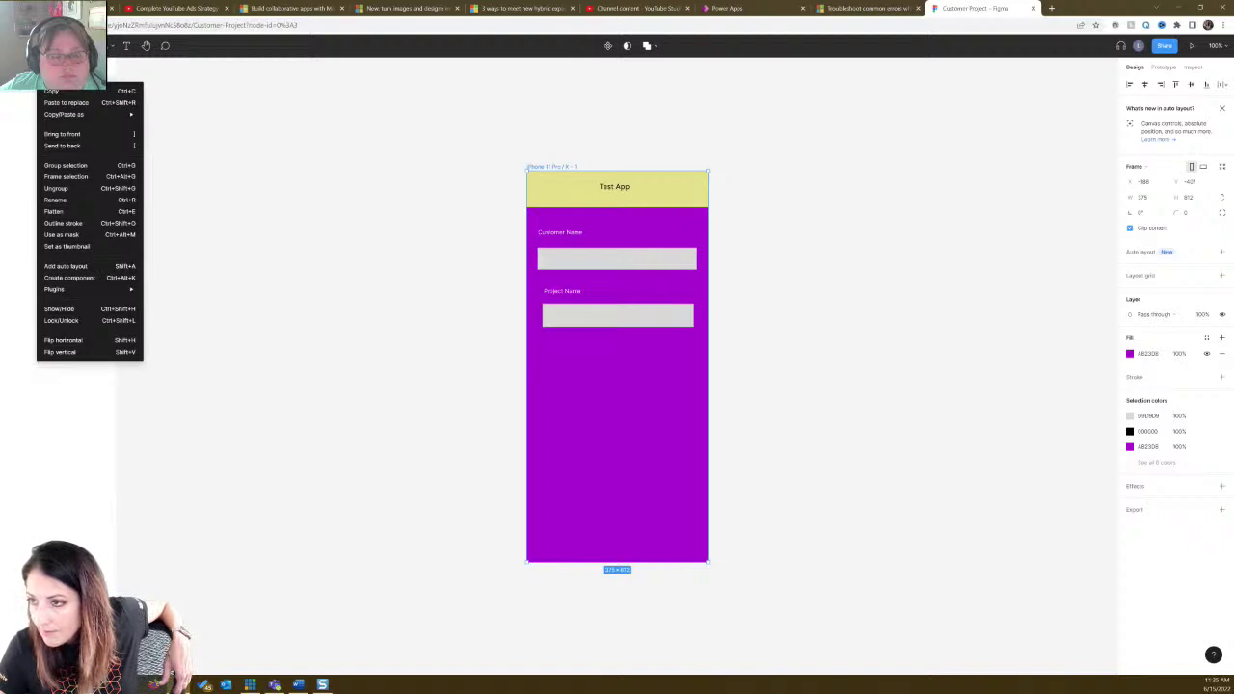
pyautogui.press('Escape')
pyautogui.press('Escape')
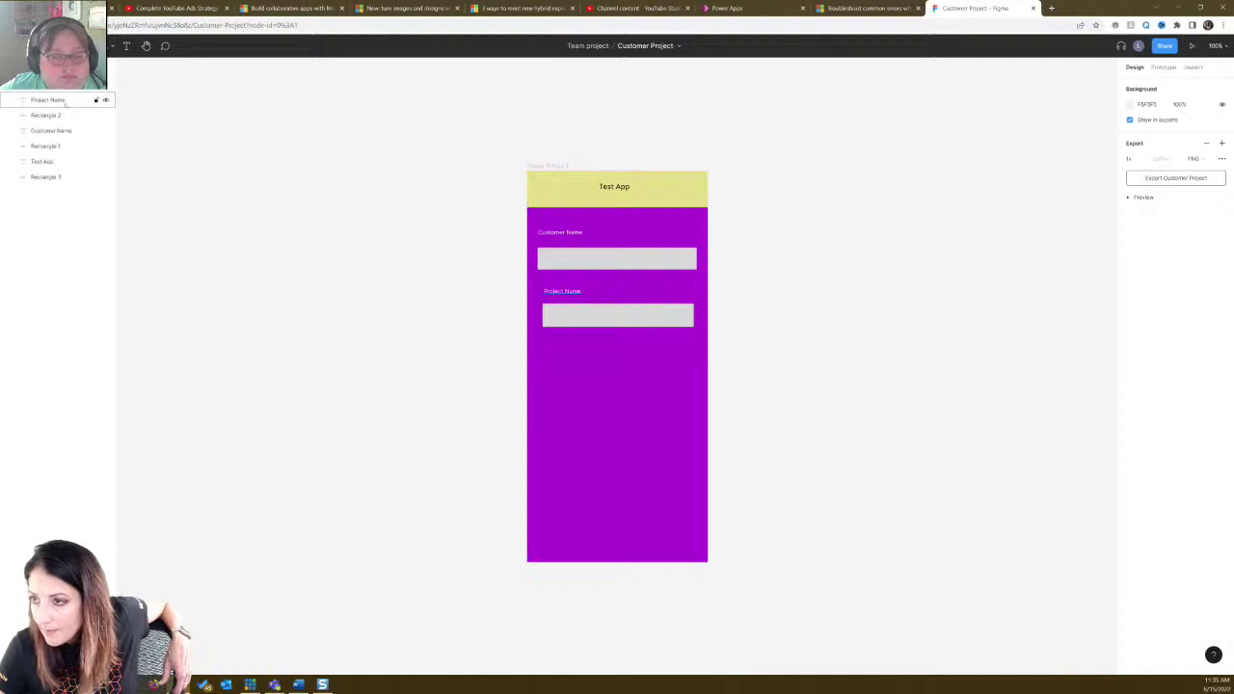
pyautogui.rightClick(66, 101)
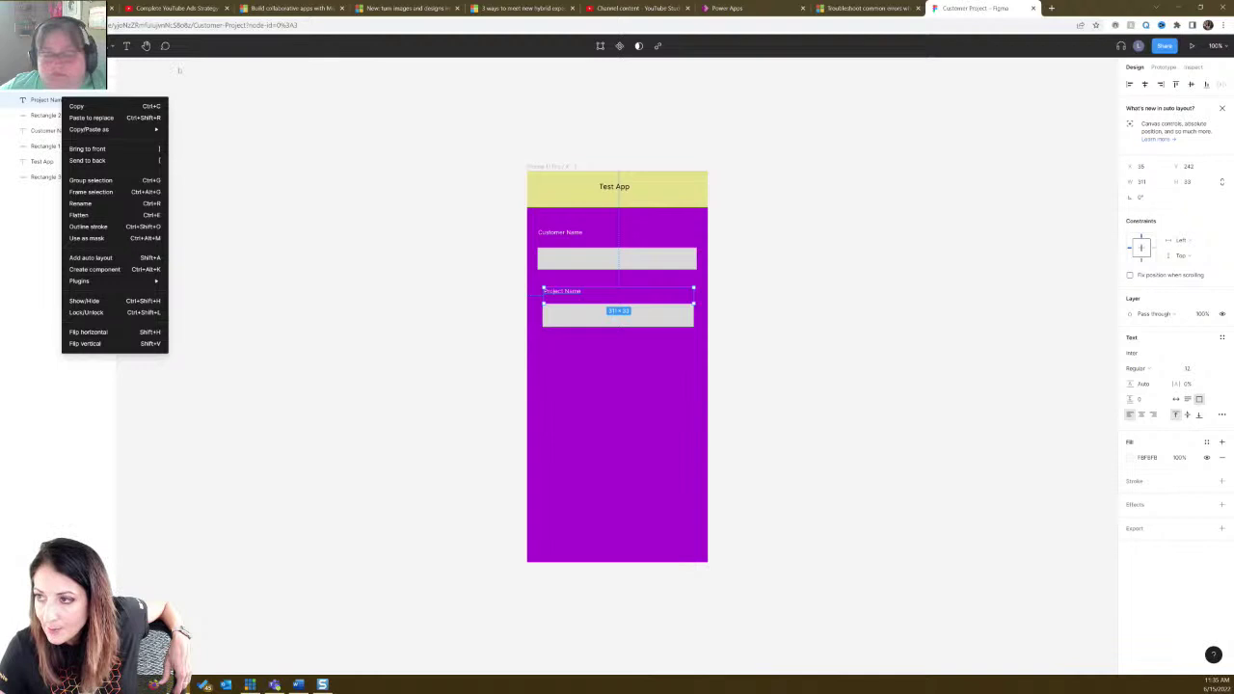
pyautogui.click(630, 120)
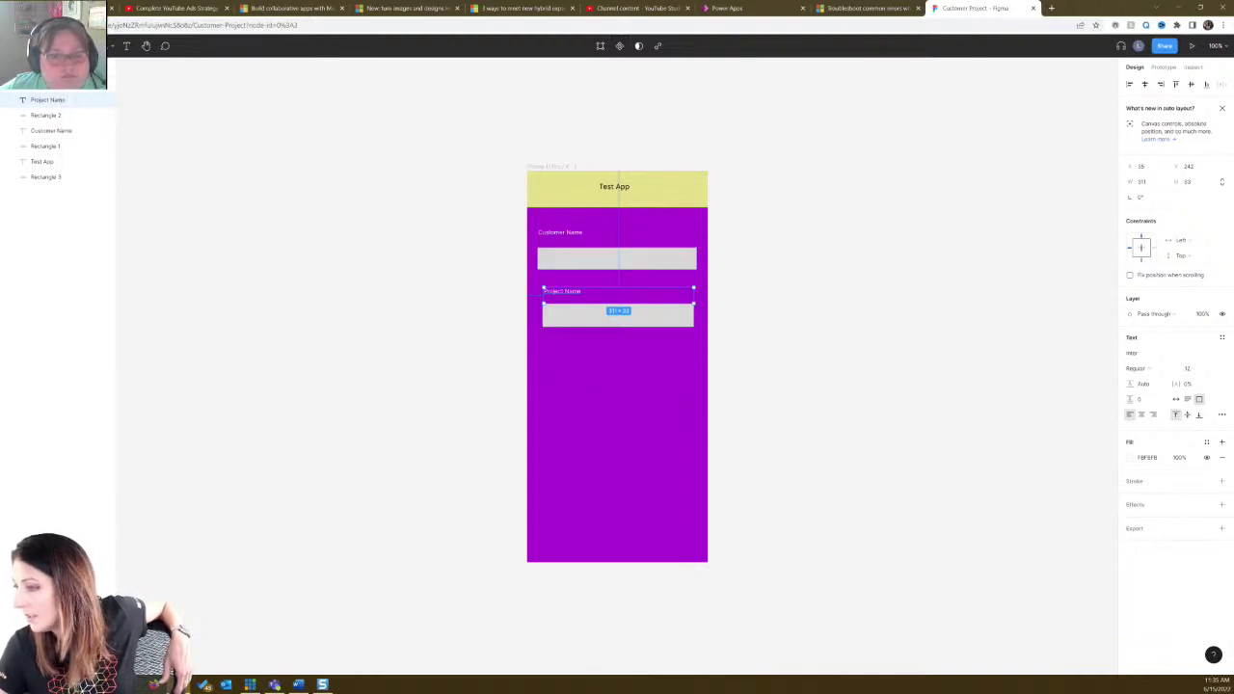
pyautogui.click(599, 448)
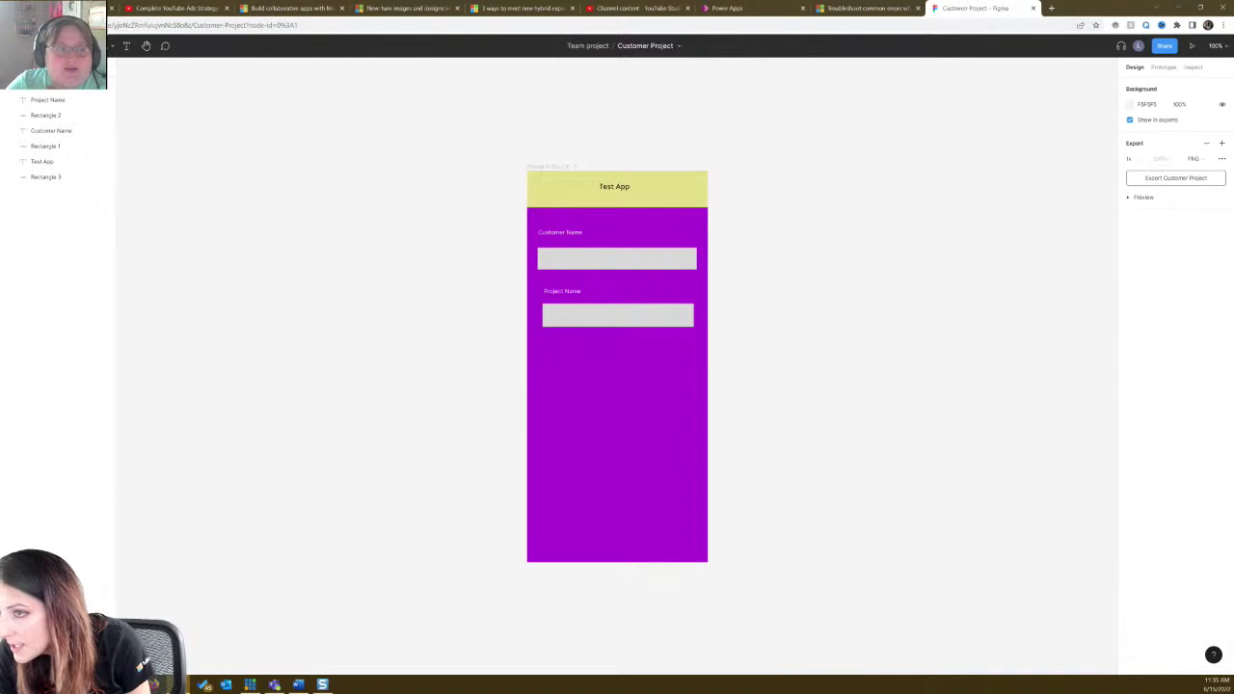
pyautogui.click(19, 45)
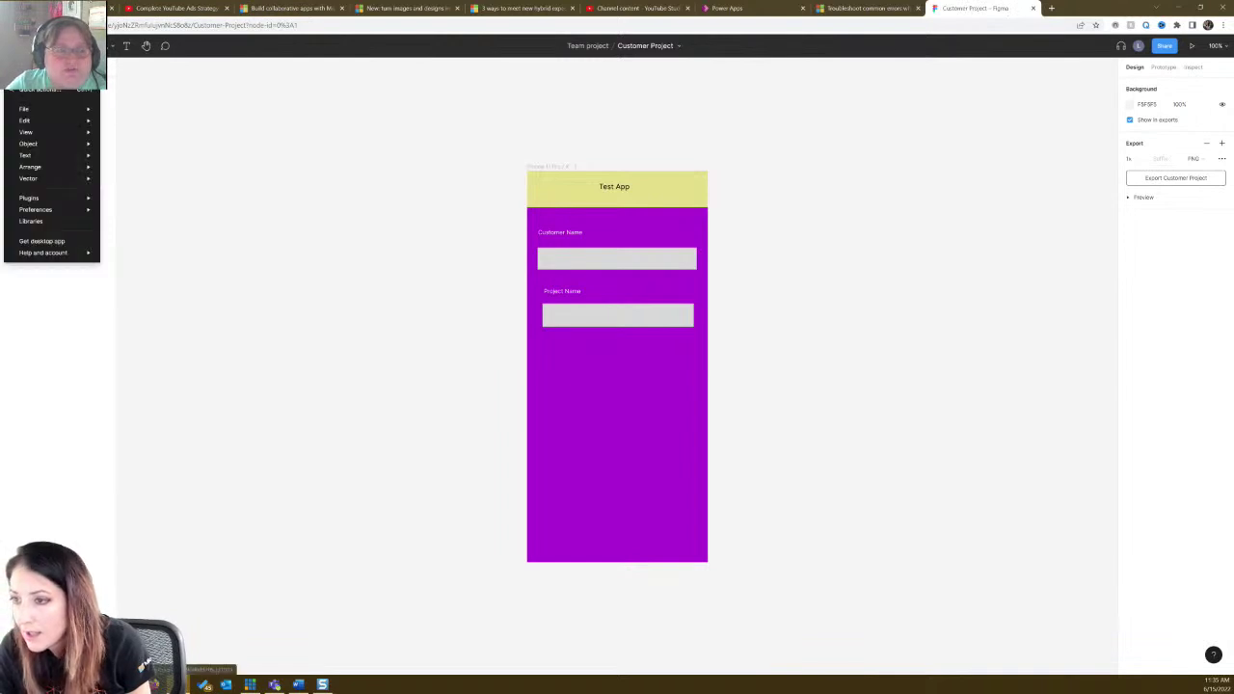
pyautogui.click(38, 73)
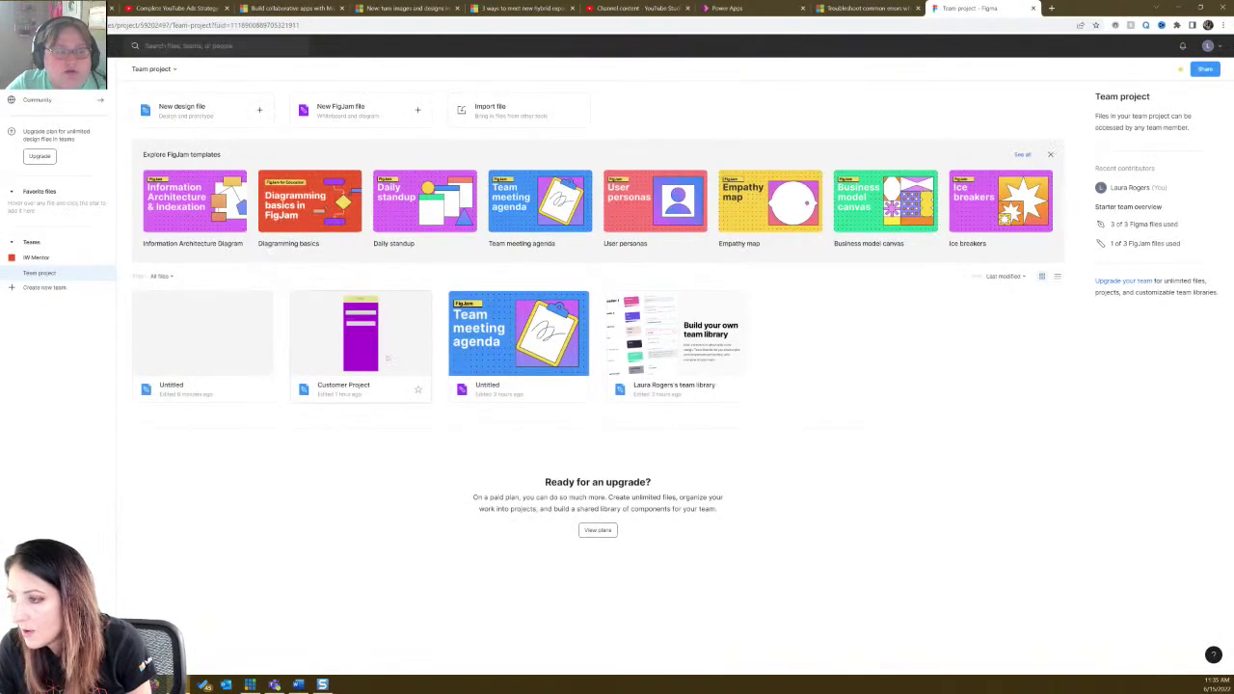
# Paste the Customer Project file's copied link into the Power Apps Figma link field.
pyautogui.rightClick(401, 358)
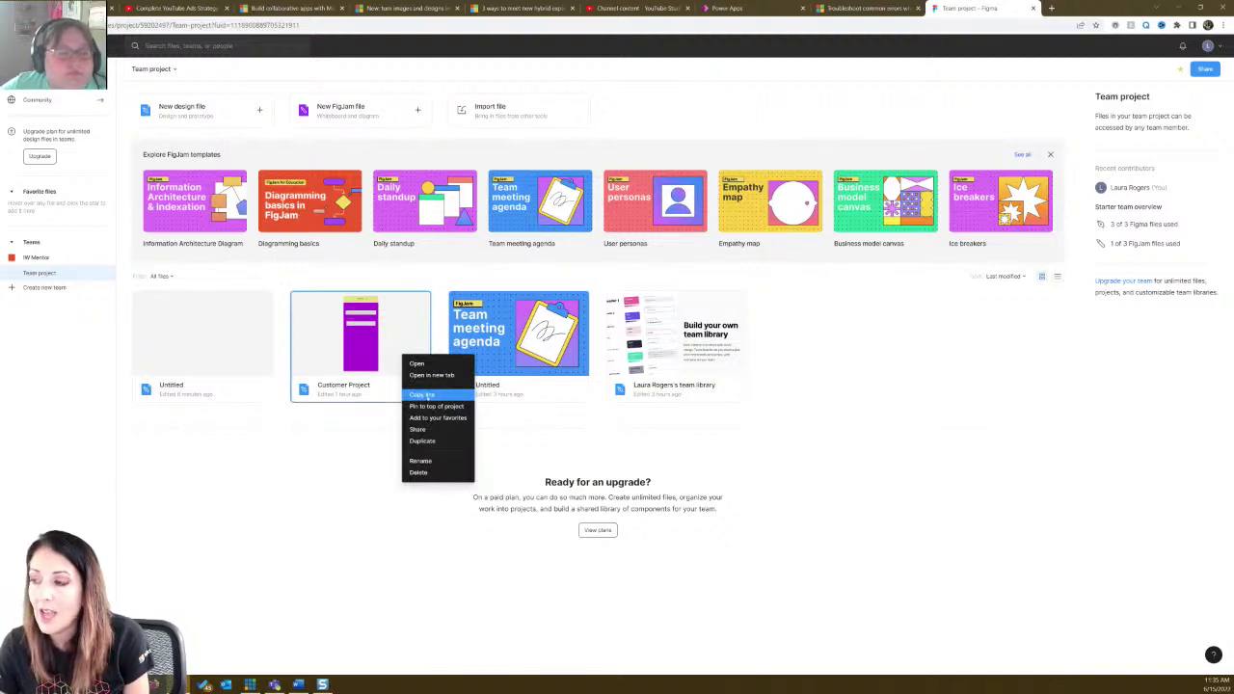
pyautogui.click(427, 396)
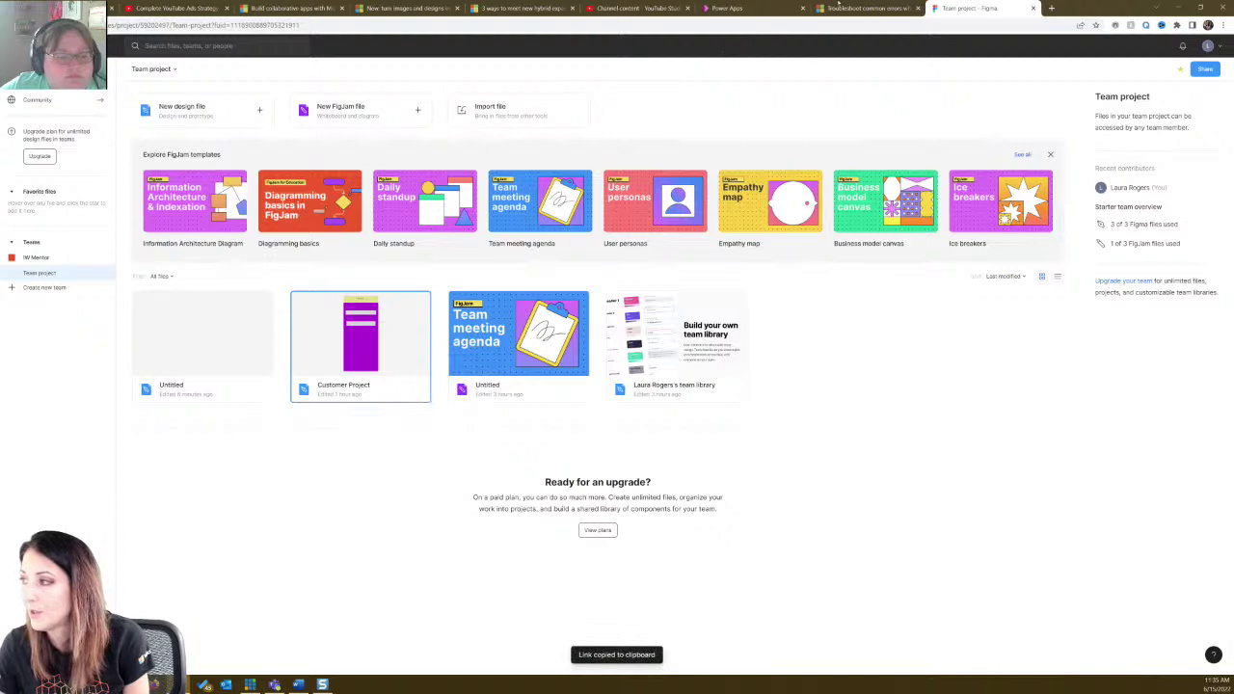
pyautogui.click(743, 8)
pyautogui.click(672, 306)
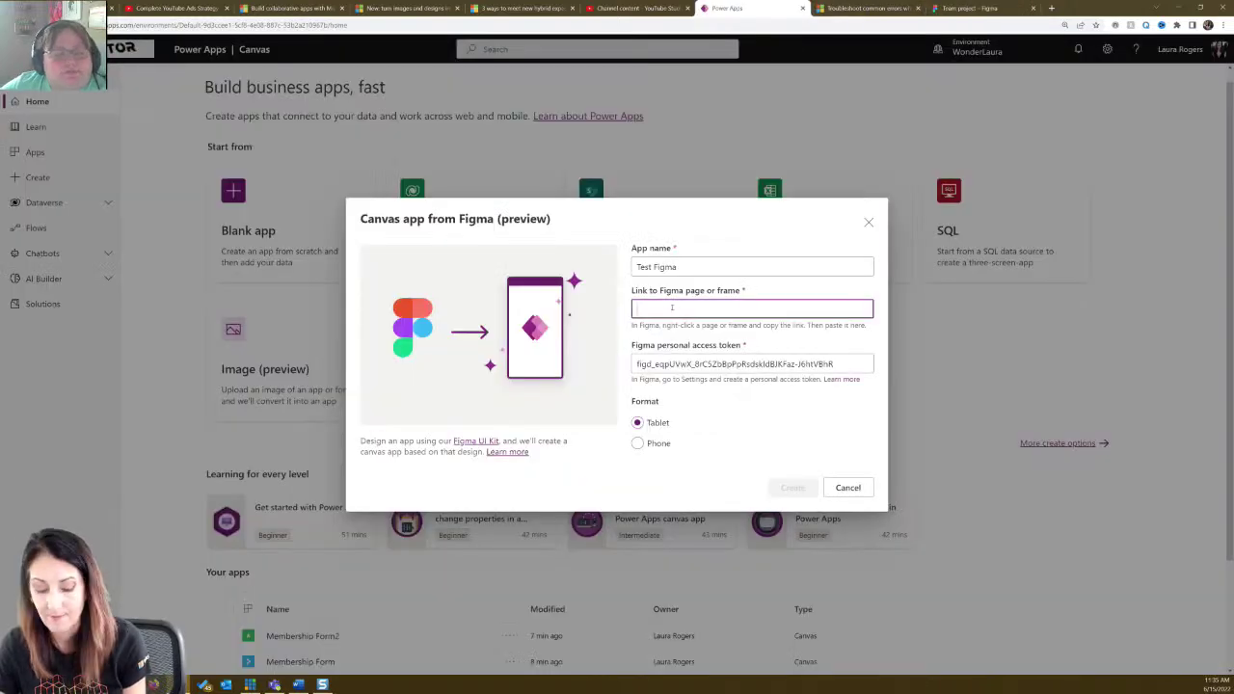
pyautogui.hotkey('ctrl', 'v')
pyautogui.click(729, 343)
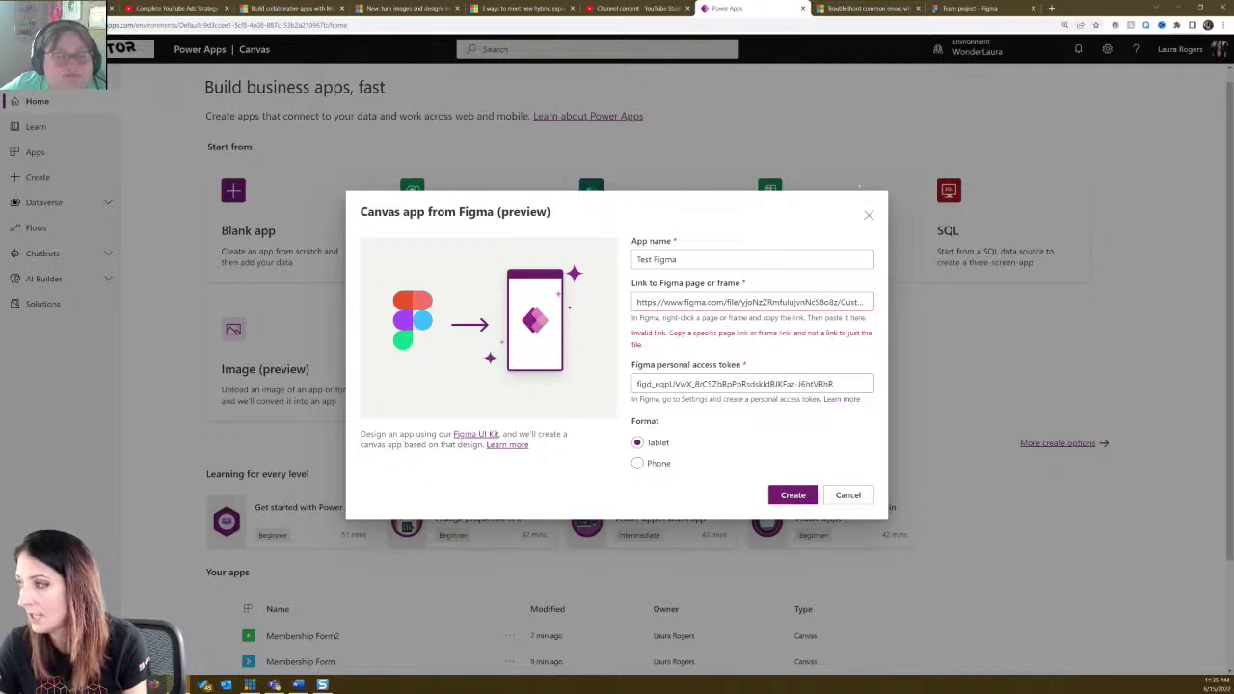
pyautogui.click(974, 7)
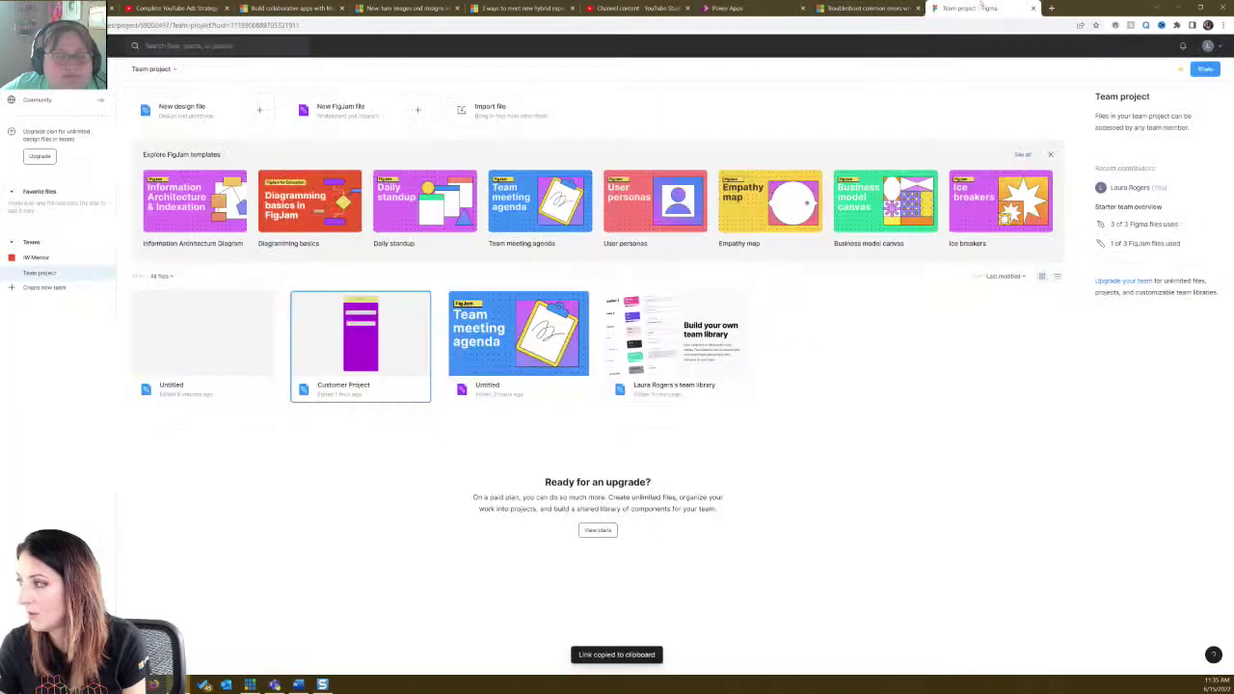
# Copy the link to Page 1 of the Customer Project design.
pyautogui.click(355, 345)
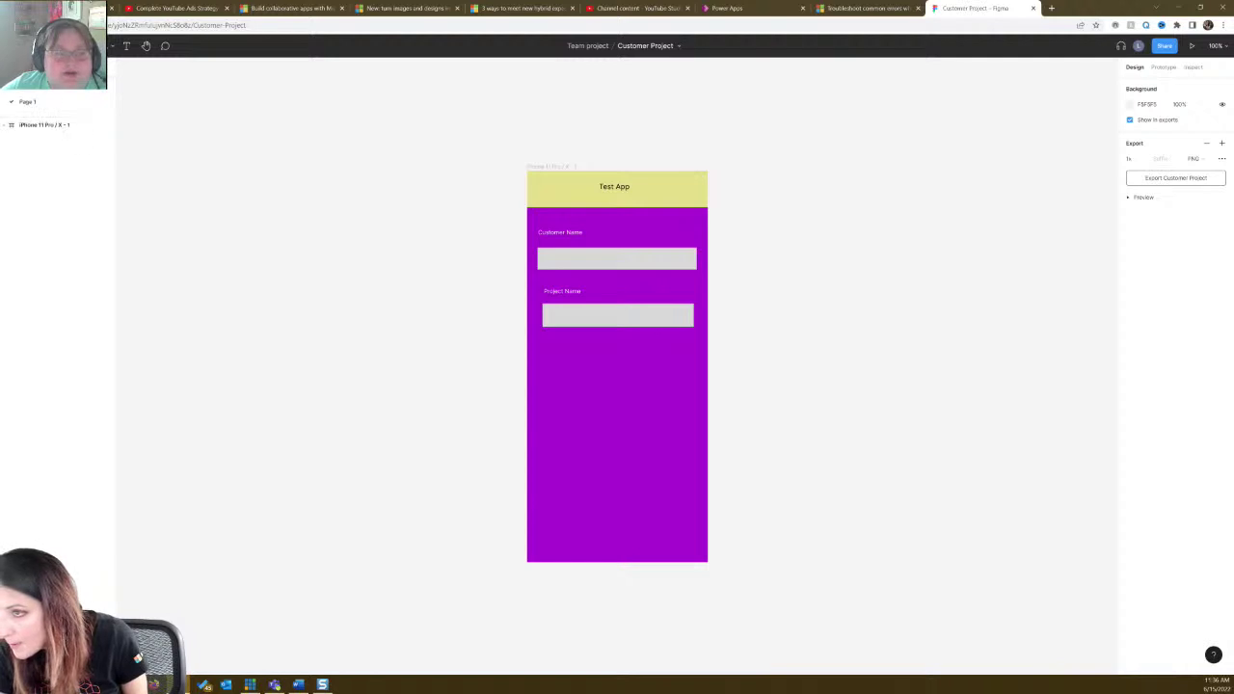
pyautogui.rightClick(108, 65)
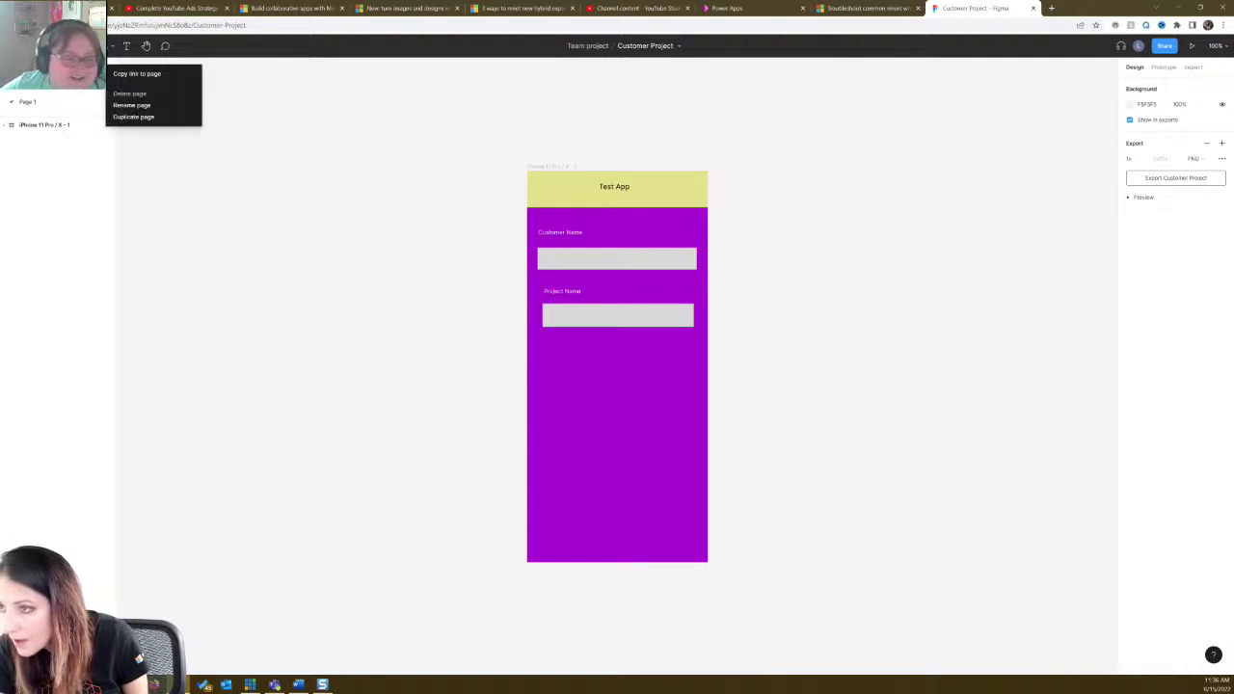
pyautogui.click(139, 75)
pyautogui.click(733, 8)
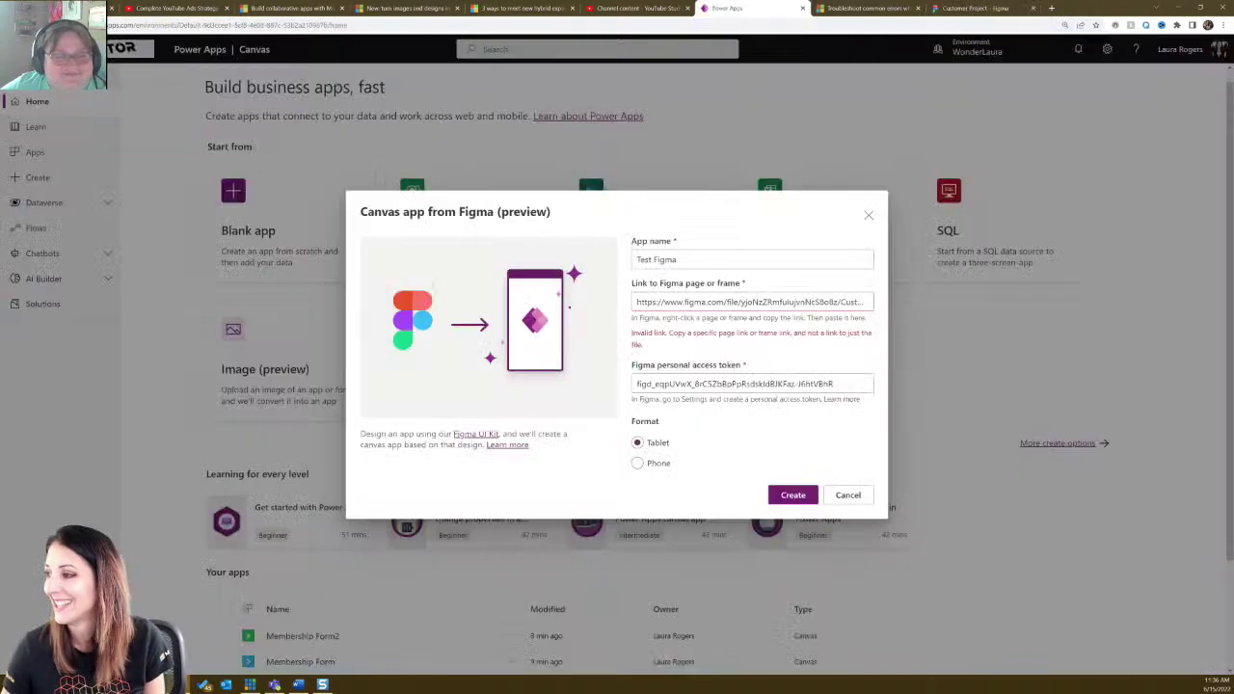
# Replace the invalid link with the Figma page link and create the Test Figma app.
pyautogui.click(686, 302)
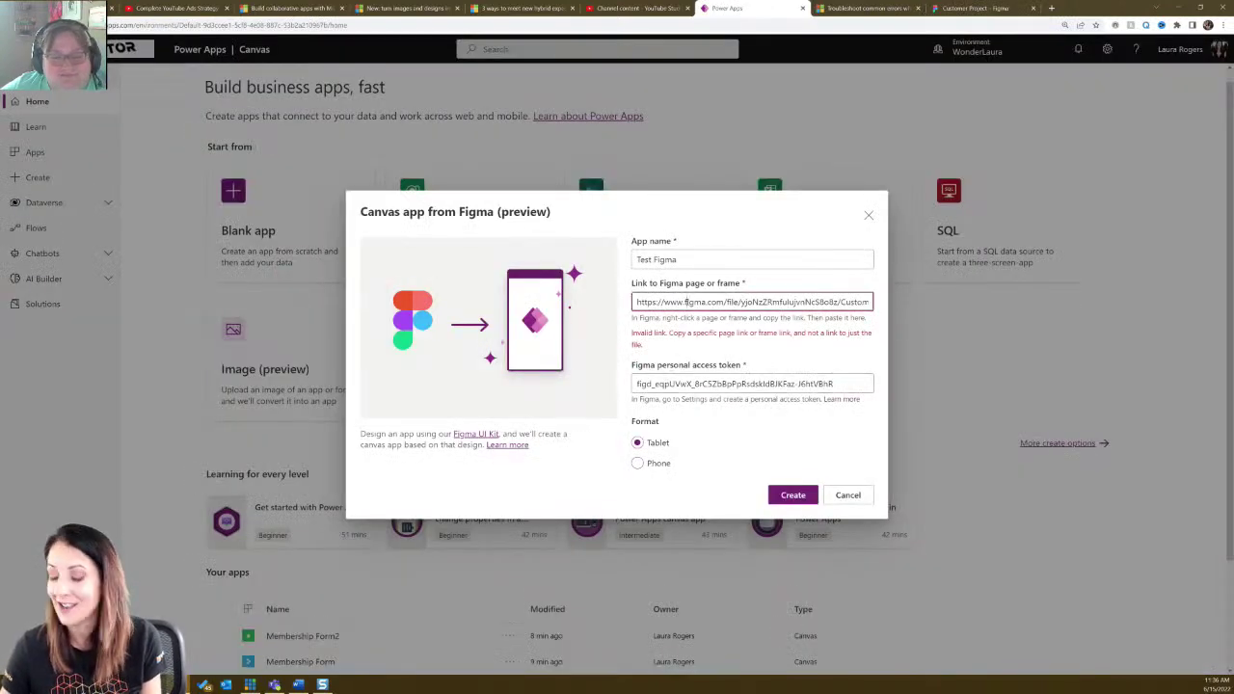
pyautogui.hotkey('ctrl', 'a')
pyautogui.hotkey('ctrl', 'v')
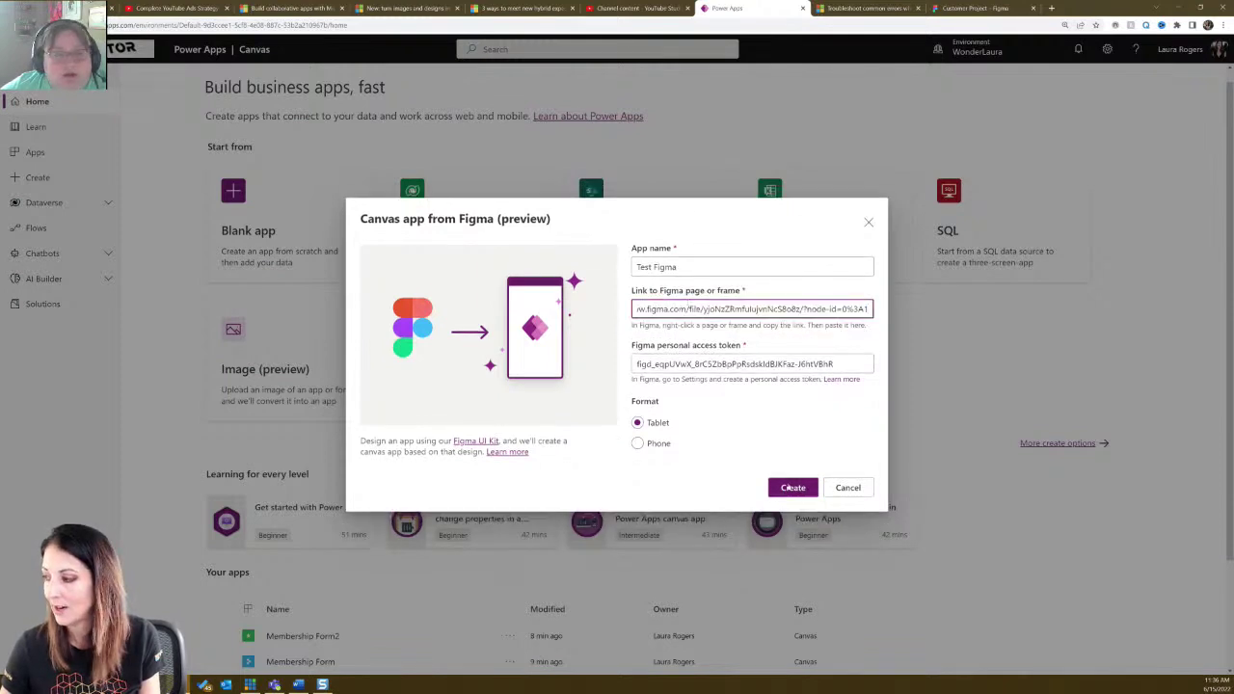
pyautogui.click(793, 488)
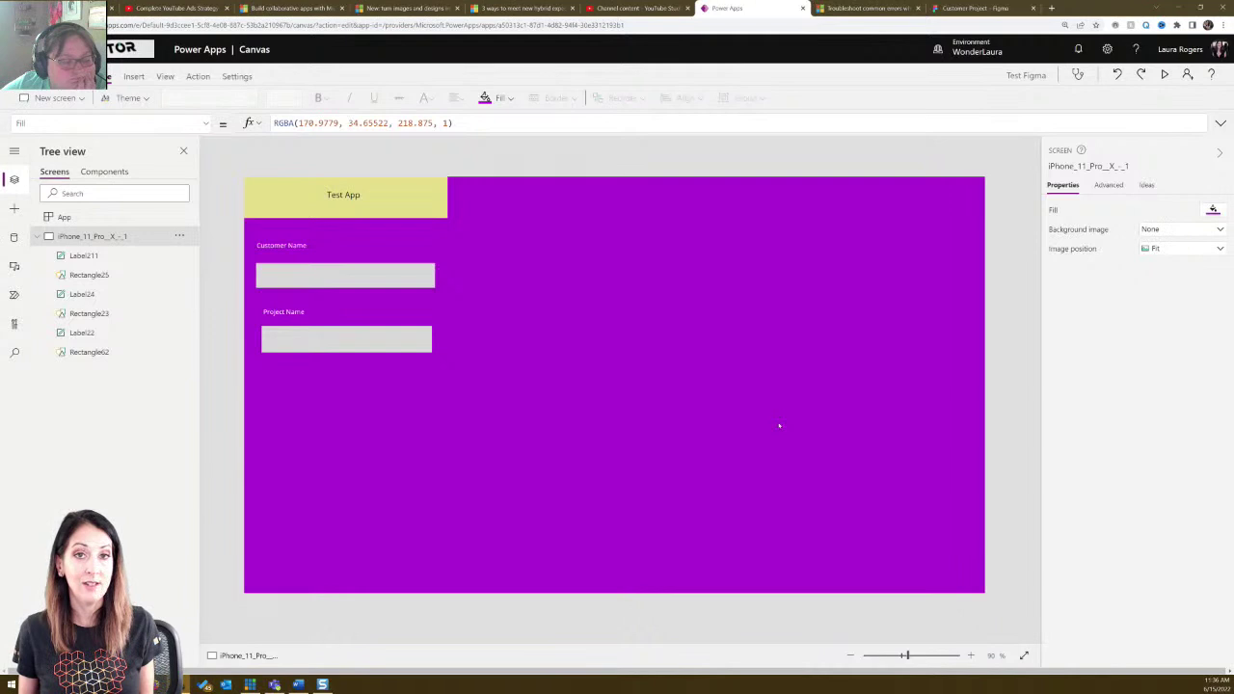
# Replace the grey box under Customer Name with a text input.
pyautogui.click(88, 313)
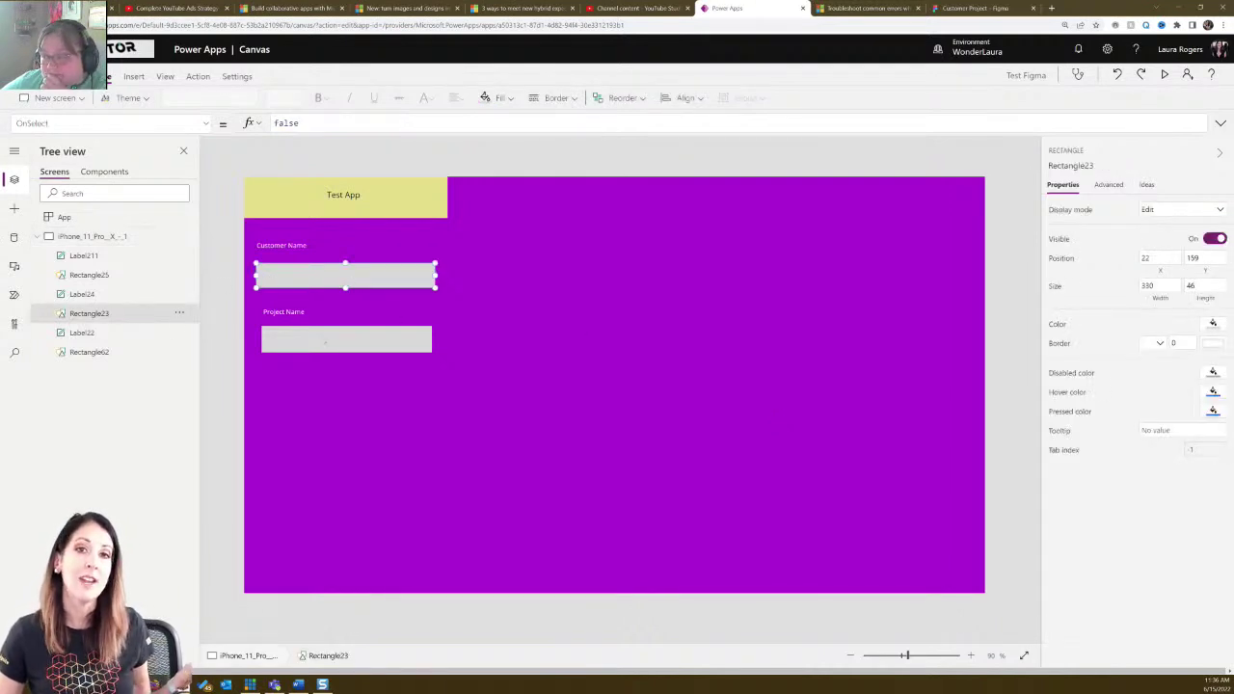
pyautogui.click(323, 339)
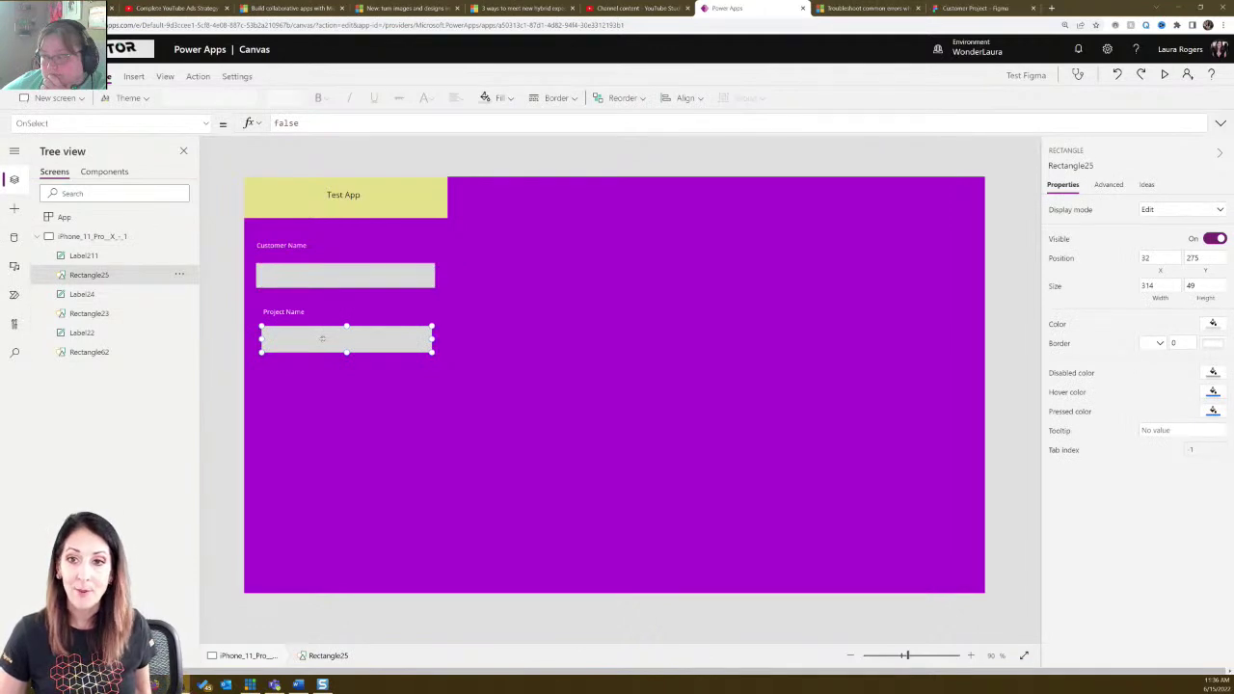
pyautogui.click(304, 279)
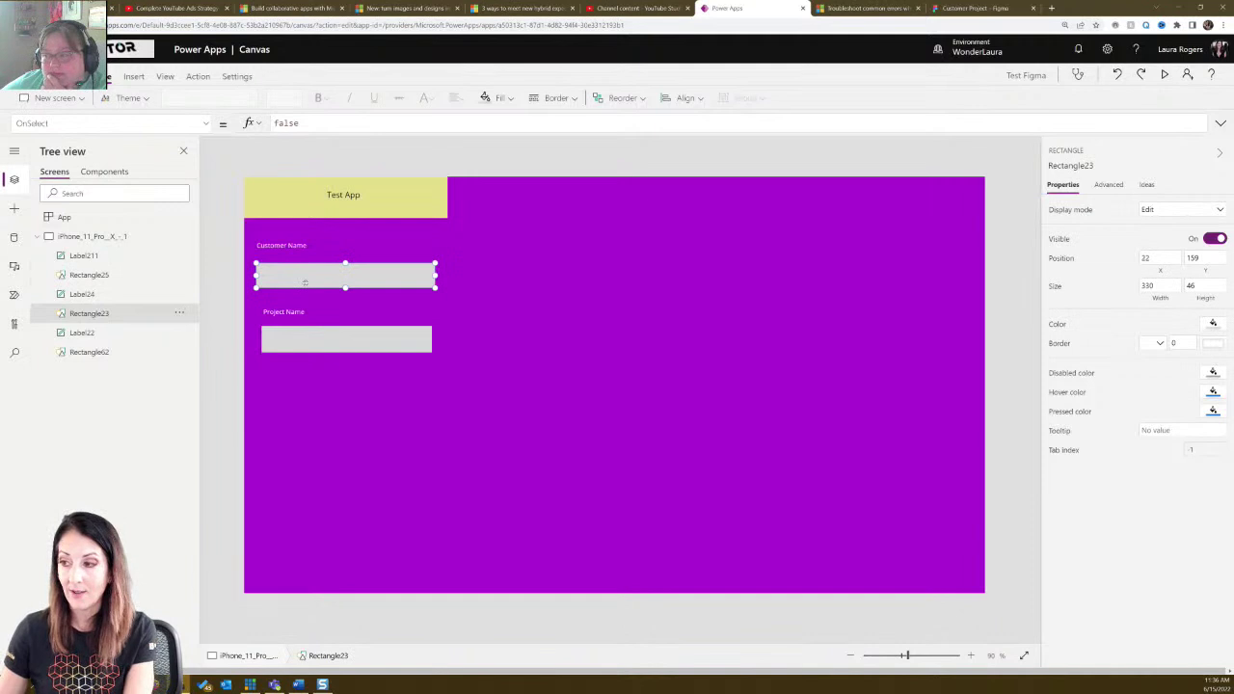
pyautogui.press('Delete')
pyautogui.click(133, 76)
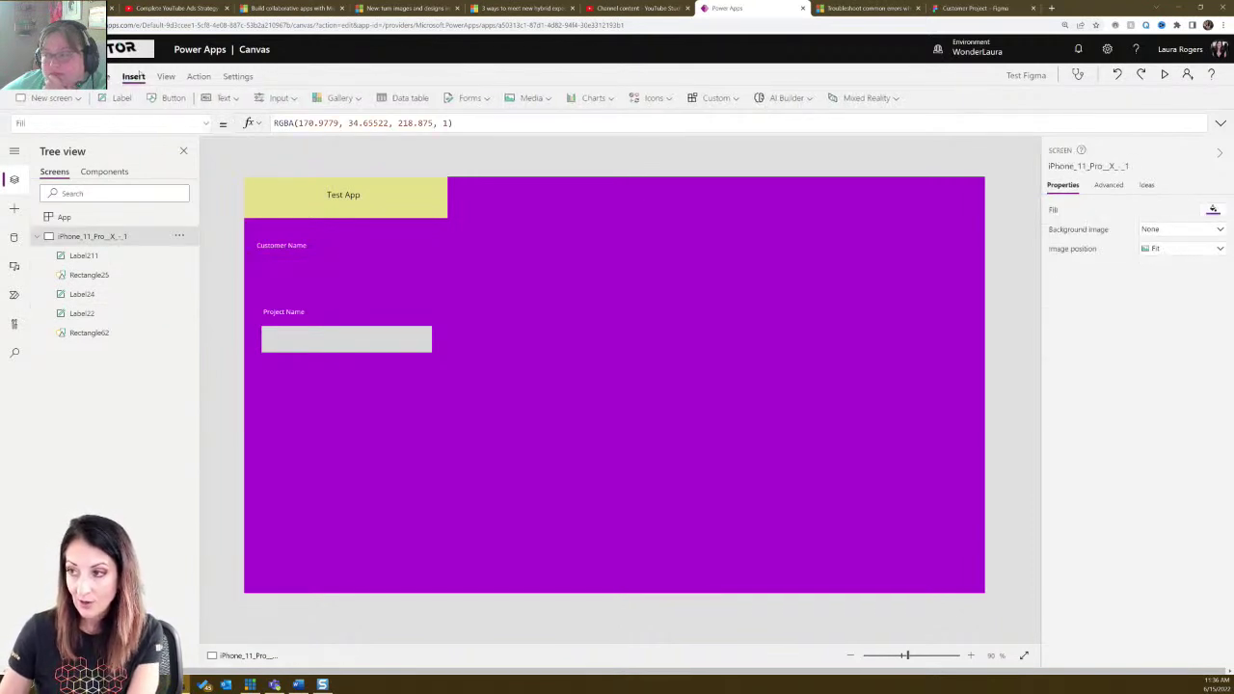
pyautogui.click(227, 98)
pyautogui.click(237, 144)
pyautogui.moveTo(317, 212); pyautogui.dragTo(314, 279)
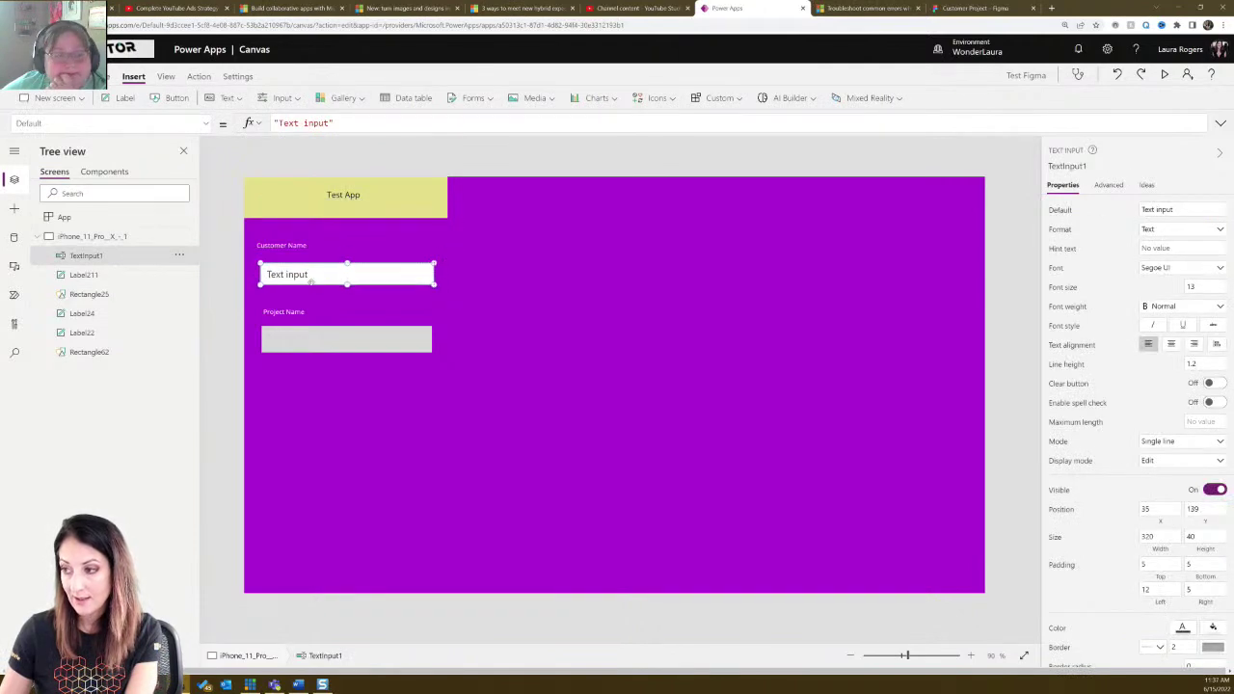
# Replace the grey box under Project Name with a second text input, then press Ctrl+S.
pyautogui.click(309, 343)
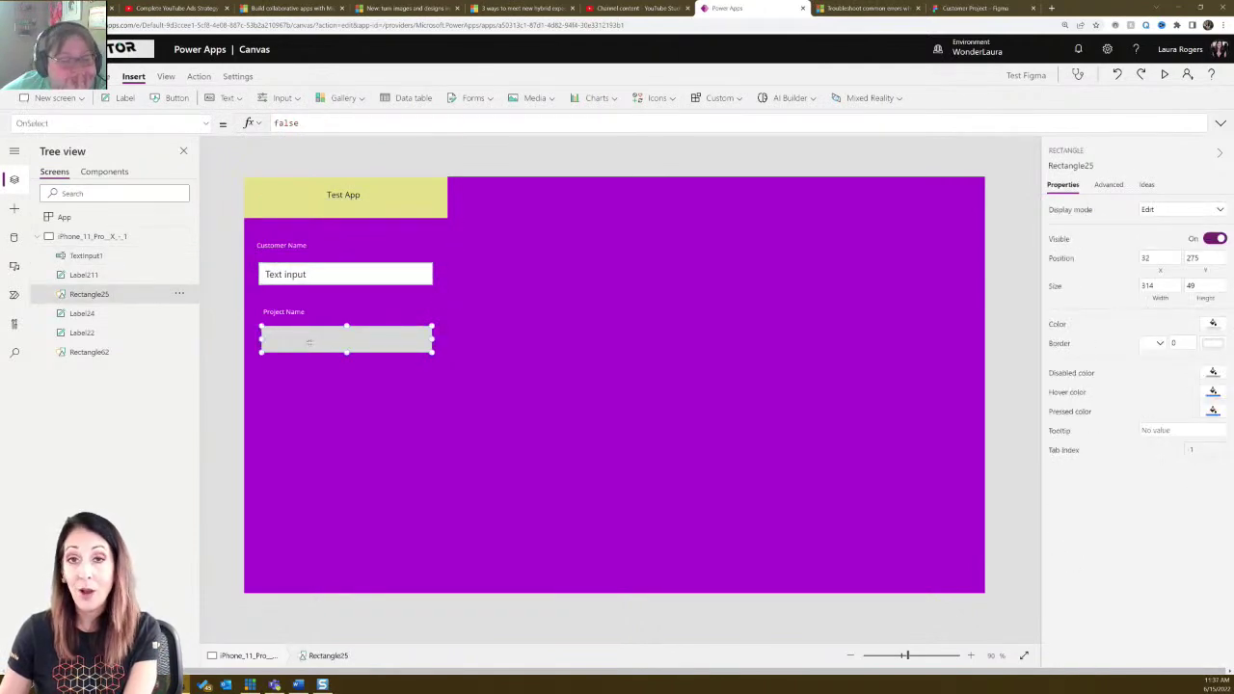
pyautogui.press('Delete')
pyautogui.click(227, 98)
pyautogui.click(239, 145)
pyautogui.moveTo(312, 208); pyautogui.dragTo(312, 346)
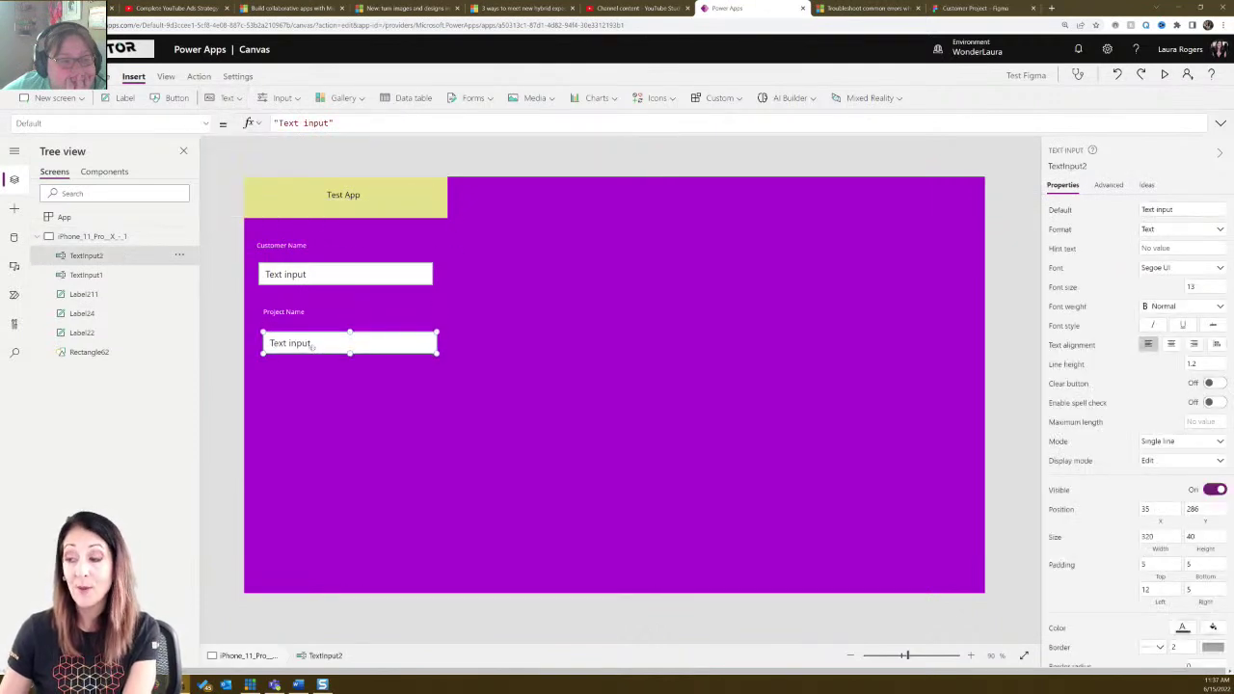
pyautogui.click(508, 331)
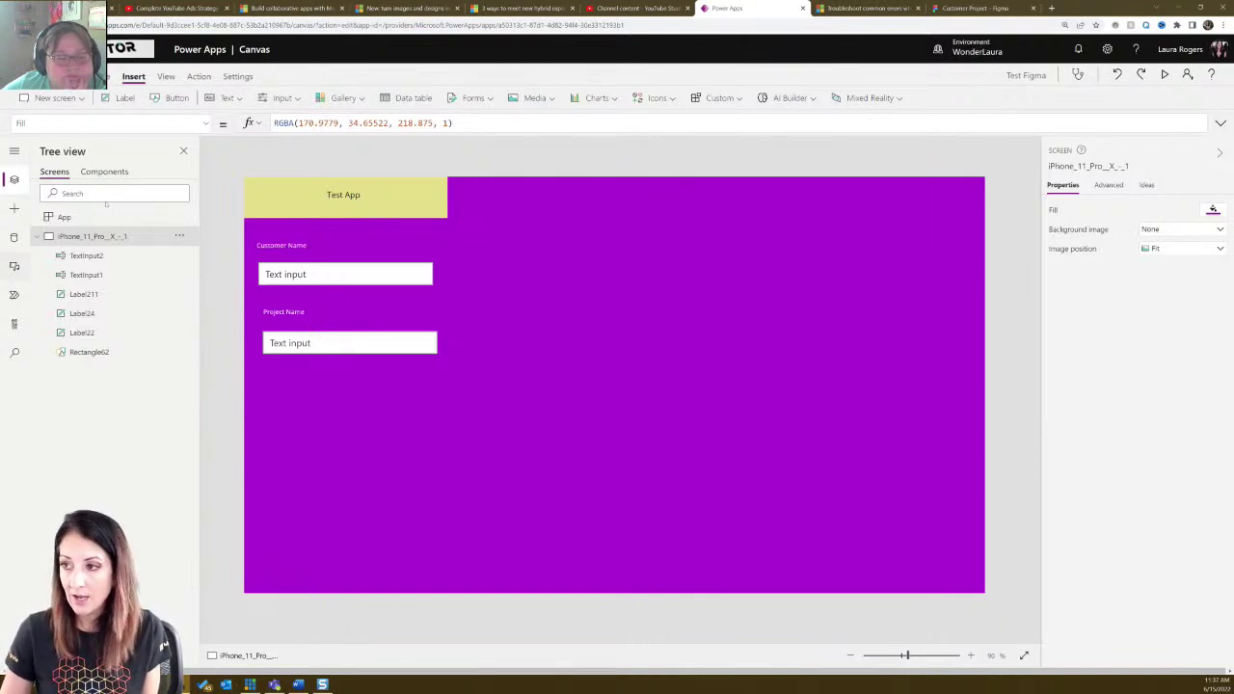
pyautogui.hotkey('ctrl', 's')
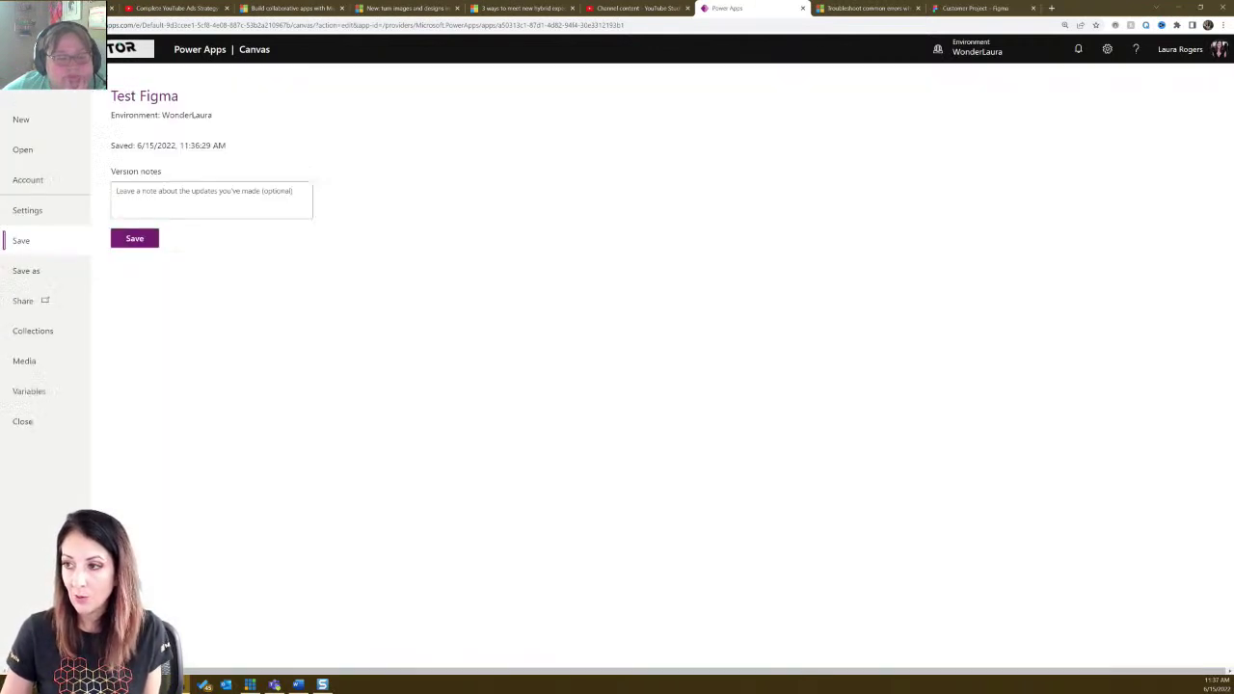
# Save the Test Figma app from the File > Save page.
pyautogui.click(132, 238)
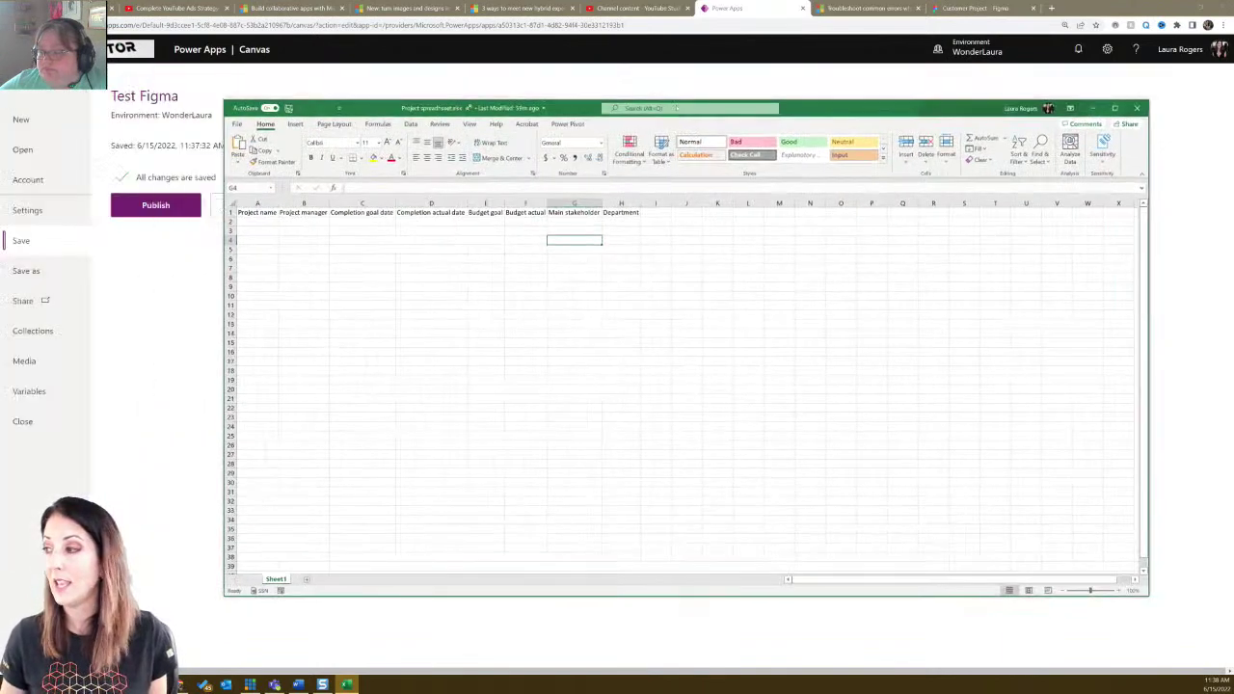
# Check the spreadsheet's headers, including Project name in A1 and Completion goal date.
pyautogui.click(349, 269)
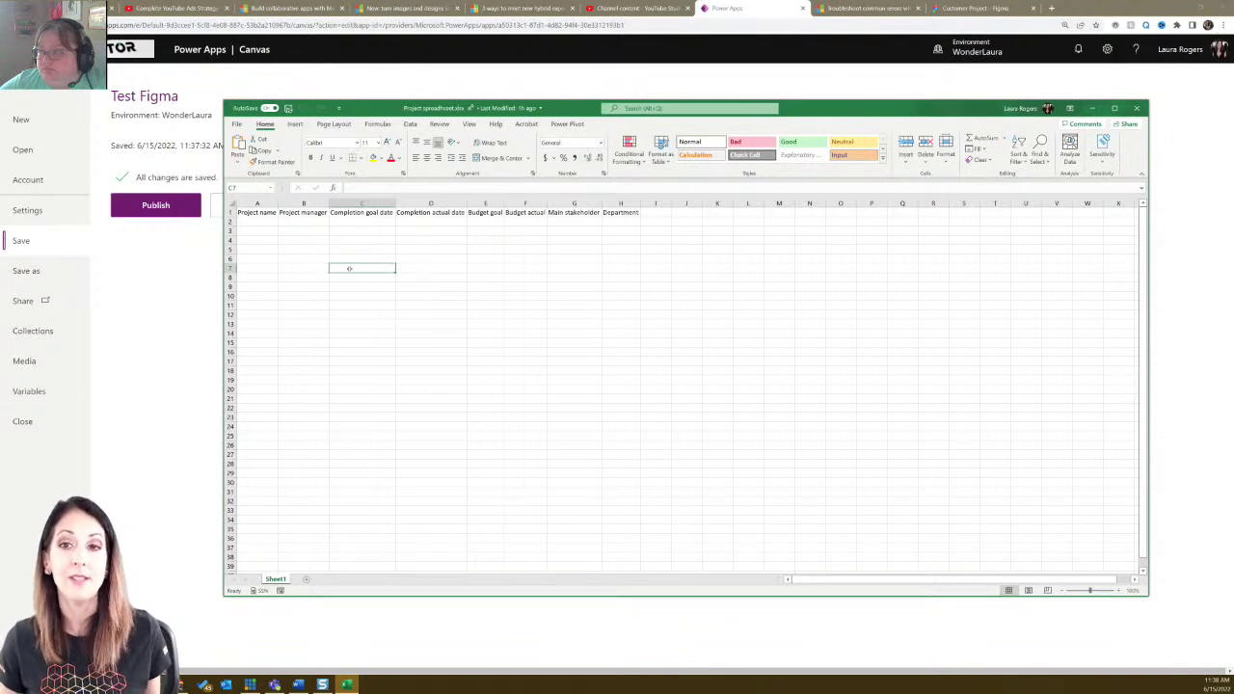
pyautogui.click(274, 214)
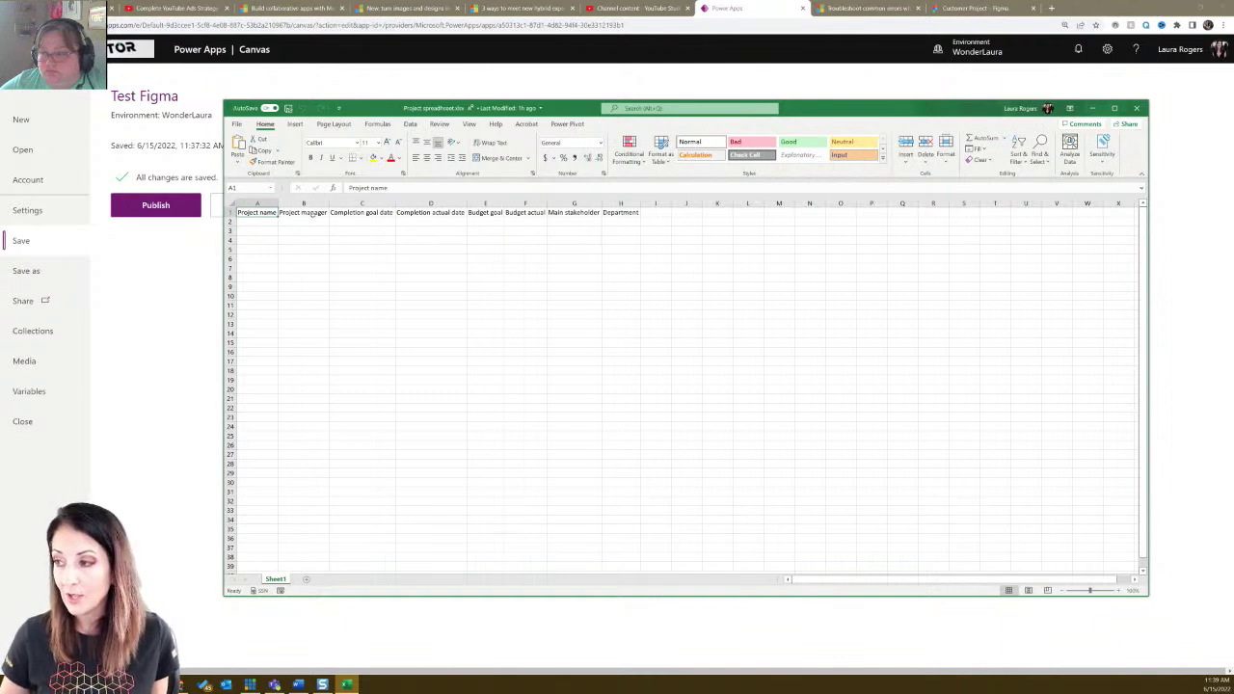
pyautogui.click(361, 212)
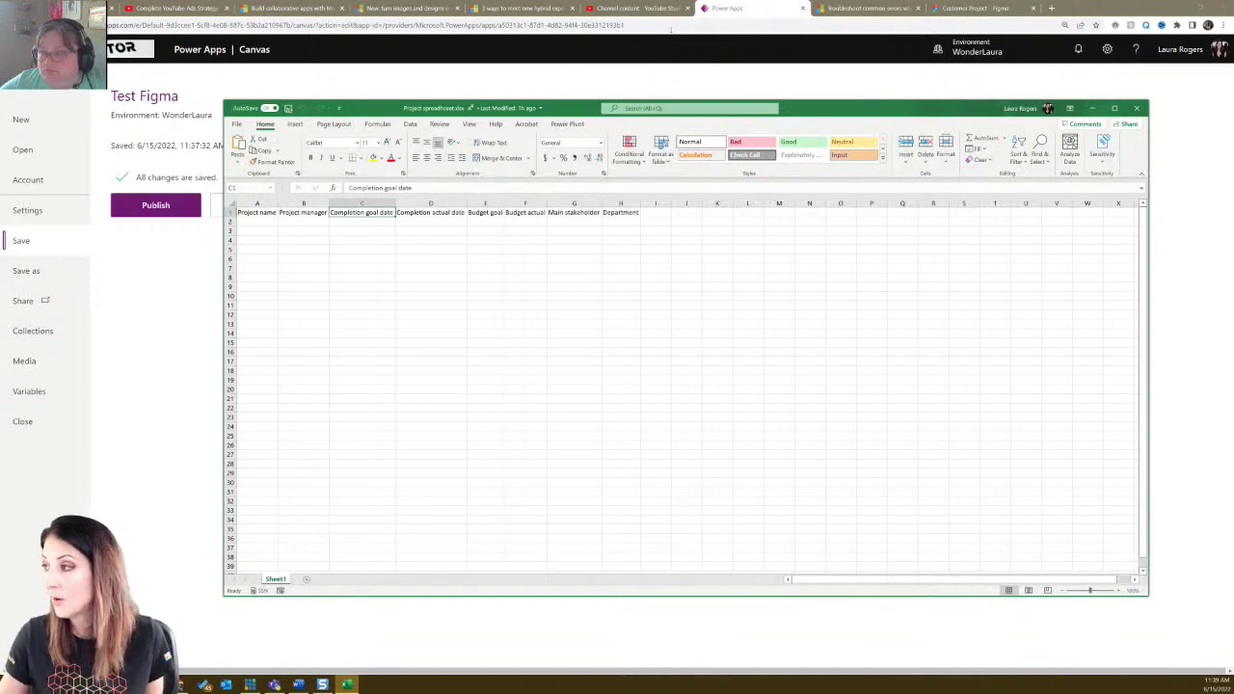
pyautogui.click(819, 26)
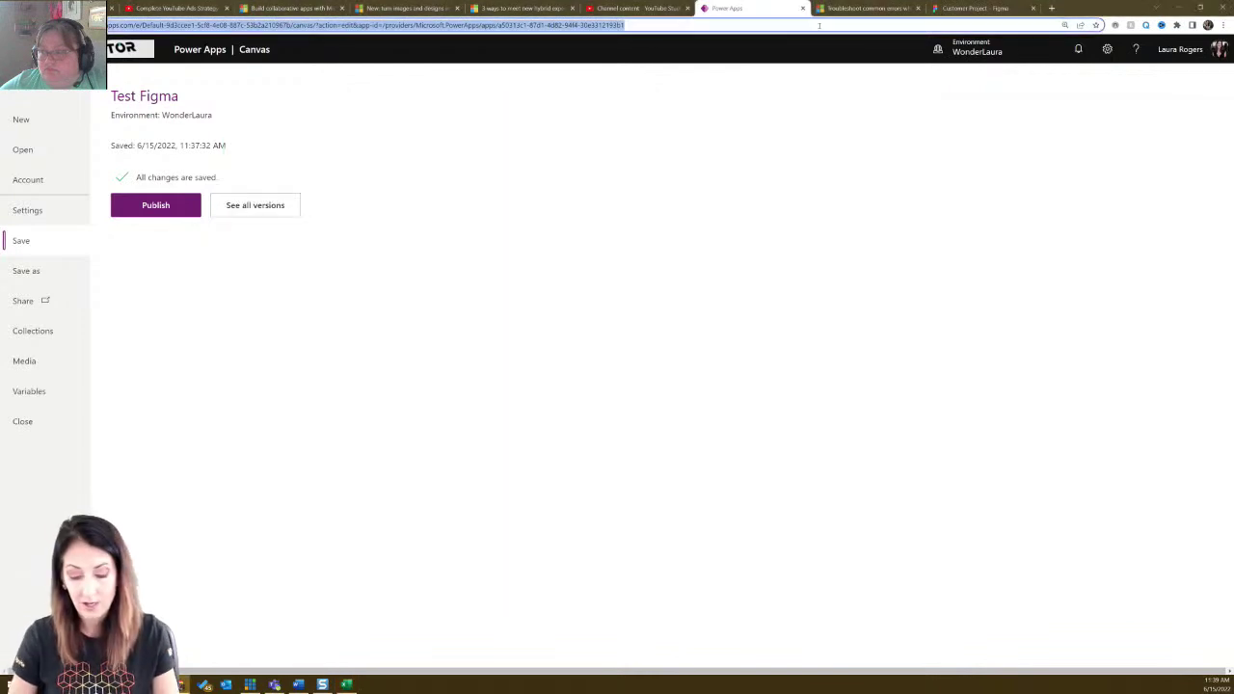
# Go to the Modern Demo SharePoint site, confirming leaving the Power Apps page.
pyautogui.write('wonderlaura.com')
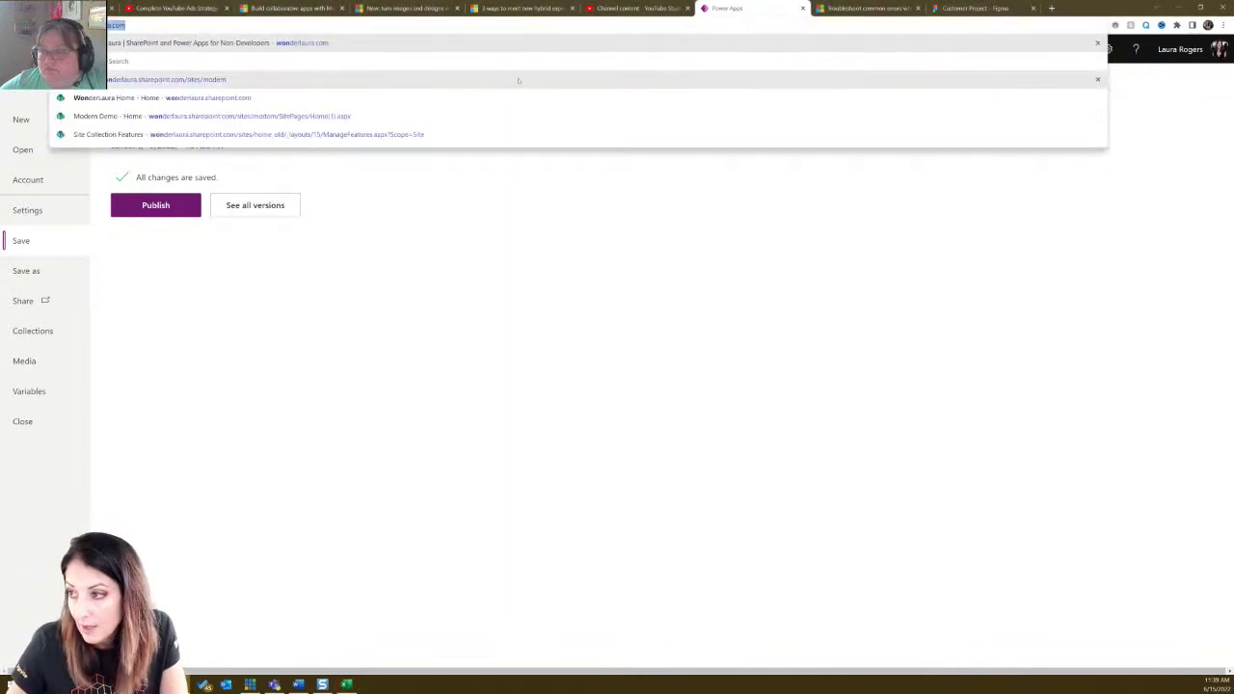
pyautogui.click(319, 83)
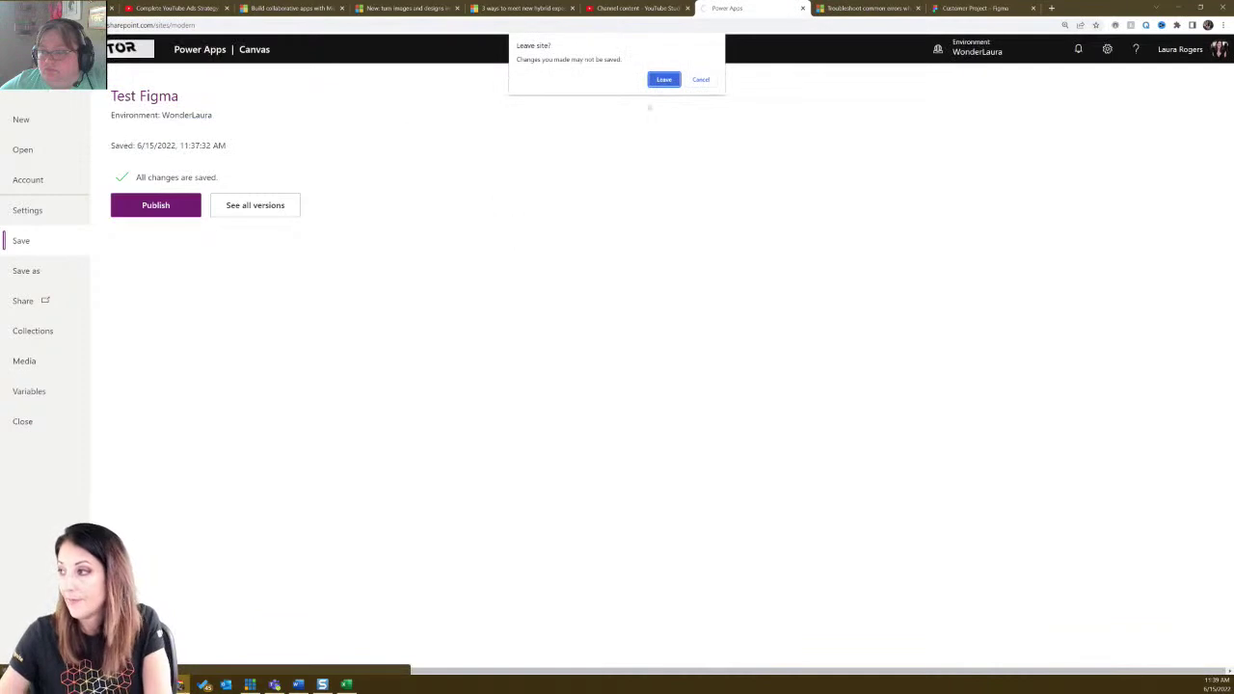
pyautogui.click(663, 79)
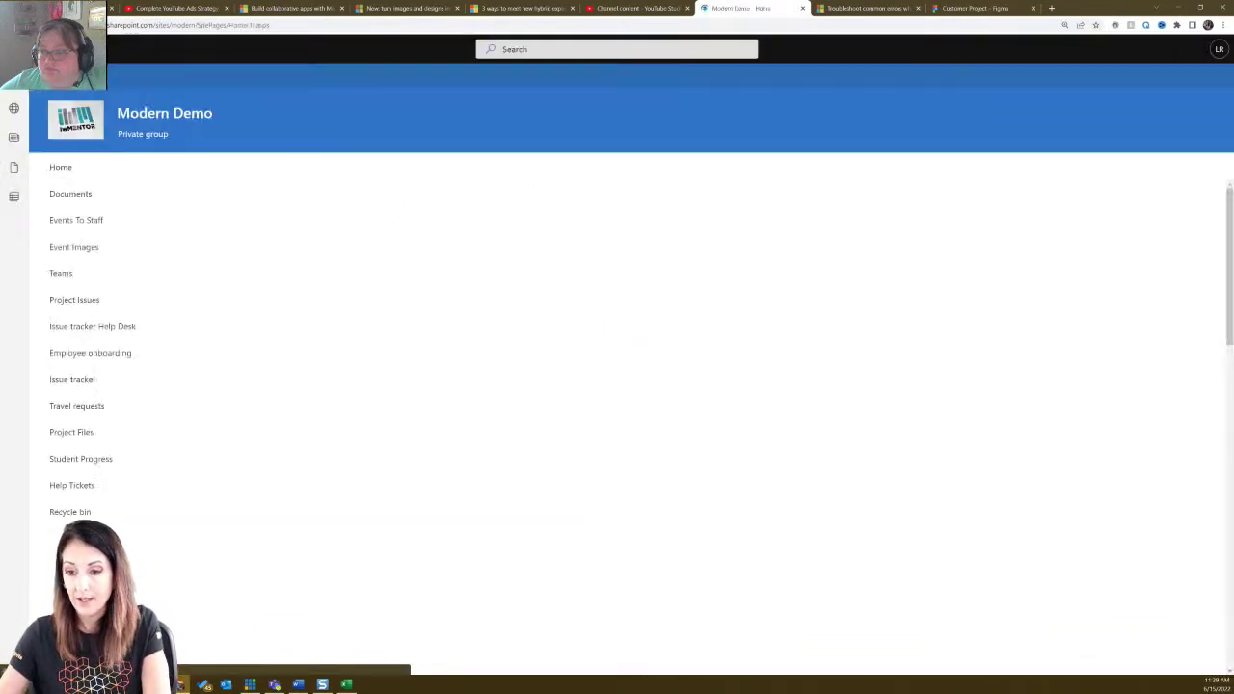
pyautogui.hotkey('alt', 'Tab')
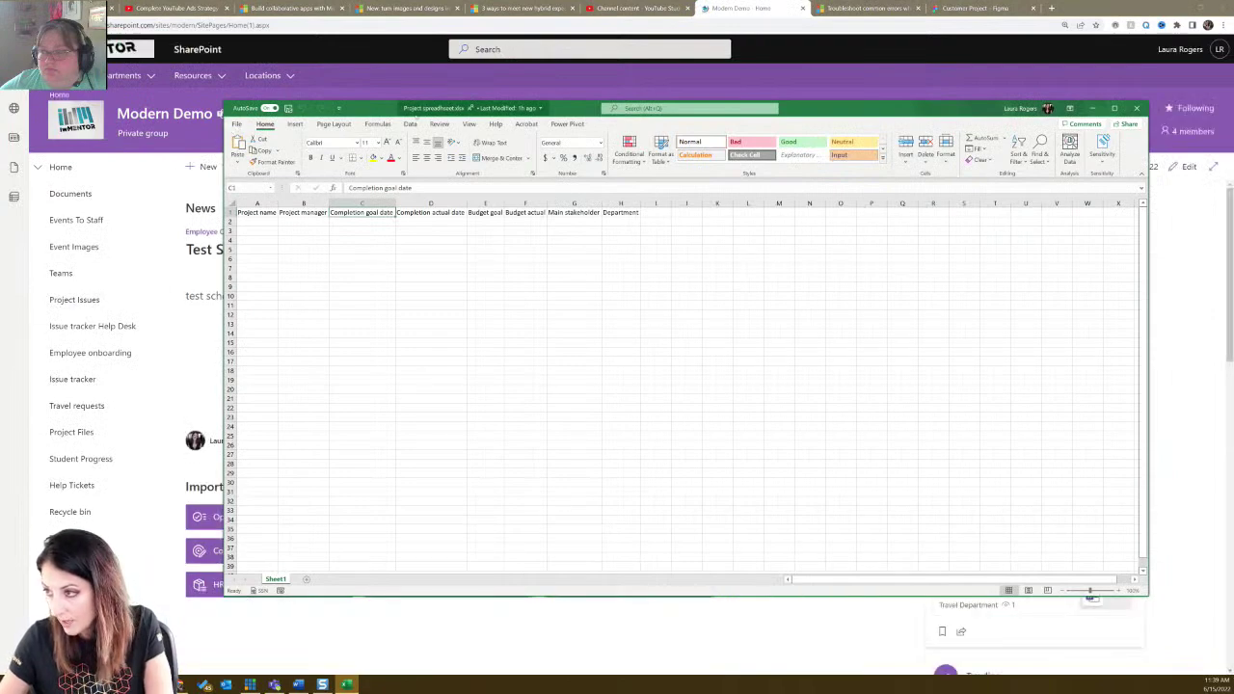
pyautogui.hotkey('alt', 'Tab')
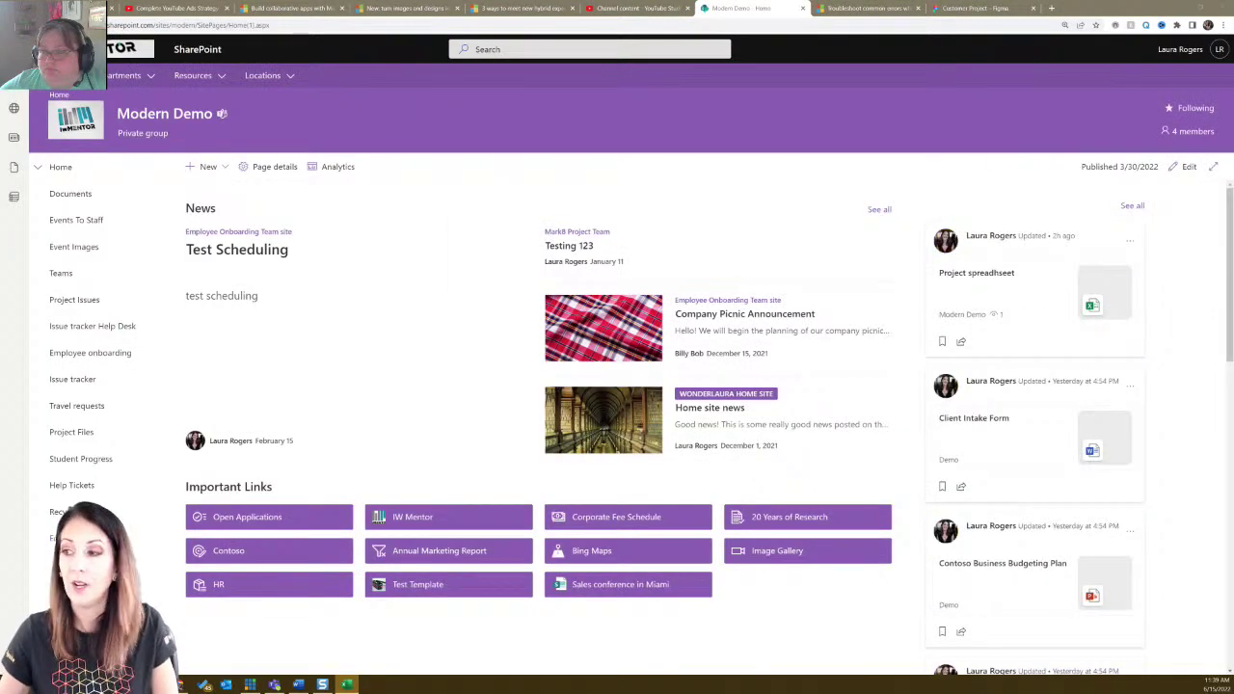
# Upload Project spreadsheet.xlsx into the Documents library and return to the site Home.
pyautogui.click(71, 194)
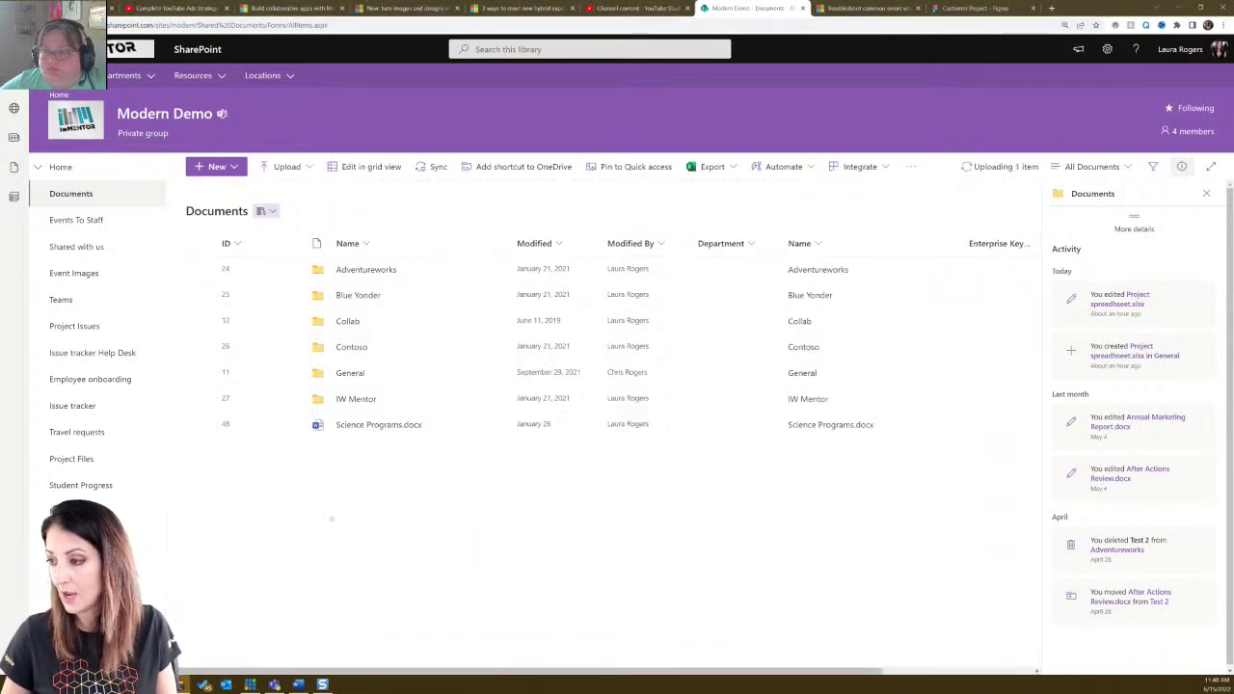
pyautogui.moveTo(331, 519); pyautogui.dragTo(331, 519)
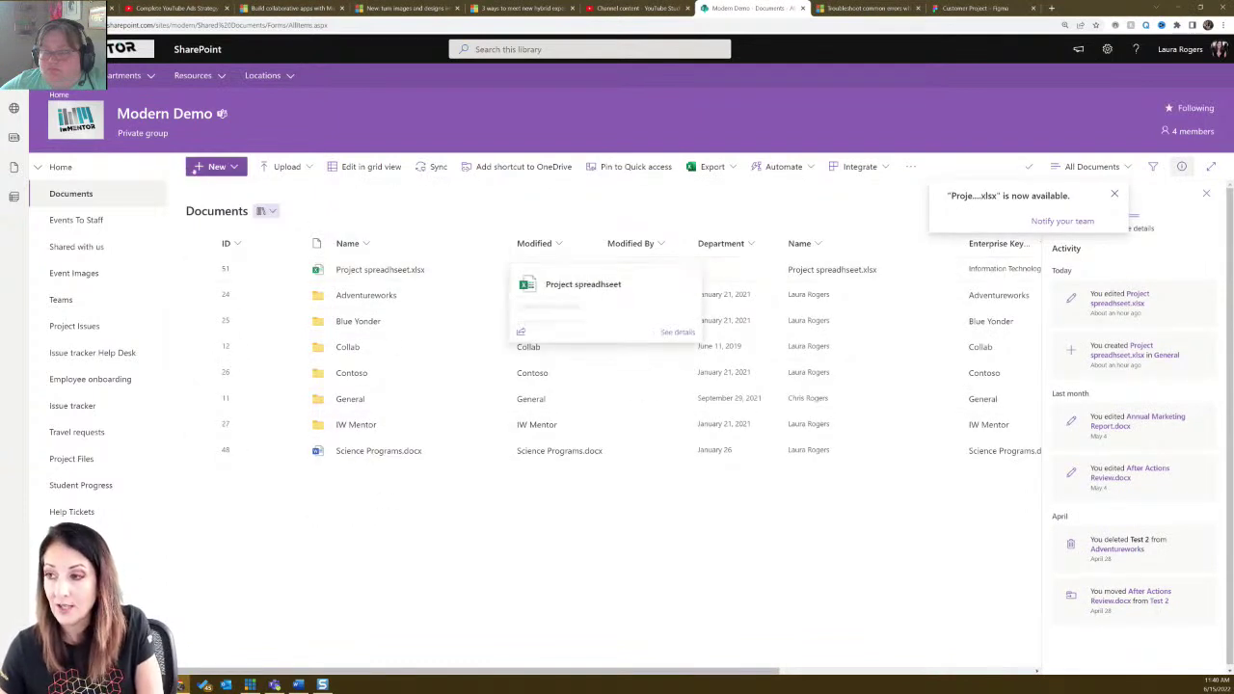
pyautogui.click(101, 170)
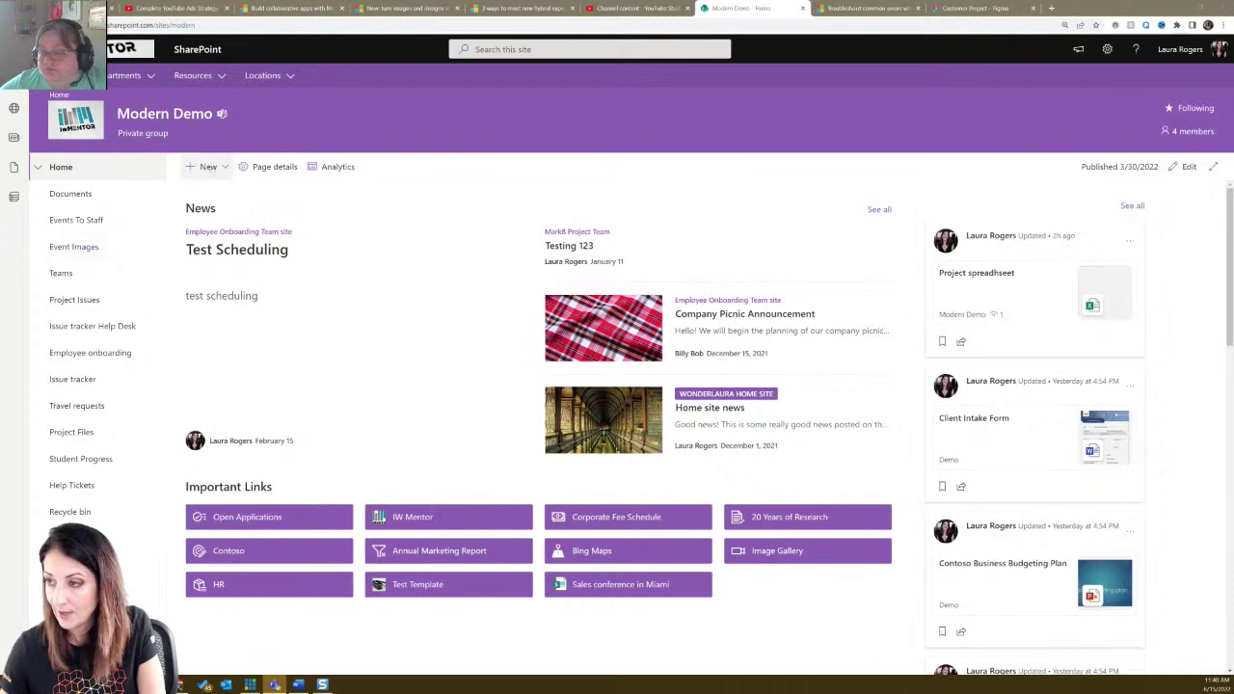
pyautogui.click(205, 167)
pyautogui.click(215, 191)
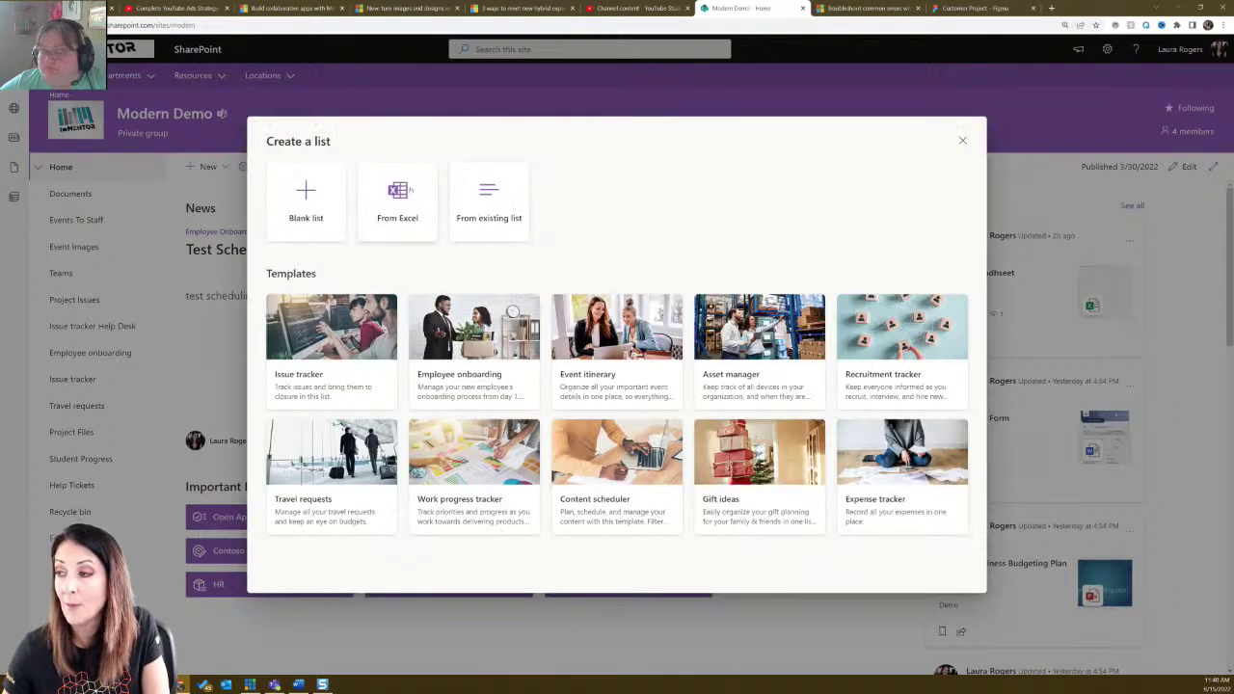
pyautogui.click(414, 191)
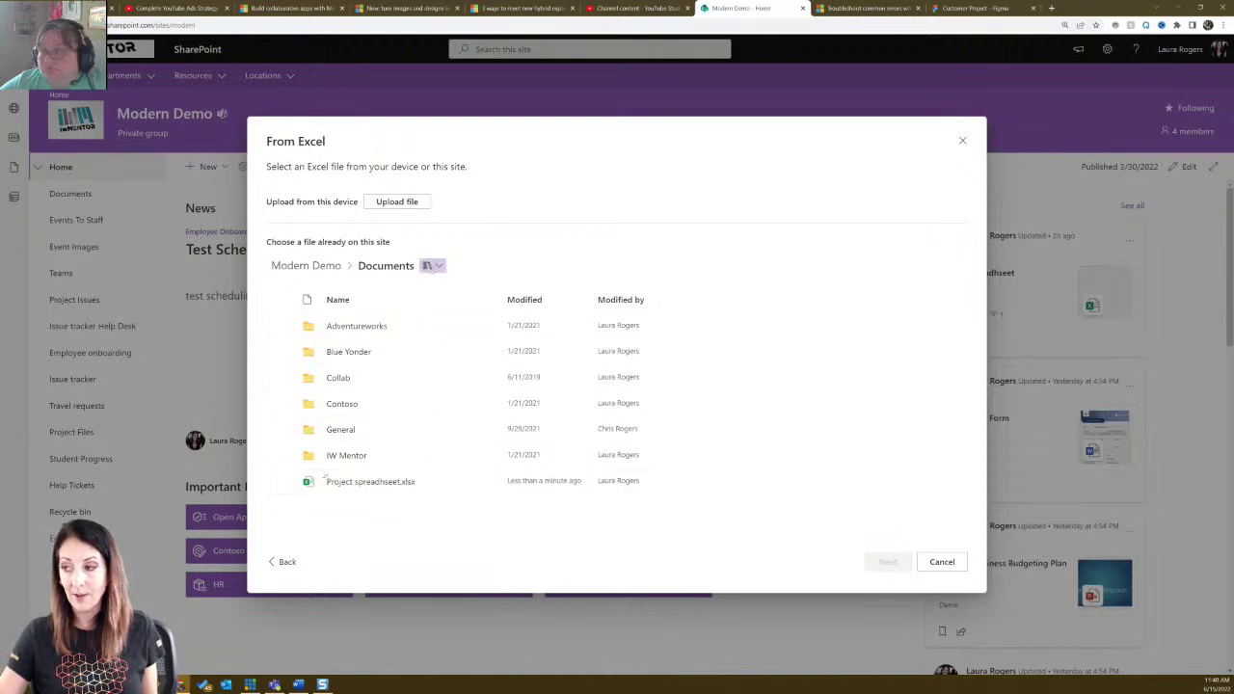
pyautogui.click(422, 485)
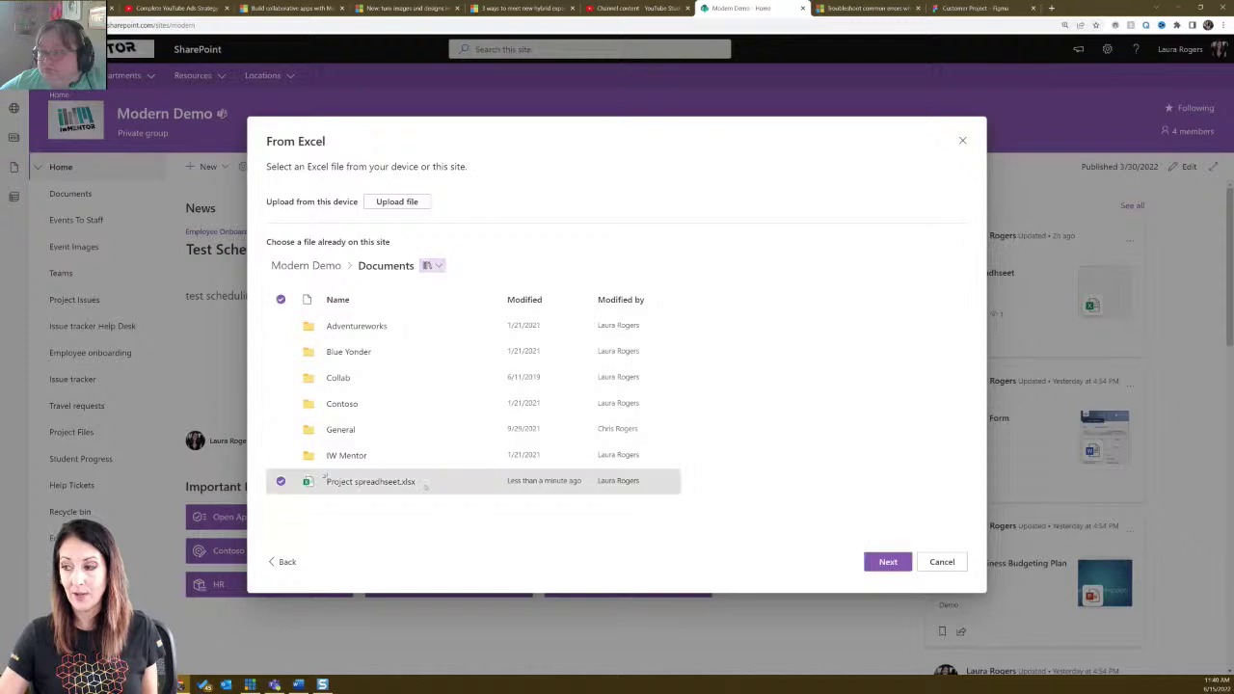
pyautogui.click(883, 561)
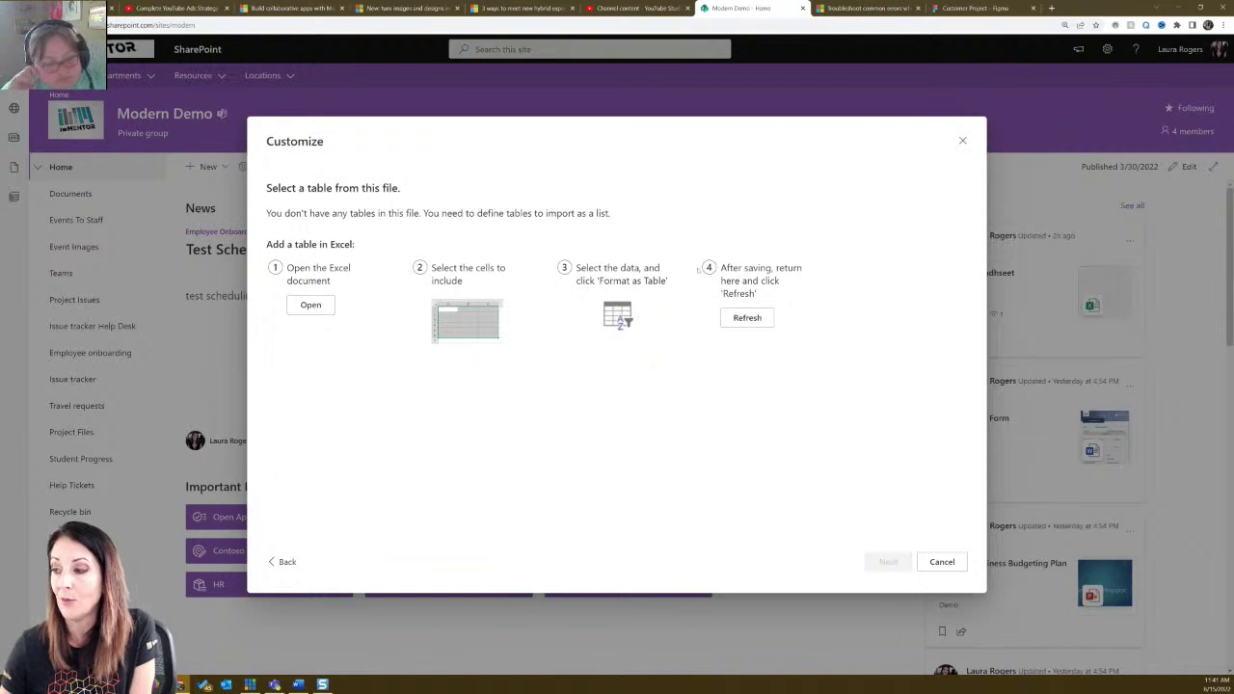
pyautogui.press('Escape')
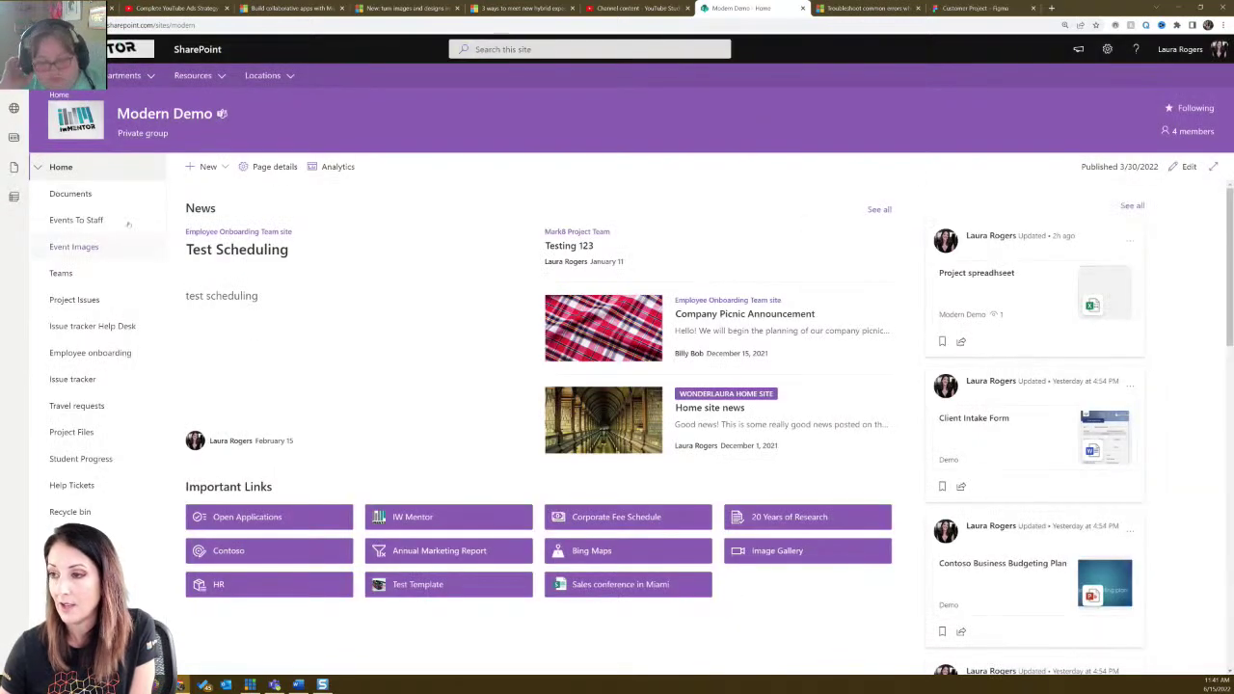
# Open Project spreadsheet from the Documents library in desktop Excel.
pyautogui.click(72, 193)
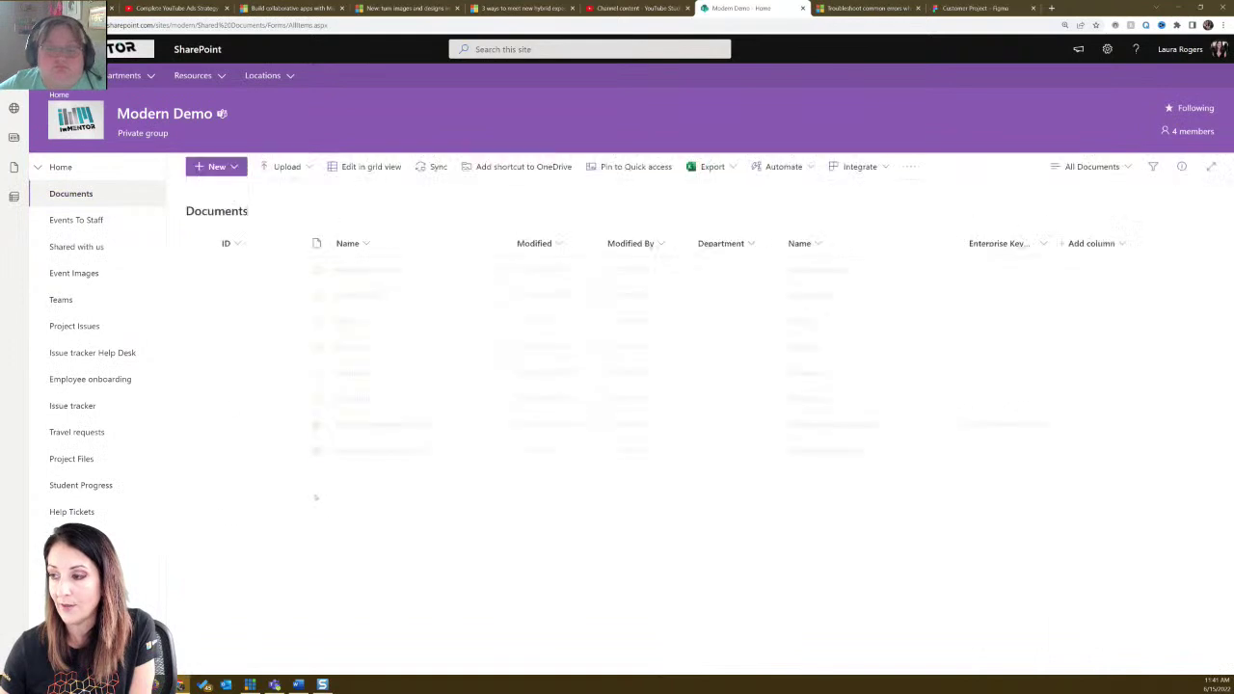
pyautogui.click(787, 422)
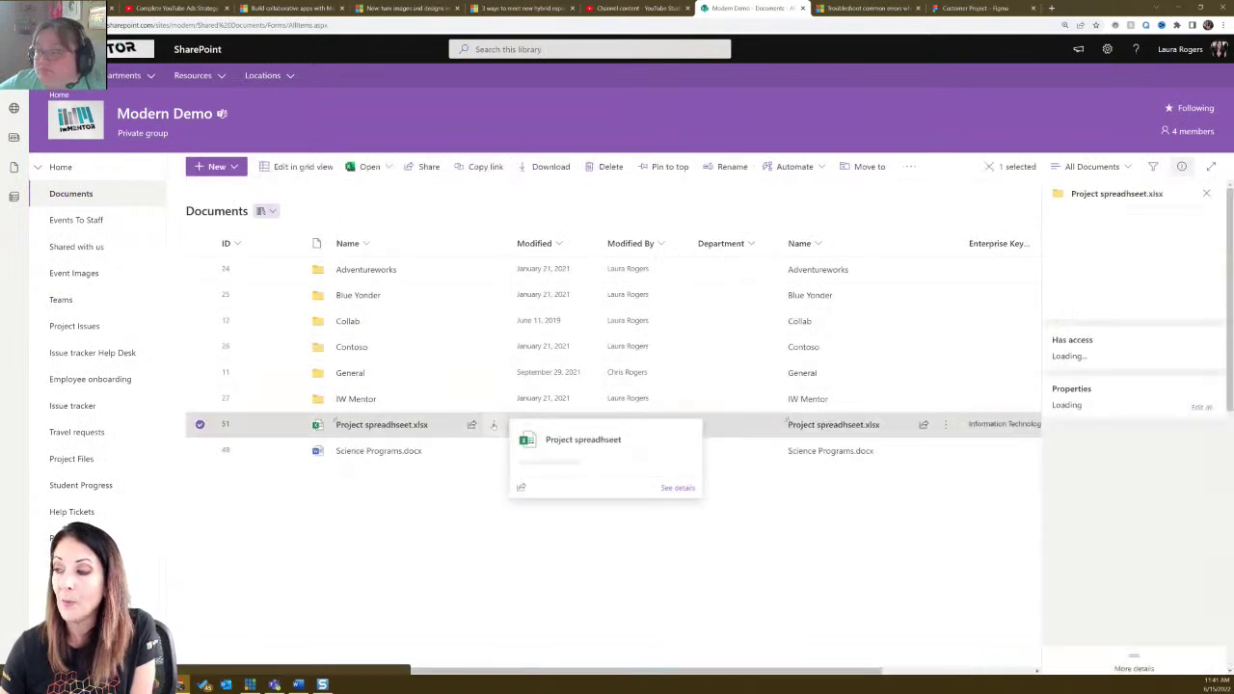
pyautogui.click(493, 425)
pyautogui.moveTo(598, 332)
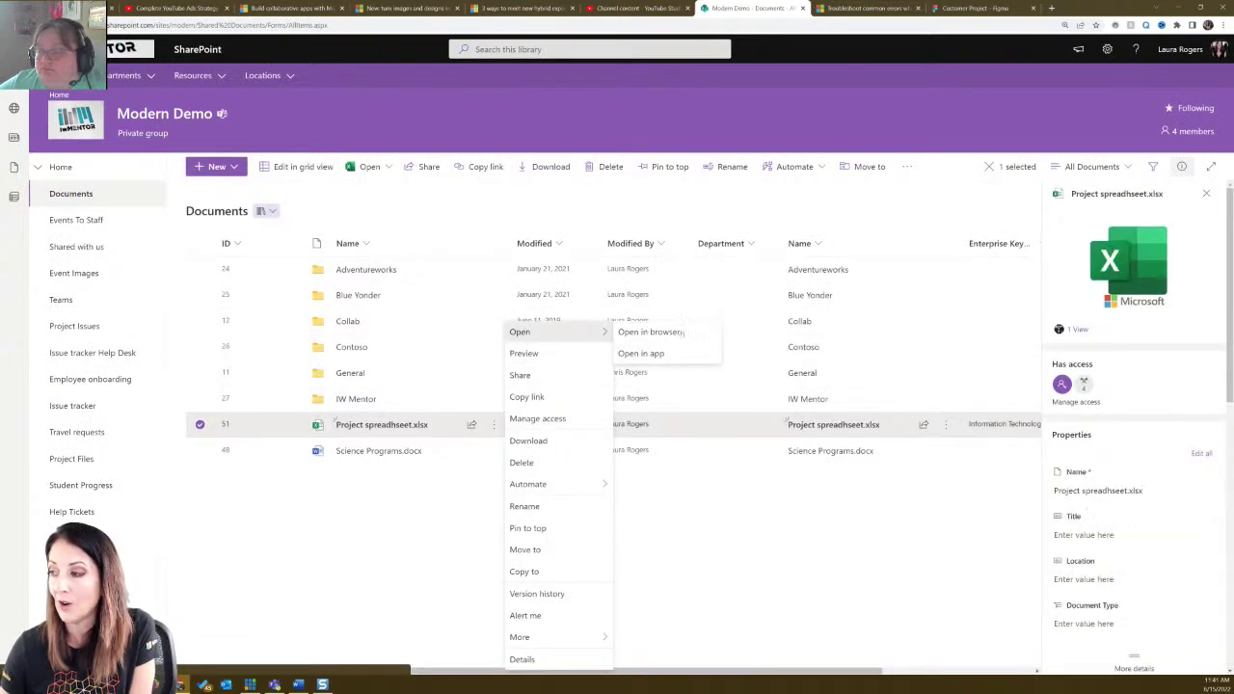
pyautogui.click(678, 354)
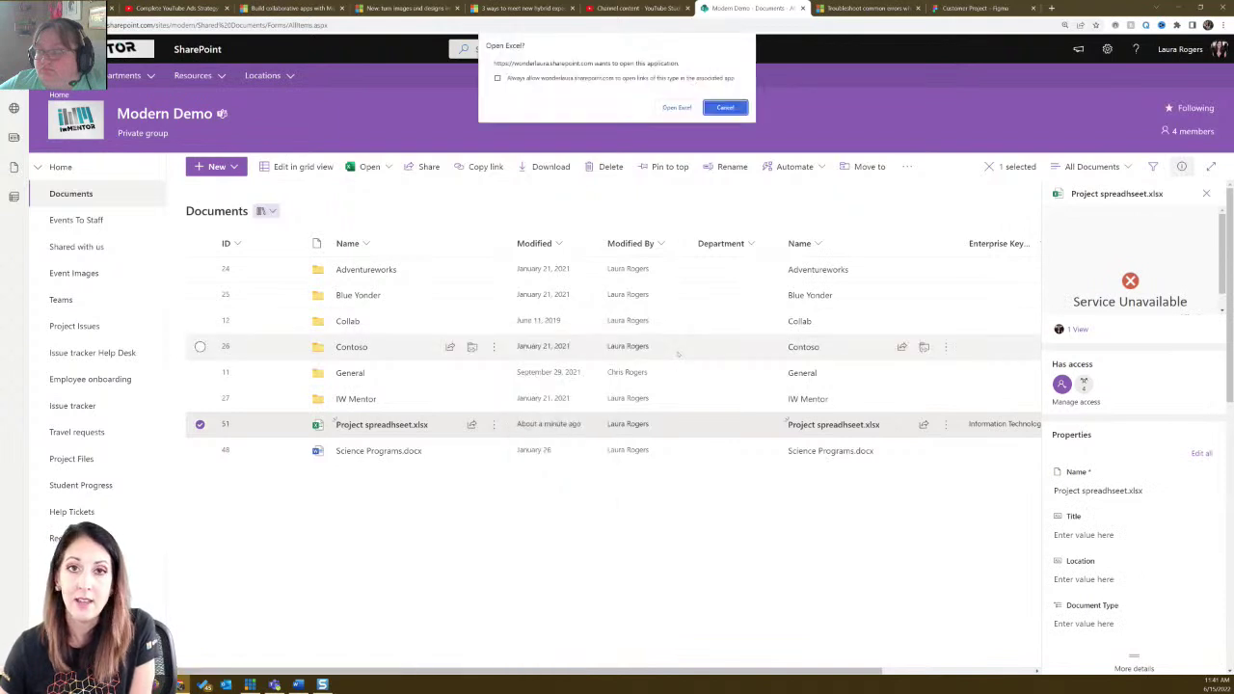
pyautogui.click(678, 107)
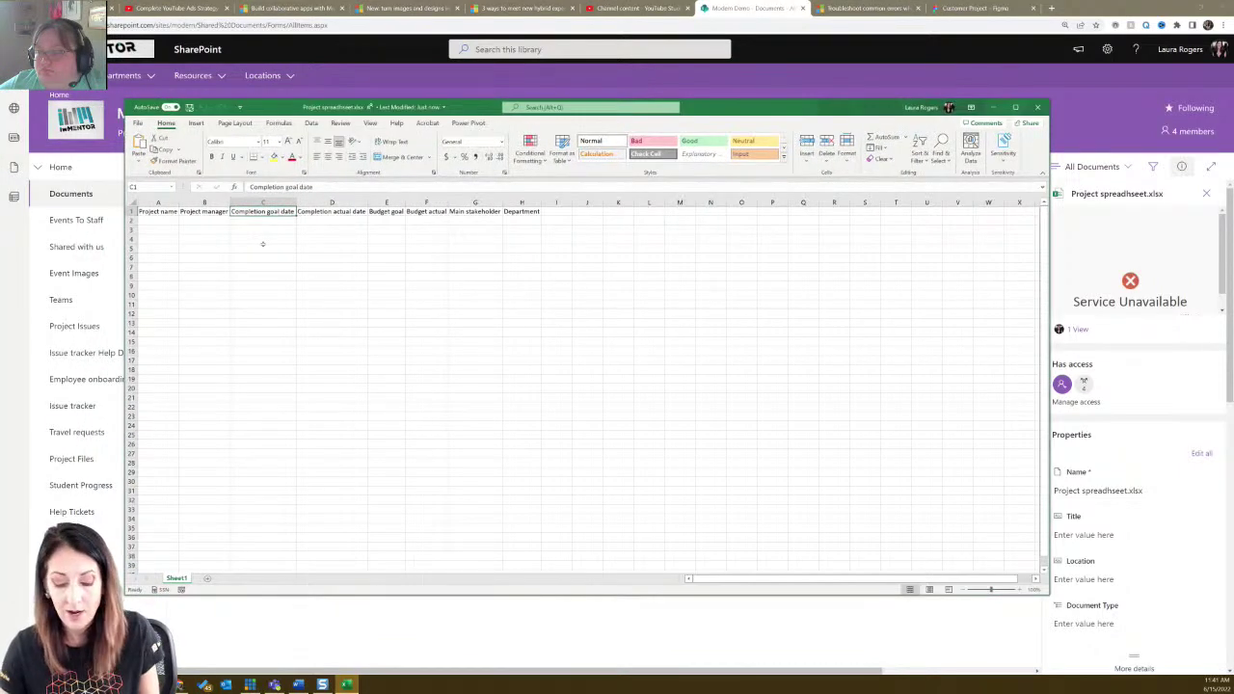
# Convert range A1:H3 into an Excel table with headers.
pyautogui.click(196, 123)
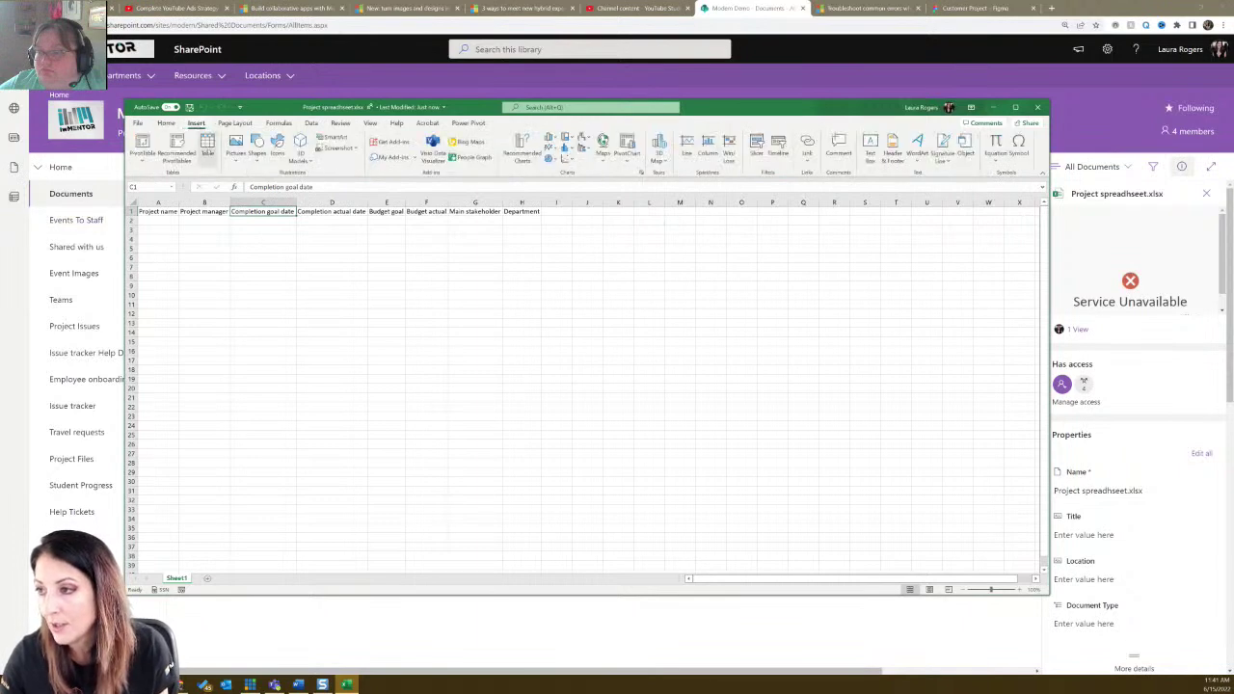
pyautogui.click(207, 144)
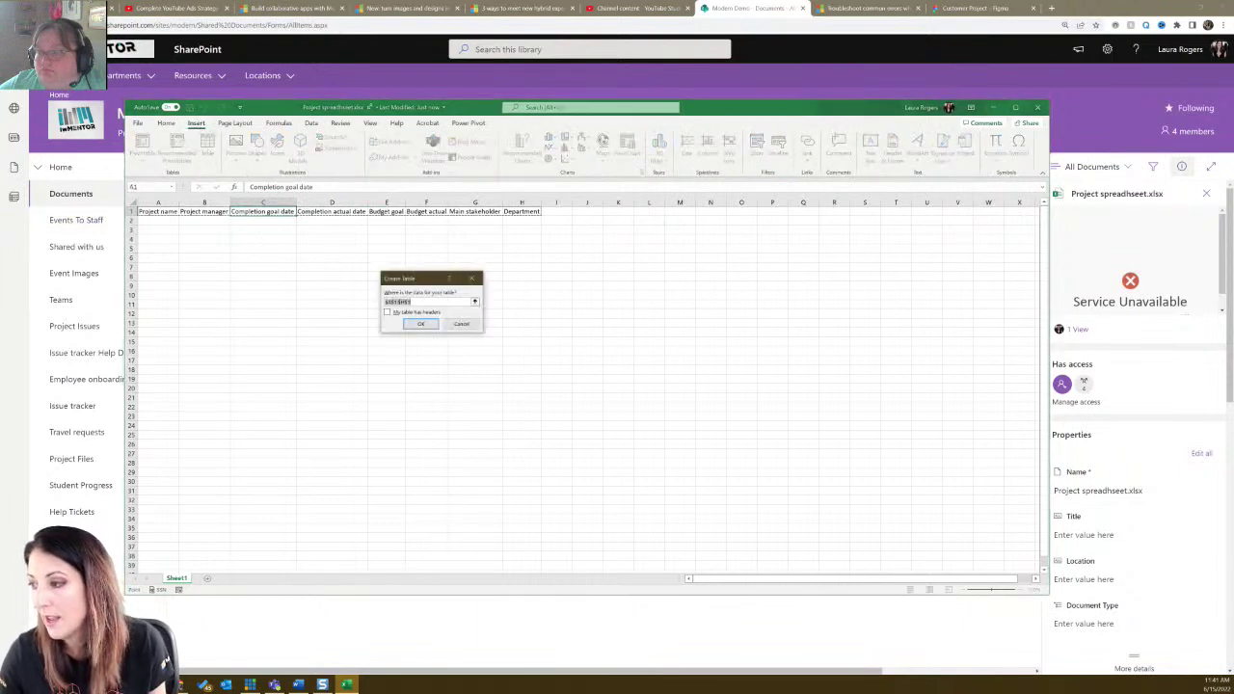
pyautogui.click(462, 324)
pyautogui.click(164, 221)
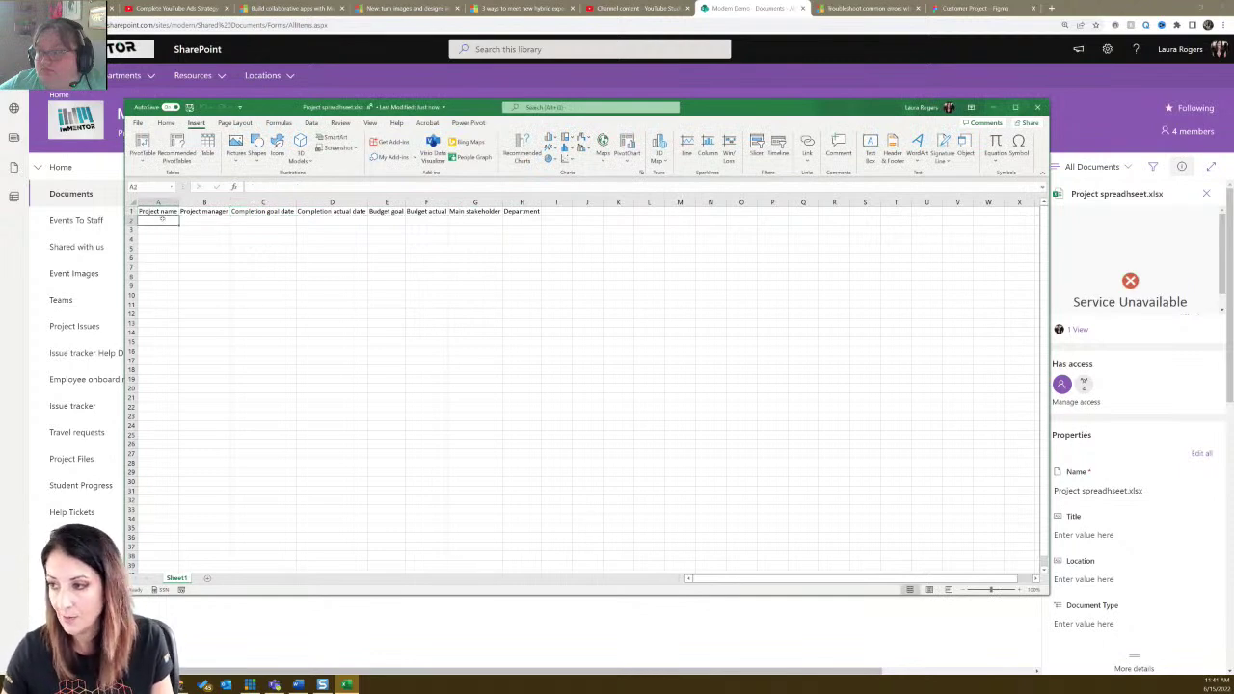
pyautogui.click(207, 145)
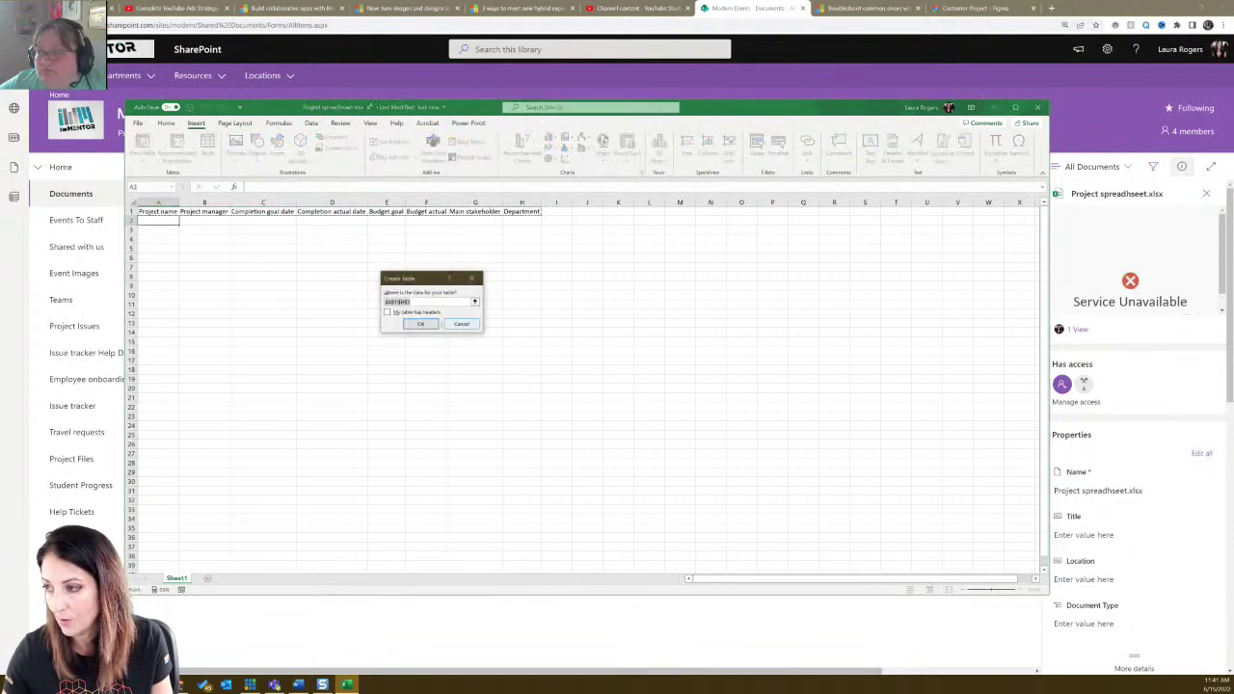
pyautogui.click(387, 313)
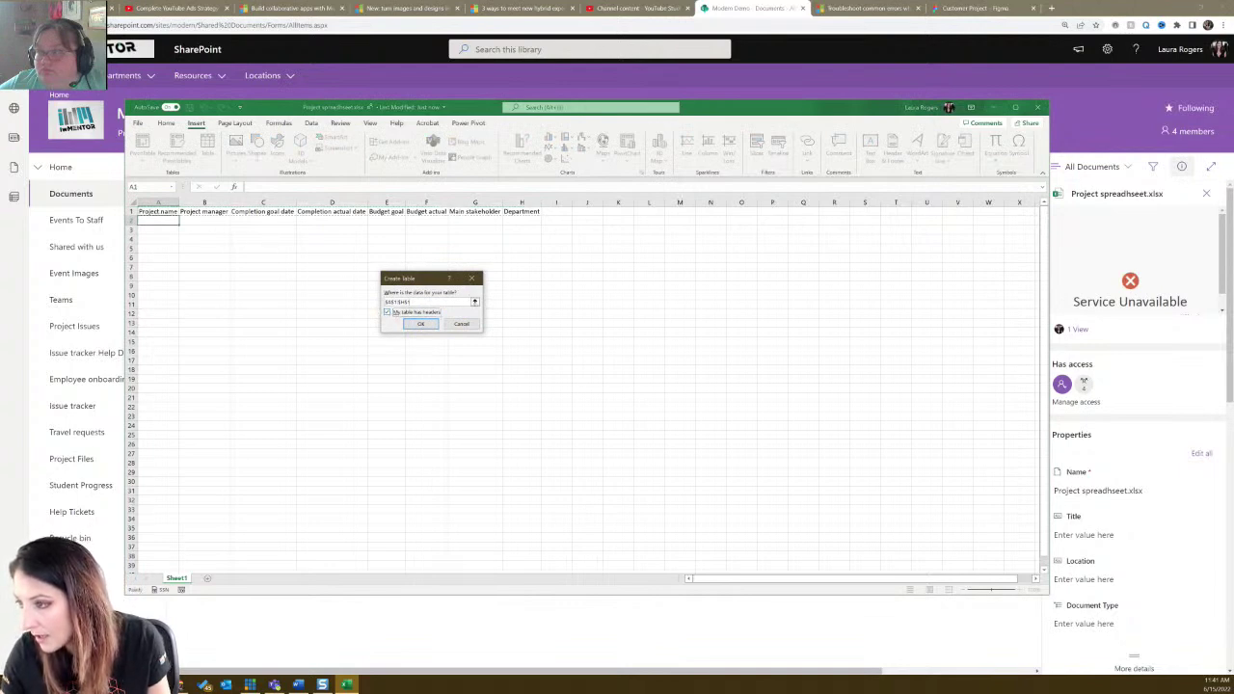
pyautogui.click(212, 216)
pyautogui.moveTo(147, 211); pyautogui.dragTo(525, 231)
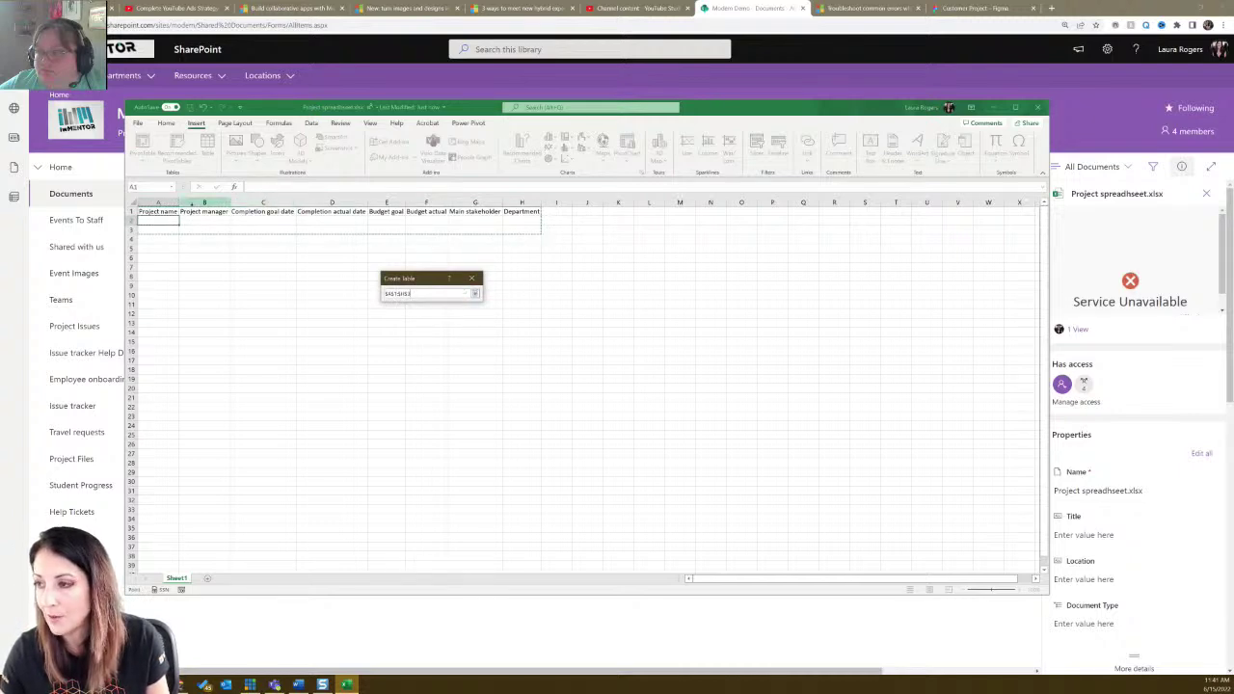
pyautogui.press('Return')
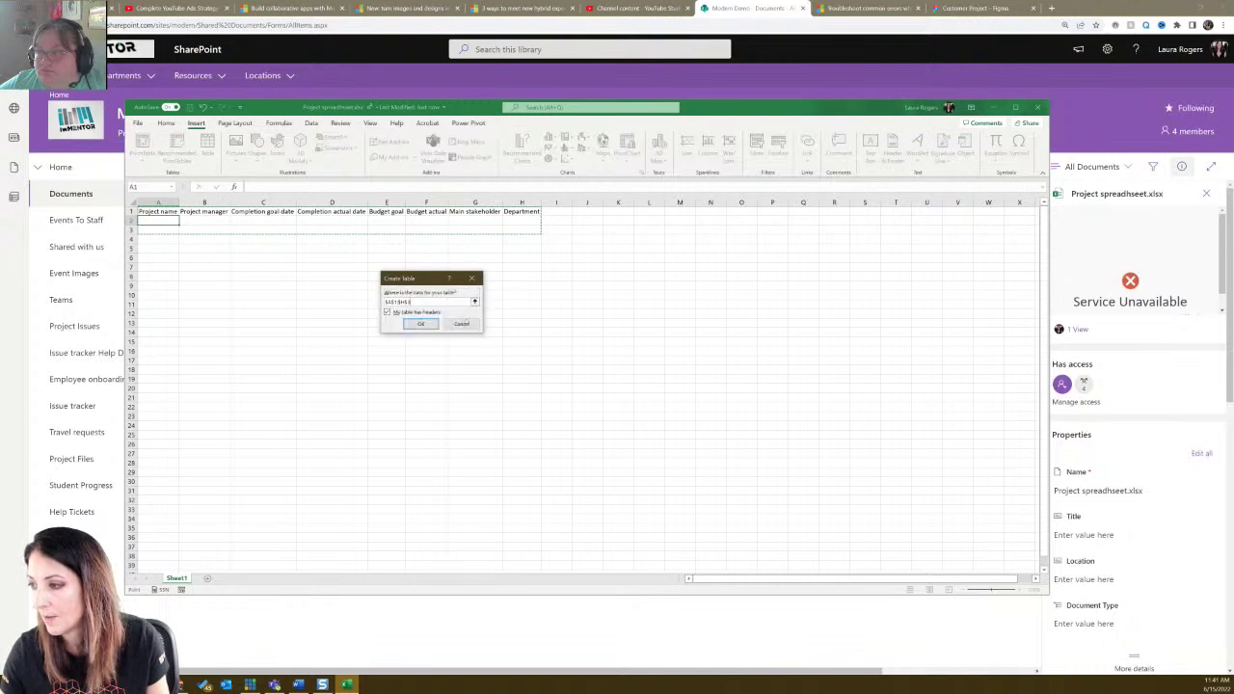
pyautogui.click(422, 323)
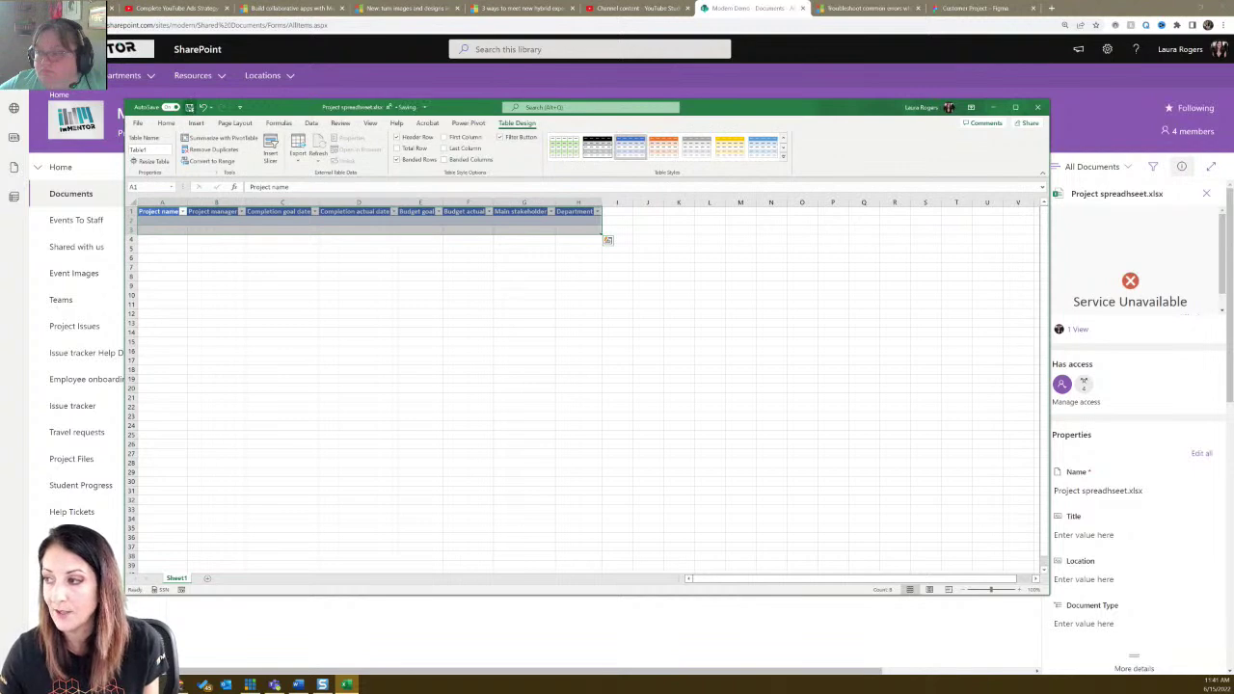
# Close the Excel workbook and return to the site home page.
pyautogui.click(1038, 107)
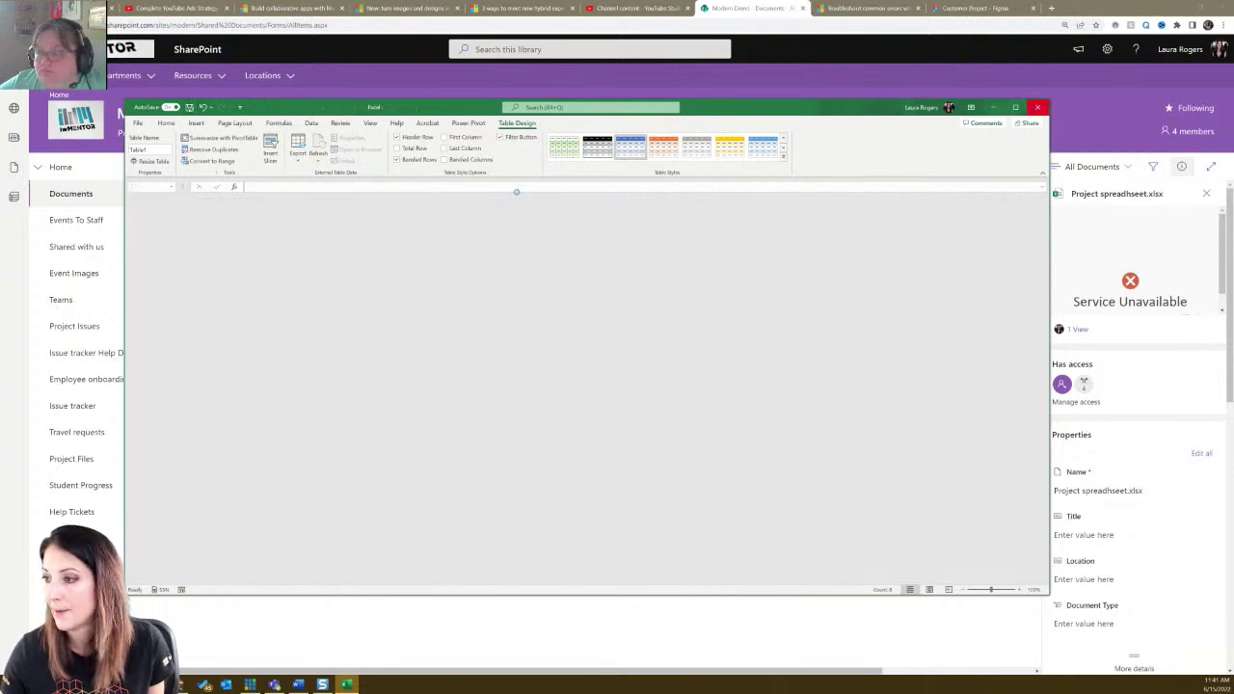
pyautogui.click(218, 167)
pyautogui.press('Escape')
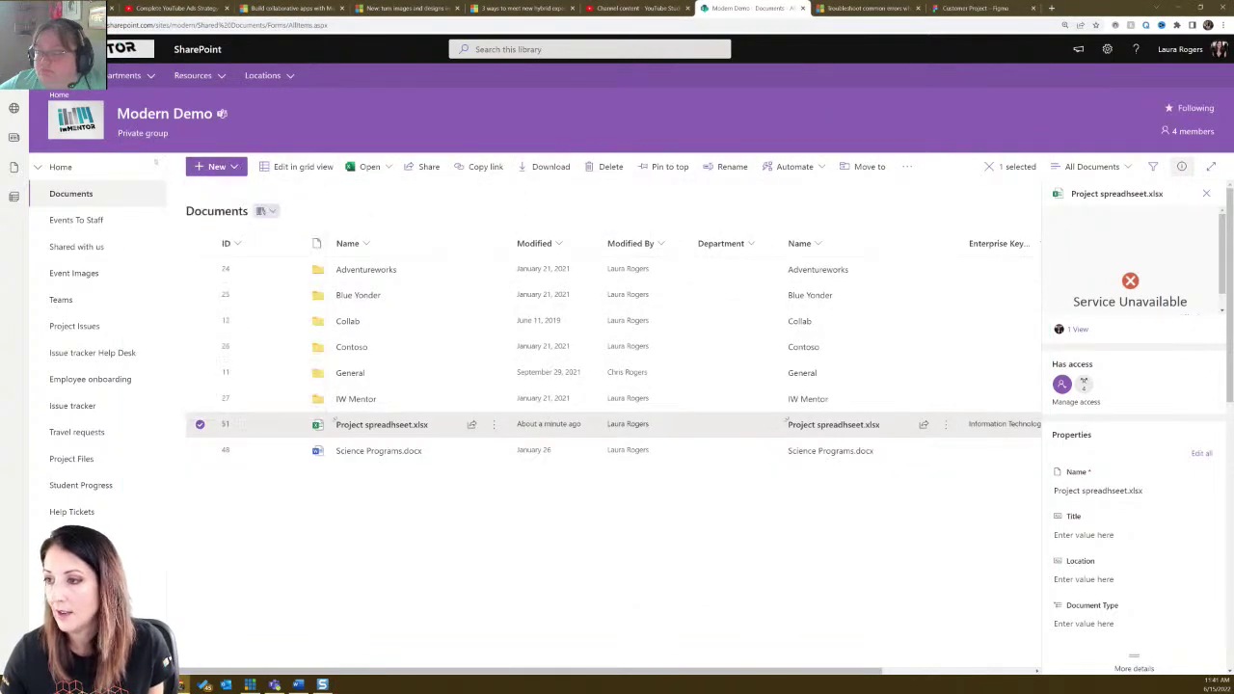
# Start a From Excel list with Project spreadsheet.xlsx, then open the file after no tables are found.
pyautogui.press('Return')
pyautogui.click(209, 166)
pyautogui.click(203, 187)
pyautogui.click(395, 199)
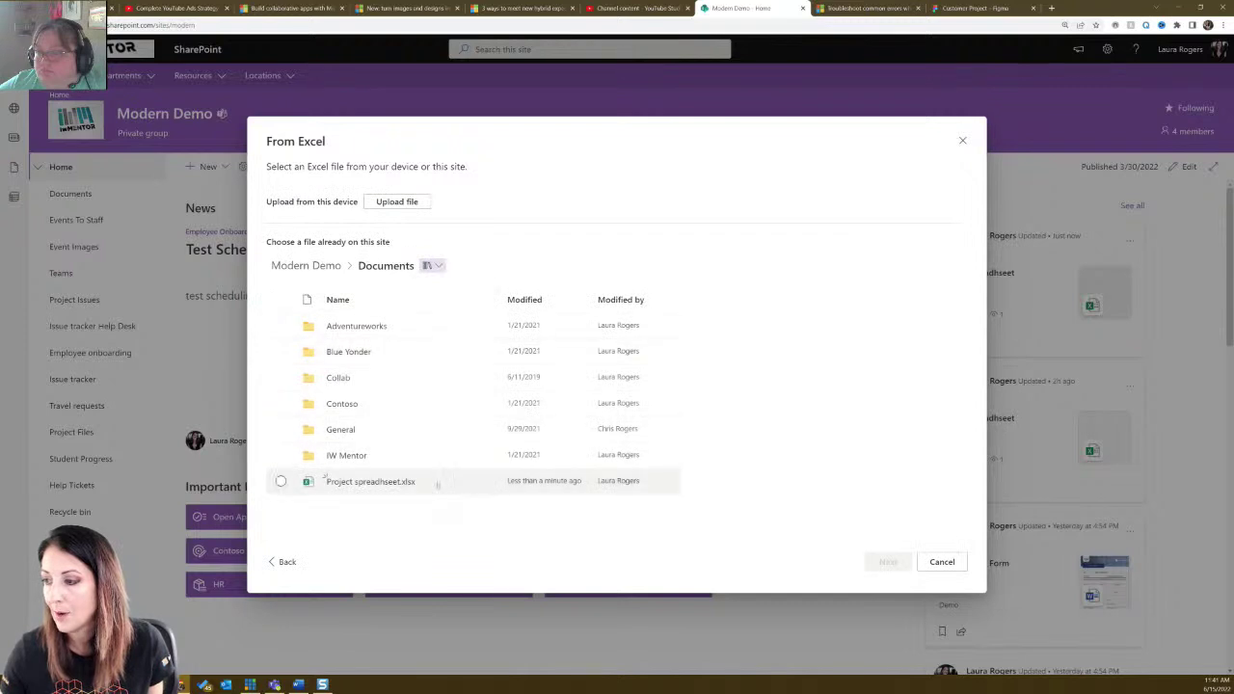
pyautogui.click(435, 483)
pyautogui.click(882, 565)
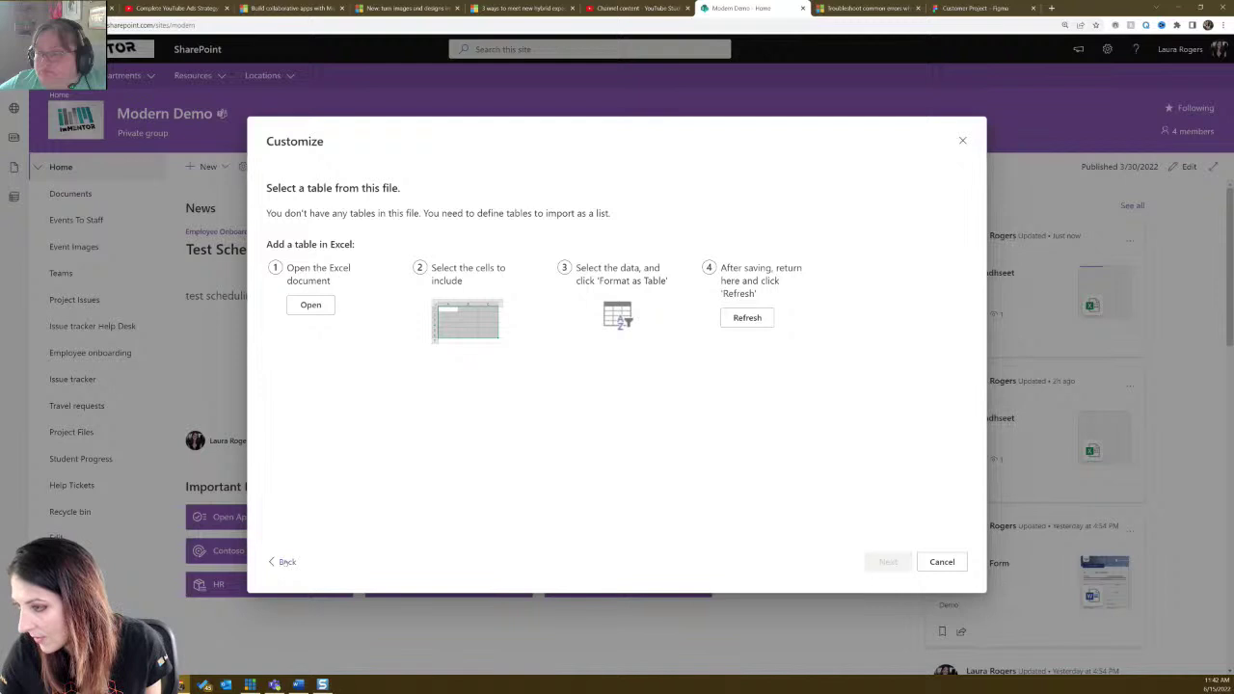
pyautogui.click(311, 304)
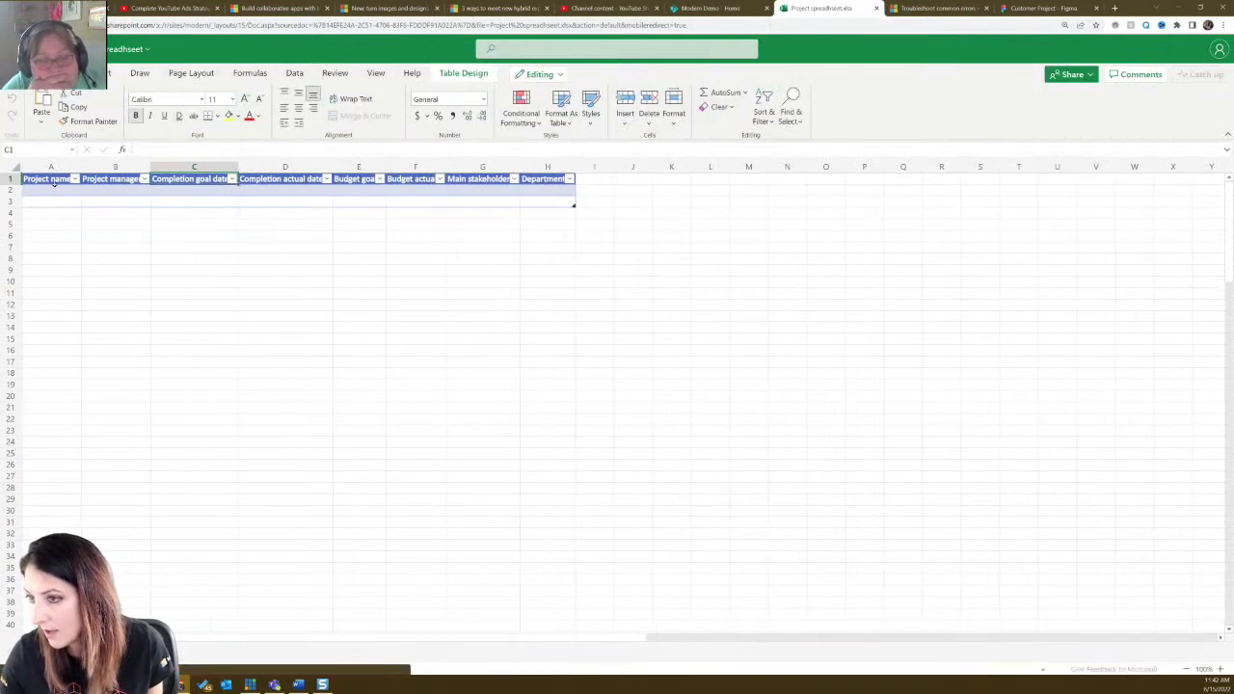
# Try naming range A1:H3 'Table' in the Name box and dismiss the named-range error.
pyautogui.moveTo(49, 179); pyautogui.dragTo(565, 203)
pyautogui.click(47, 149)
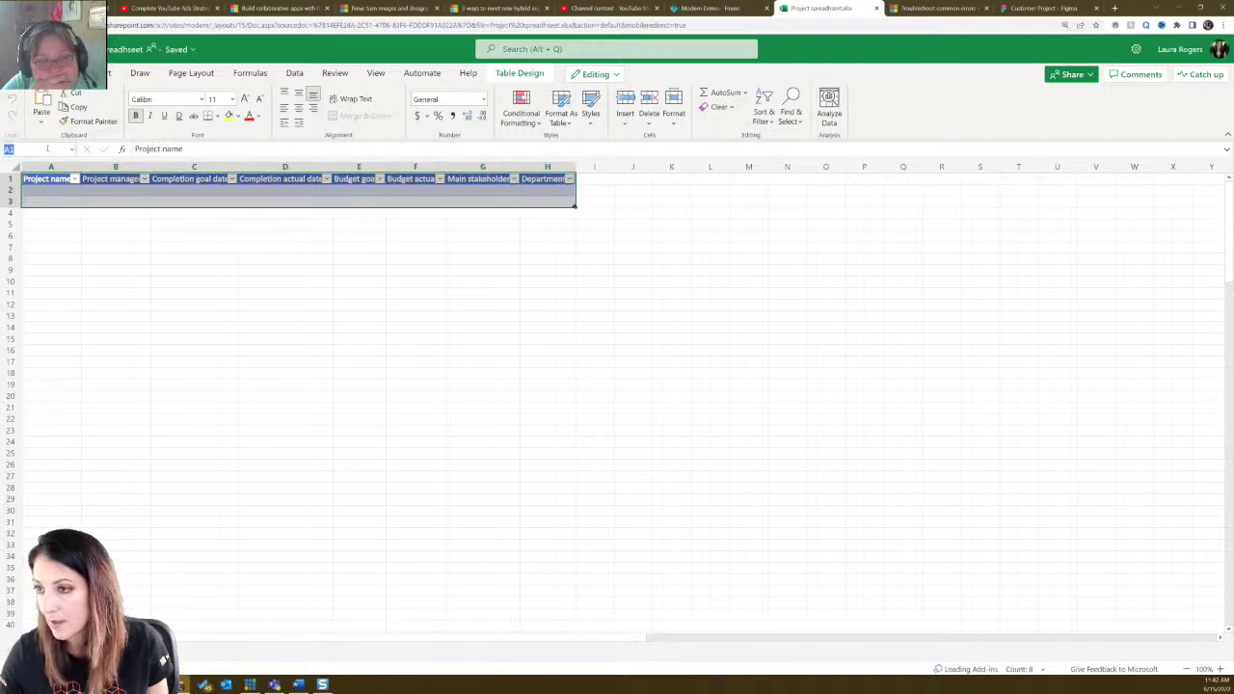
pyautogui.write('TableTest')
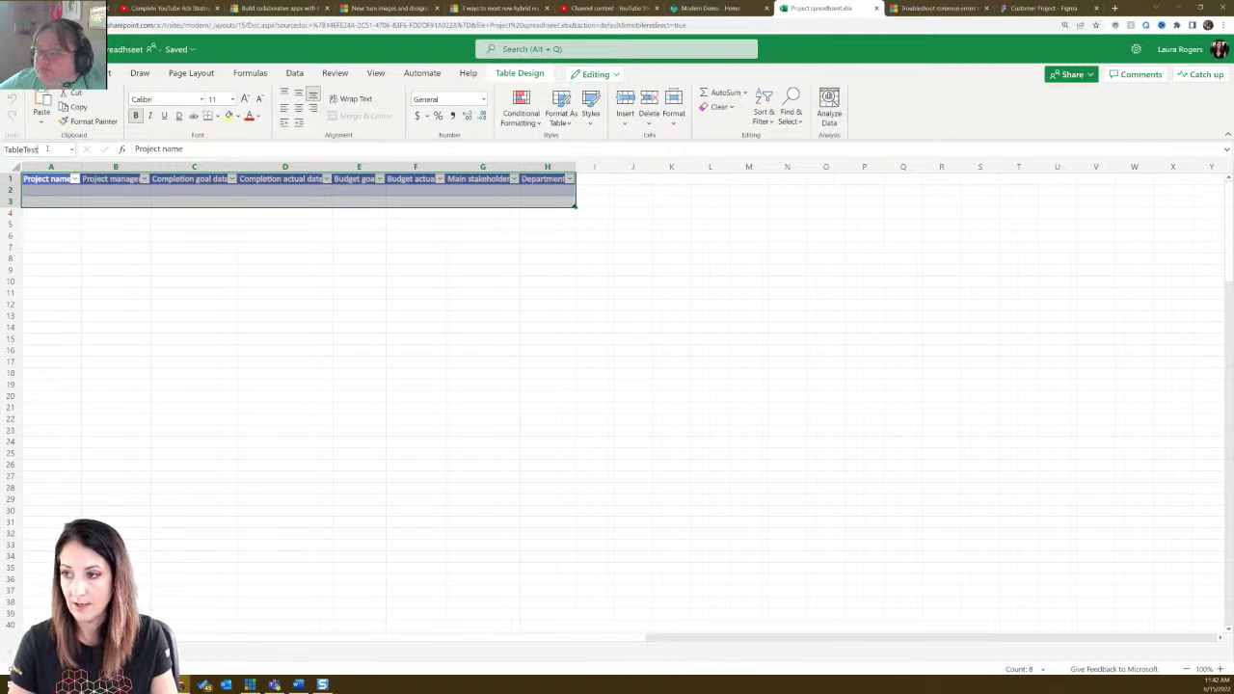
pyautogui.press('Return')
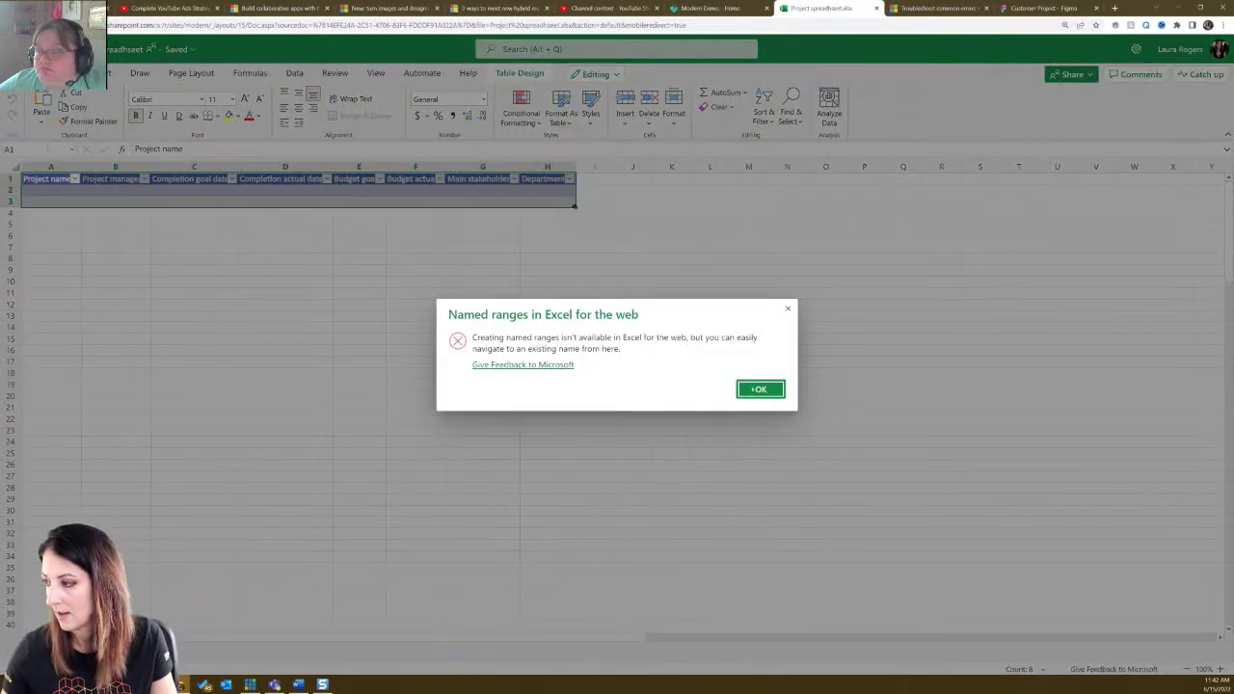
pyautogui.click(756, 389)
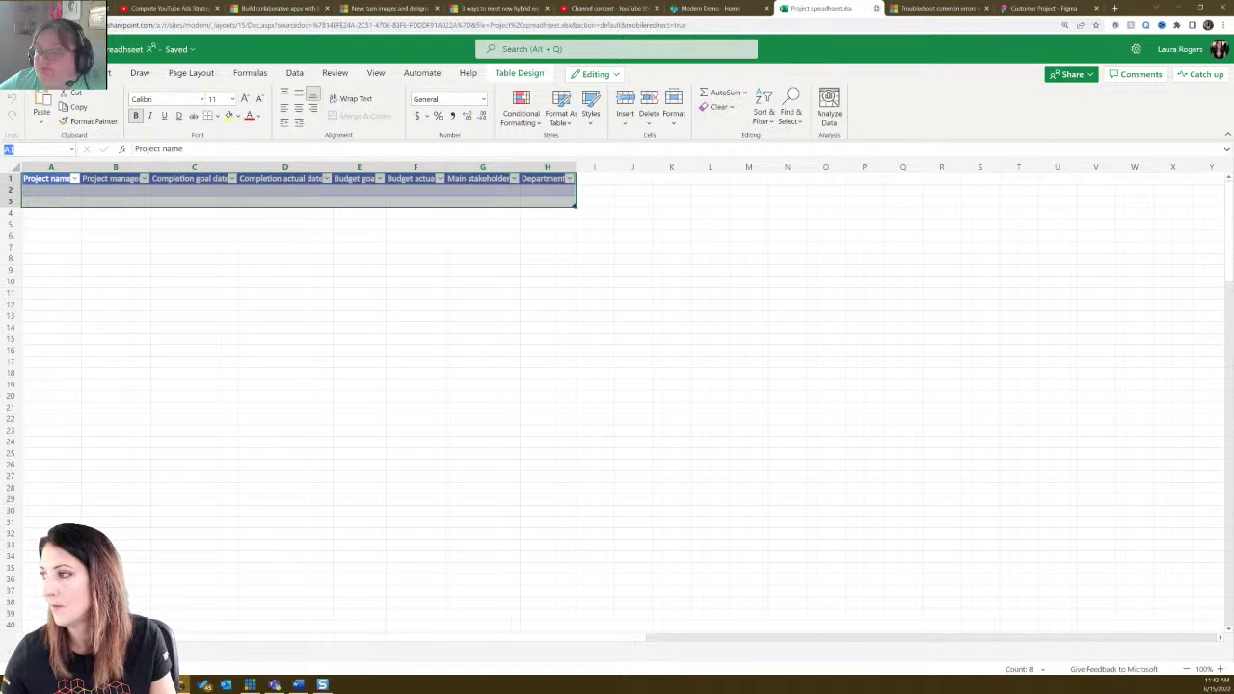
# Cancel the SharePoint list import and go to the Documents library.
pyautogui.click(719, 7)
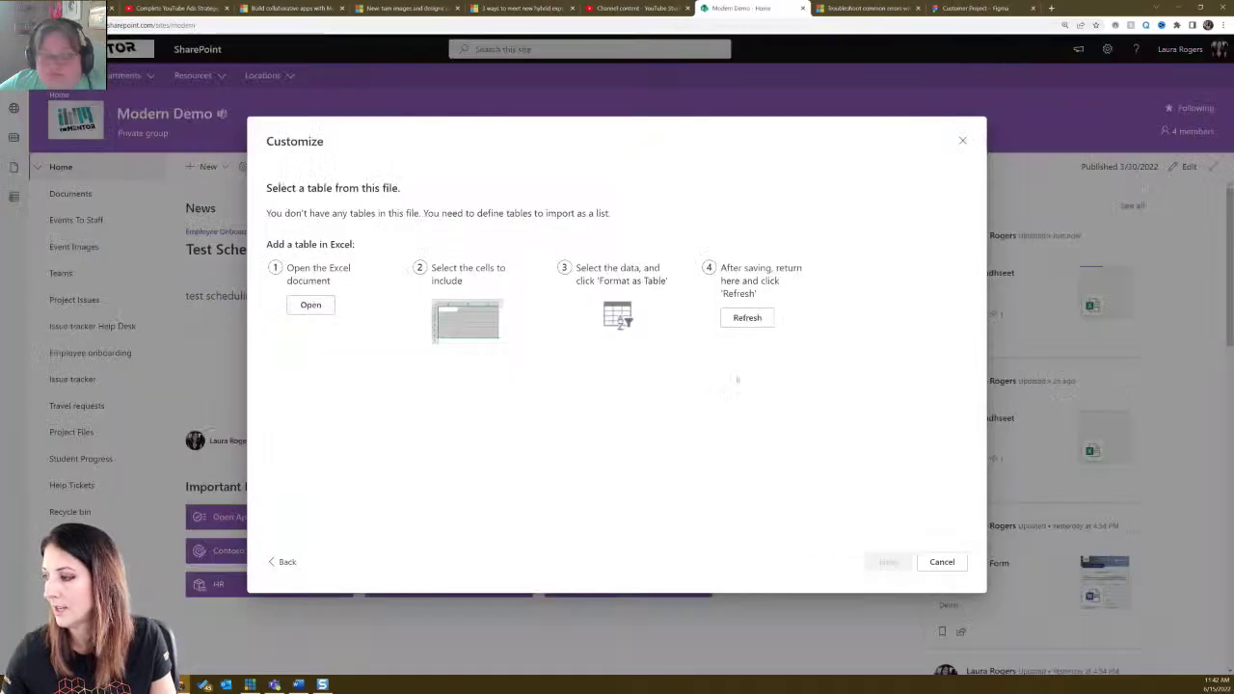
pyautogui.click(942, 562)
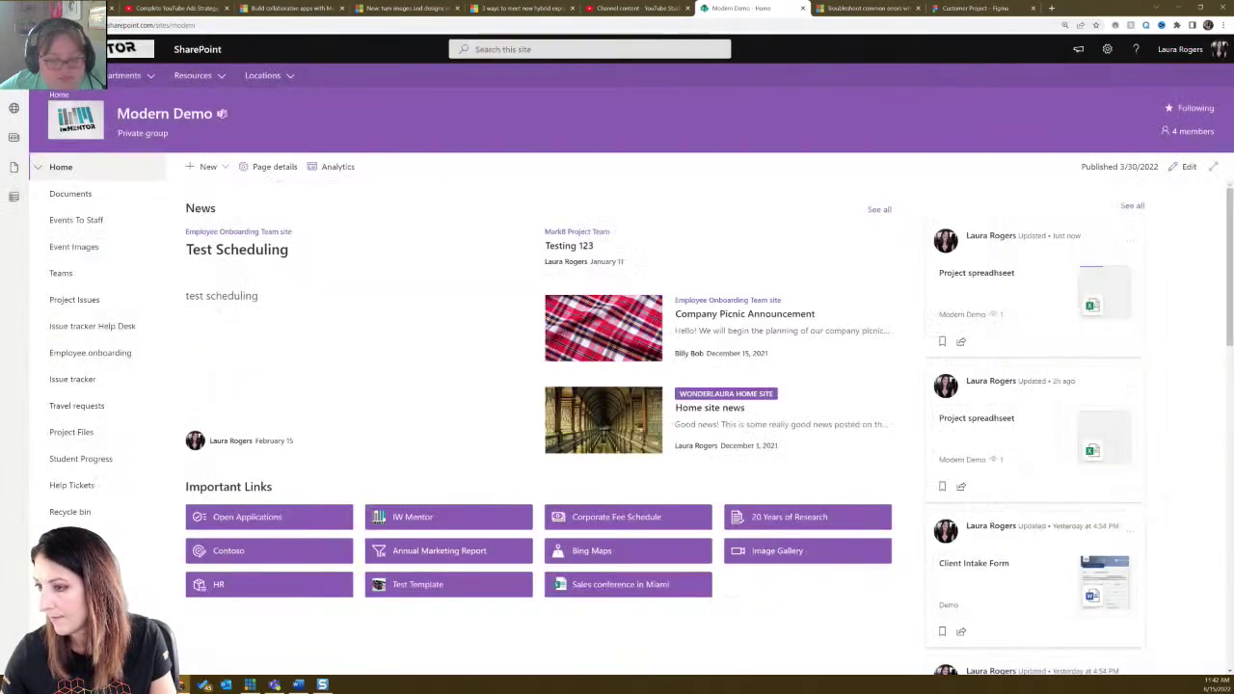
pyautogui.click(70, 193)
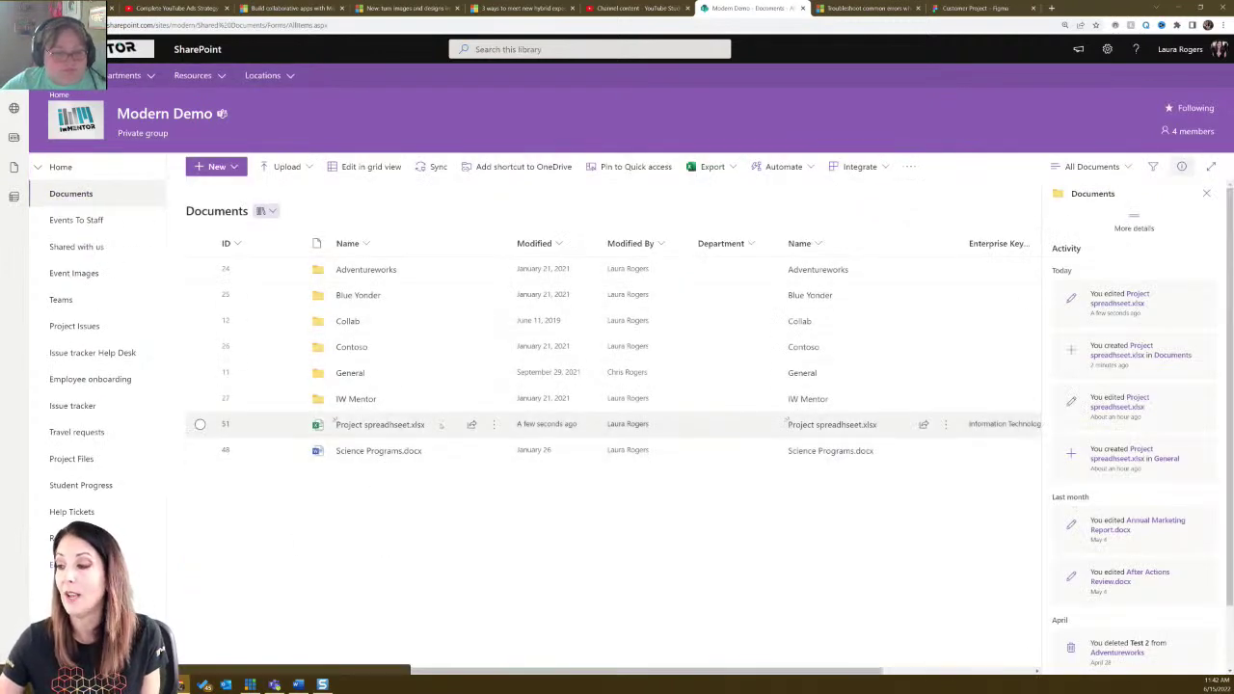
# Launch Project spreadsheet.xlsx in desktop Excel with Open in app, allowing the browser prompt.
pyautogui.rightClick(504, 424)
pyautogui.moveTo(586, 331)
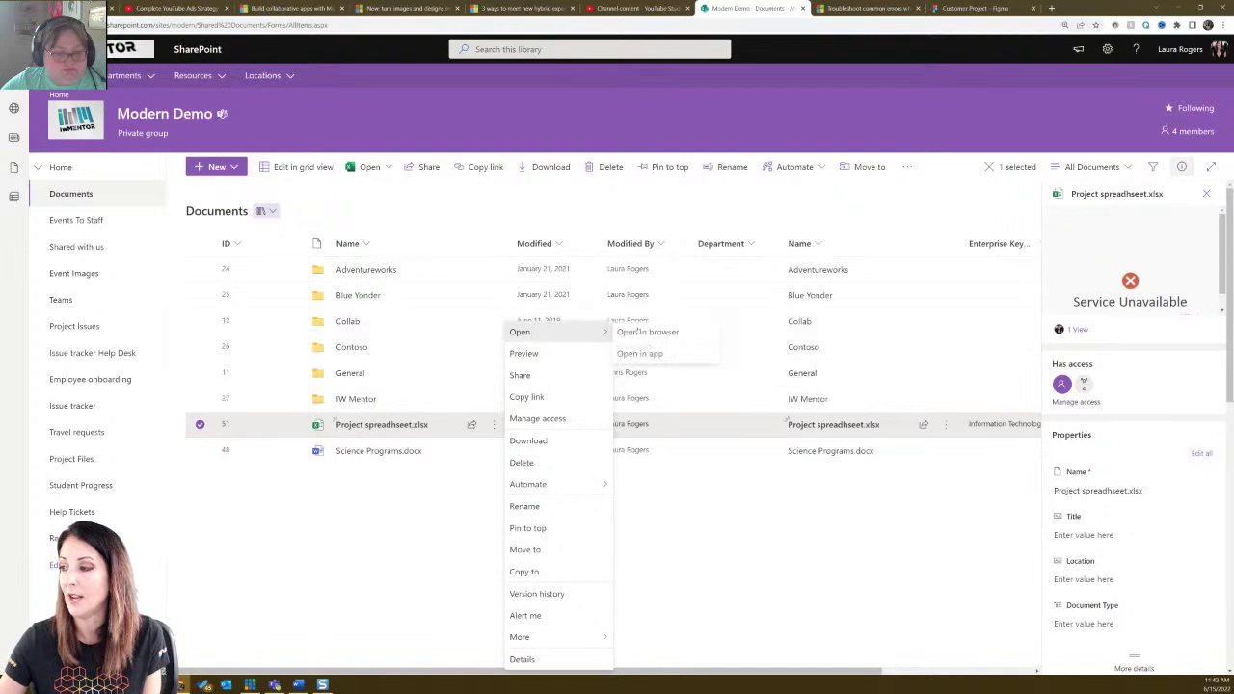
pyautogui.click(636, 352)
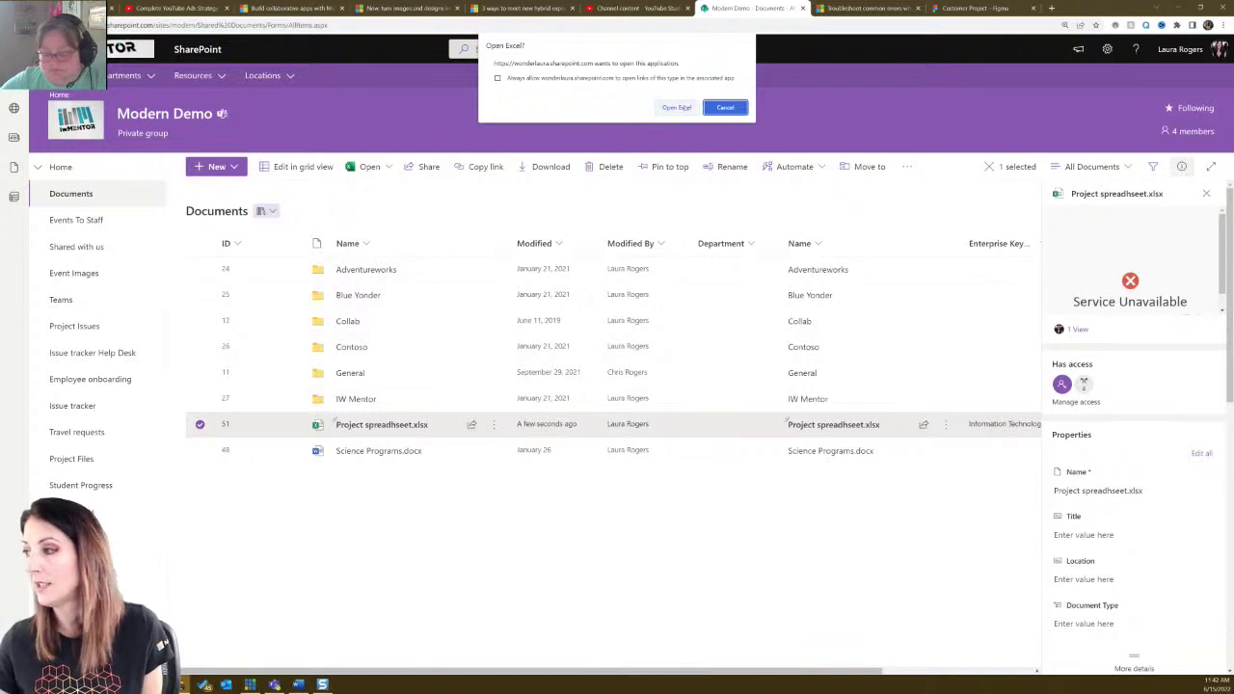
pyautogui.click(677, 107)
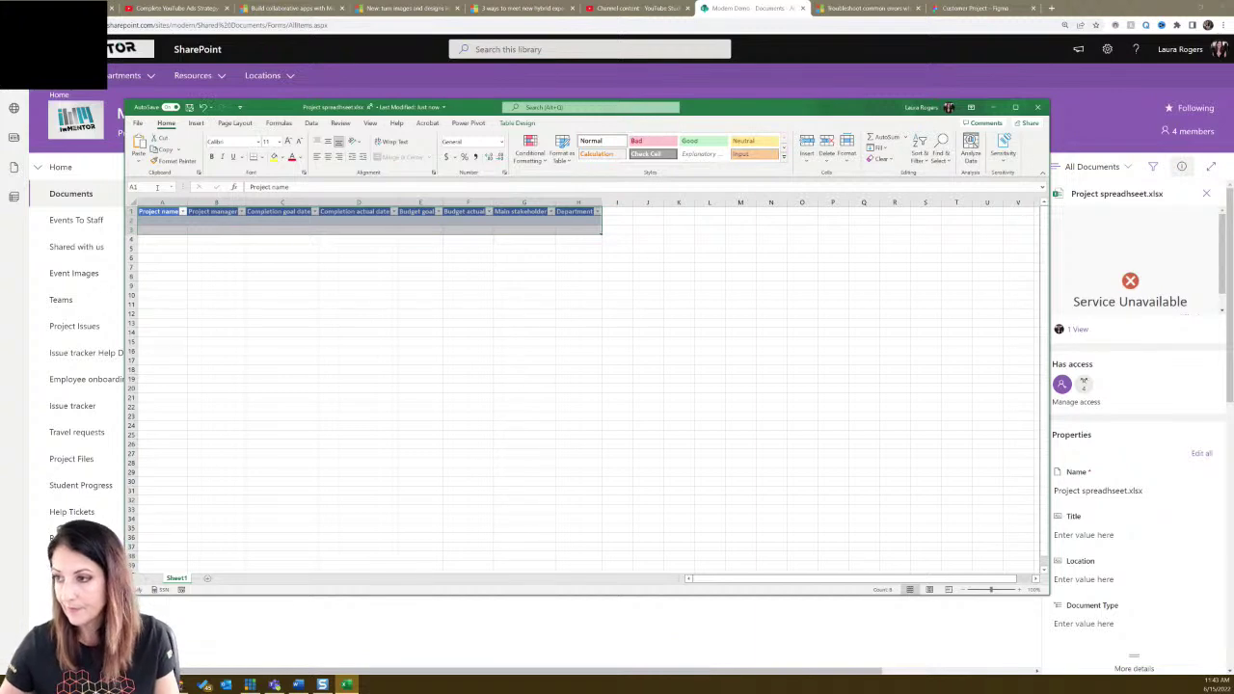
# Select A1:H3 to check the project table, then deselect it.
pyautogui.moveTo(192, 225); pyautogui.dragTo(597, 227)
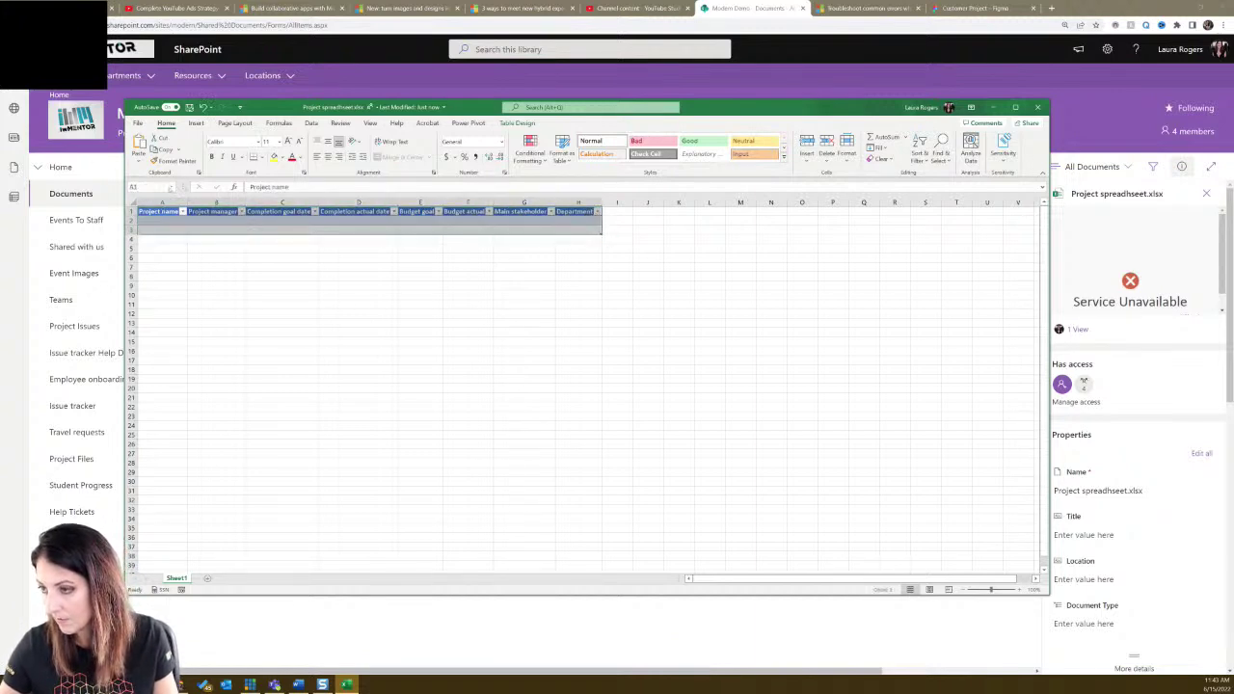
pyautogui.click(409, 258)
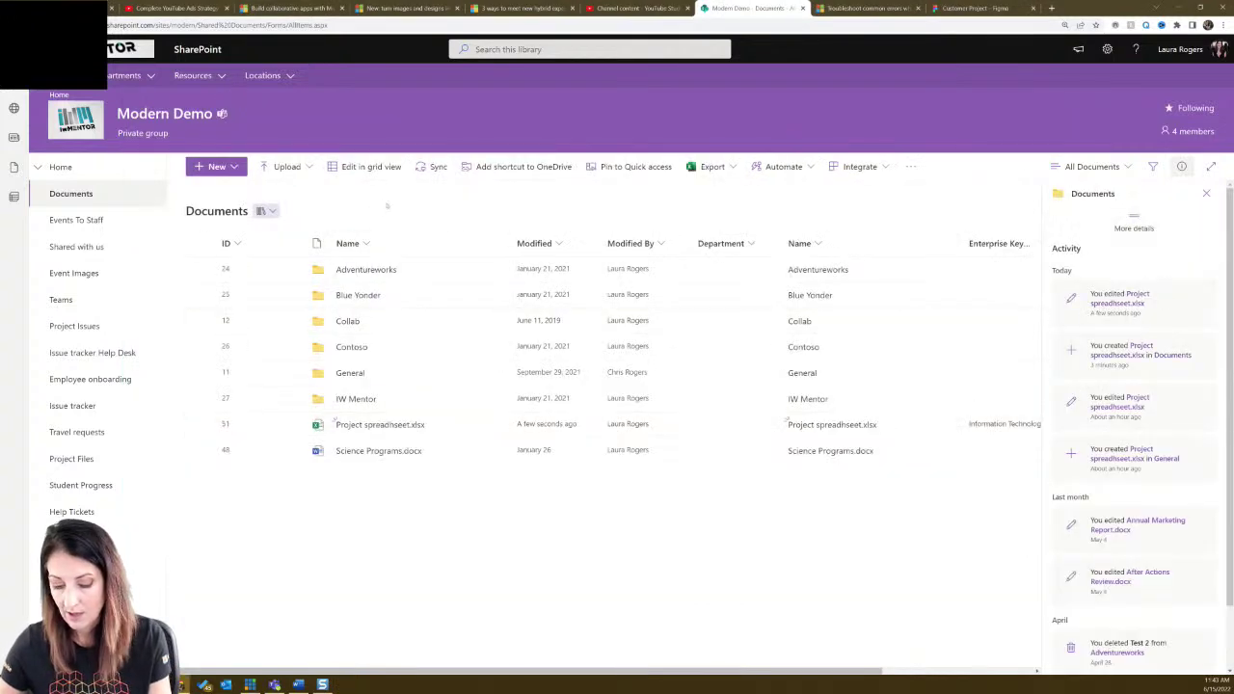
# Reload the library, then start a From Excel list using Project spreadsheet.xlsx.
pyautogui.press('F5')
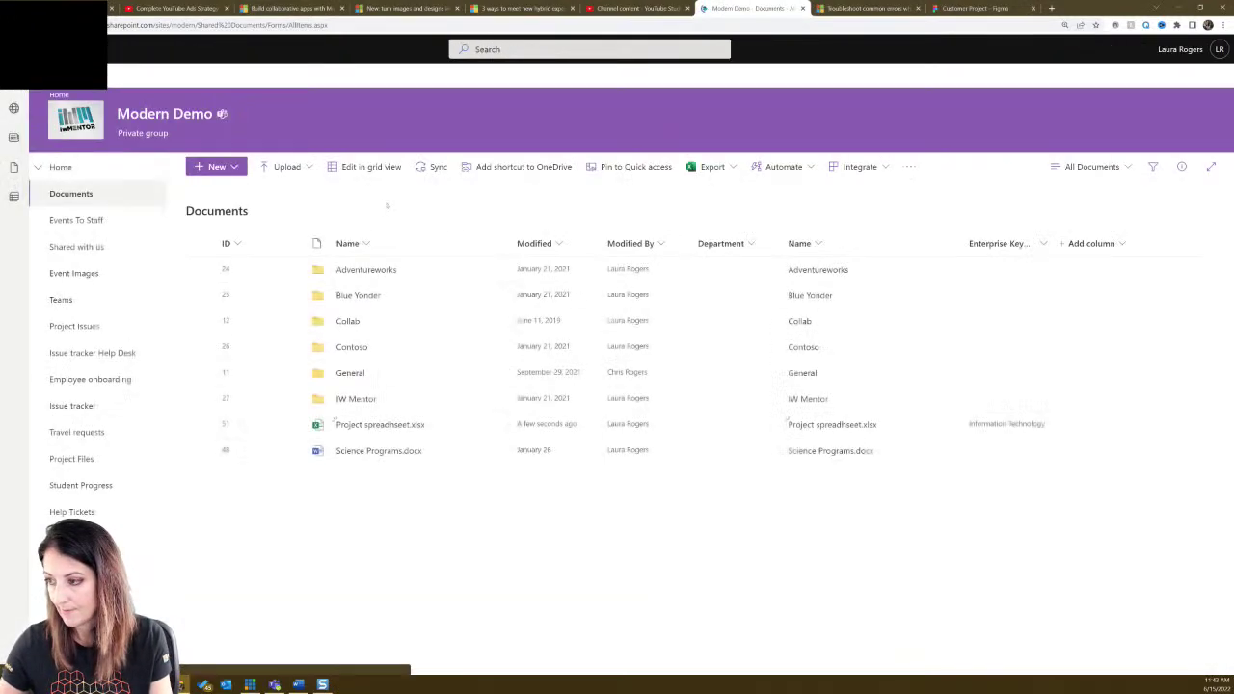
pyautogui.click(63, 167)
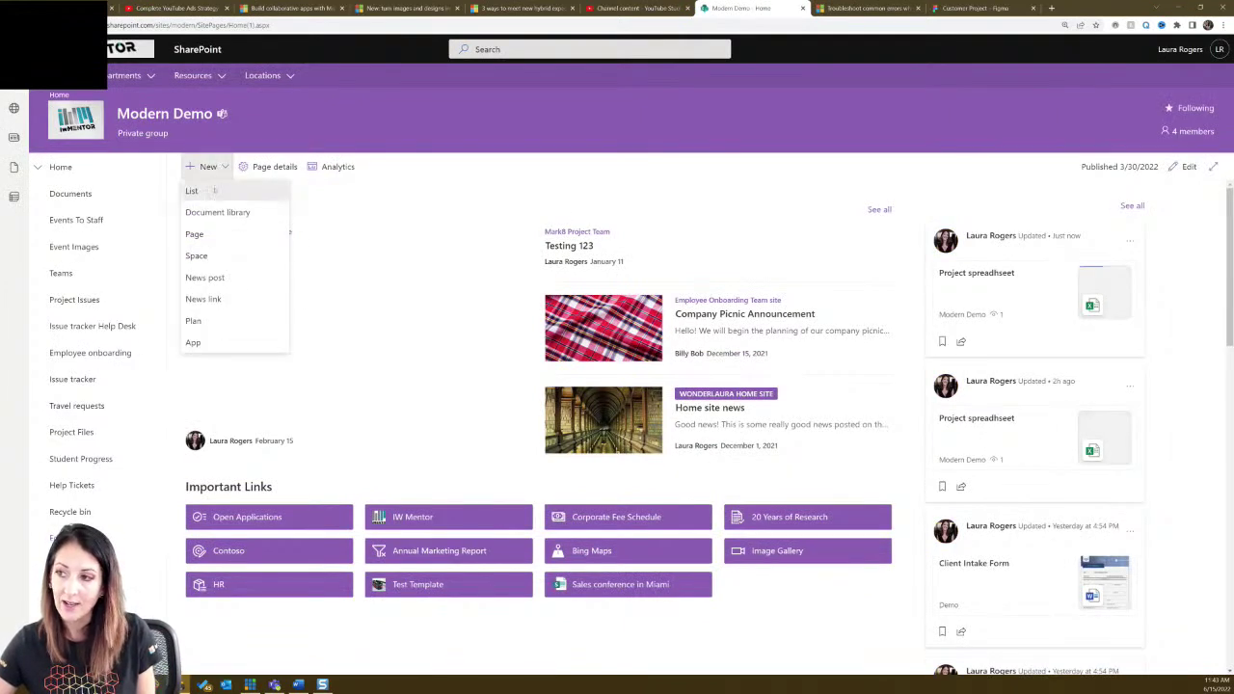
pyautogui.click(192, 191)
pyautogui.click(394, 193)
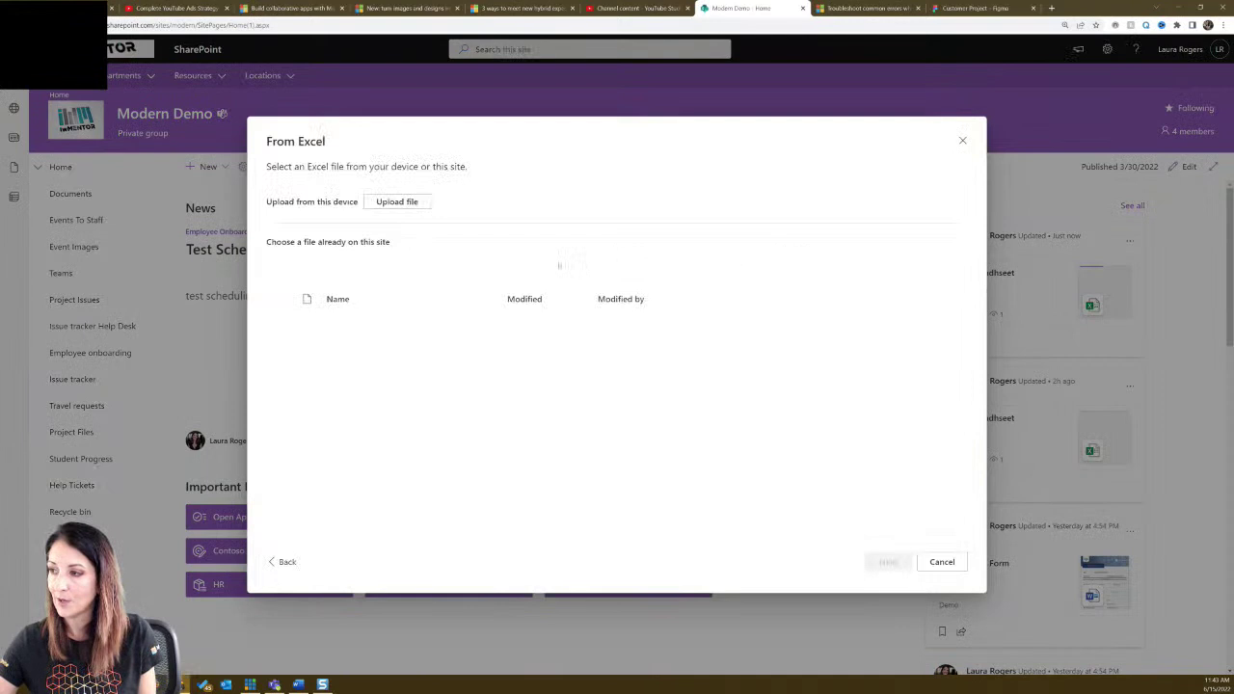
pyautogui.click(447, 484)
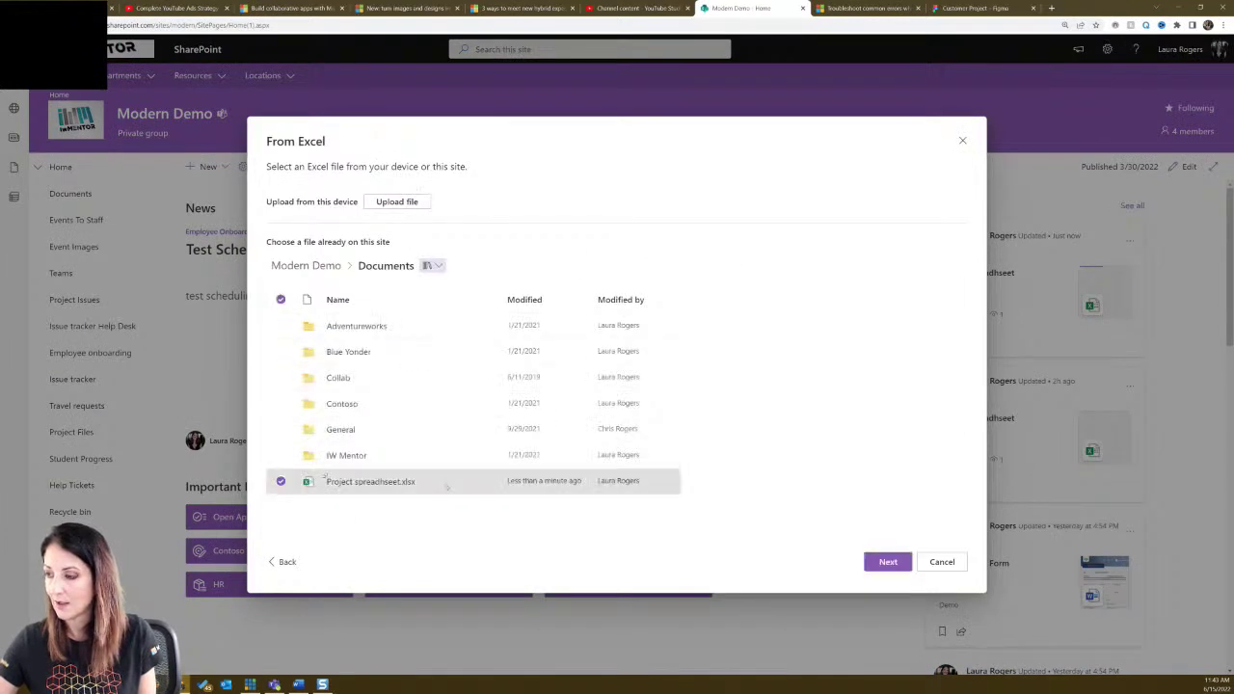
pyautogui.click(888, 562)
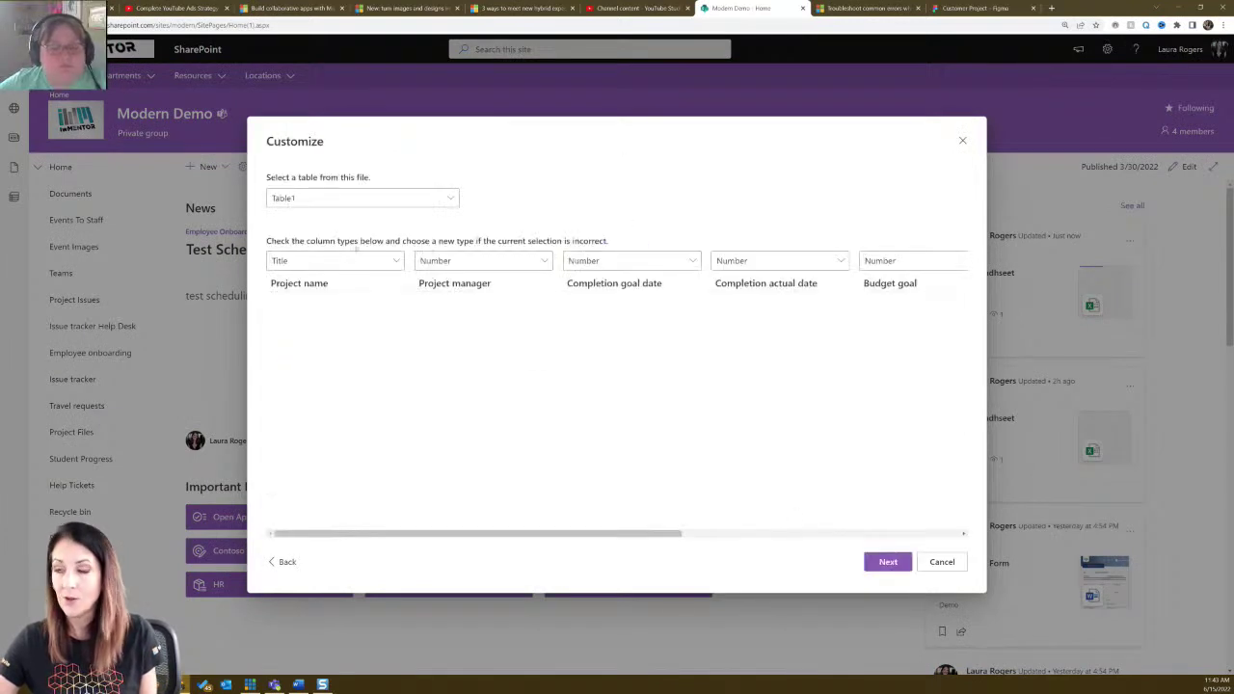
# Keep Table1 as the source table for the import.
pyautogui.click(305, 198)
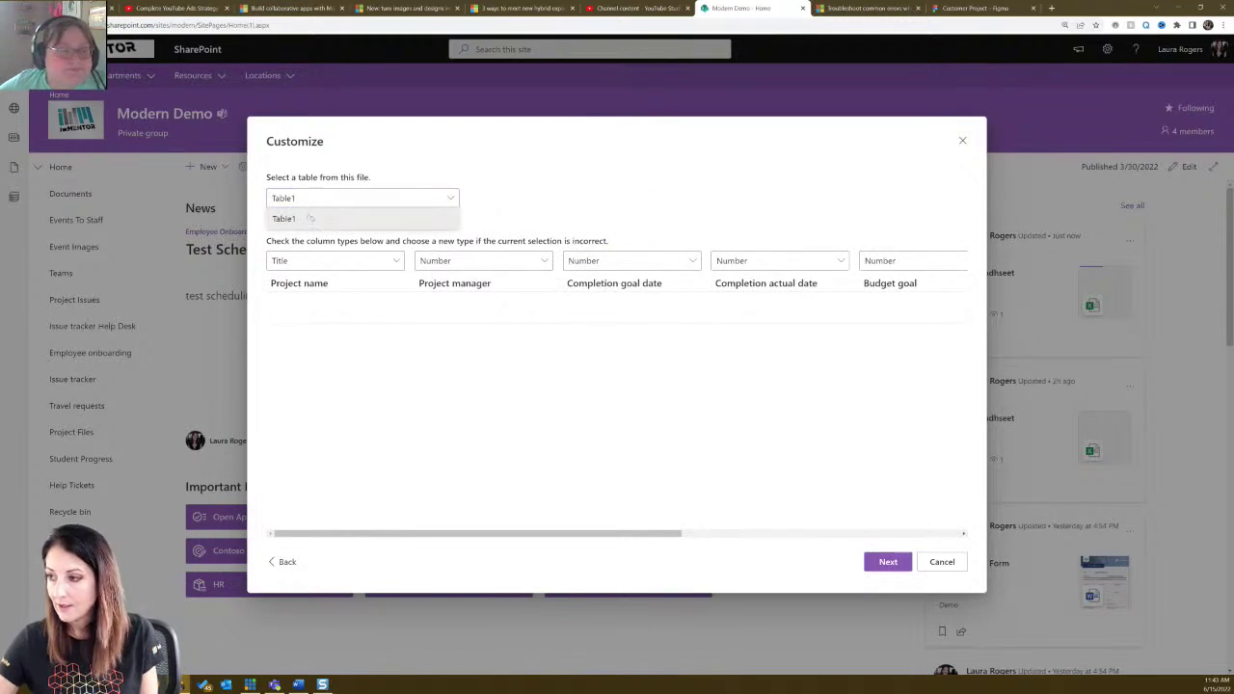
pyautogui.click(310, 217)
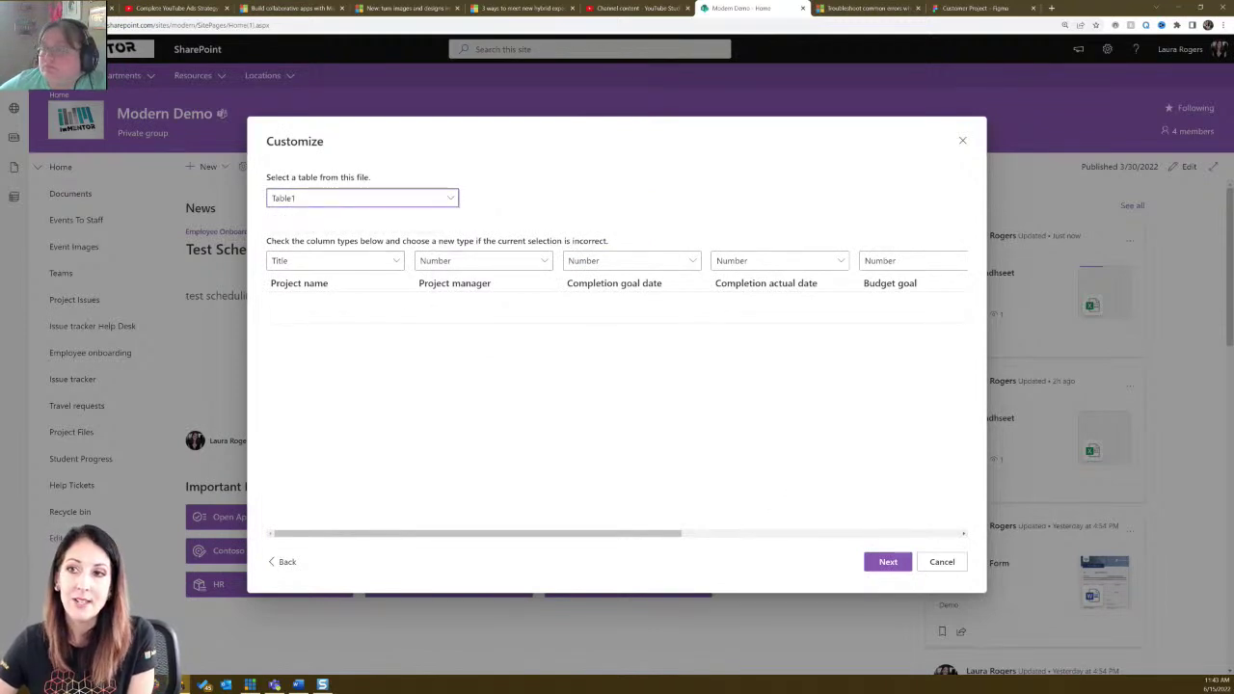
pyautogui.click(347, 198)
pyautogui.click(349, 198)
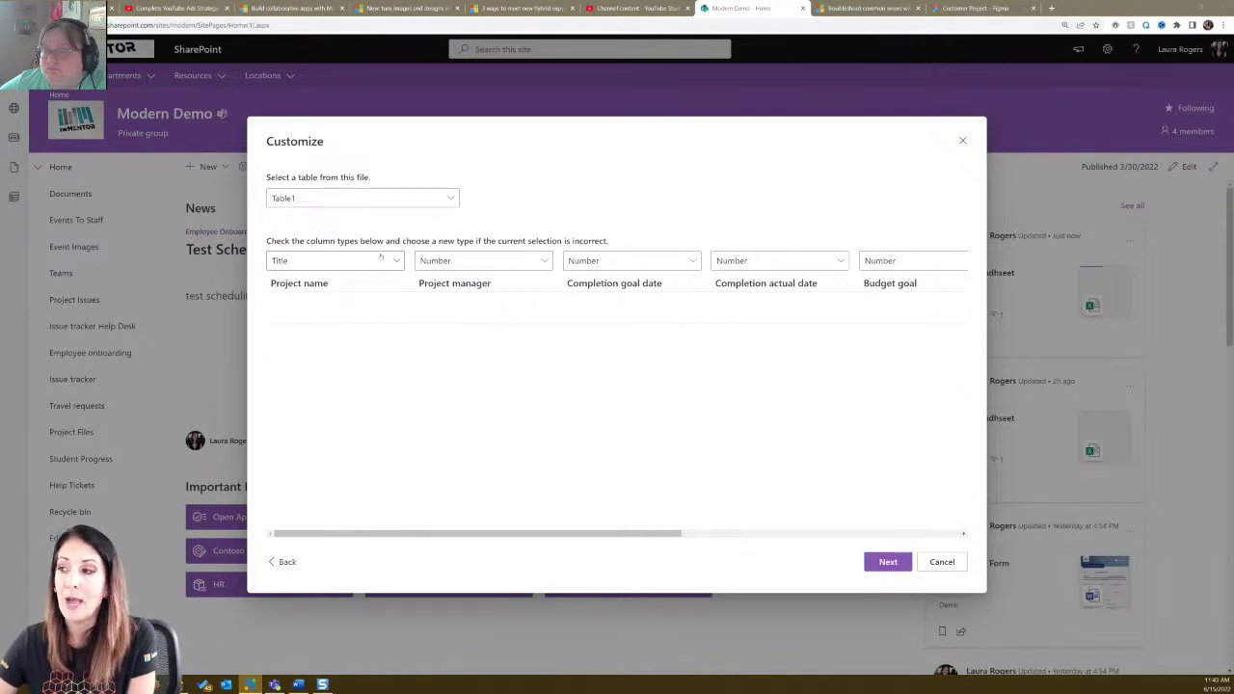
# Make Project manager single line of text and both completion dates Date and time.
pyautogui.click(480, 260)
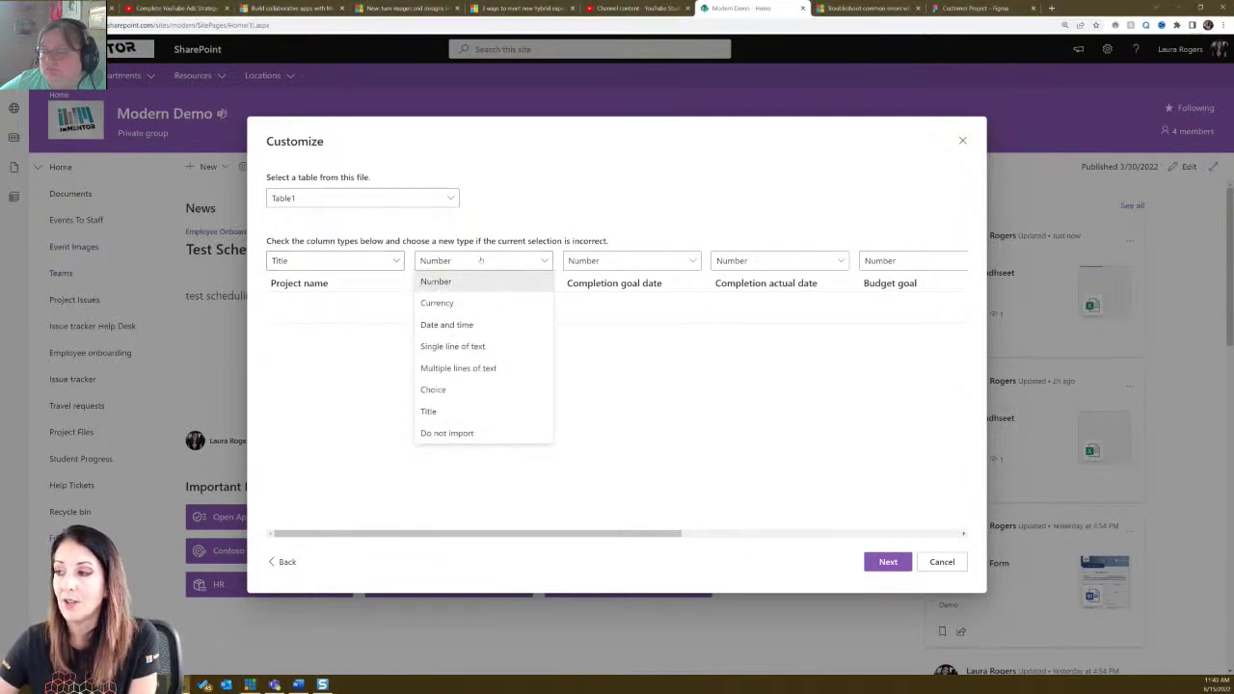
pyautogui.click(479, 261)
pyautogui.click(479, 262)
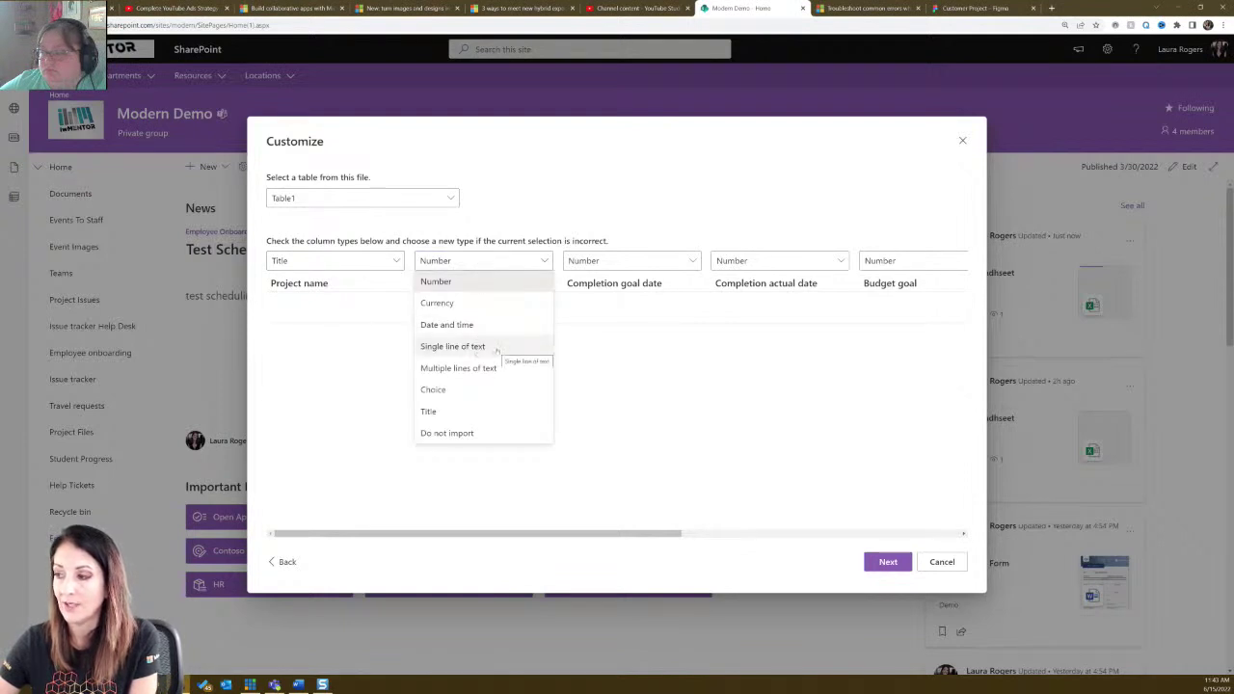
pyautogui.click(497, 348)
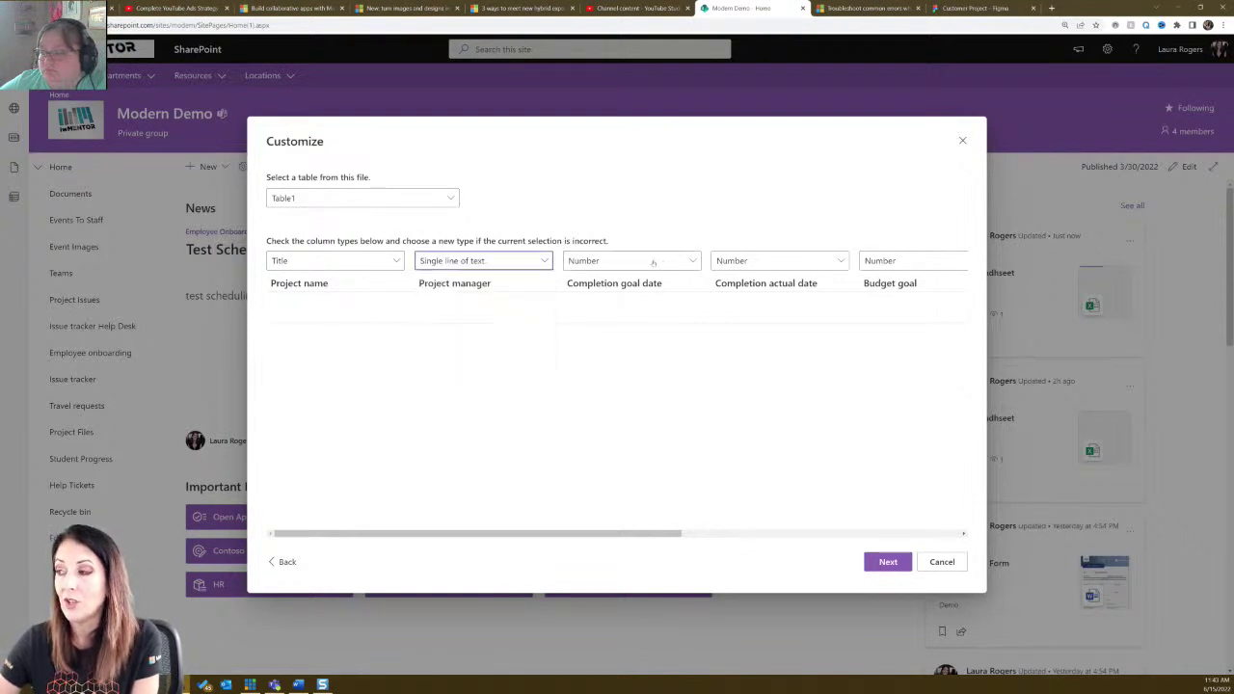
pyautogui.click(653, 262)
pyautogui.click(636, 324)
pyautogui.click(801, 262)
pyautogui.click(744, 325)
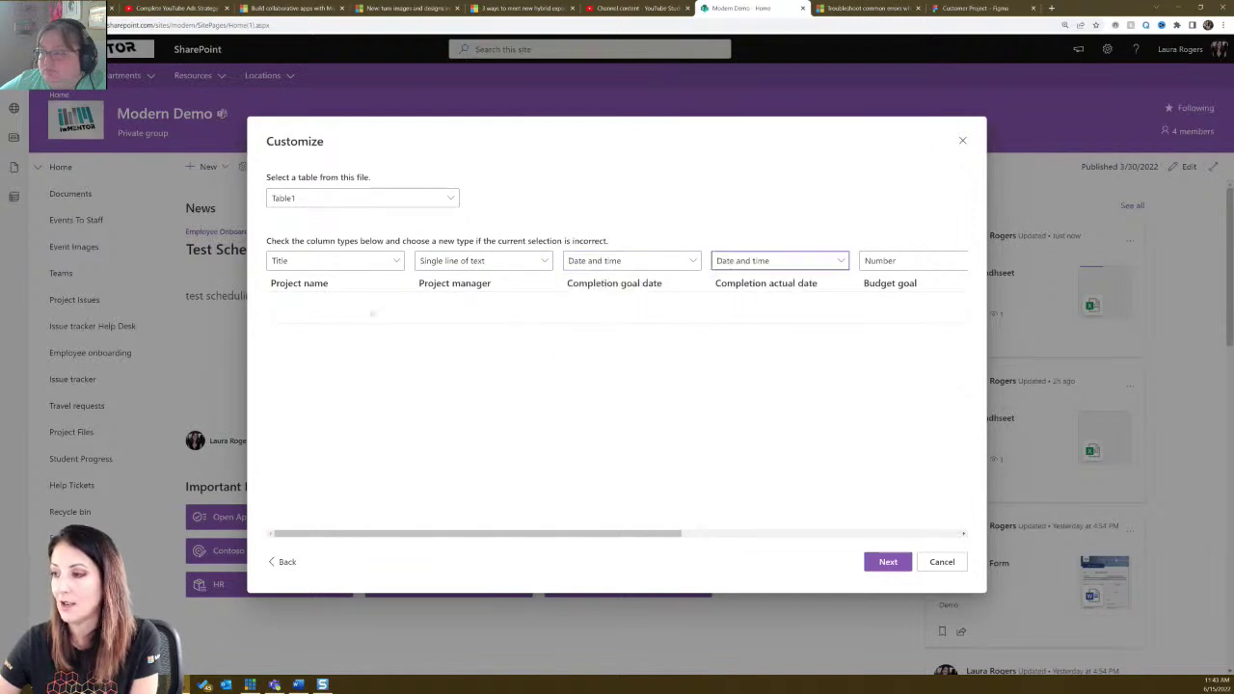
pyautogui.hscroll(4, 536, 532)
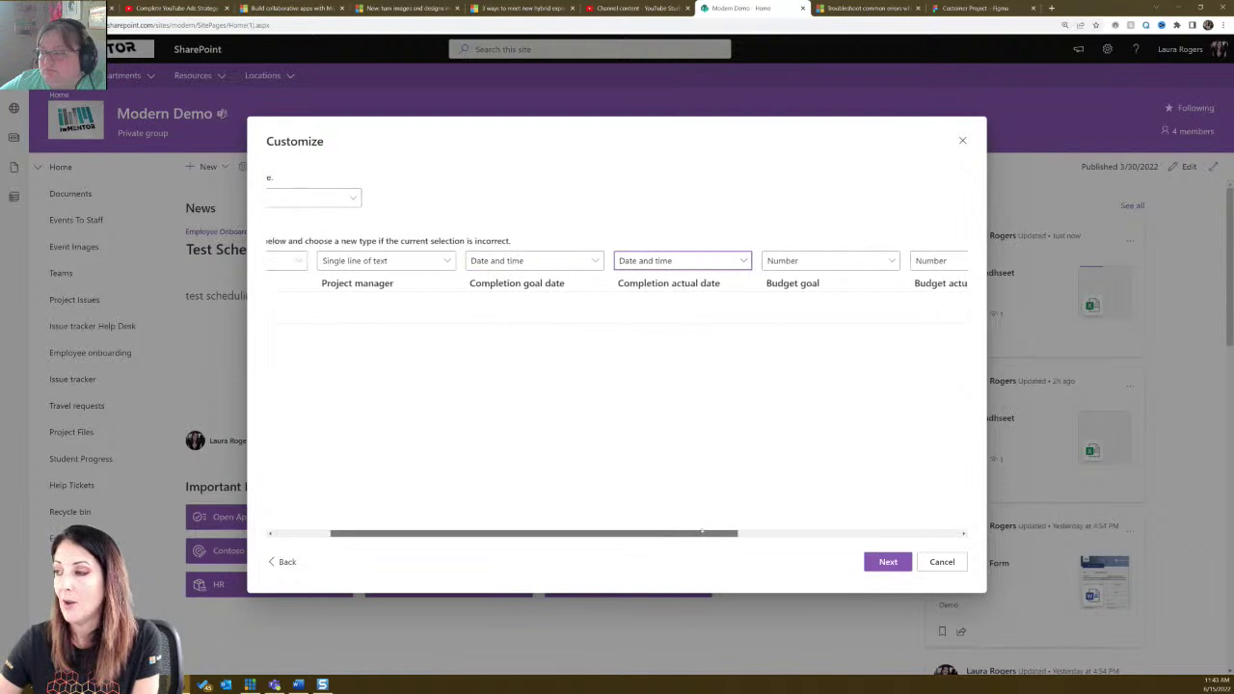
pyautogui.hscroll(-4, 535, 532)
pyautogui.click(325, 262)
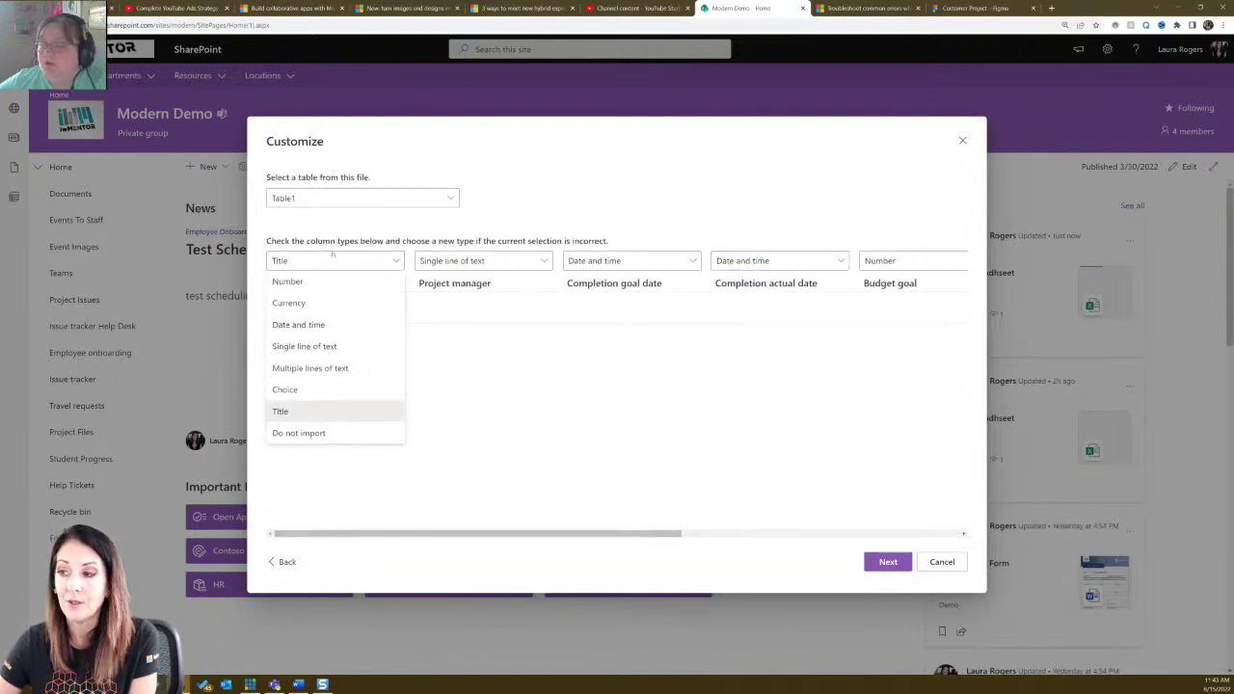
pyautogui.click(326, 261)
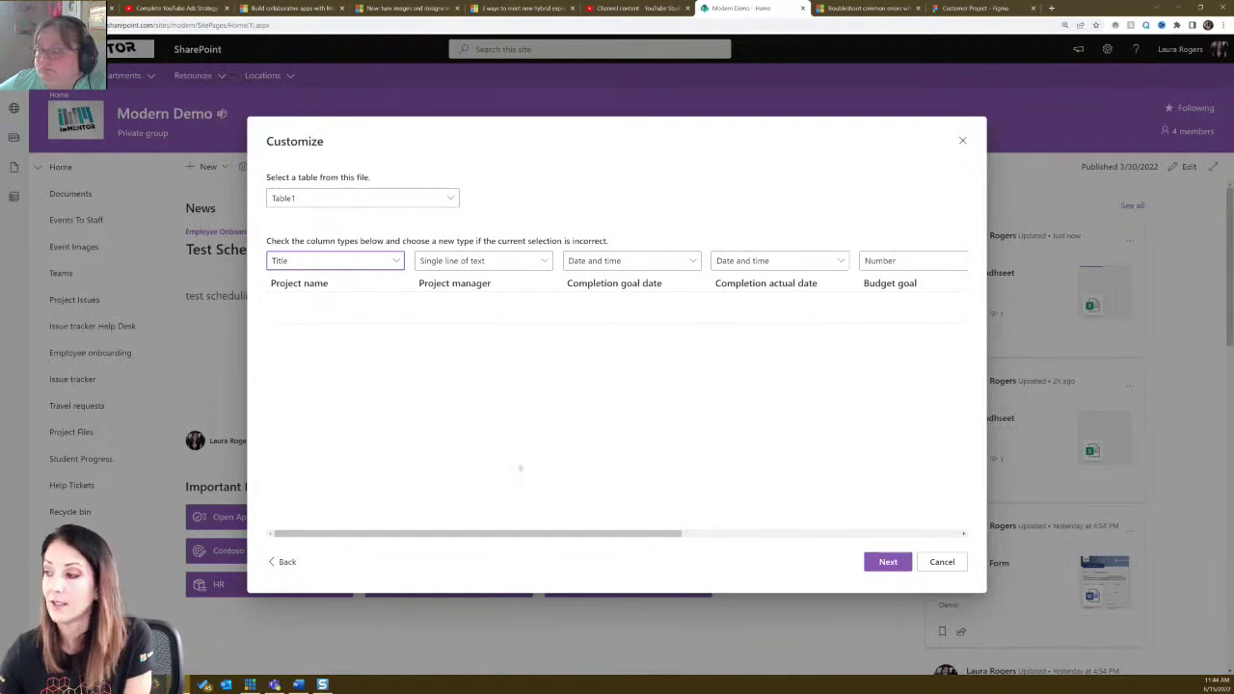
pyautogui.moveTo(611, 537); pyautogui.dragTo(851, 525)
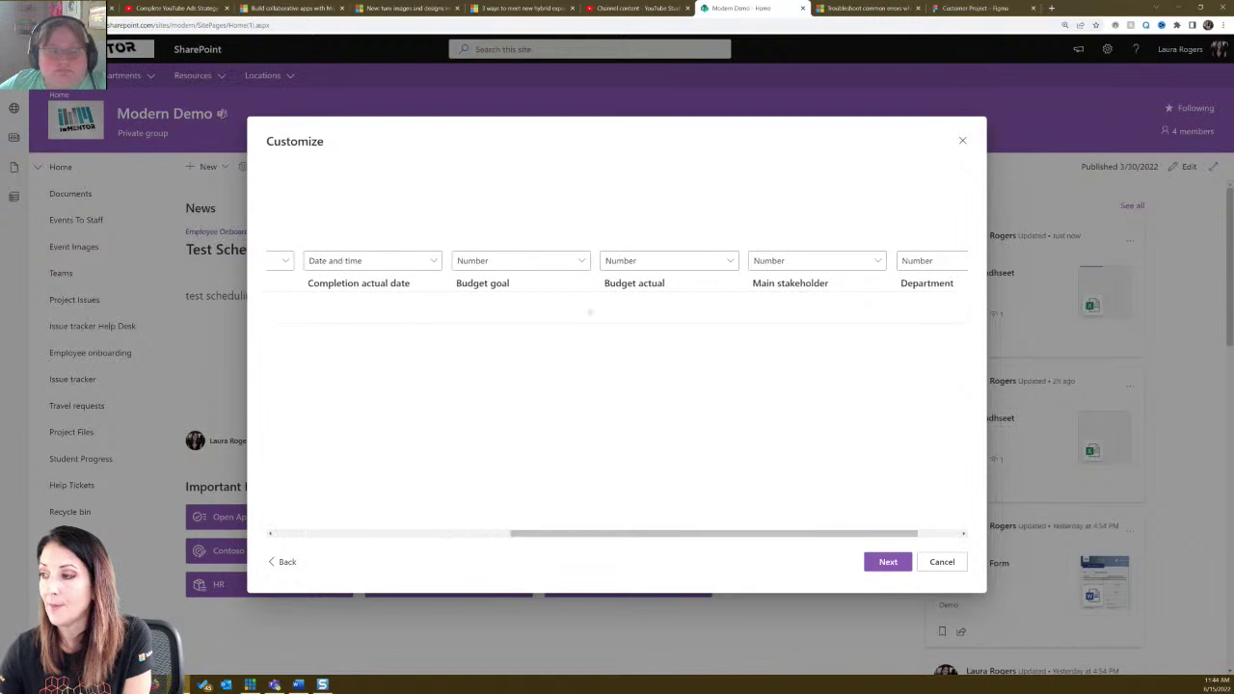
# Set Budget goal and actual to Currency, Main stakeholder to text, Department to Choice, and continue.
pyautogui.click(546, 263)
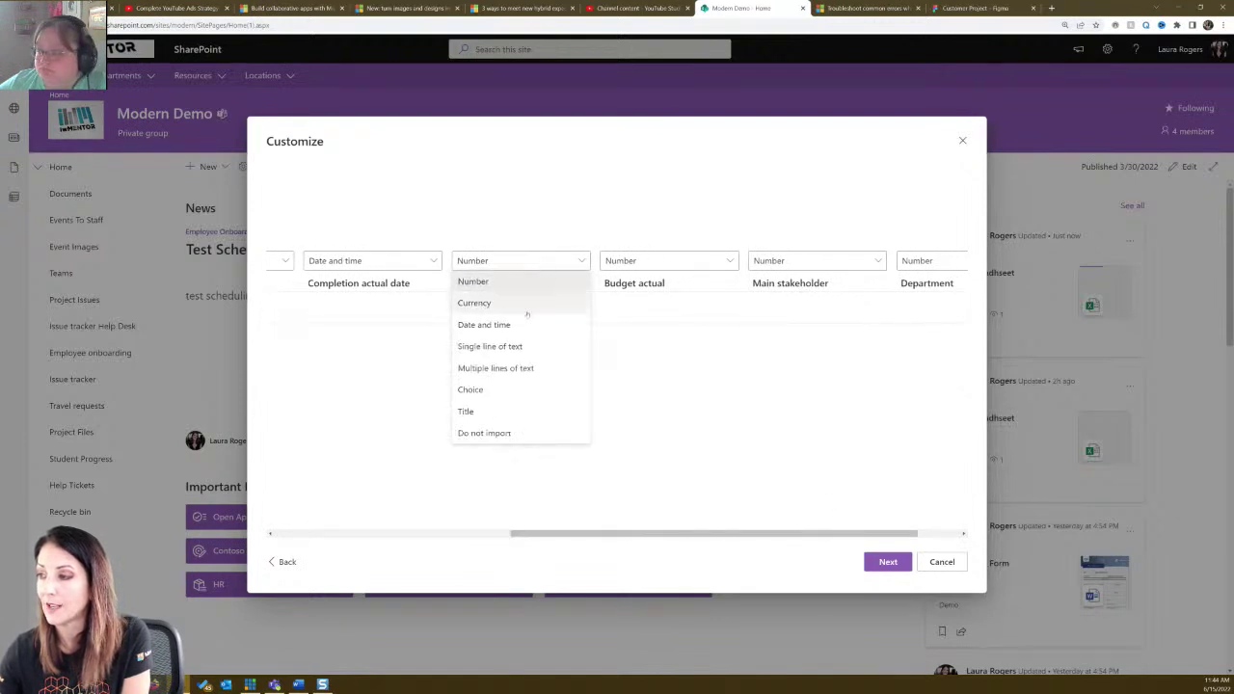
pyautogui.click(528, 303)
pyautogui.click(640, 270)
pyautogui.click(653, 304)
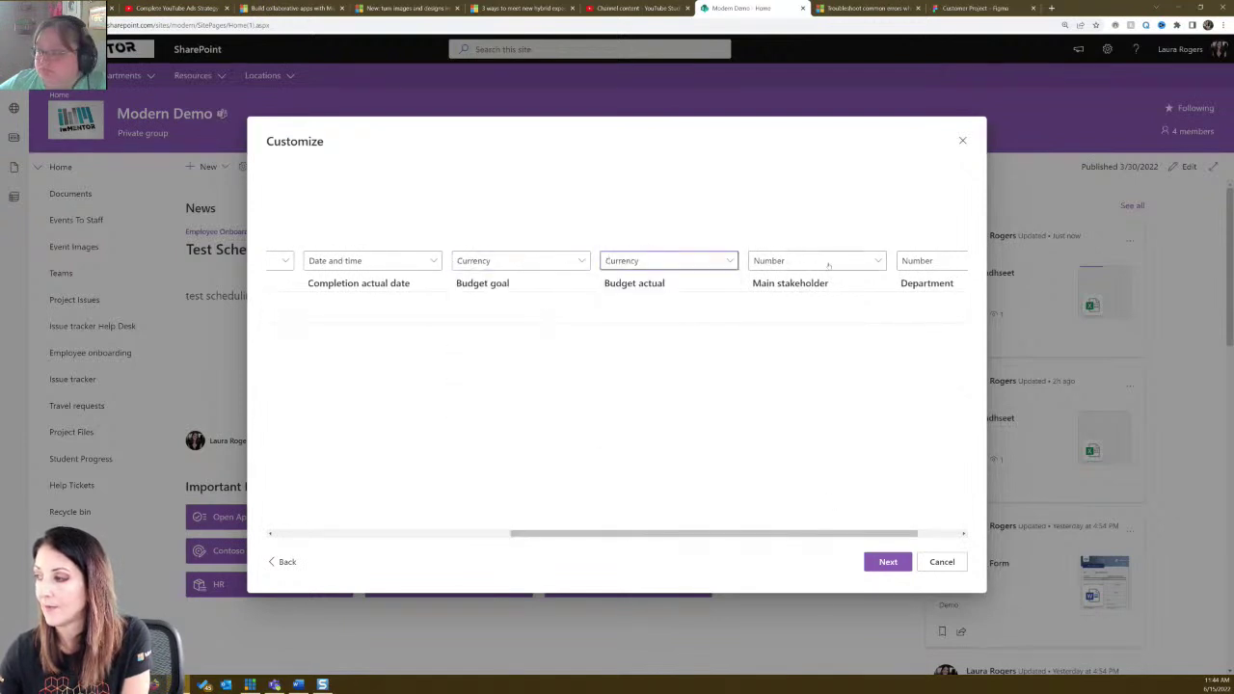
pyautogui.click(827, 264)
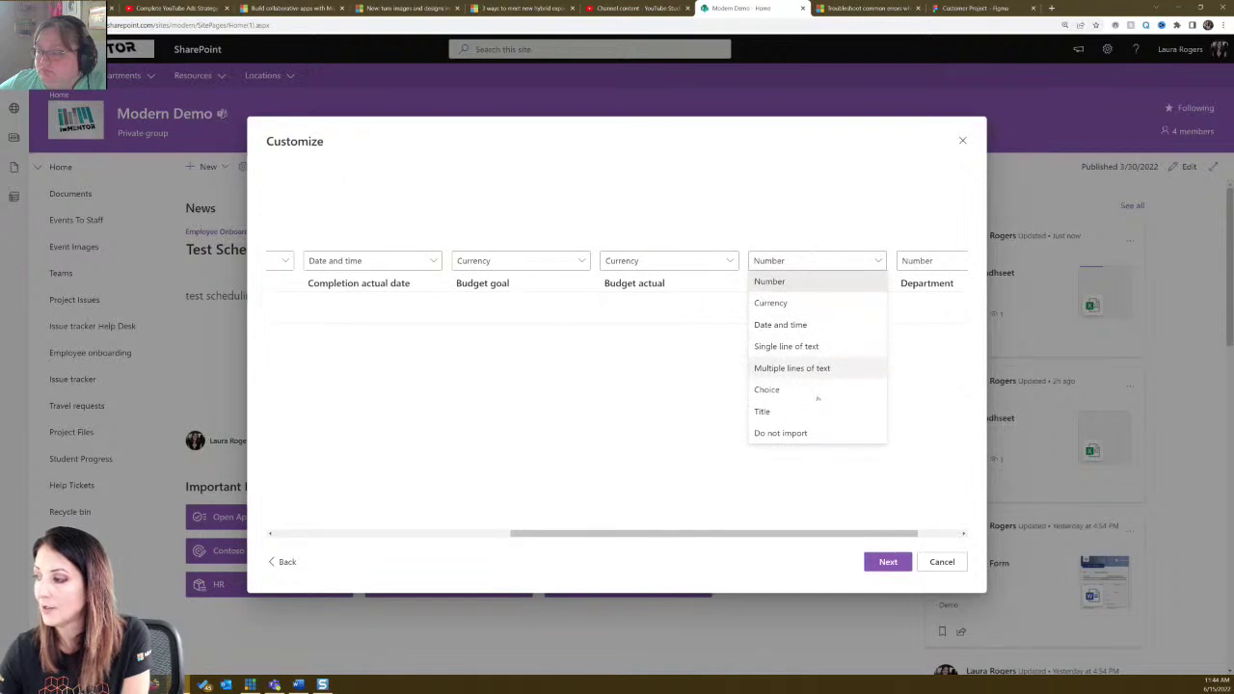
pyautogui.click(818, 346)
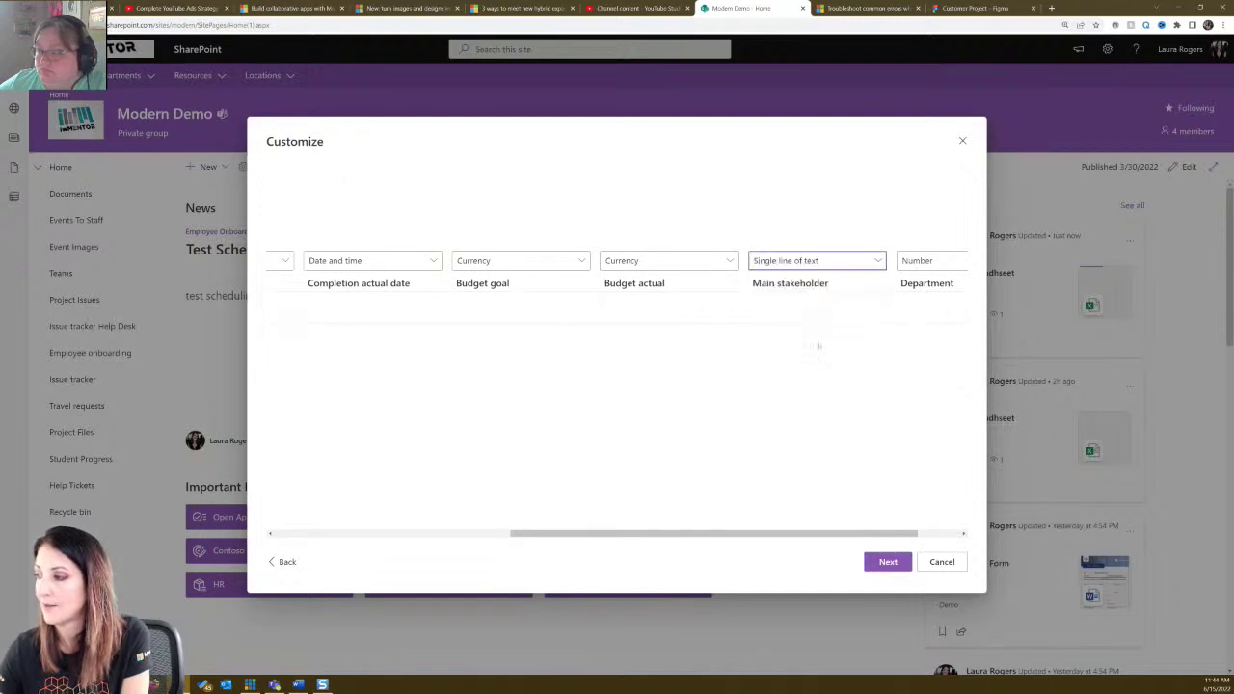
pyautogui.click(950, 262)
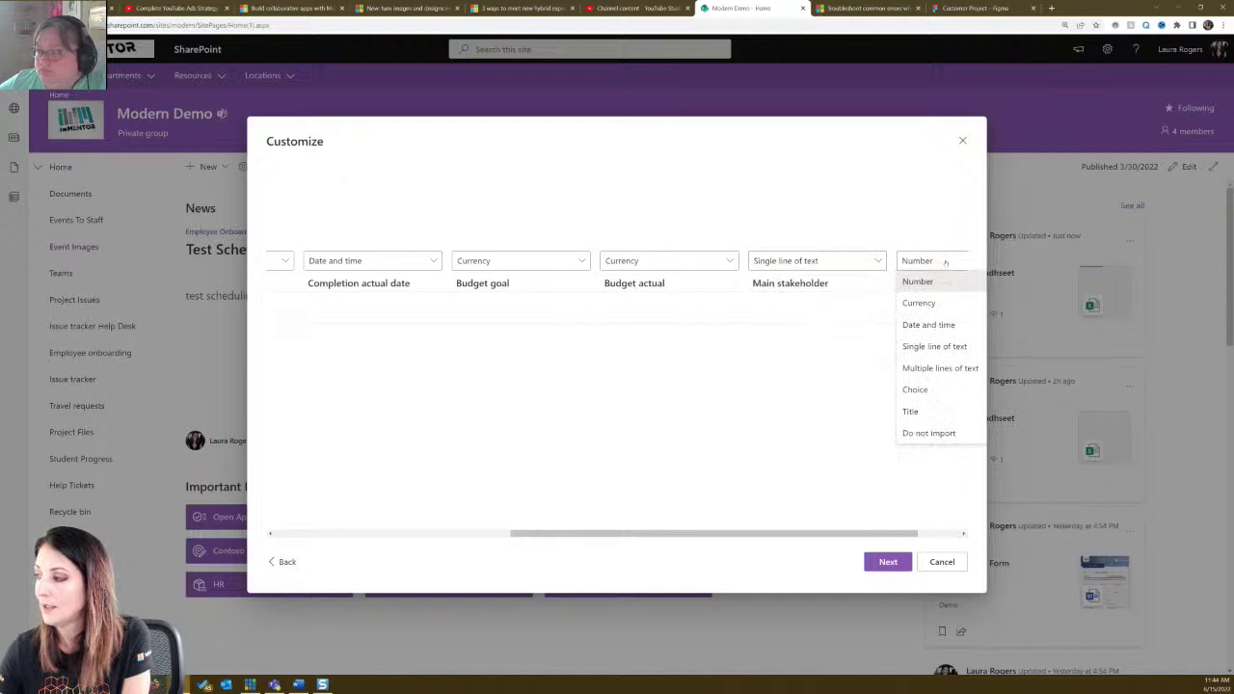
pyautogui.click(916, 389)
pyautogui.moveTo(714, 533); pyautogui.dragTo(756, 533)
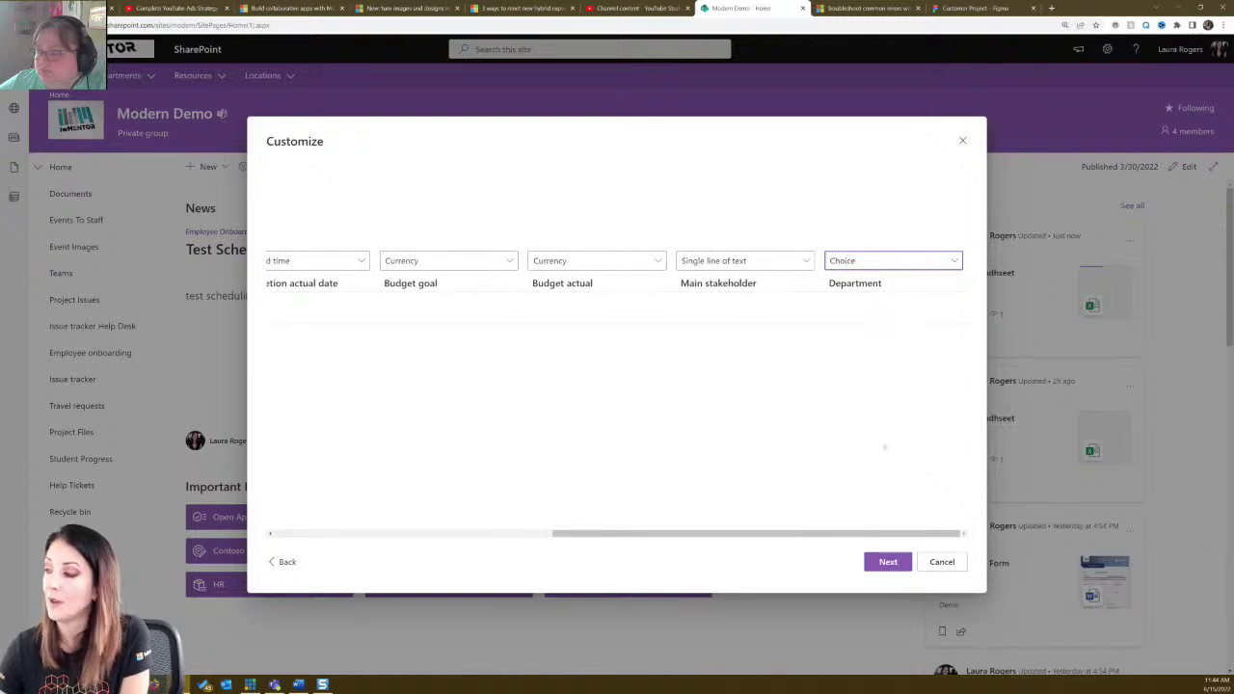
pyautogui.click(888, 561)
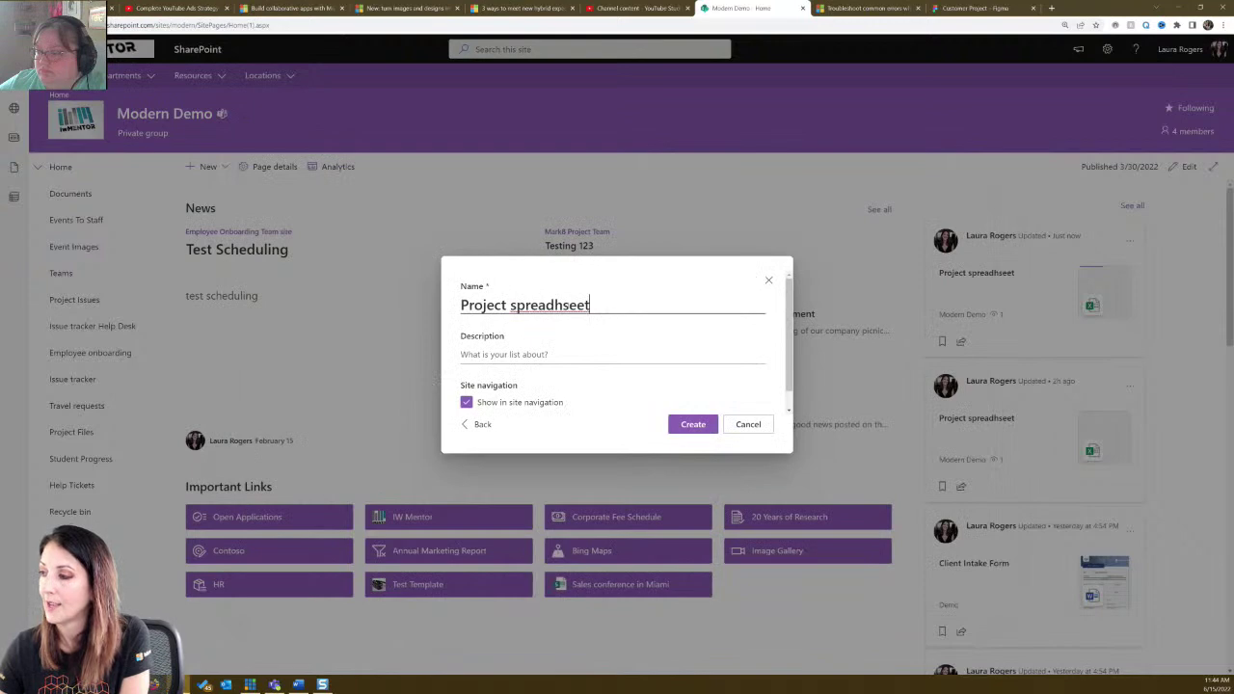
# Create the Project spreadsheet list, then open and close its new item form twice.
pyautogui.press('BackSpace')
pyautogui.press('BackSpace')
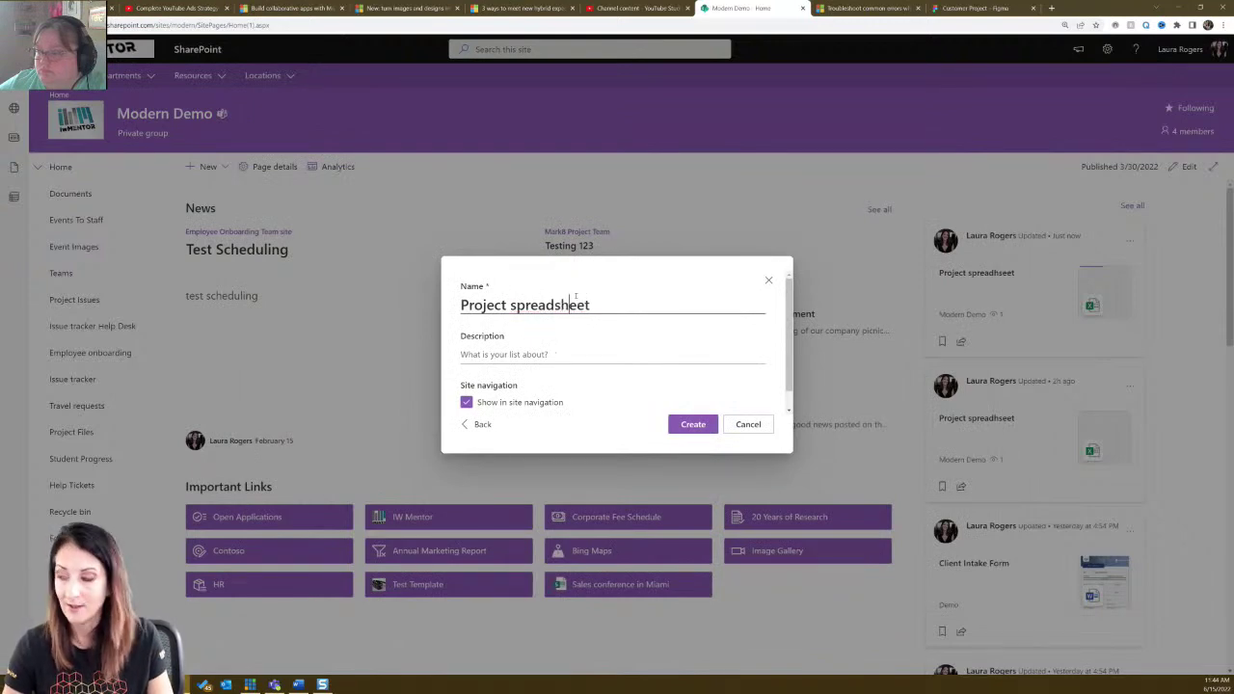
pyautogui.click(691, 425)
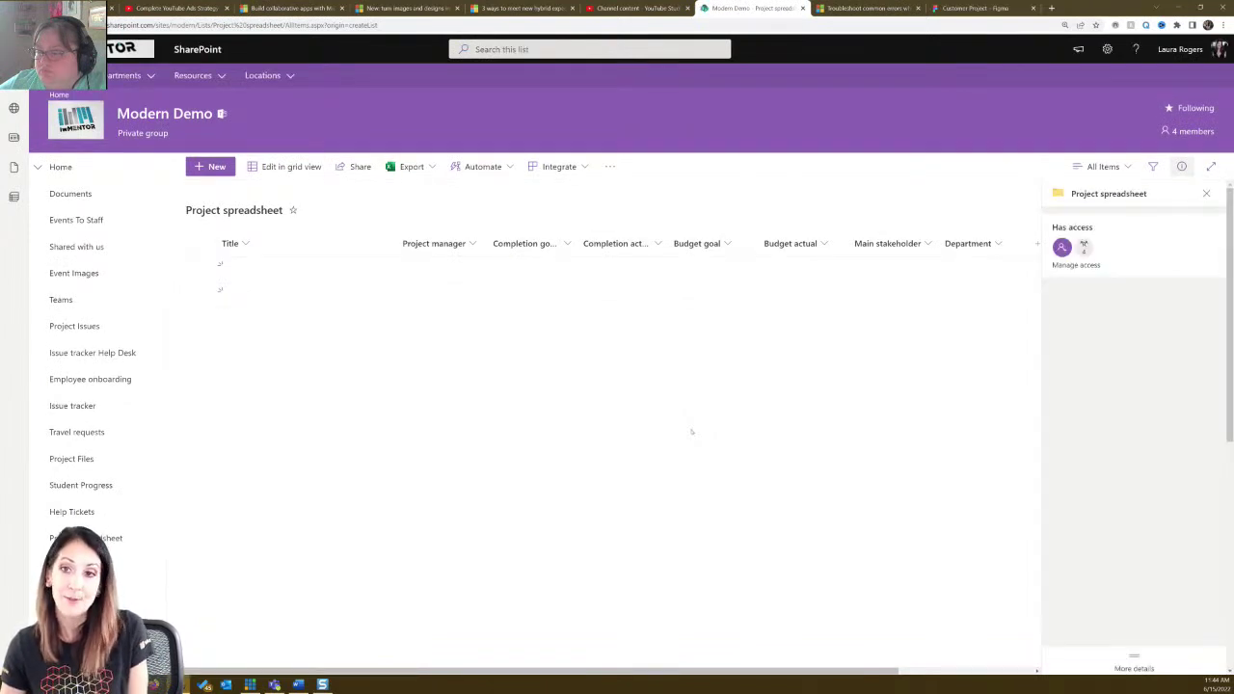
pyautogui.click(211, 166)
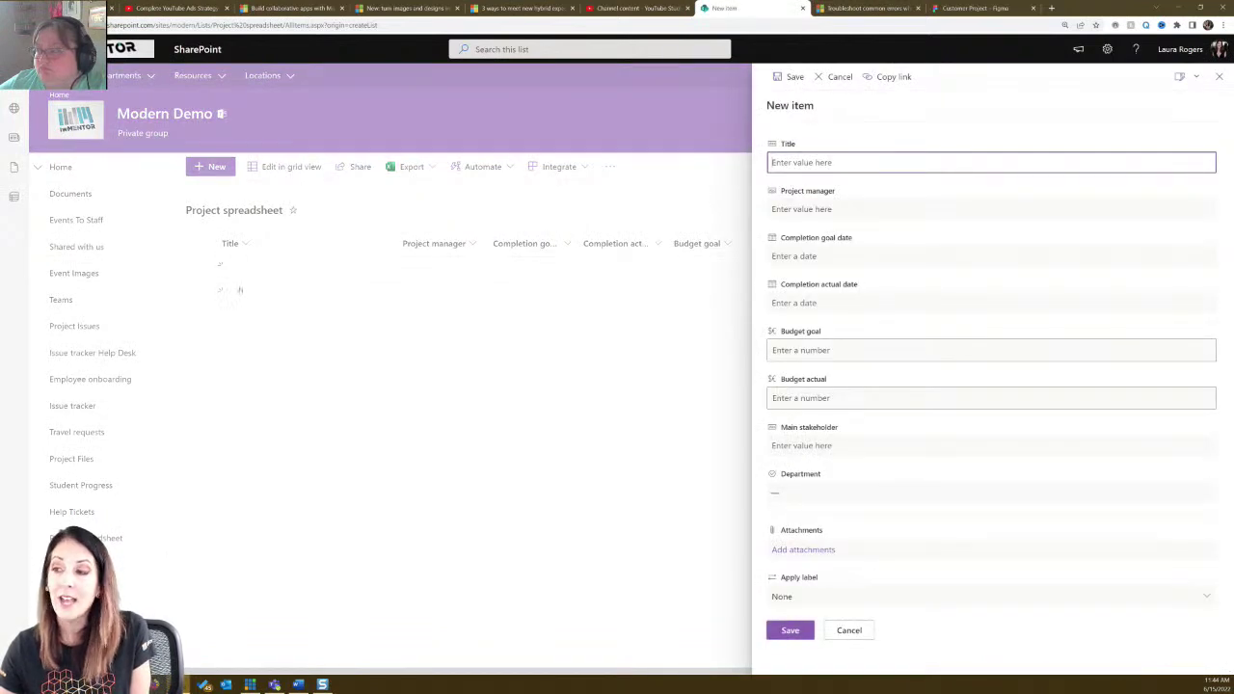
pyautogui.click(846, 631)
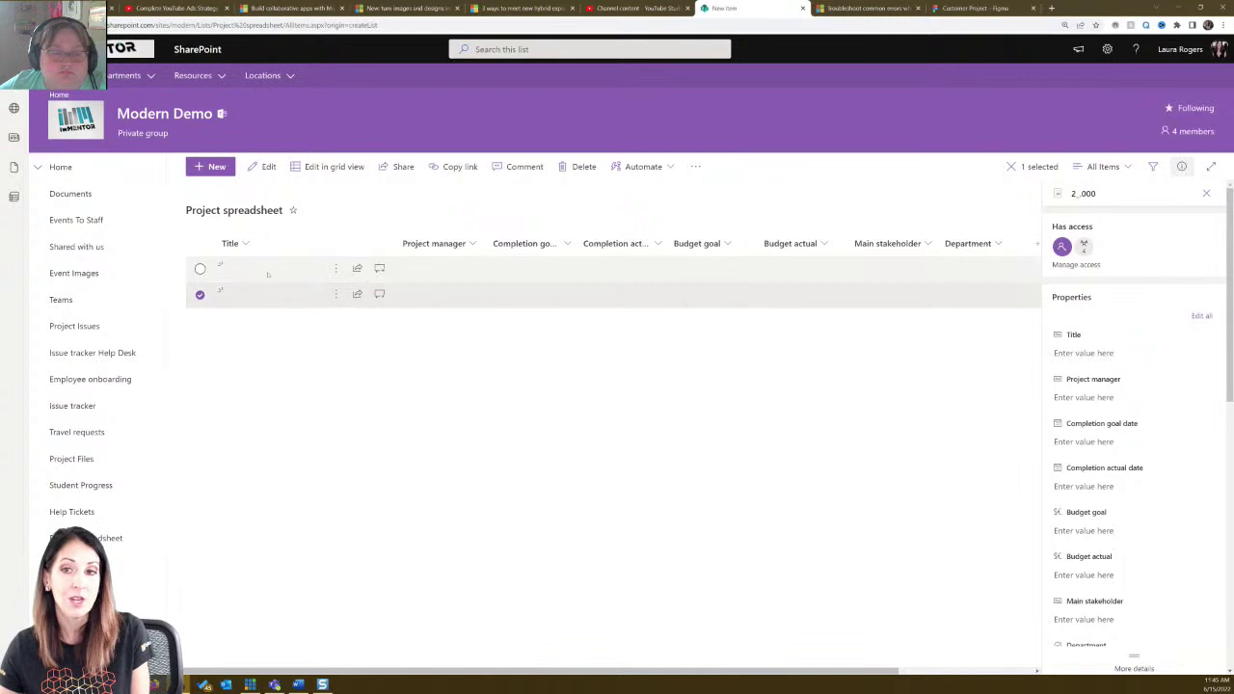
pyautogui.click(210, 166)
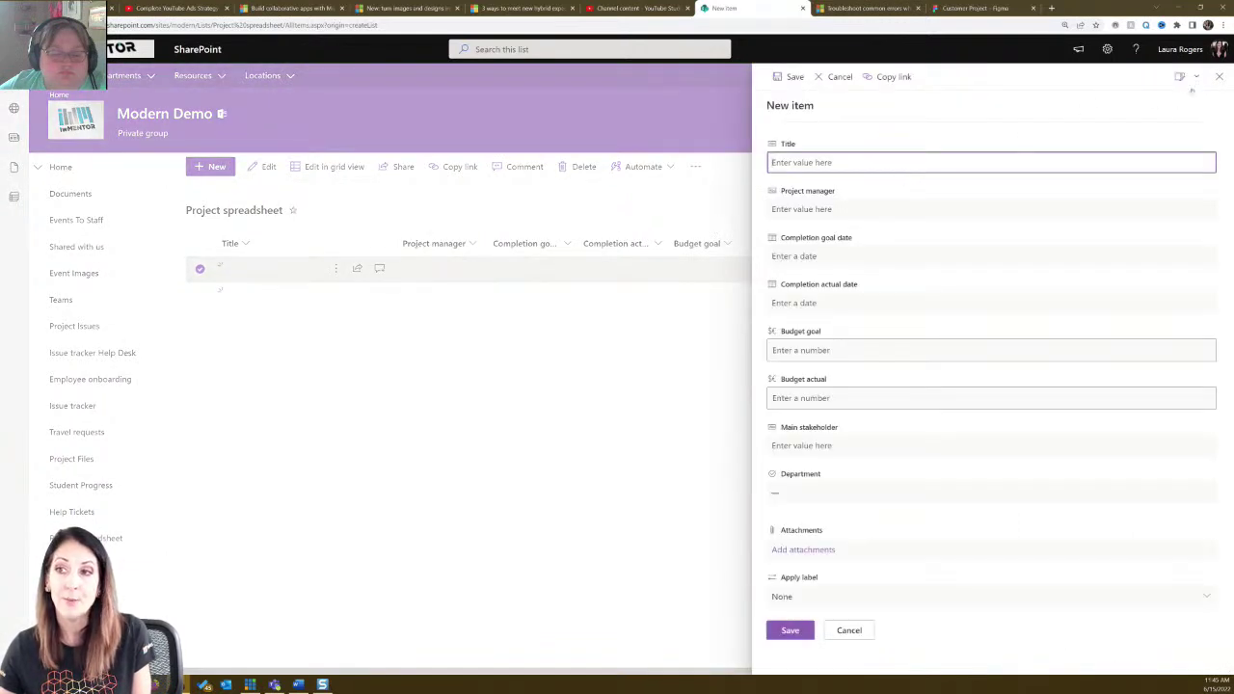
pyautogui.click(1219, 77)
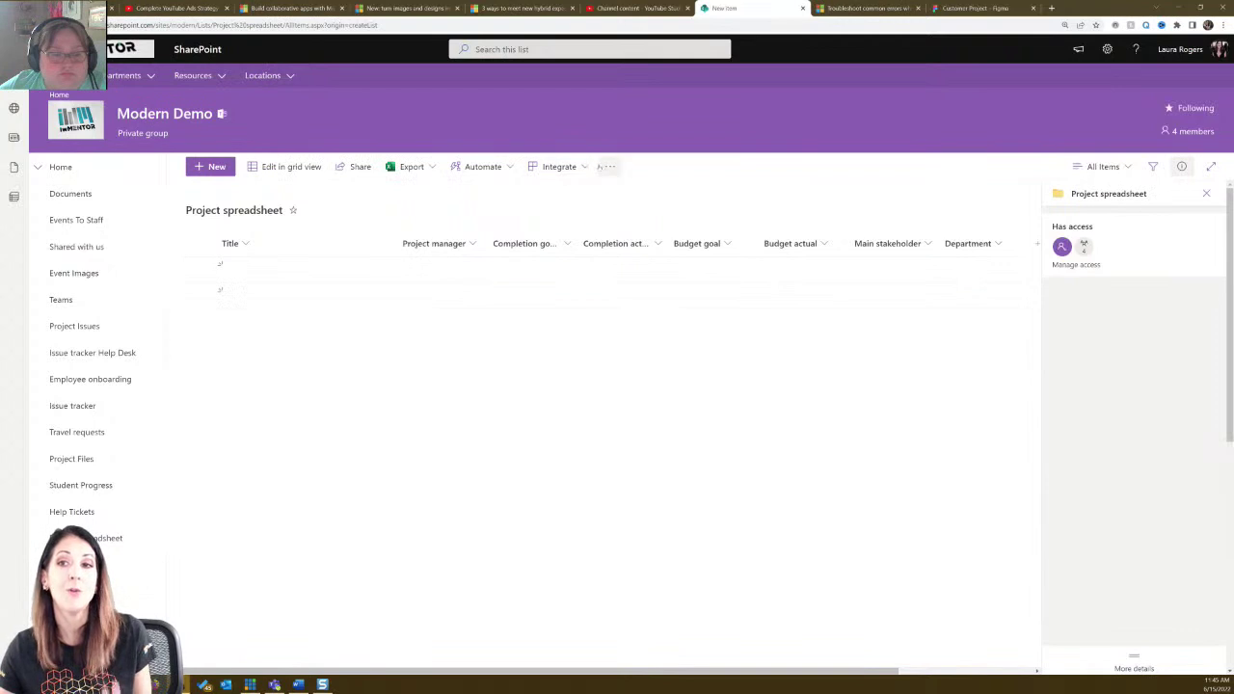
pyautogui.click(582, 167)
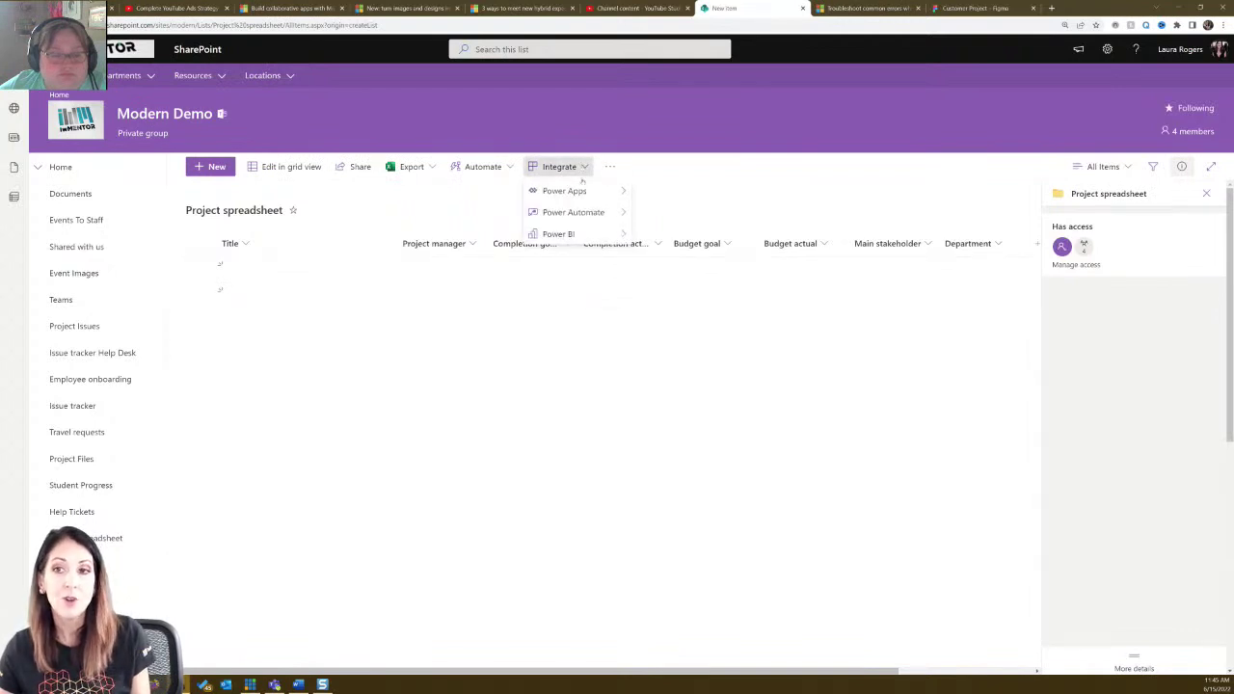
# Launch Power Apps Customize forms for the Project spreadsheet list.
pyautogui.moveTo(578, 192)
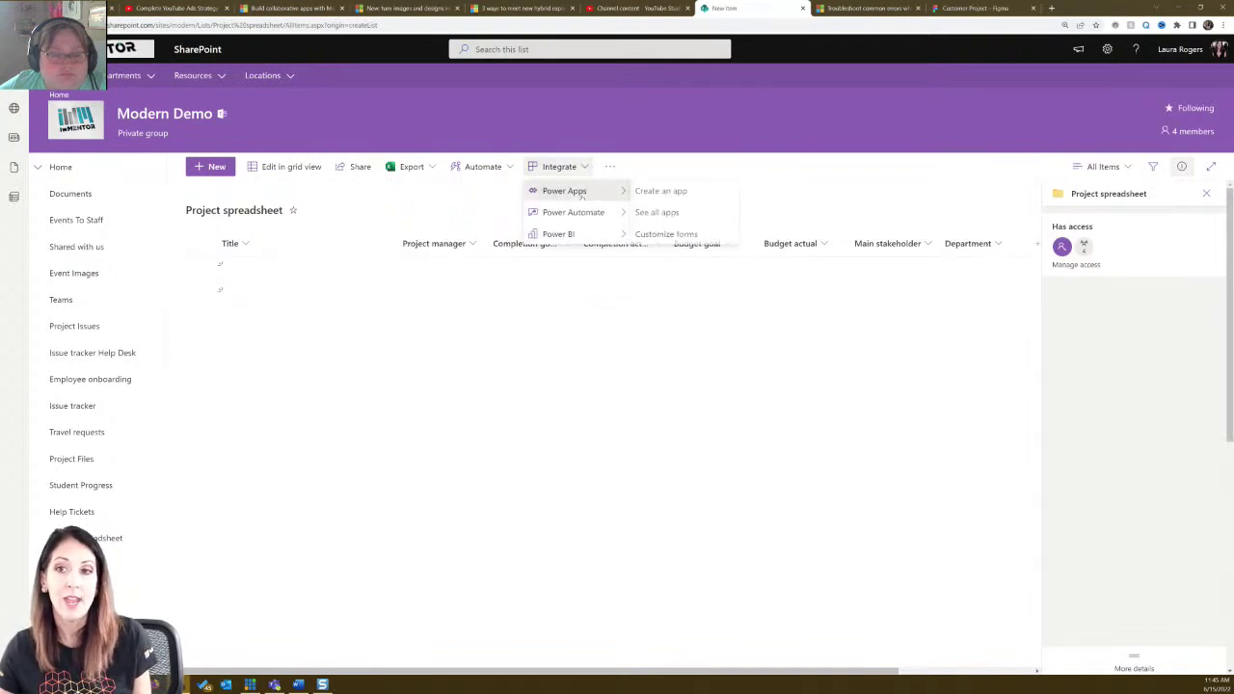
pyautogui.click(666, 232)
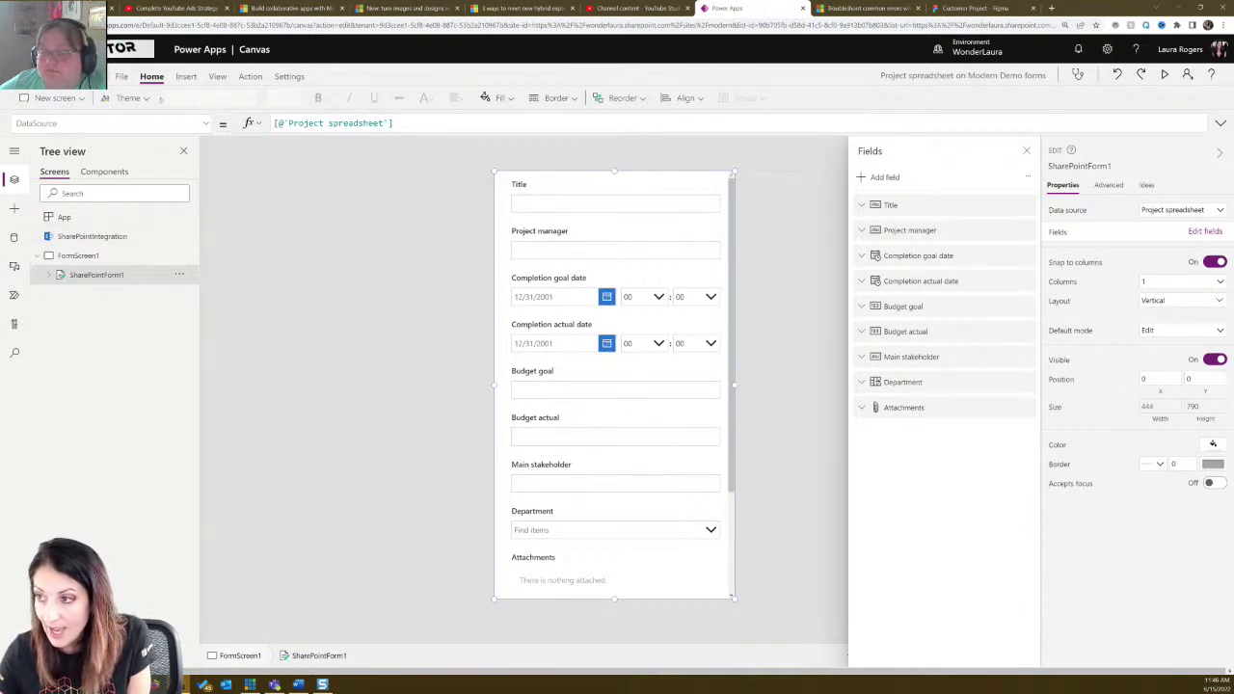
# Apply the Lavender theme and set the Completion goal date text to size 14.
pyautogui.click(130, 97)
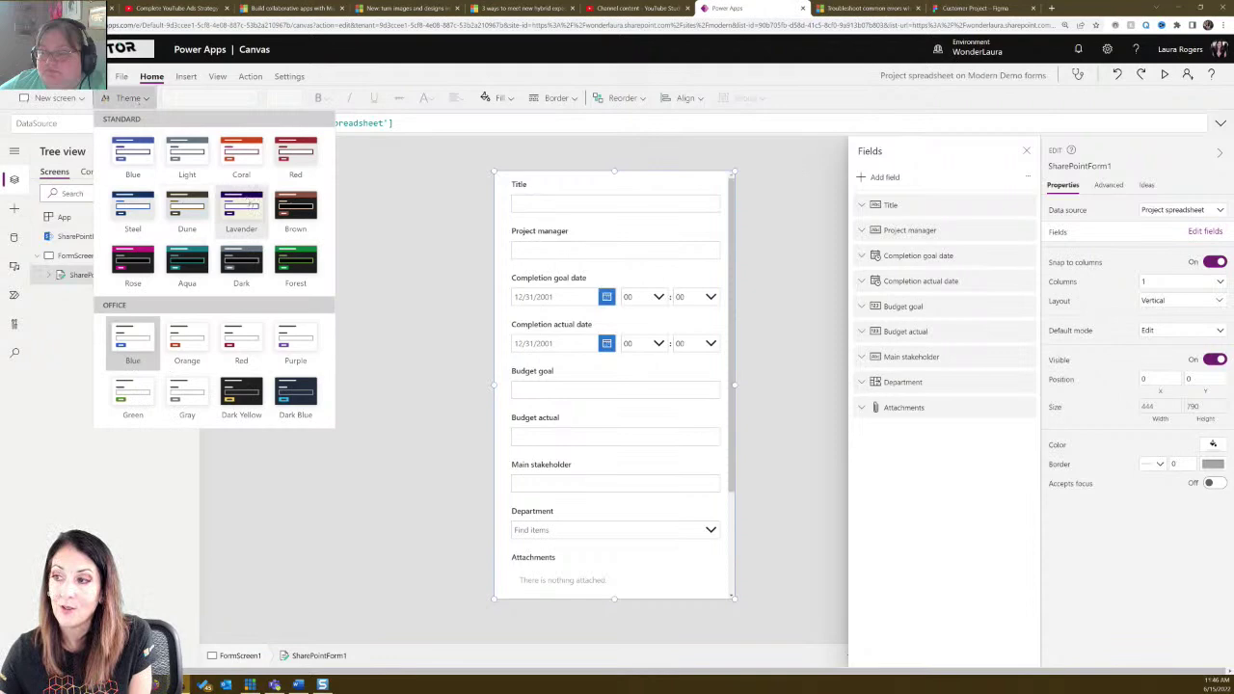
pyautogui.click(241, 207)
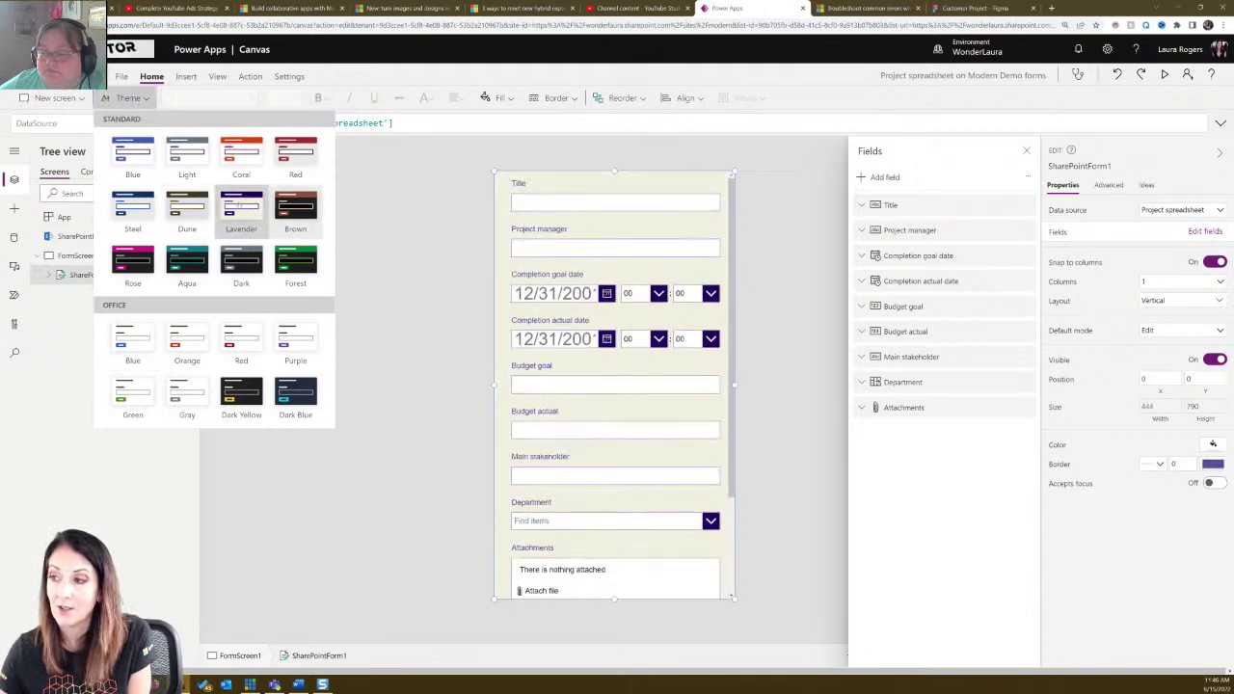
pyautogui.click(565, 299)
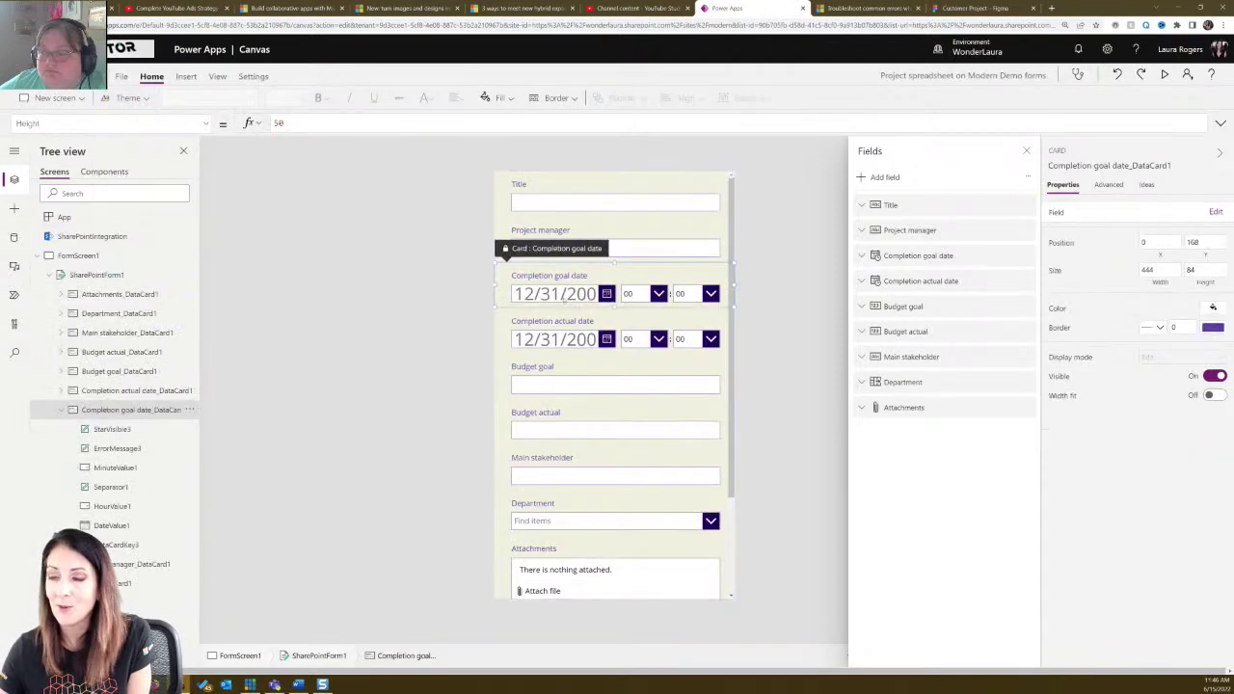
pyautogui.click(566, 299)
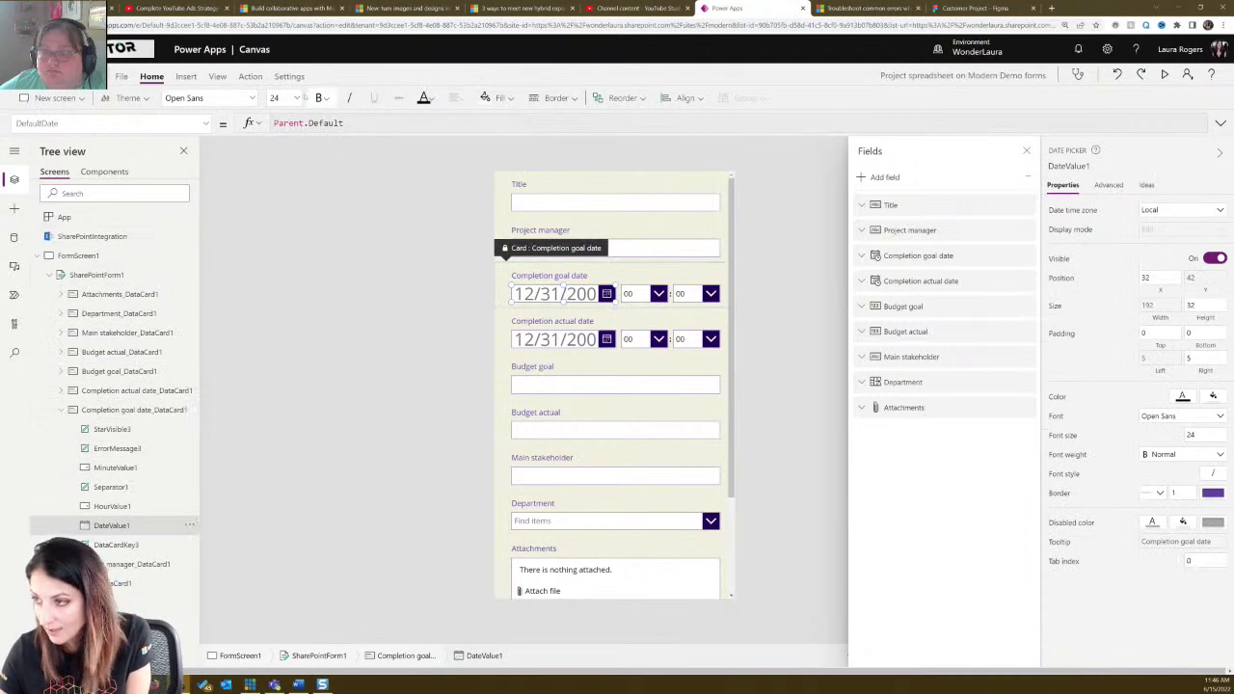
pyautogui.click(294, 98)
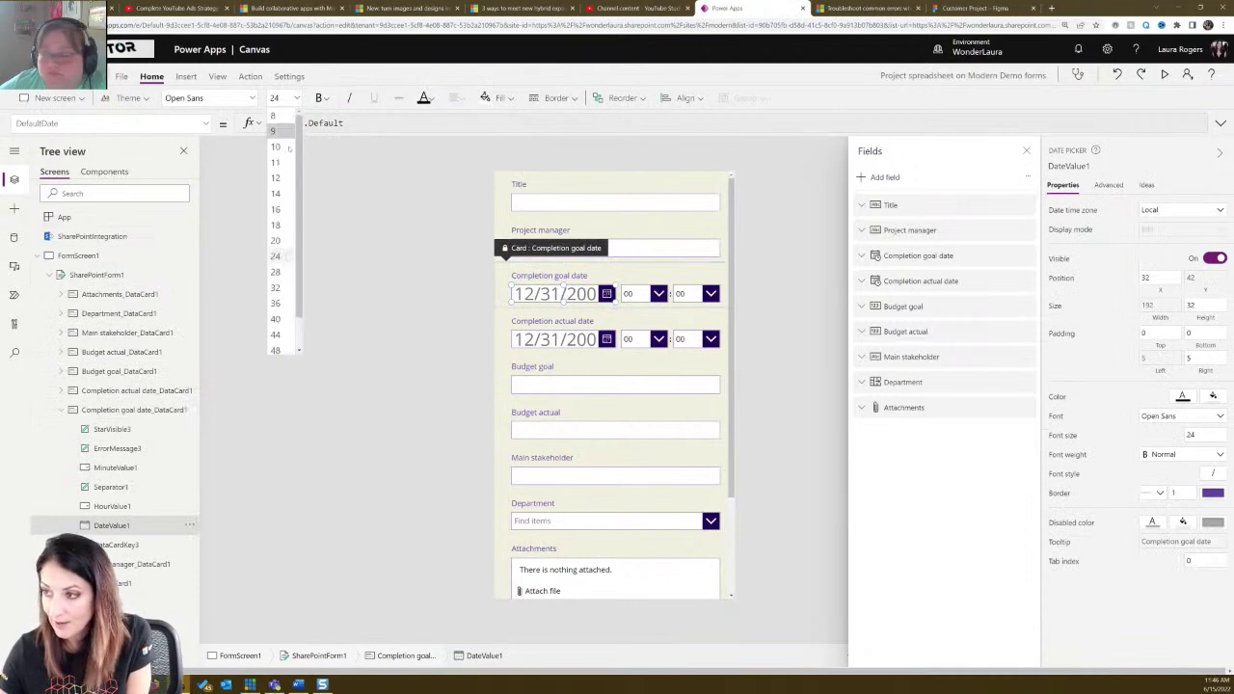
pyautogui.click(276, 194)
# Set the Completion actual date text to size 14, then save and publish the form.
pyautogui.click(555, 339)
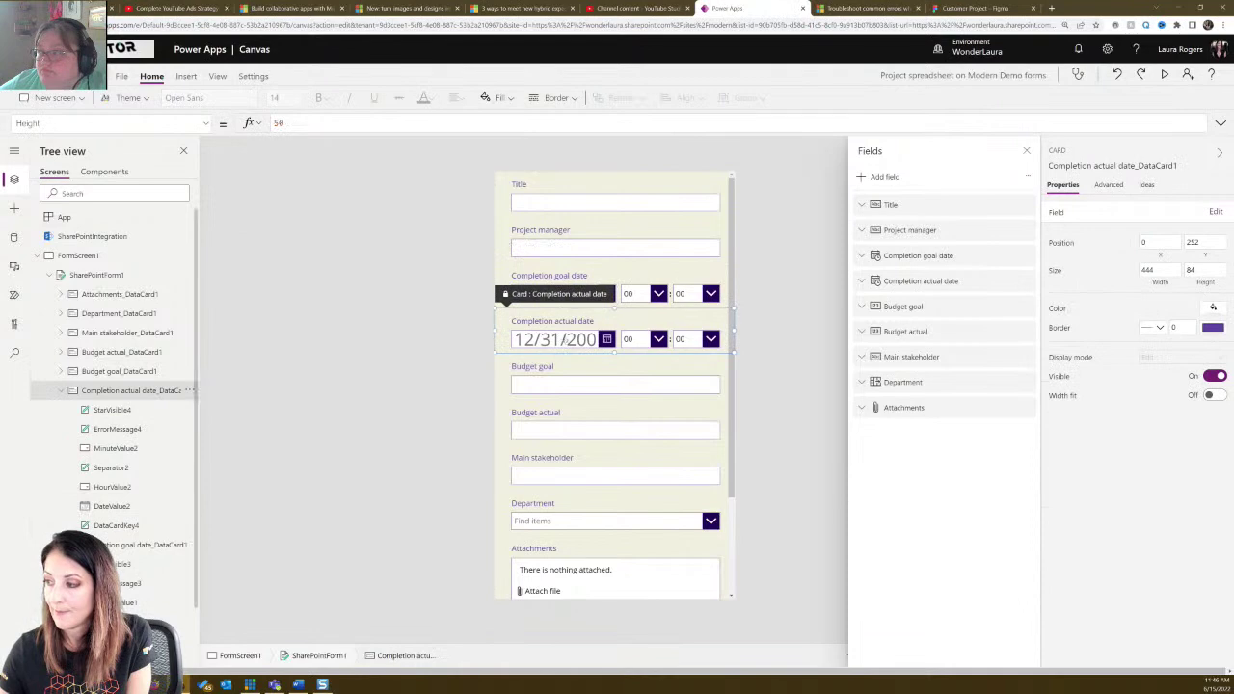
pyautogui.click(556, 340)
pyautogui.click(297, 97)
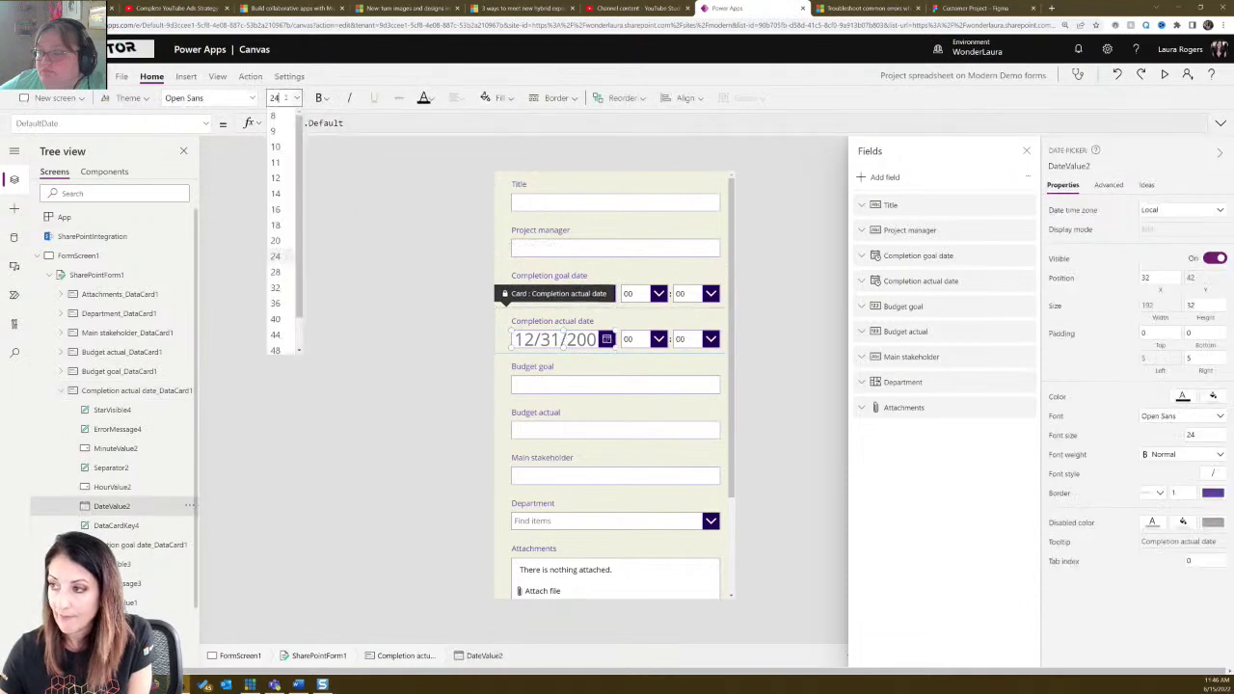
pyautogui.click(279, 194)
pyautogui.click(768, 311)
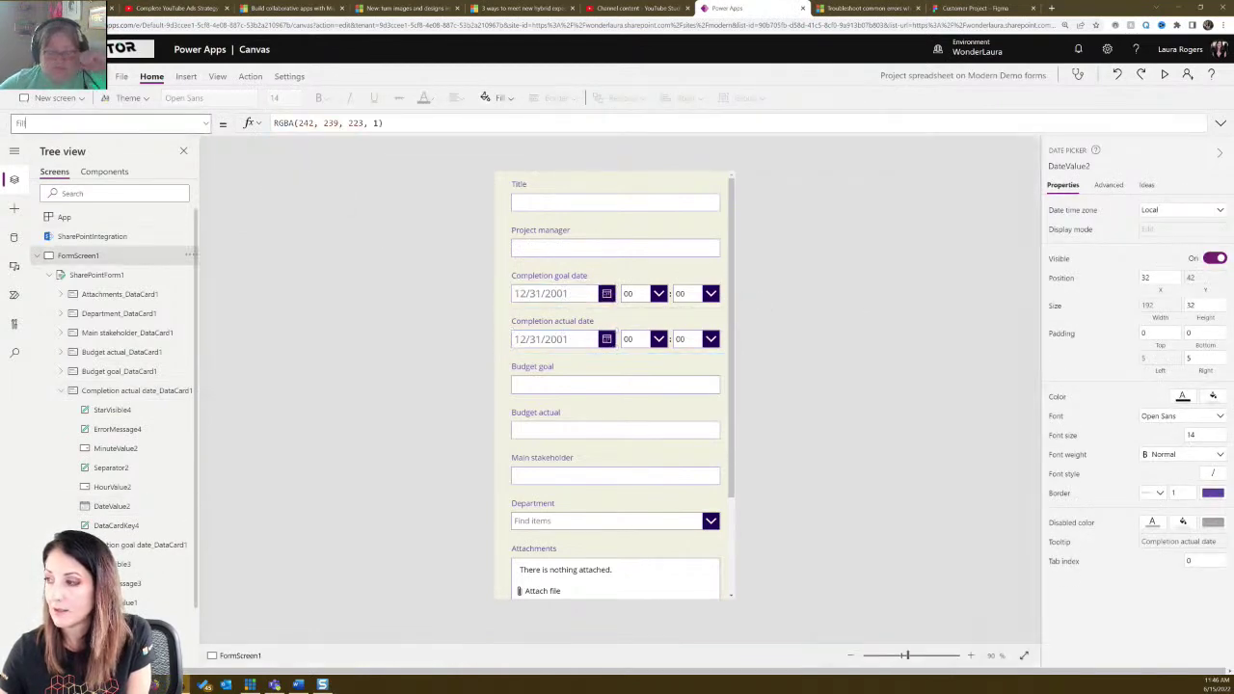
pyautogui.hotkey('ctrl', 's')
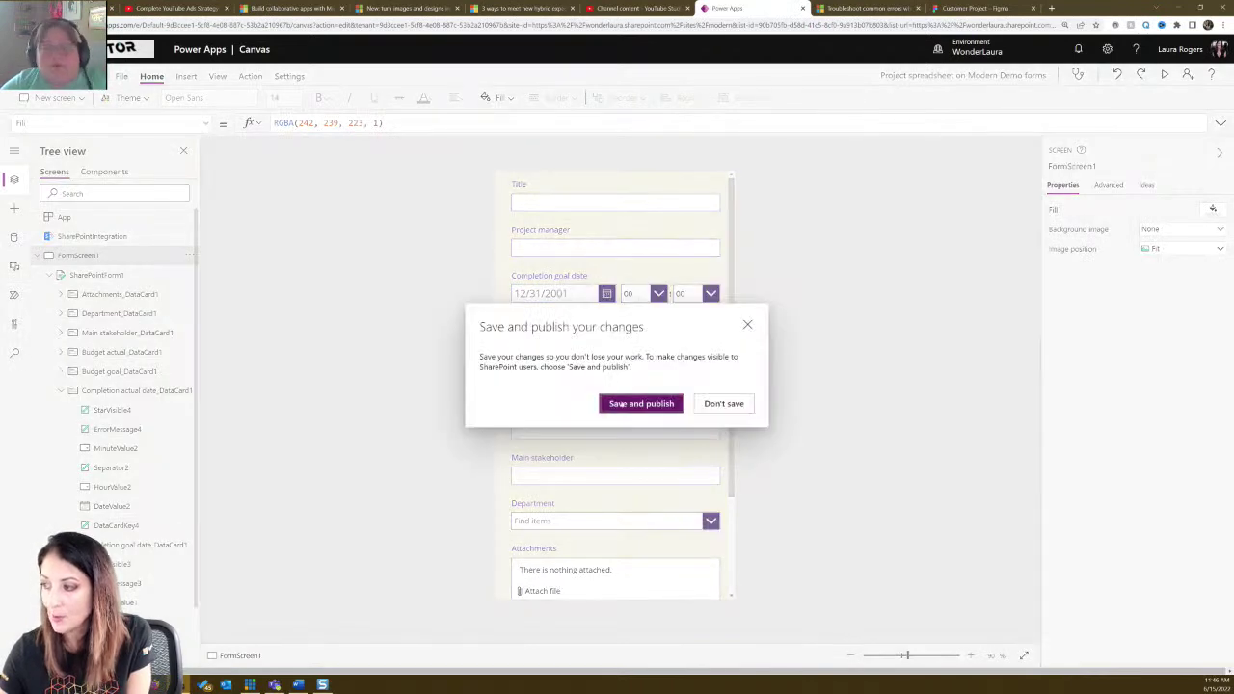
pyautogui.press('Return')
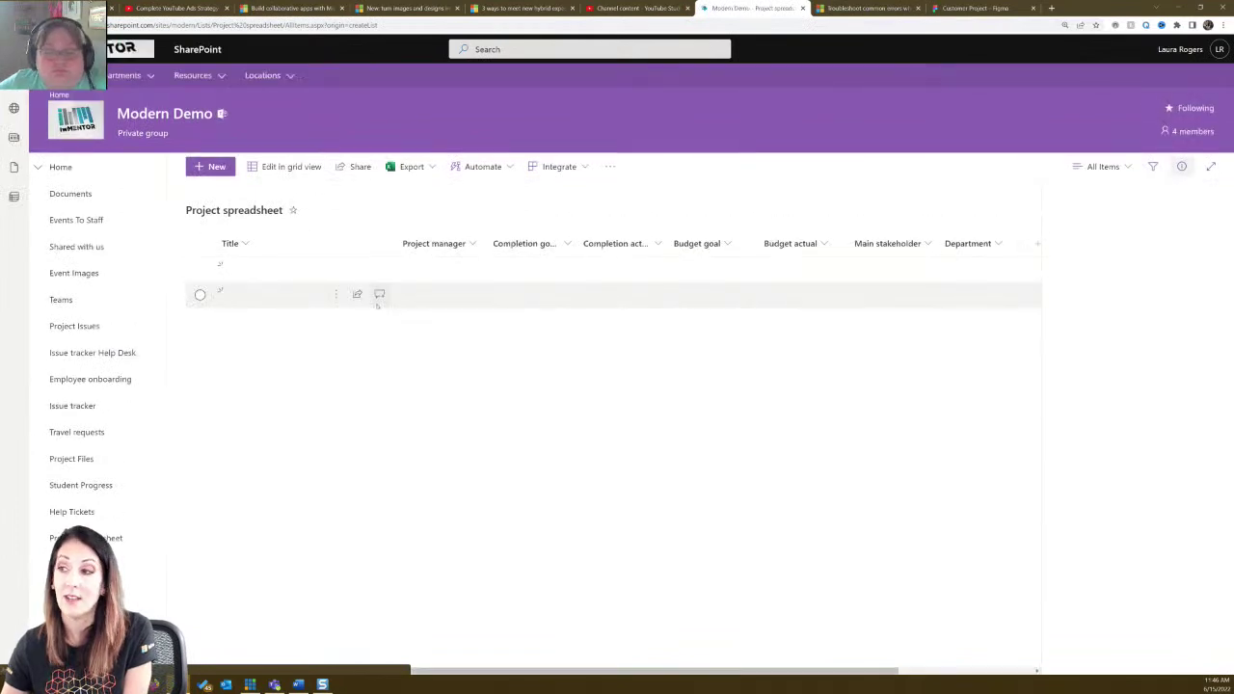
# Start a new list item titled 'Teset Project' and enter the project manager's name.
pyautogui.click(210, 166)
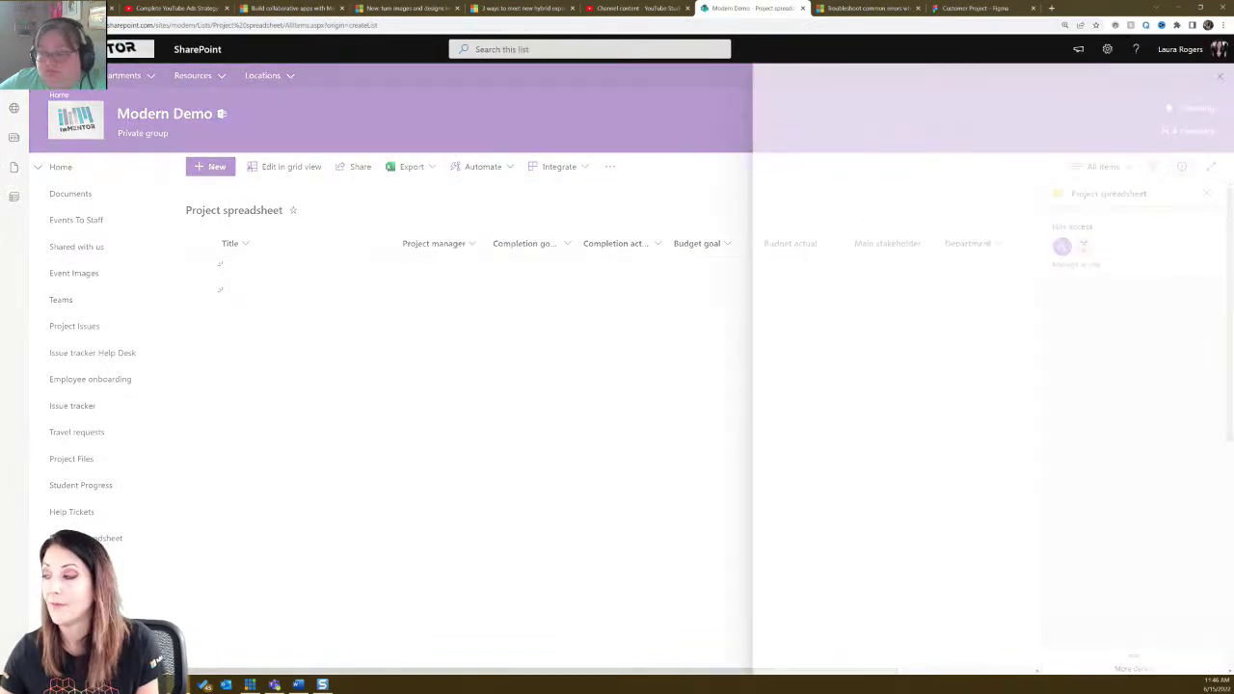
pyautogui.click(1220, 78)
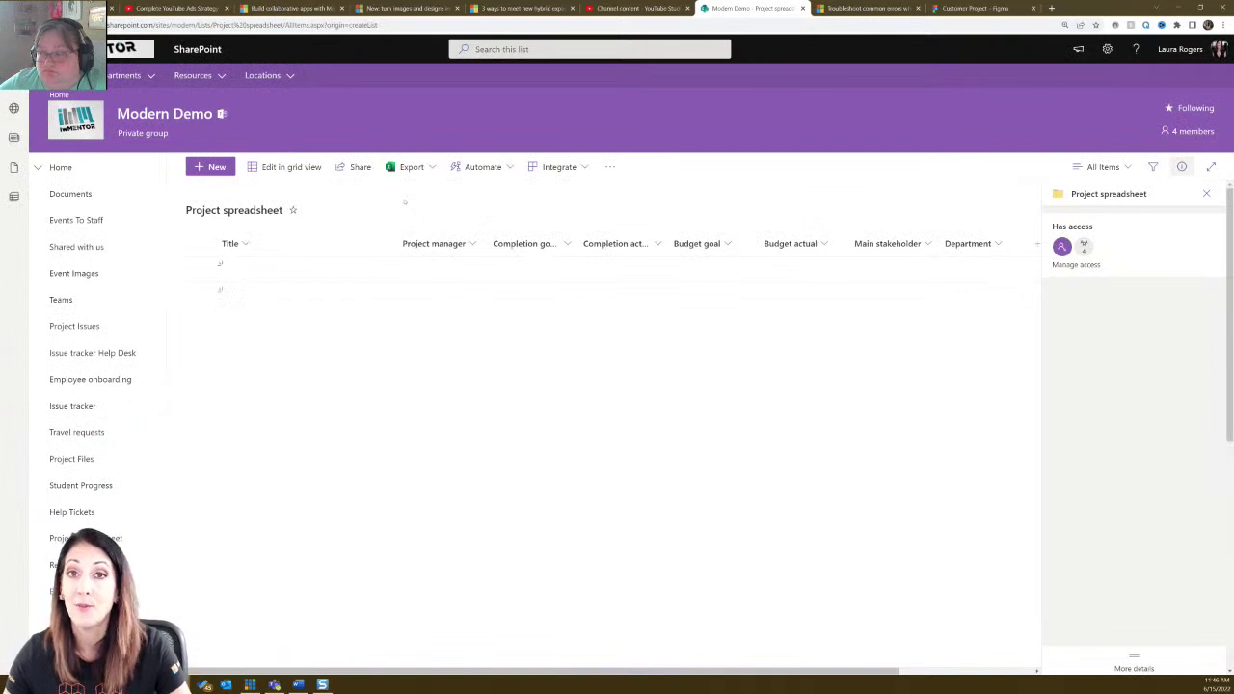
pyautogui.click(210, 166)
pyautogui.click(1027, 132)
pyautogui.write('Teset Project')
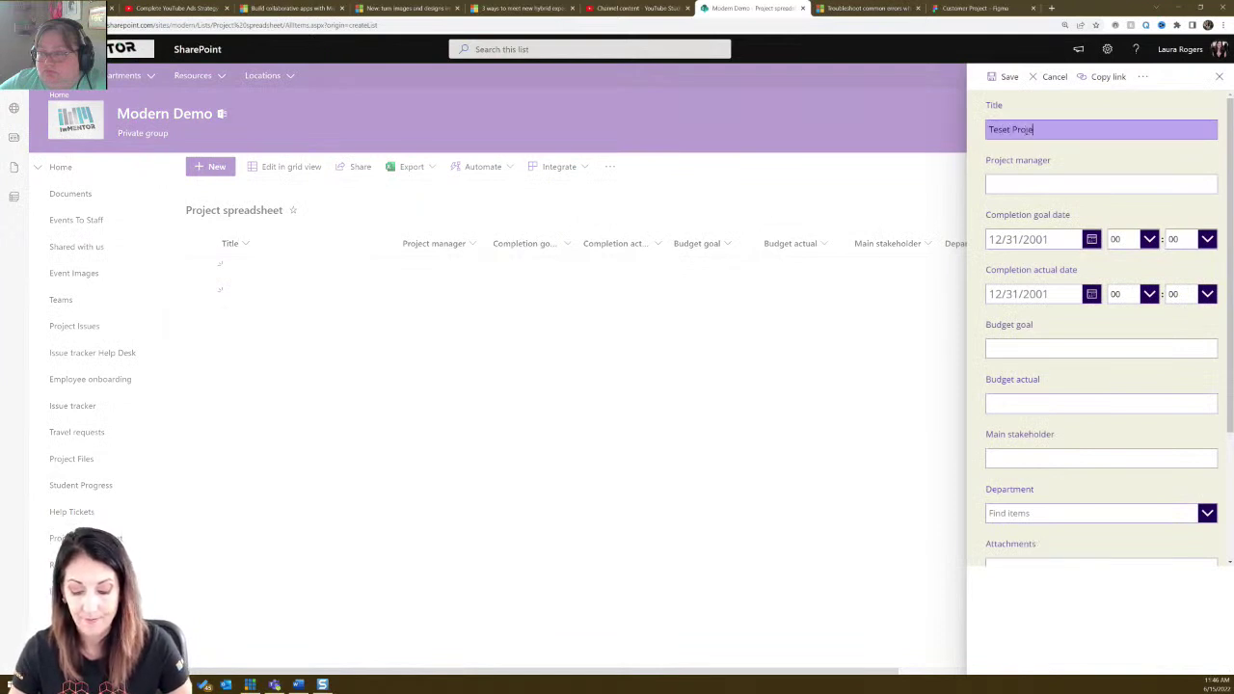
pyautogui.click(1054, 188)
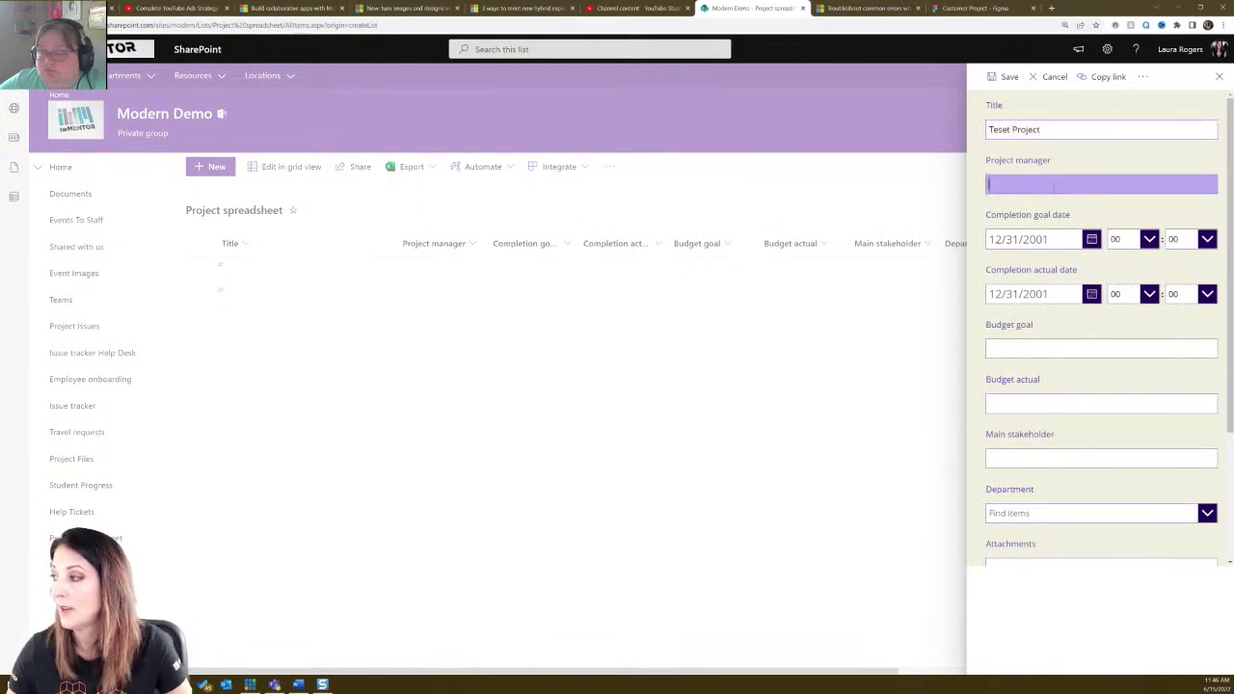
pyautogui.write('Bob')
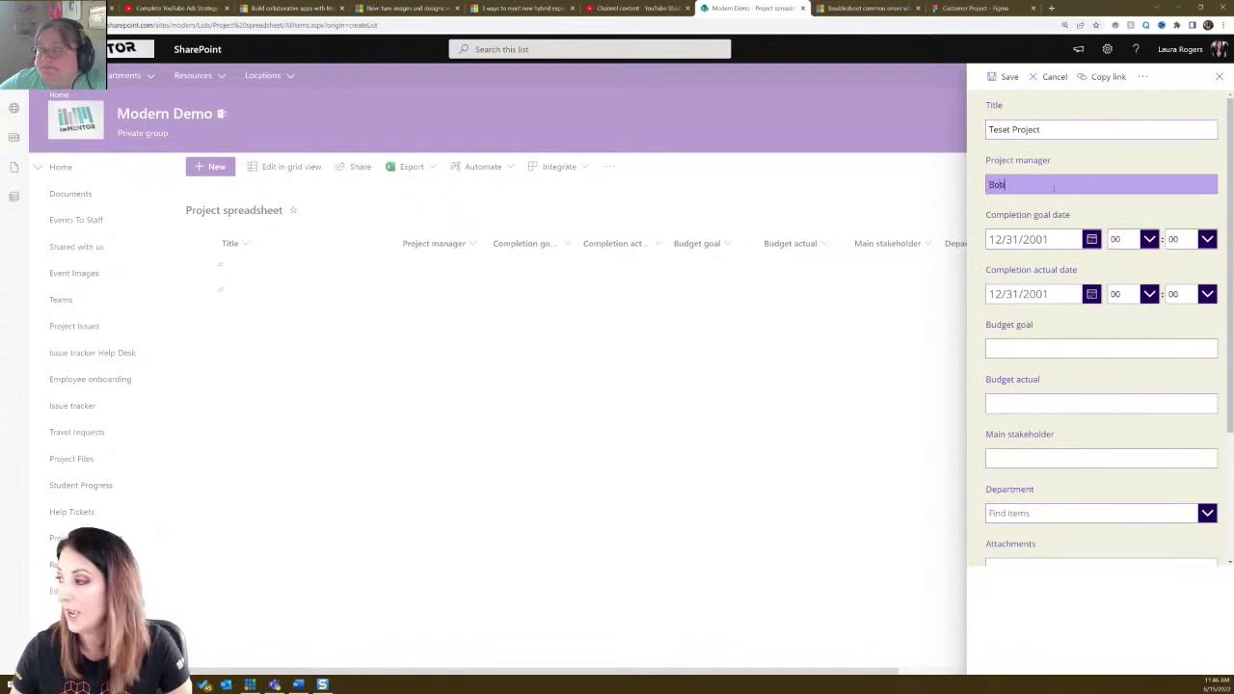
# Set the completion goal date to 6/22/2022 and the completion actual date to 6/16/2022.
pyautogui.click(1092, 240)
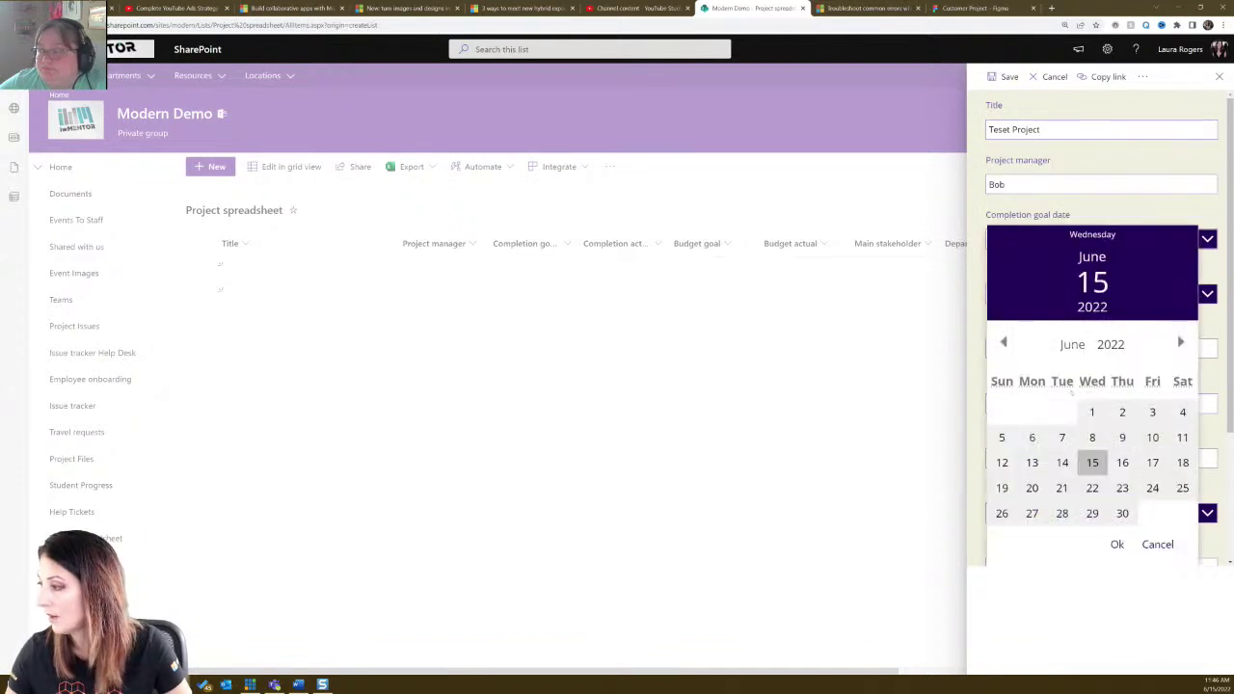
pyautogui.click(1093, 488)
pyautogui.click(1117, 545)
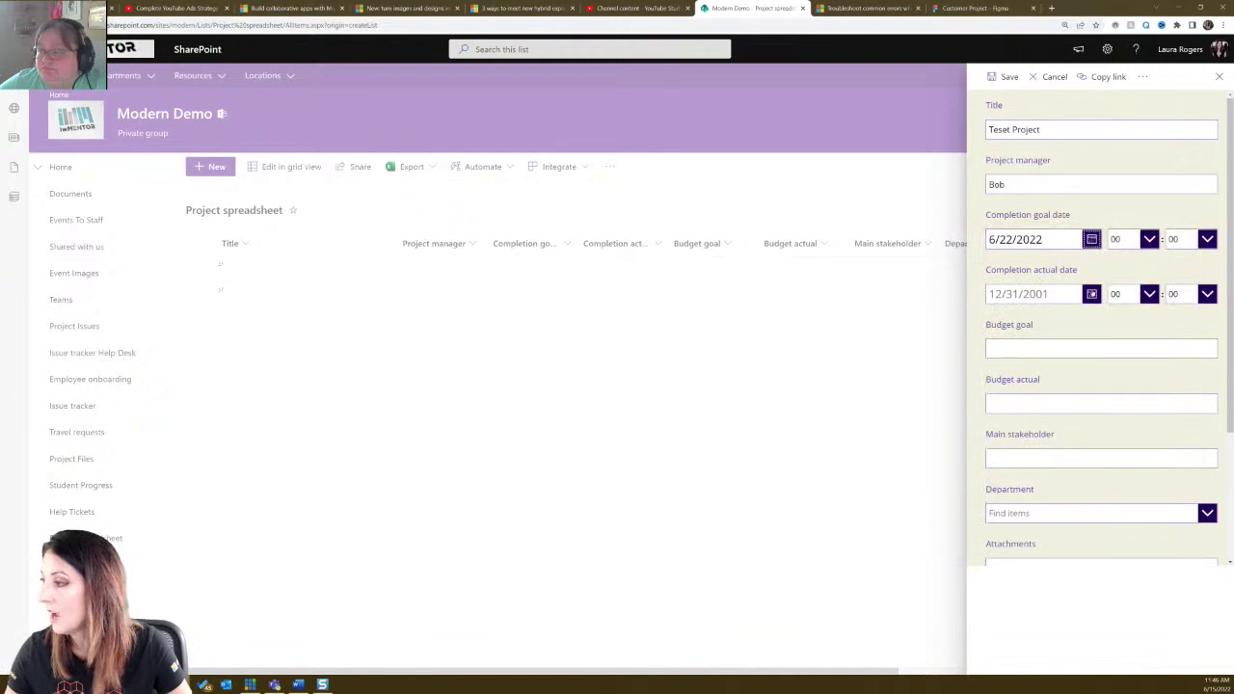
pyautogui.click(1095, 291)
pyautogui.click(1123, 462)
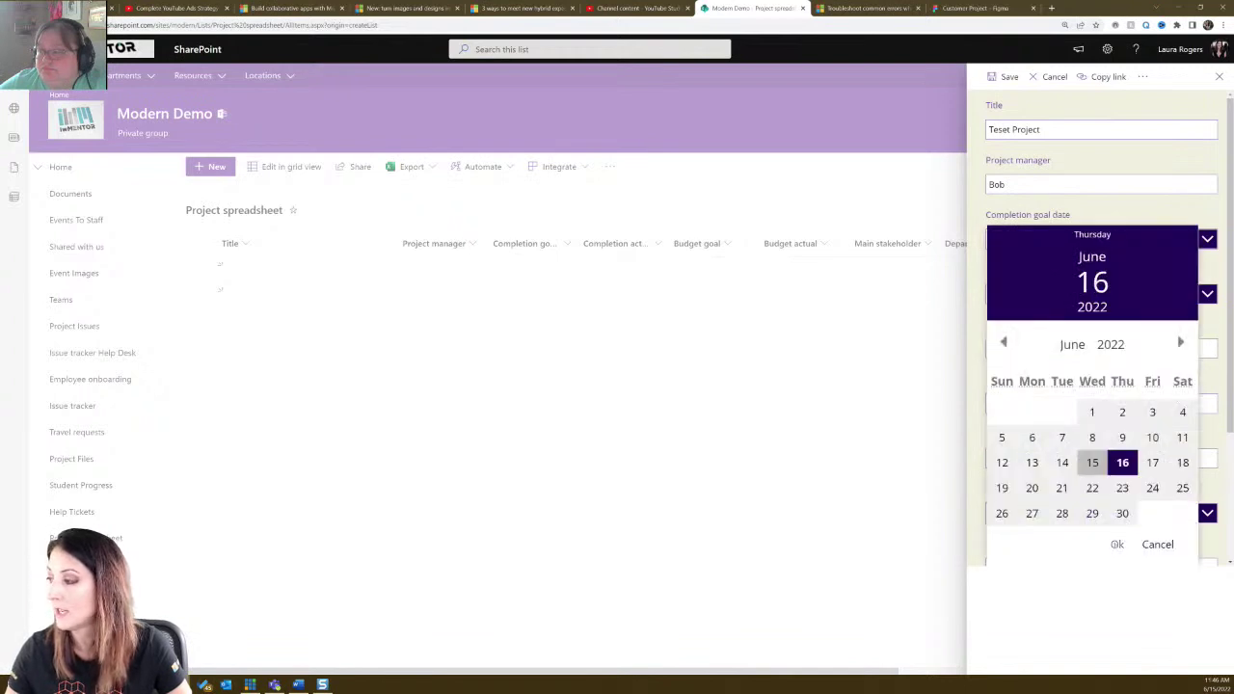
pyautogui.click(1116, 545)
# Enter budget goal 89, budget actual 700 and the main stakeholder's name, then save.
pyautogui.click(1038, 351)
pyautogui.write('89')
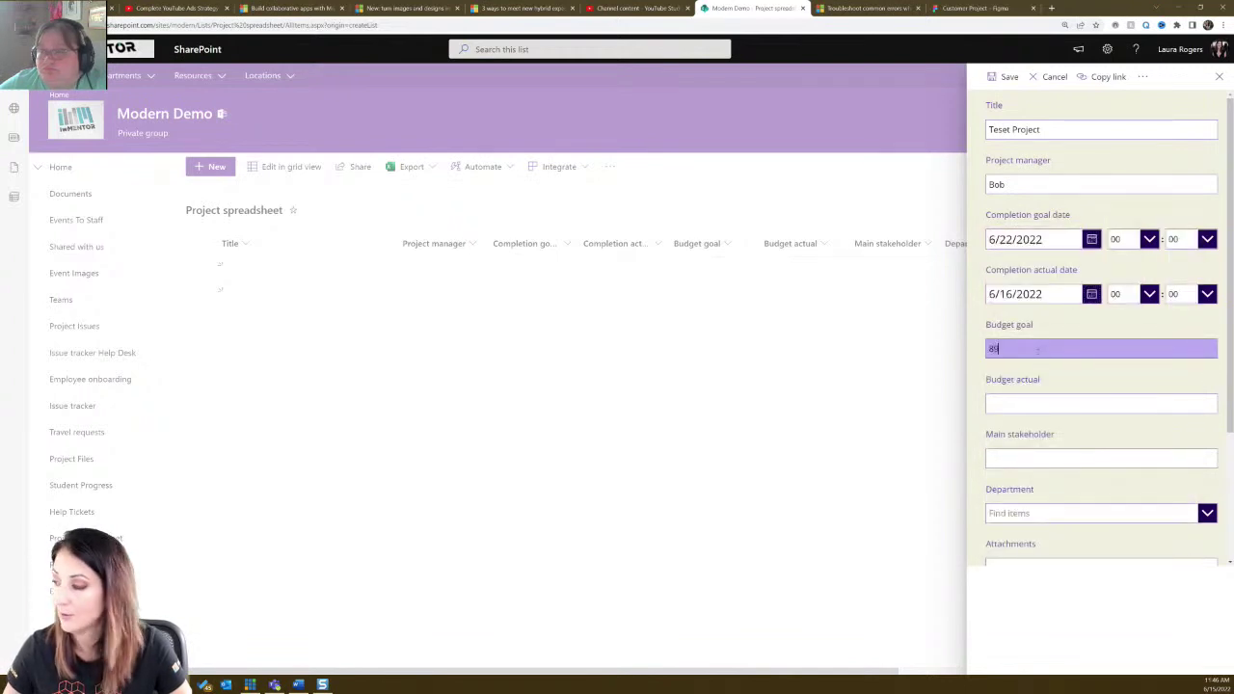
pyautogui.click(1043, 399)
pyautogui.write('700')
pyautogui.click(1027, 461)
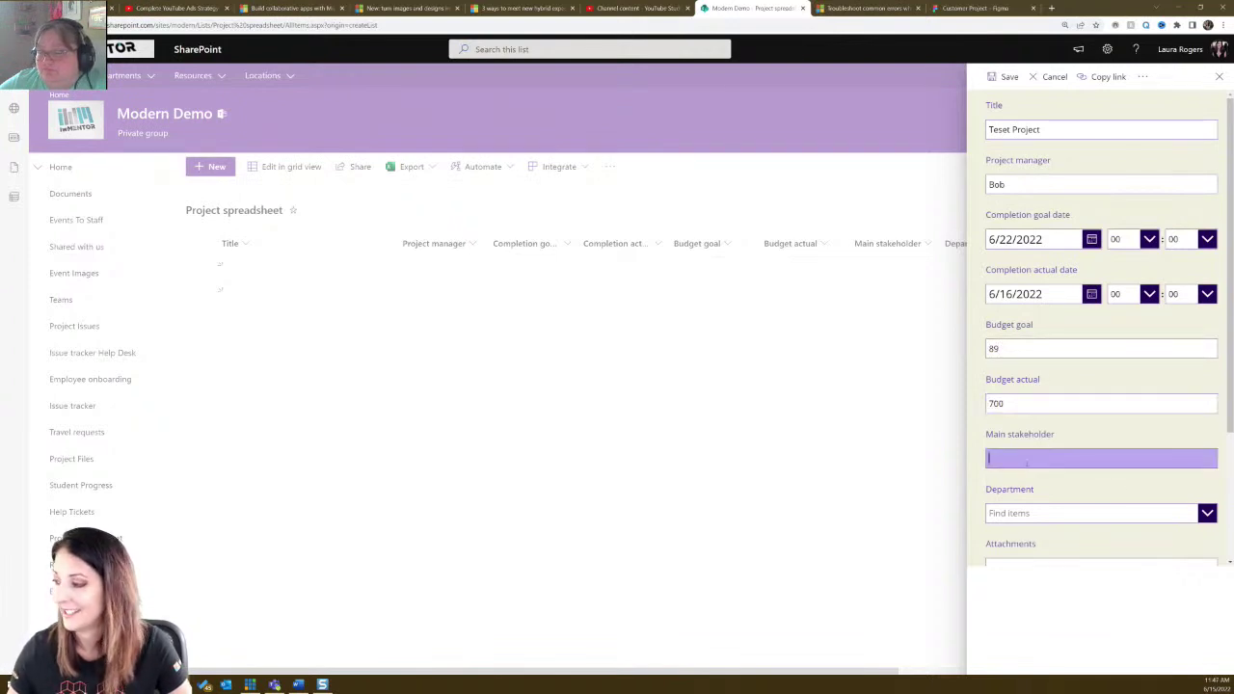
pyautogui.write('George')
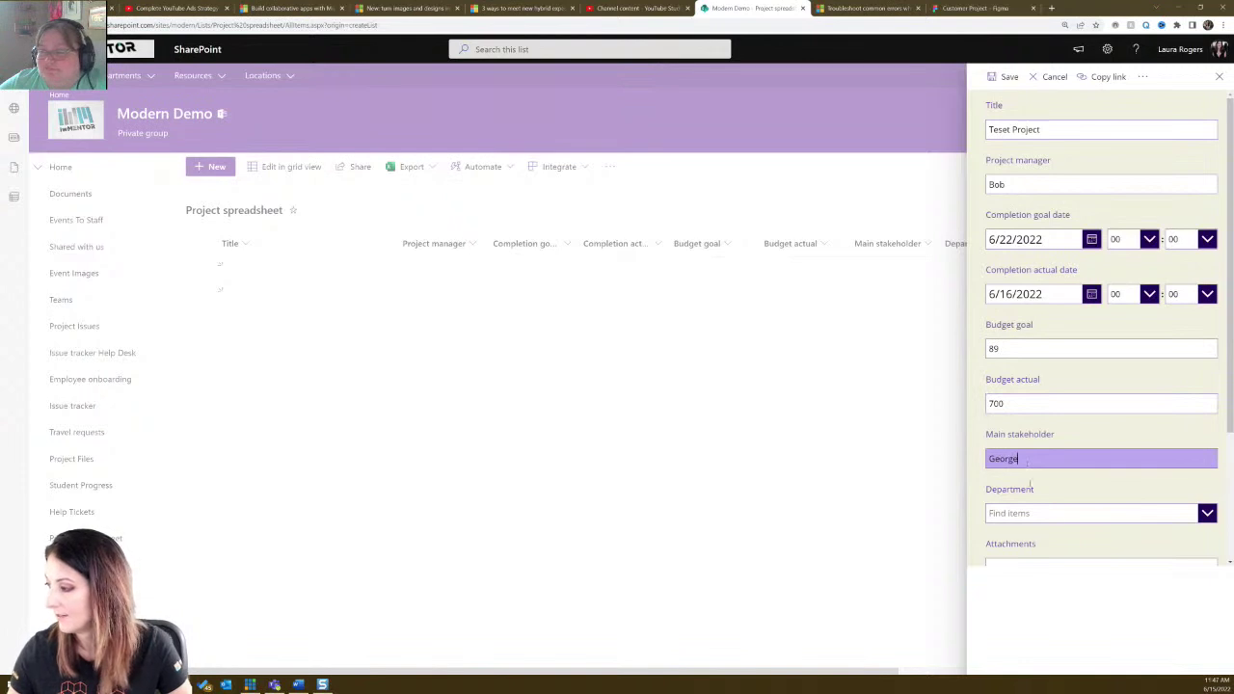
pyautogui.click(1204, 516)
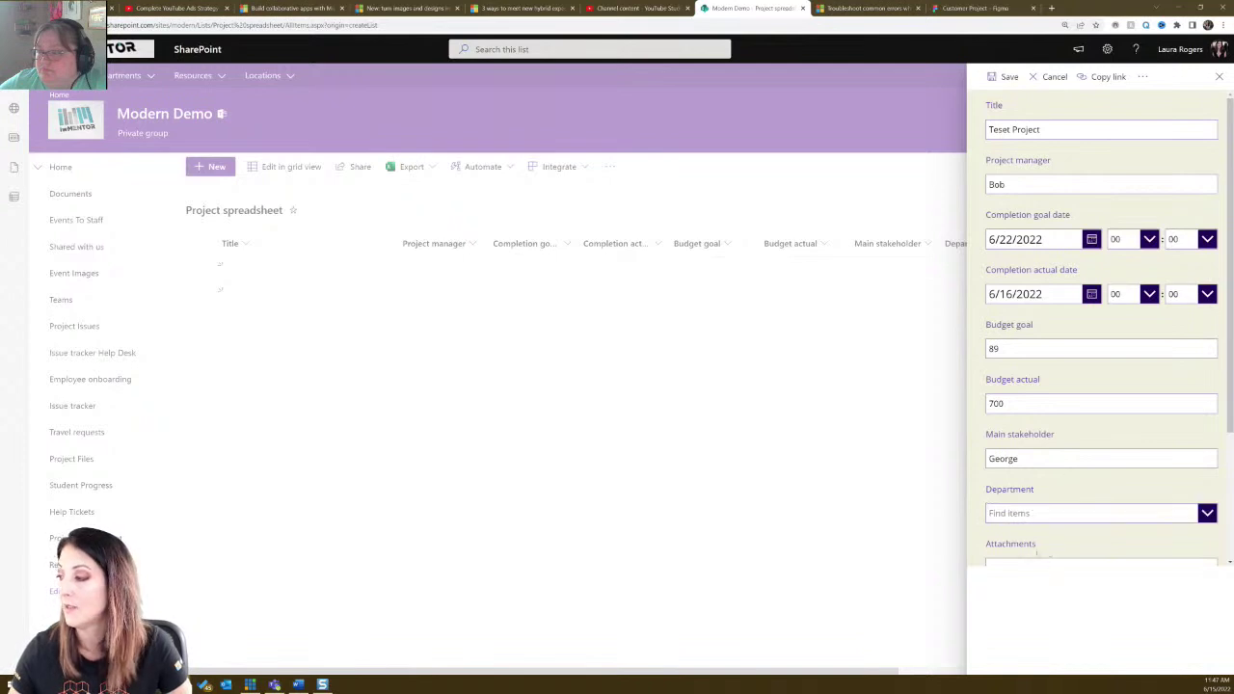
pyautogui.click(1006, 77)
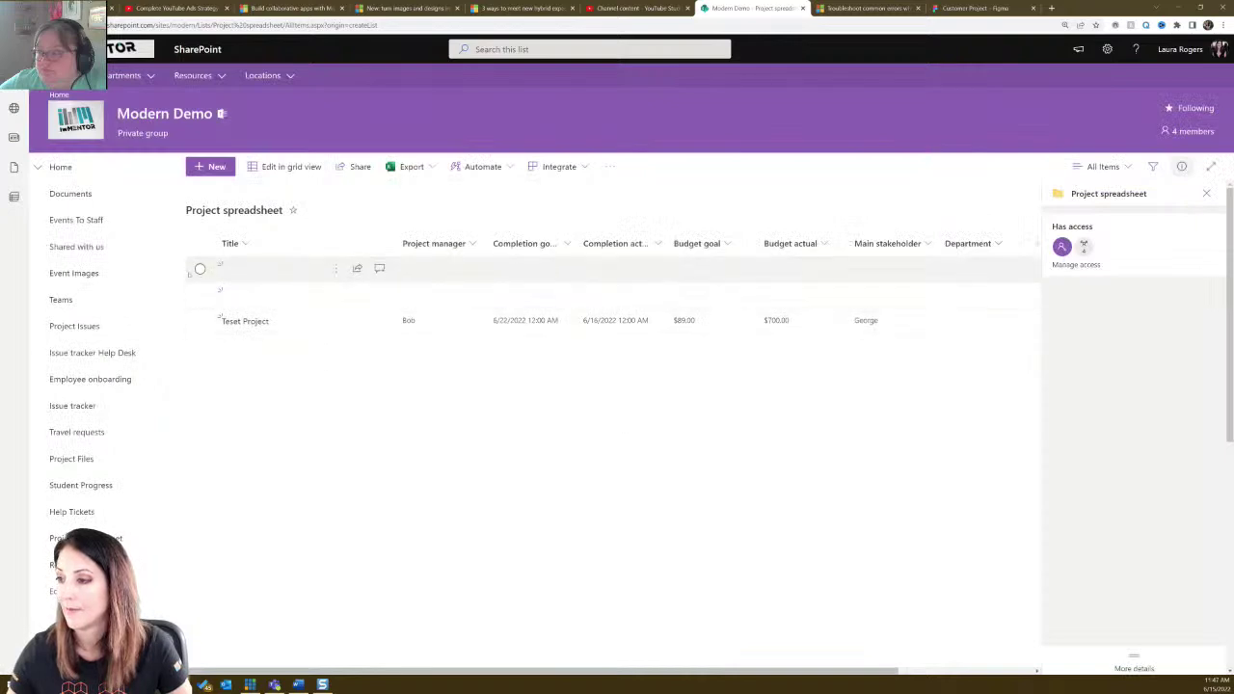
# Select both blank rows and delete them, confirming the deletion.
pyautogui.click(200, 268)
pyautogui.click(200, 294)
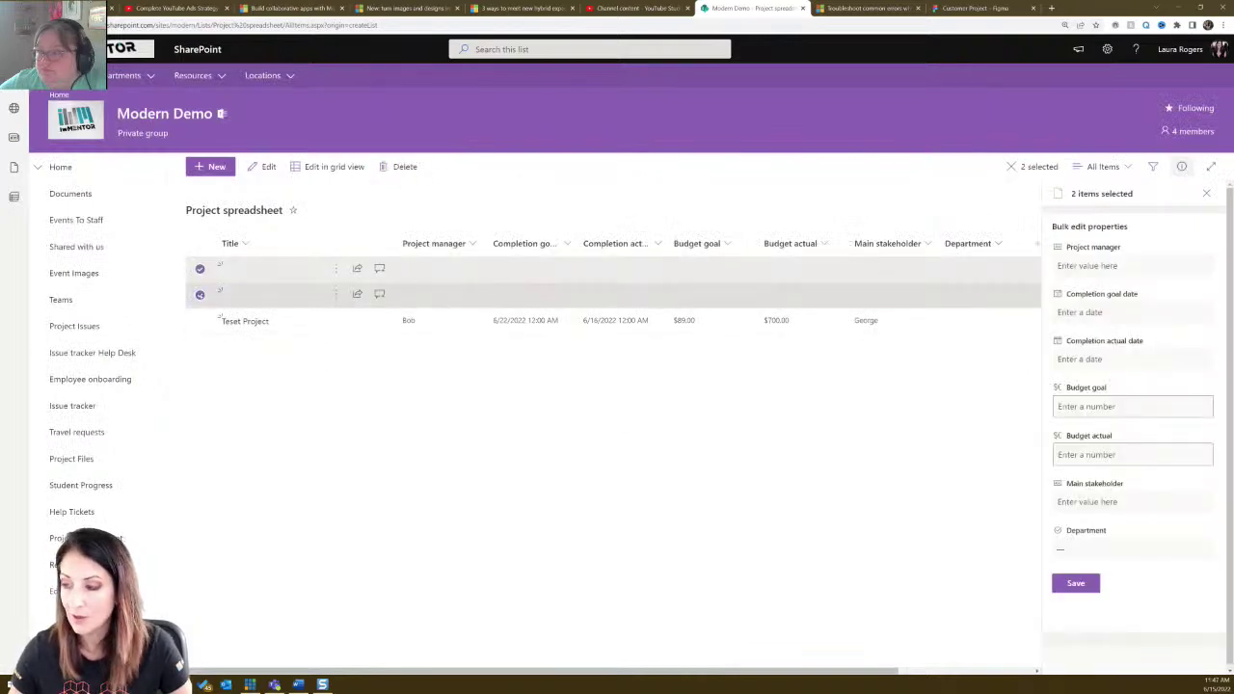
pyautogui.press('Delete')
pyautogui.click(653, 402)
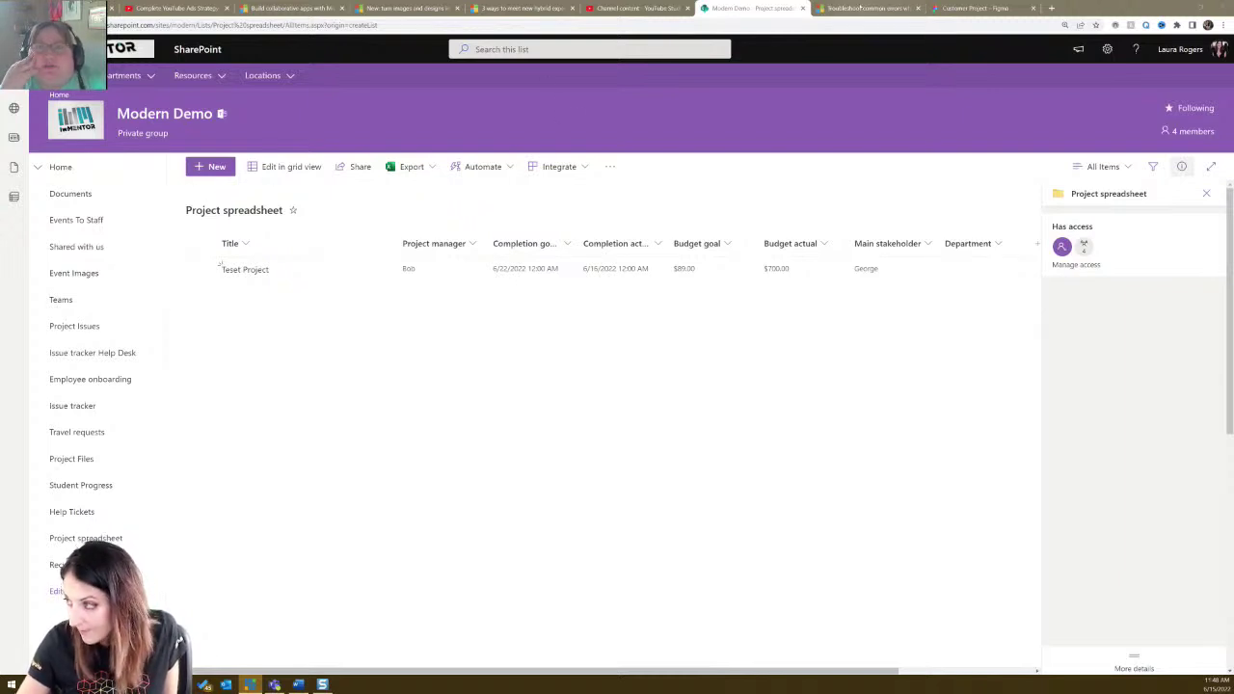
# Load web.powerapps.com in the troubleshooting article's tab.
pyautogui.click(868, 8)
pyautogui.click(855, 24)
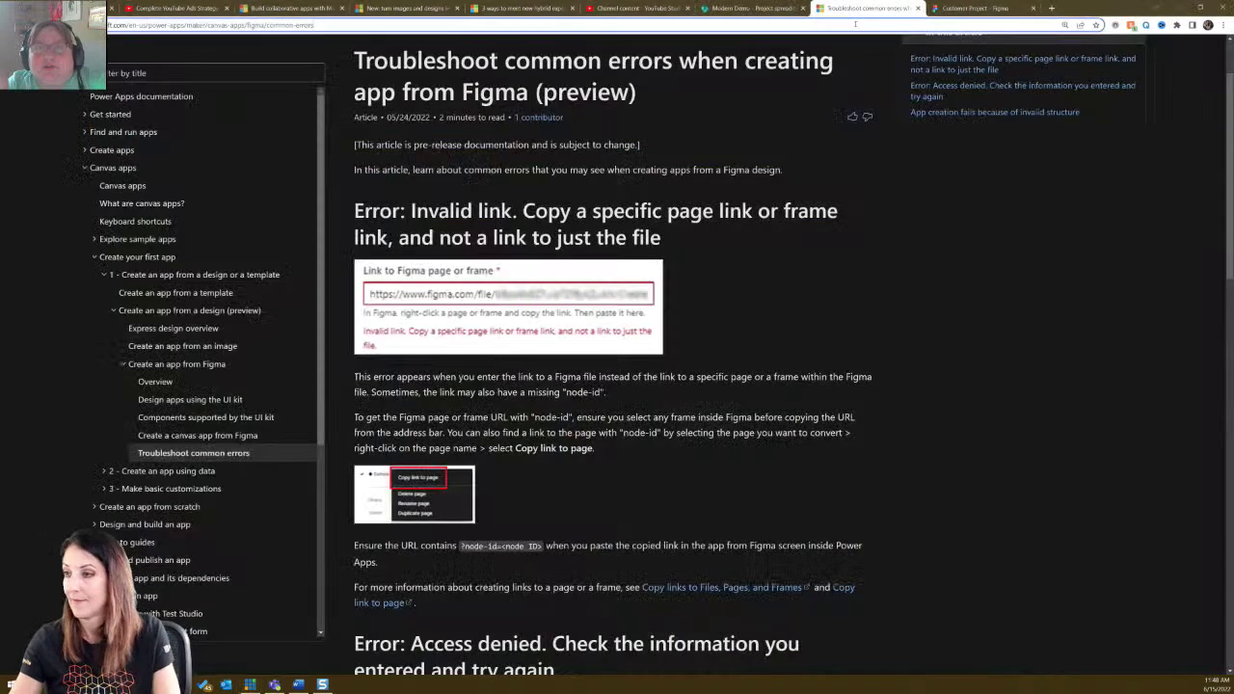
pyautogui.write('web')
pyautogui.press('Return')
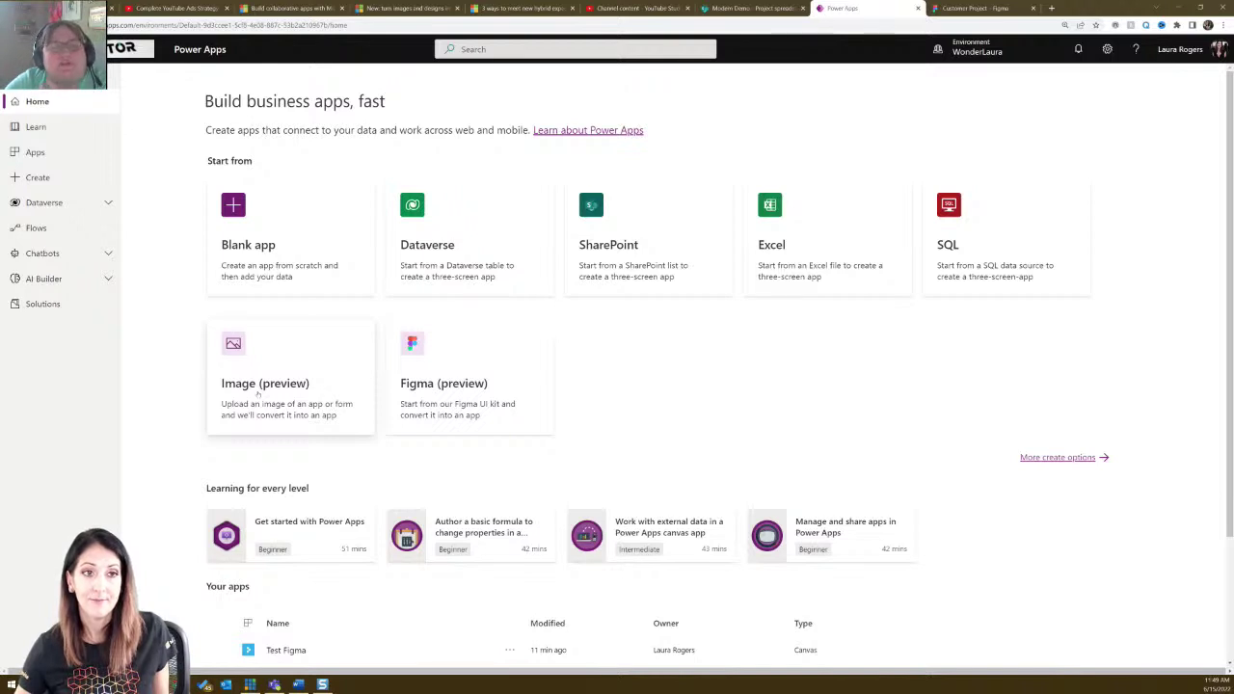
# Choose the Image (preview) start option to view its guidelines, then return to the Project list.
pyautogui.click(258, 393)
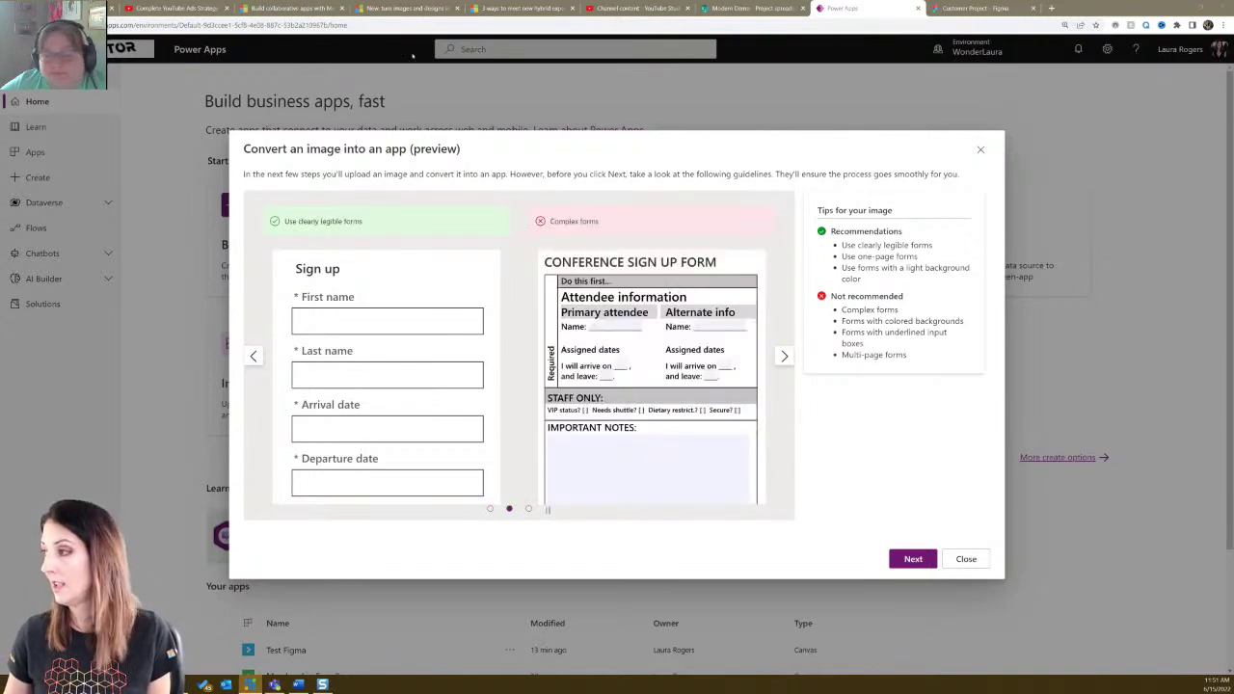
pyautogui.click(746, 13)
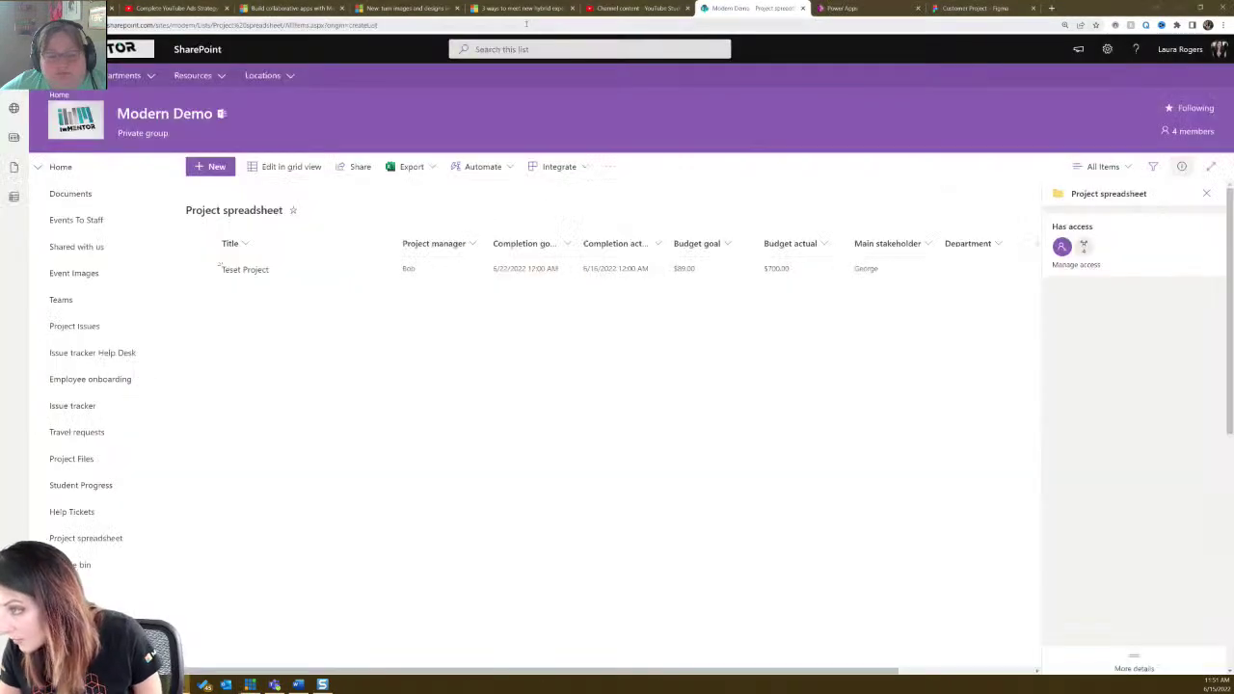
# Navigate to the Test Space page by picking its address-bar suggestion.
pyautogui.click(526, 23)
pyautogui.write('ju')
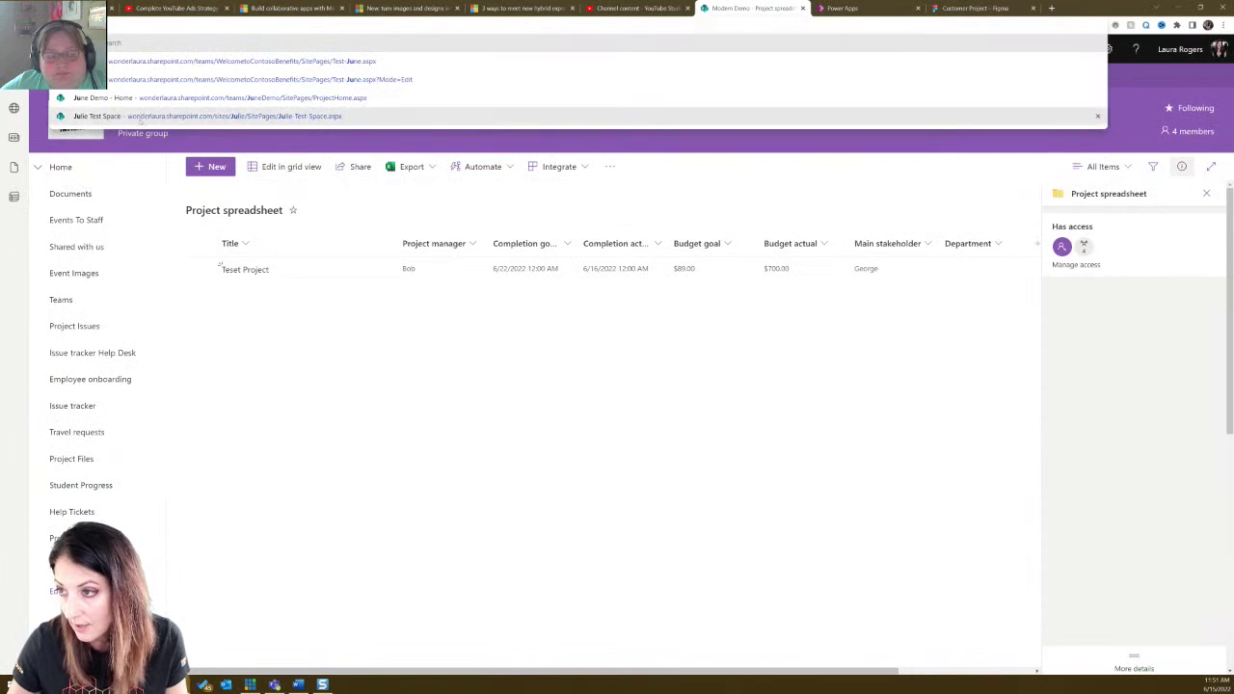
pyautogui.click(415, 116)
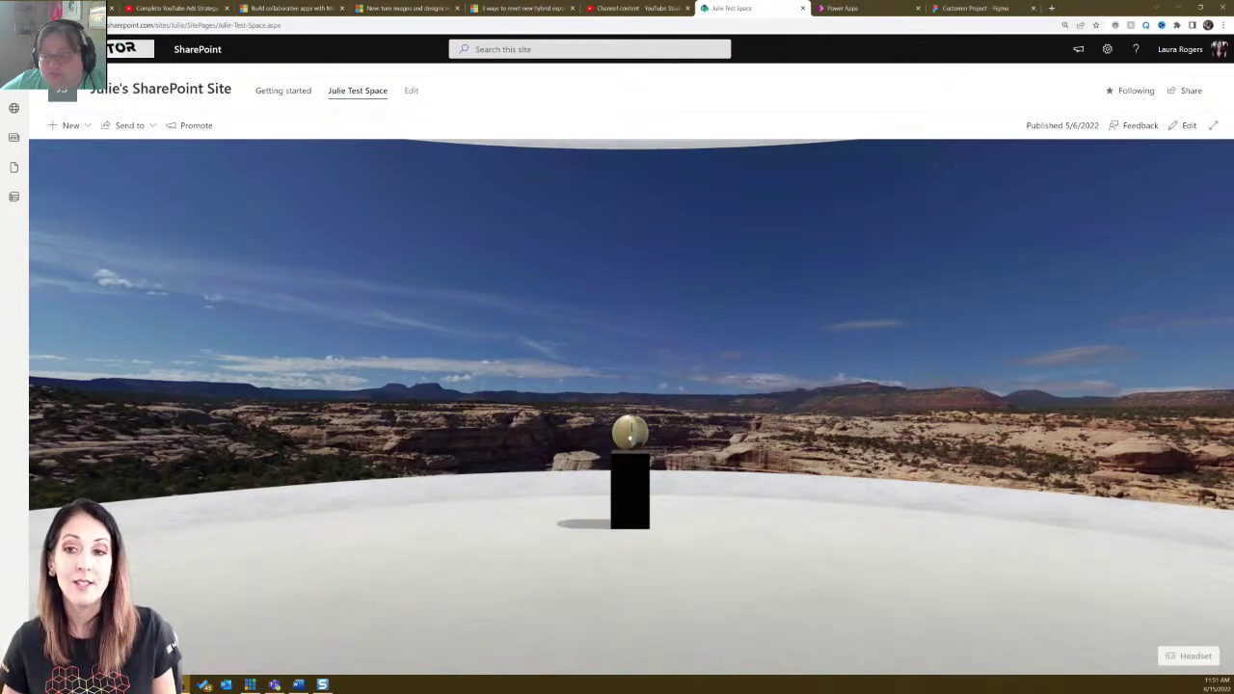
# Enter the 360° tour via the pedestal globe, then hop from the living room to the kitchen.
pyautogui.click(631, 436)
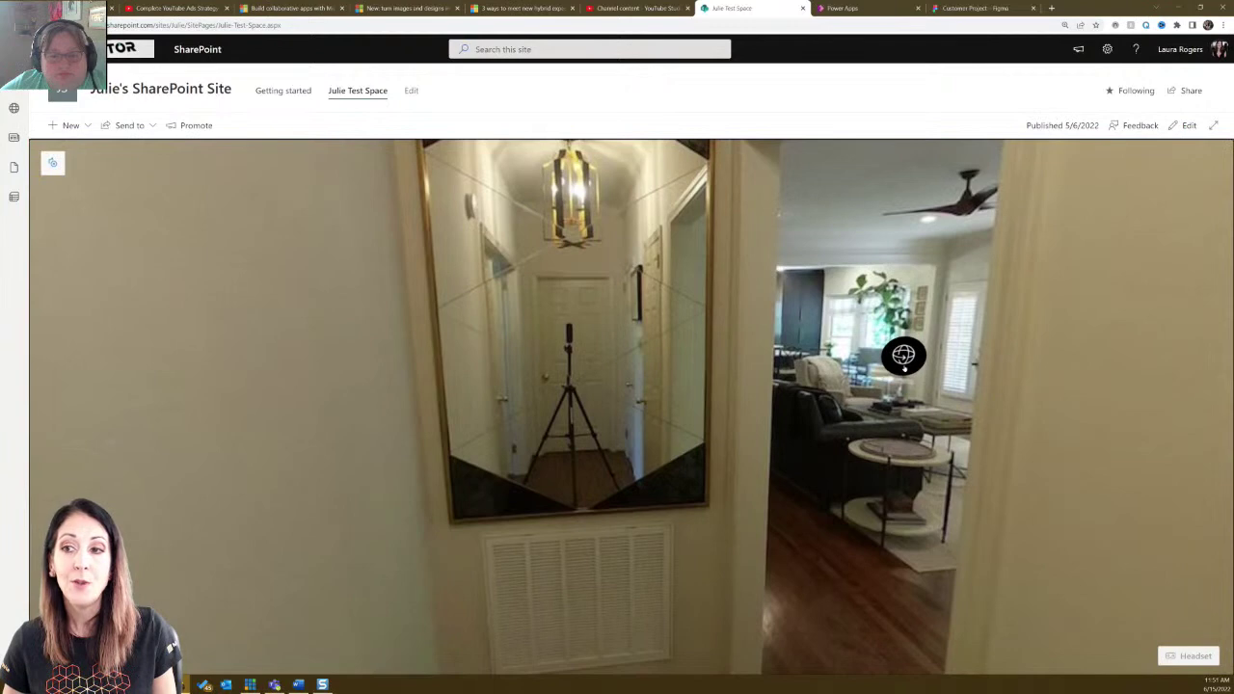
pyautogui.click(904, 359)
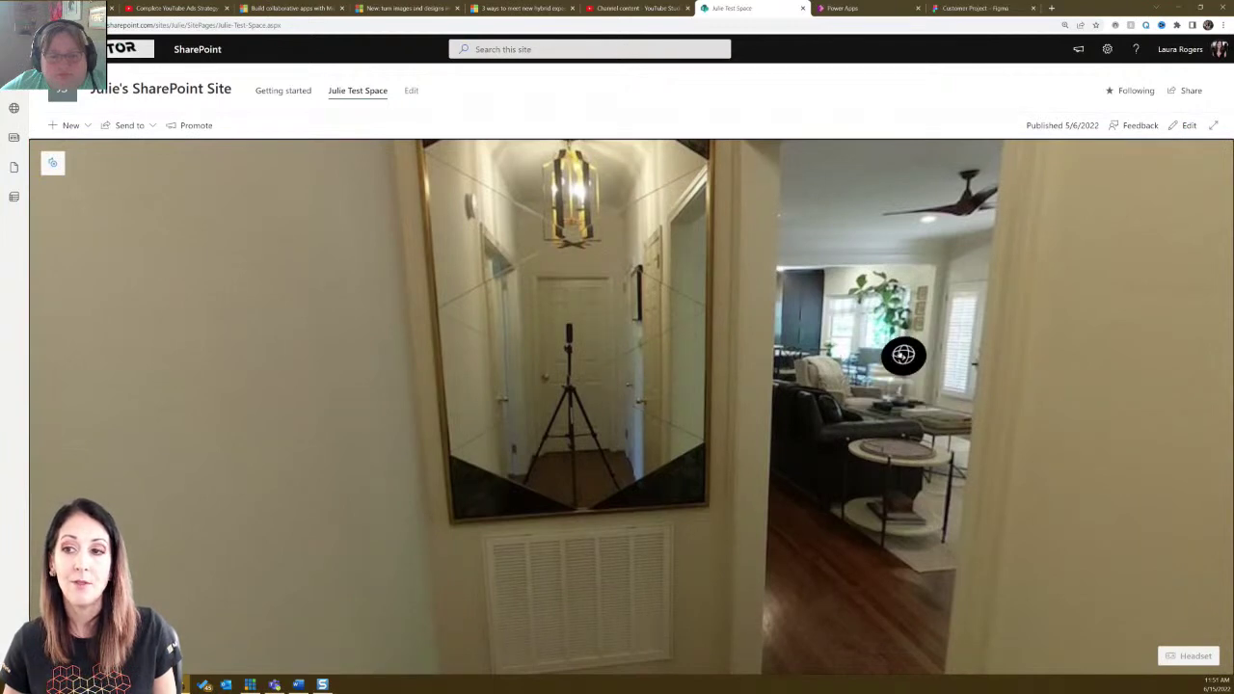
pyautogui.click(901, 357)
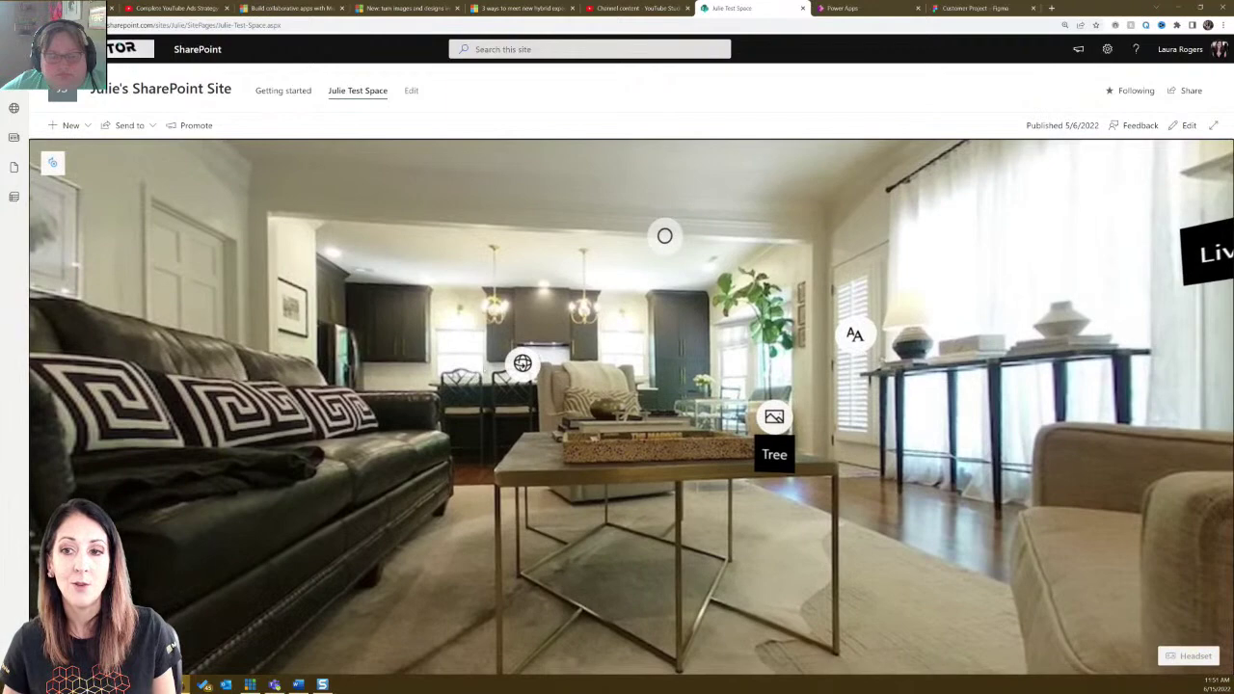
pyautogui.click(522, 364)
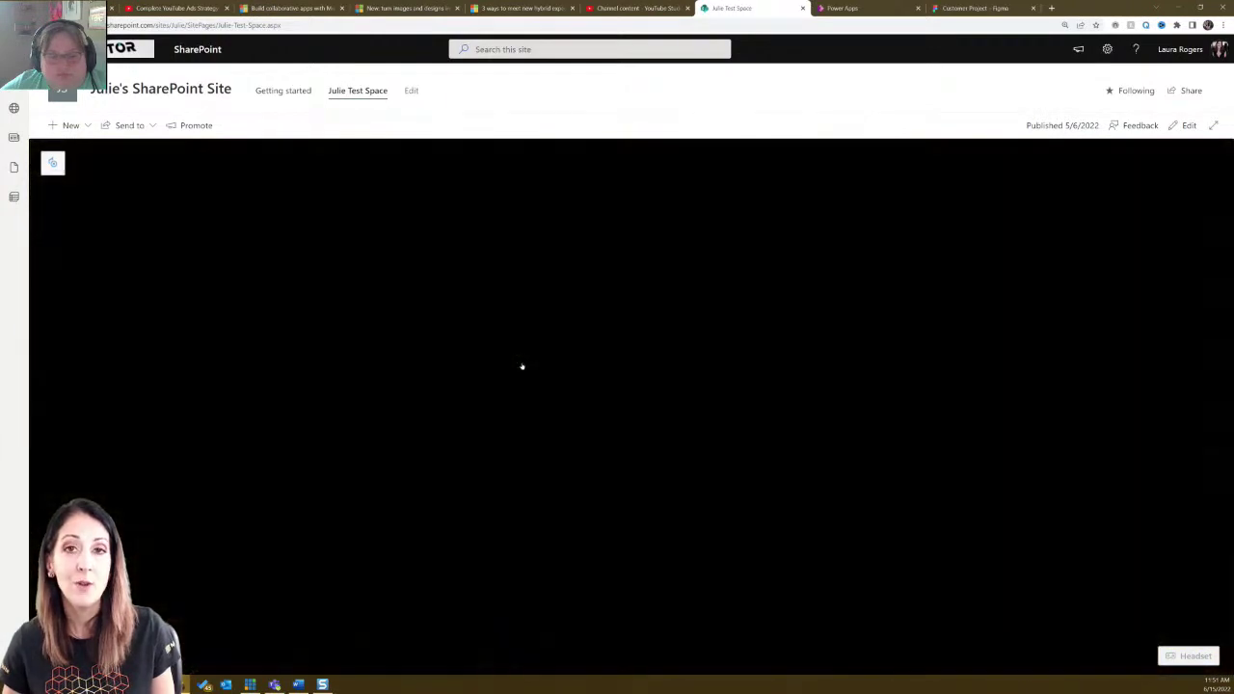